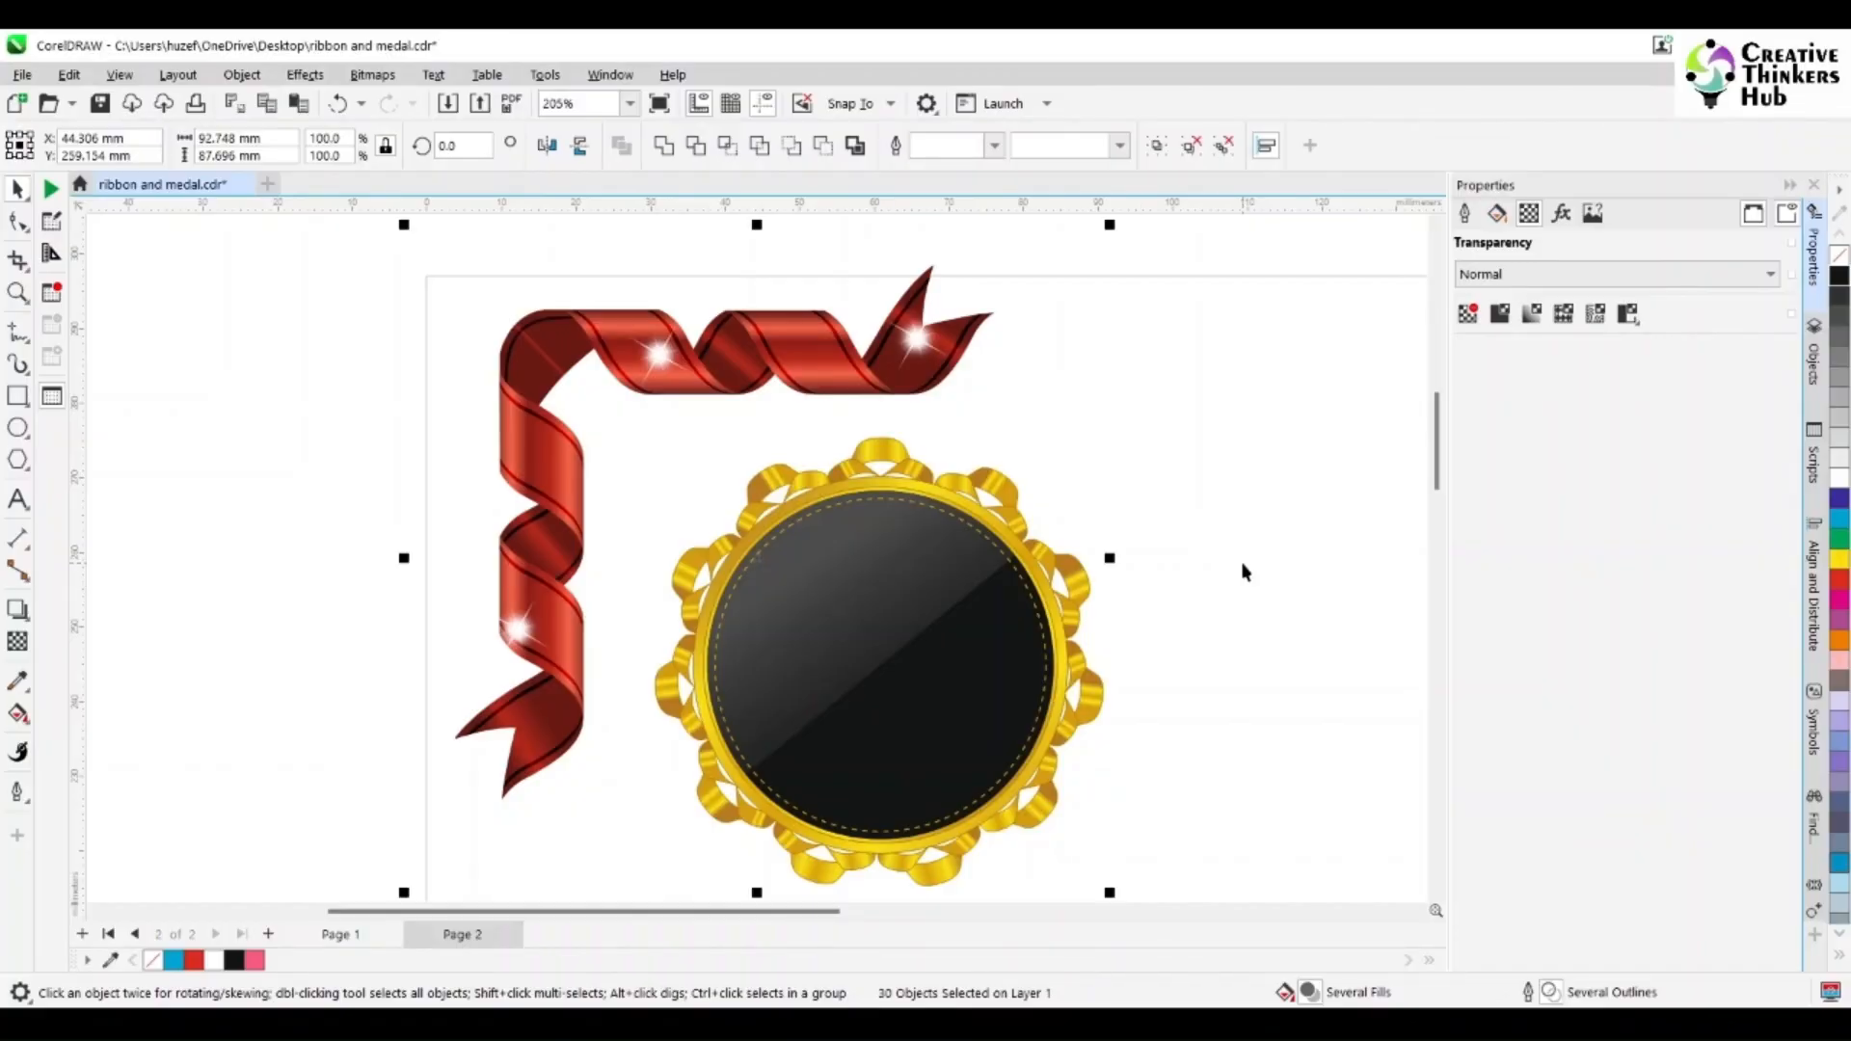
# - Fit the page in view, look at the finished poster on Page 1, and return to Page 2
pyautogui.click(629, 103)
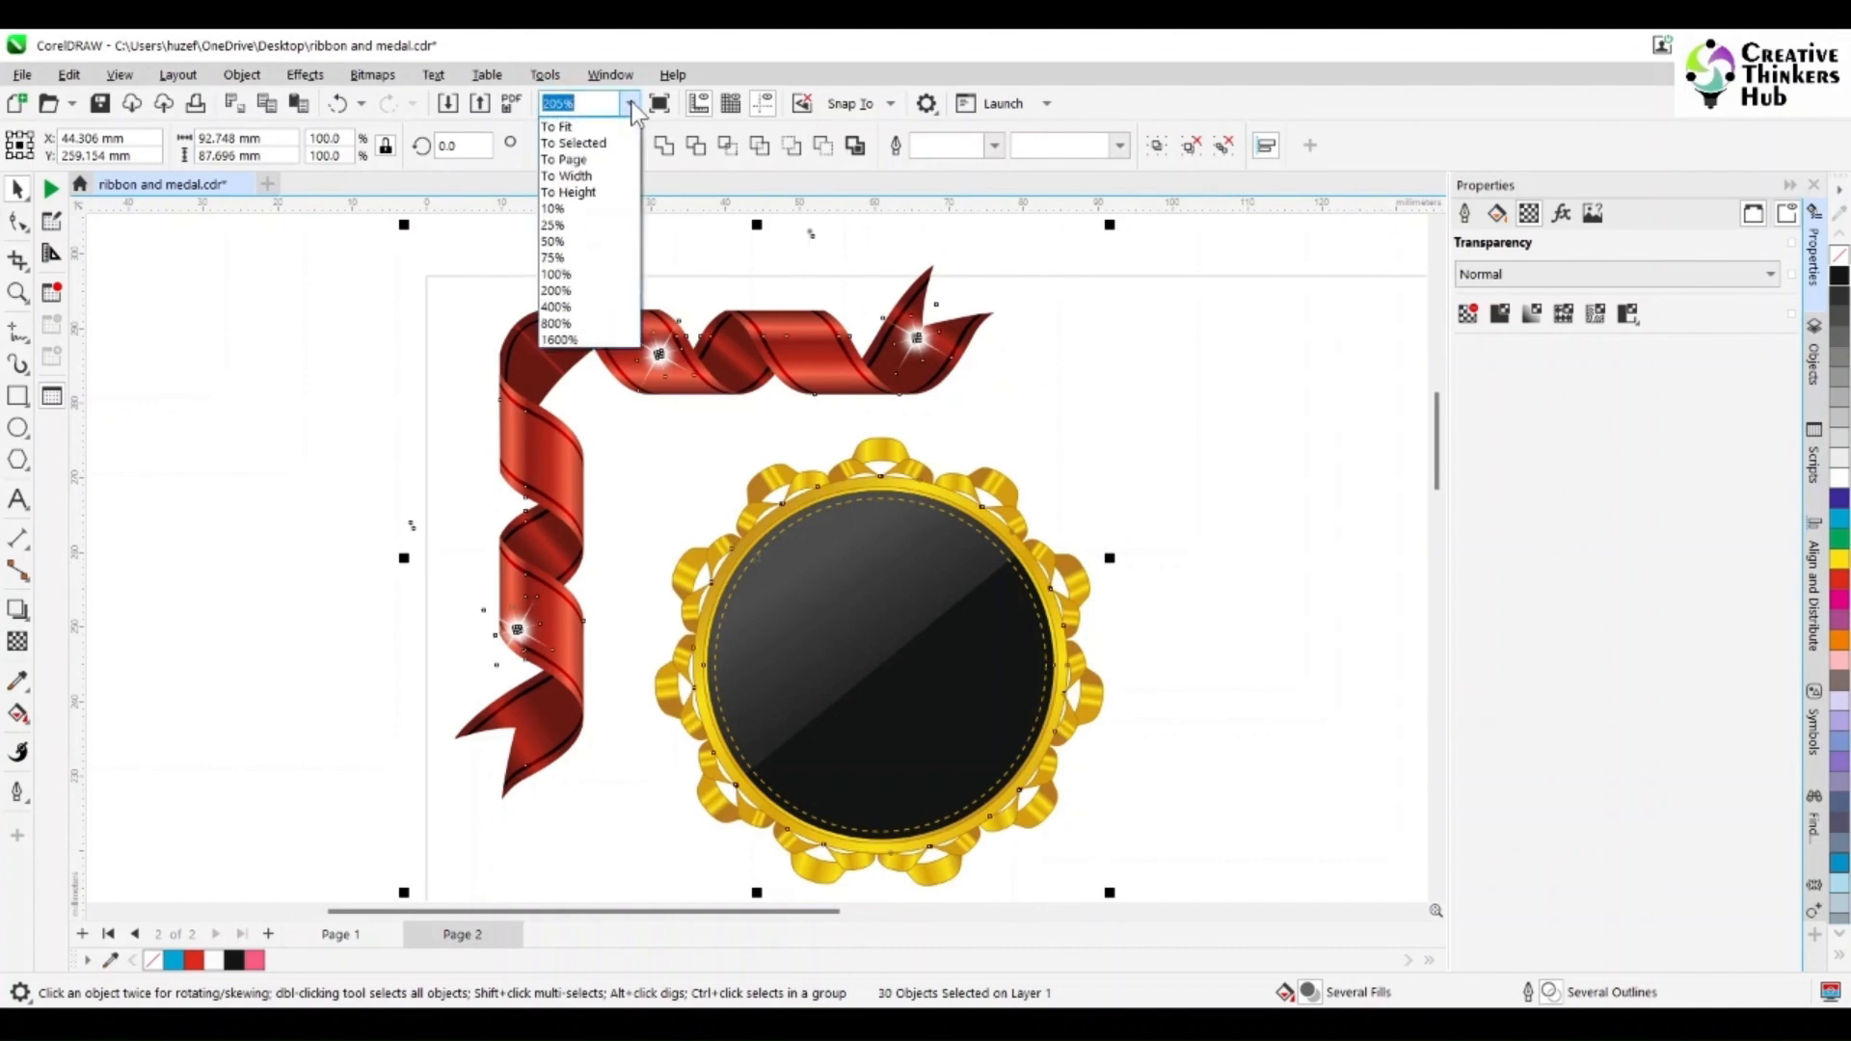
pyautogui.click(598, 159)
pyautogui.click(333, 889)
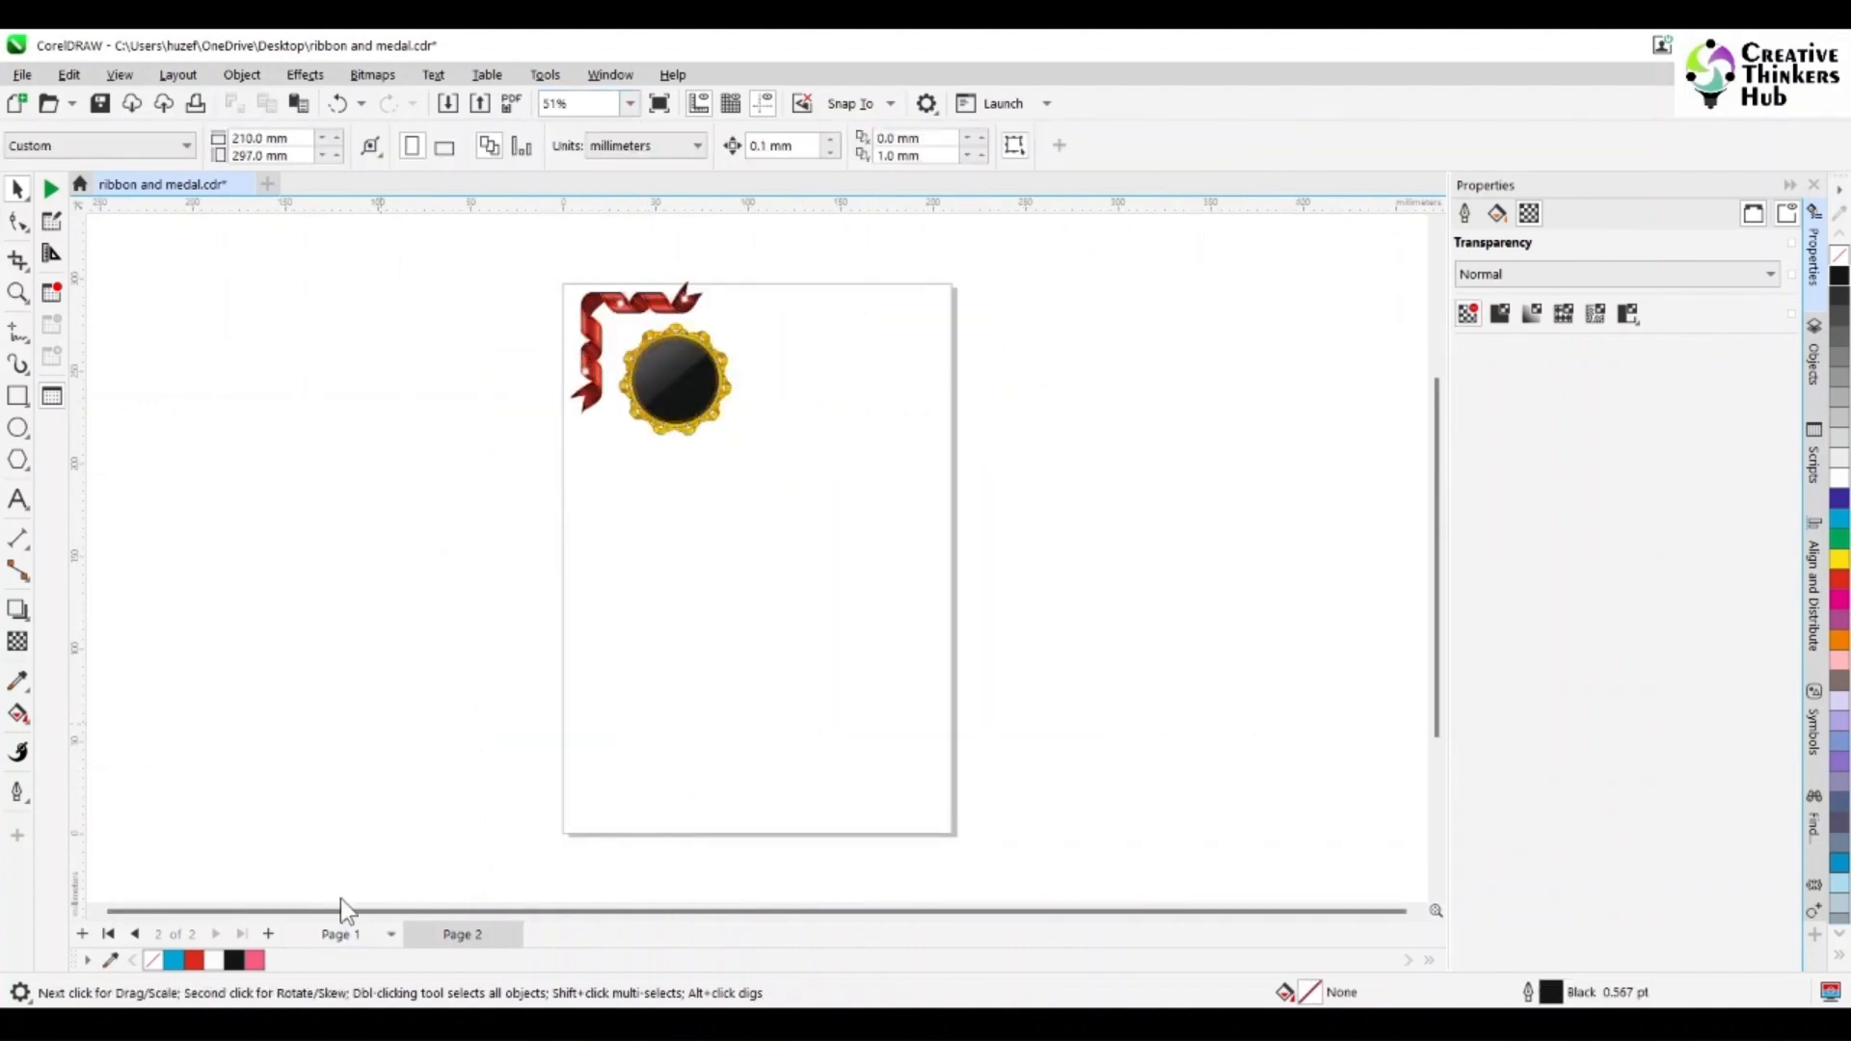
pyautogui.click(340, 934)
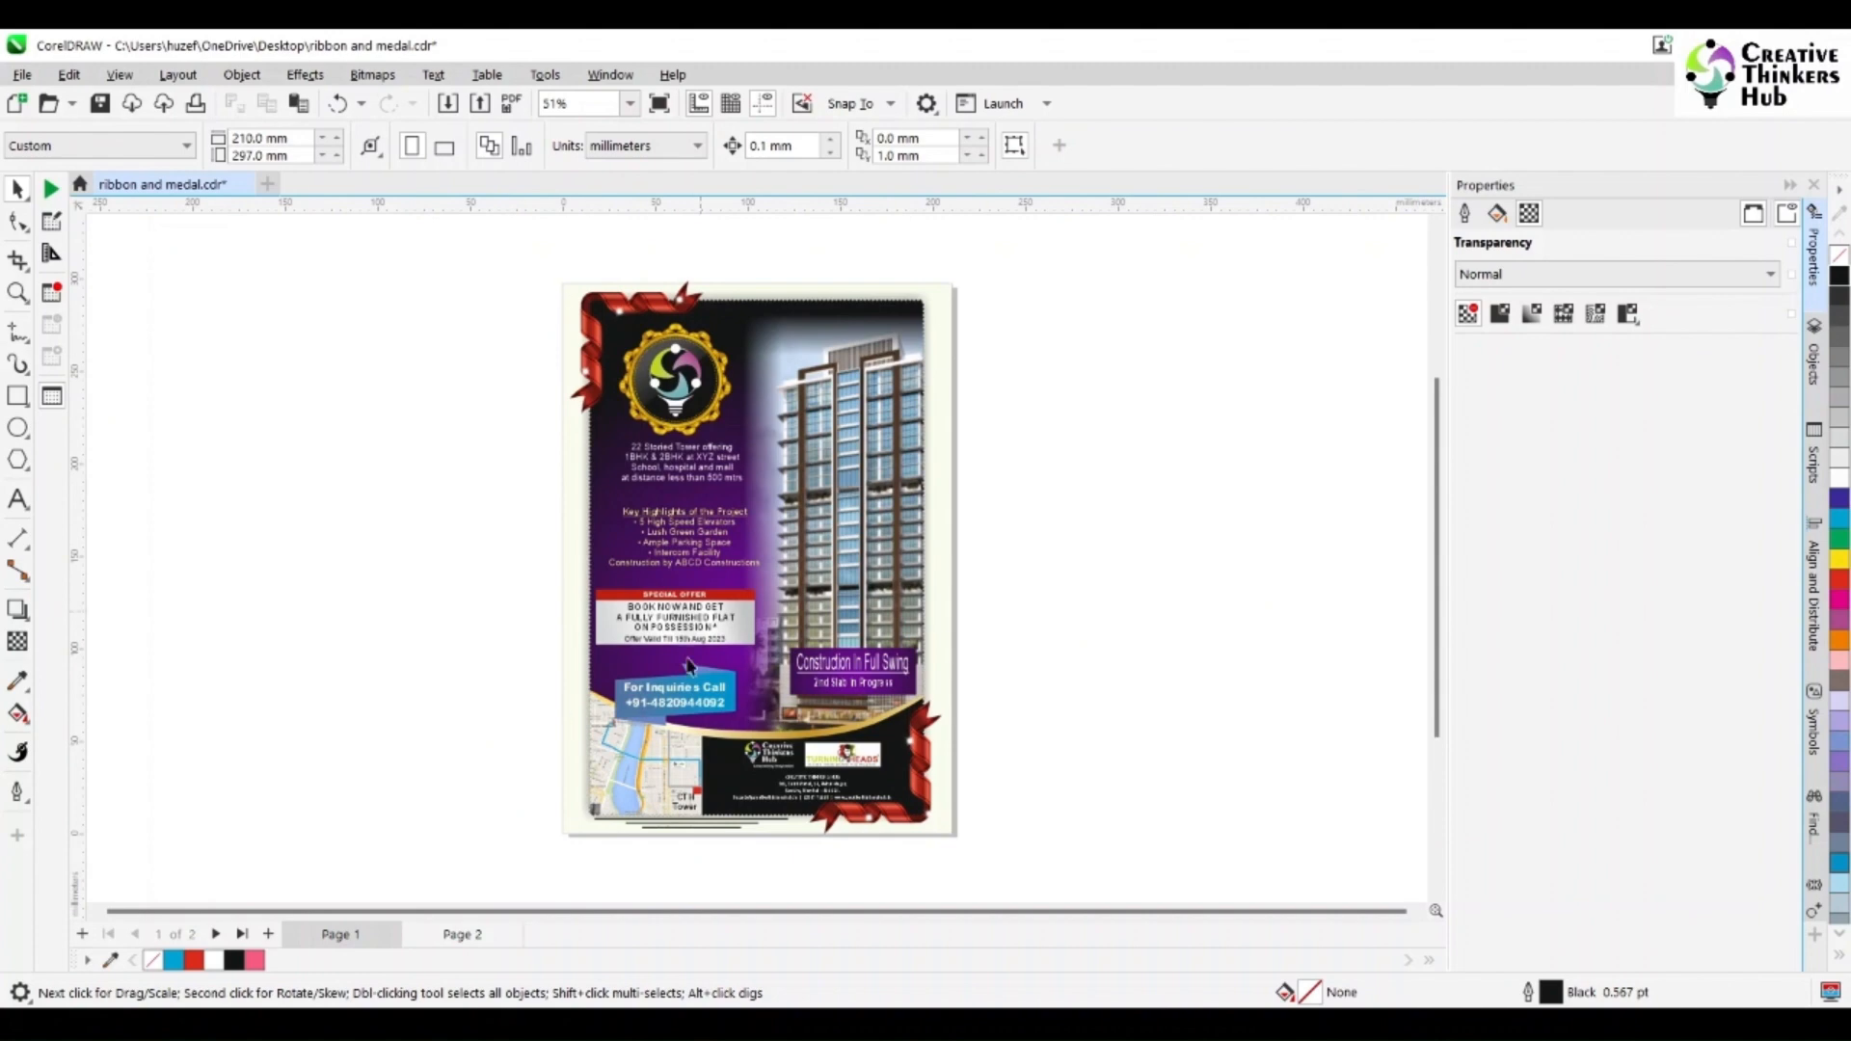
pyautogui.click(463, 934)
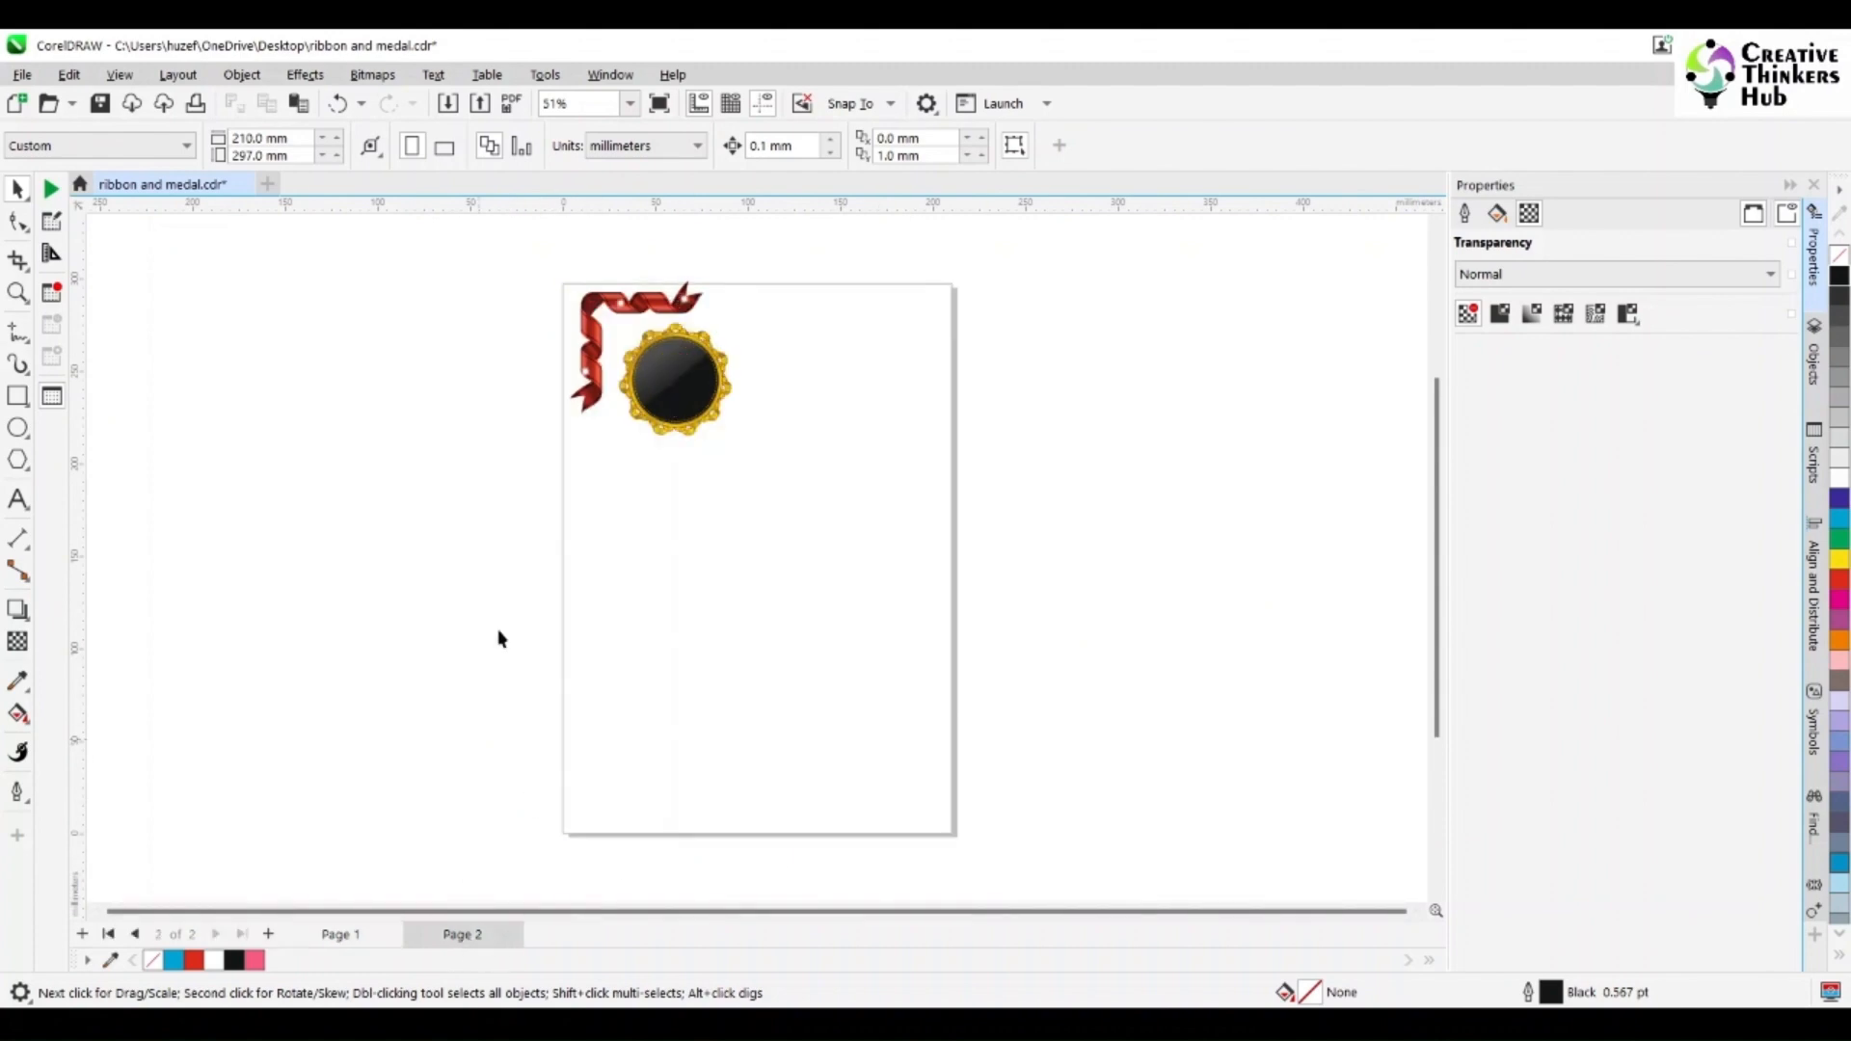
# - Draw a square about 37 mm wide in the empty middle area of Page 2
pyautogui.click(18, 293)
pyautogui.moveTo(656, 502); pyautogui.dragTo(831, 646)
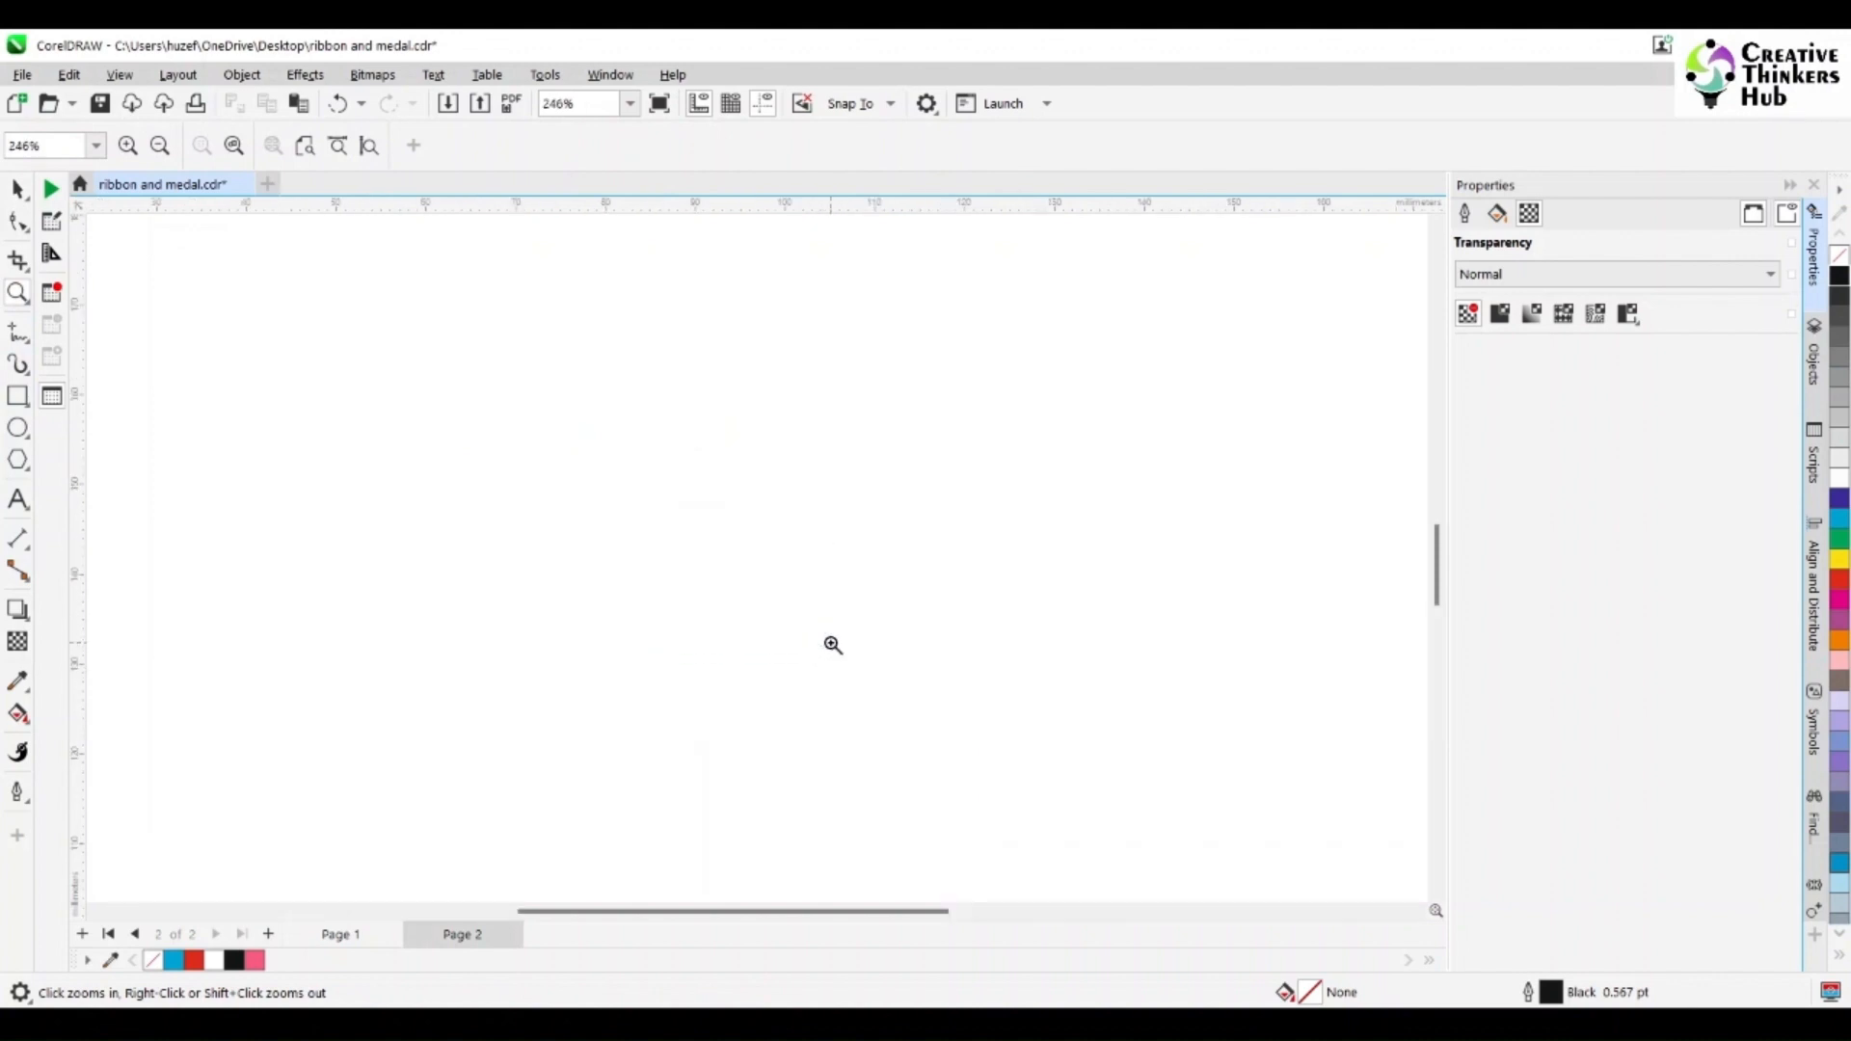
pyautogui.click(17, 189)
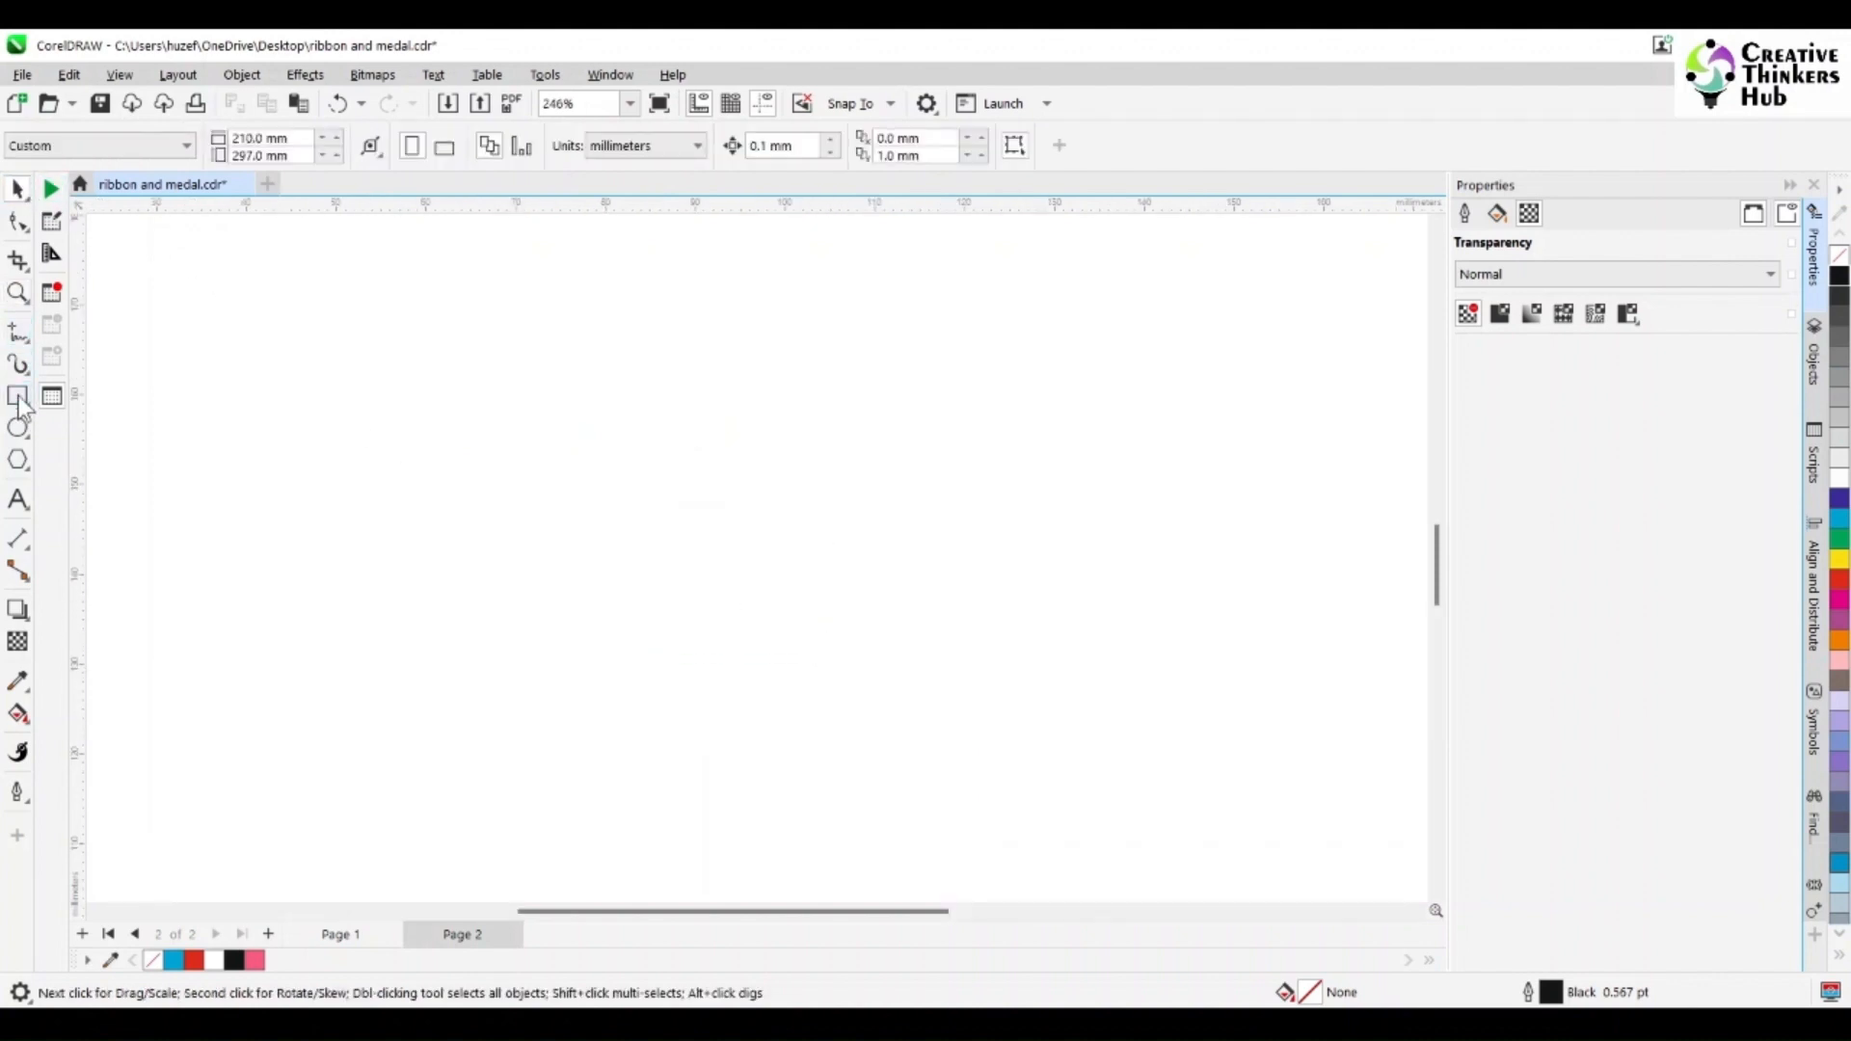
pyautogui.click(18, 395)
pyautogui.moveTo(582, 448); pyautogui.dragTo(916, 783)
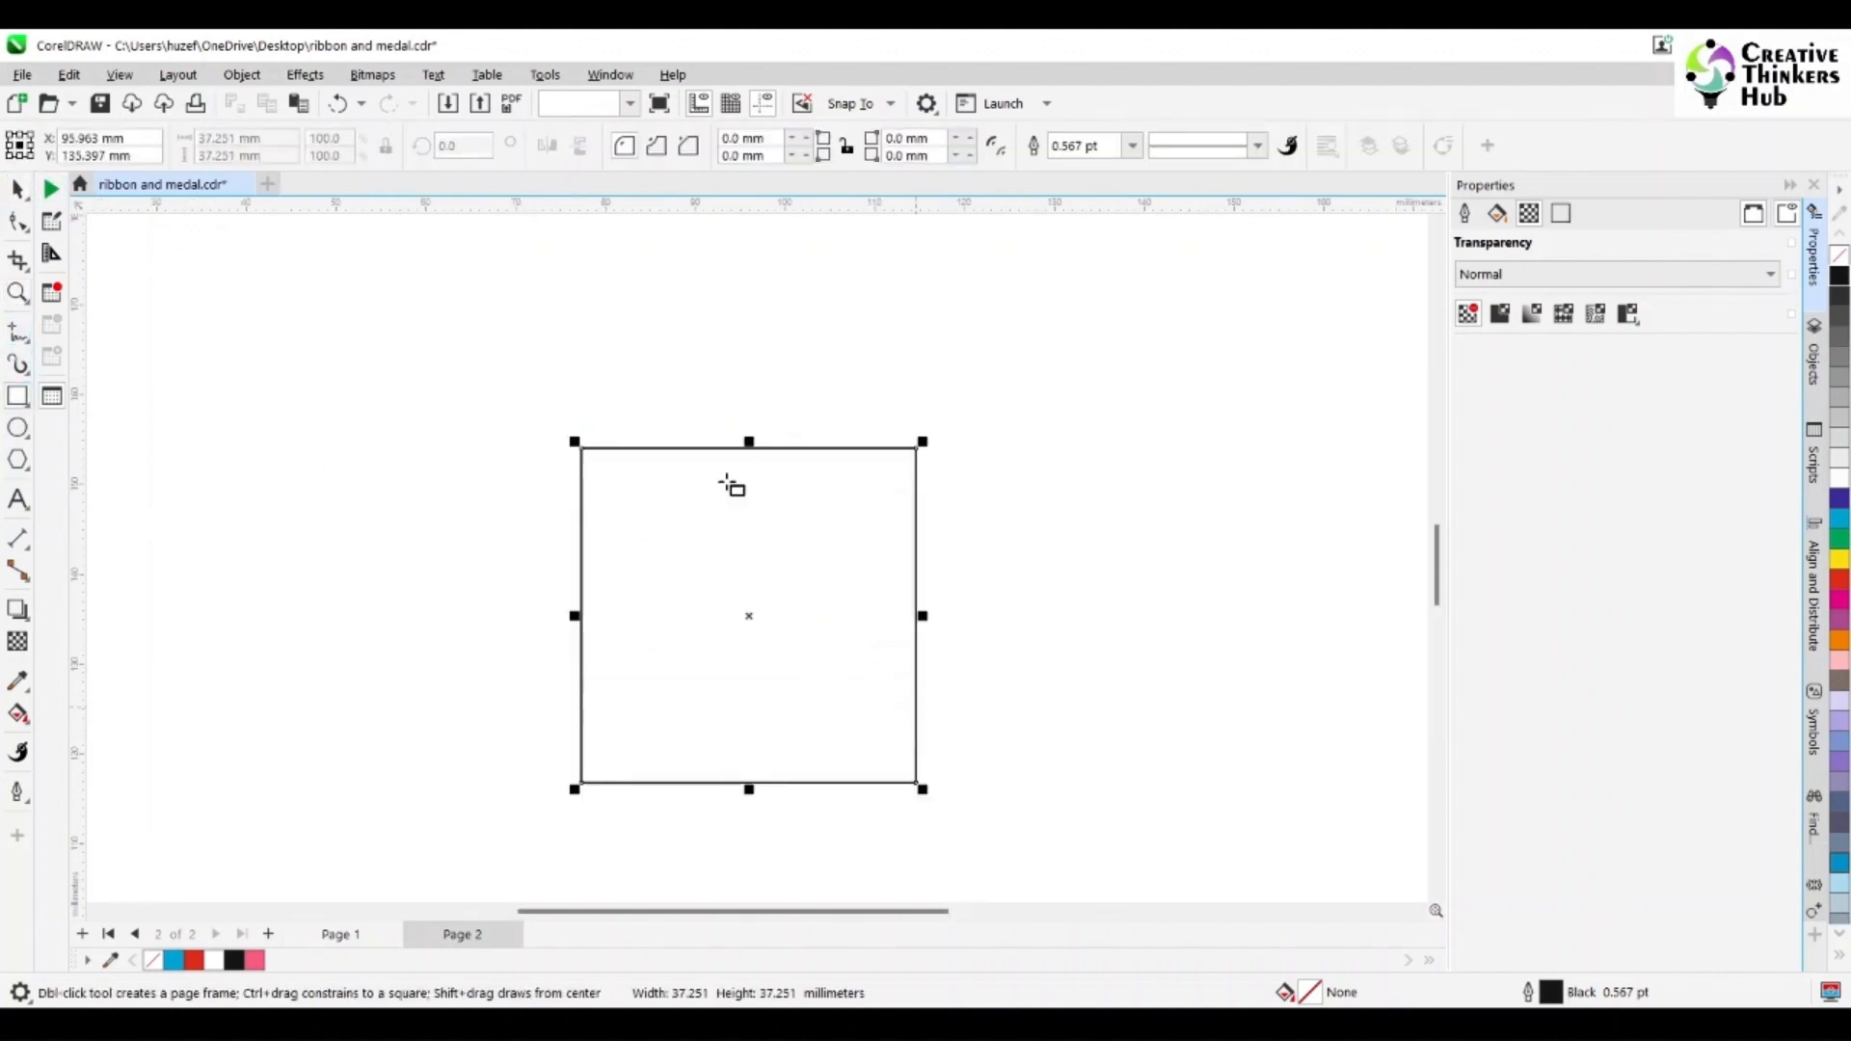
# - Resize the square to 11 mm, keeping its proportions locked
pyautogui.press('space')
pyautogui.click(199, 138)
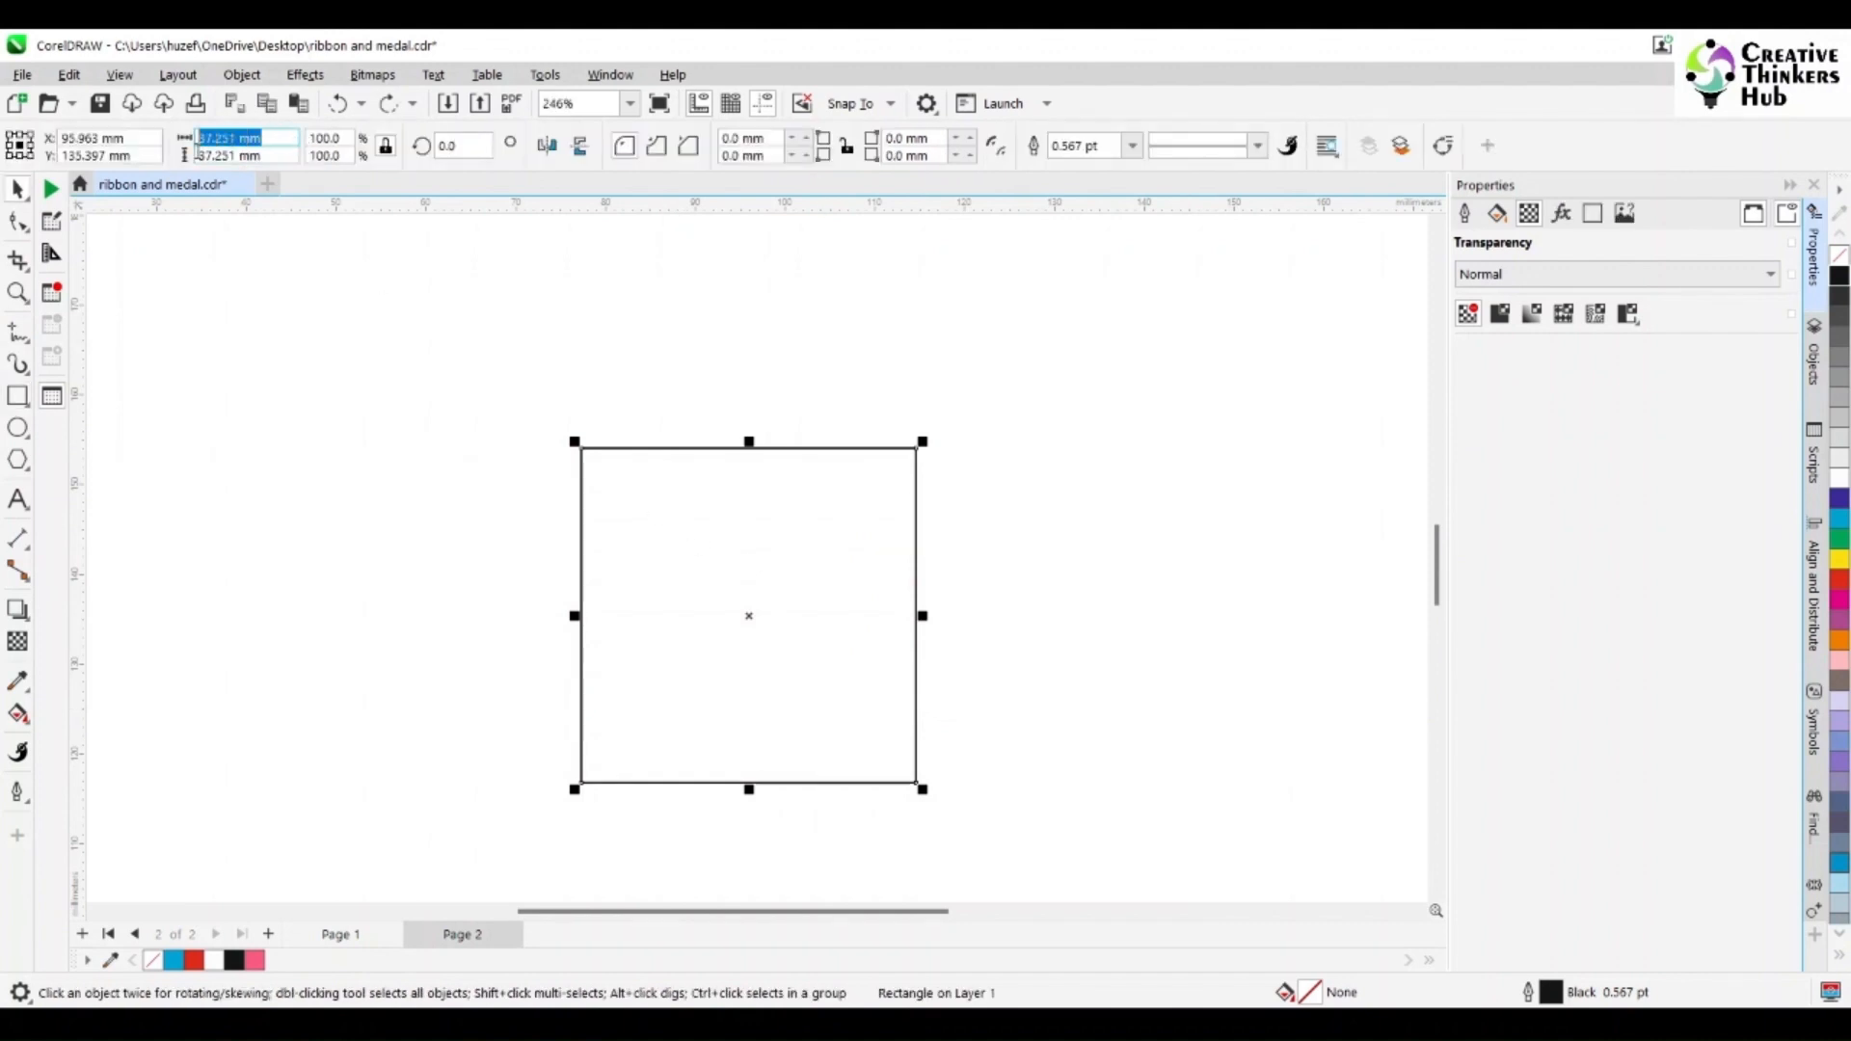
pyautogui.write('11')
pyautogui.press('Return')
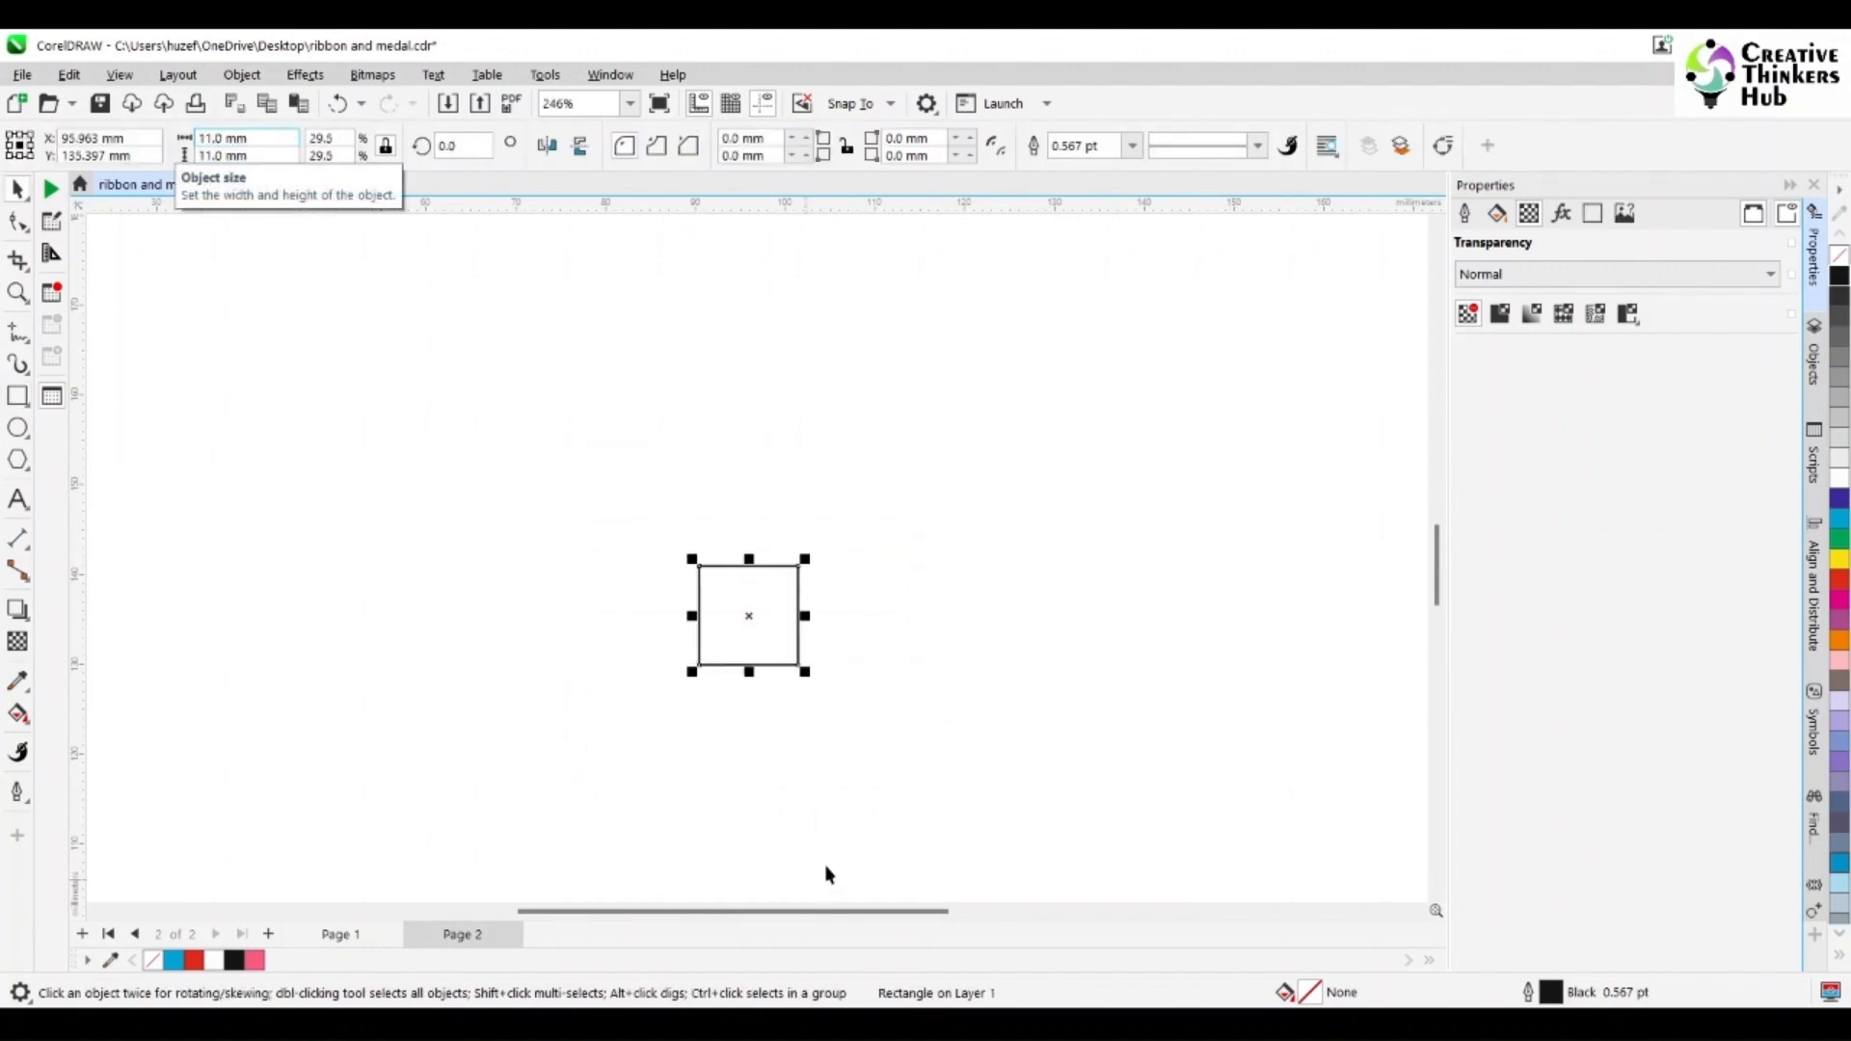
# - Place two horizontal and two vertical guidelines along the four edges of the square, deleting the misplaced horizontal guideline
pyautogui.click(18, 293)
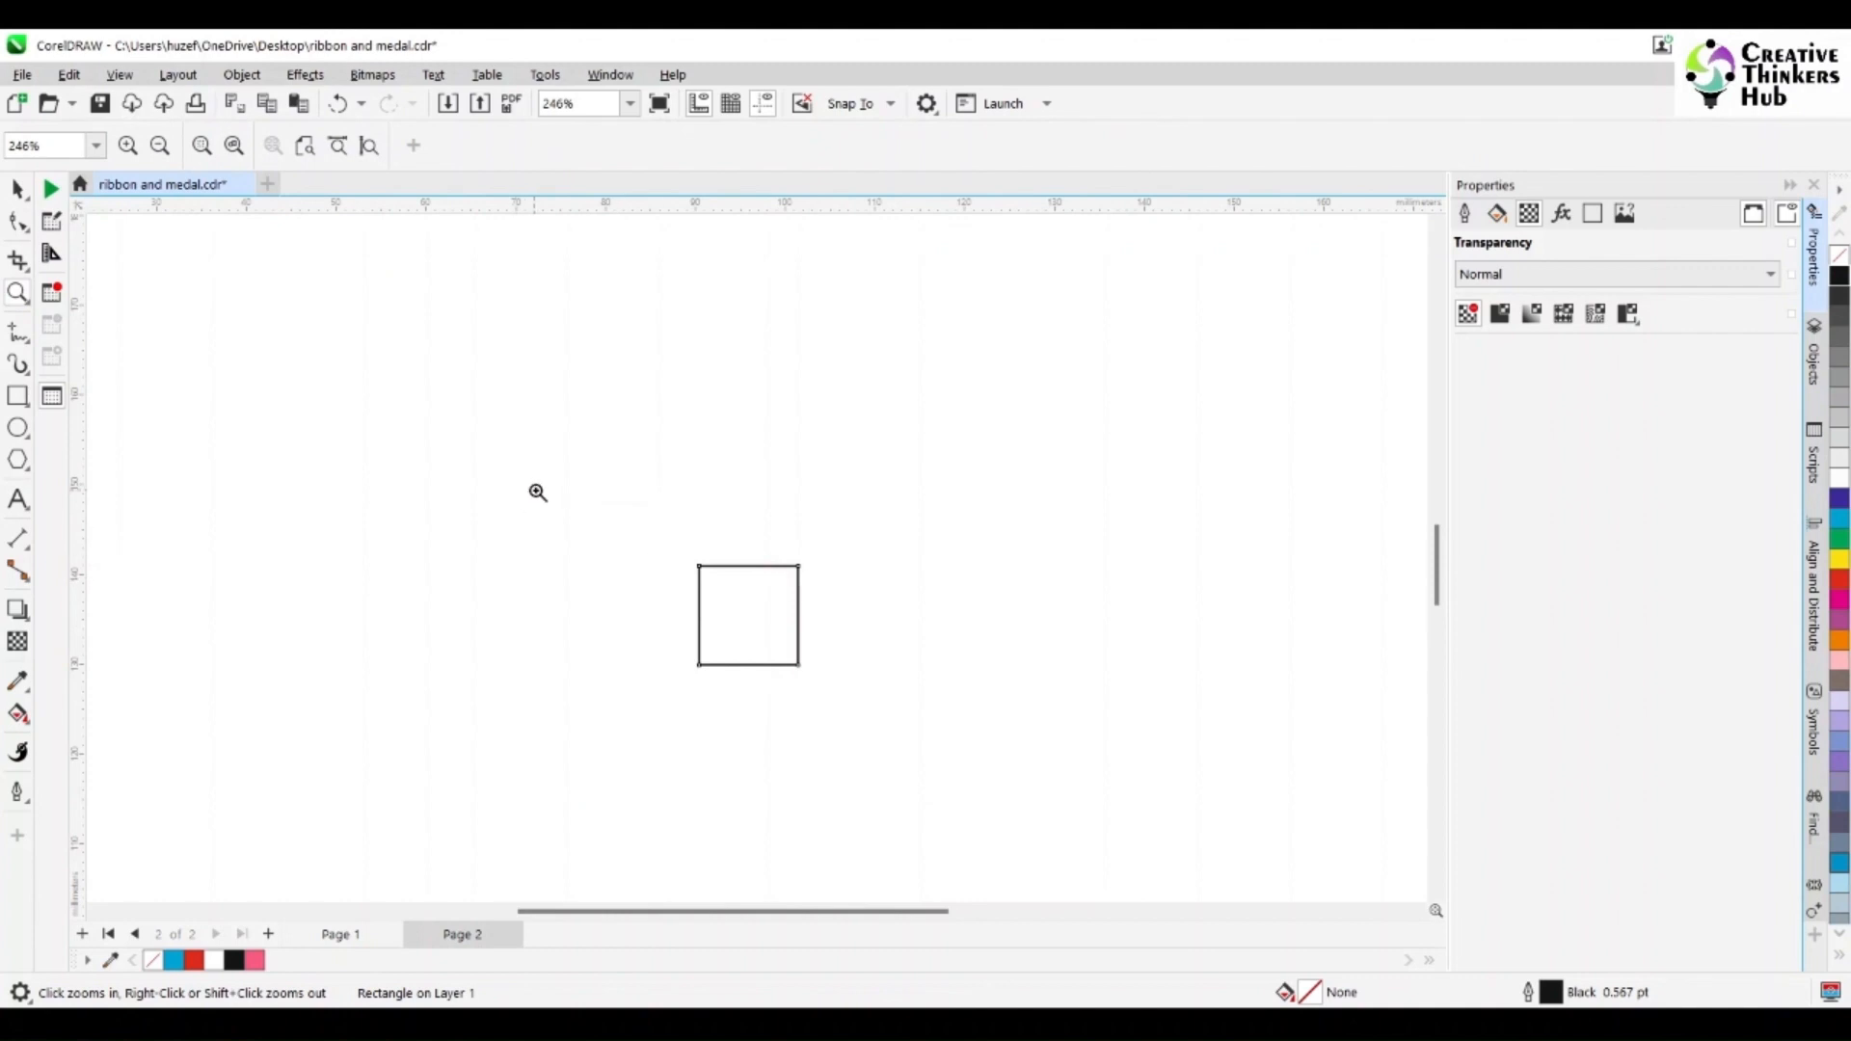
pyautogui.moveTo(538, 492); pyautogui.dragTo(942, 752)
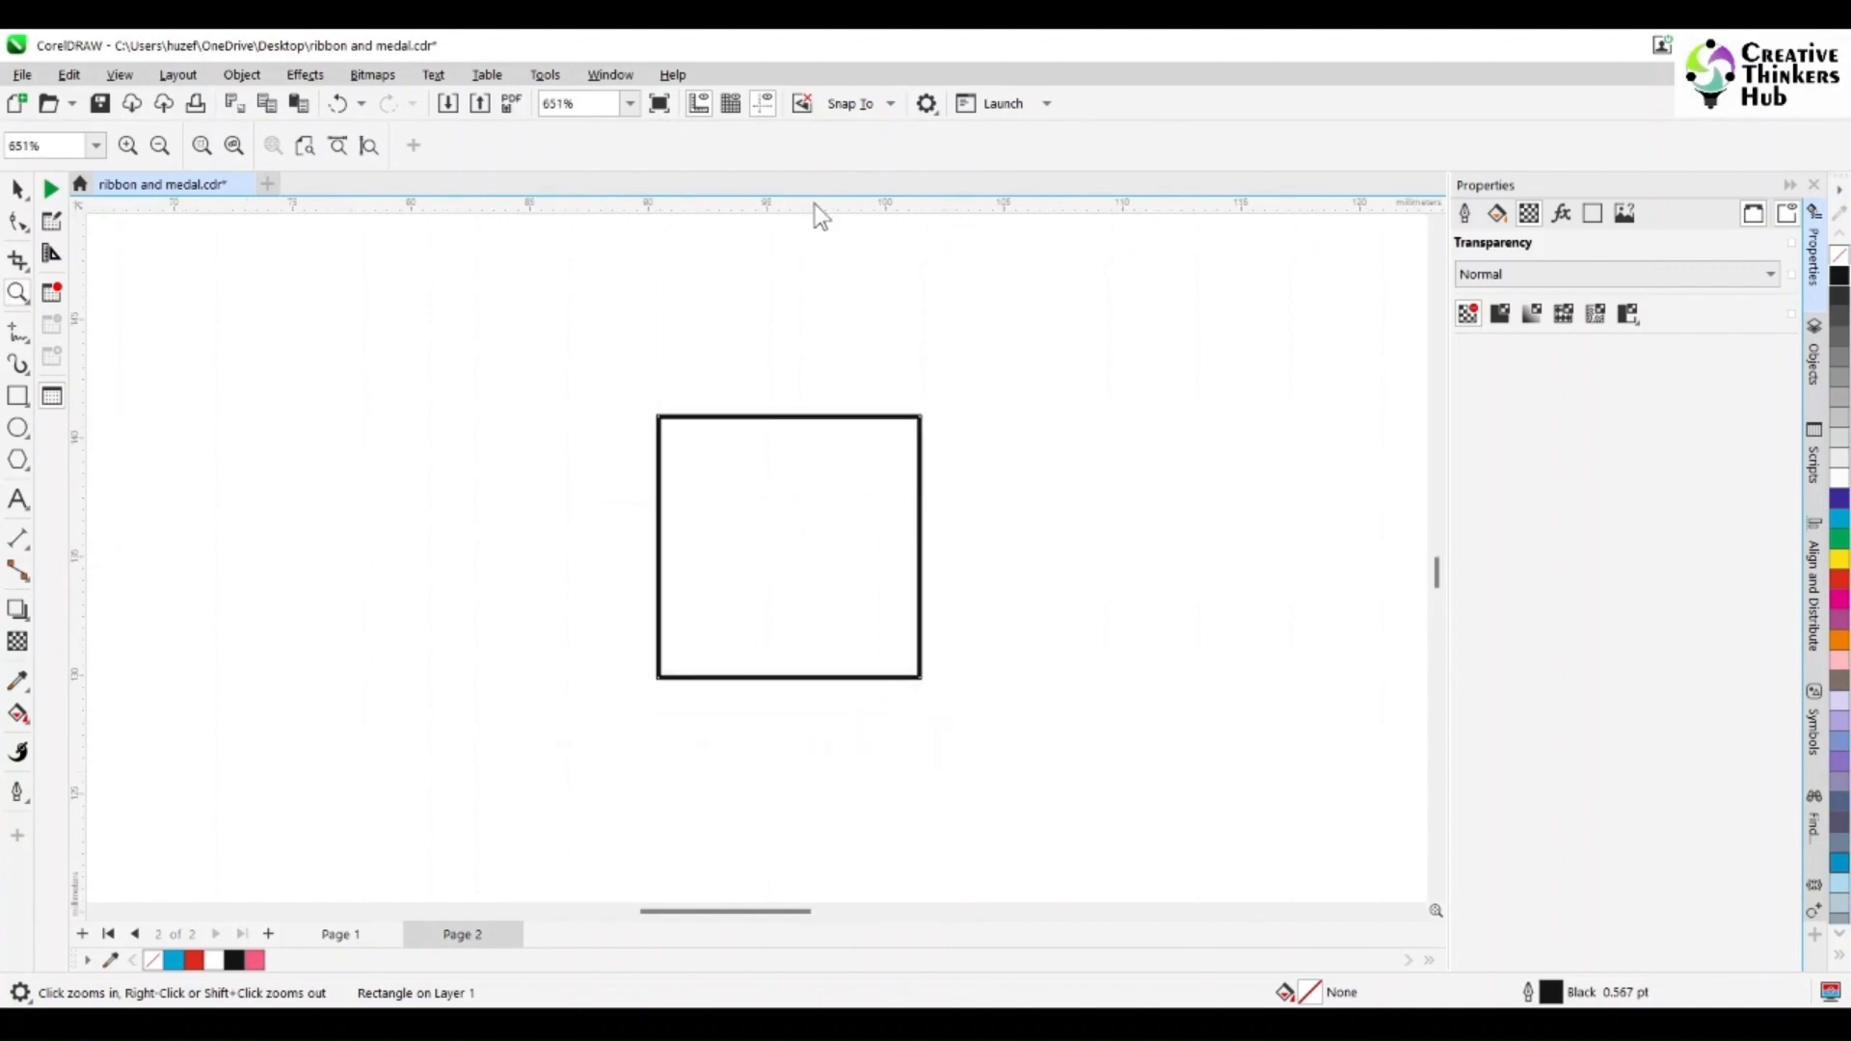
pyautogui.click(17, 188)
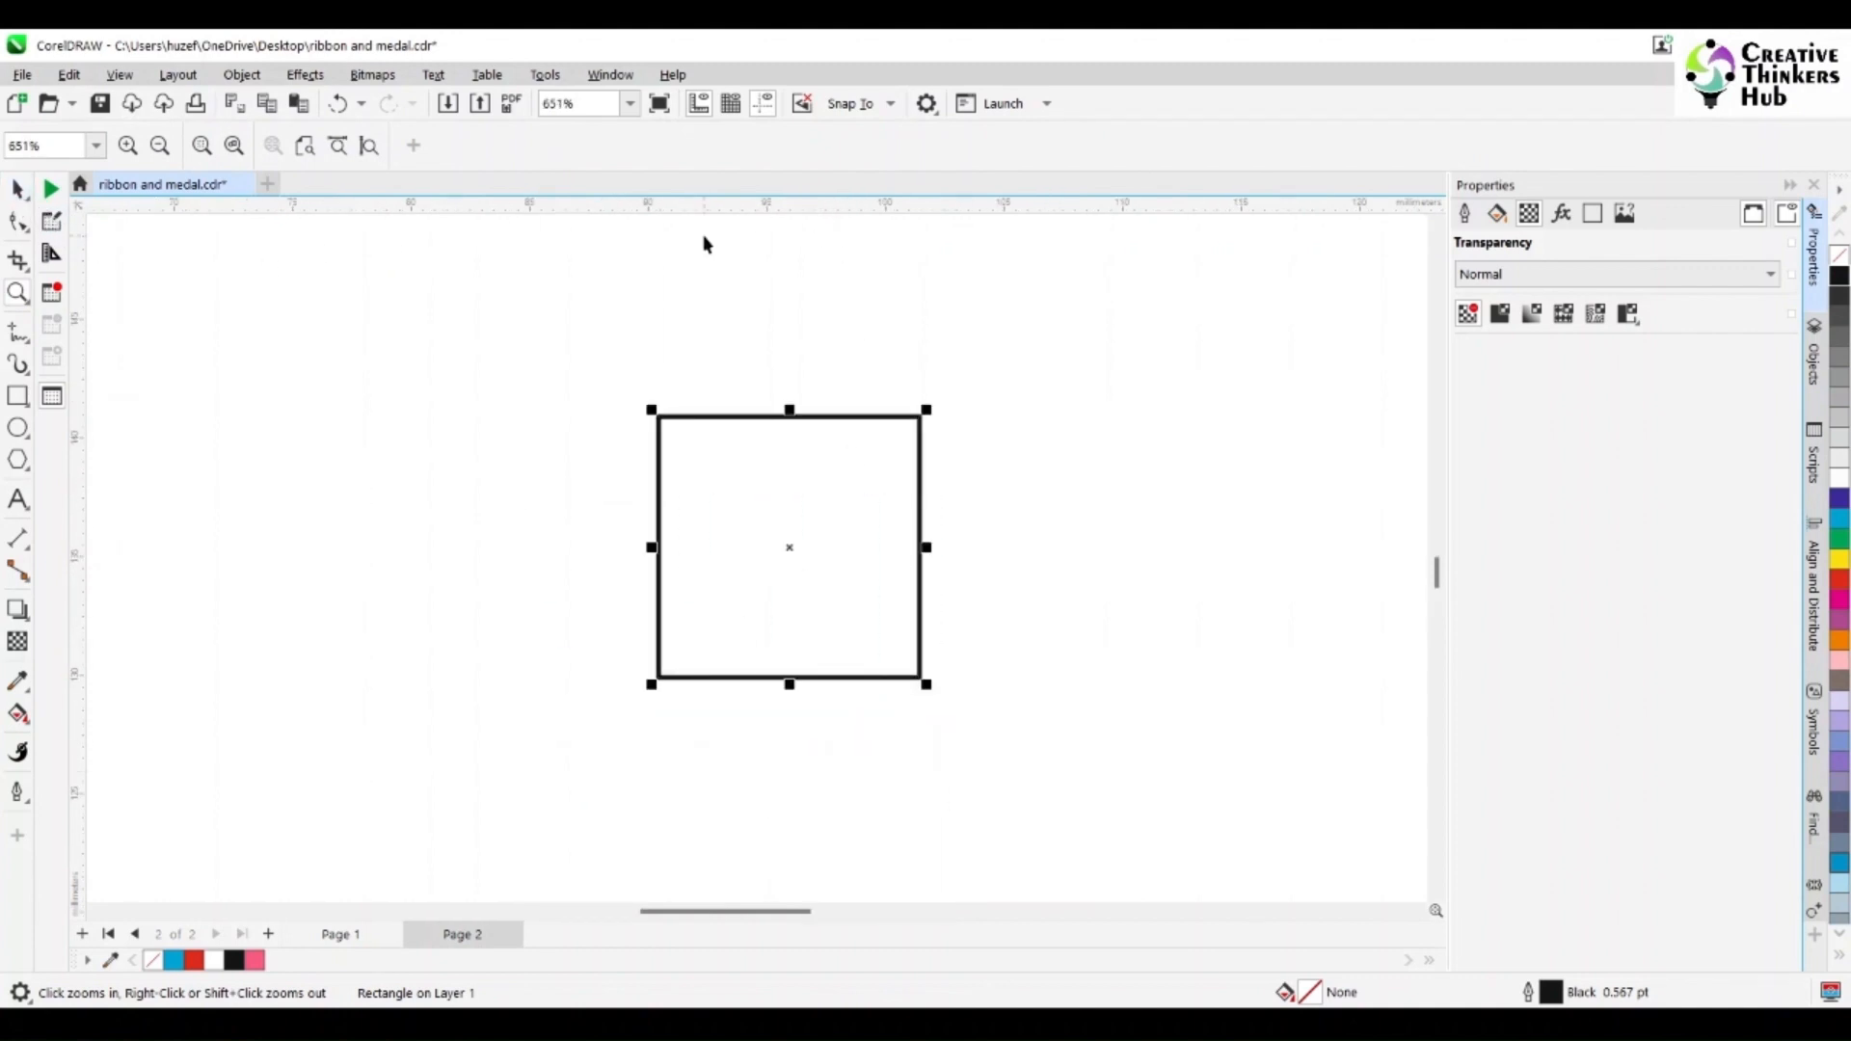
pyautogui.click(716, 417)
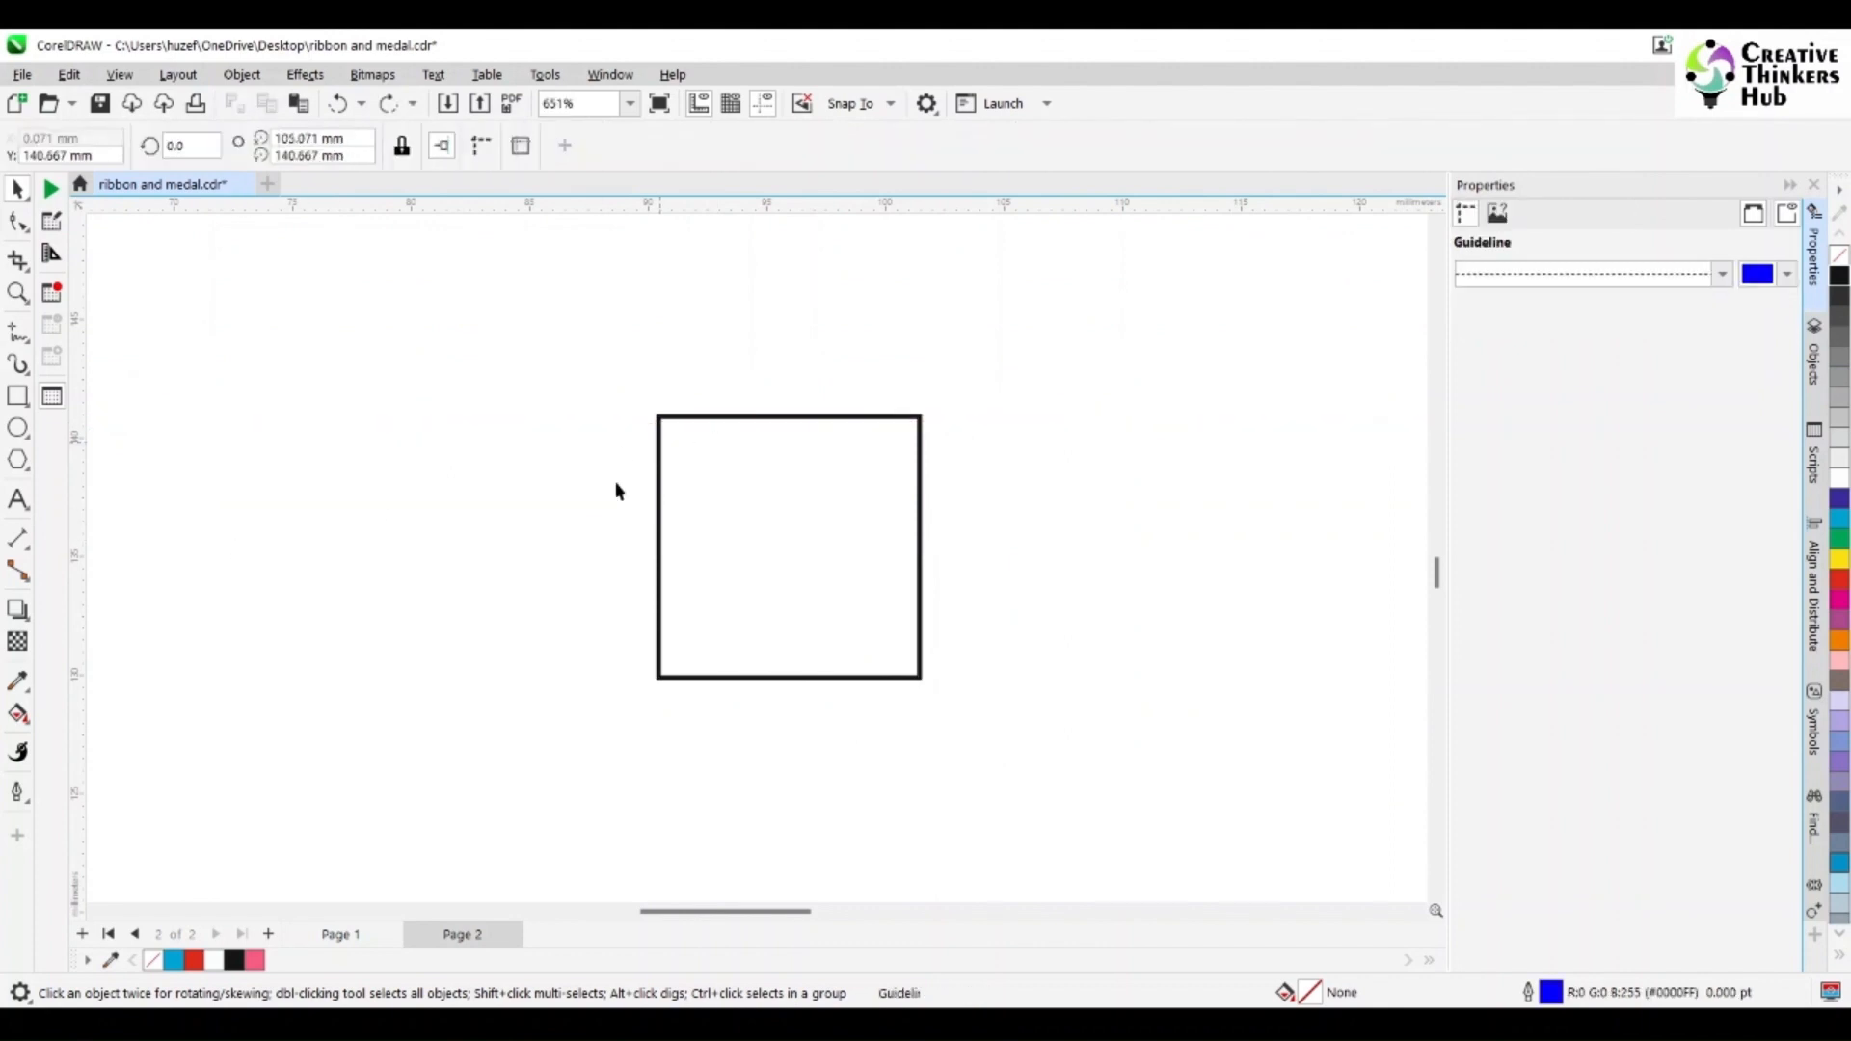
pyautogui.press('Delete')
pyautogui.moveTo(839, 206); pyautogui.dragTo(783, 417)
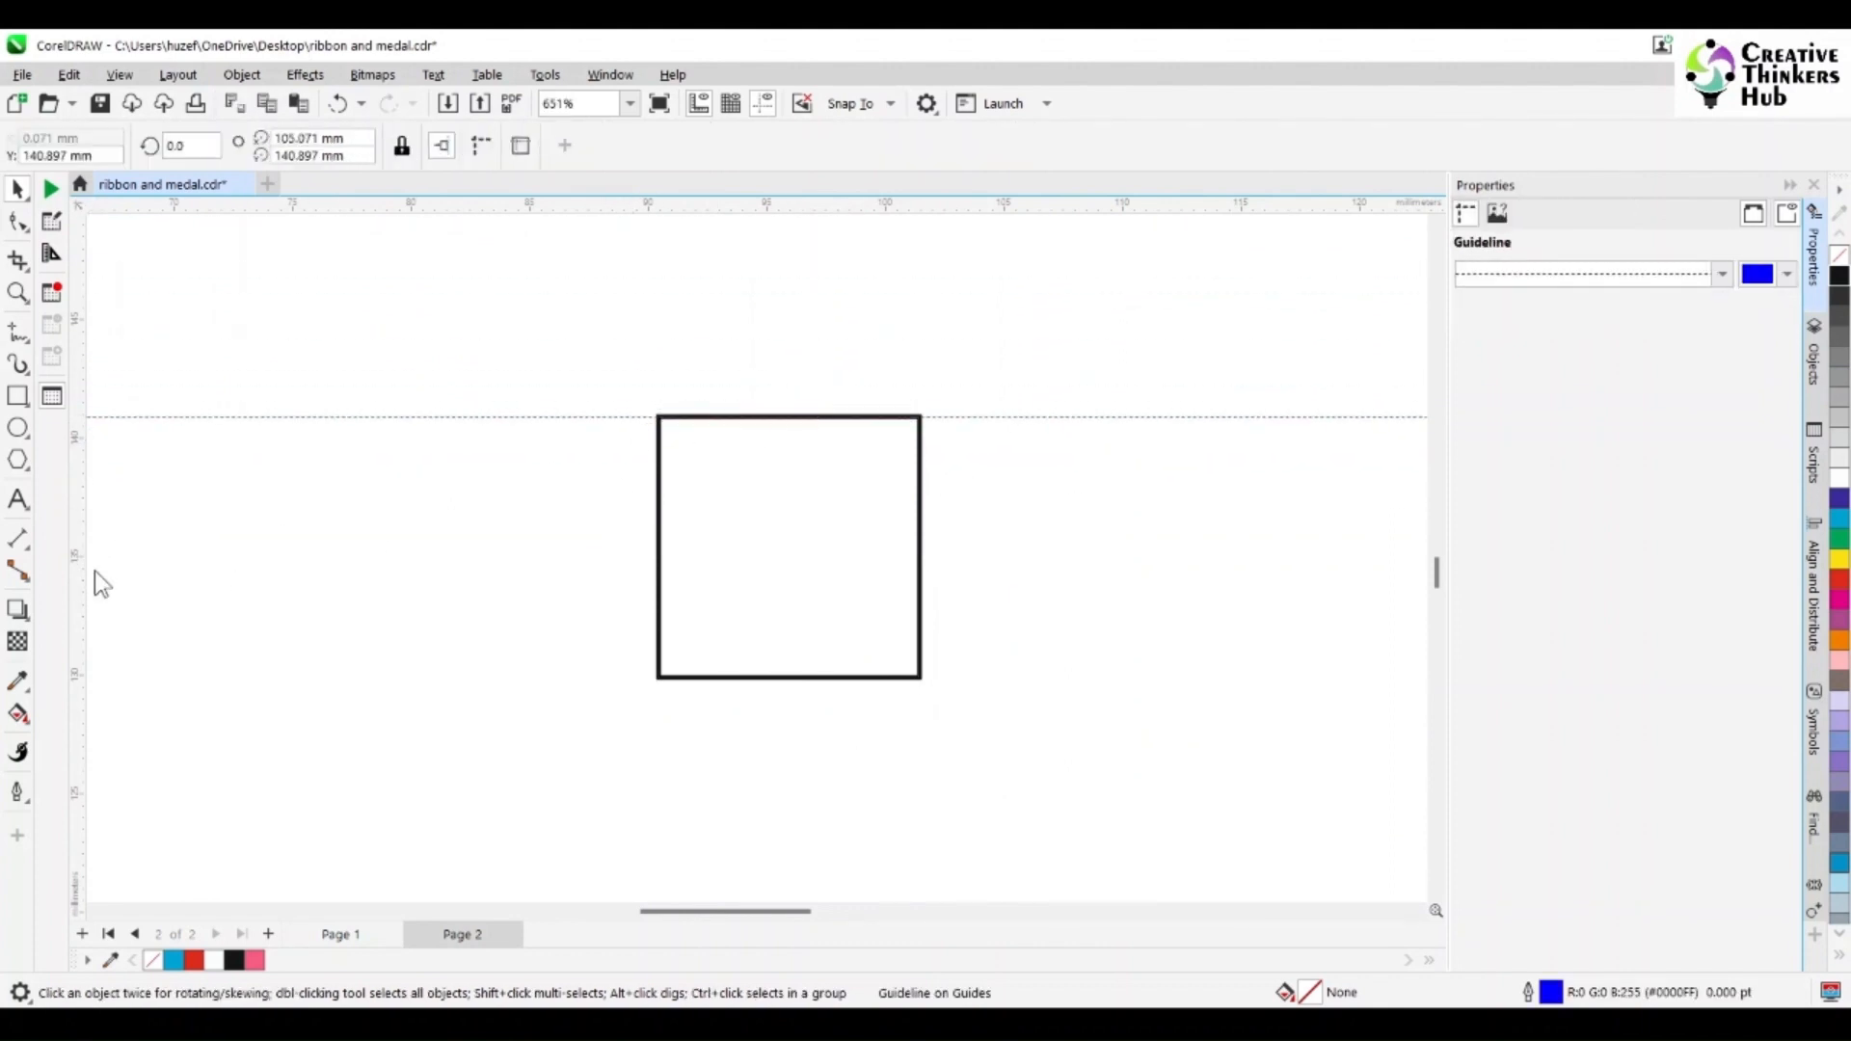
pyautogui.moveTo(79, 577); pyautogui.dragTo(659, 604)
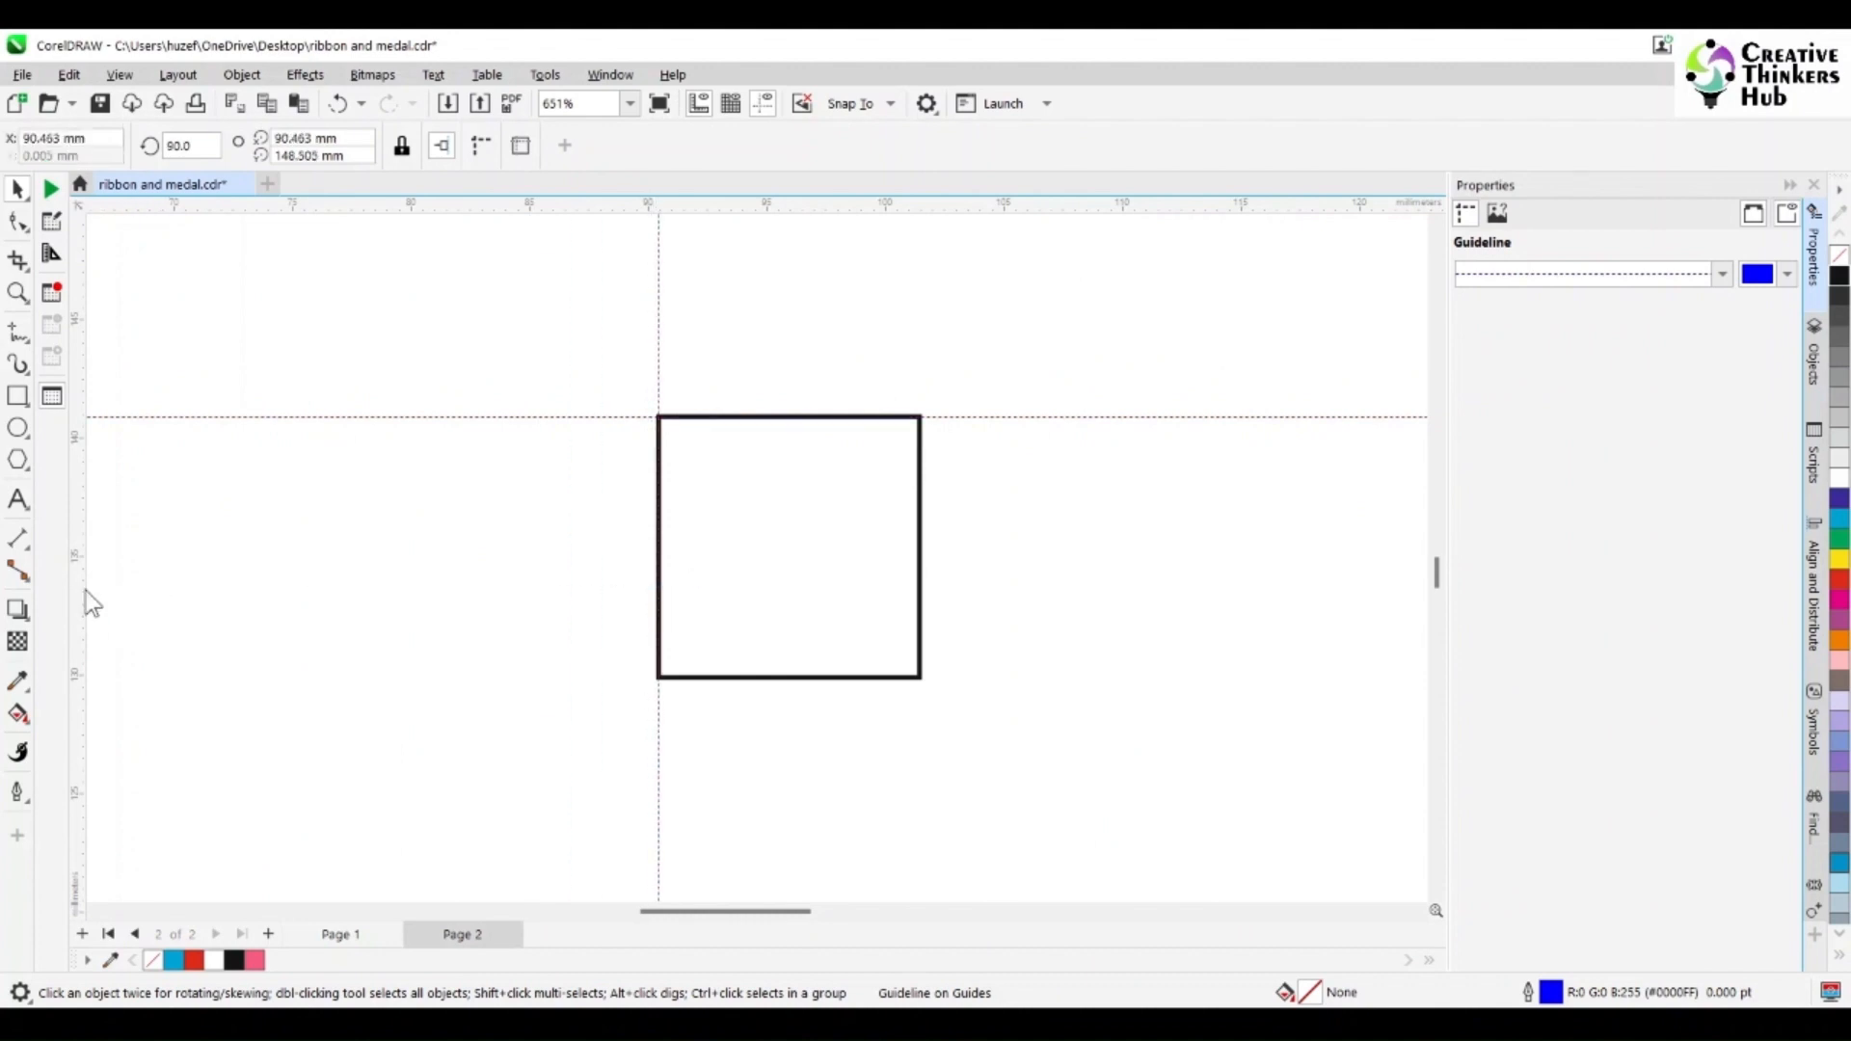
pyautogui.moveTo(842, 593); pyautogui.dragTo(920, 598)
pyautogui.moveTo(884, 207); pyautogui.dragTo(869, 386)
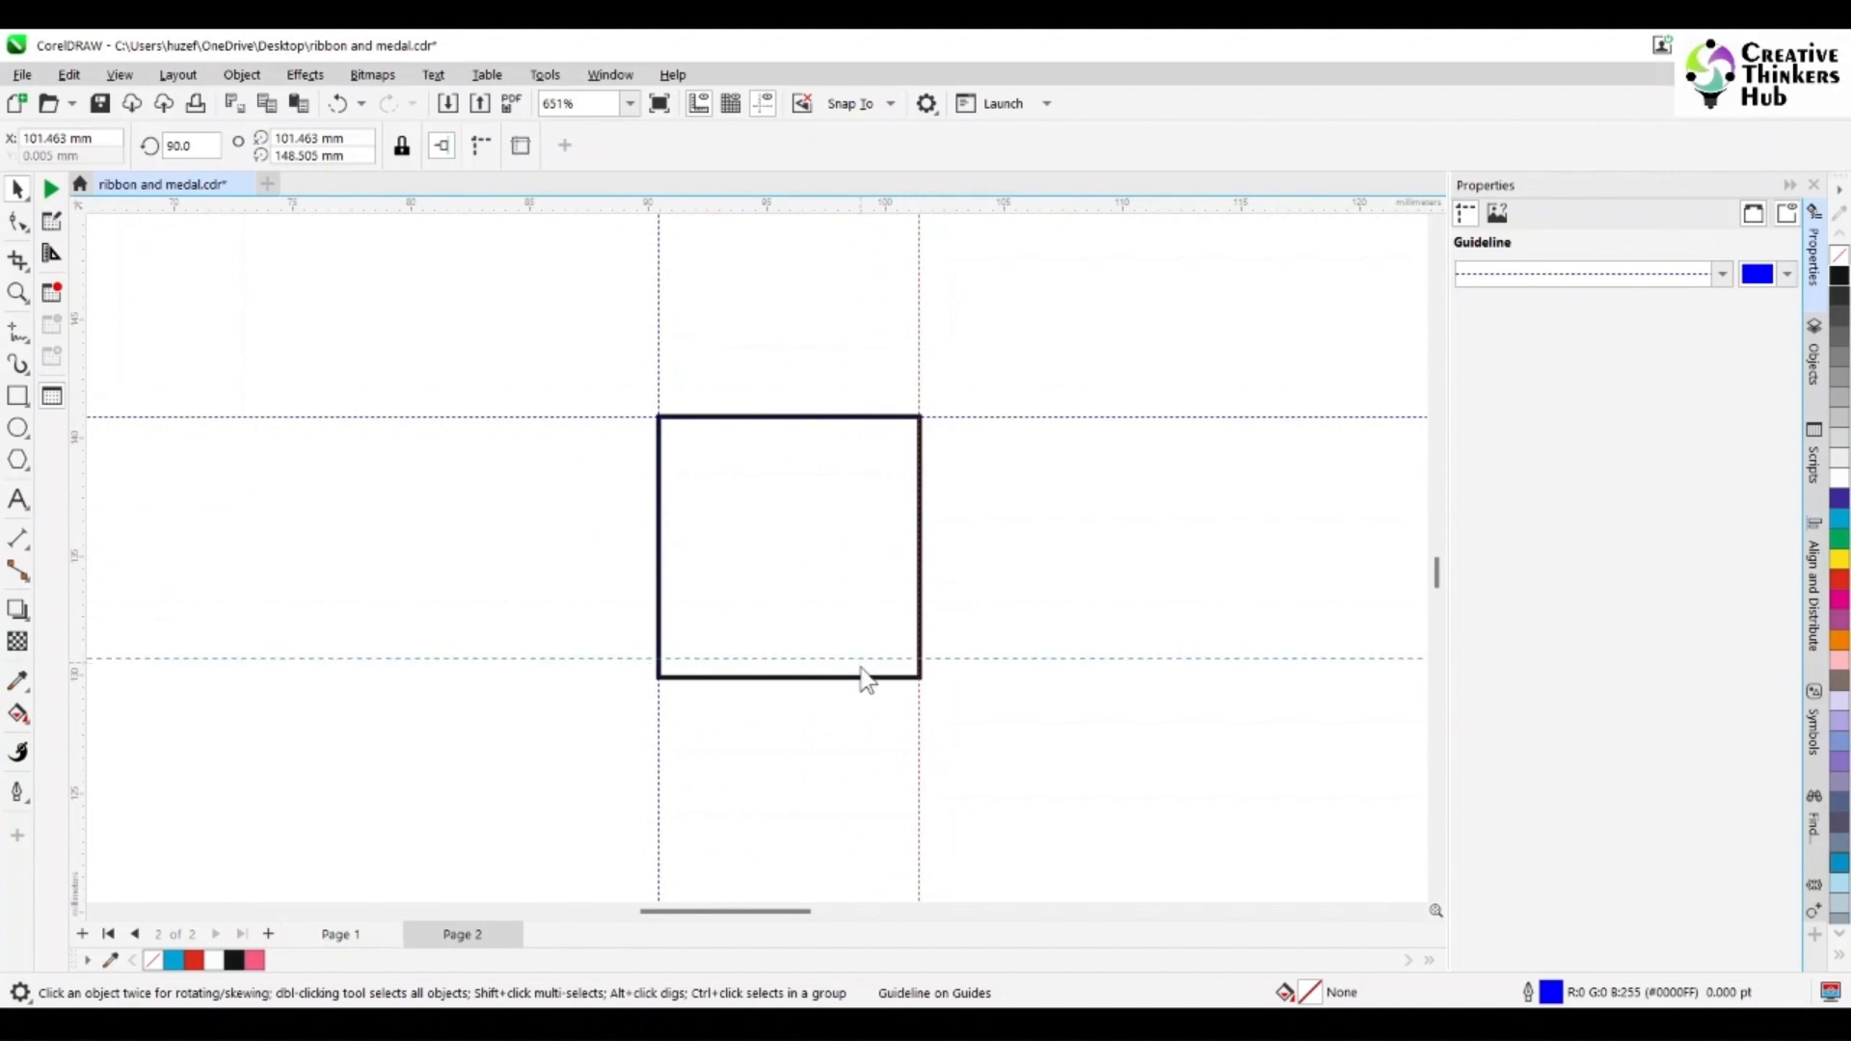
pyautogui.moveTo(866, 679); pyautogui.dragTo(852, 677)
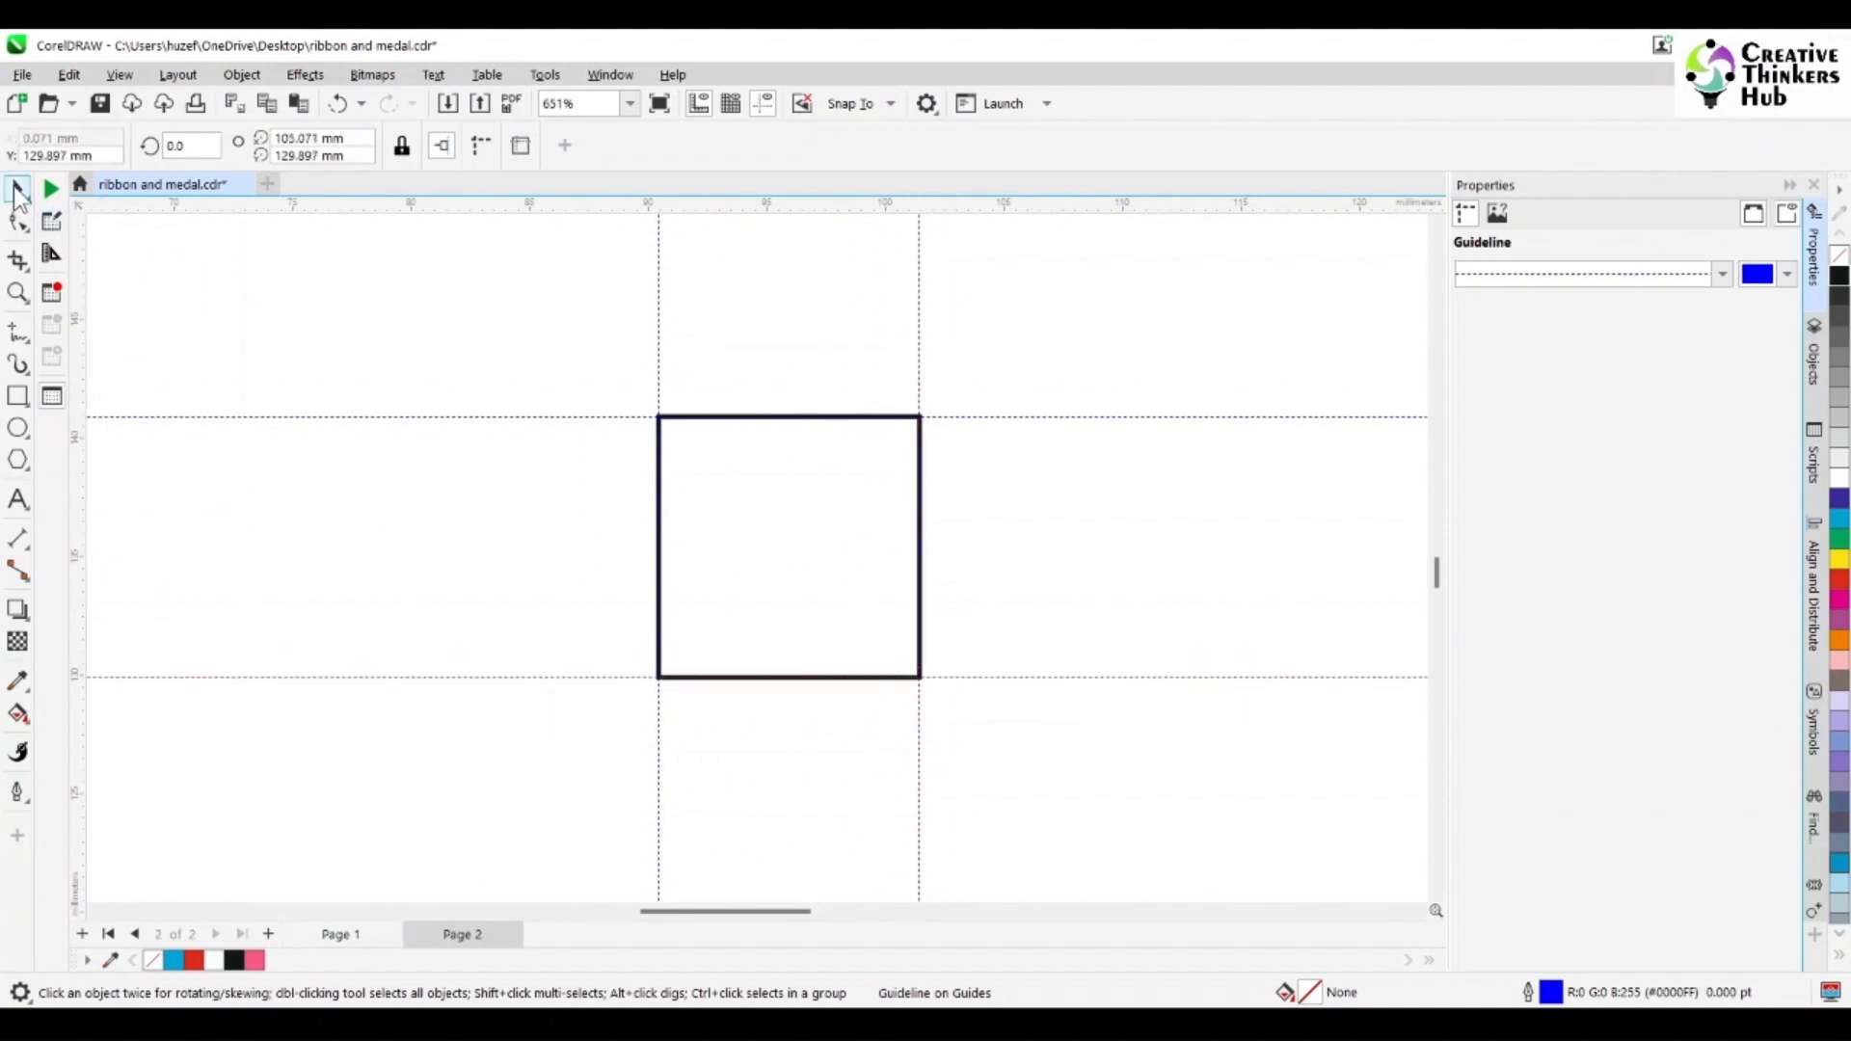
# - Convert the square to curves
pyautogui.click(755, 568)
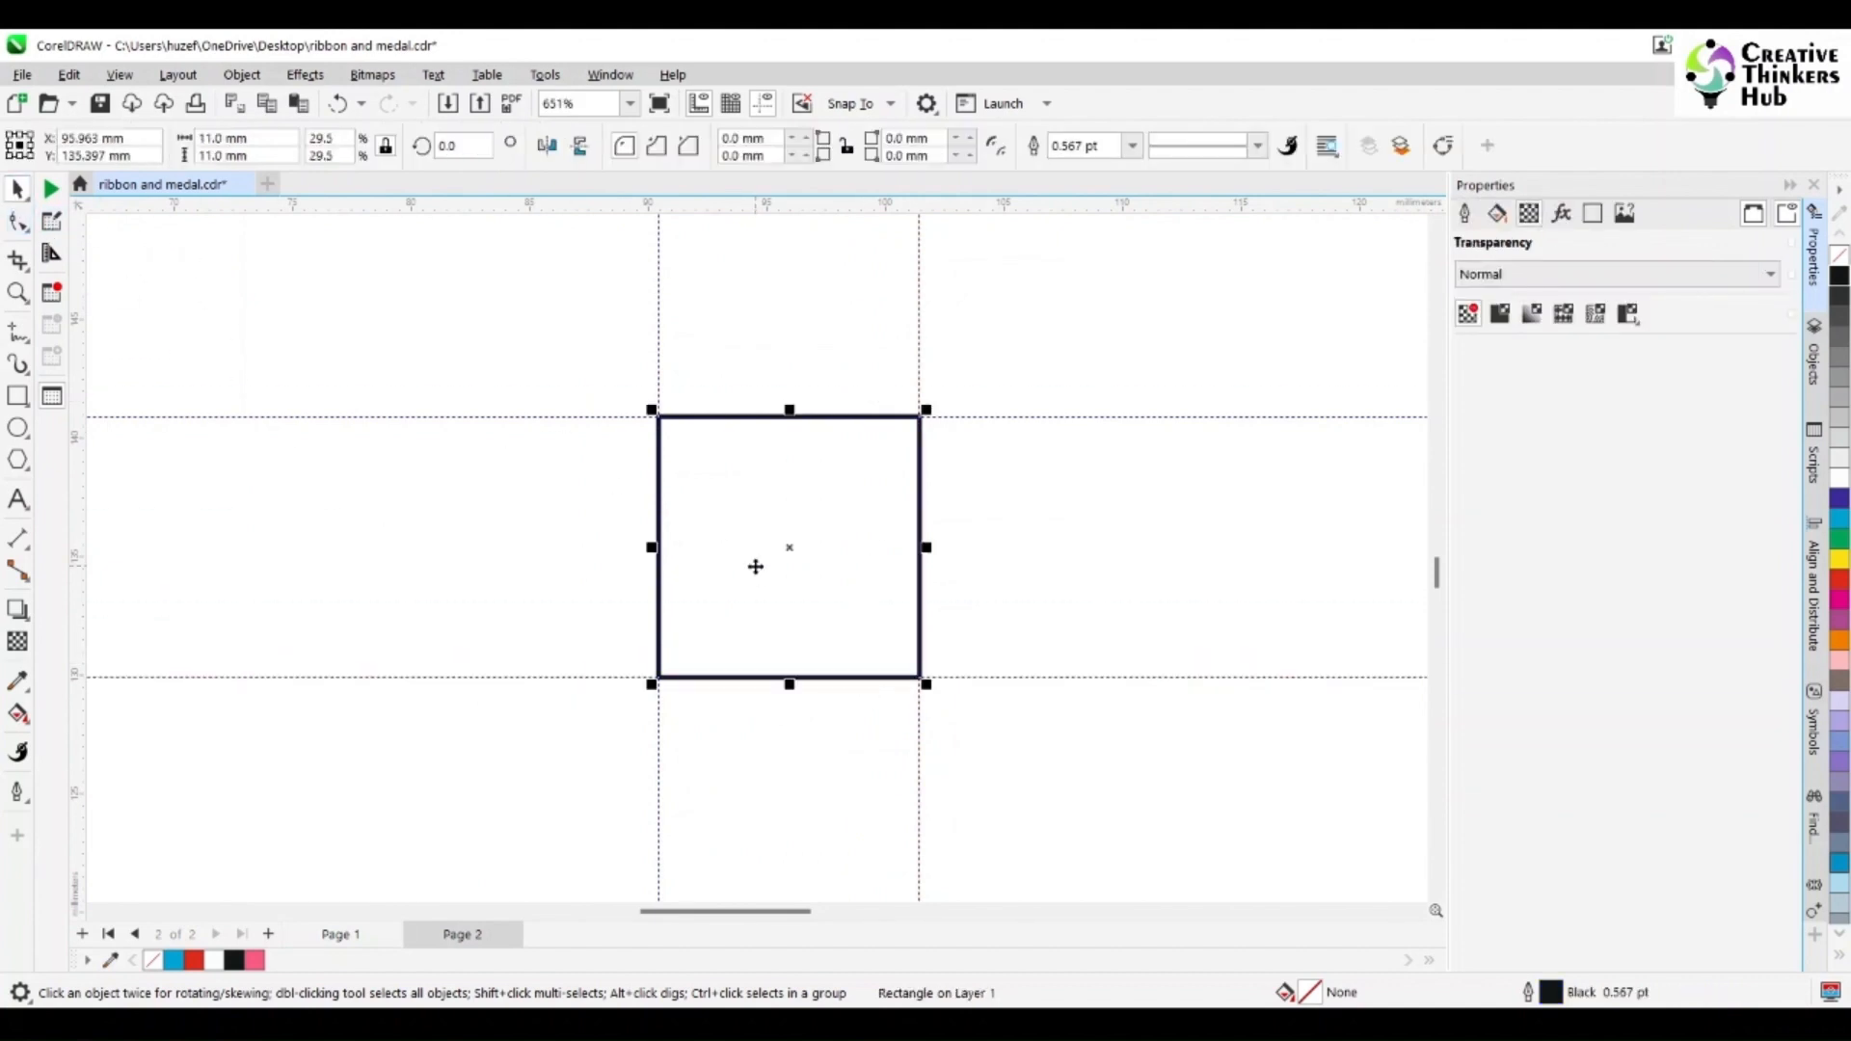
pyautogui.hotkey('ctrl', 'q')
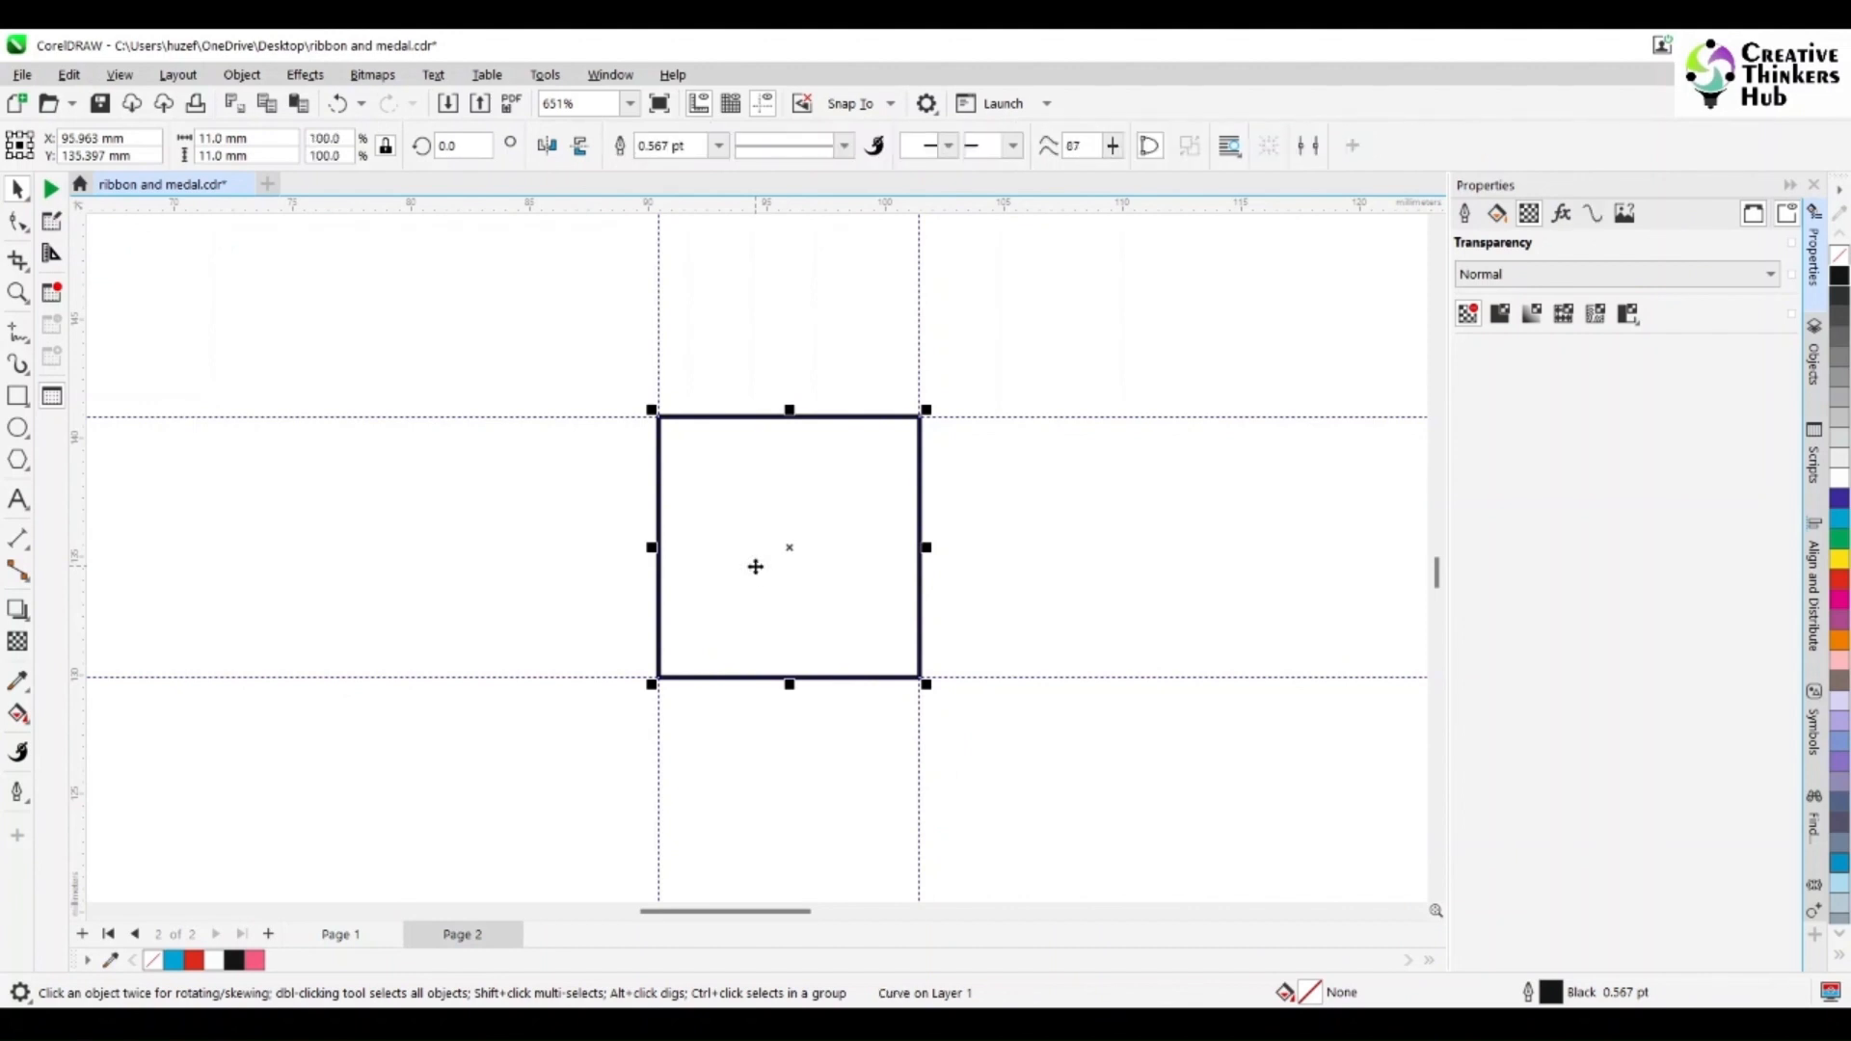
pyautogui.click(500, 547)
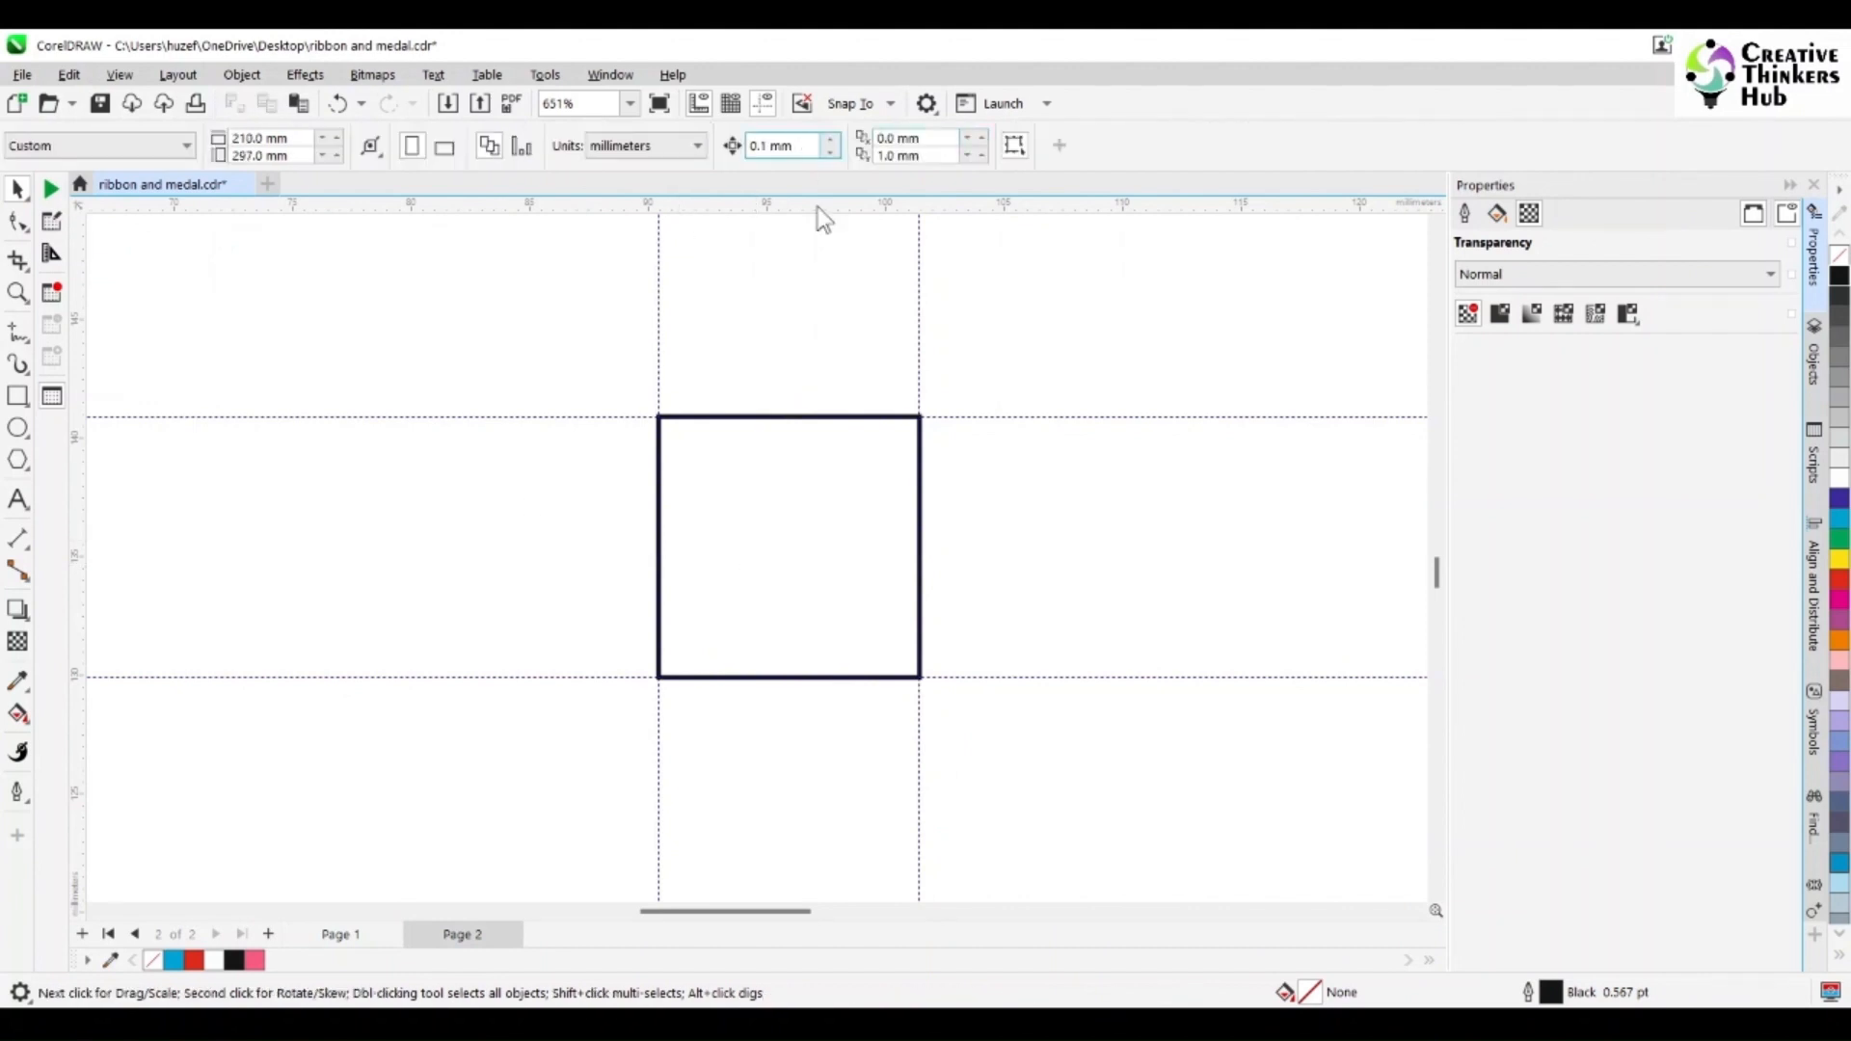
# - Set the nudge distance to 11 mm and add a copy of the square's left-edge guideline 11 mm to its left
pyautogui.click(749, 518)
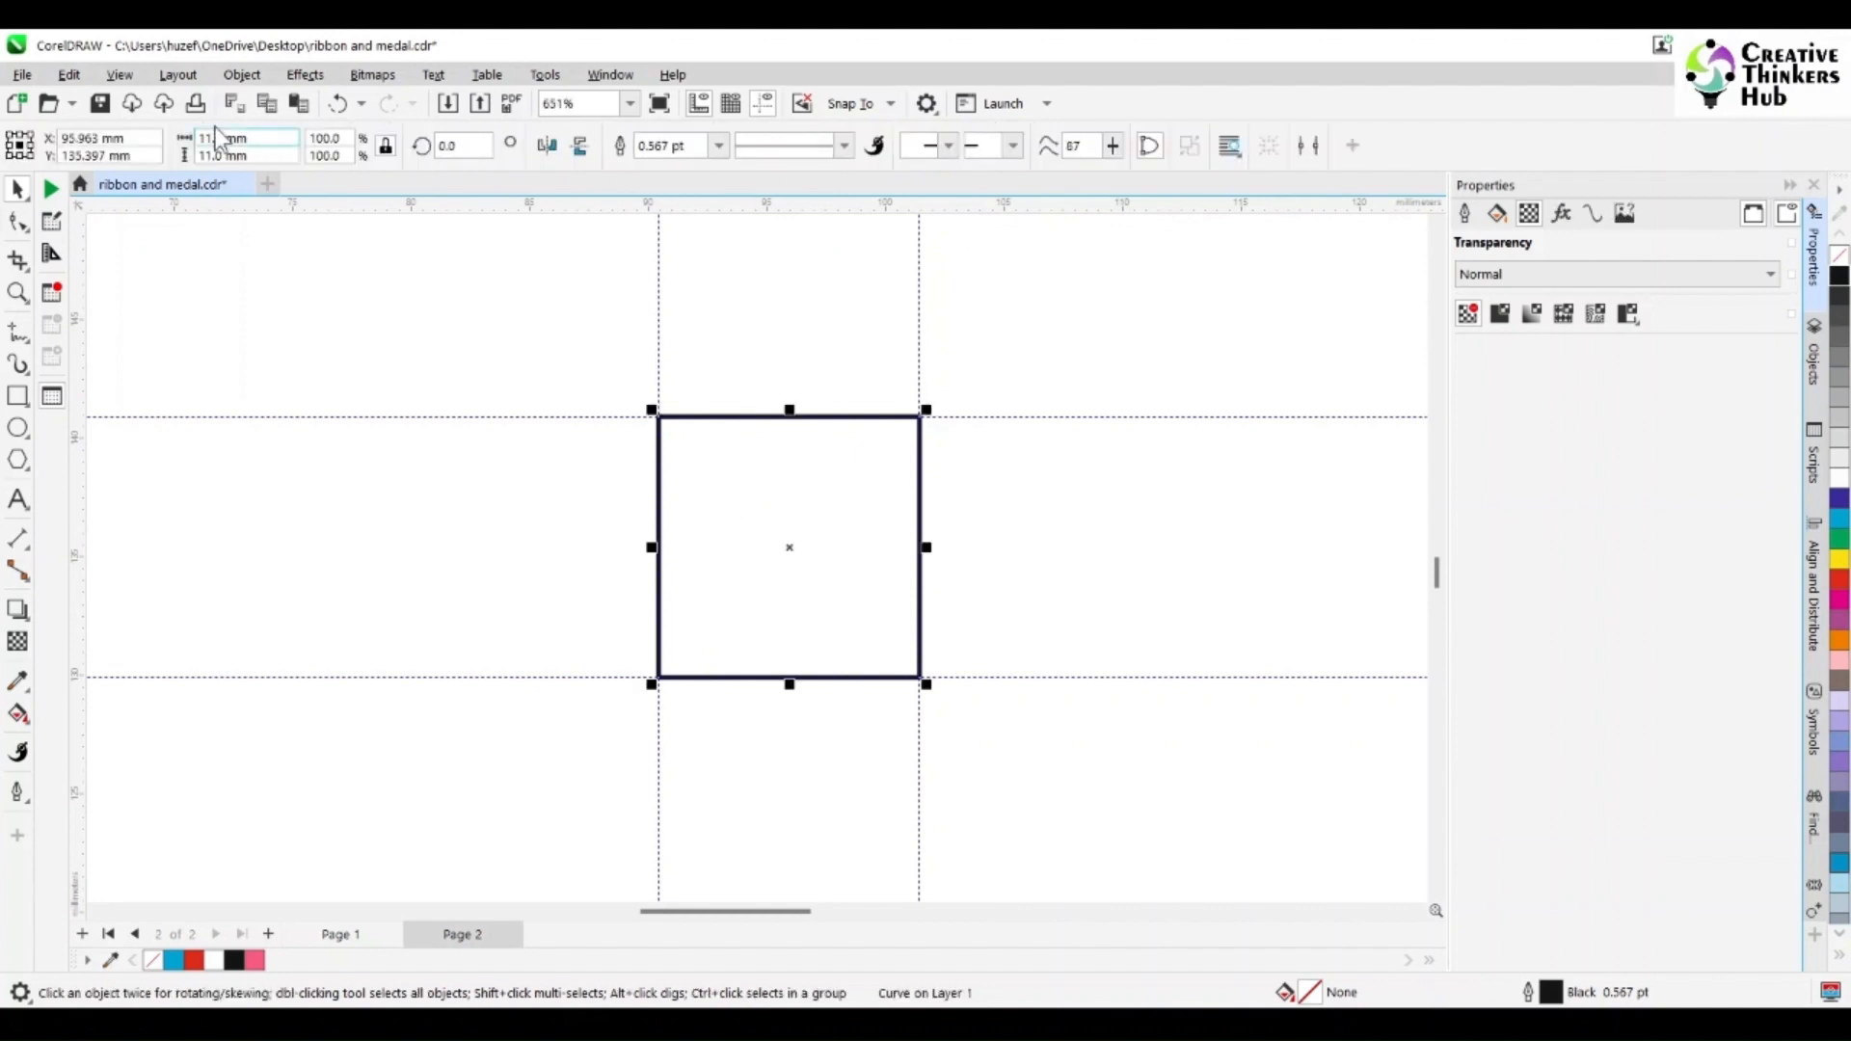
pyautogui.click(247, 292)
pyautogui.doubleClick(780, 145)
pyautogui.write('1')
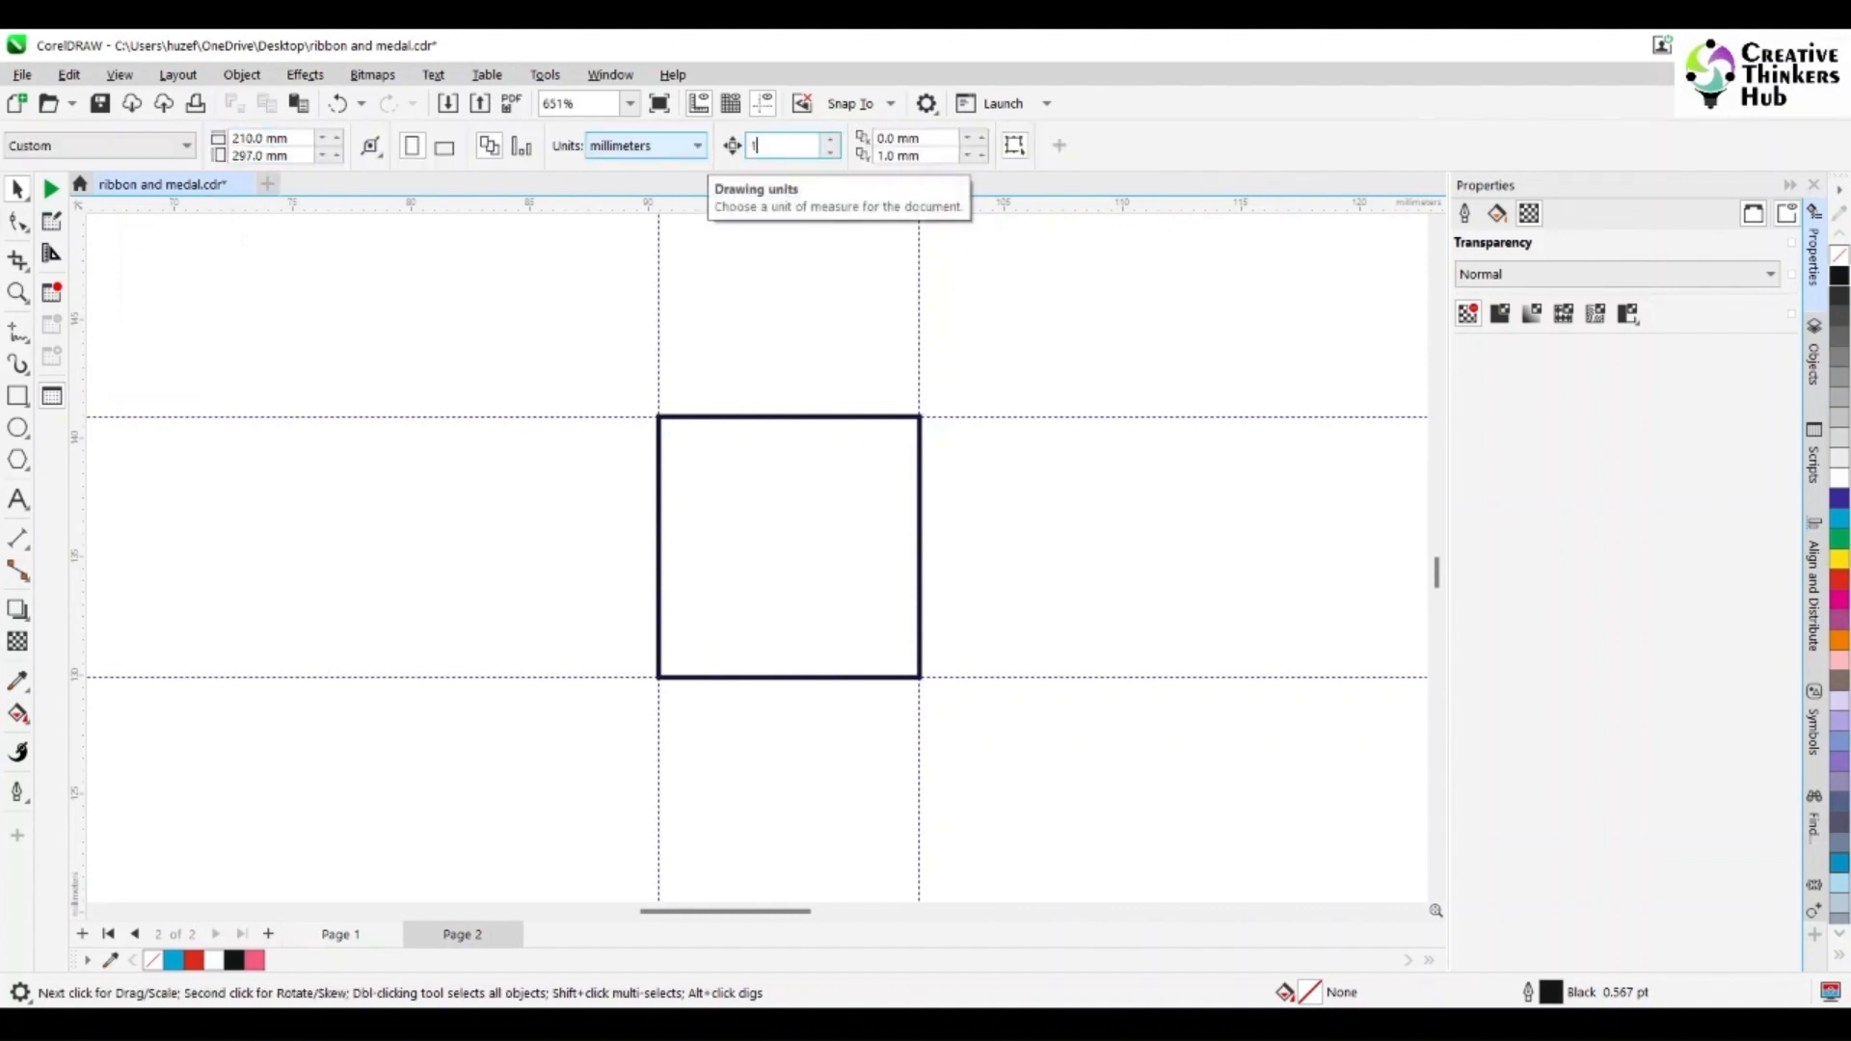
pyautogui.write('0')
pyautogui.press('Return')
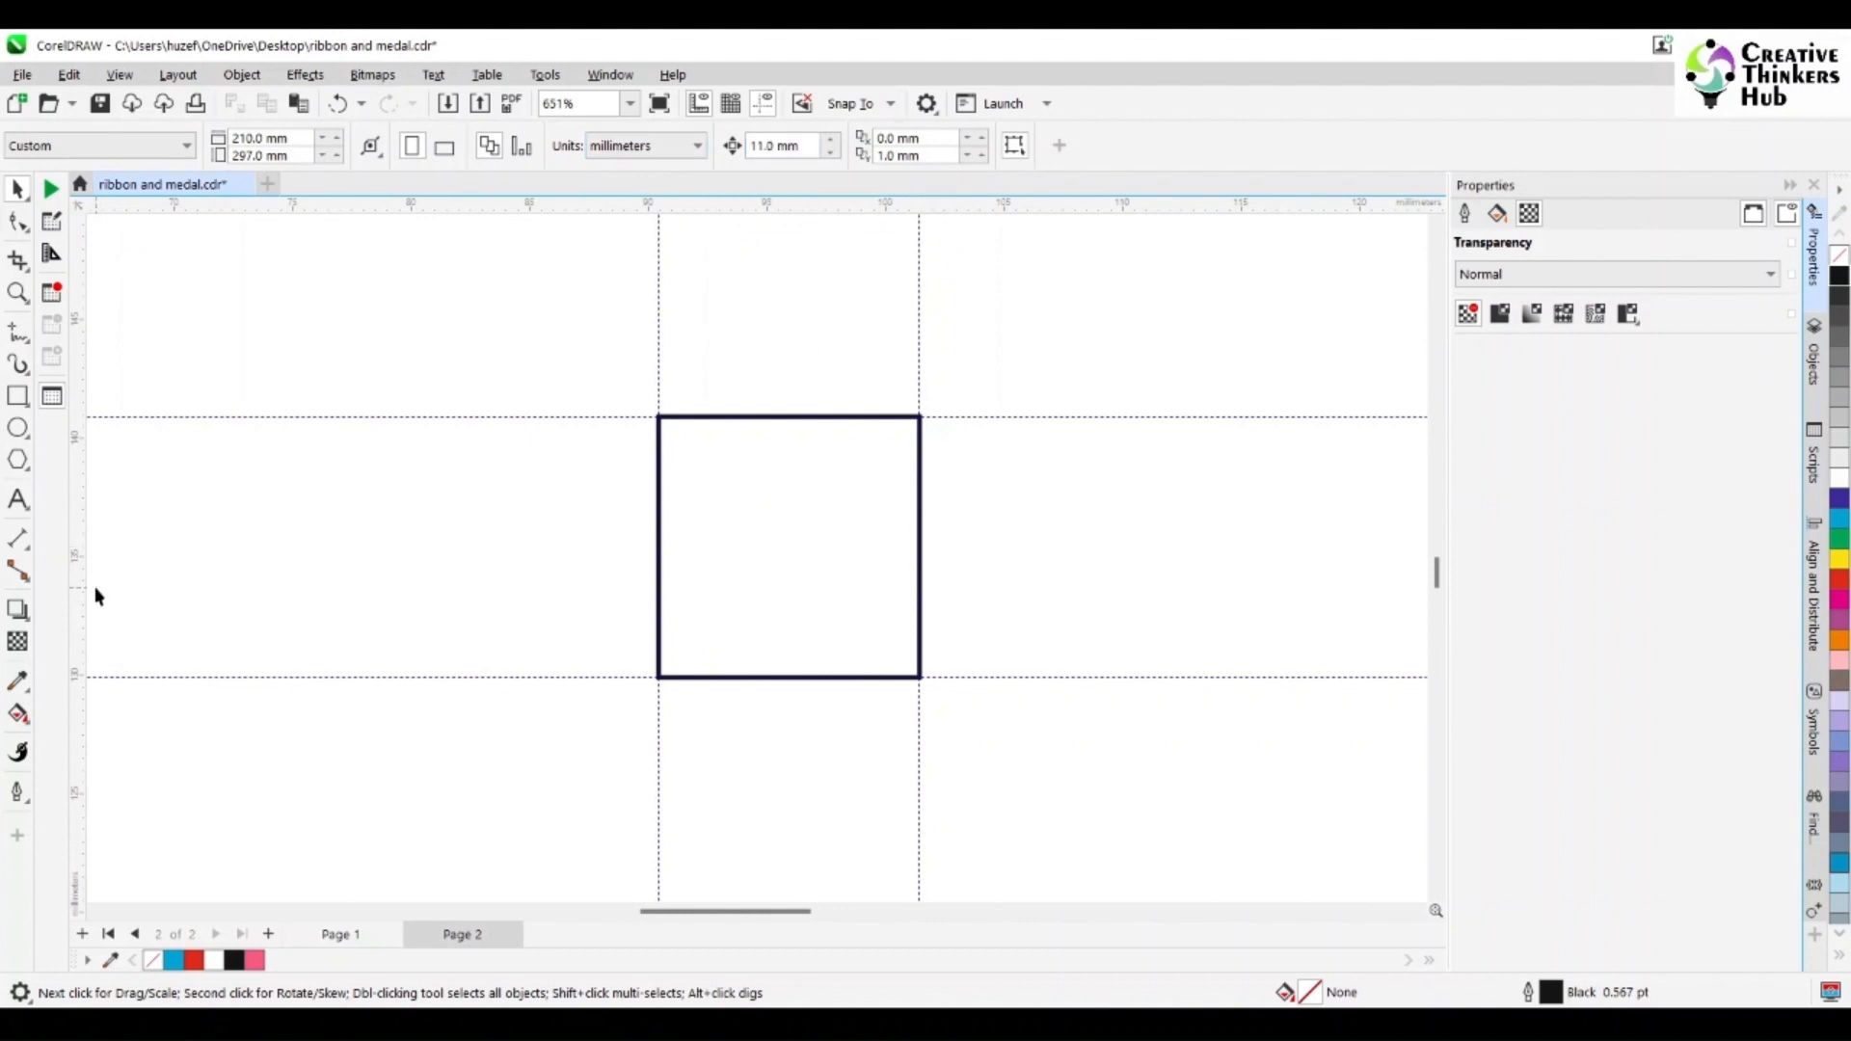
pyautogui.moveTo(487, 520); pyautogui.dragTo(660, 421)
pyautogui.press('Left')
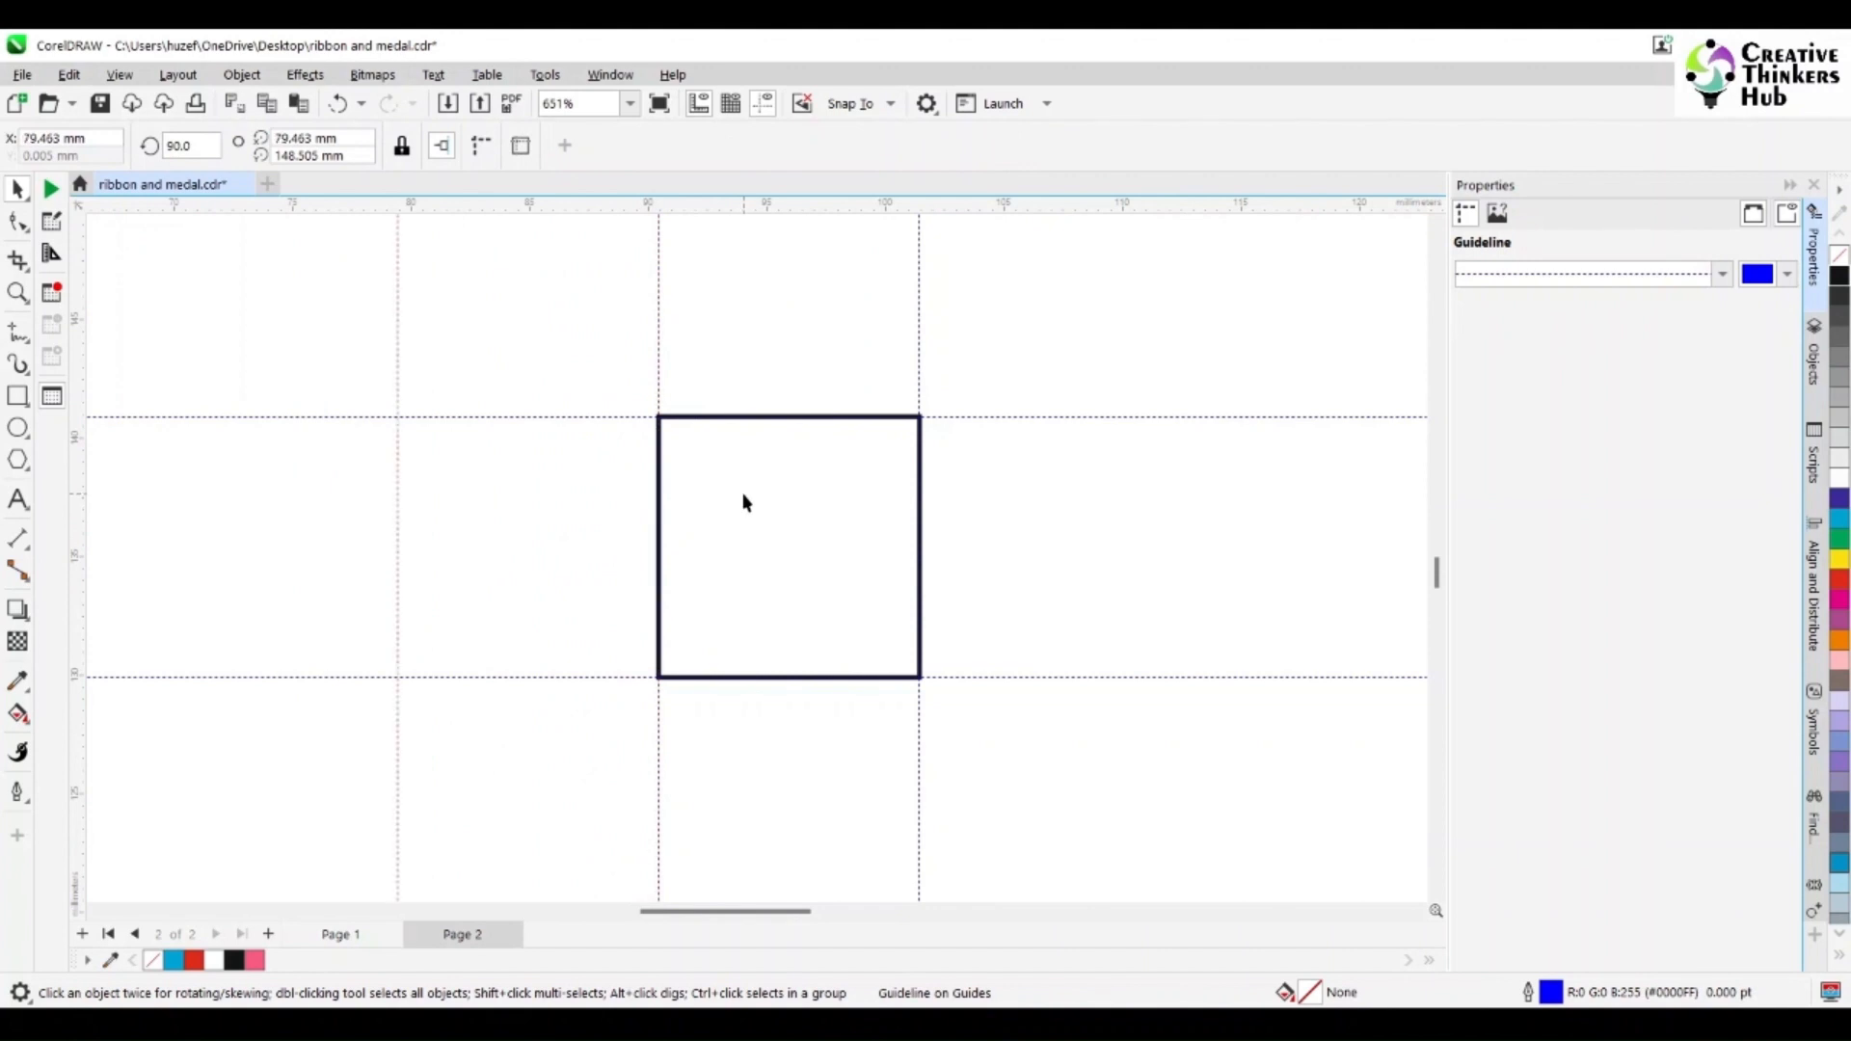
# - Convert the square's left and right sides to curve segments and shift its two upper nodes left until the outer one meets the leftmost guideline
pyautogui.click(743, 503)
pyautogui.click(18, 221)
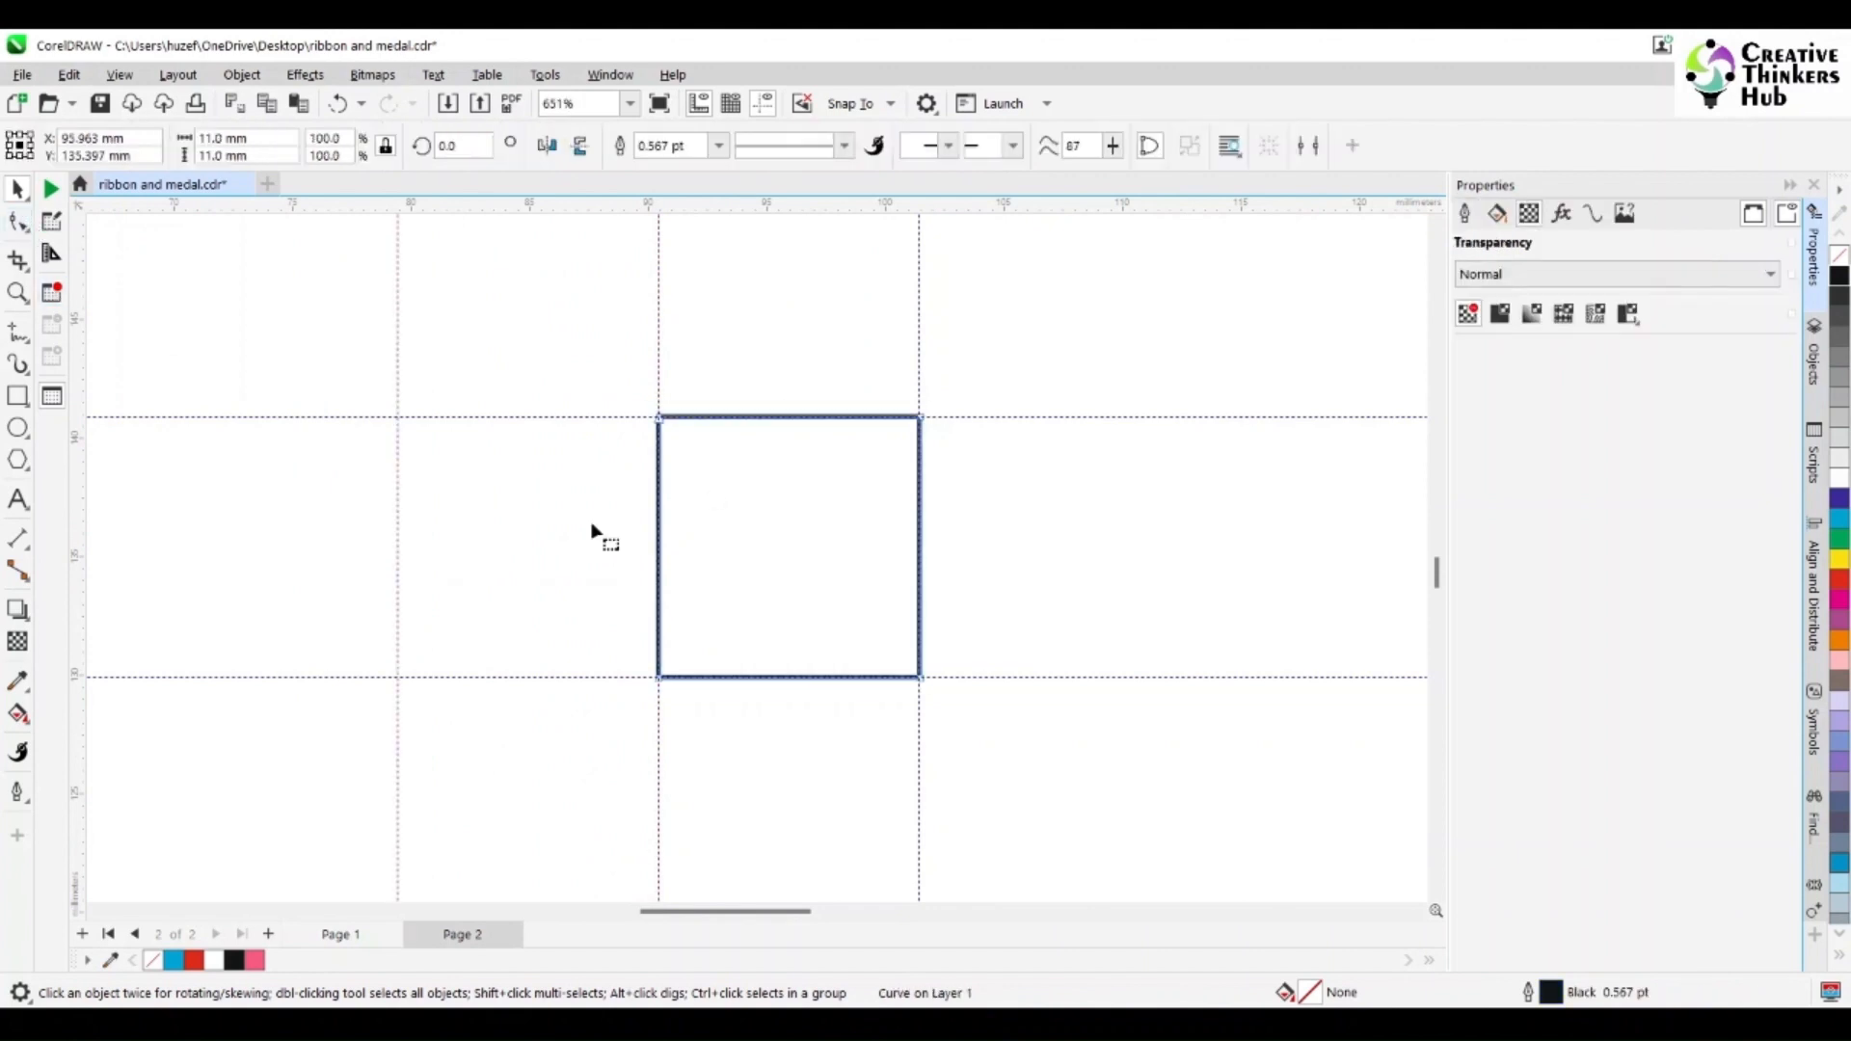
pyautogui.click(659, 540)
pyautogui.click(933, 581)
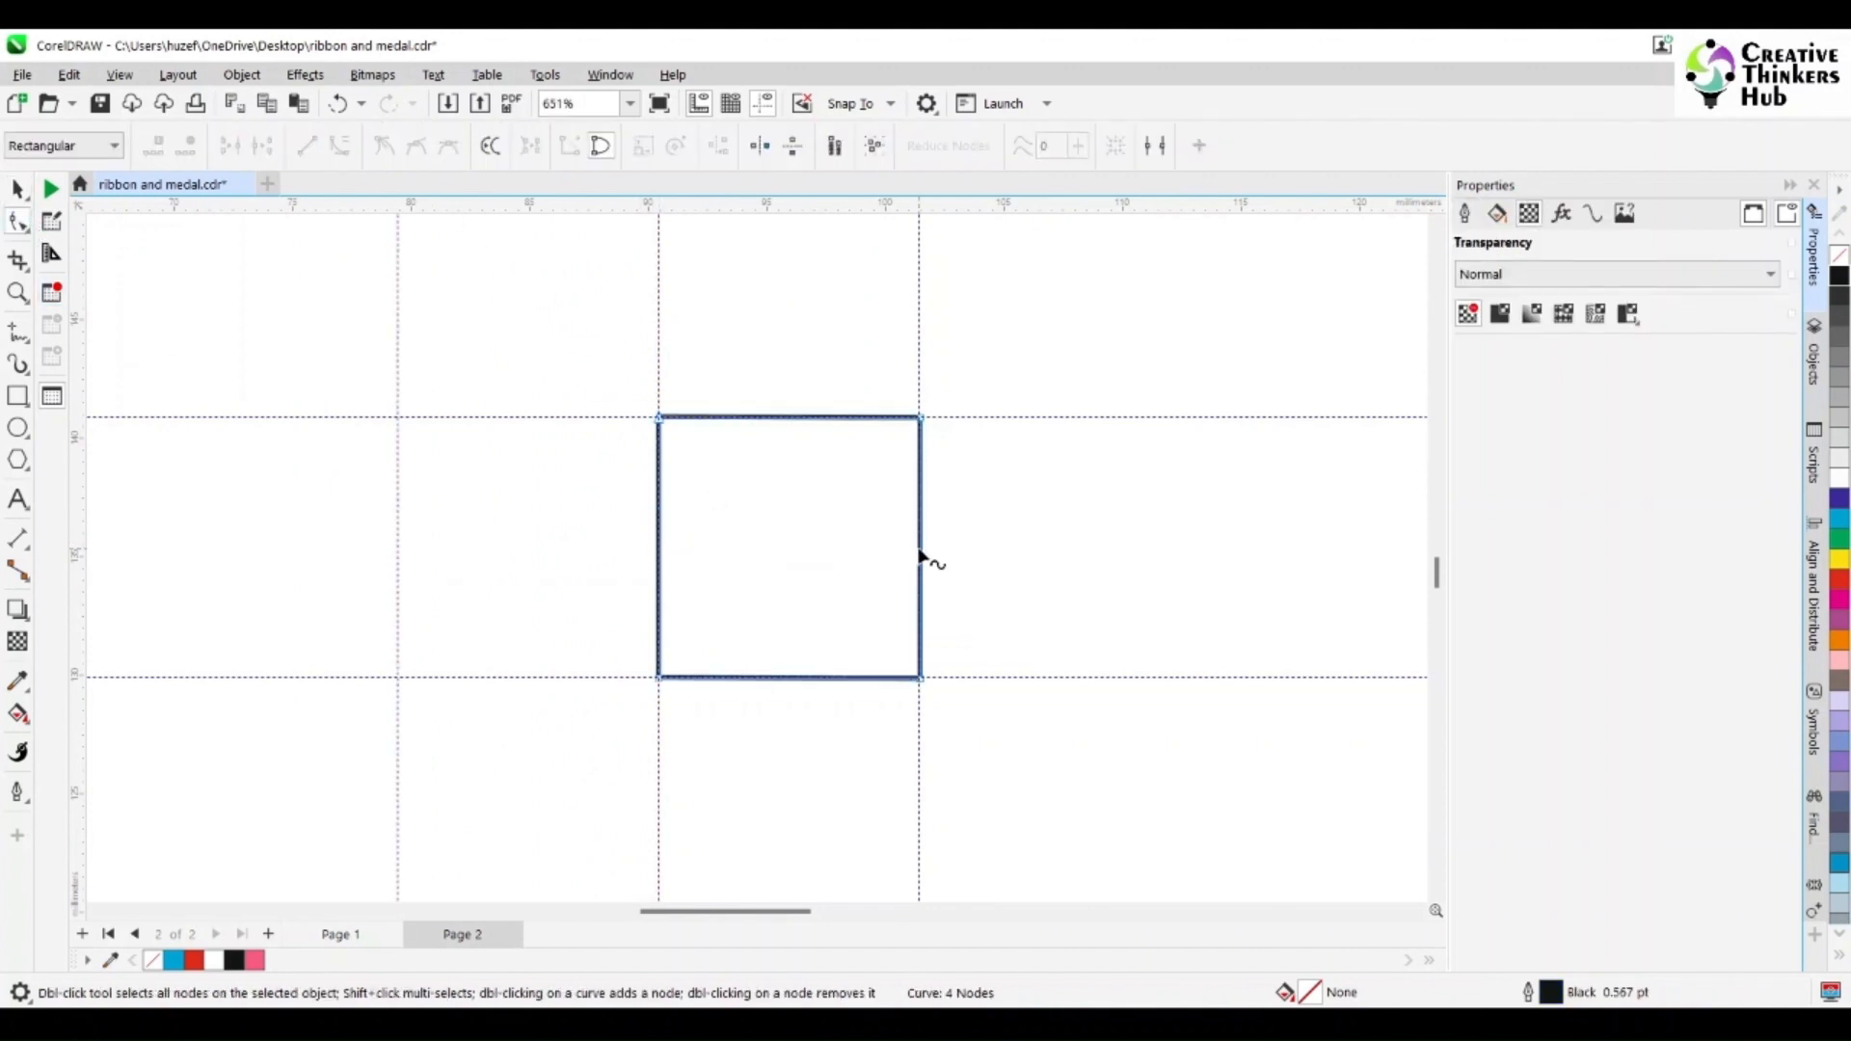
pyautogui.click(921, 559)
pyautogui.click(339, 145)
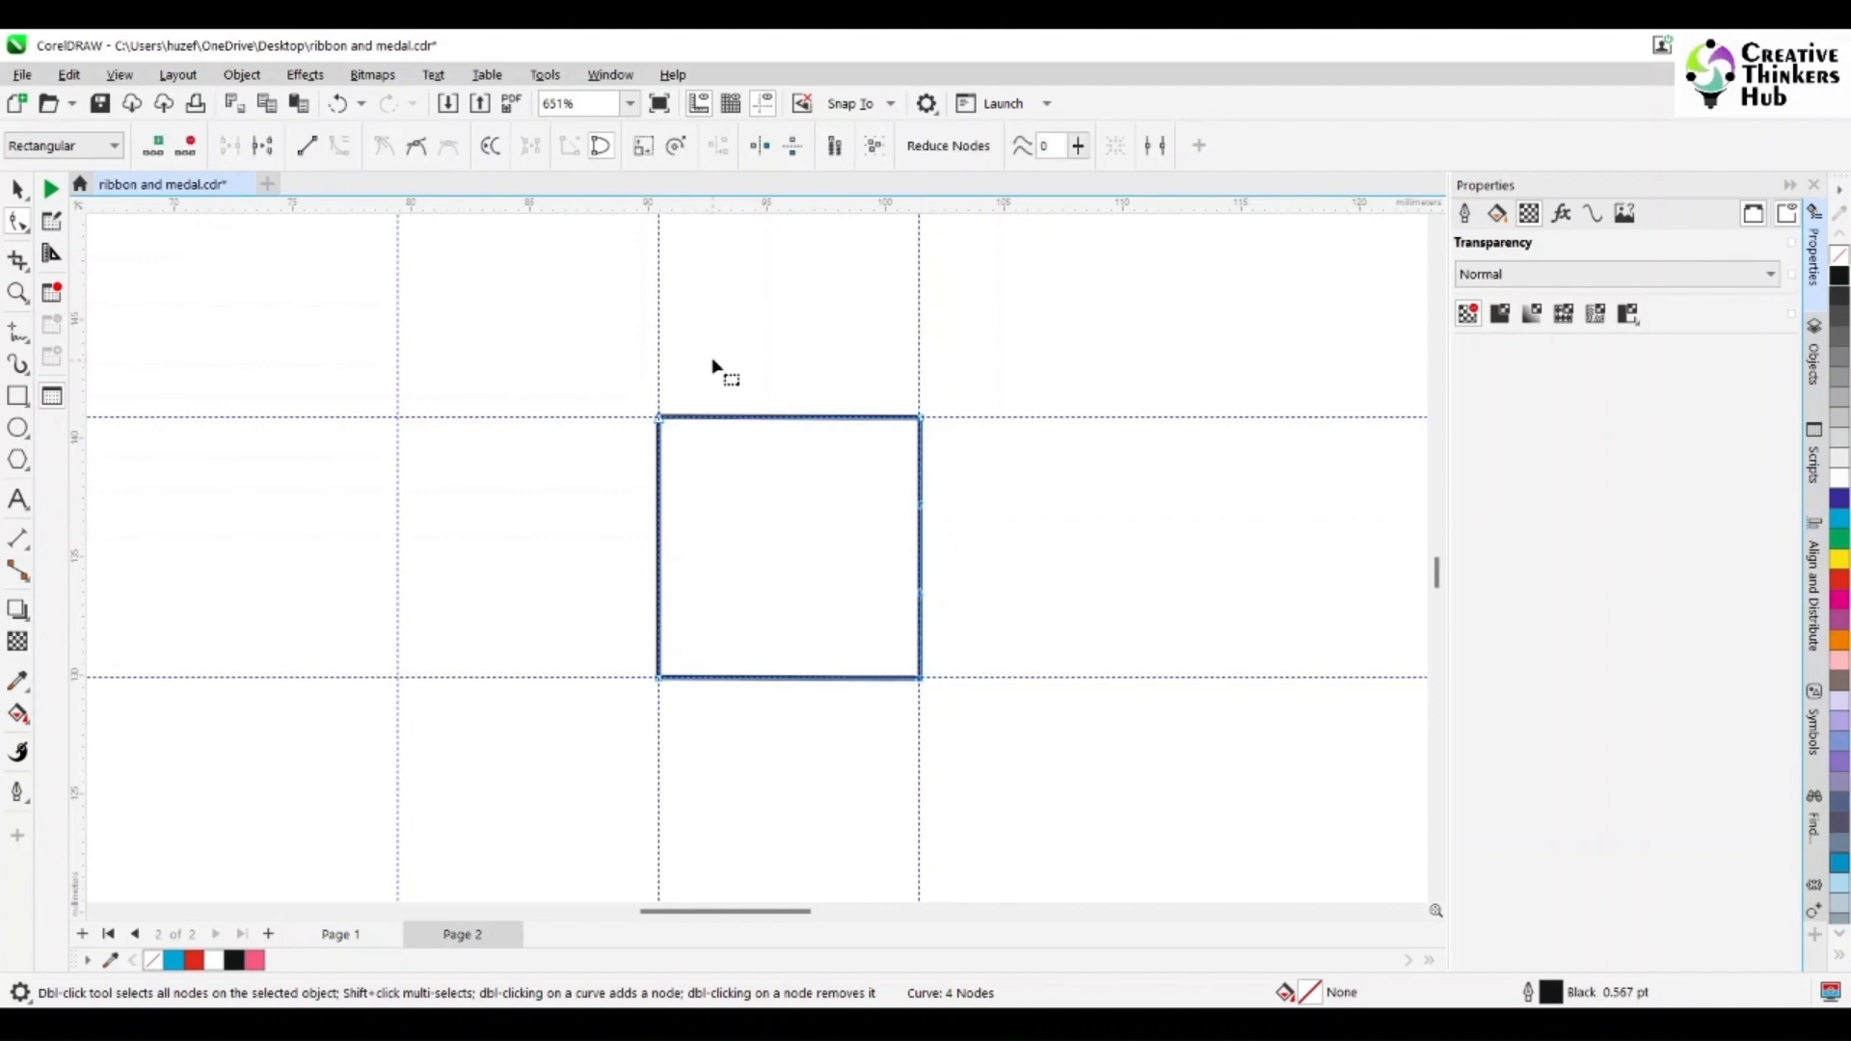
pyautogui.moveTo(537, 323); pyautogui.dragTo(1003, 465)
pyautogui.moveTo(662, 418); pyautogui.dragTo(399, 422)
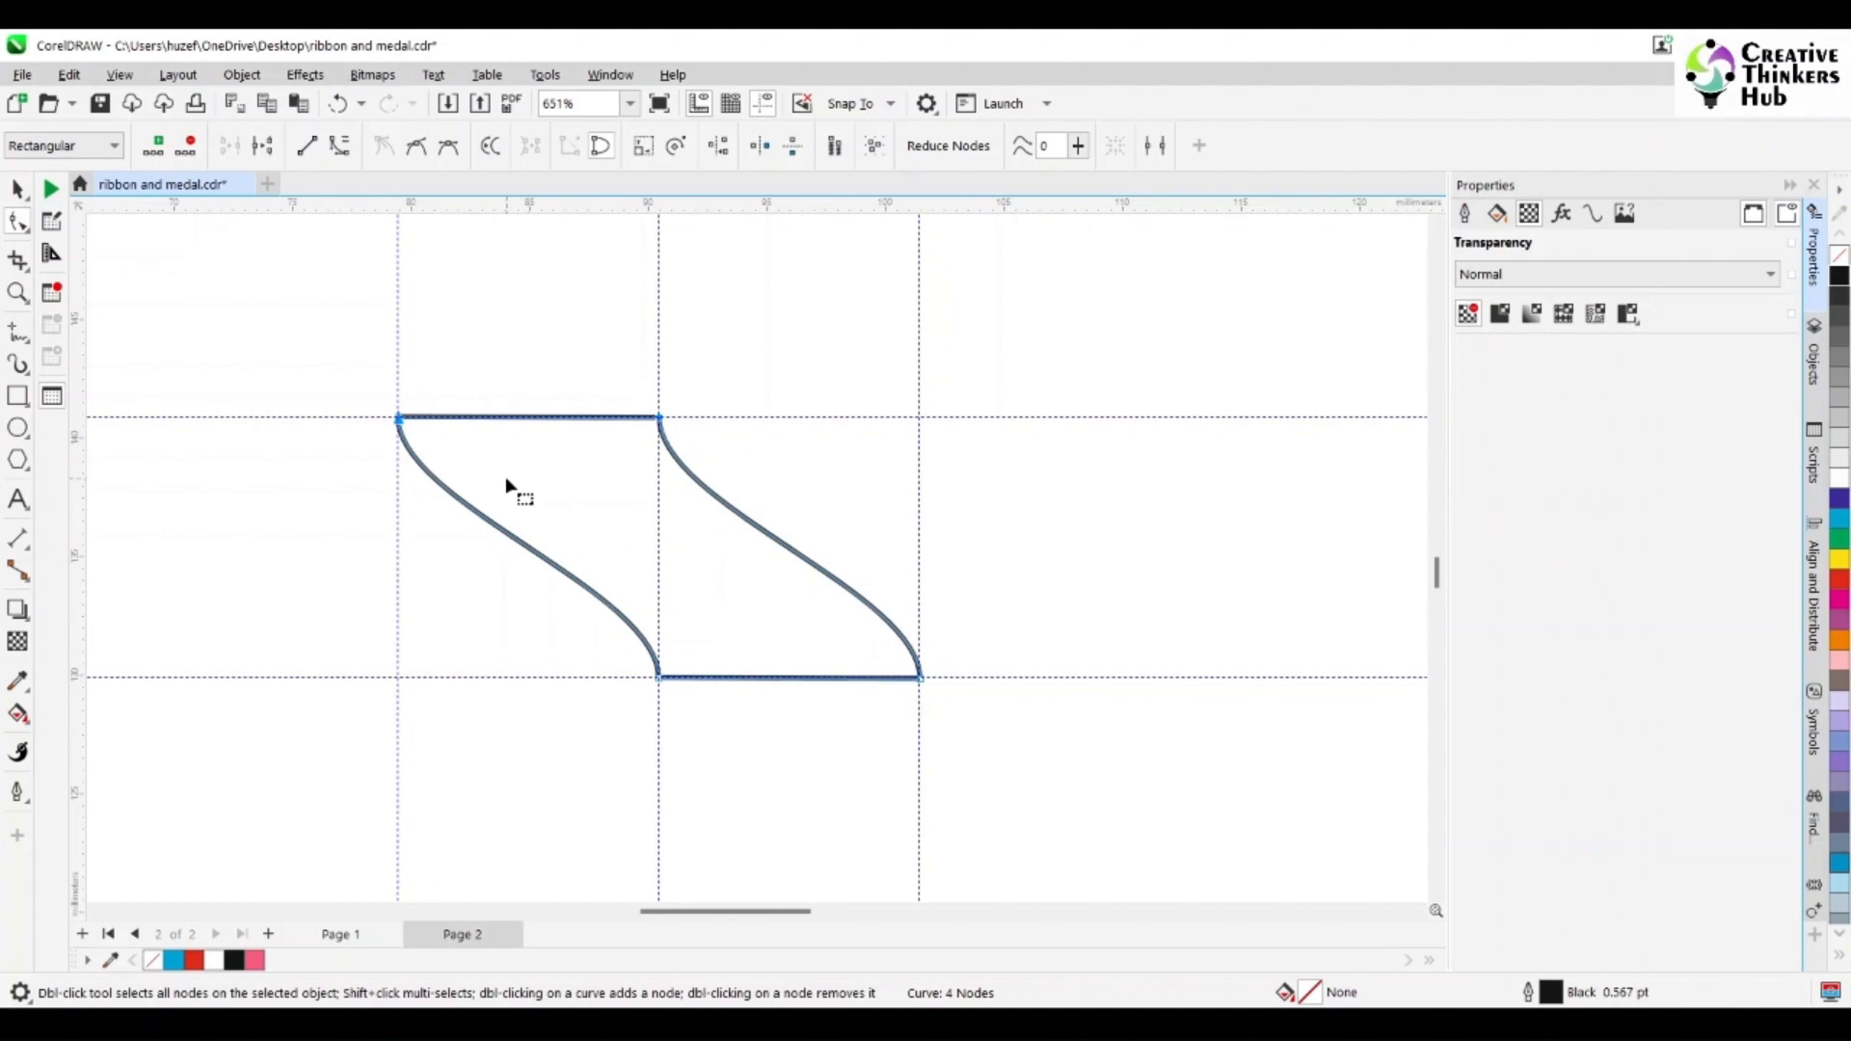
# - Add two vertical guidelines, one through the midpoint of the shape's upper edge and one through the midpoint of its lower edge
pyautogui.moveTo(81, 469); pyautogui.dragTo(680, 565)
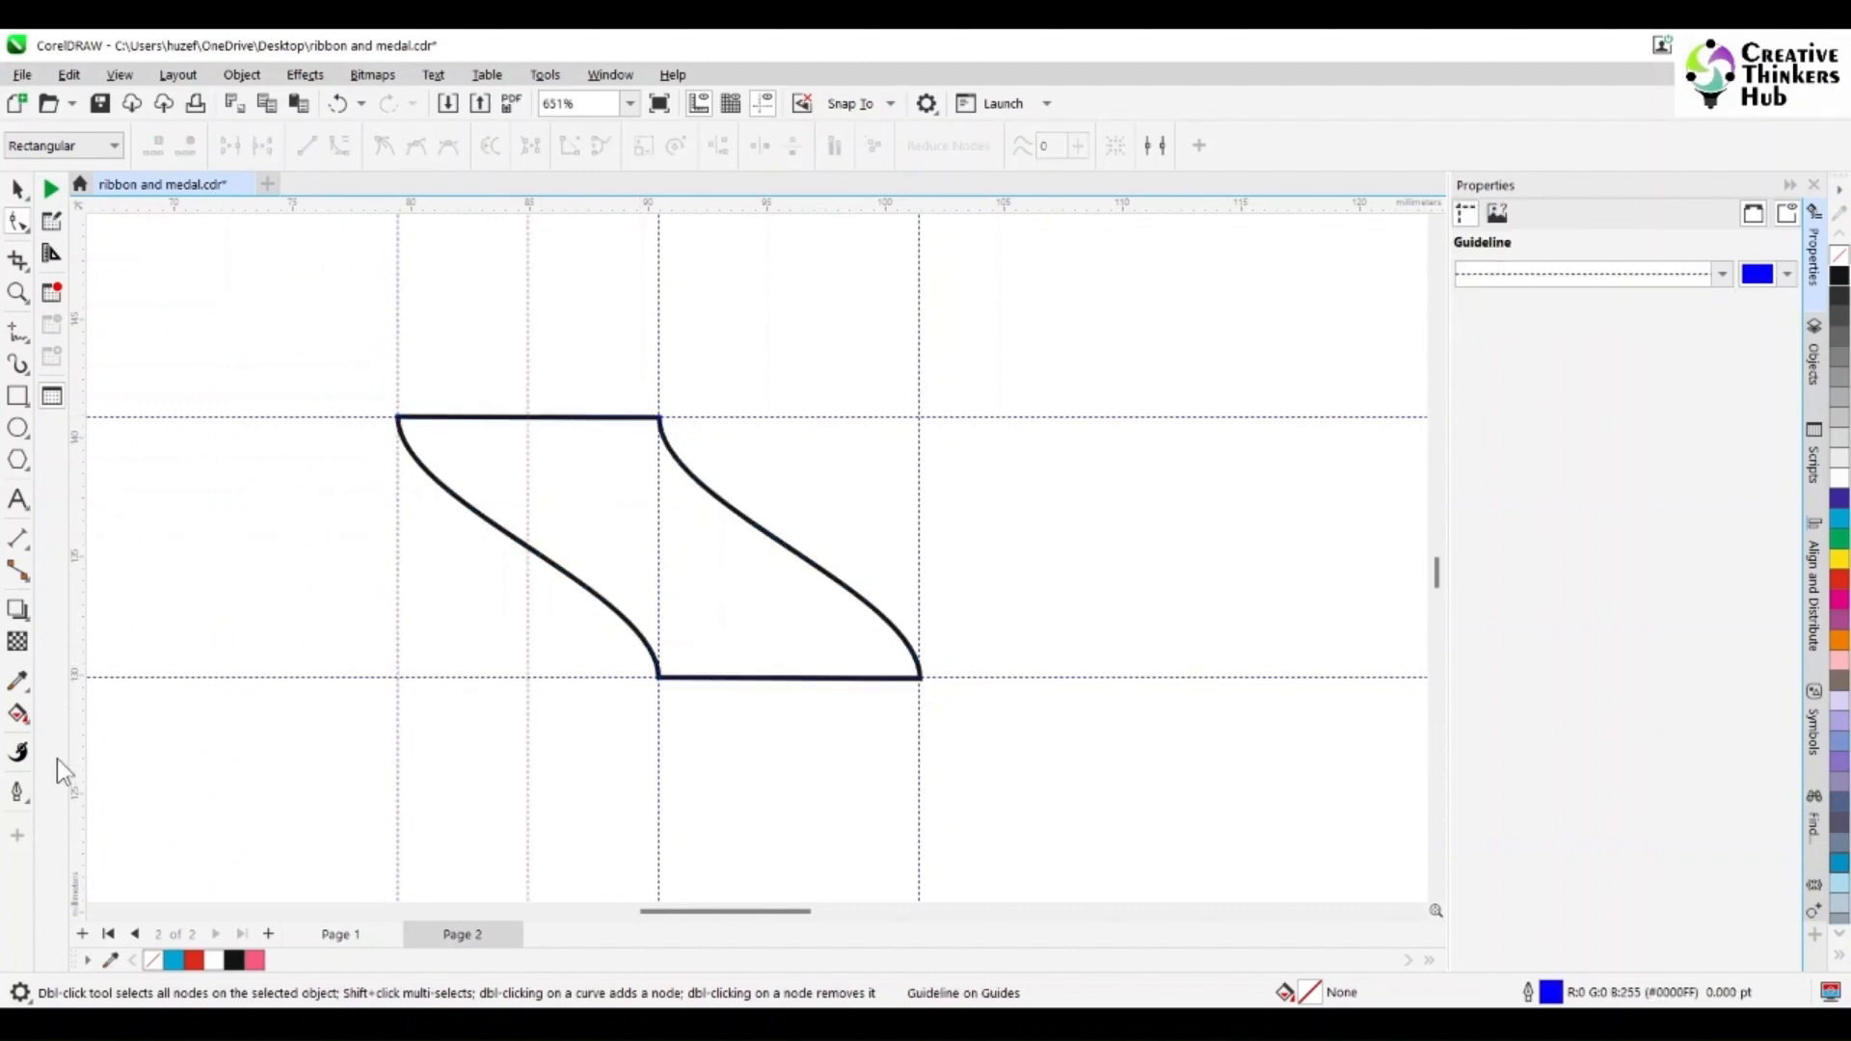
pyautogui.moveTo(74, 749); pyautogui.dragTo(656, 679)
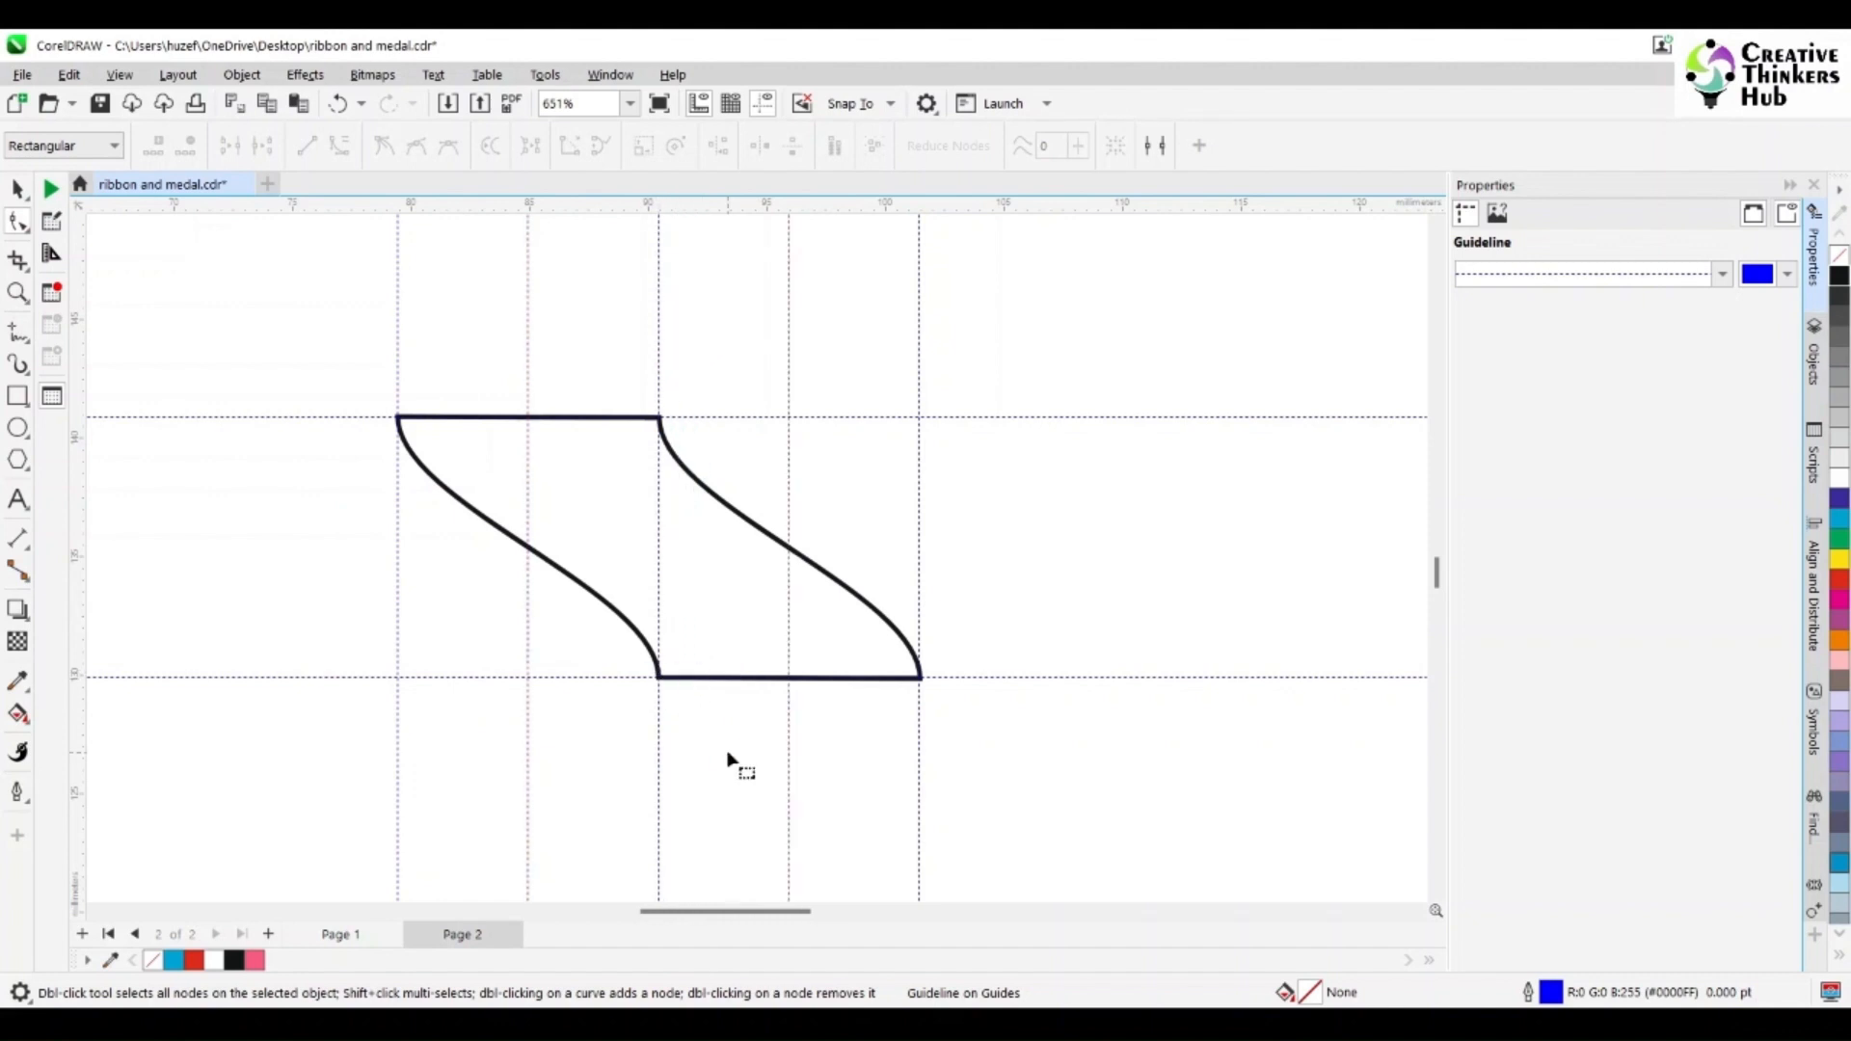
# - Reshape the shape's two curved sides into smooth S-curves by moving their four handles along the horizontal guidelines to the midpoint guidelines
pyautogui.click(558, 514)
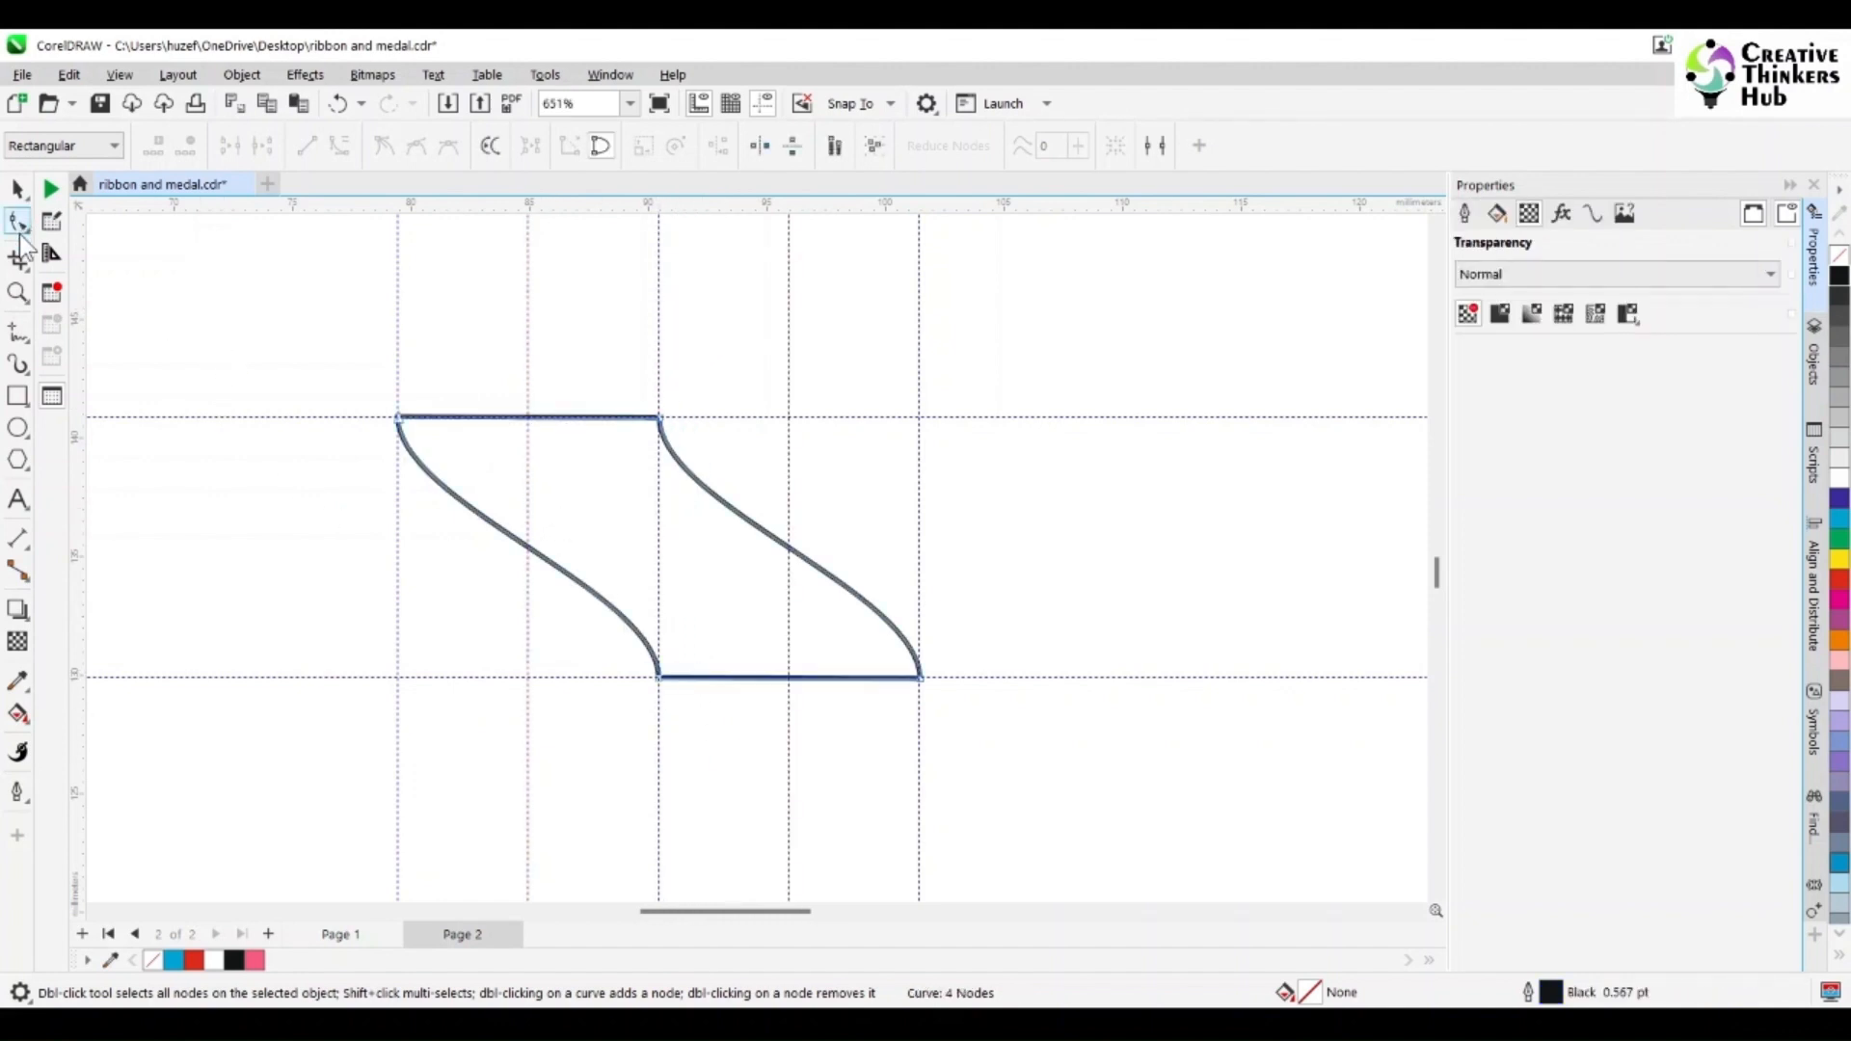
pyautogui.click(399, 419)
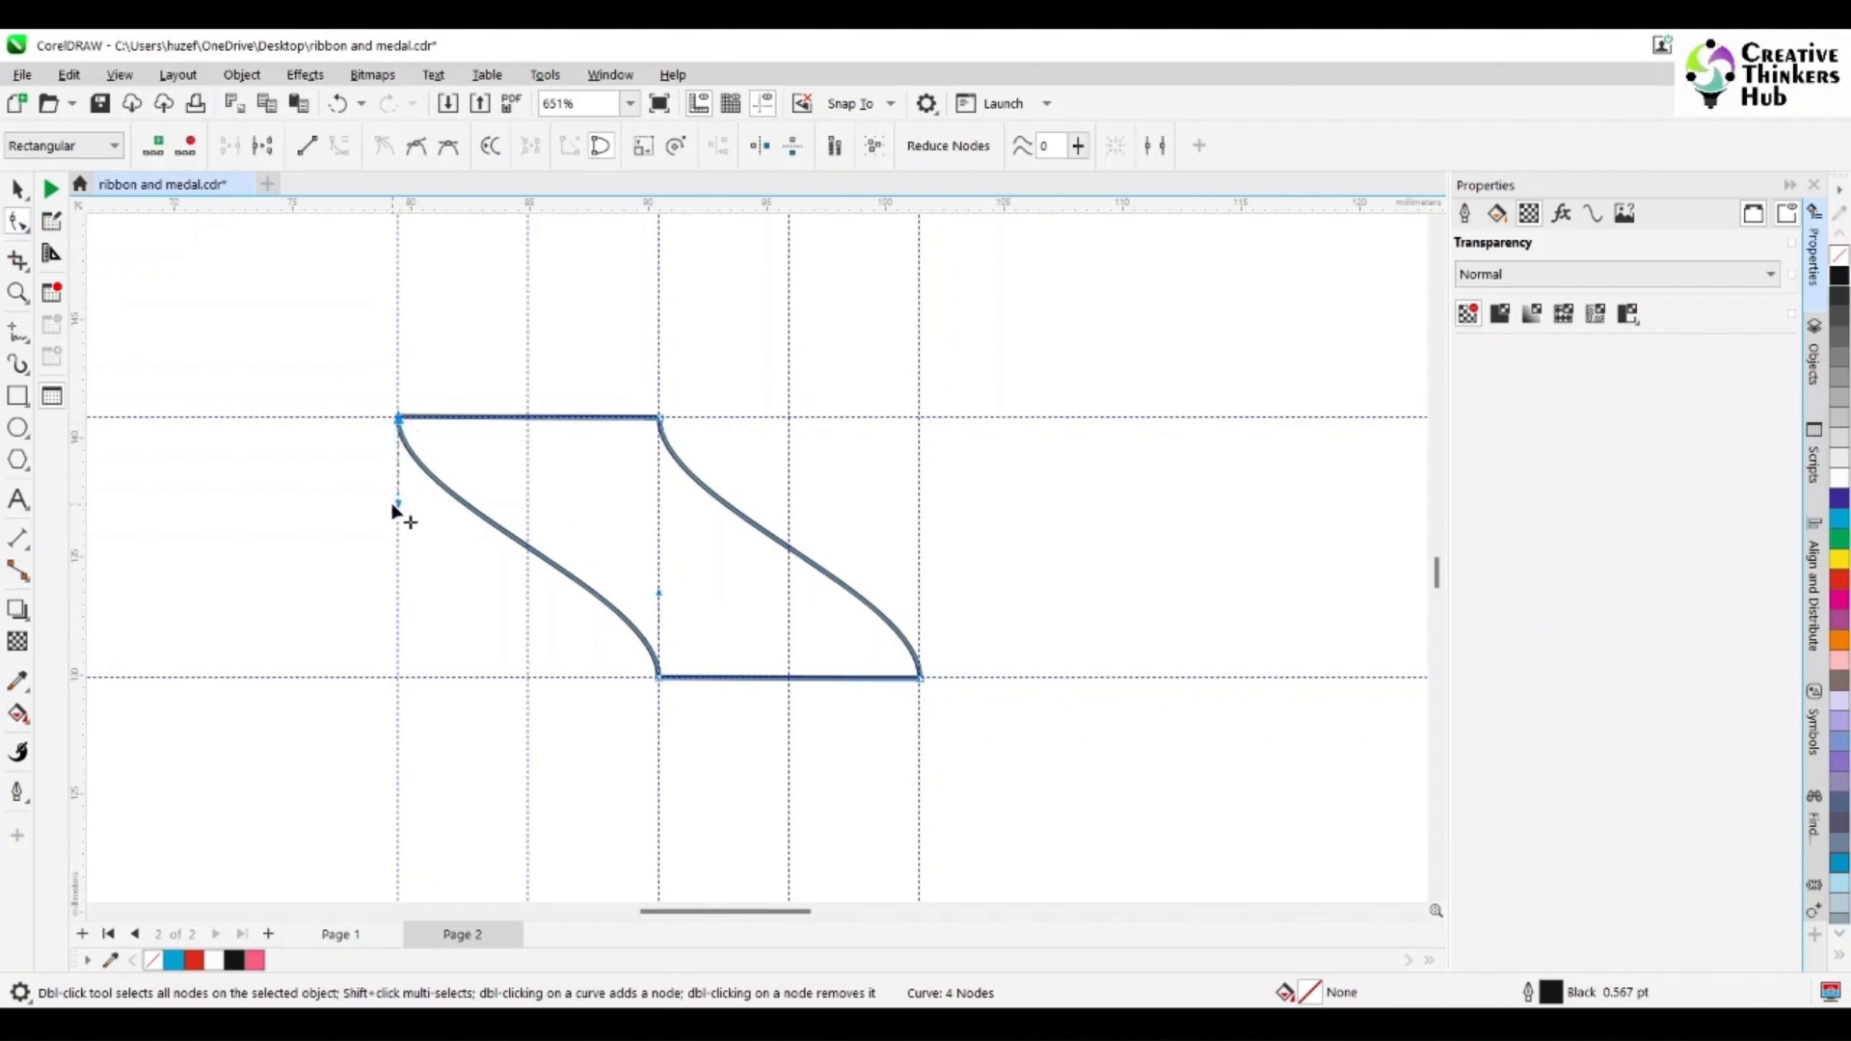
pyautogui.moveTo(398, 503); pyautogui.dragTo(525, 422)
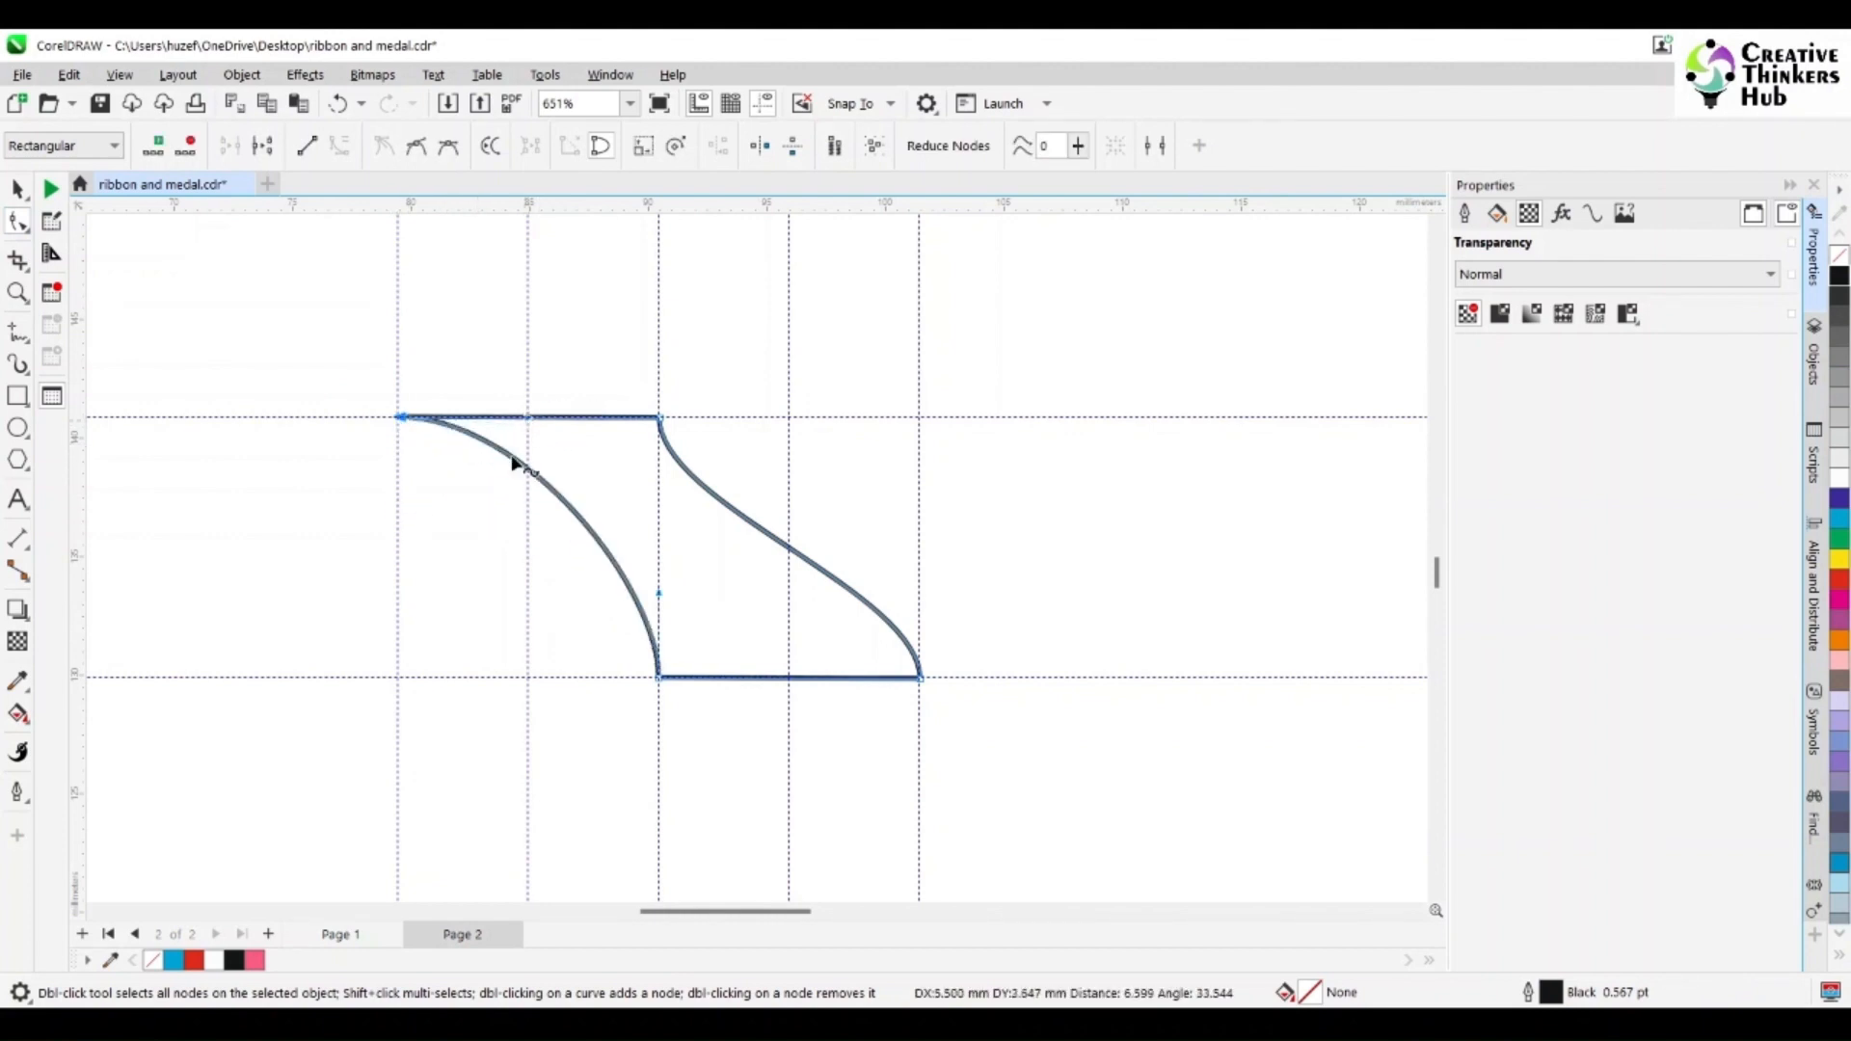
pyautogui.moveTo(659, 595); pyautogui.dragTo(530, 678)
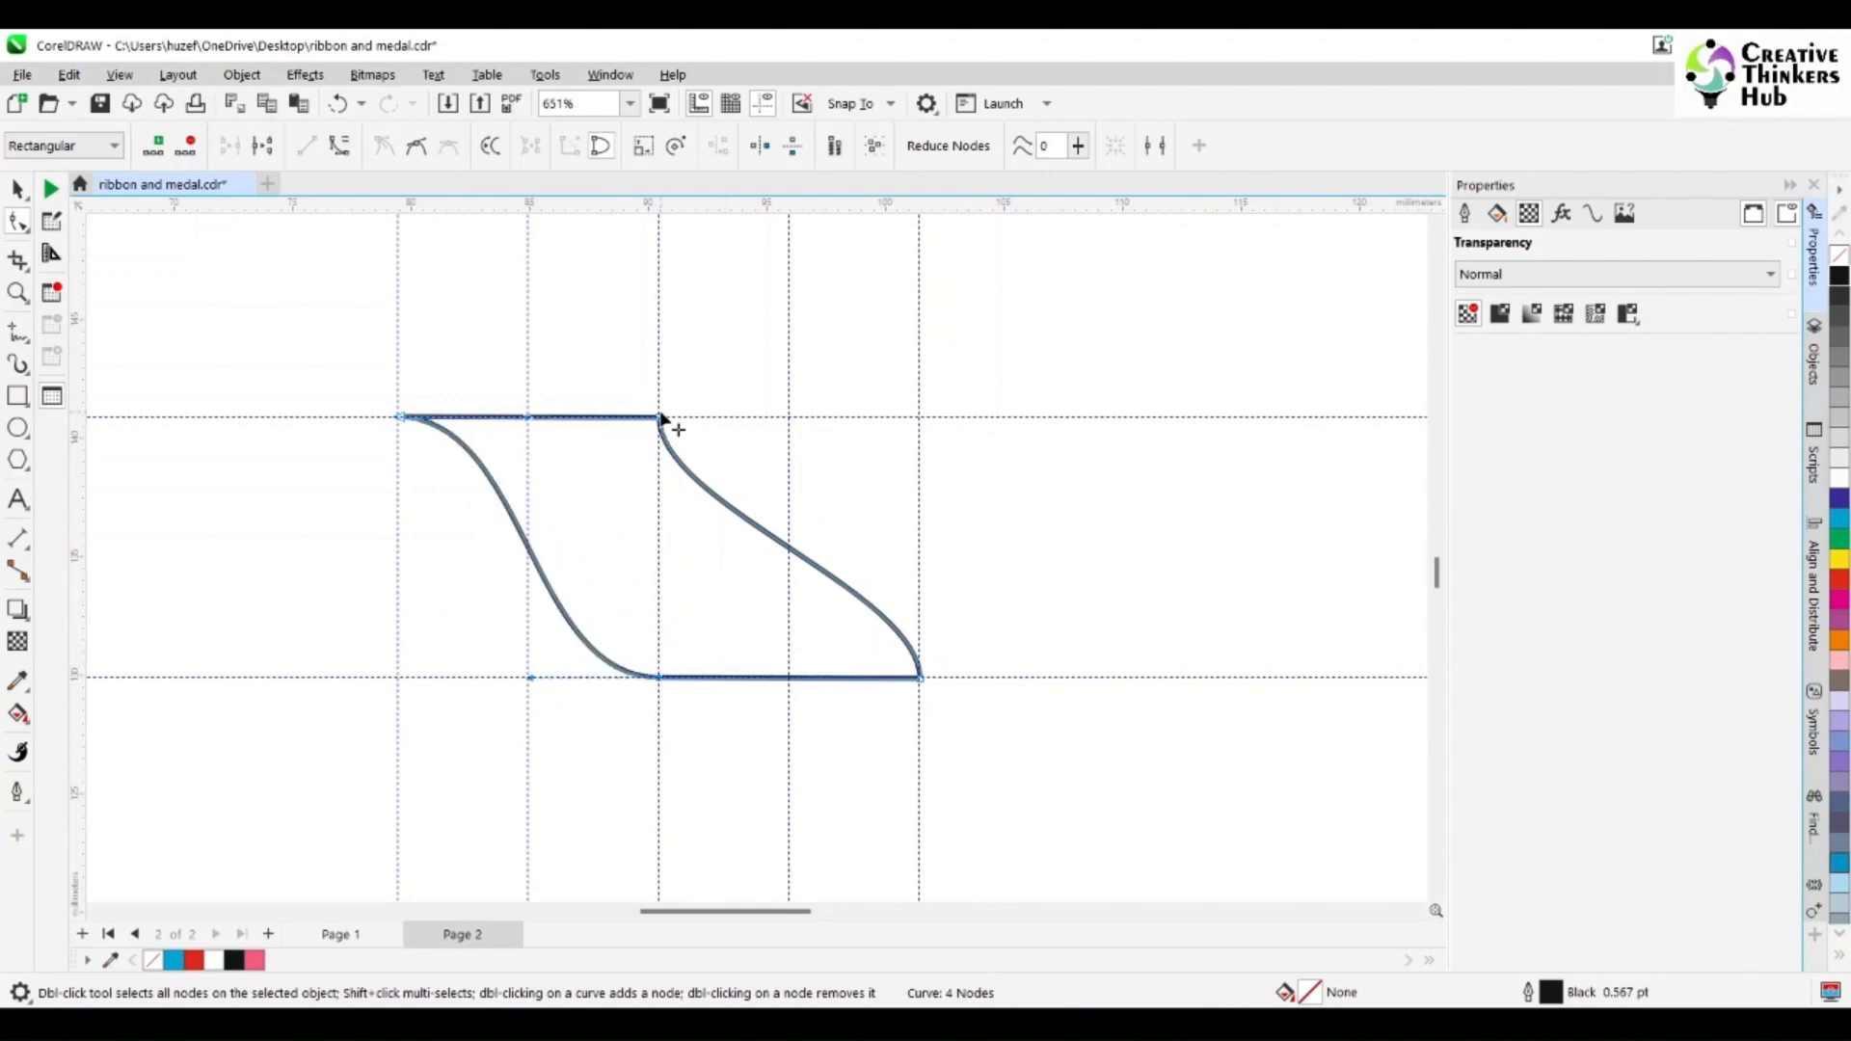
pyautogui.moveTo(664, 420); pyautogui.dragTo(789, 418)
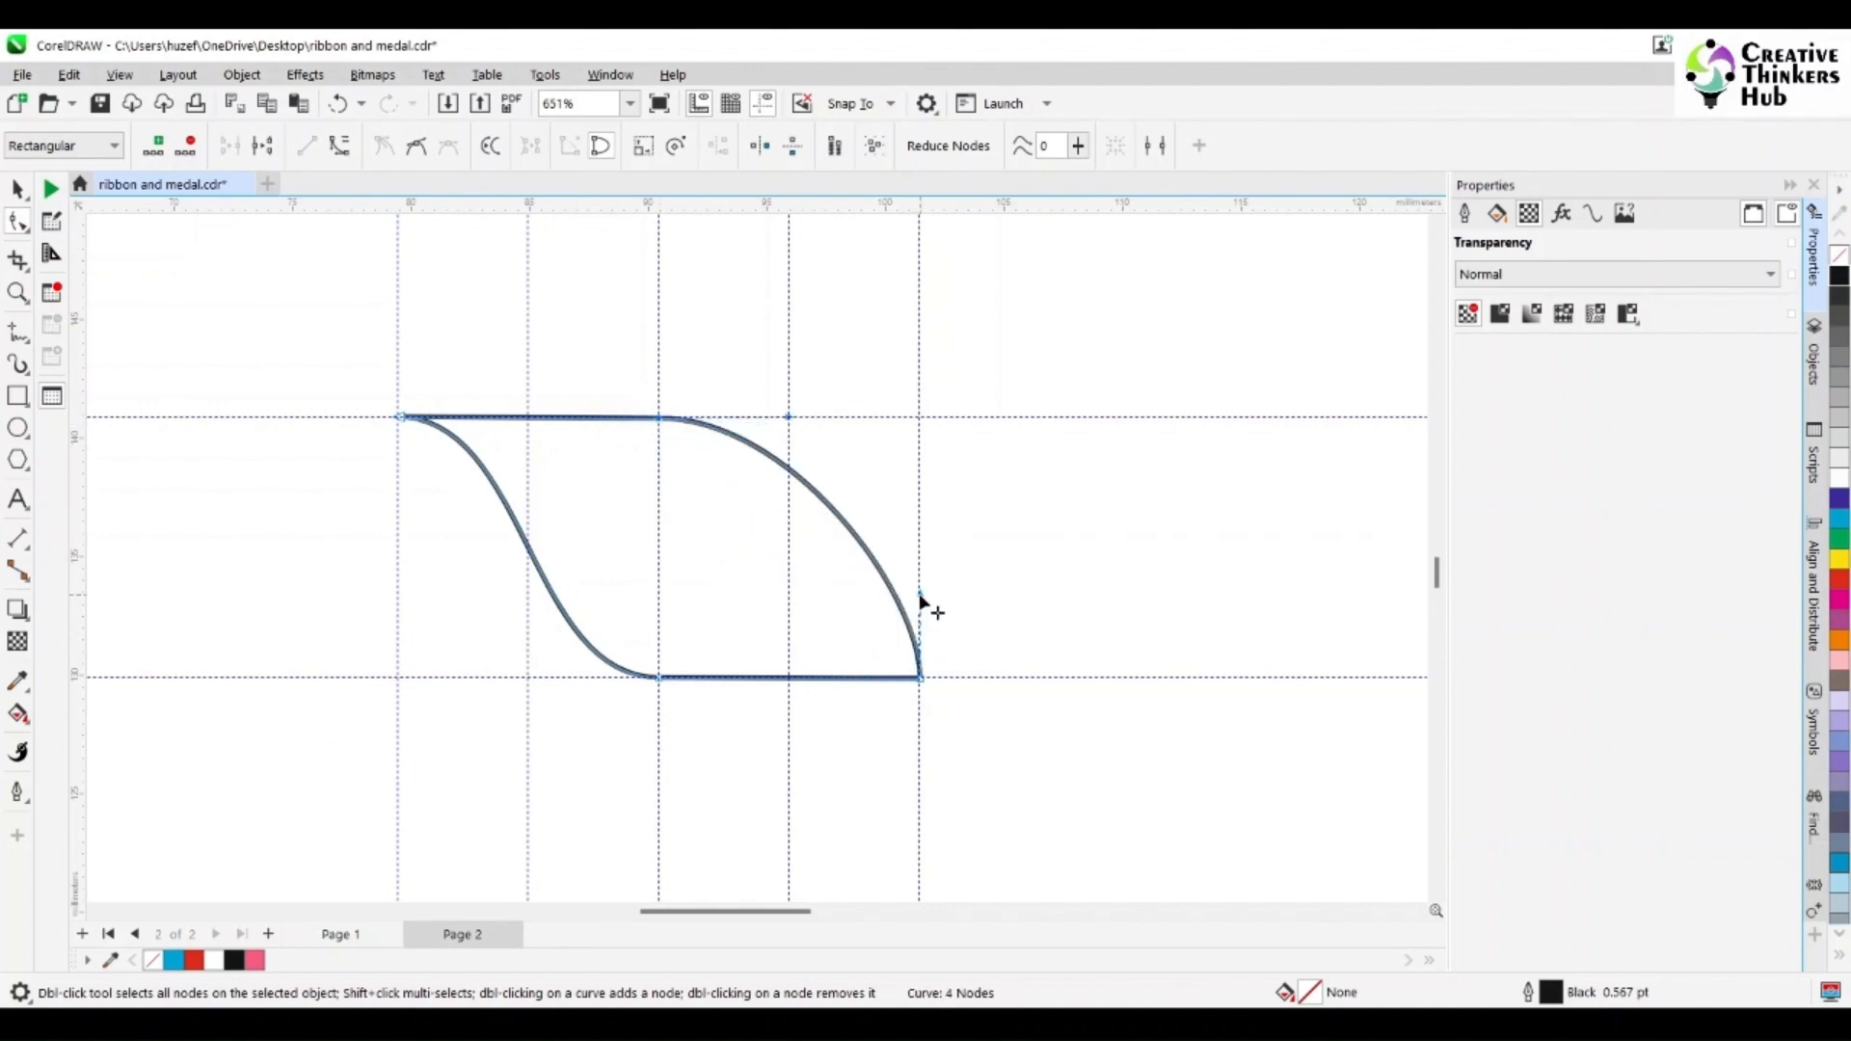
pyautogui.moveTo(921, 597); pyautogui.dragTo(788, 681)
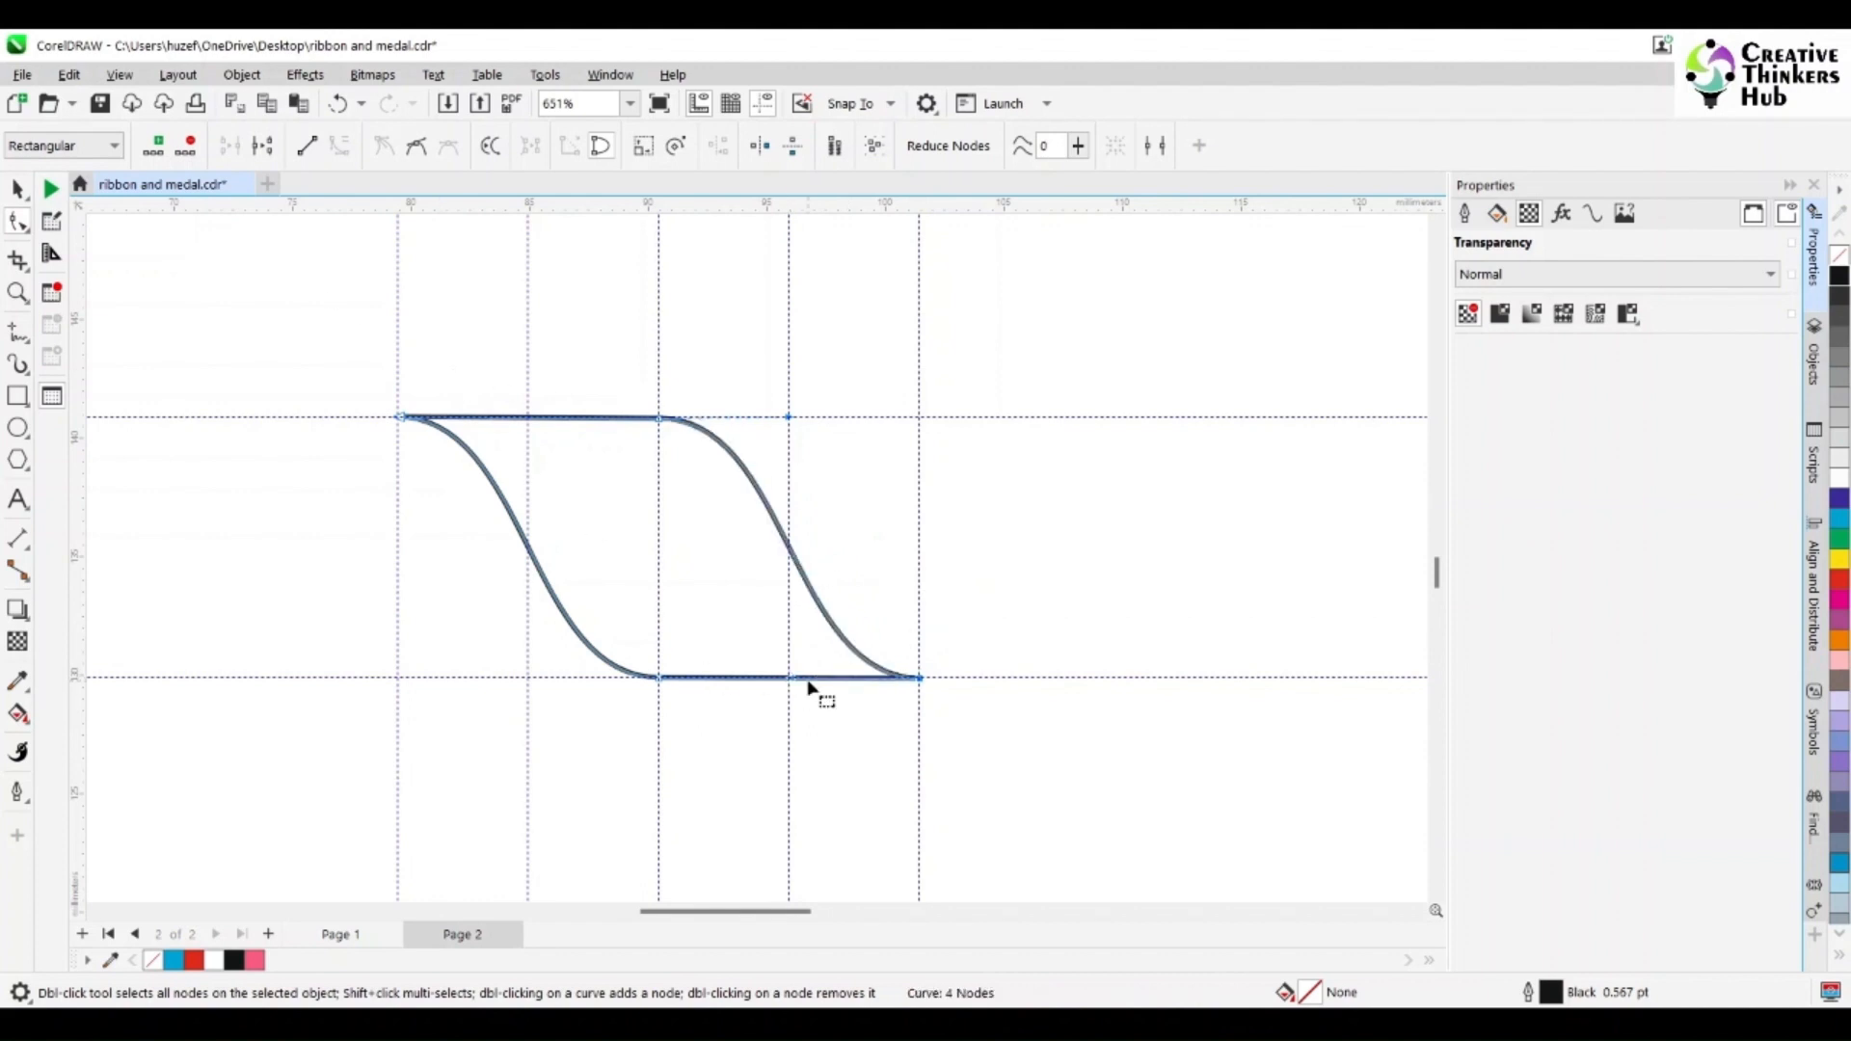
# - Fill the S-shaped segment with a uniform dark red, CMYK 35, 100, 100, 50
pyautogui.click(18, 189)
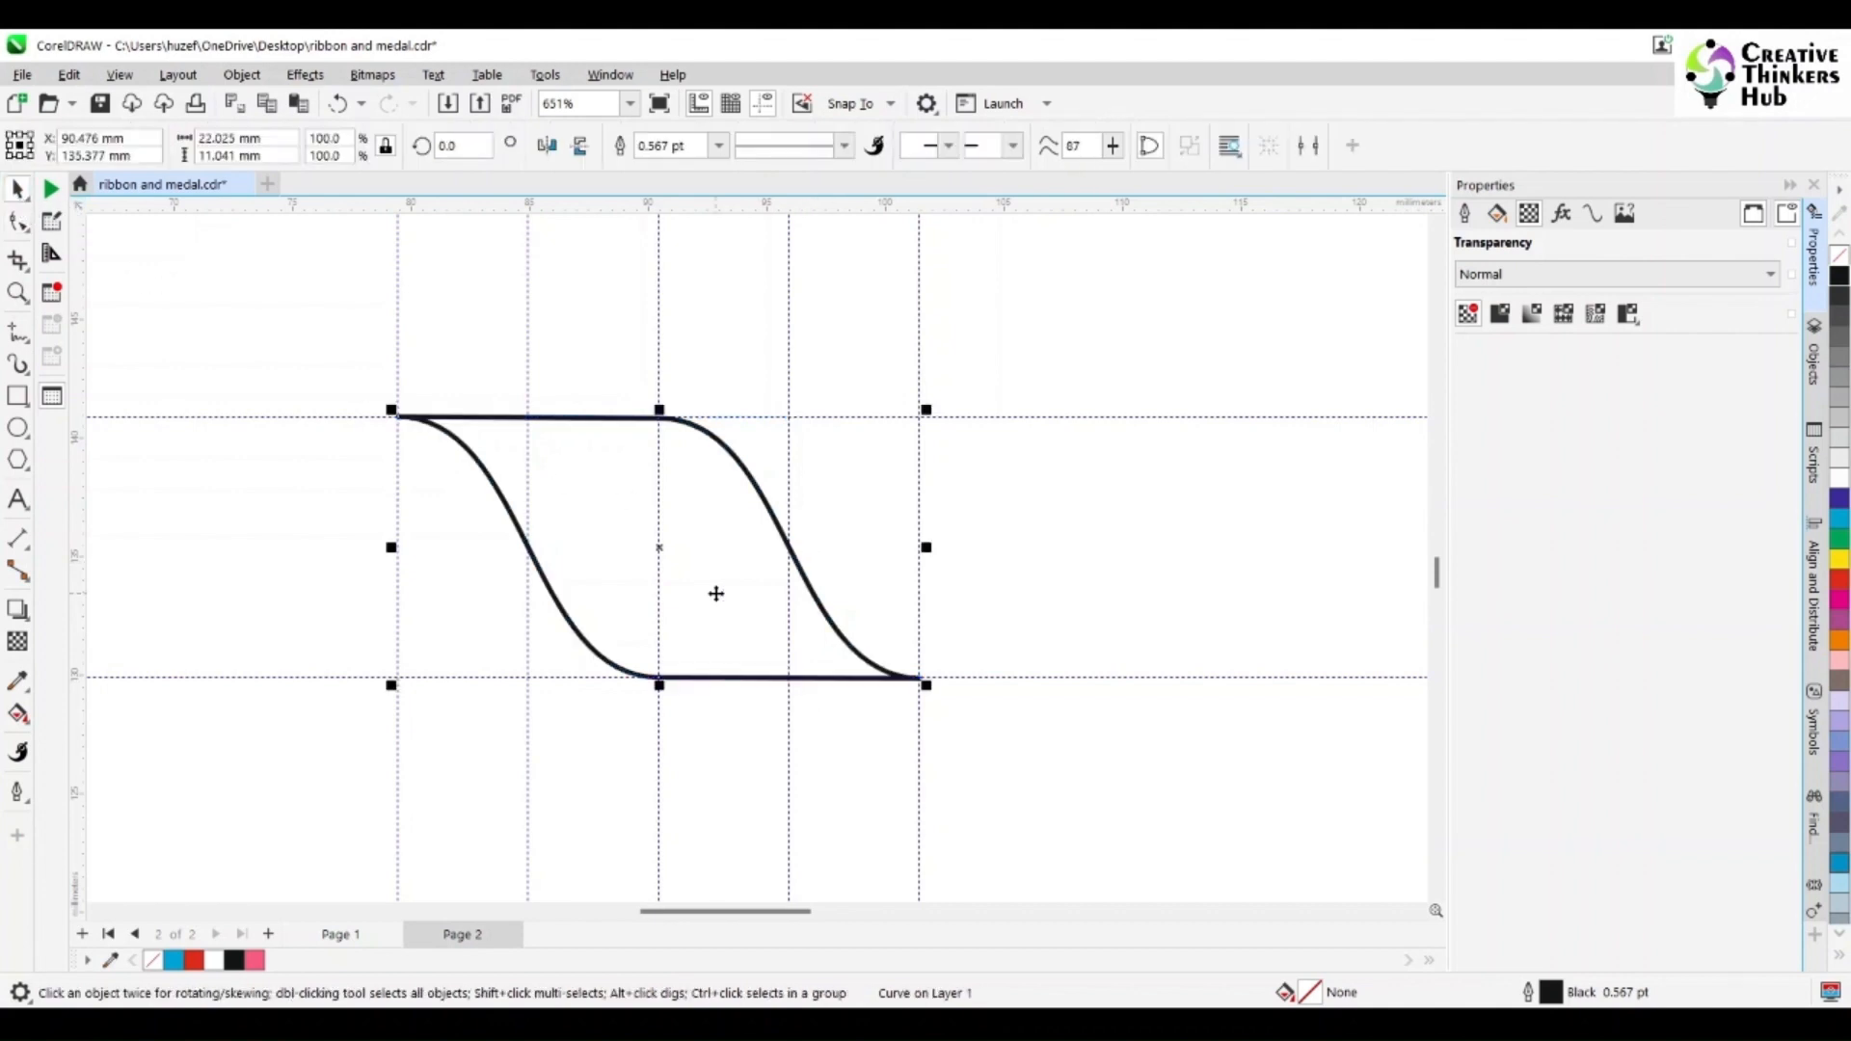
pyautogui.click(1840, 583)
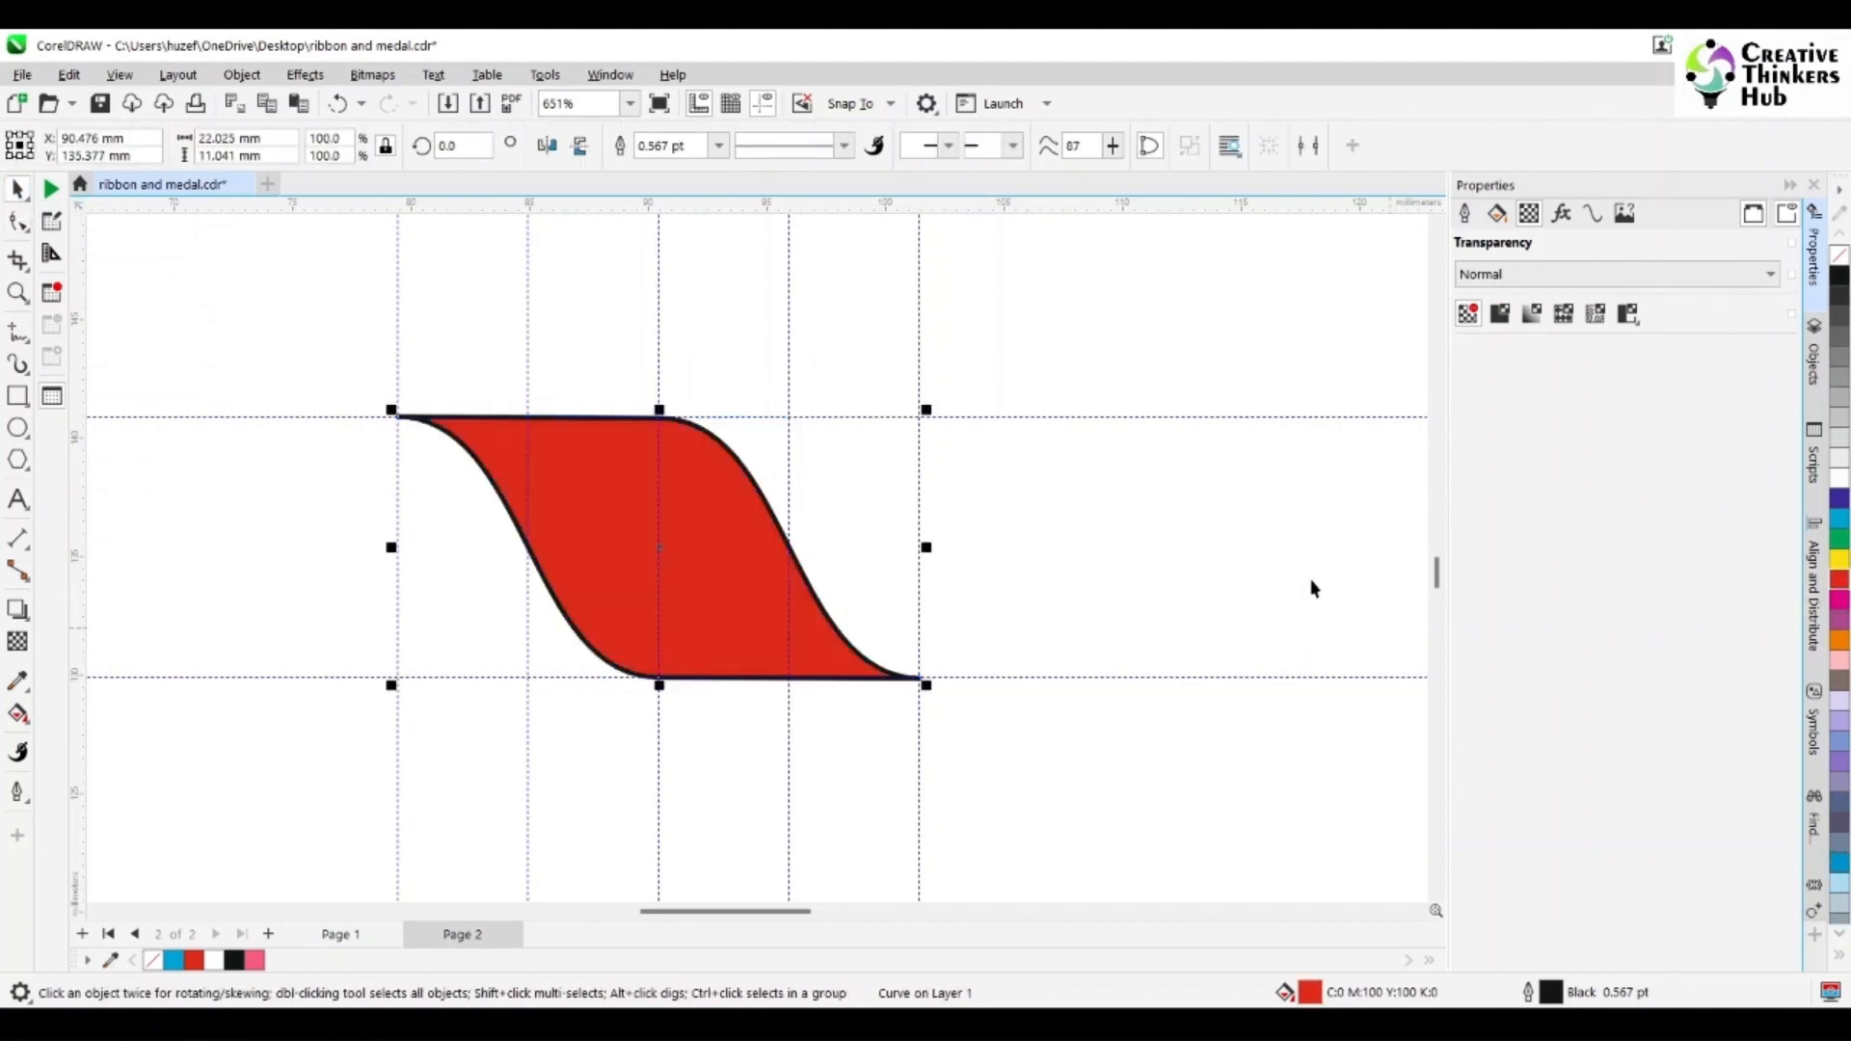
pyautogui.doubleClick(1311, 993)
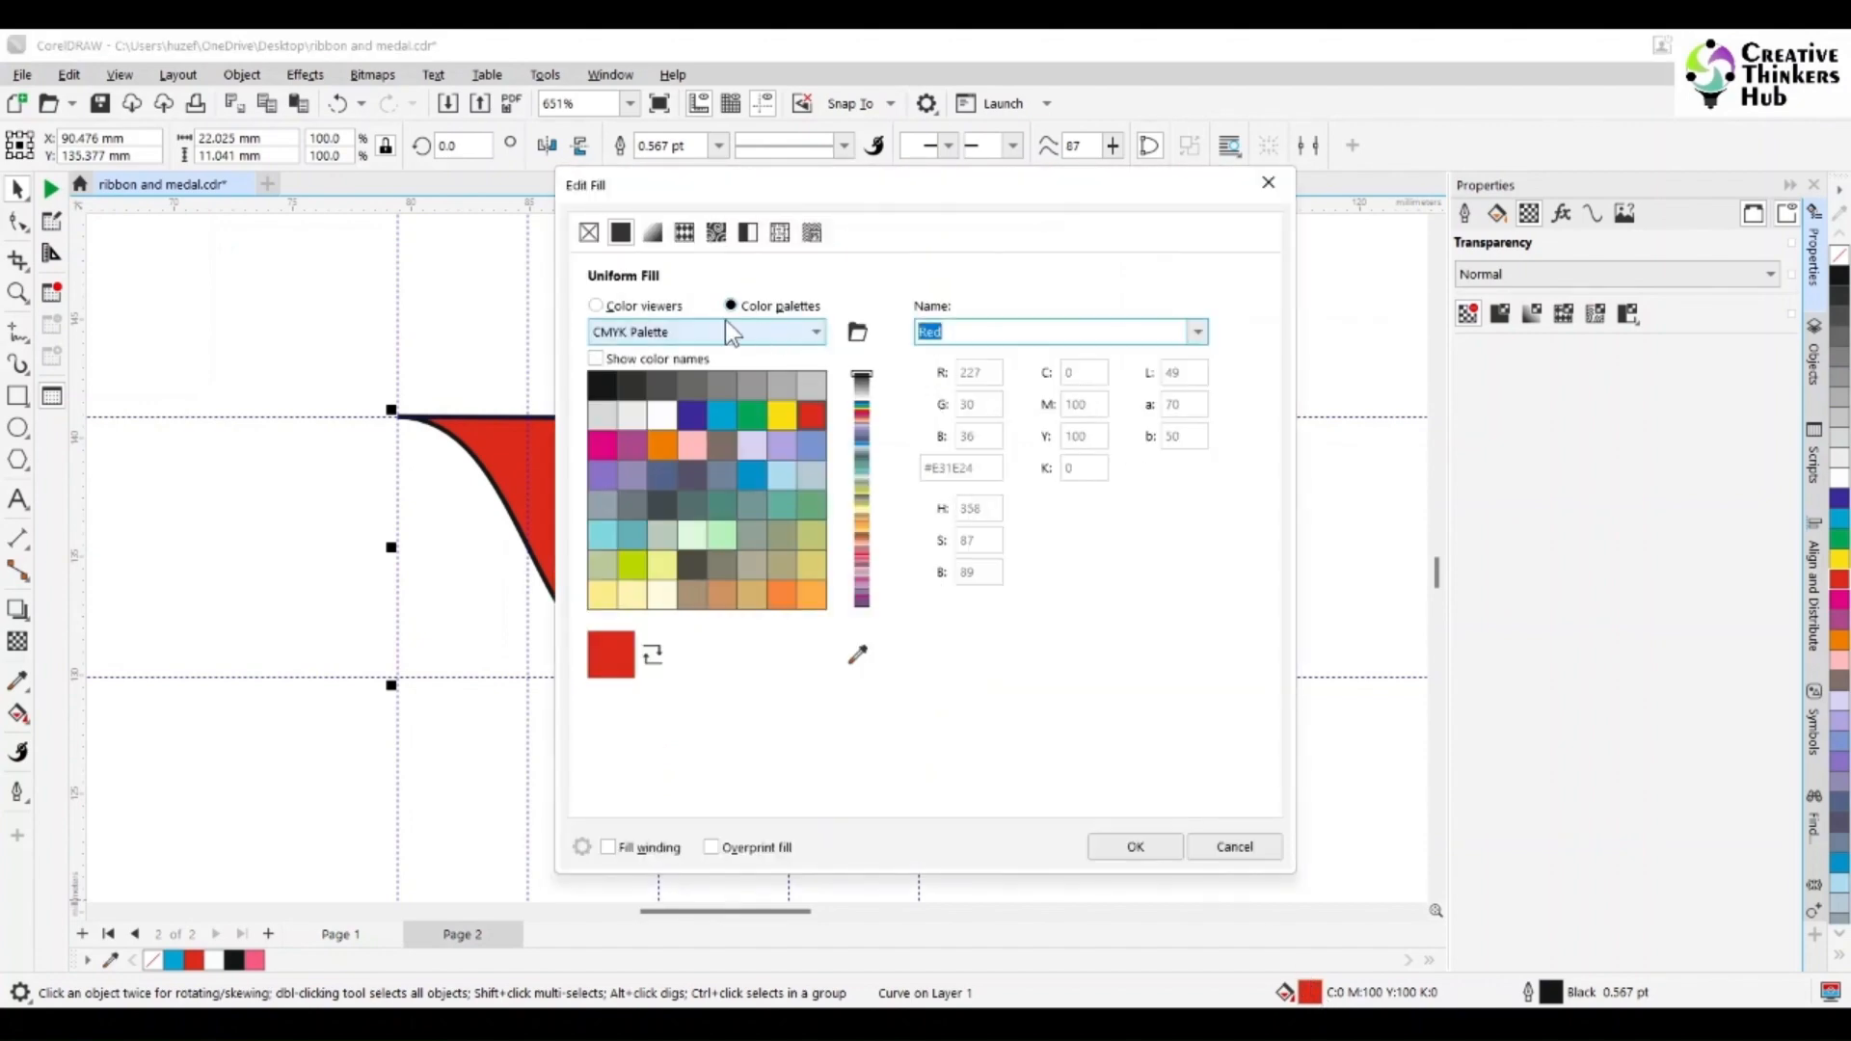
pyautogui.click(628, 307)
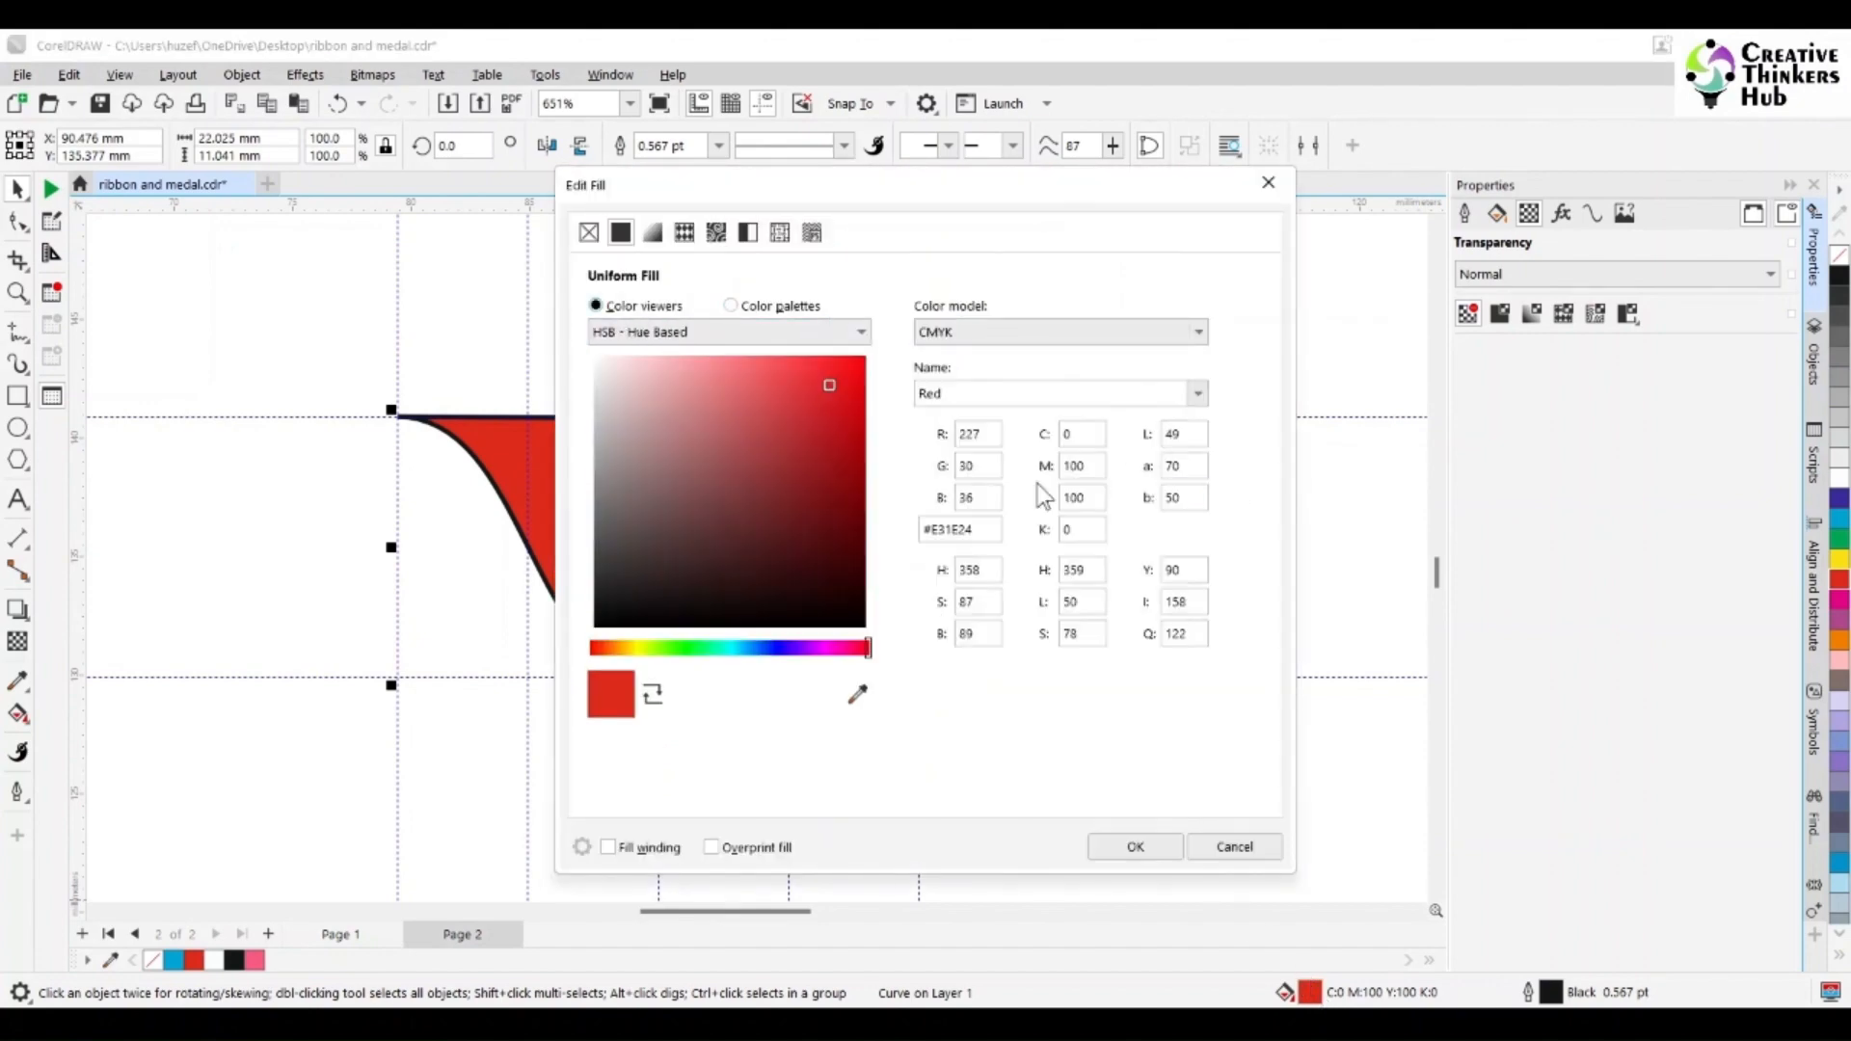
pyautogui.doubleClick(1082, 435)
pyautogui.write('35')
pyautogui.press('Tab')
pyautogui.press('Tab')
pyautogui.press('Tab')
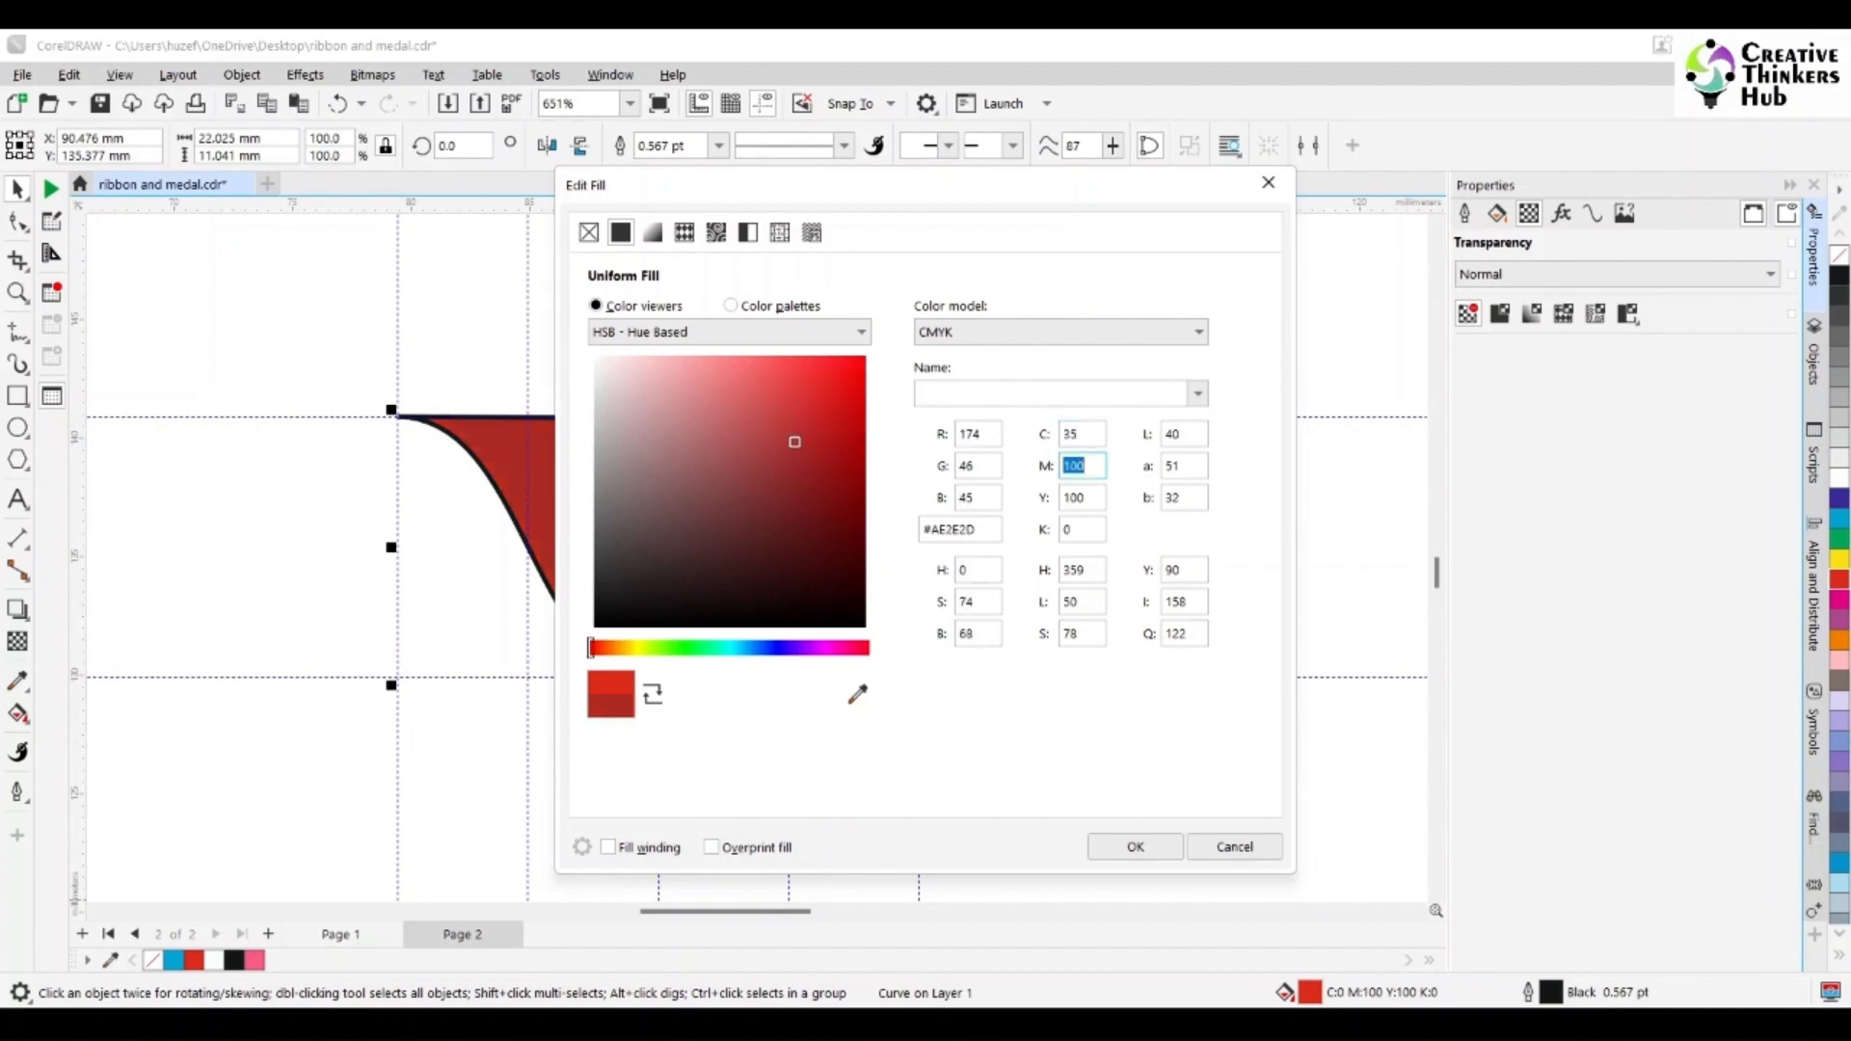
pyautogui.write('50')
pyautogui.press('Return')
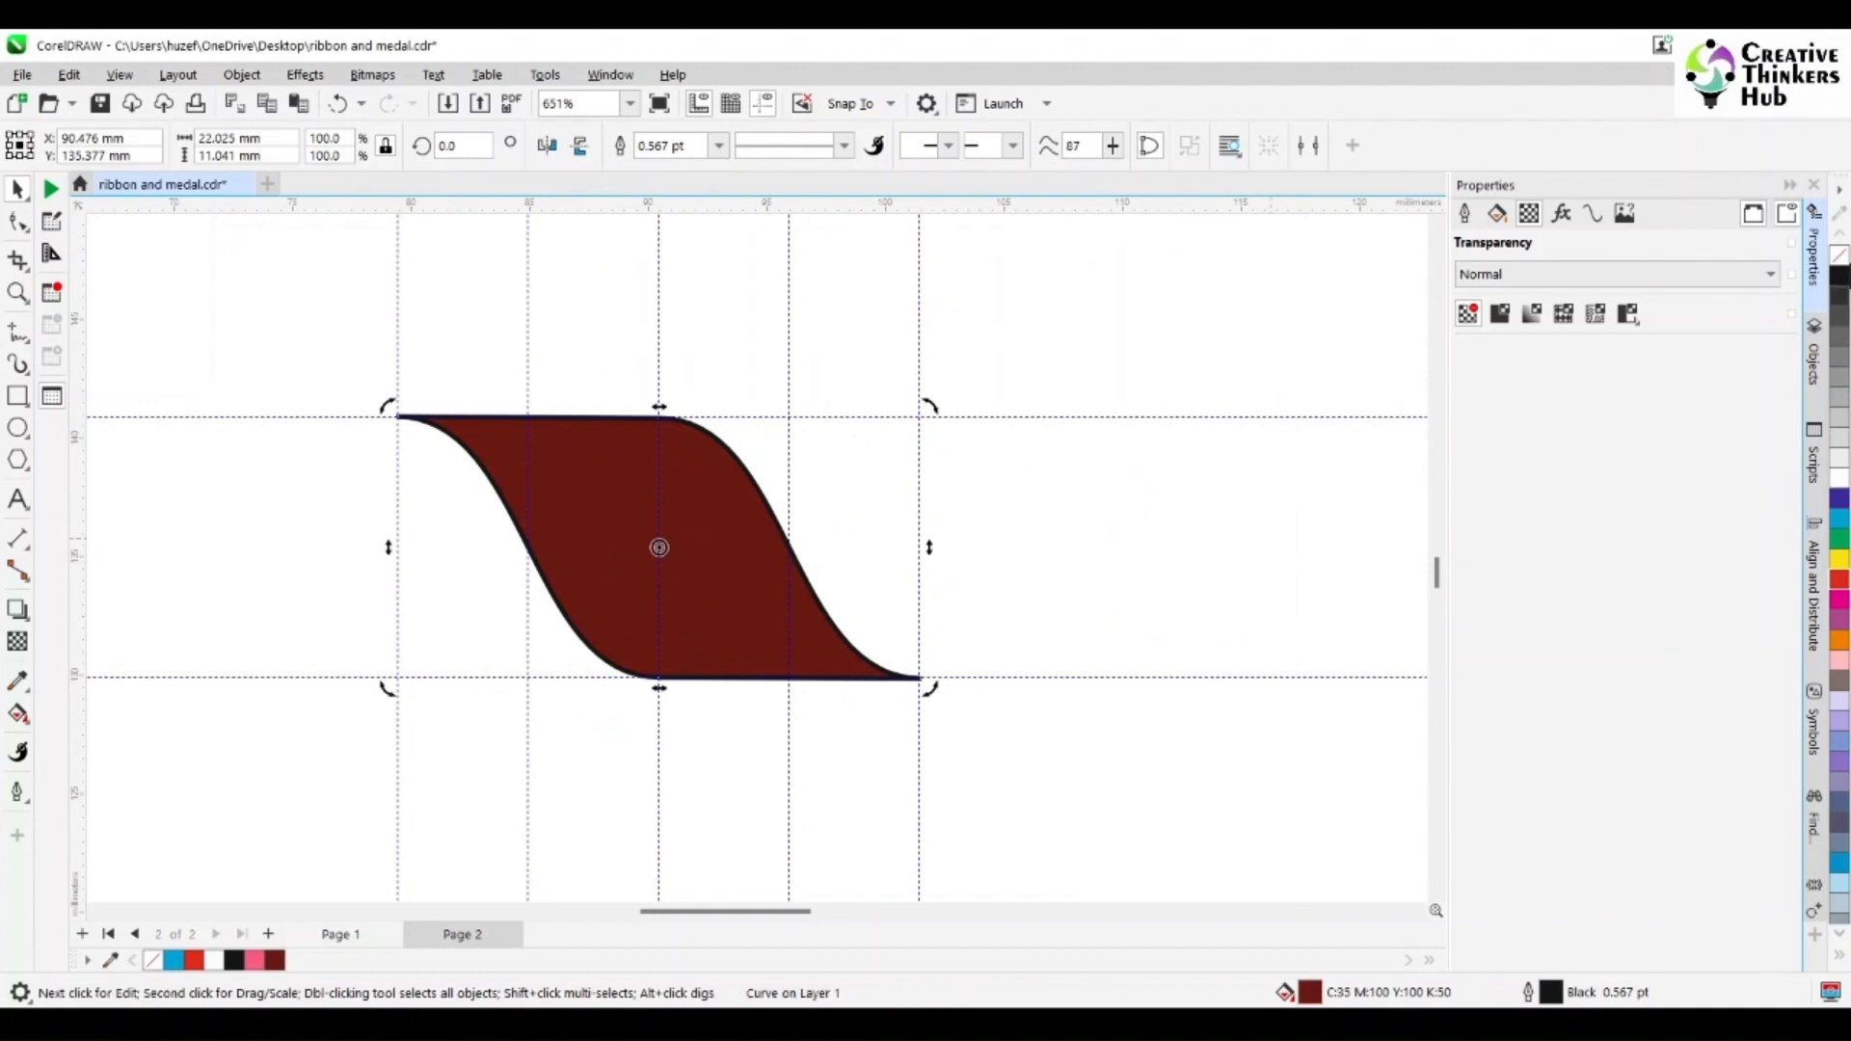
# - Remove the outline from the dark red segment
pyautogui.rightClick(1839, 254)
pyautogui.click(992, 530)
pyautogui.click(732, 589)
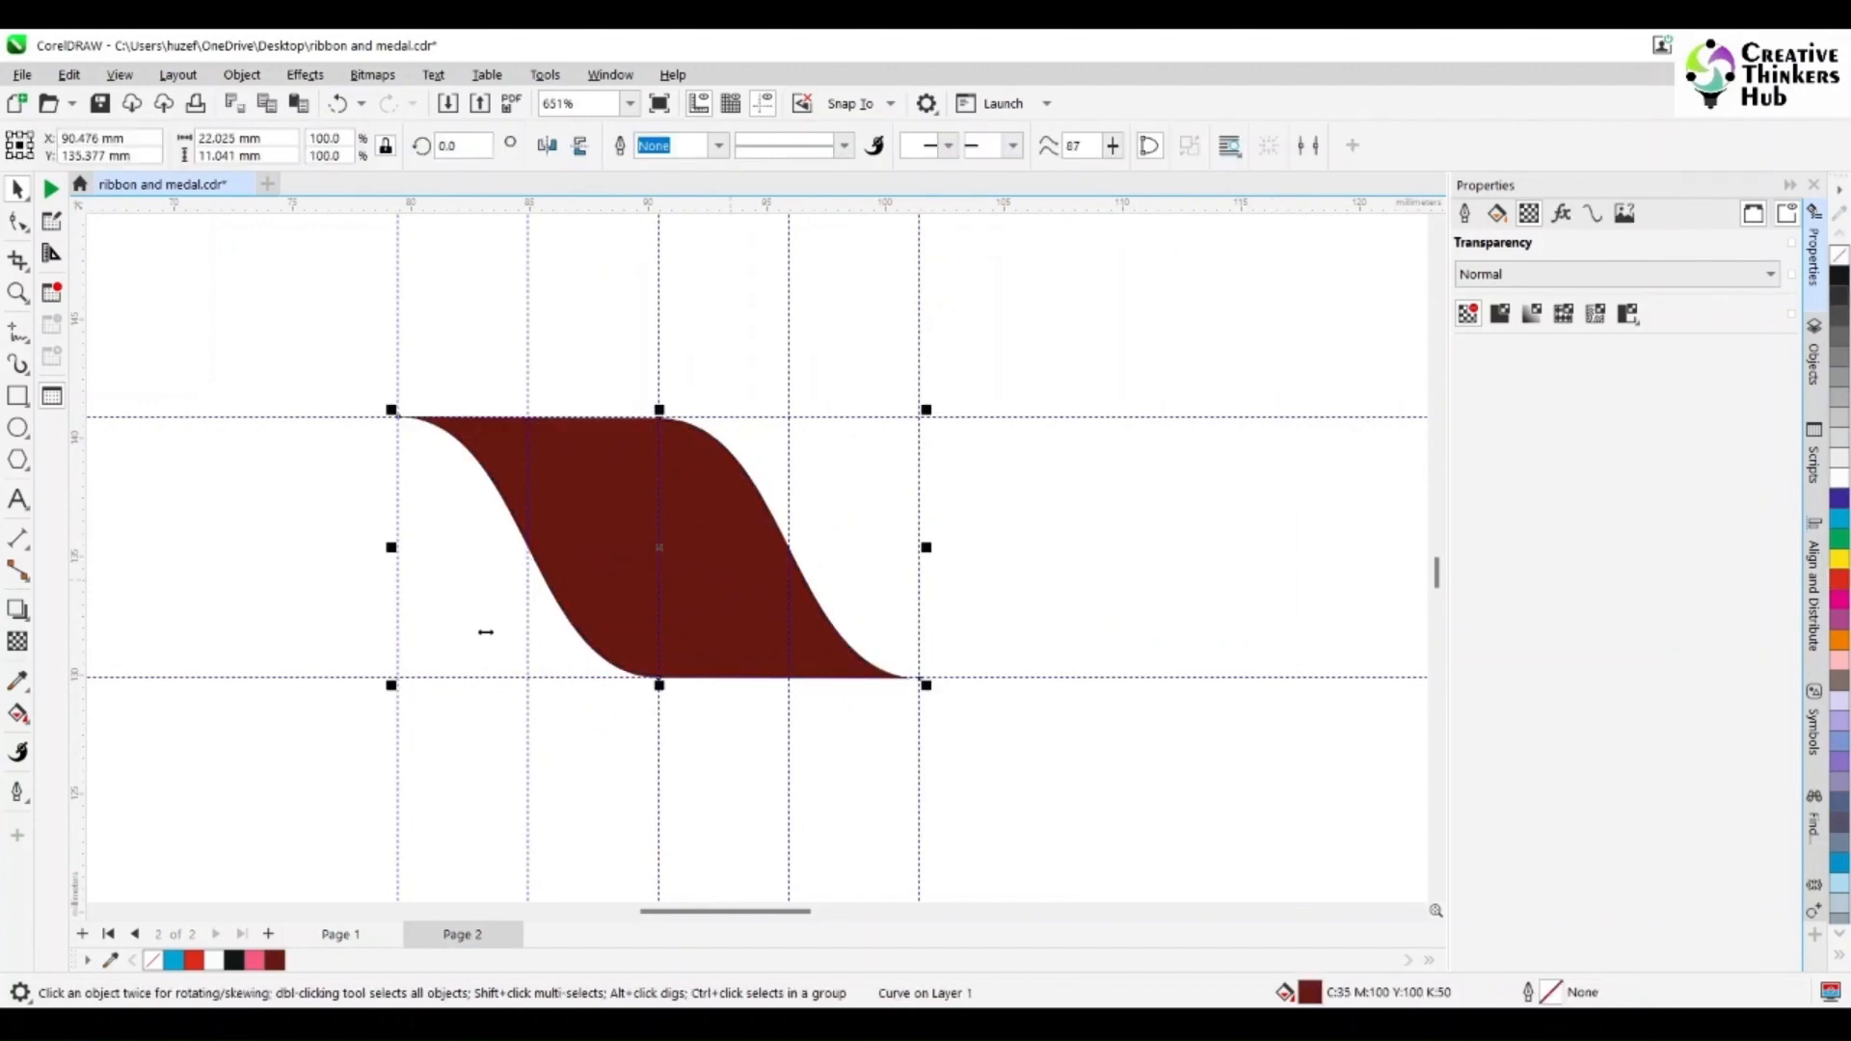
# - Apply a vertical linear fountain fill running from the upper to the lower horizontal guideline along the upper edge's midpoint guideline
pyautogui.click(18, 714)
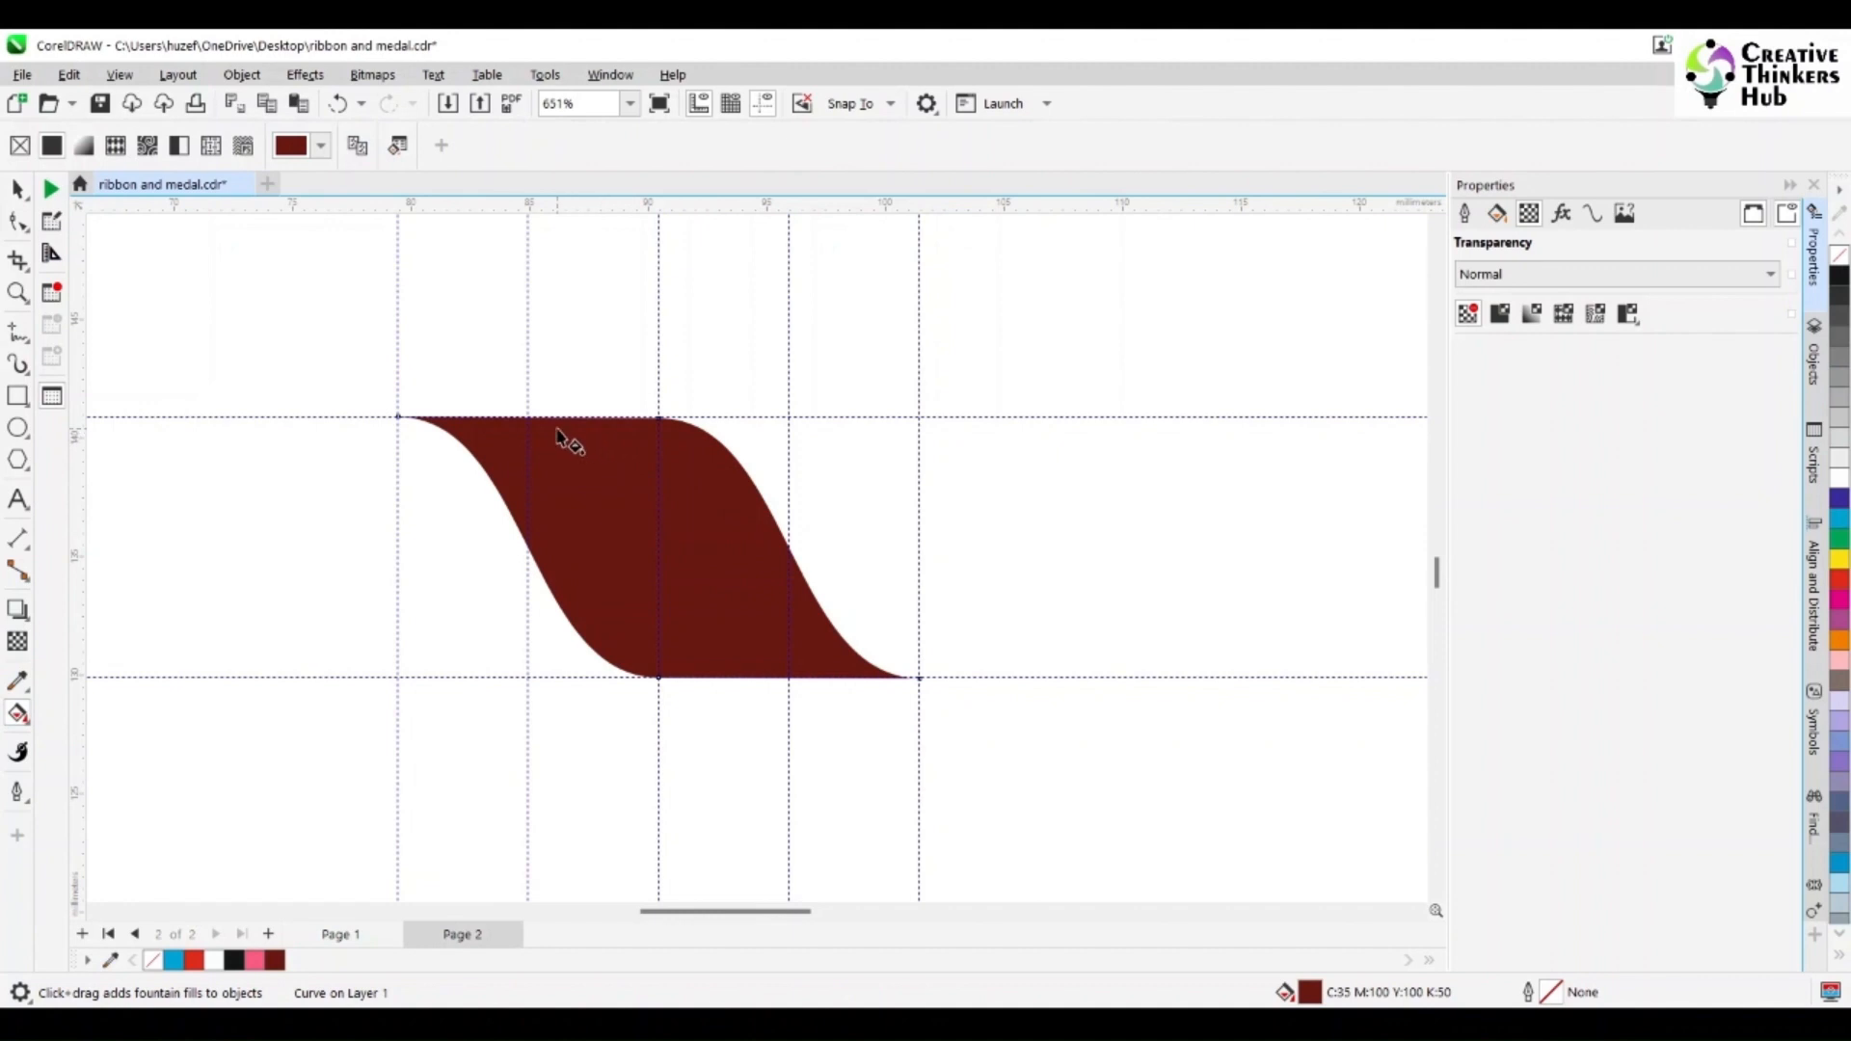
pyautogui.moveTo(552, 422); pyautogui.dragTo(528, 682)
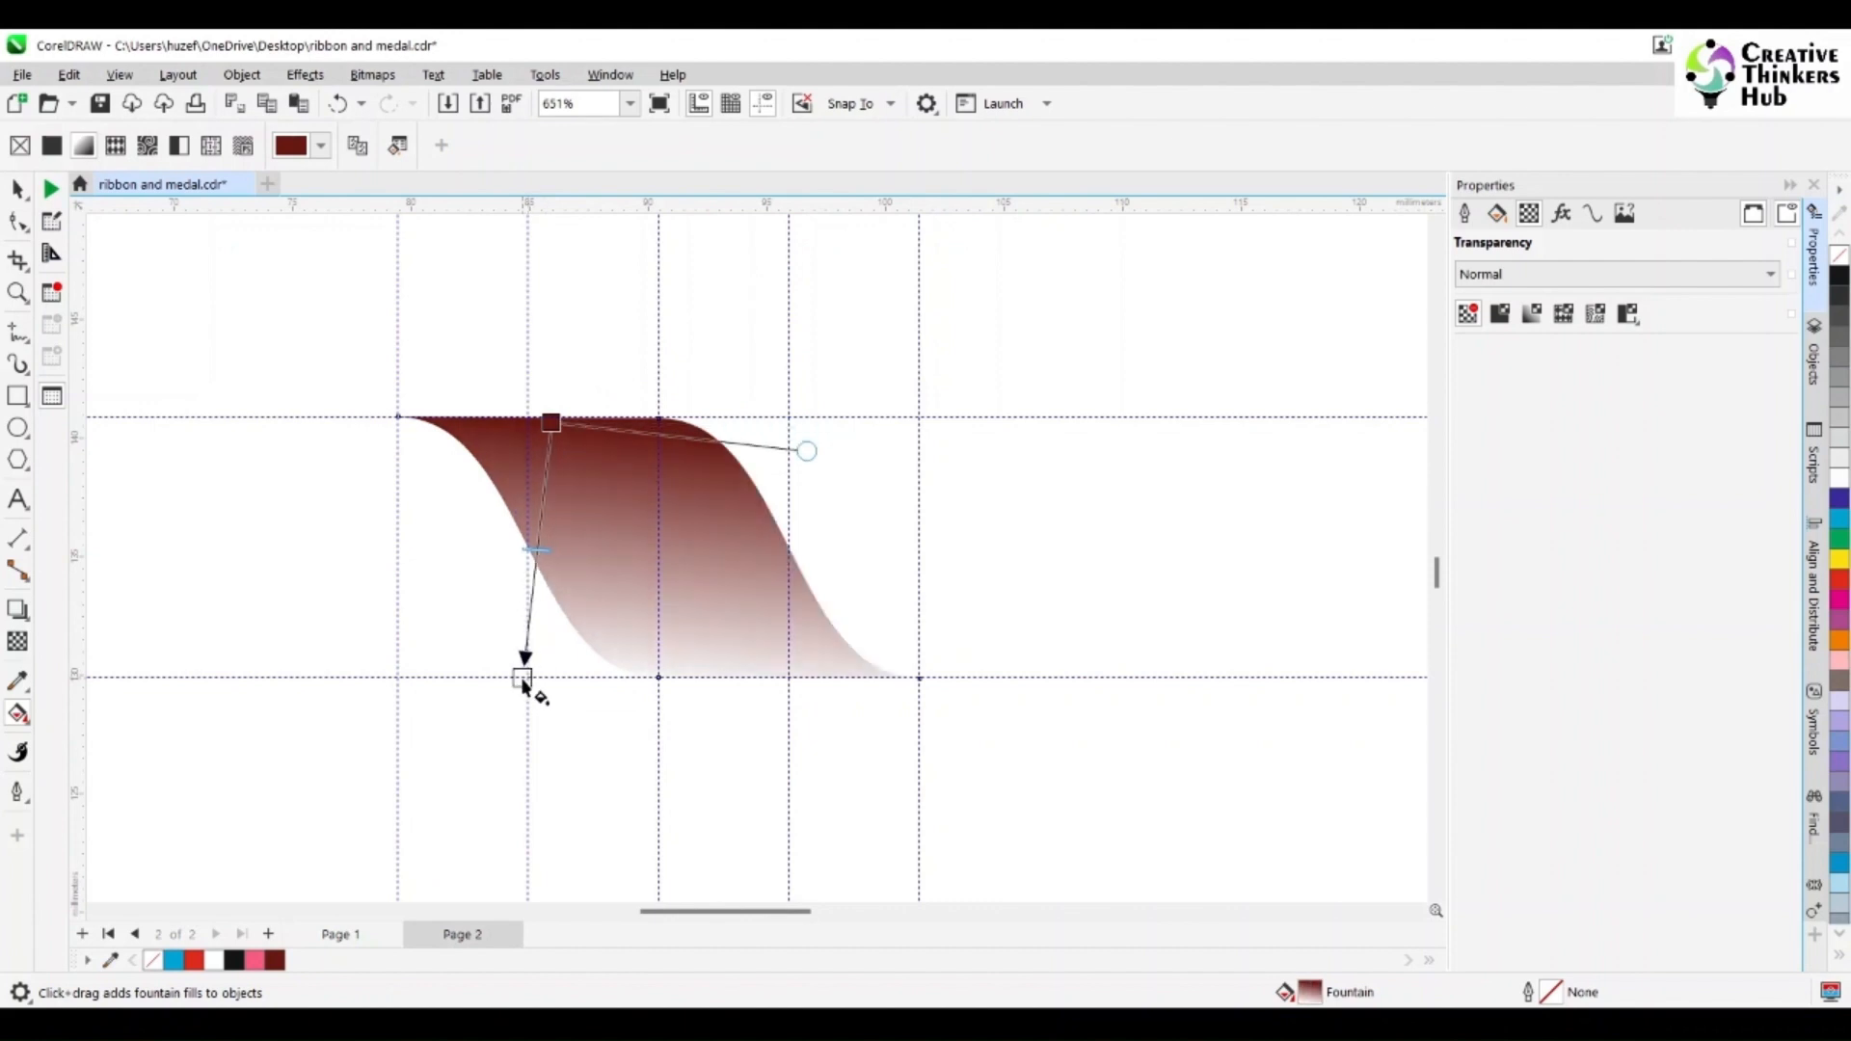
pyautogui.moveTo(551, 421); pyautogui.dragTo(529, 417)
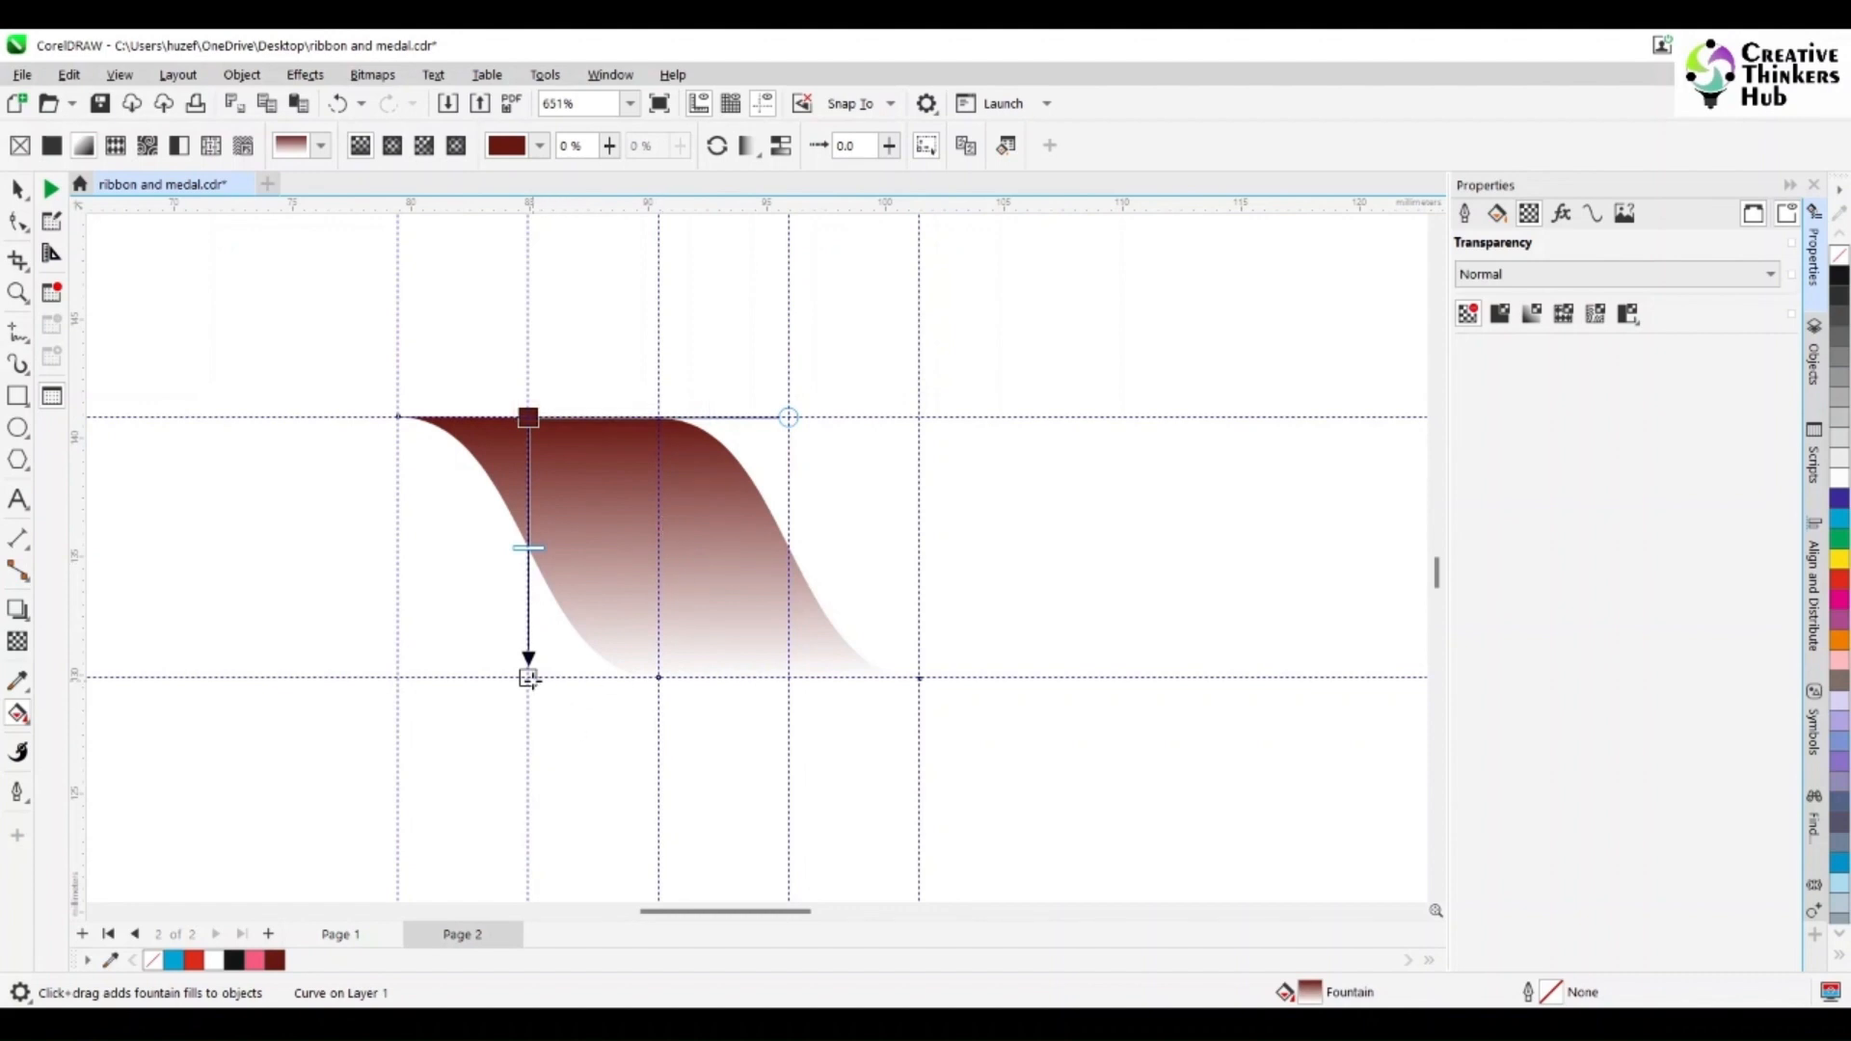
# - Set the fountain fill's end color at the lower guideline to CMYK 35, 100, 100, 50
pyautogui.click(529, 676)
pyautogui.click(569, 669)
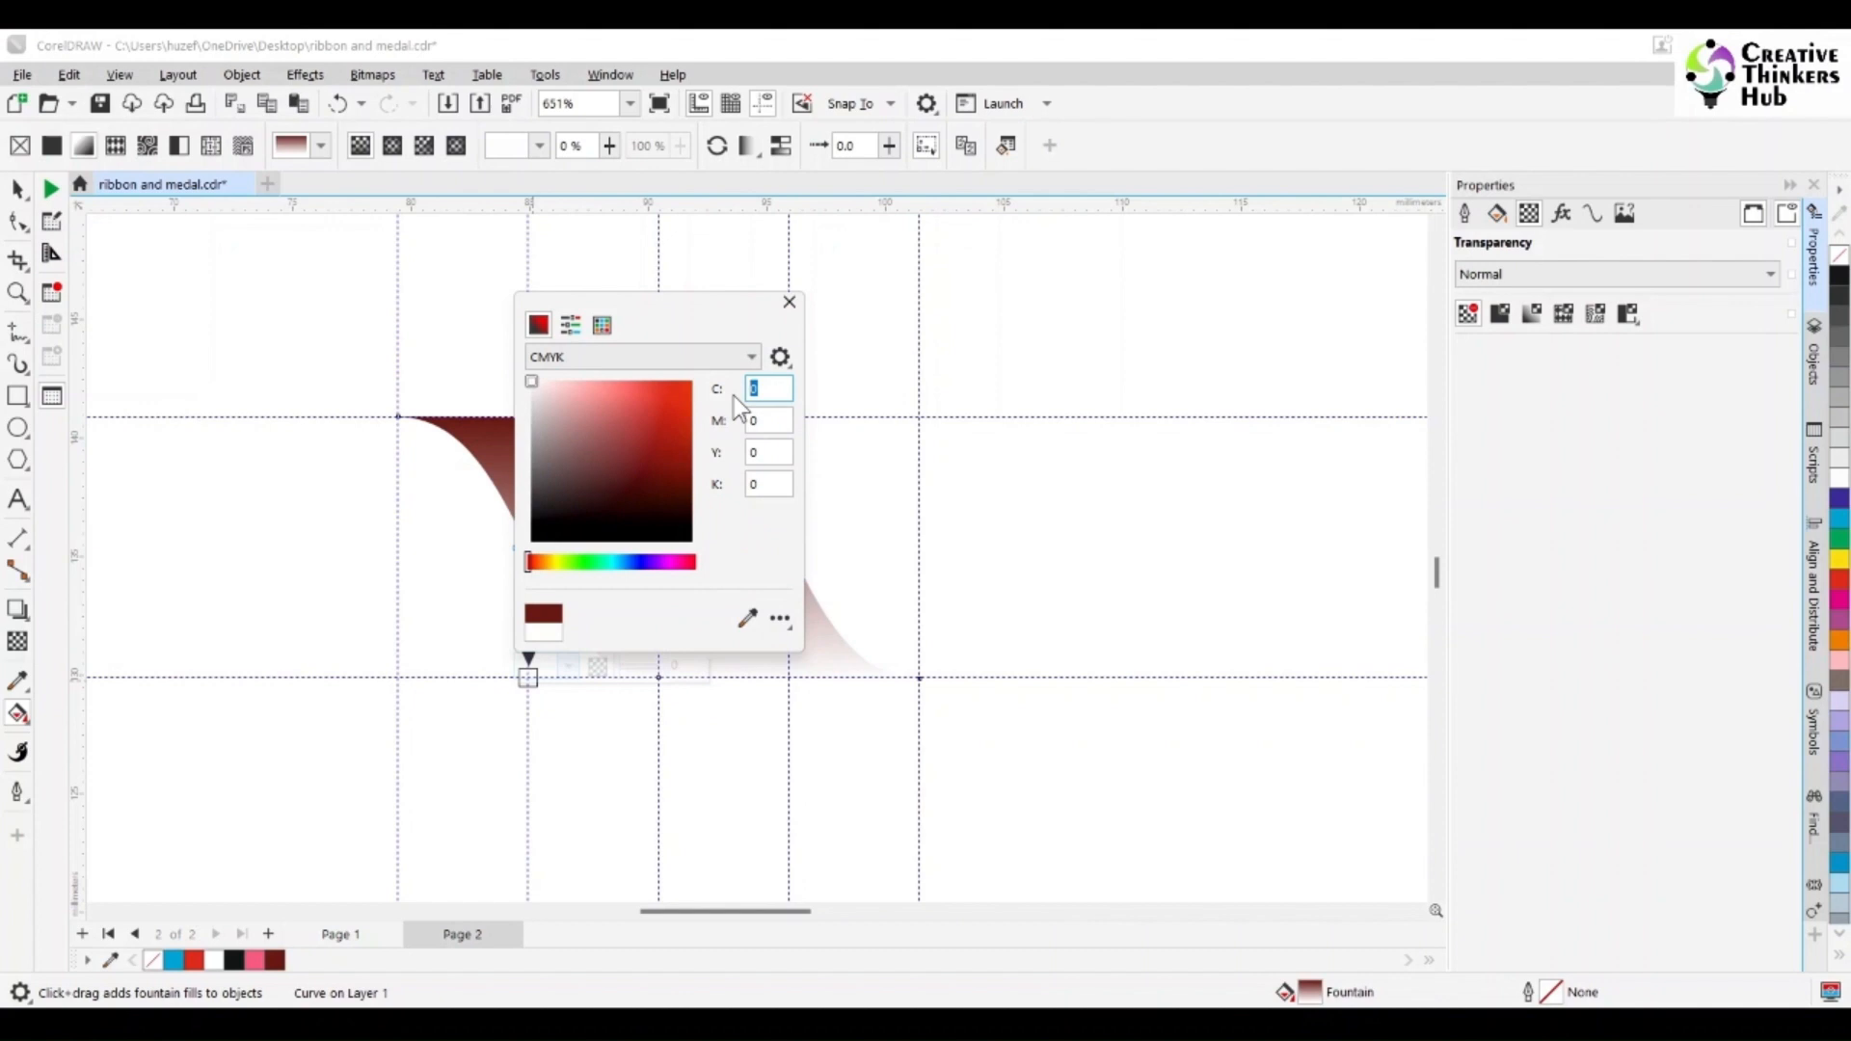
pyautogui.write('35')
pyautogui.press('Tab')
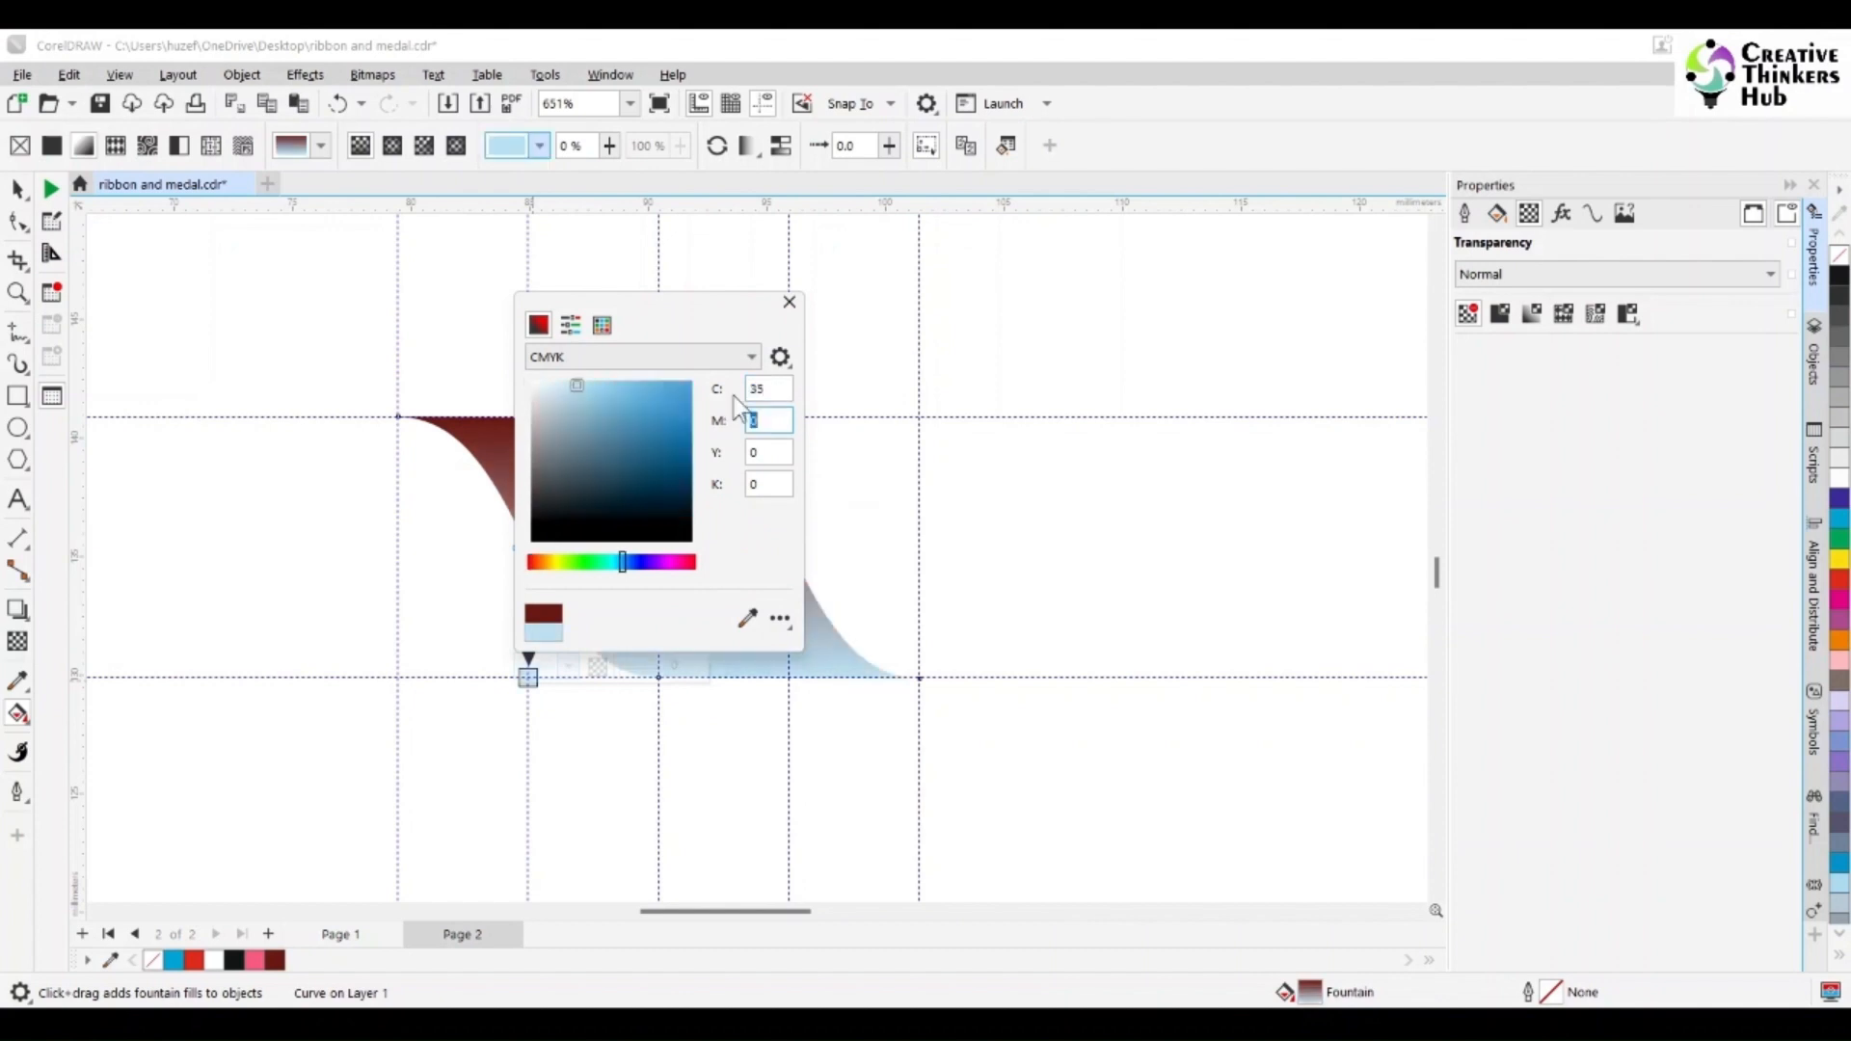
pyautogui.write('100')
pyautogui.press('Tab')
pyautogui.write('100')
pyautogui.press('Tab')
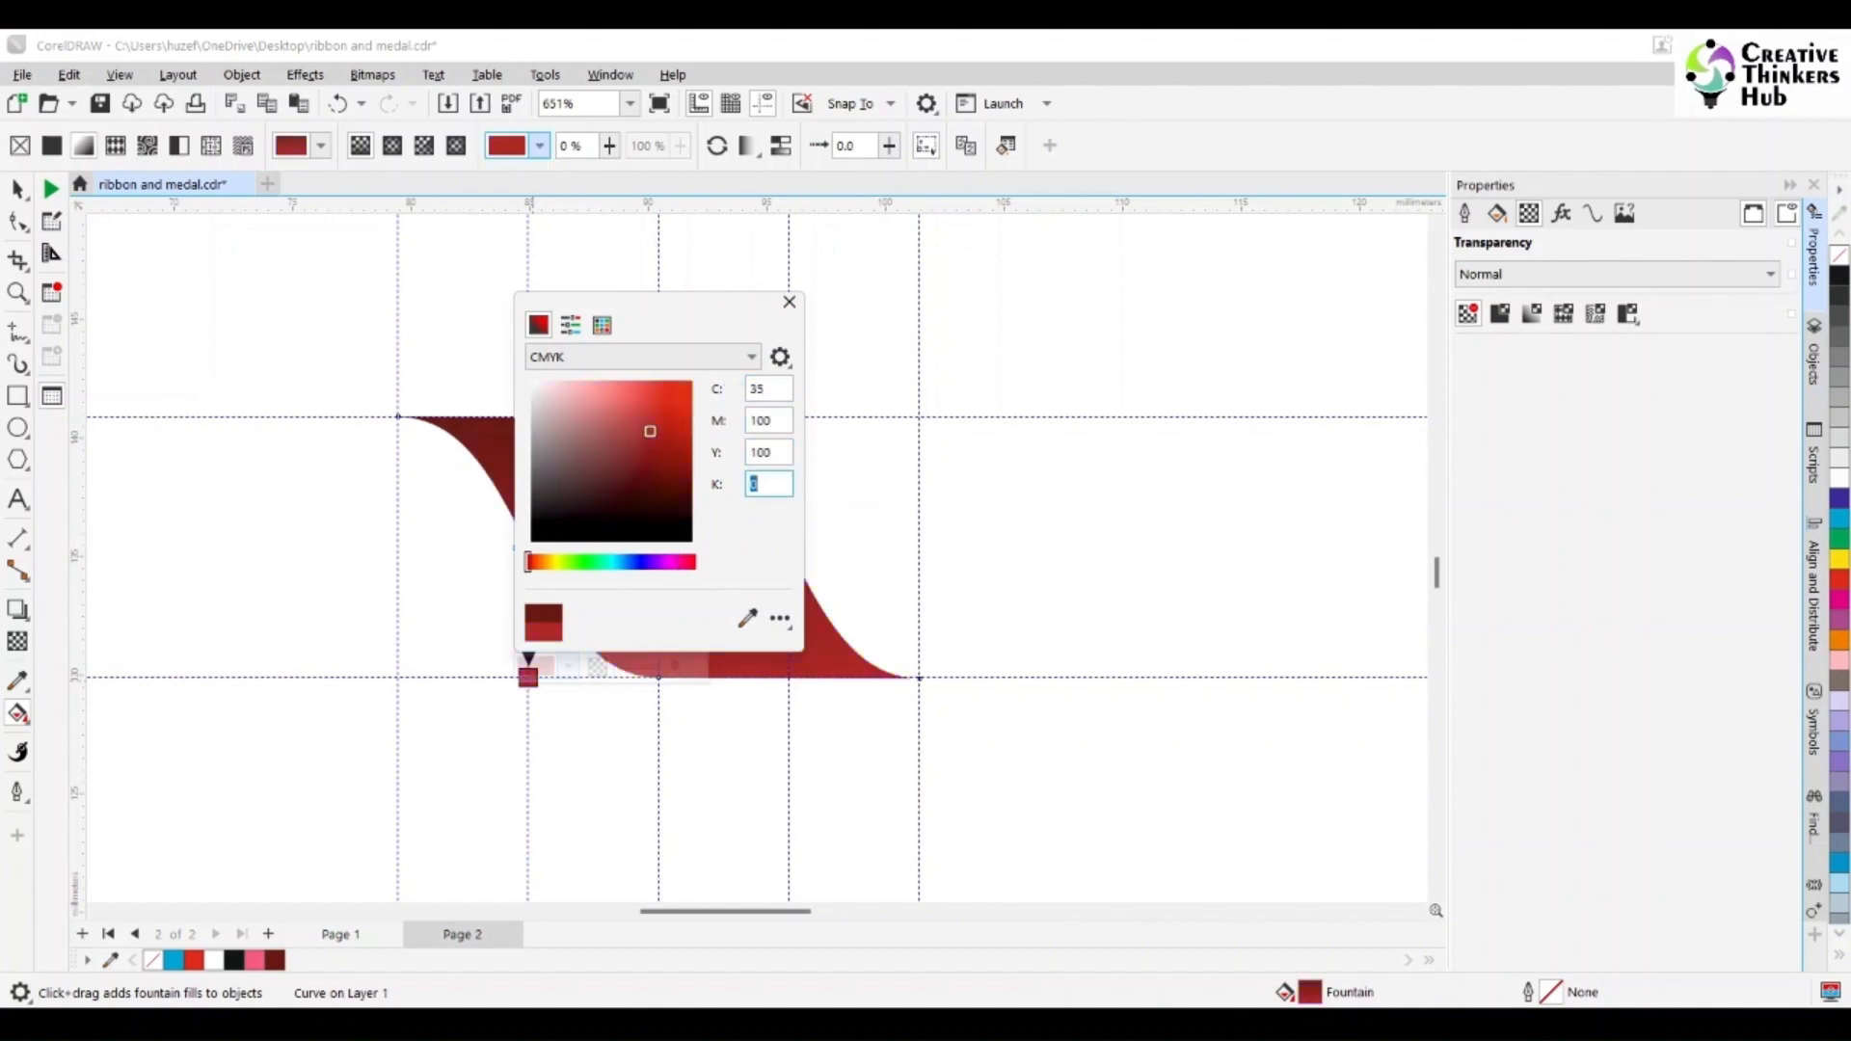
pyautogui.write('50')
pyautogui.press('Return')
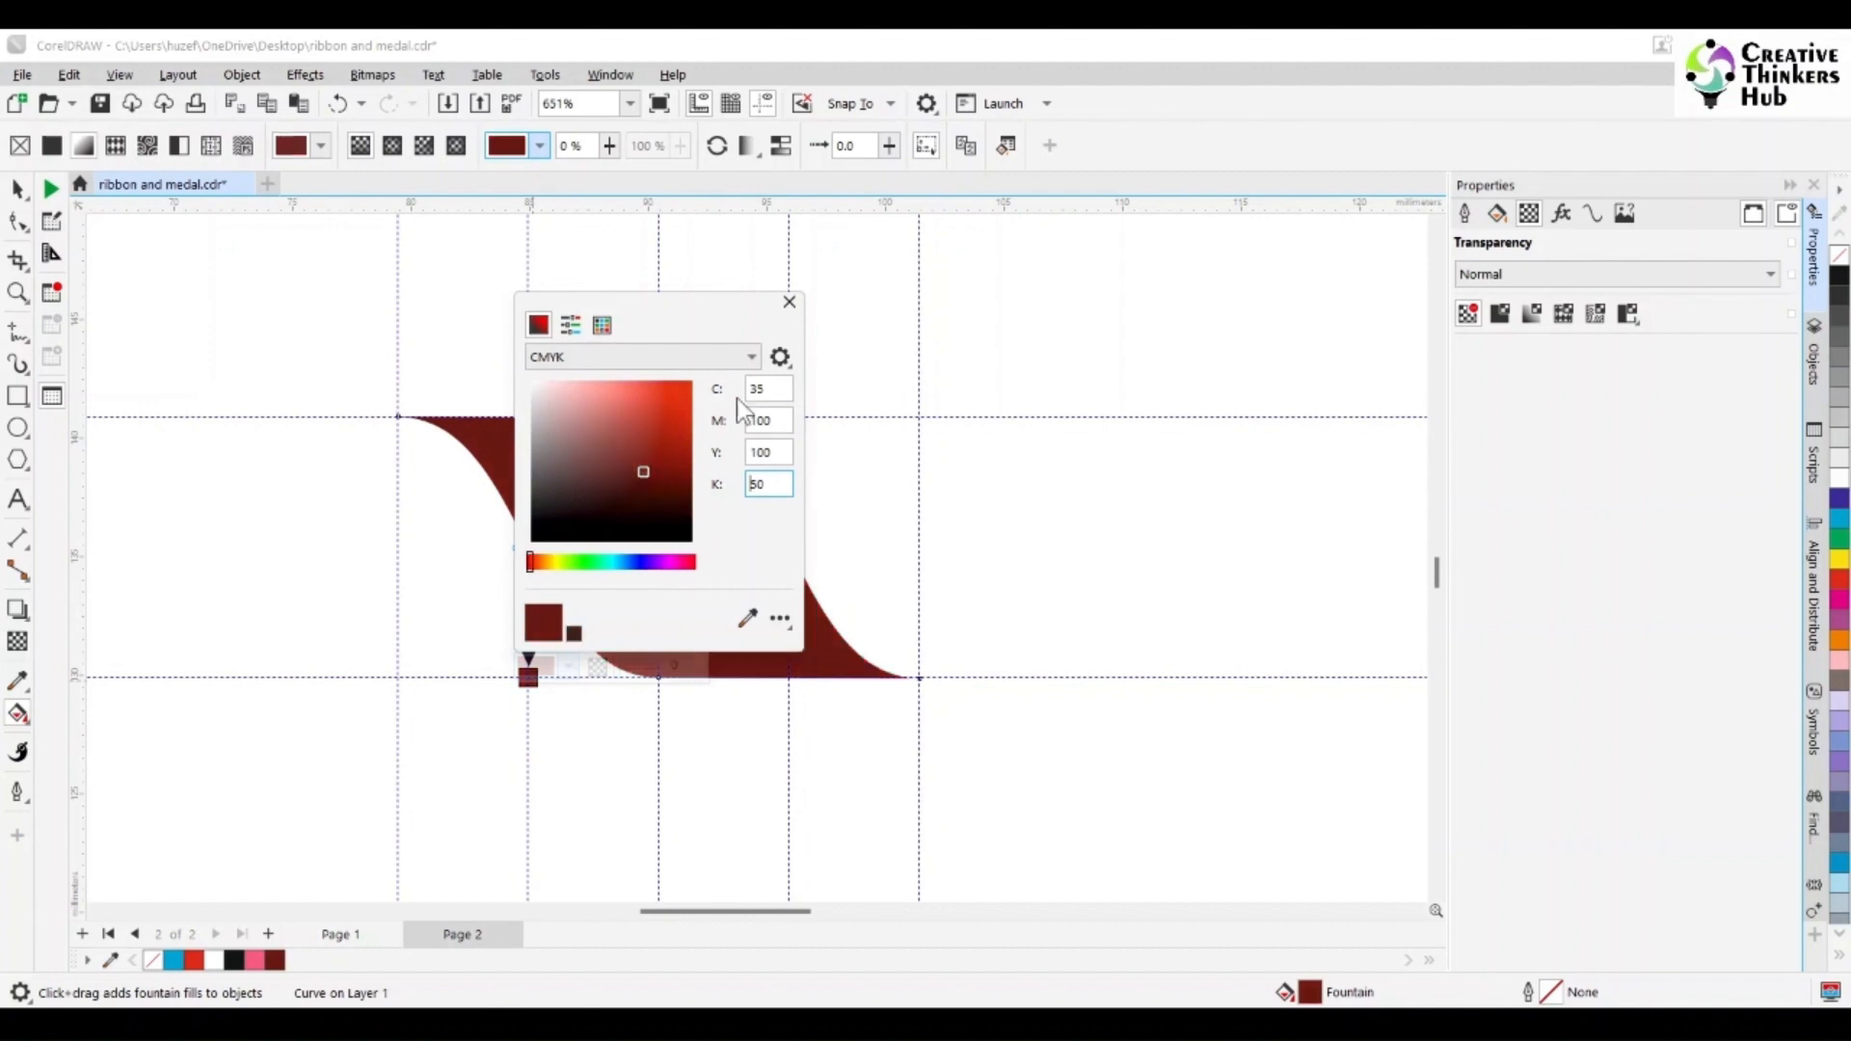
pyautogui.click(789, 303)
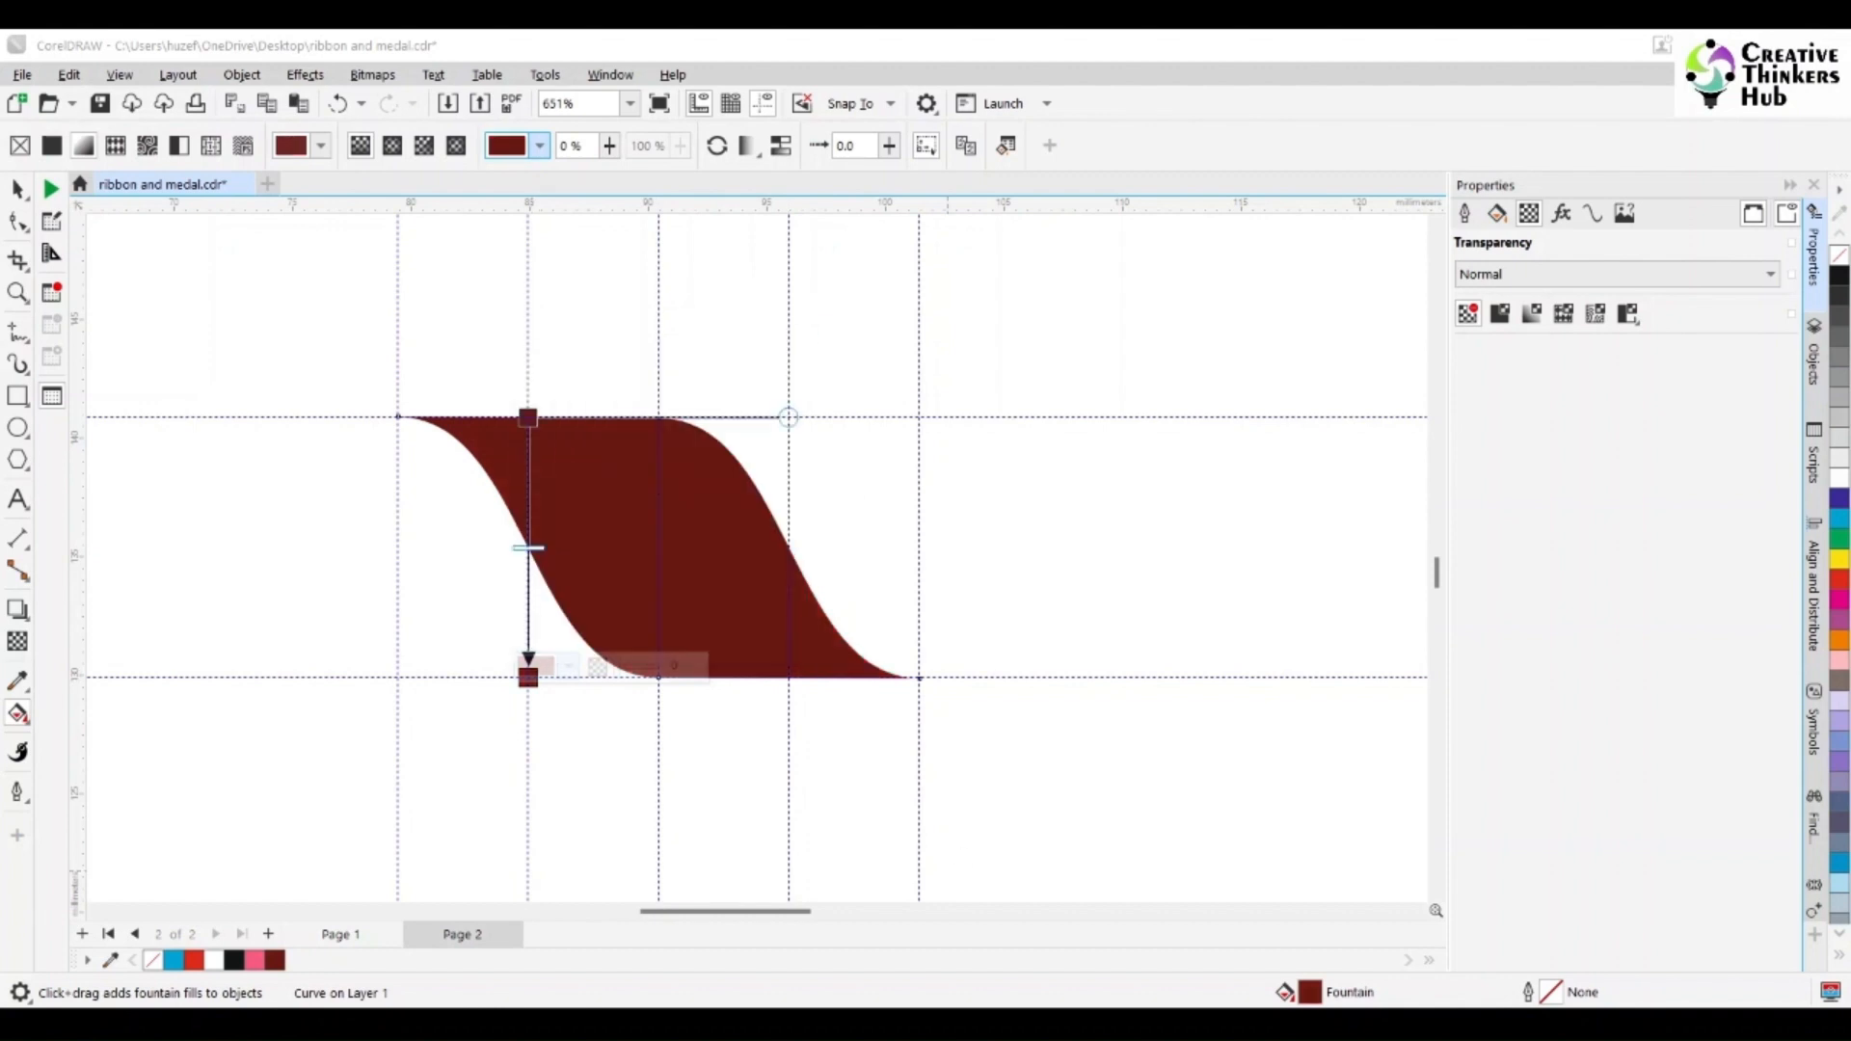
# - Open the fountain fill for editing and add a color node to the gradient at position 20%
pyautogui.doubleClick(1309, 993)
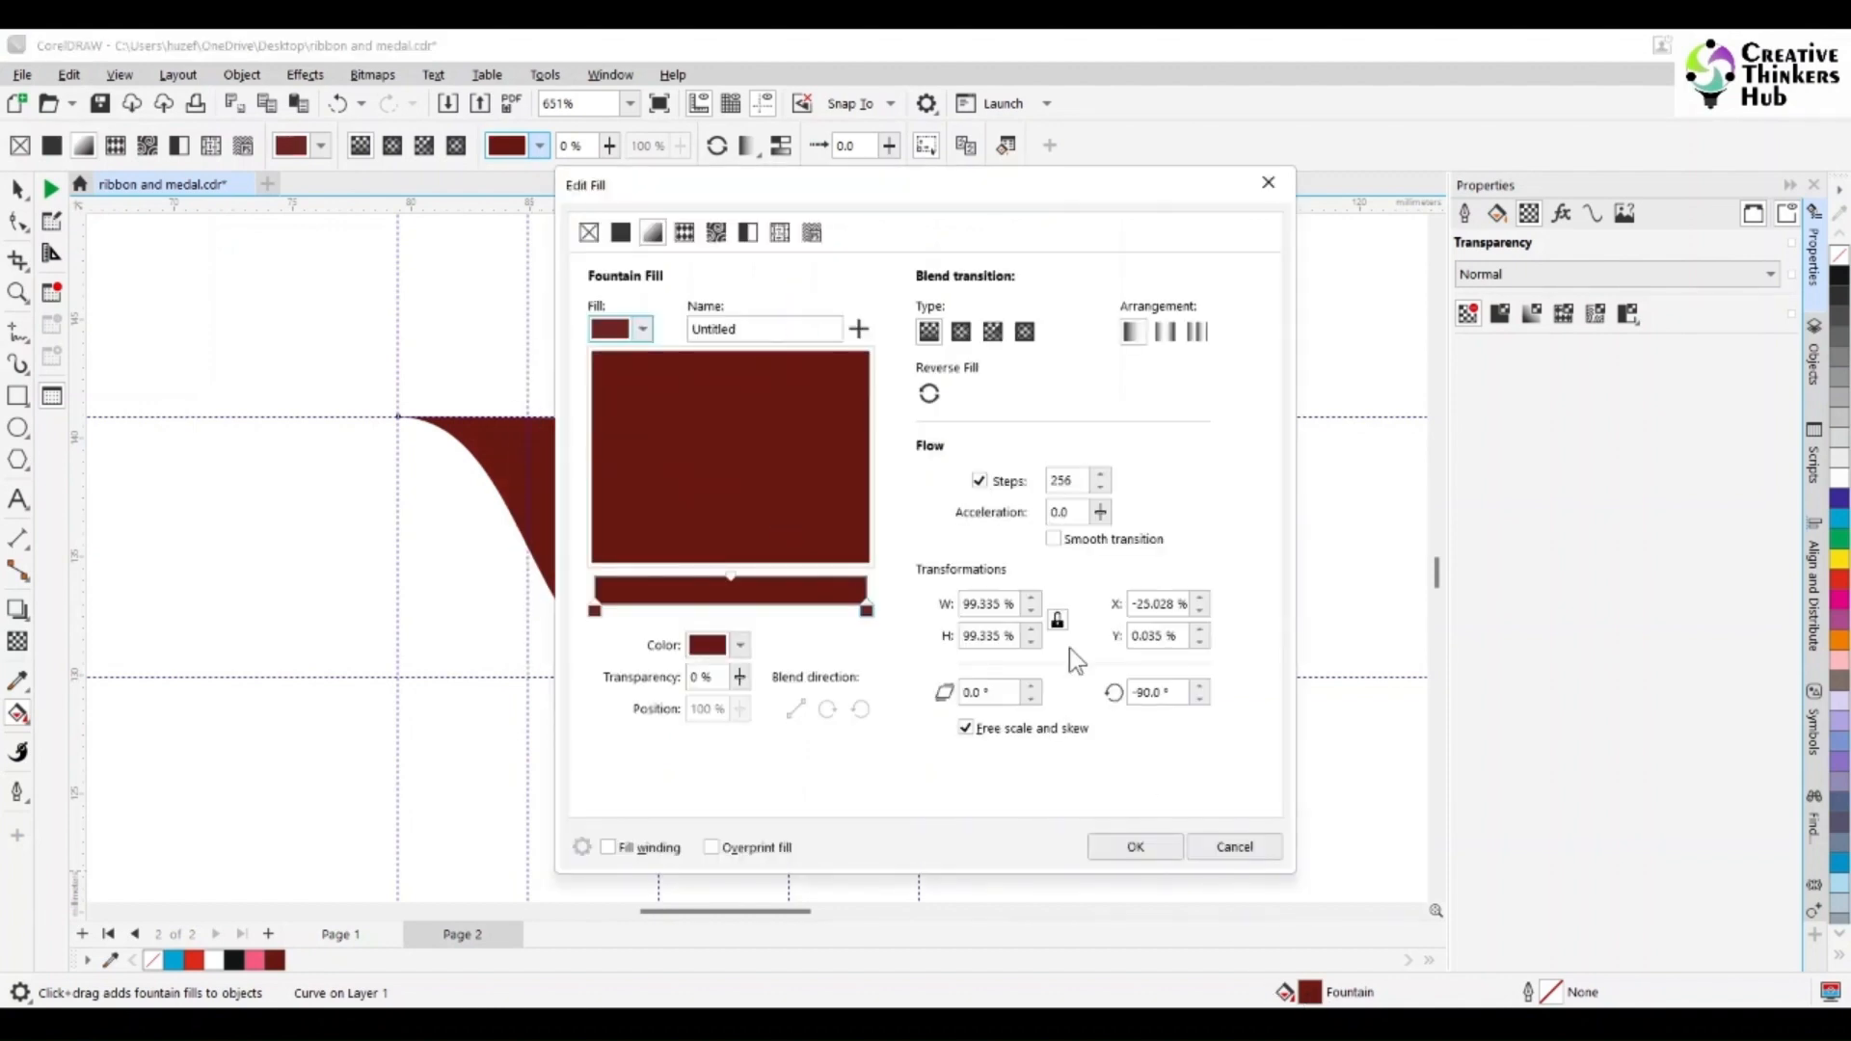
pyautogui.moveTo(883, 189); pyautogui.dragTo(1233, 175)
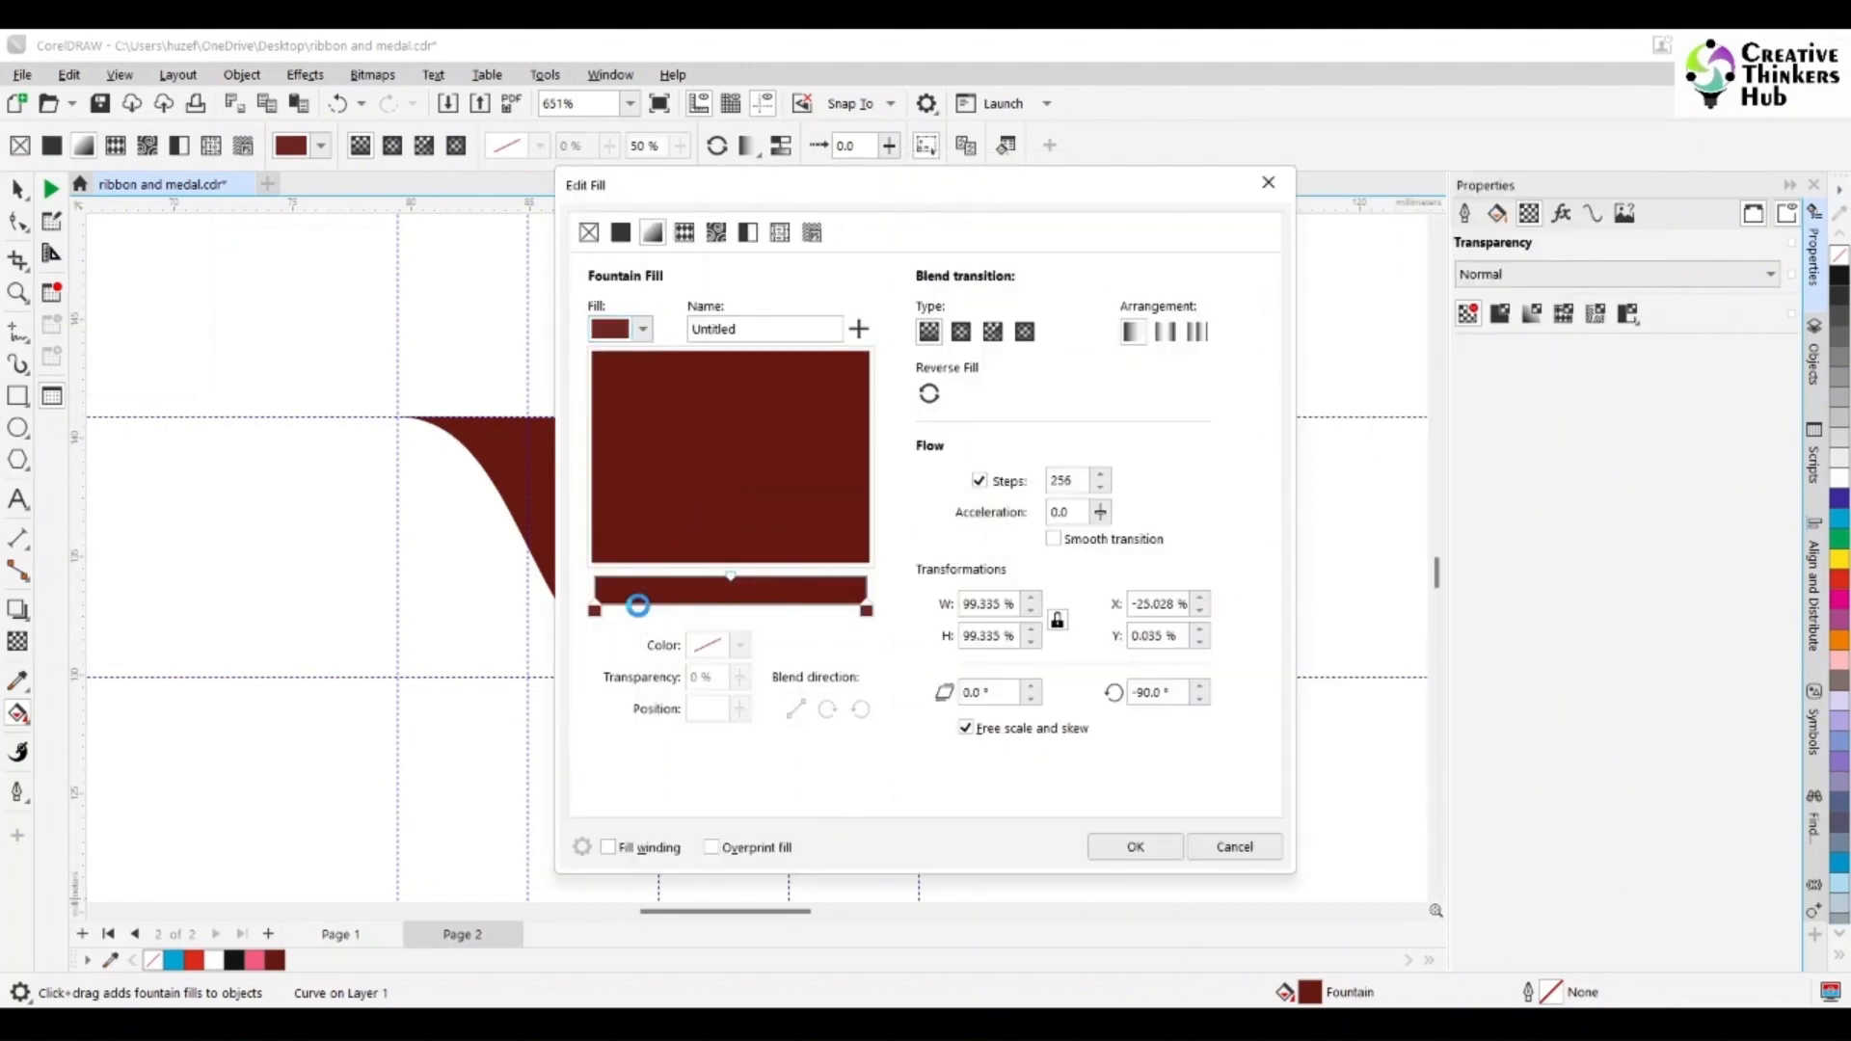
pyautogui.doubleClick(639, 590)
pyautogui.doubleClick(724, 711)
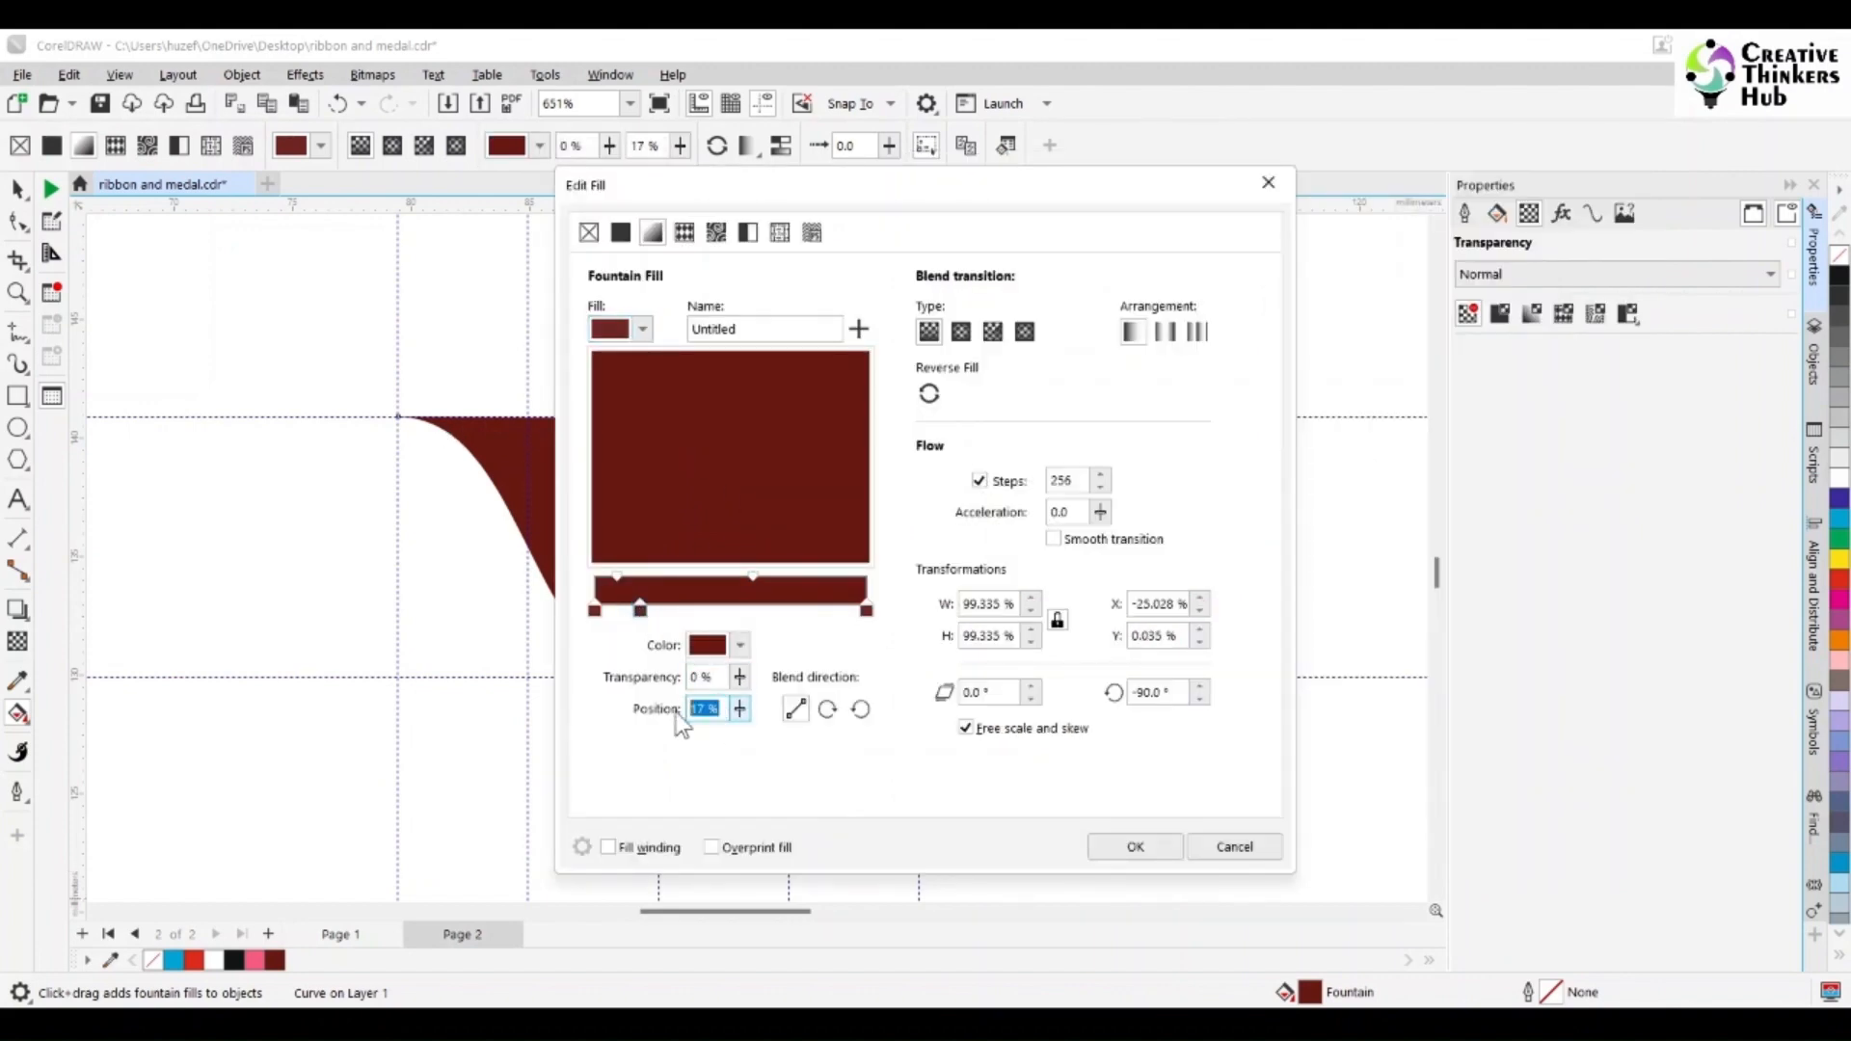
pyautogui.write('20')
pyautogui.press('Tab')
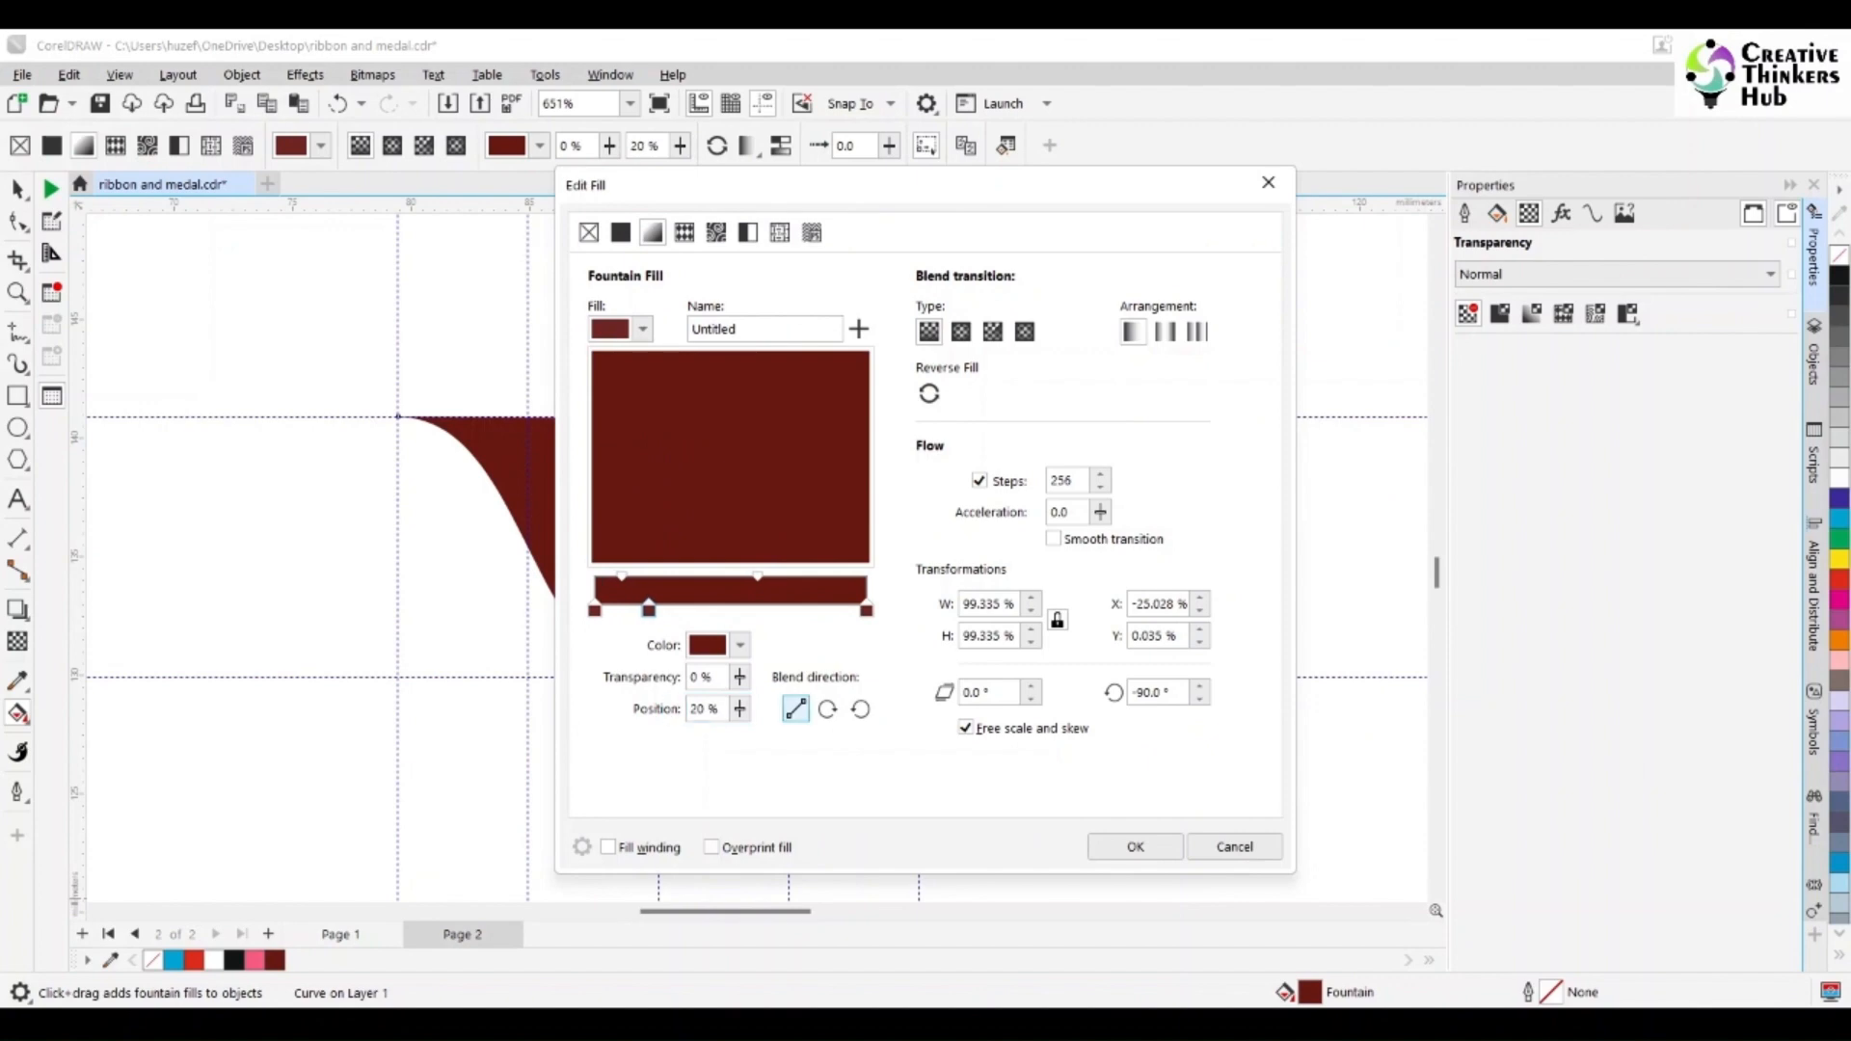
# - Set the color of the 20% gradient node to CMYK 0, 75, 75, 0
pyautogui.click(741, 646)
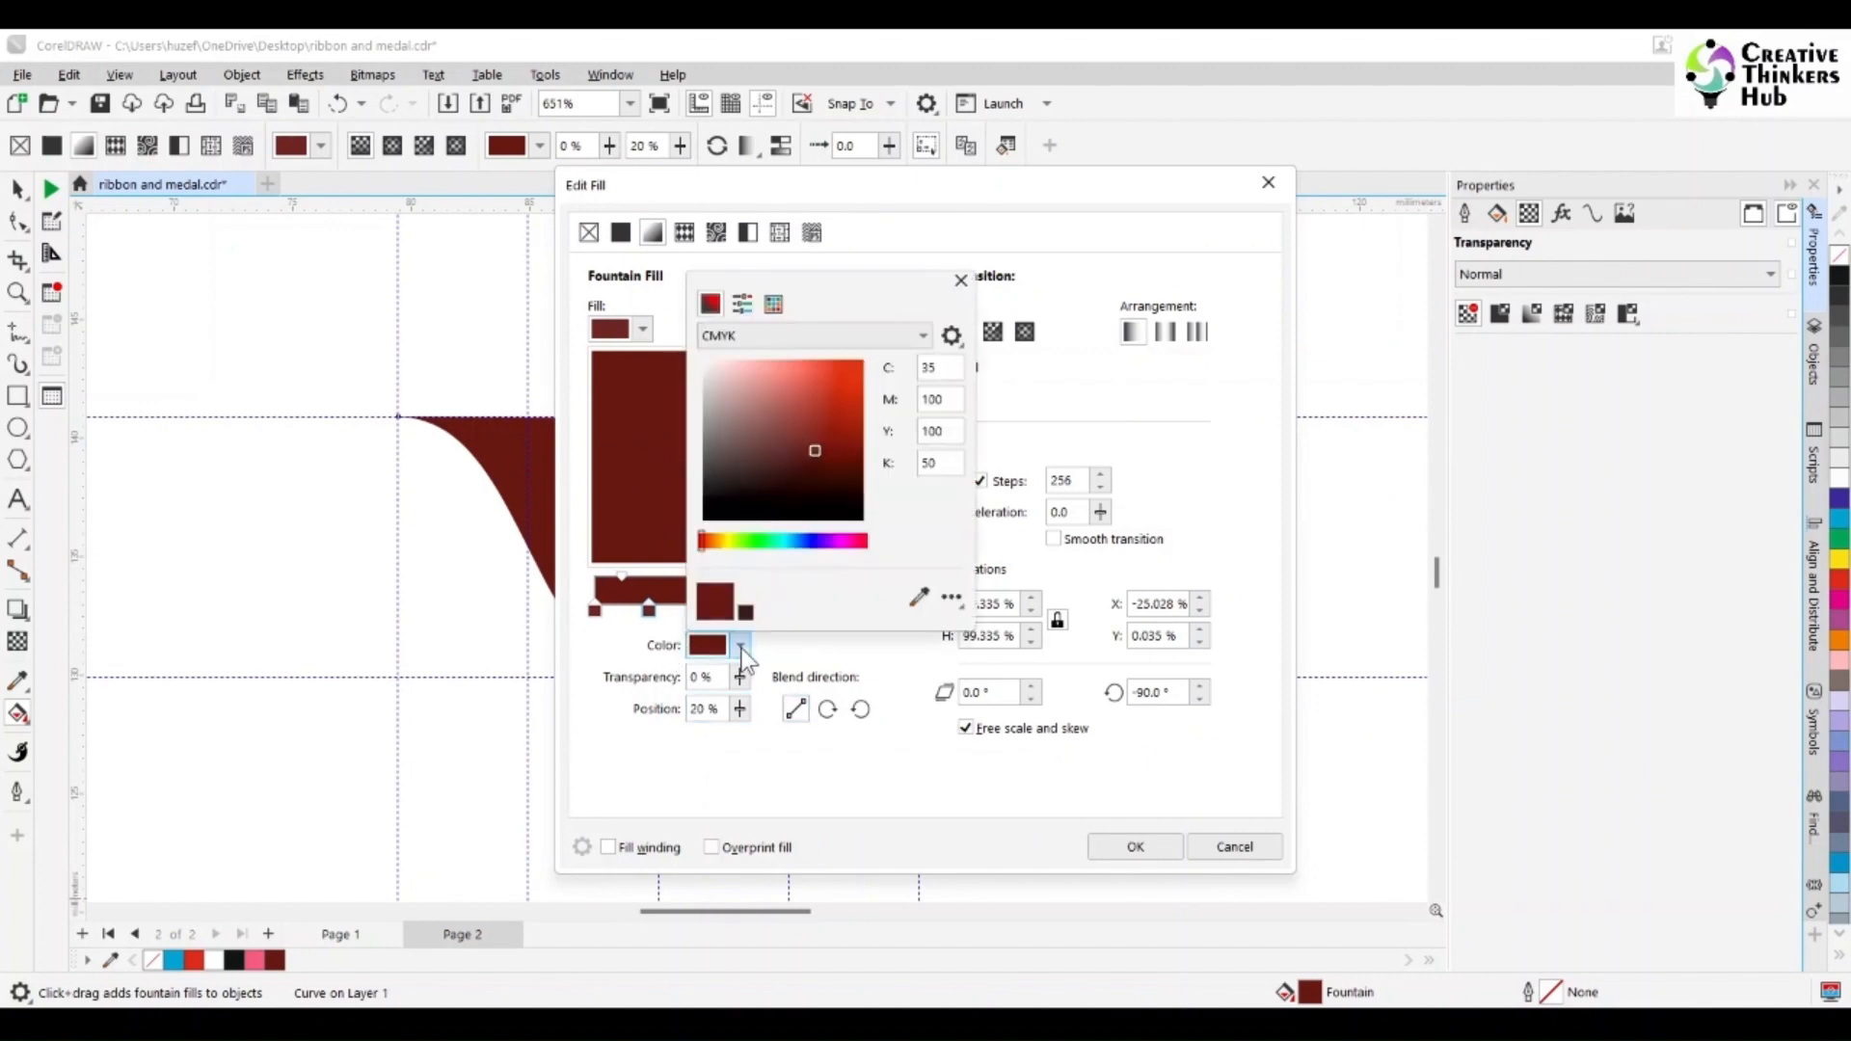
pyautogui.doubleClick(946, 366)
pyautogui.write('0')
pyautogui.press('Tab')
pyautogui.write('7')
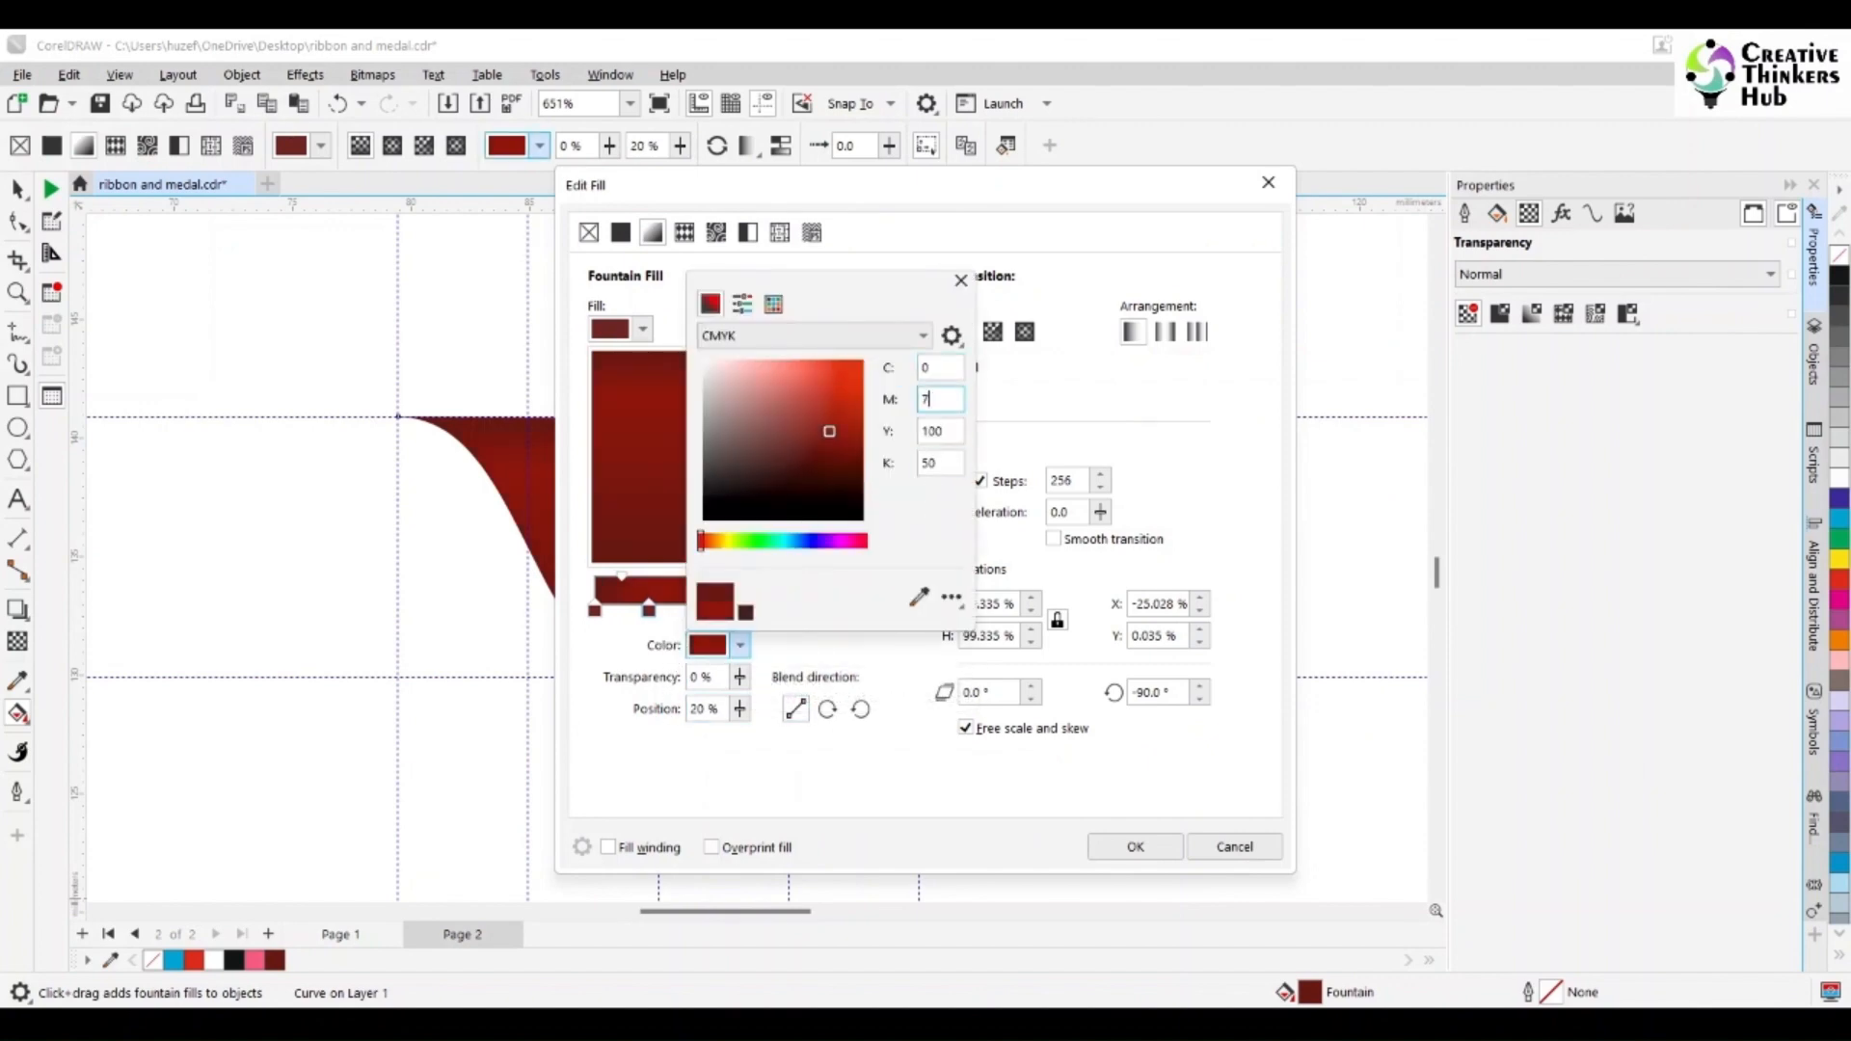
pyautogui.press('Tab')
pyautogui.write('7')
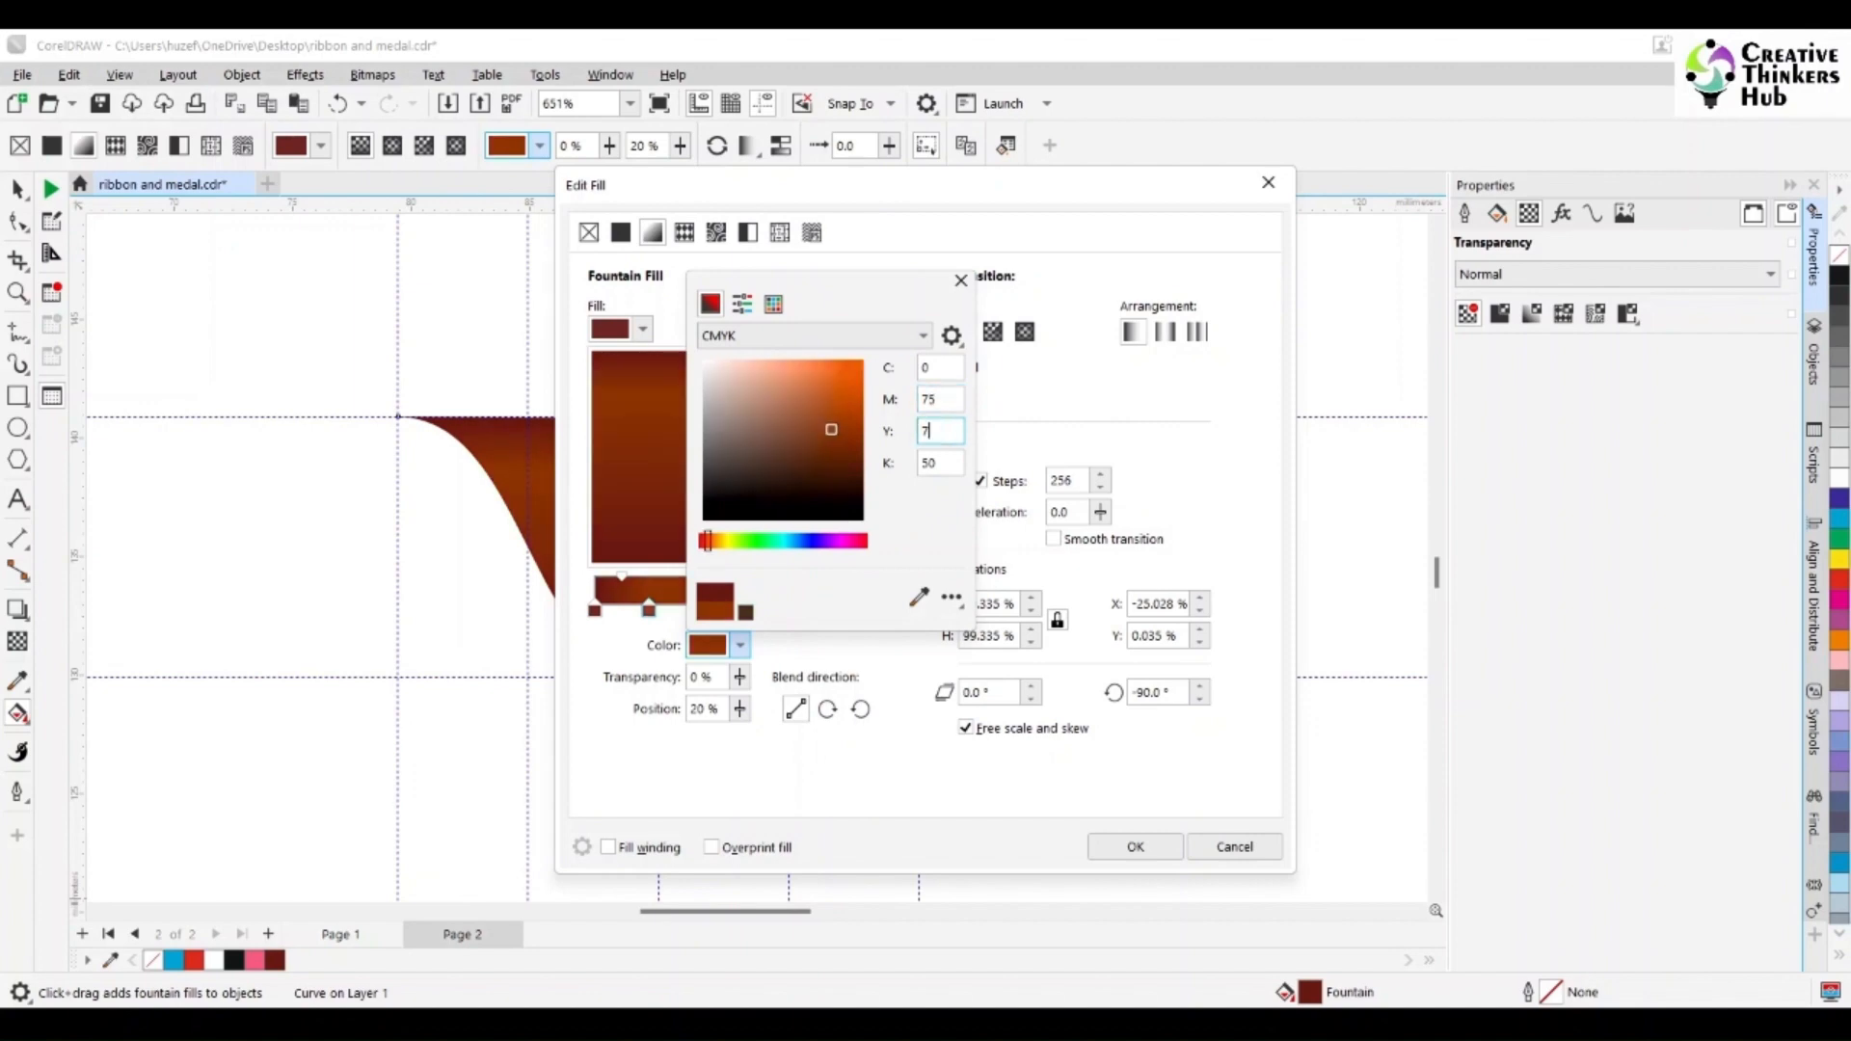
pyautogui.press('Tab')
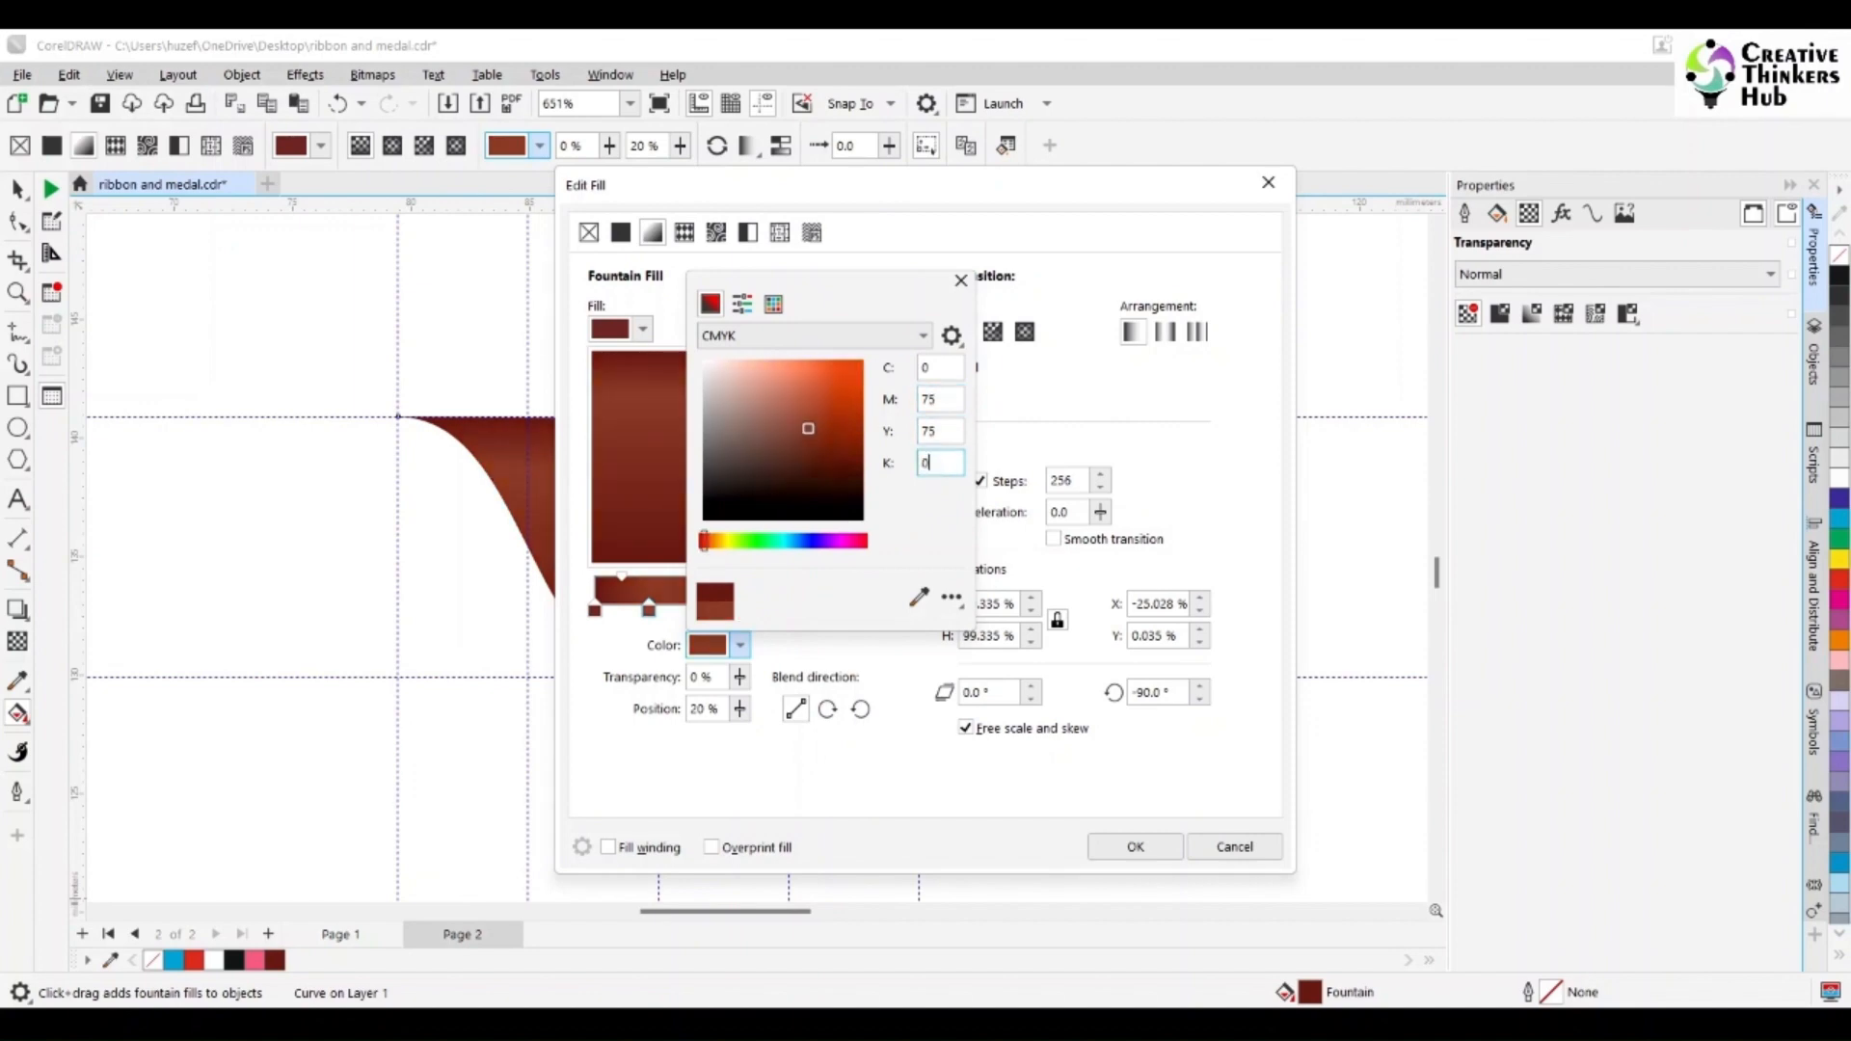
pyautogui.click(961, 281)
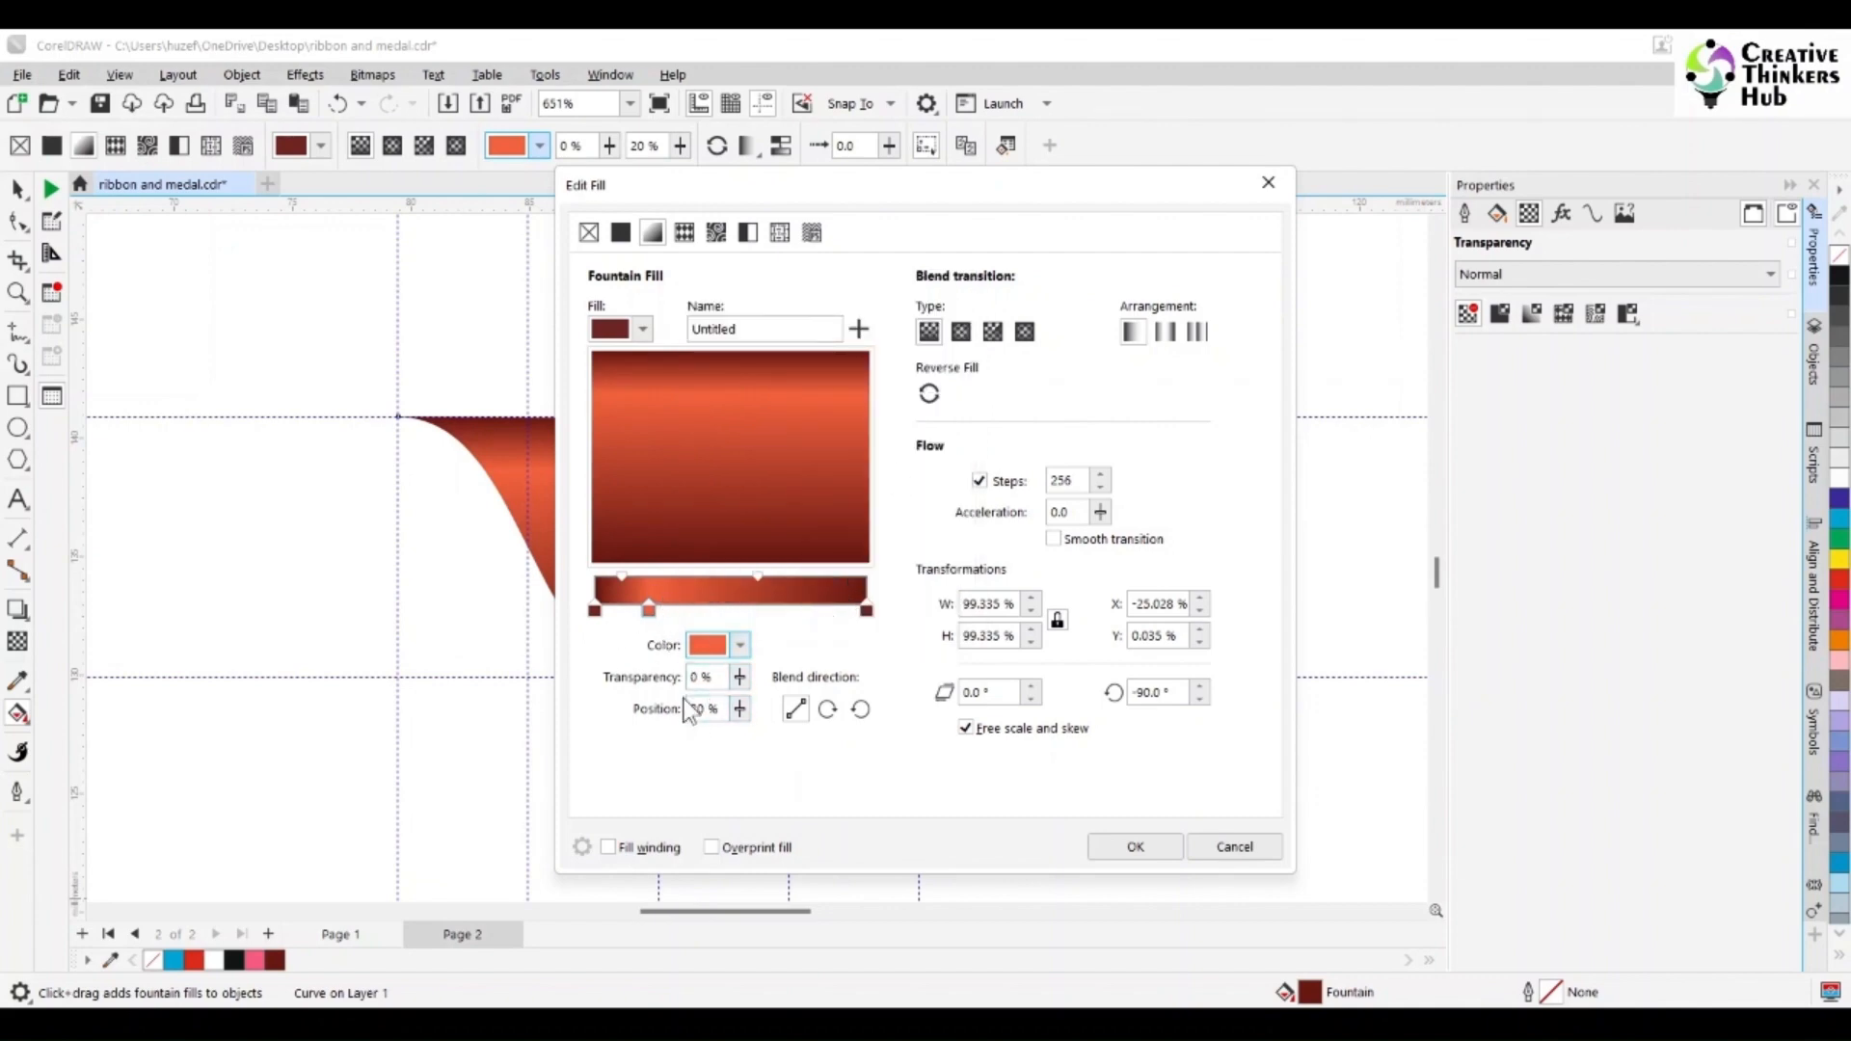
# - Add another color node to the gradient at position 80%
pyautogui.click(821, 608)
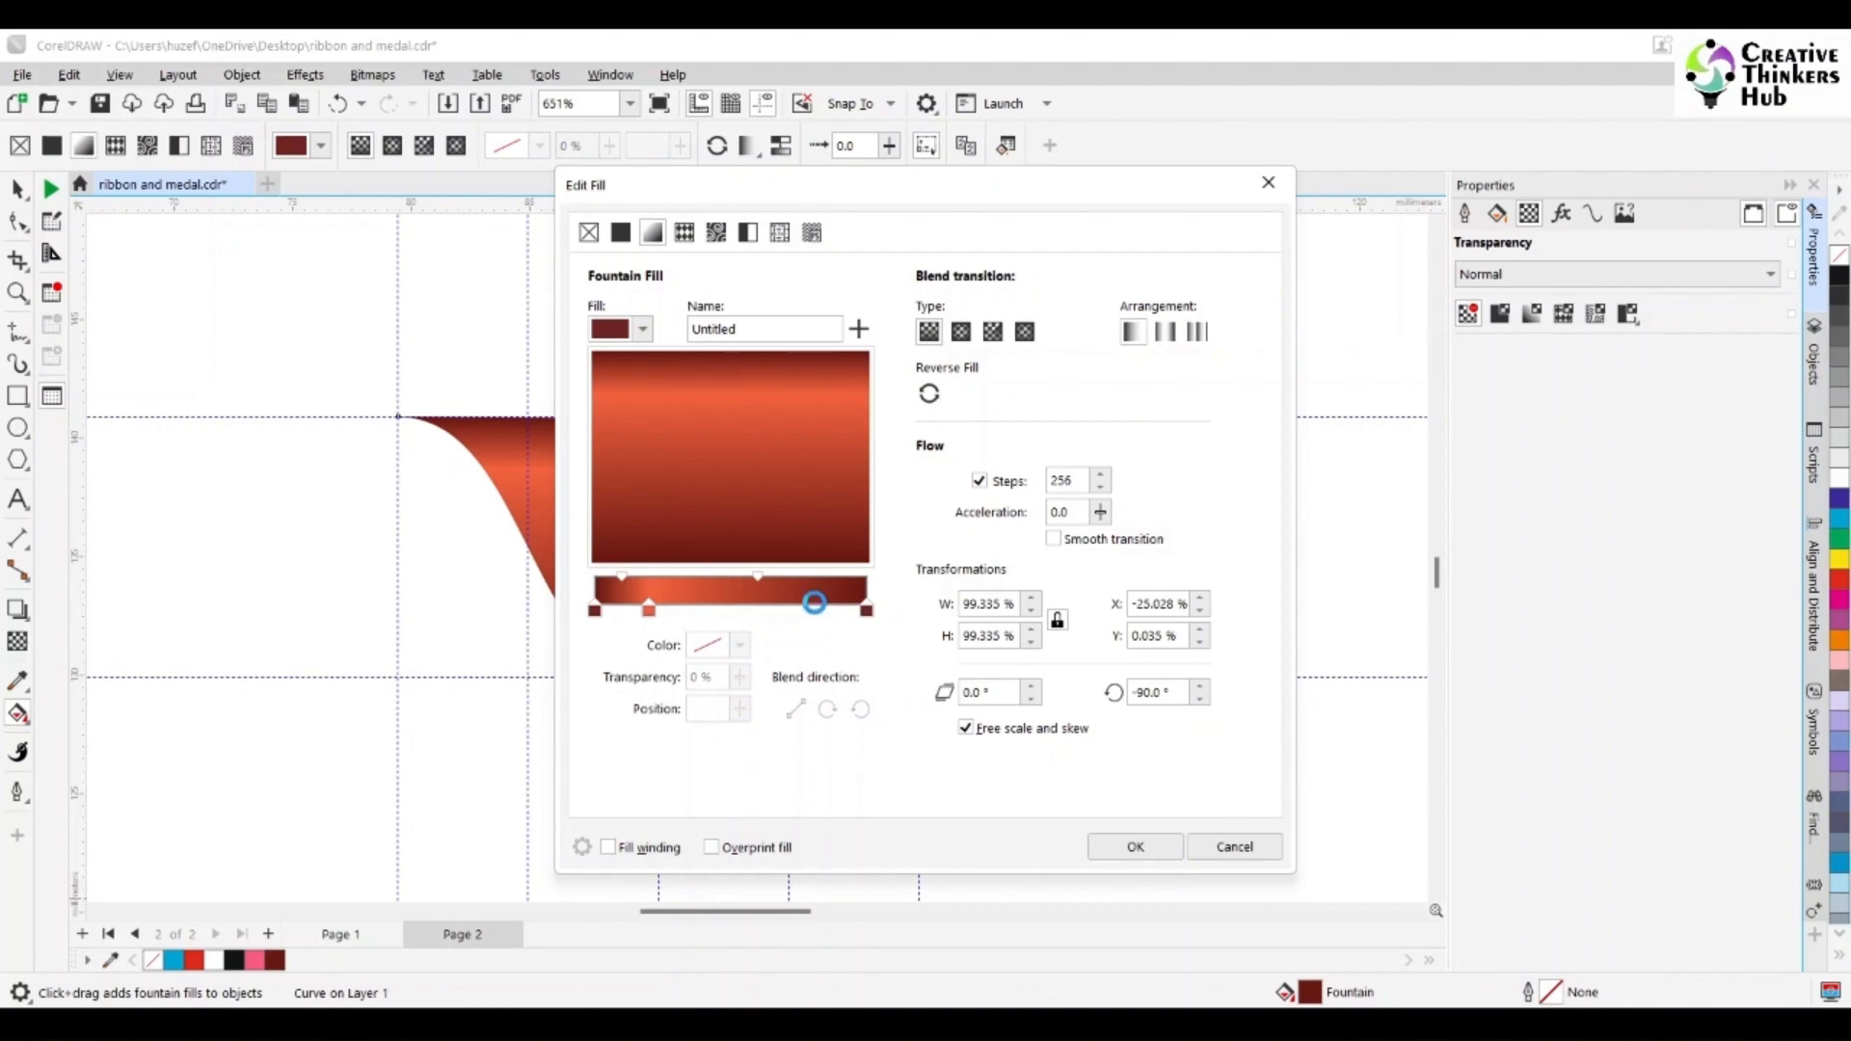
pyautogui.doubleClick(814, 603)
pyautogui.write('80')
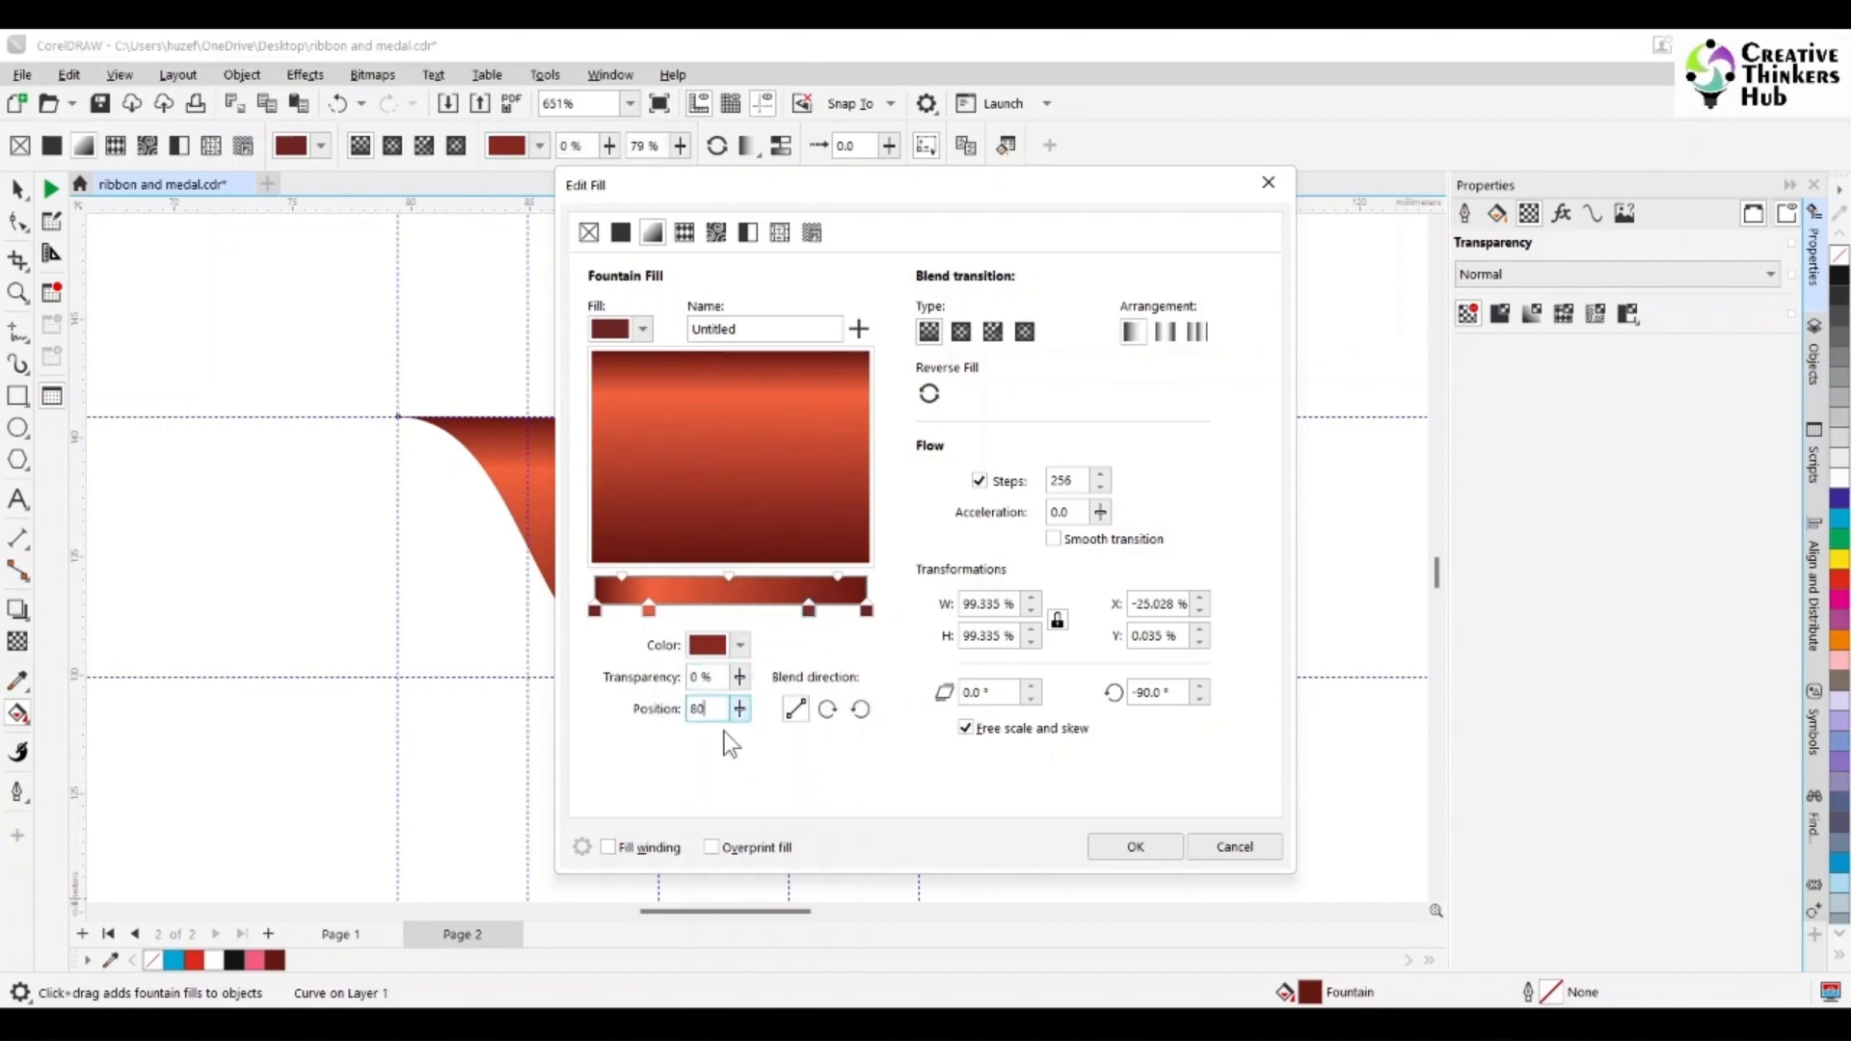
pyautogui.press('Tab')
# - Set the color of the 80% gradient node to CMYK 0, 75, 75, 0
pyautogui.click(740, 644)
pyautogui.doubleClick(928, 367)
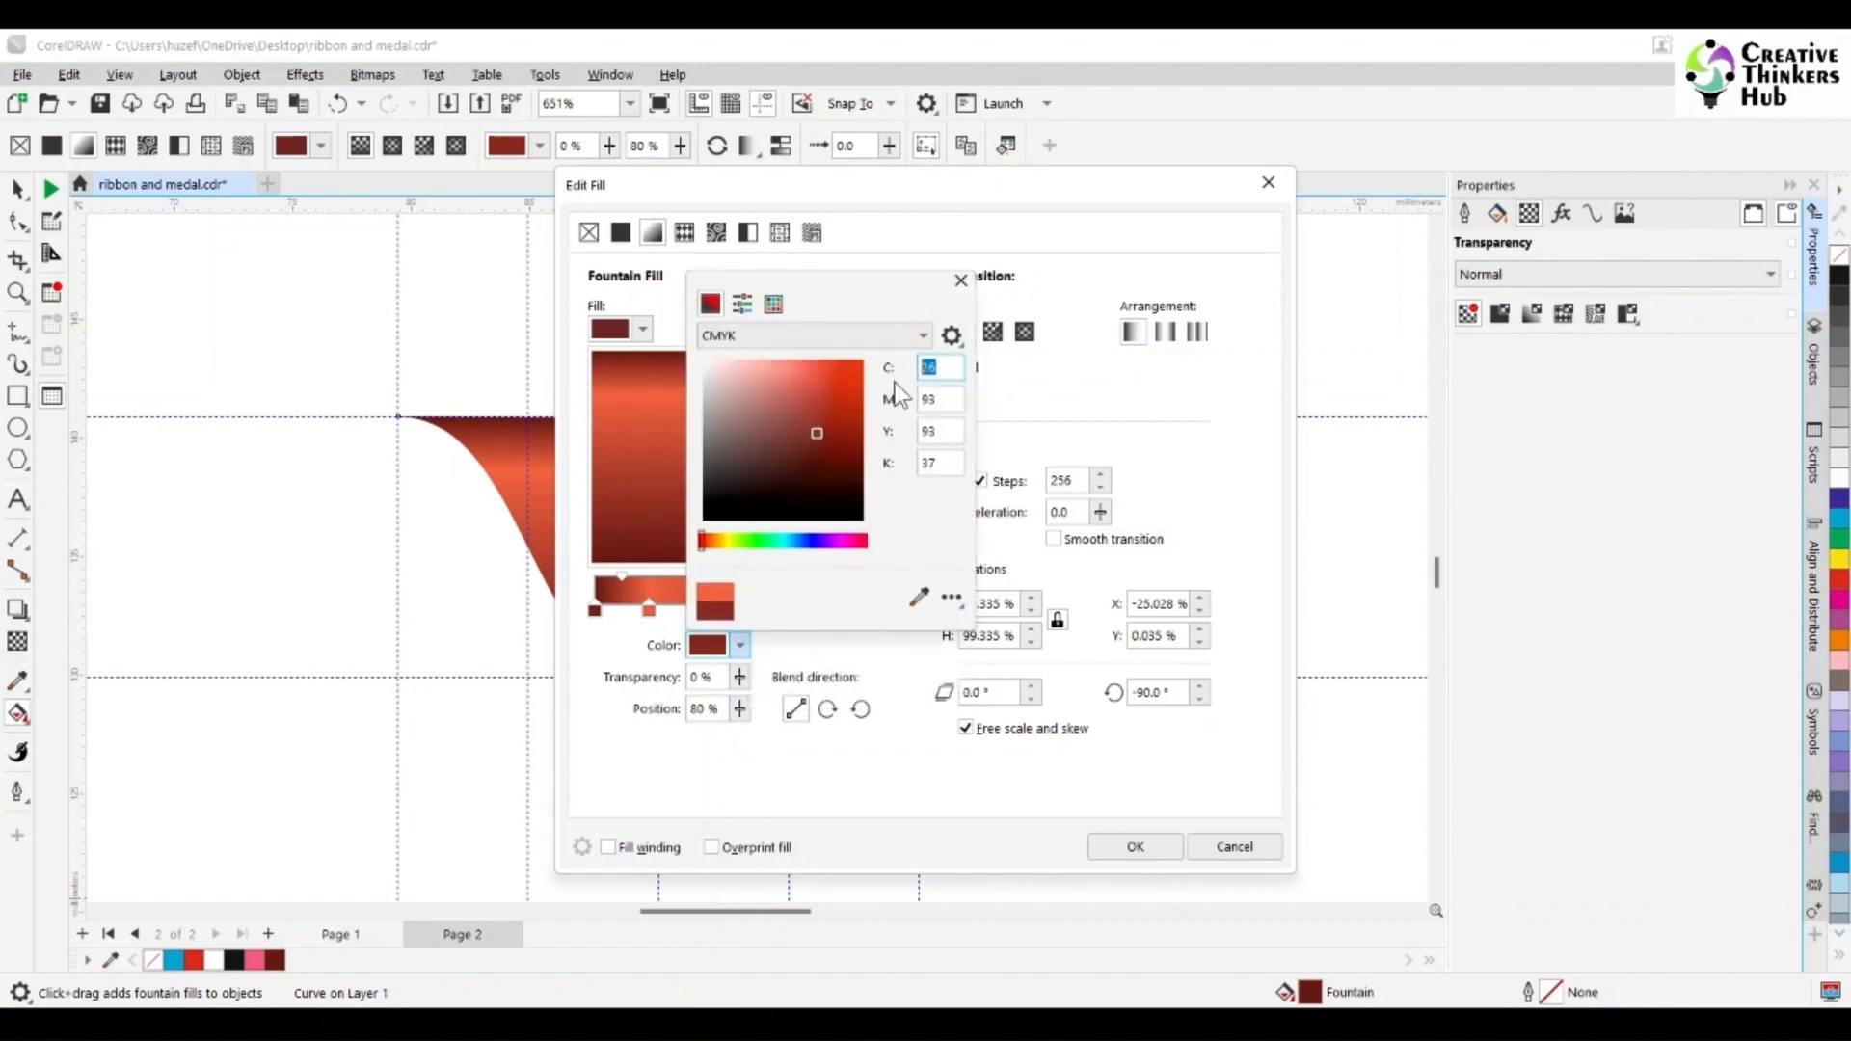
pyautogui.write('0')
pyautogui.press('Tab')
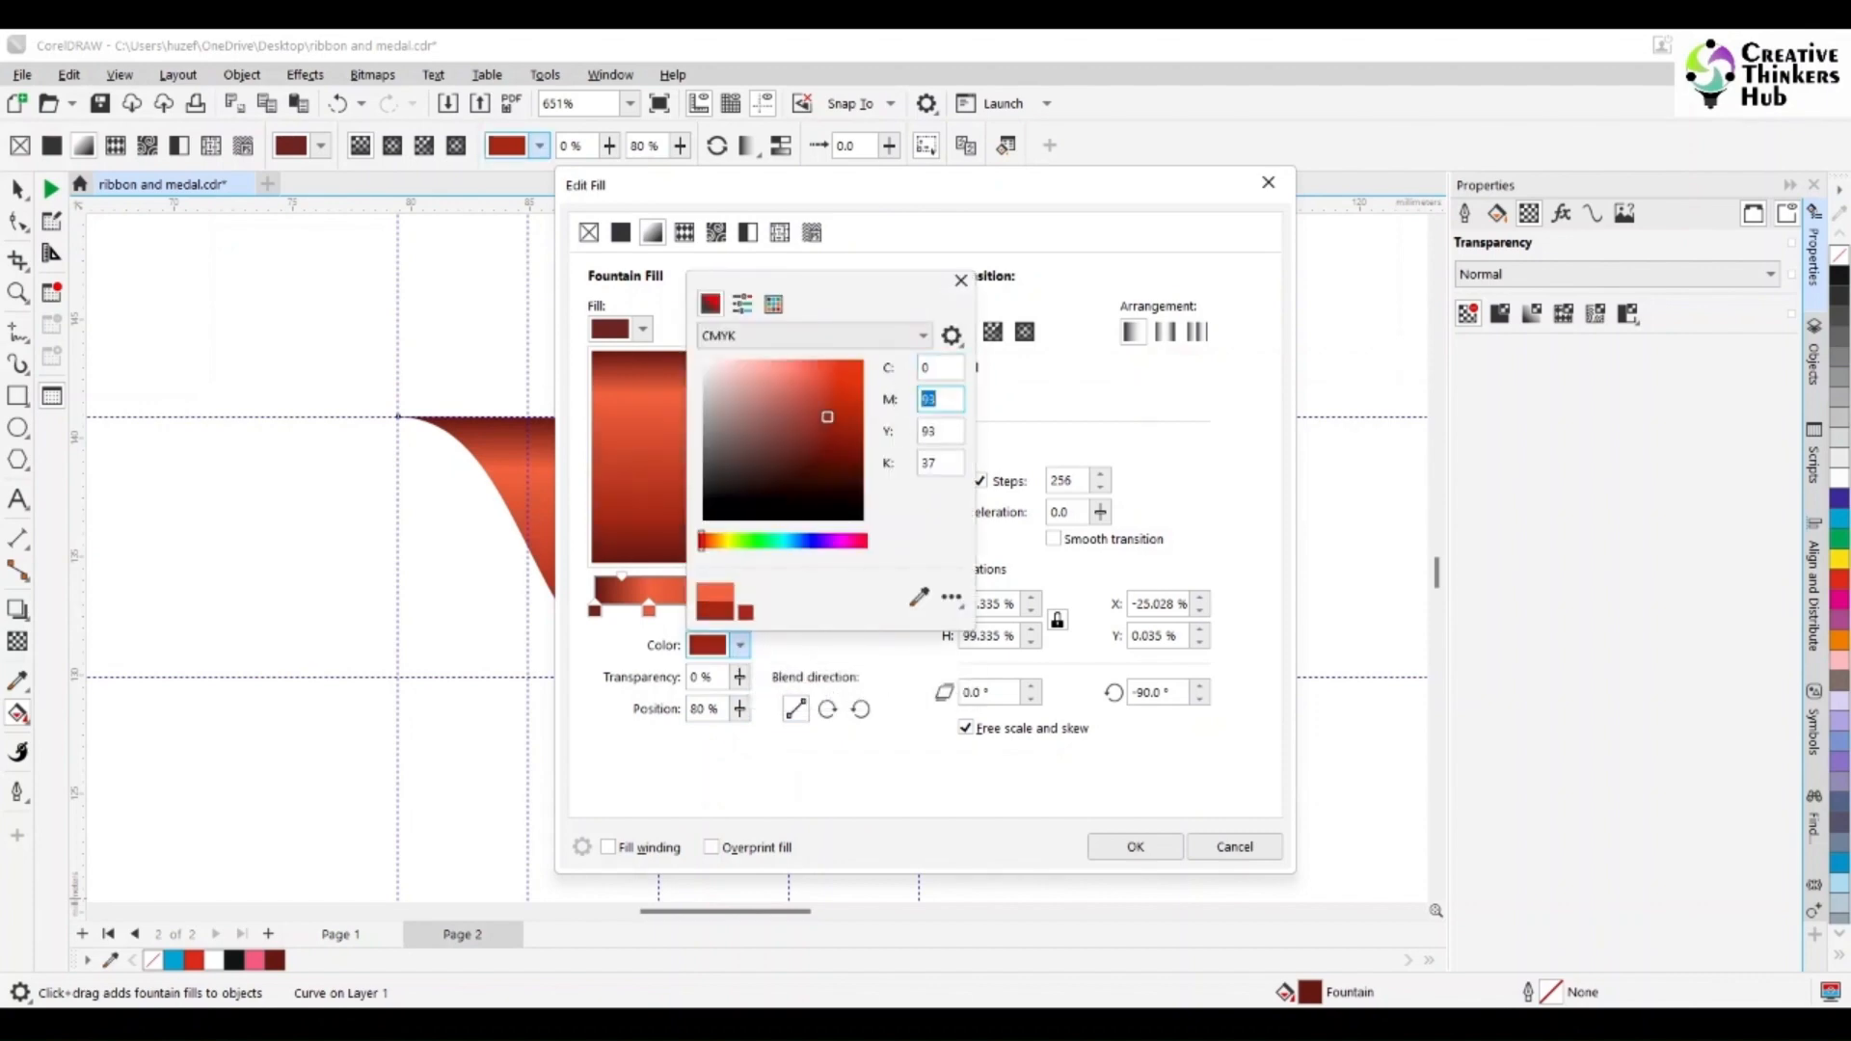
pyautogui.press('Tab')
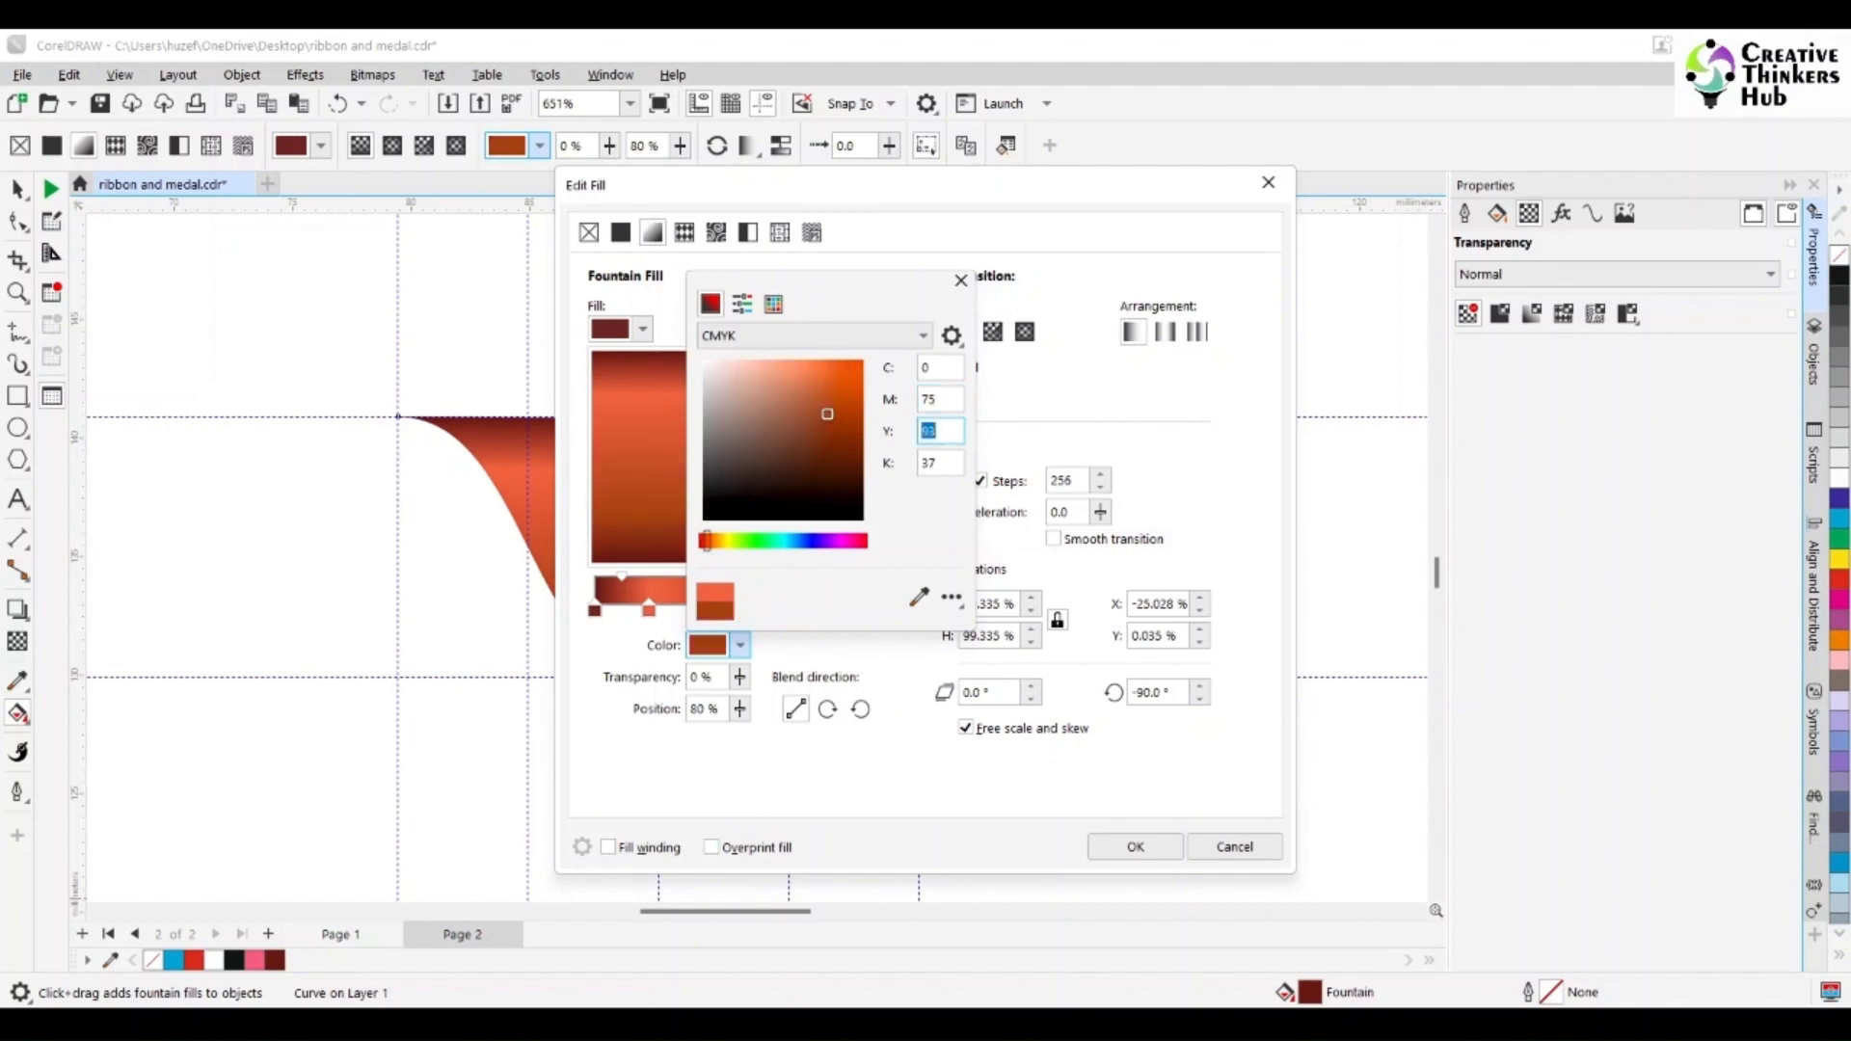
pyautogui.press('Tab')
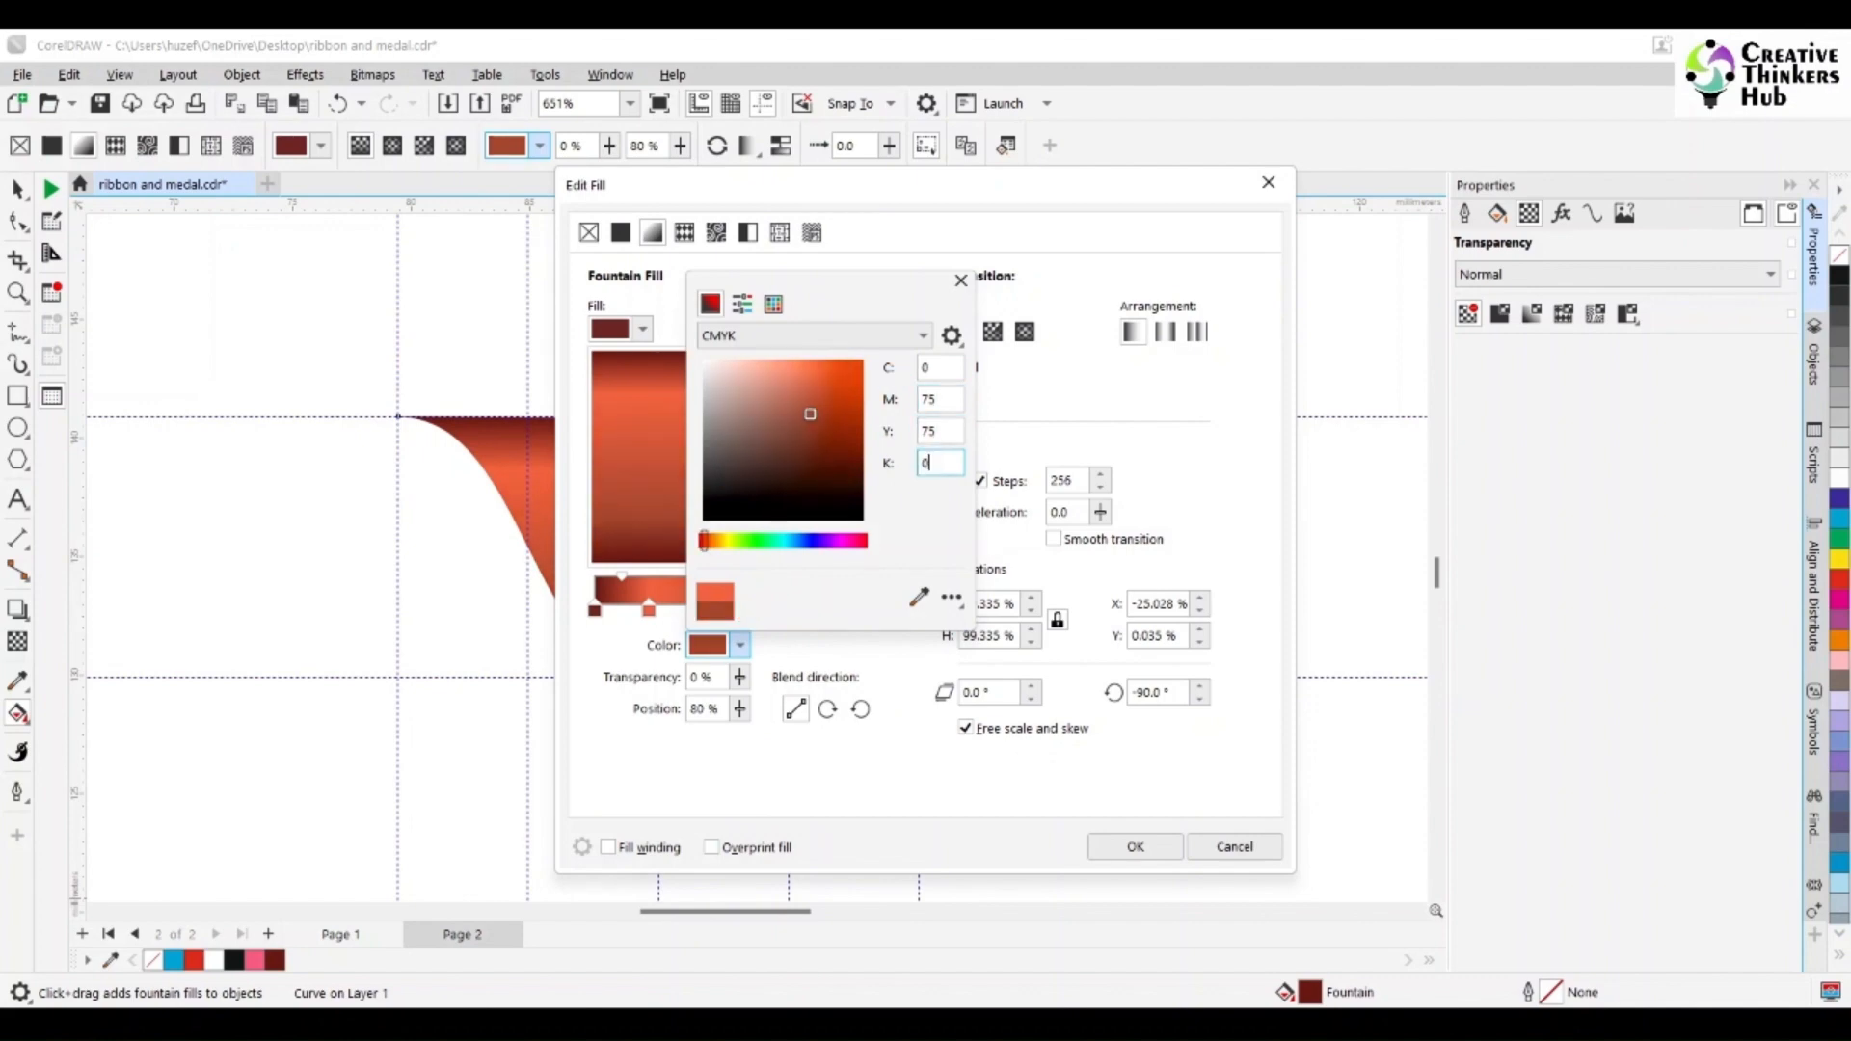
pyautogui.press('Return')
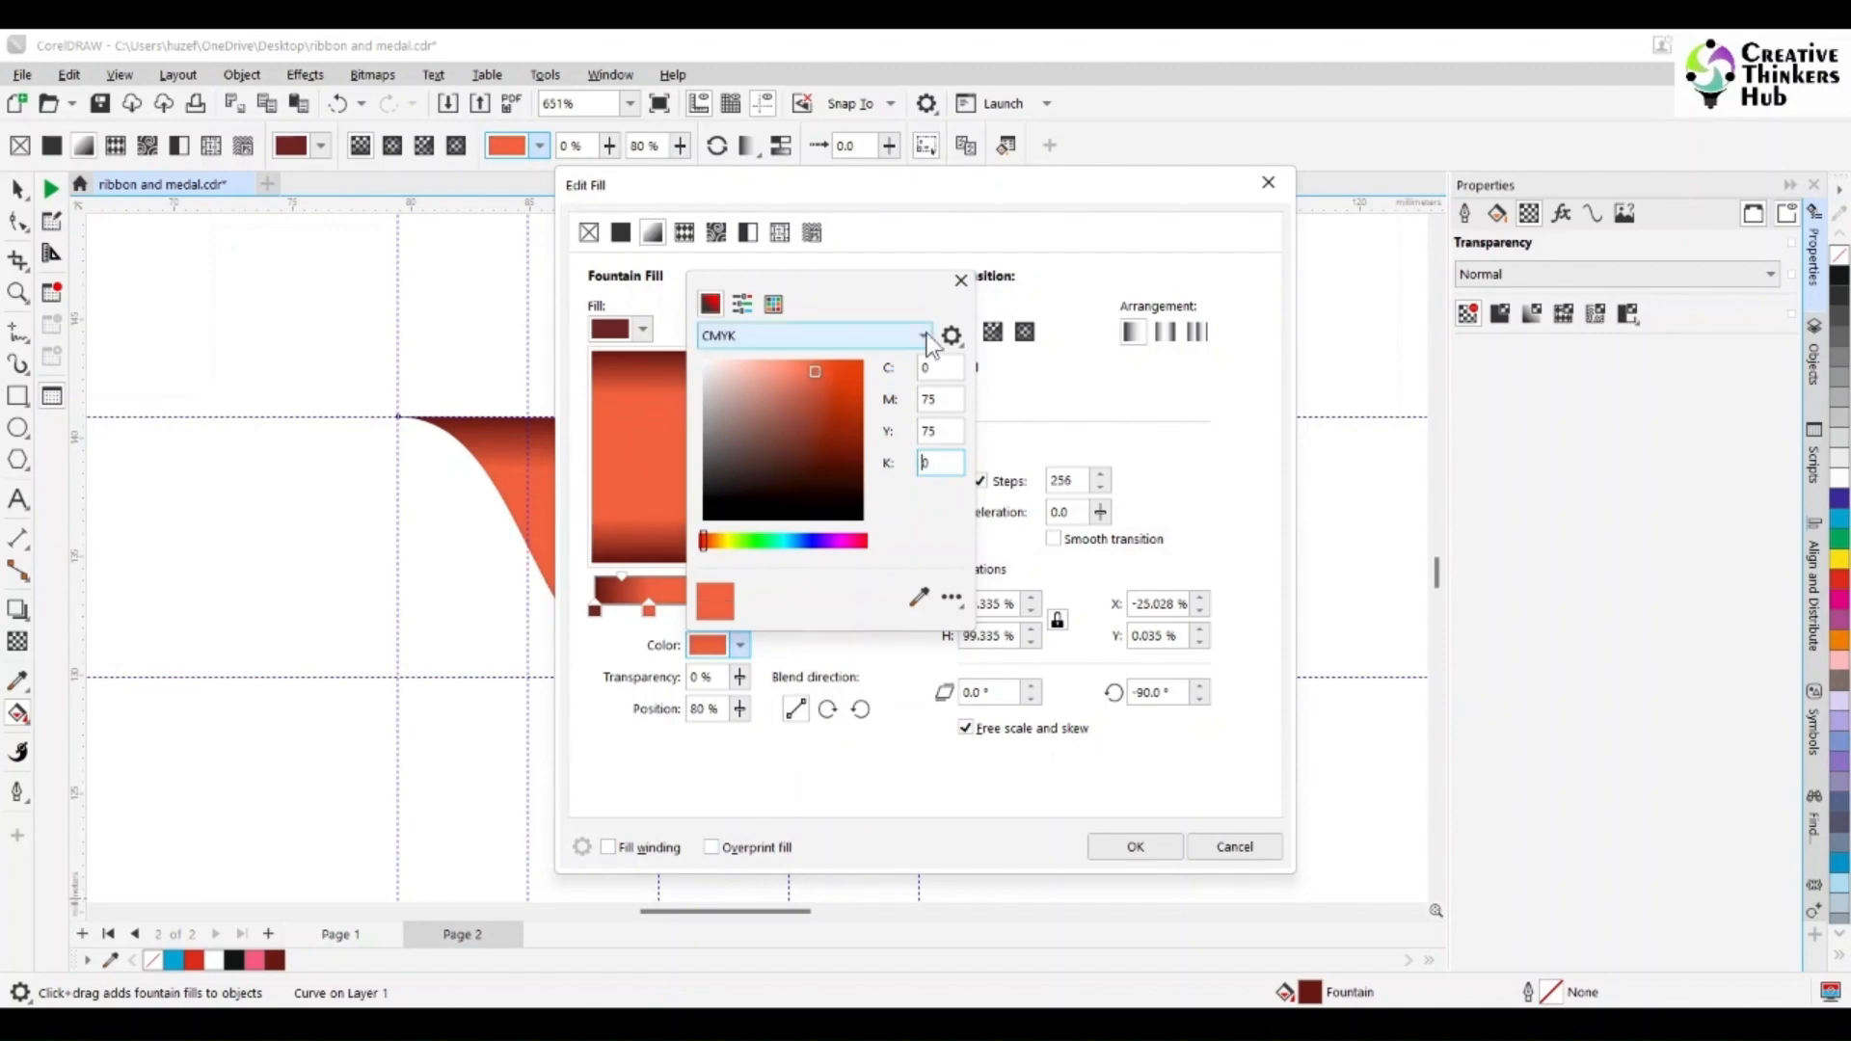
pyautogui.click(960, 281)
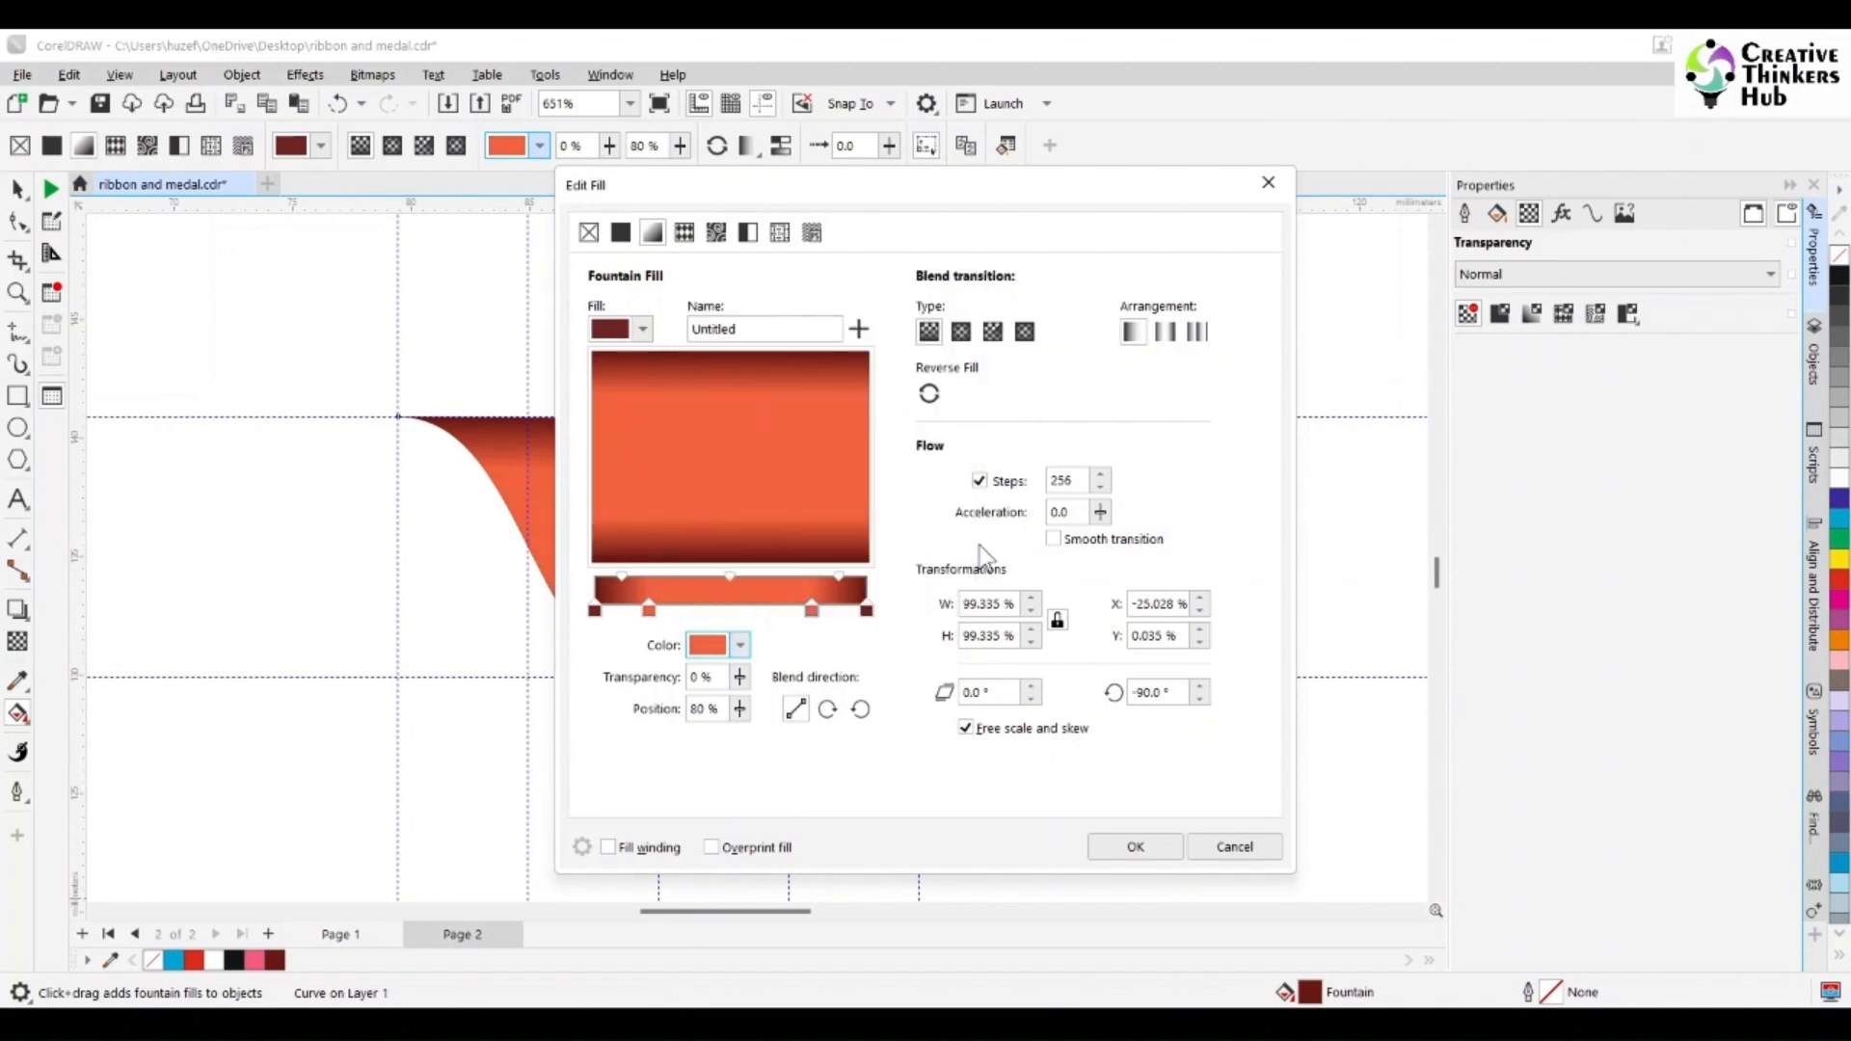
# - Add a color node to the gradient between the two orange nodes, at position 40%
pyautogui.click(700, 617)
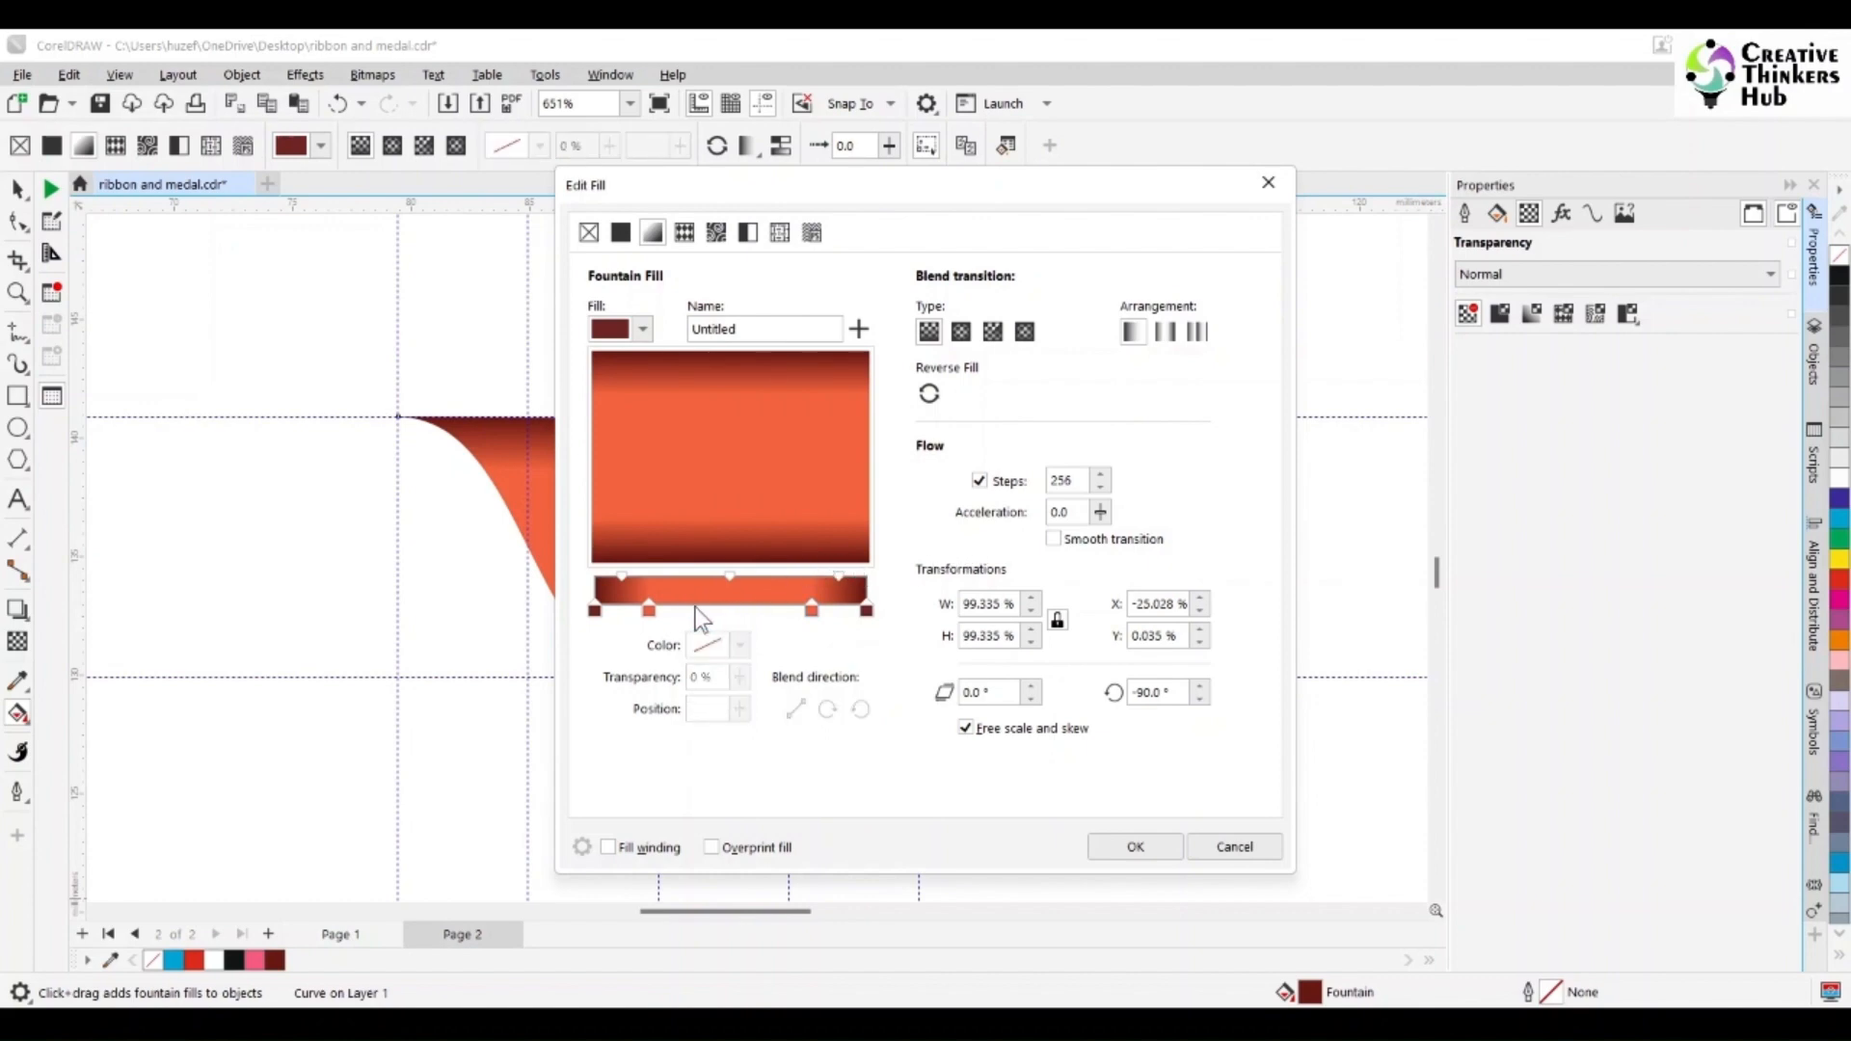
pyautogui.doubleClick(698, 613)
pyautogui.moveTo(725, 710); pyautogui.dragTo(677, 710)
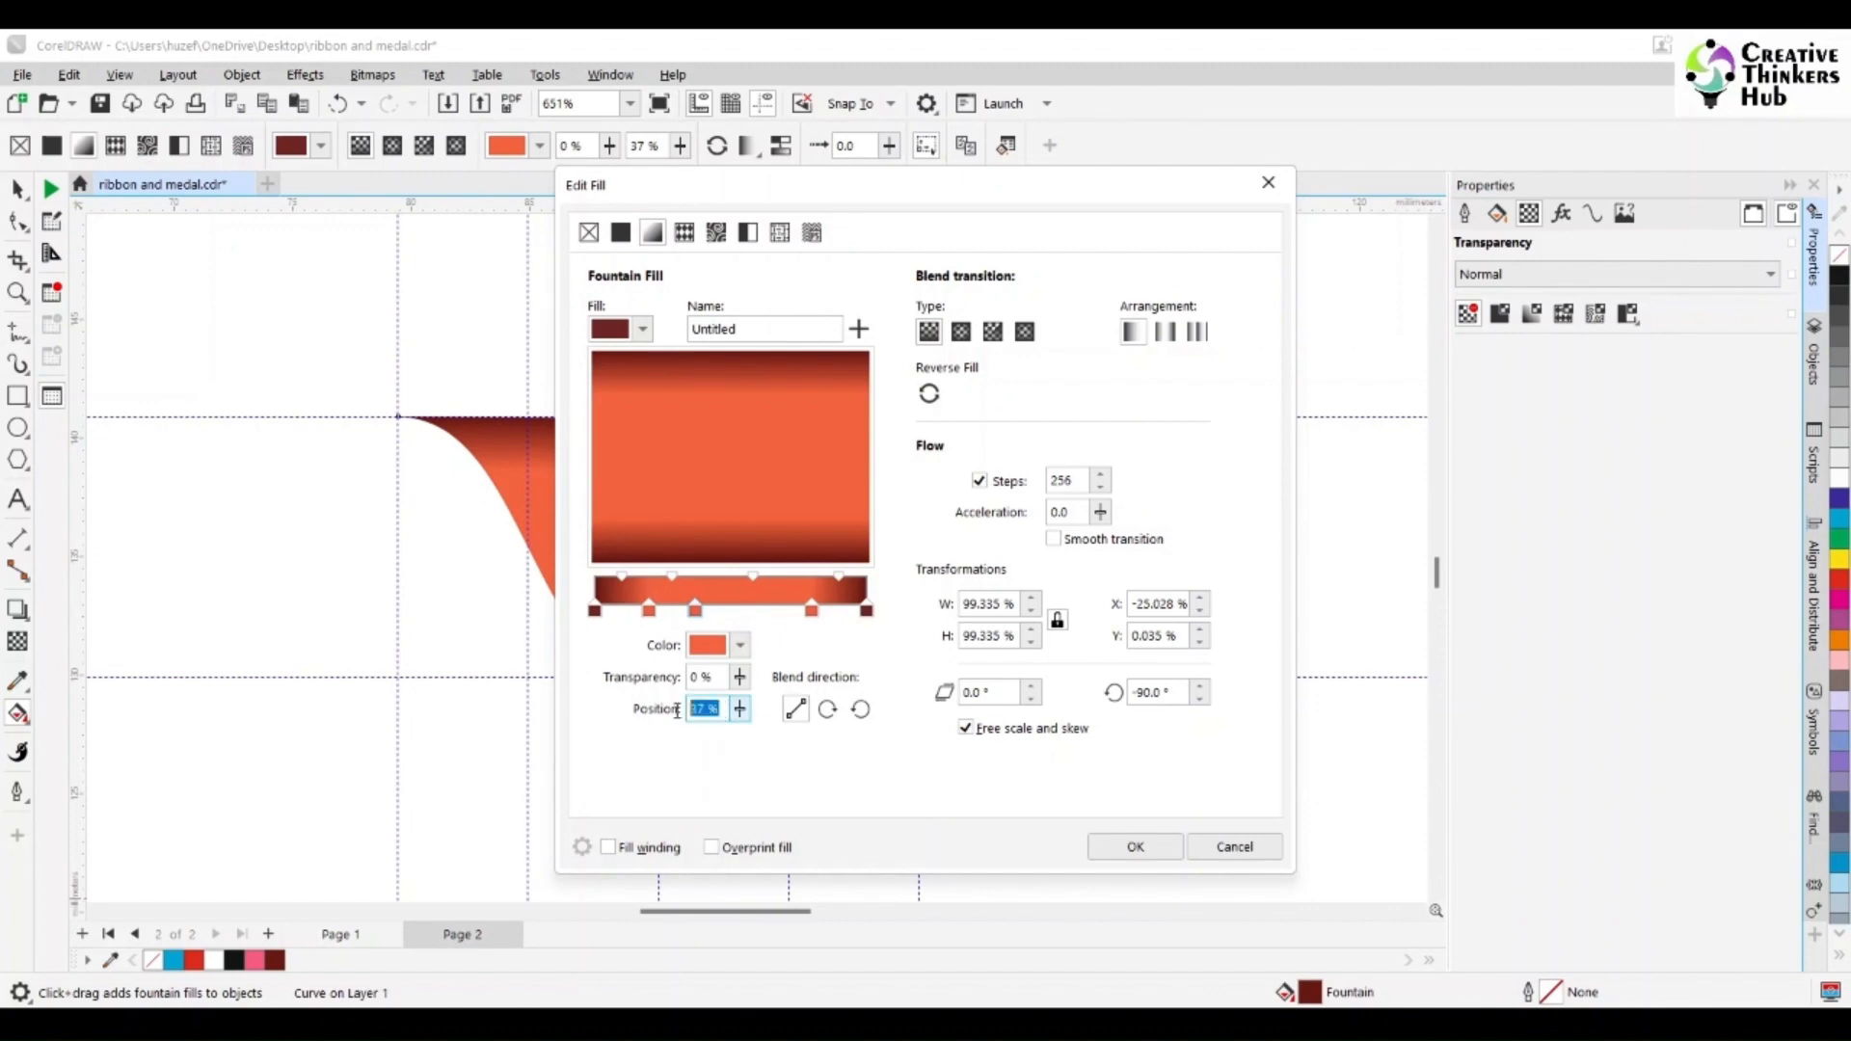
pyautogui.write('40')
pyautogui.press('Return')
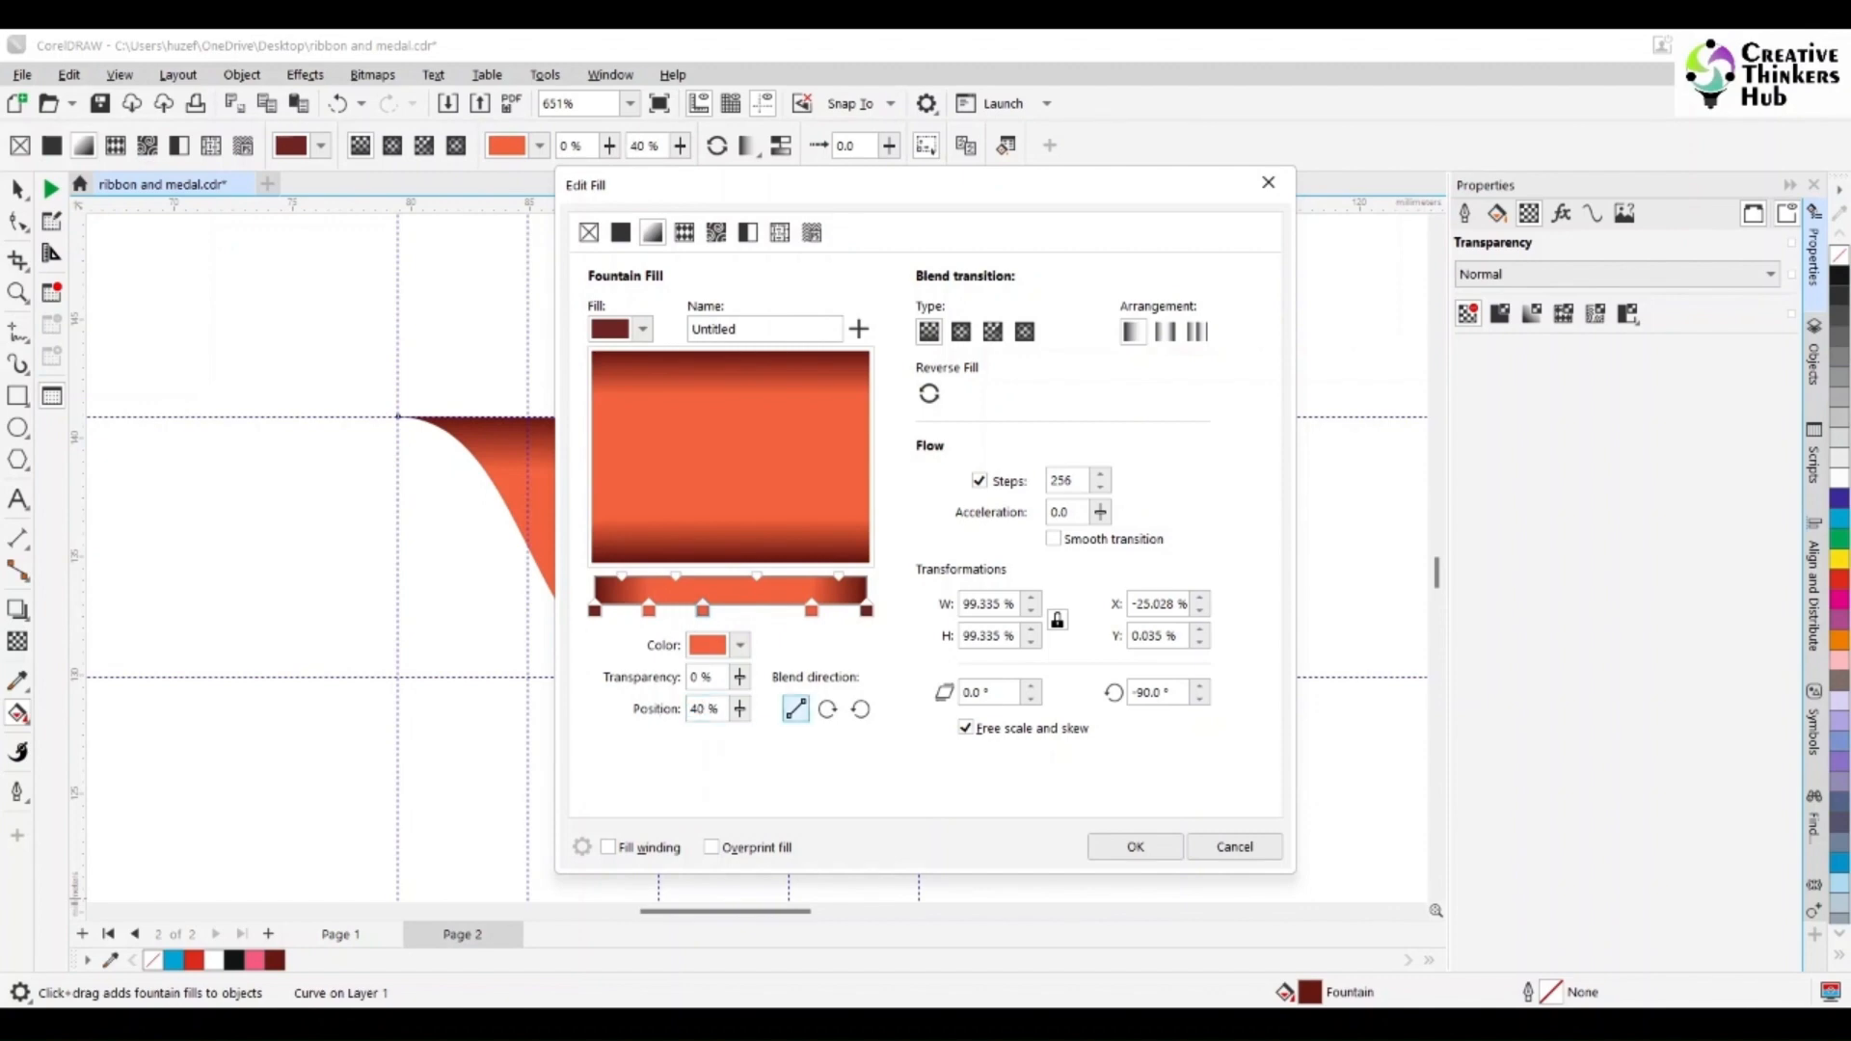
# - Set the color of the 40% gradient node to CMYK 30, 100, 100, 30
pyautogui.click(739, 645)
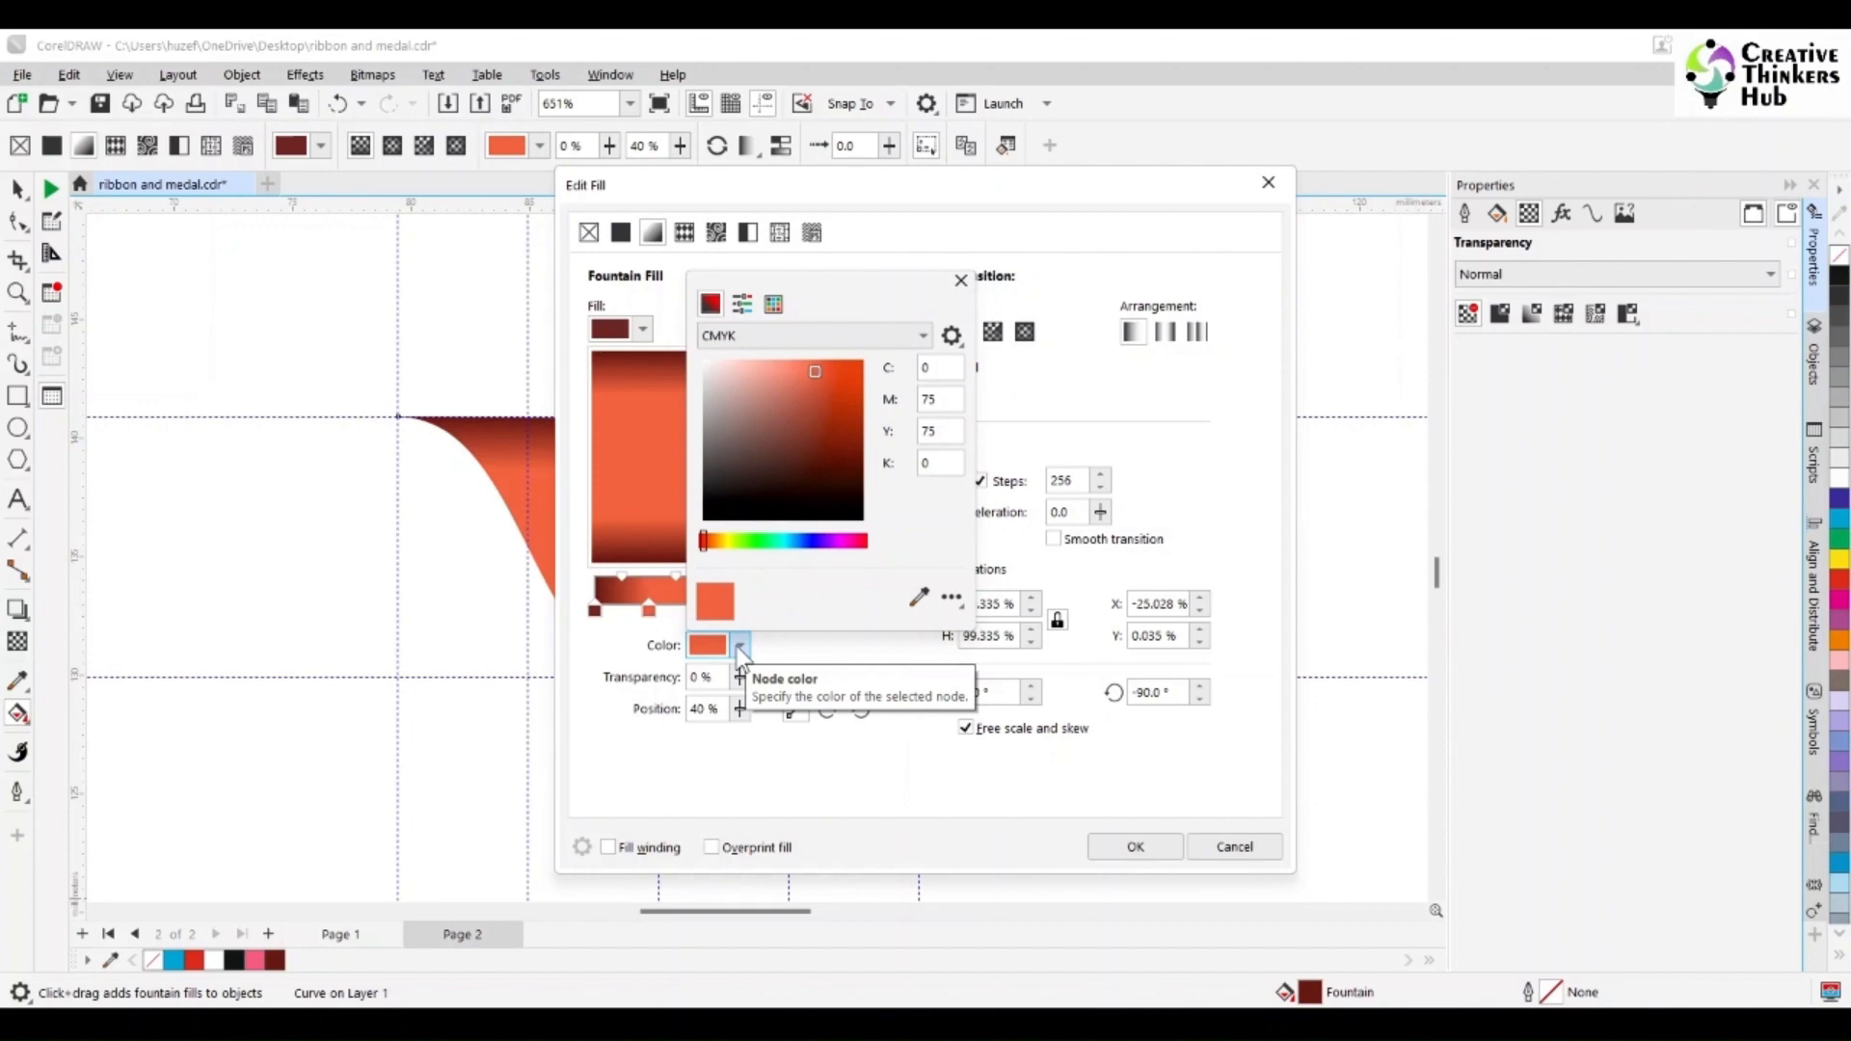
pyautogui.doubleClick(926, 367)
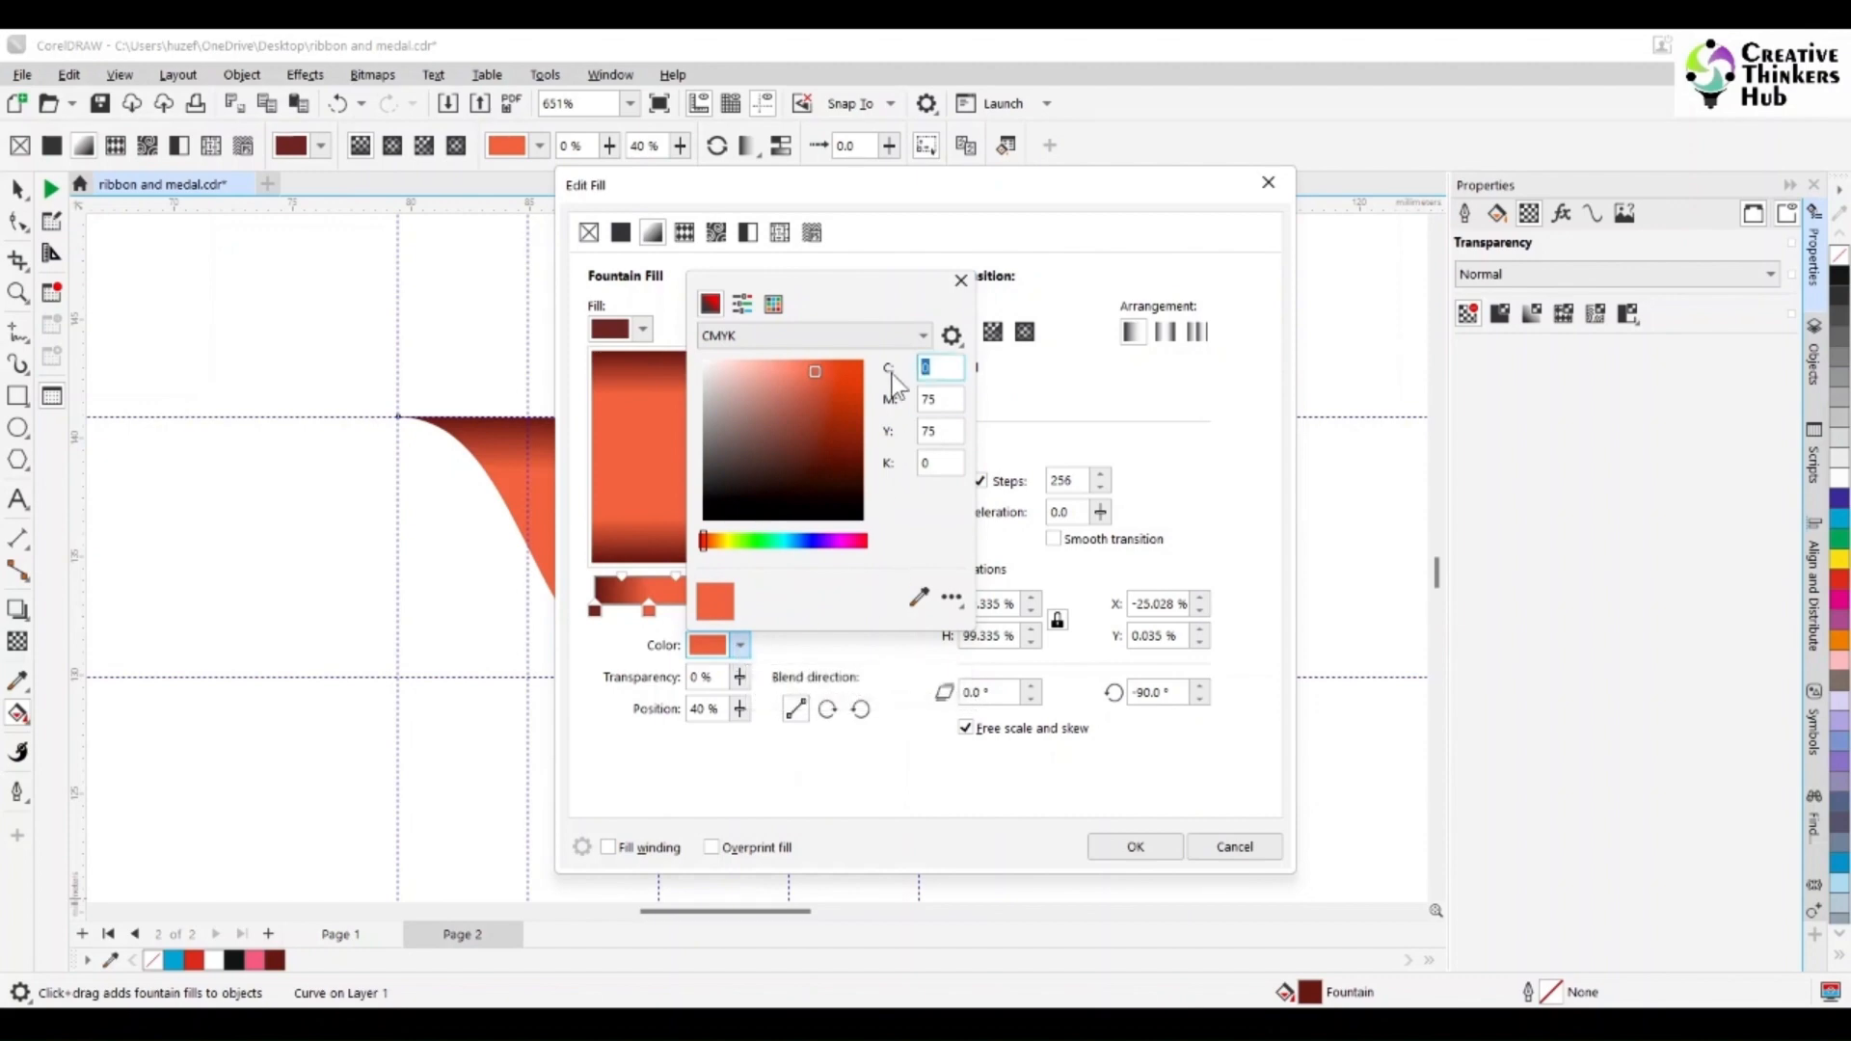
pyautogui.write('30')
pyautogui.press('Tab')
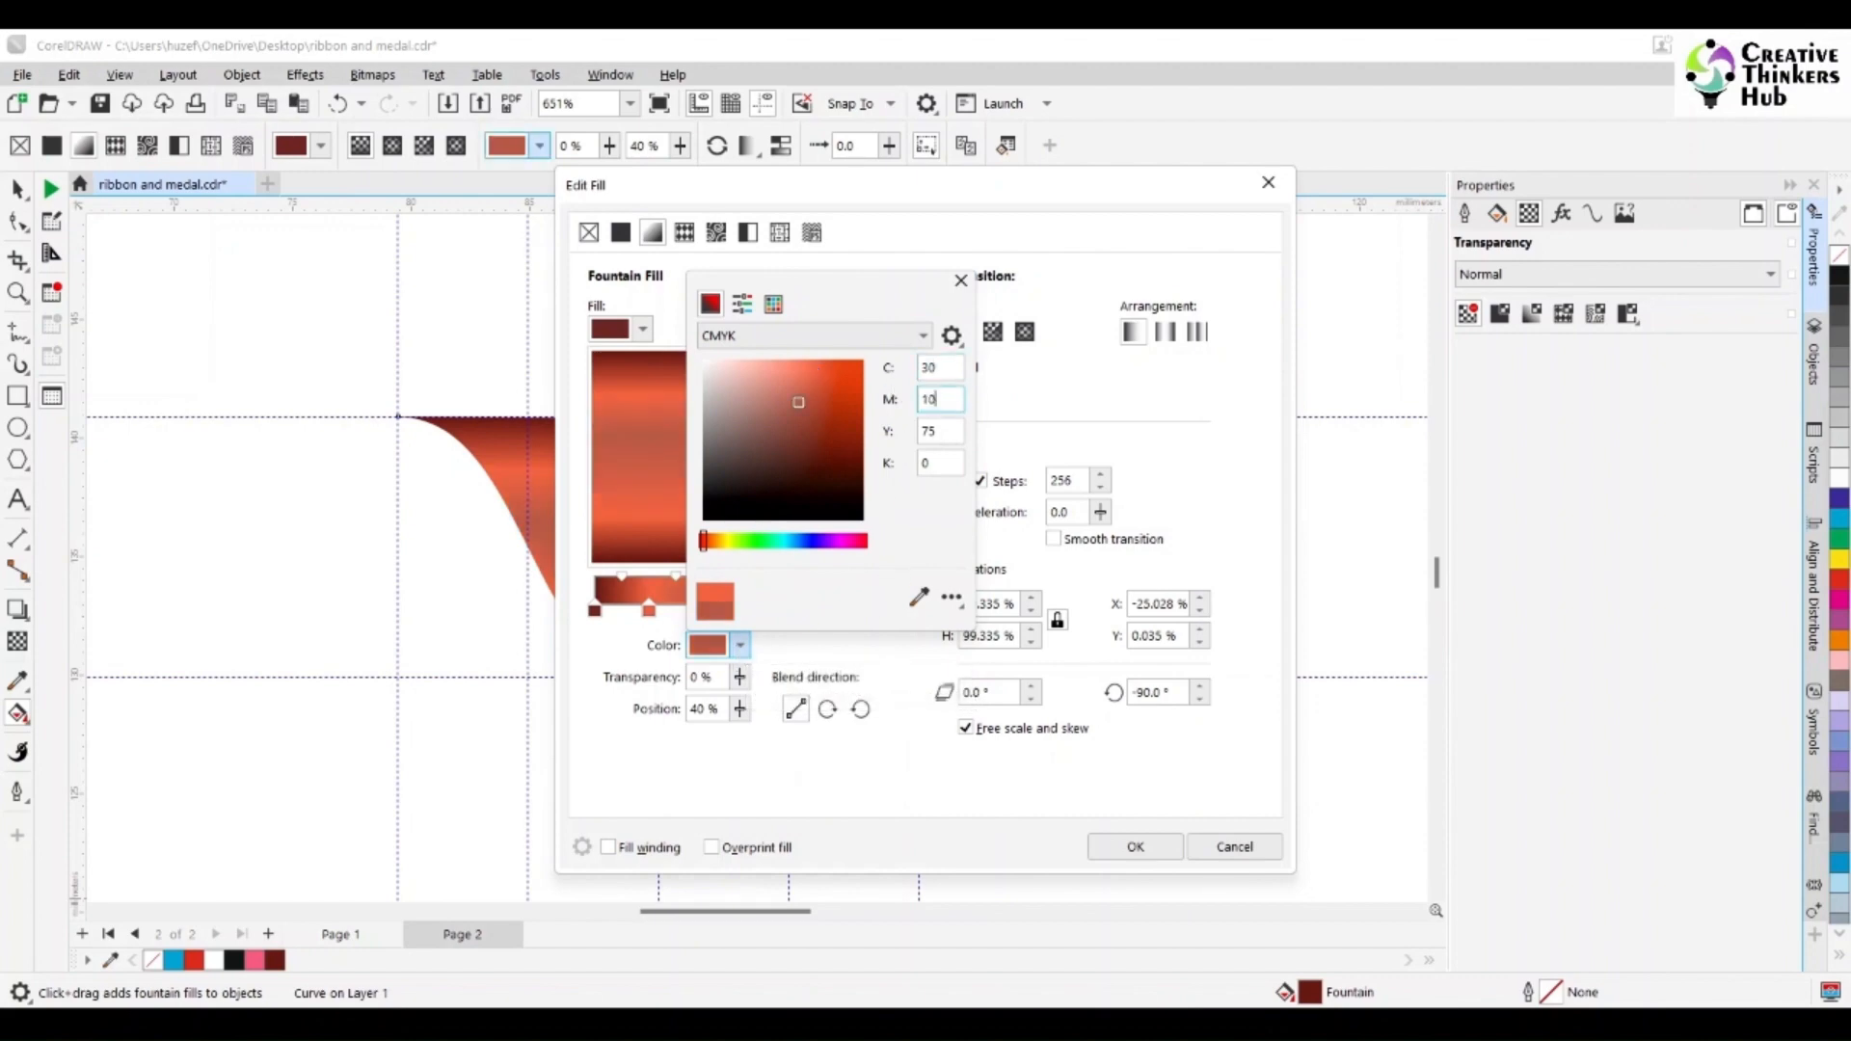
pyautogui.press('Tab')
pyautogui.write('1')
pyautogui.press('Tab')
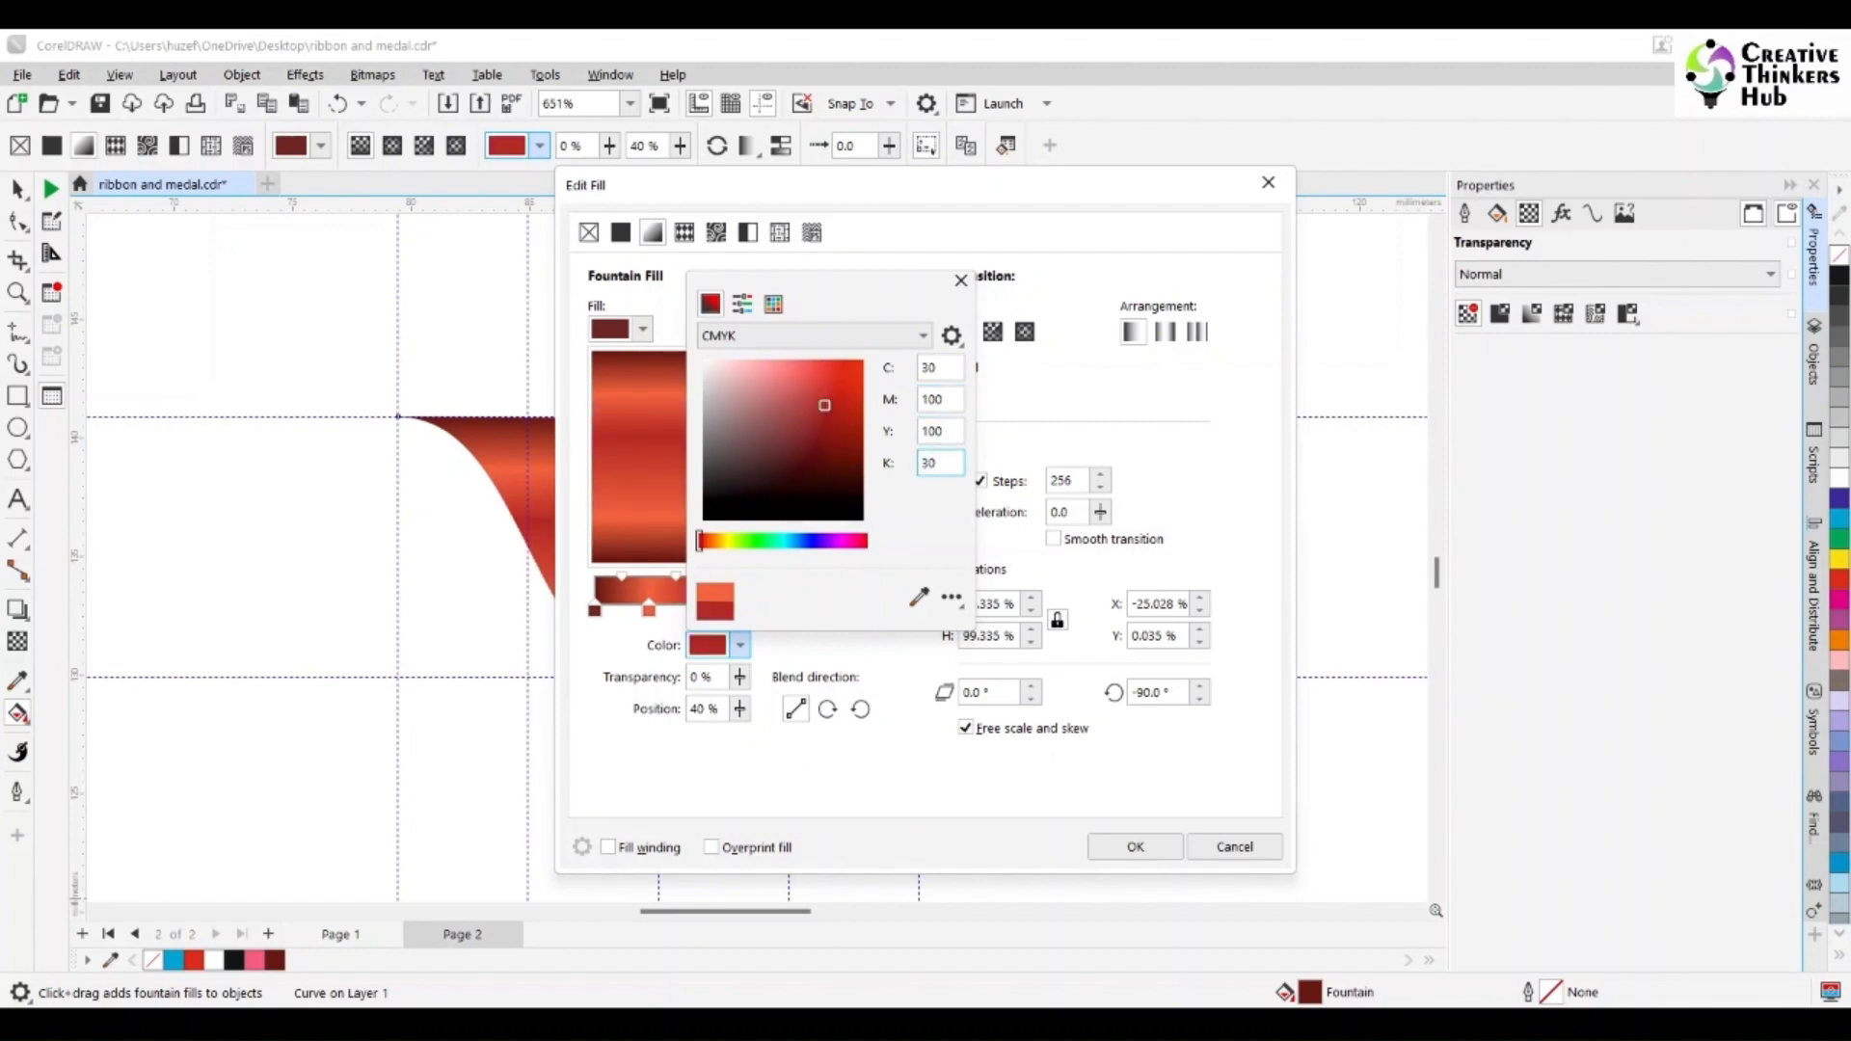
pyautogui.click(960, 279)
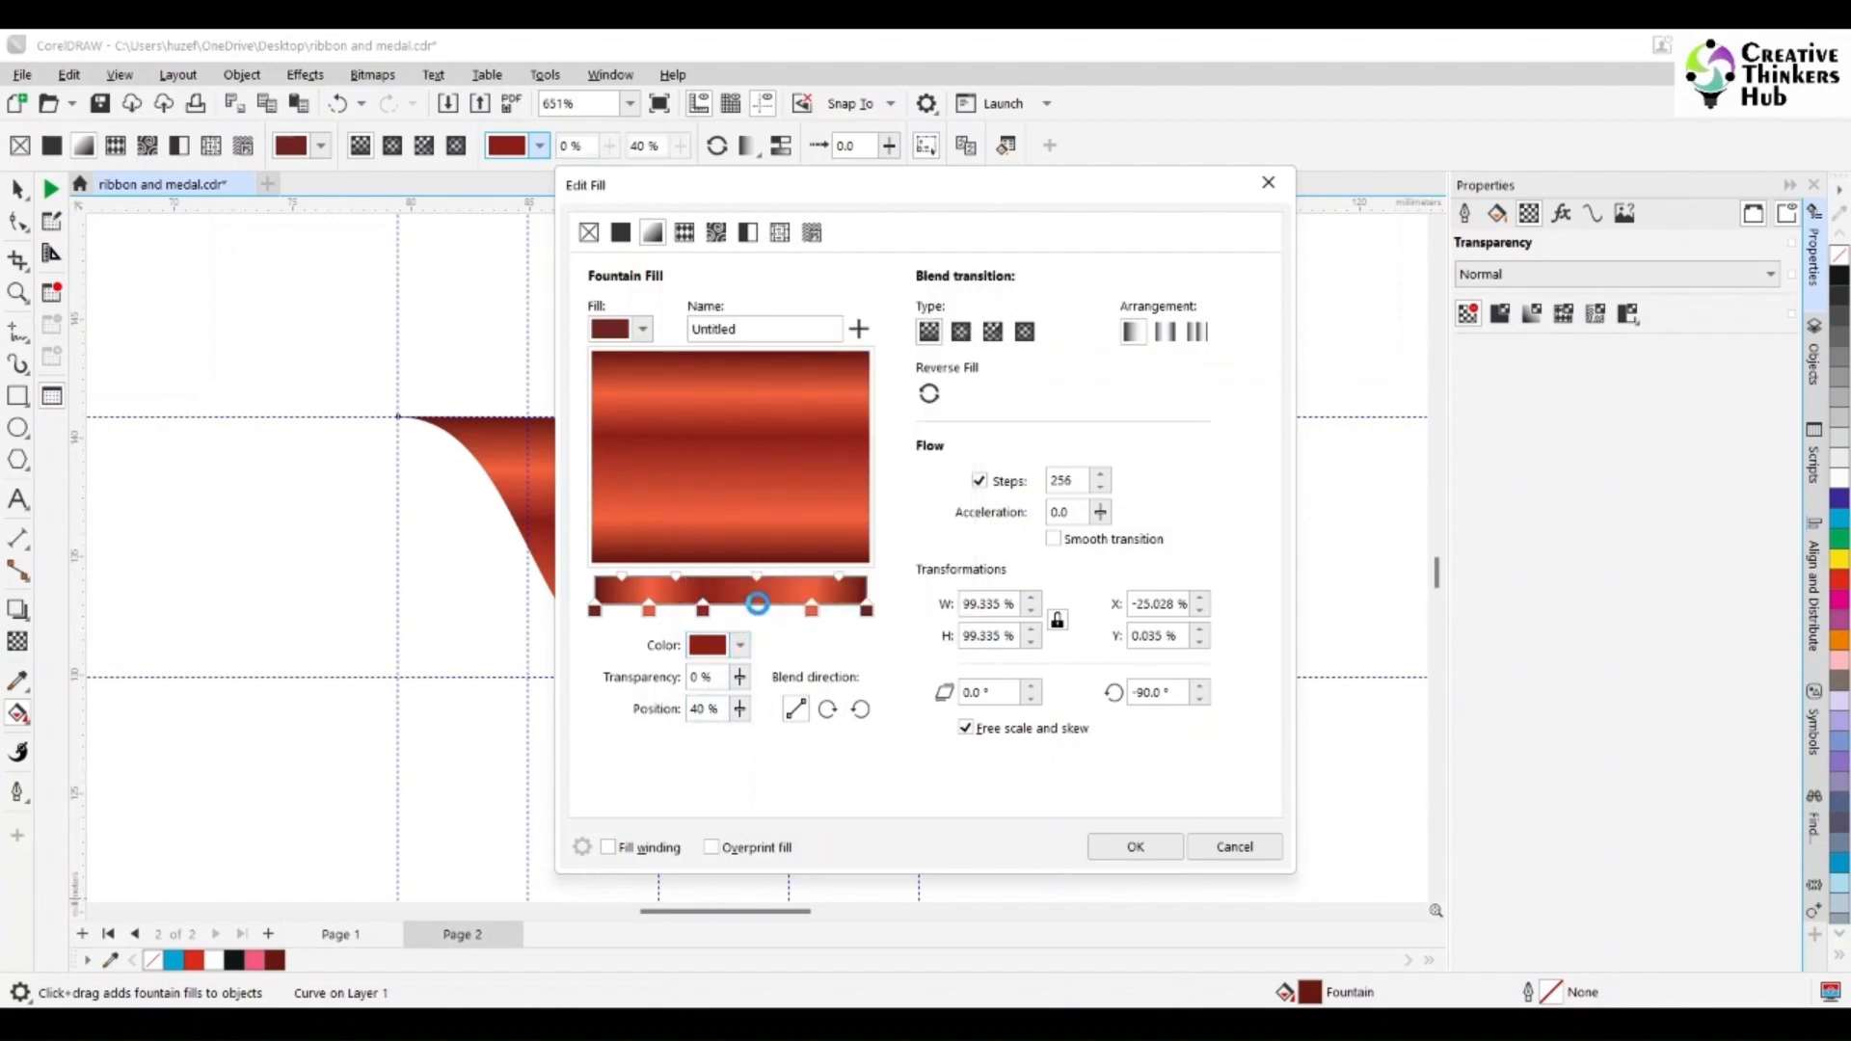
# - Add one more color node to the gradient at position 60%
pyautogui.doubleClick(752, 607)
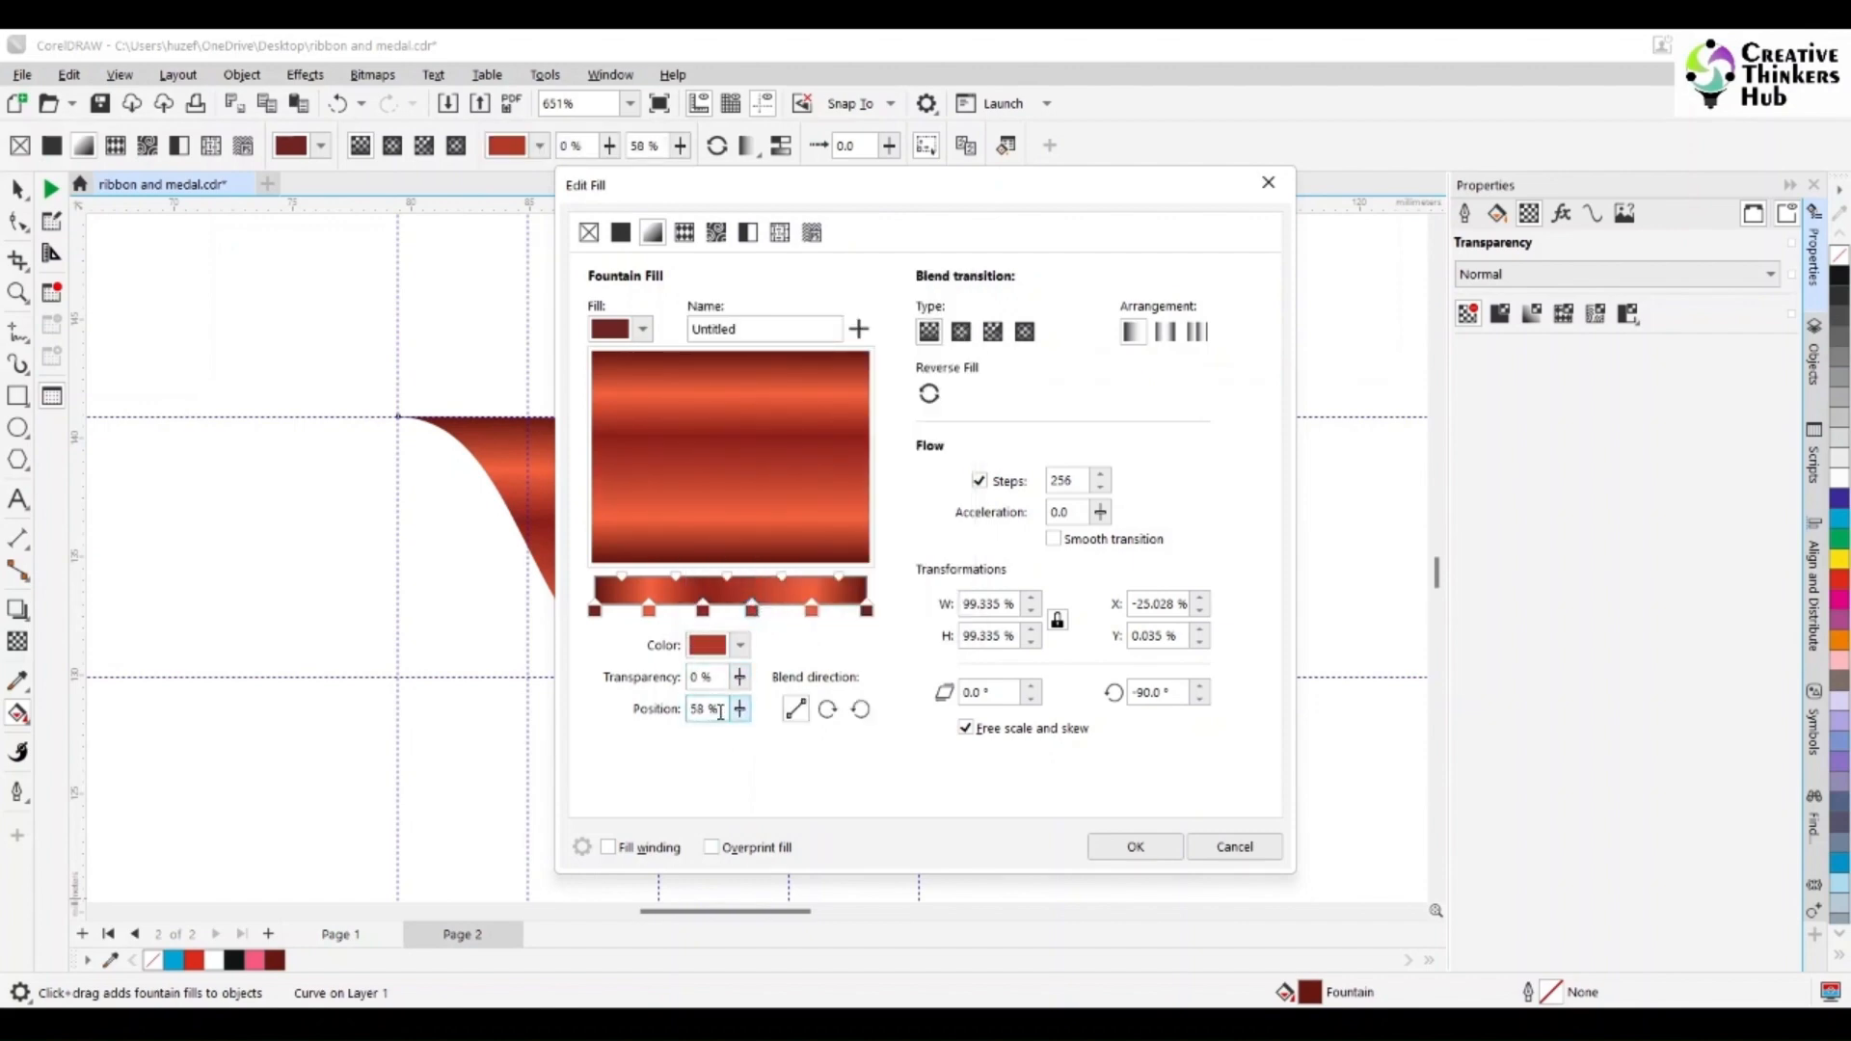
pyautogui.doubleClick(720, 712)
pyautogui.write('60')
pyautogui.press('Tab')
# - Set the color of the 60% gradient node to CMYK 20, 100, 100, 10 and apply the edited fountain fill
pyautogui.click(741, 643)
pyautogui.doubleClick(931, 367)
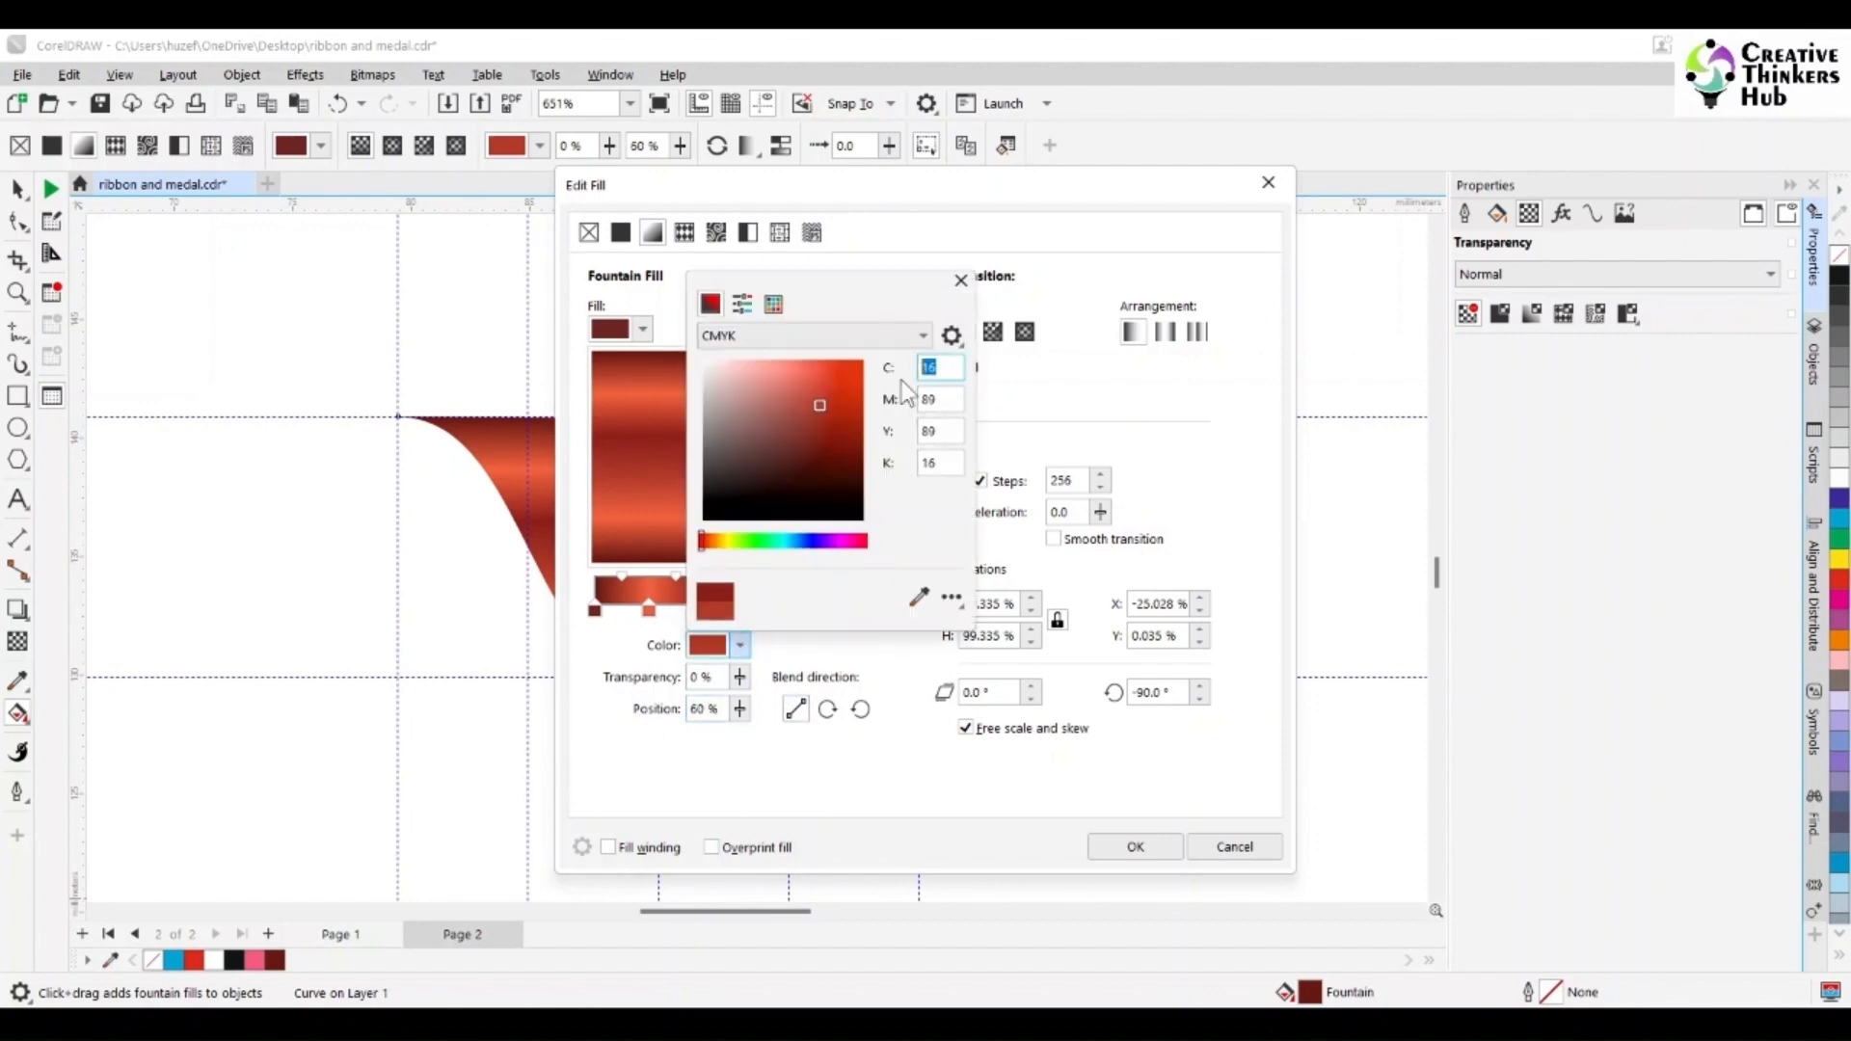
pyautogui.write('20')
pyautogui.press('Tab')
pyautogui.write('1')
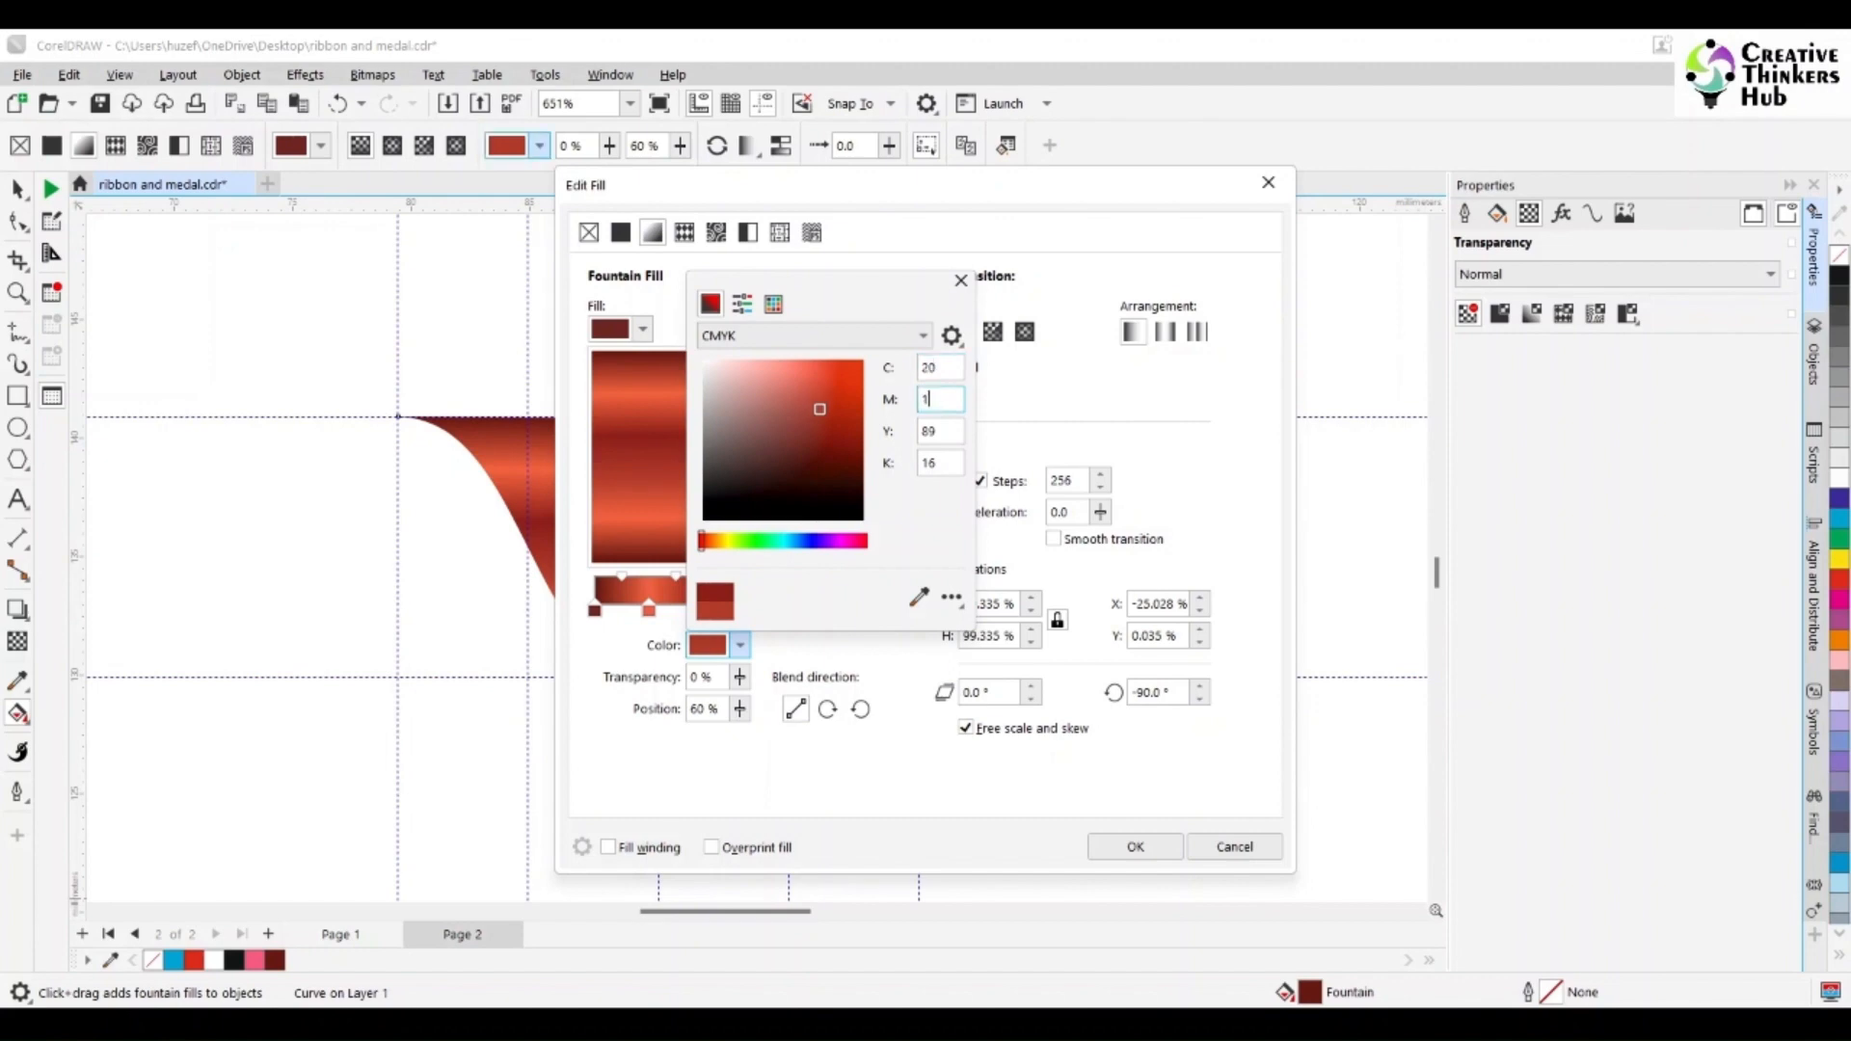
pyautogui.write('00')
pyautogui.press('Tab')
pyautogui.write('100')
pyautogui.press('Tab')
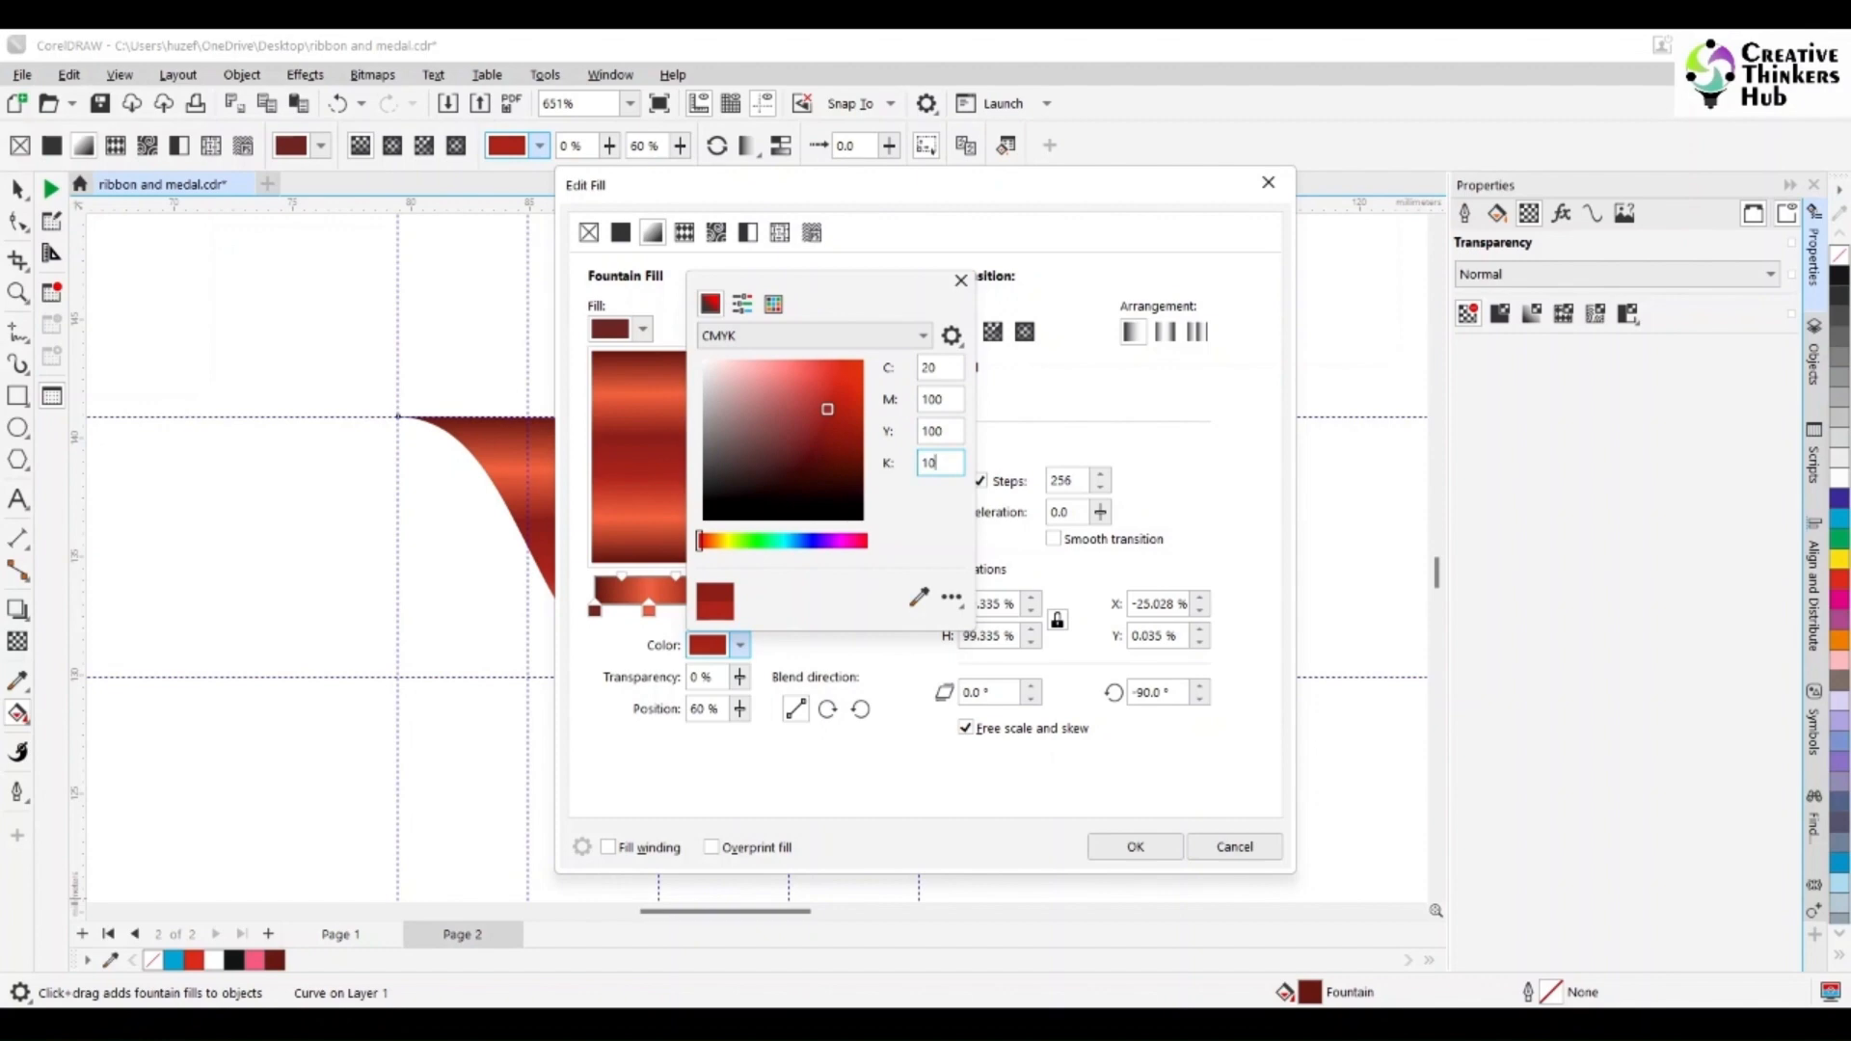
pyautogui.press('Return')
pyautogui.click(959, 280)
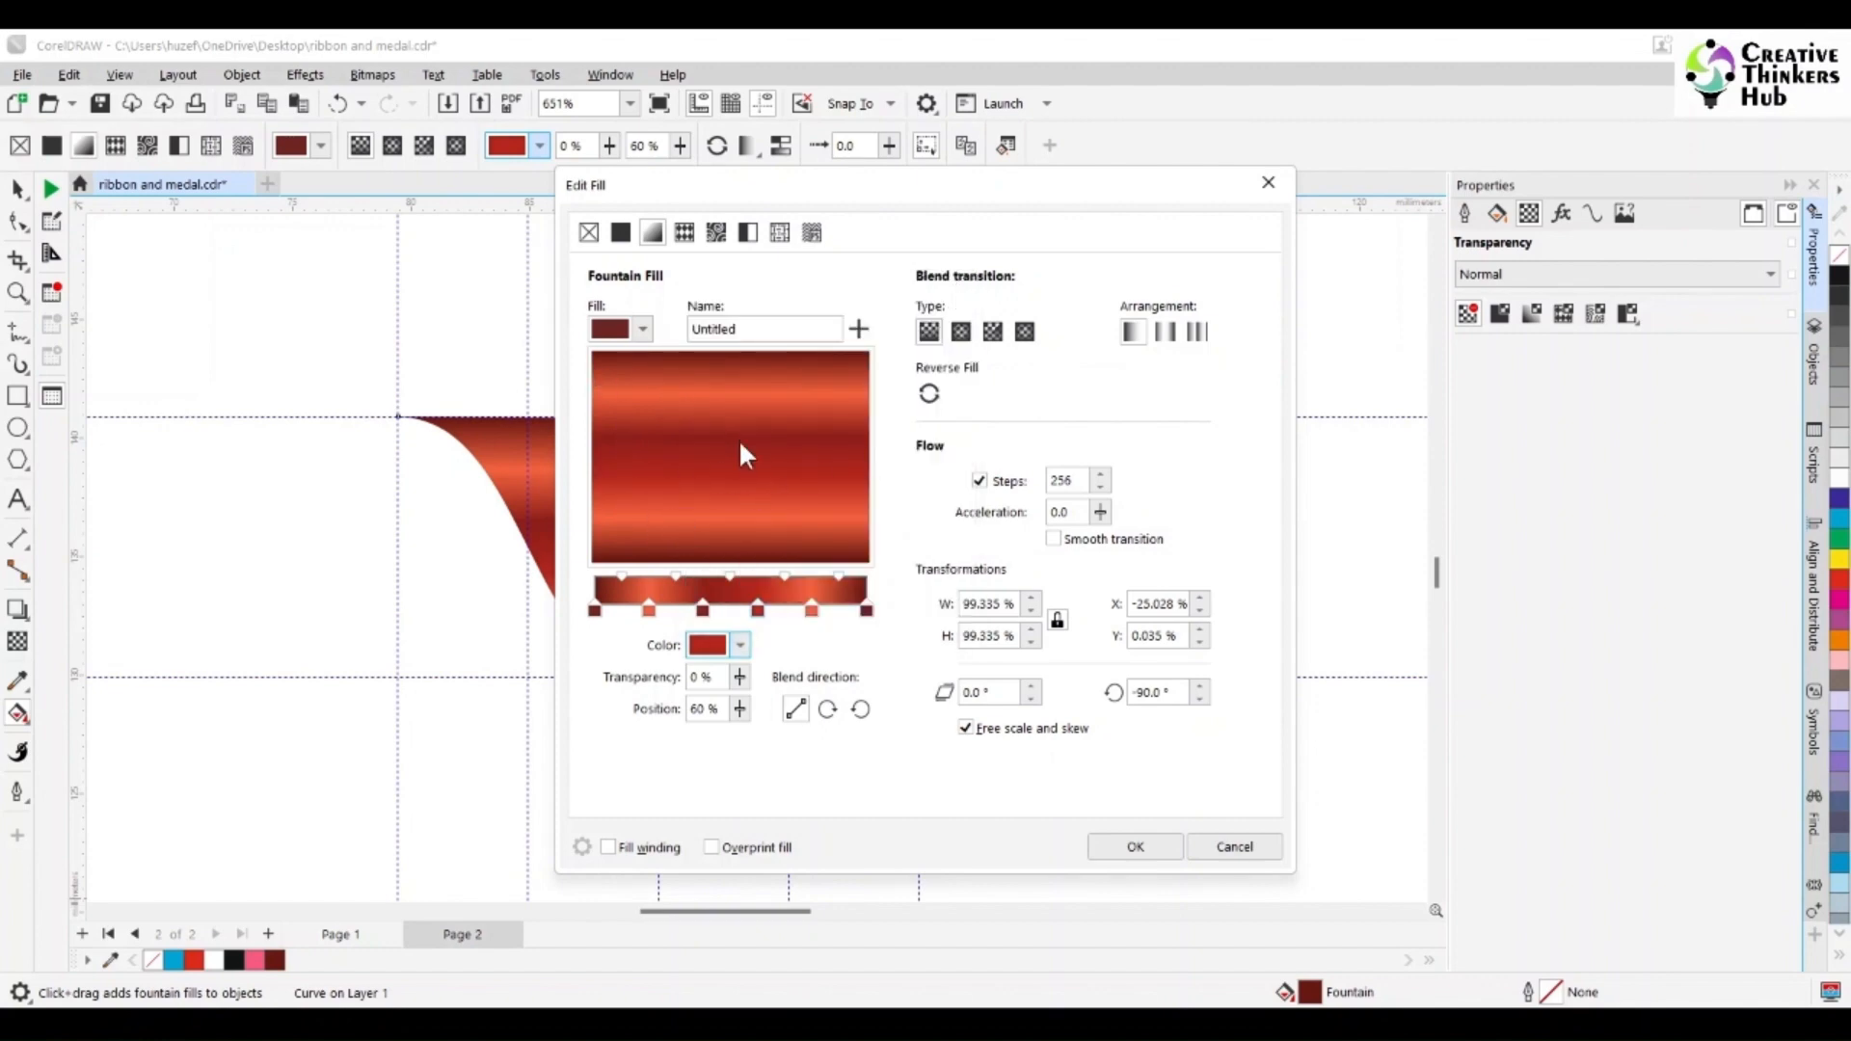
pyautogui.click(1135, 845)
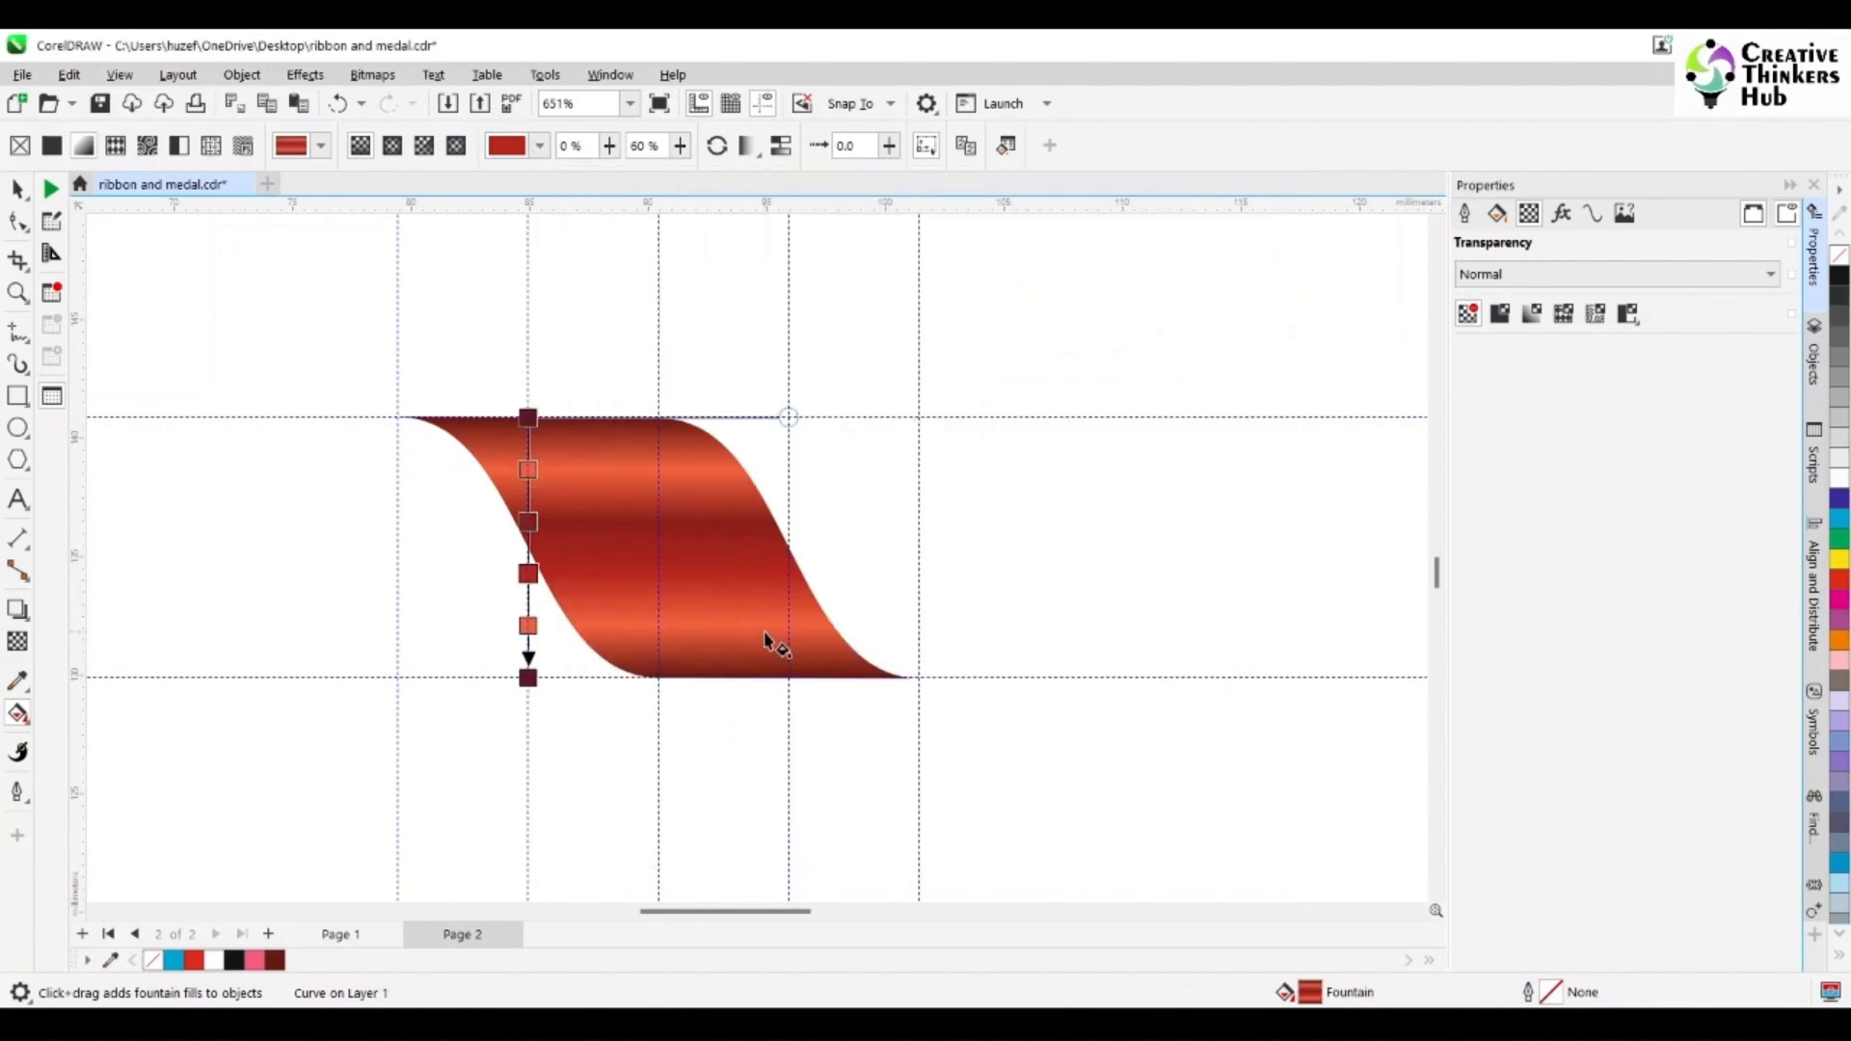
# - Move the upper-right node of the ribbon segment exactly onto the upper guideline so the top edge is level
pyautogui.click(18, 187)
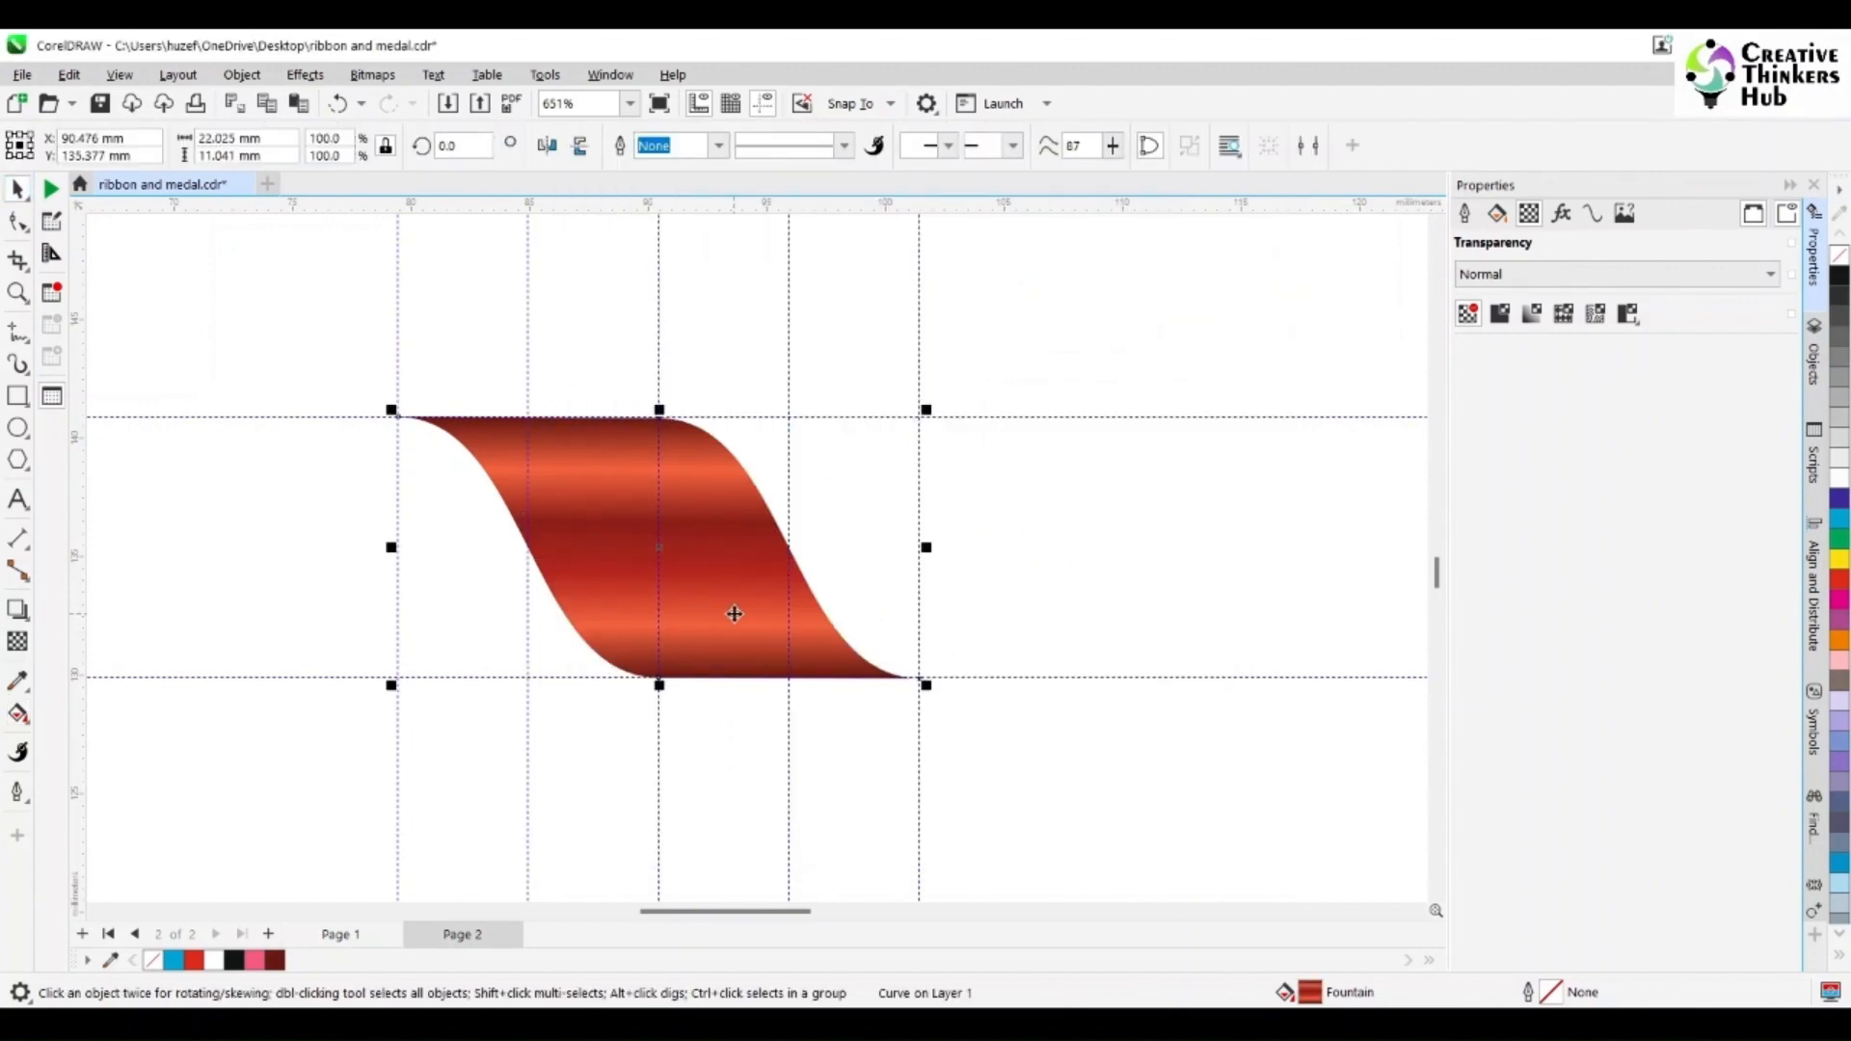
pyautogui.click(17, 293)
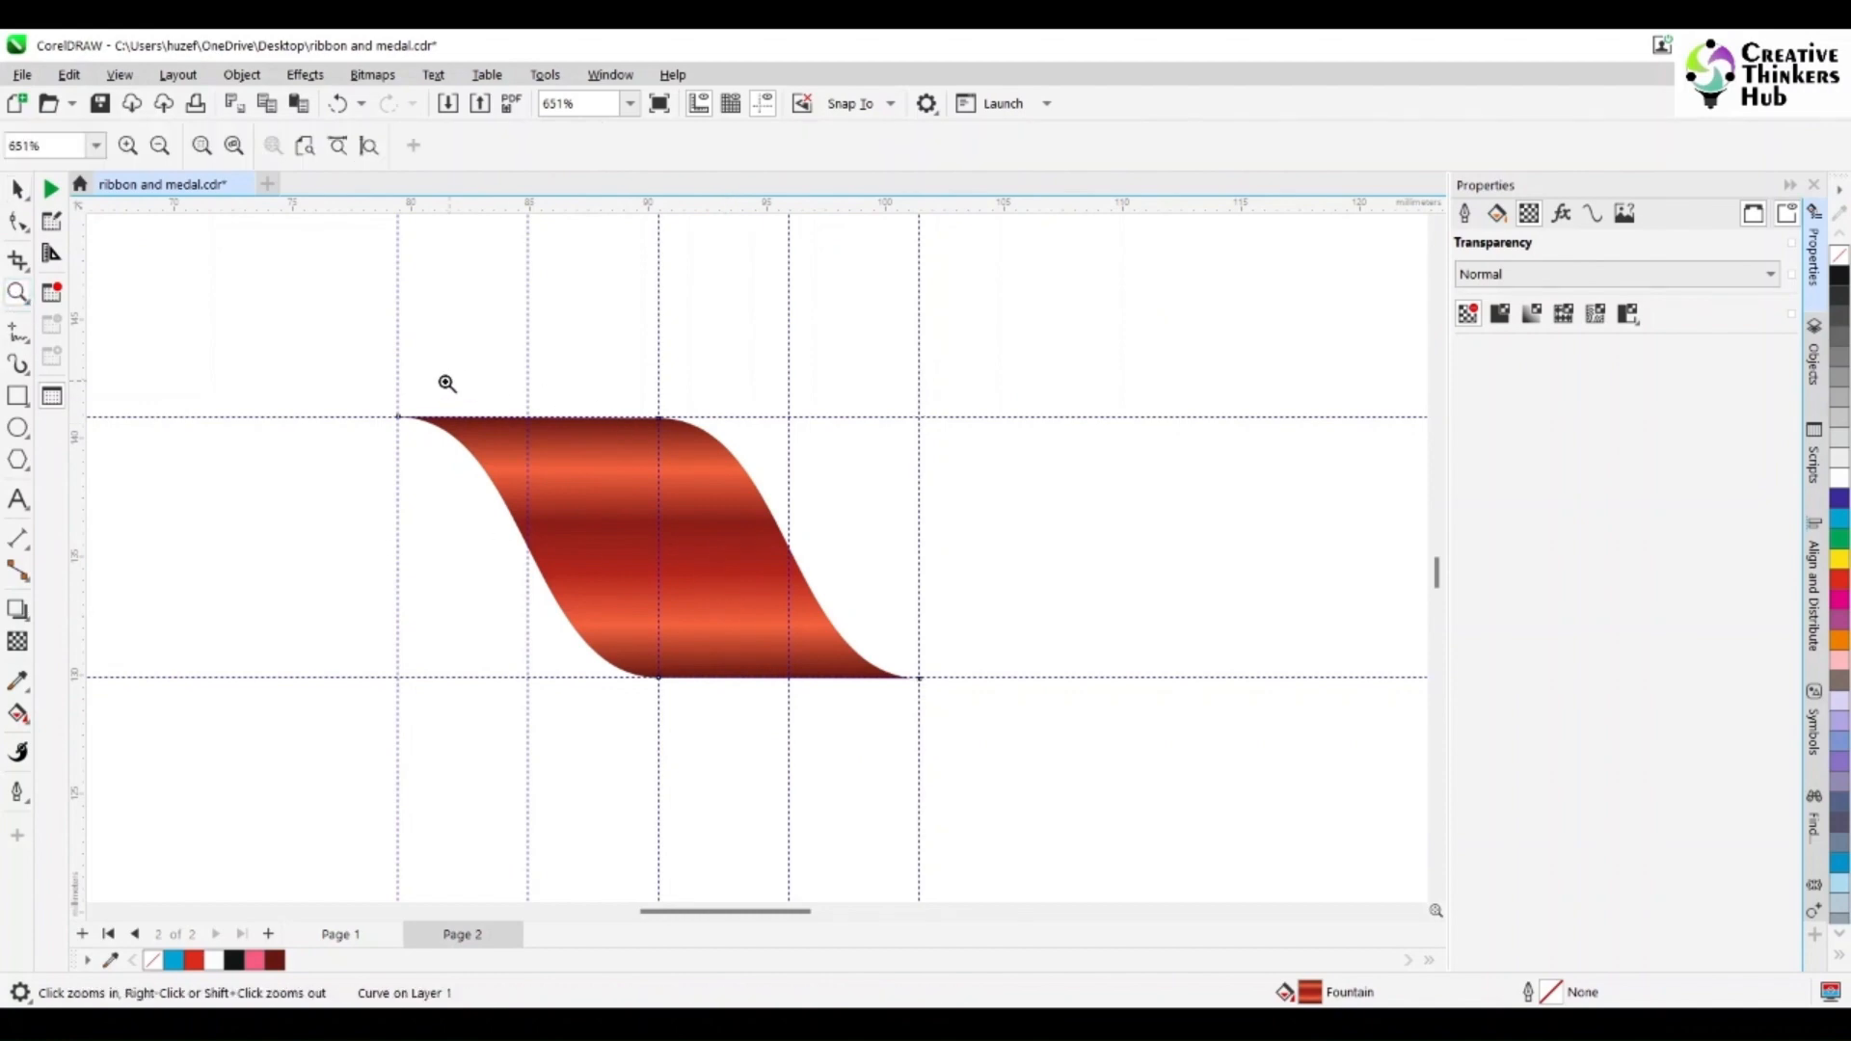
pyautogui.moveTo(374, 378); pyautogui.dragTo(482, 420)
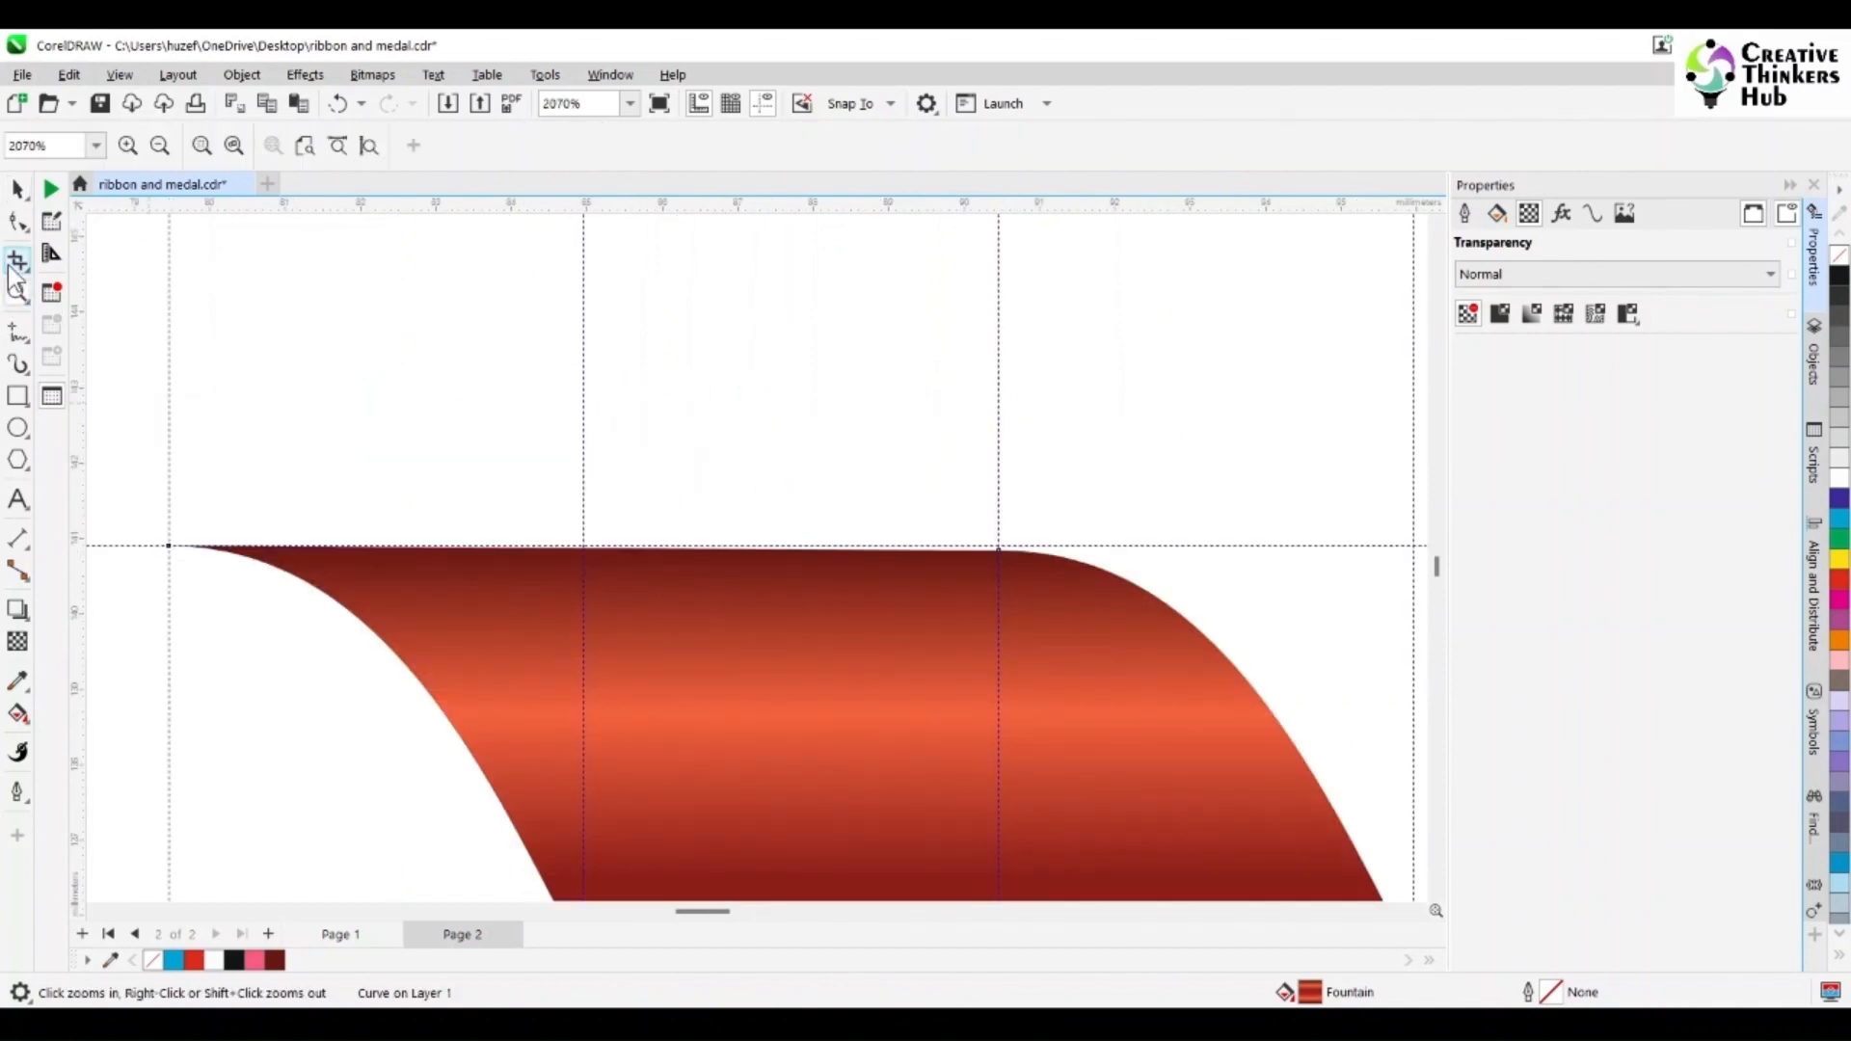
pyautogui.press('F10')
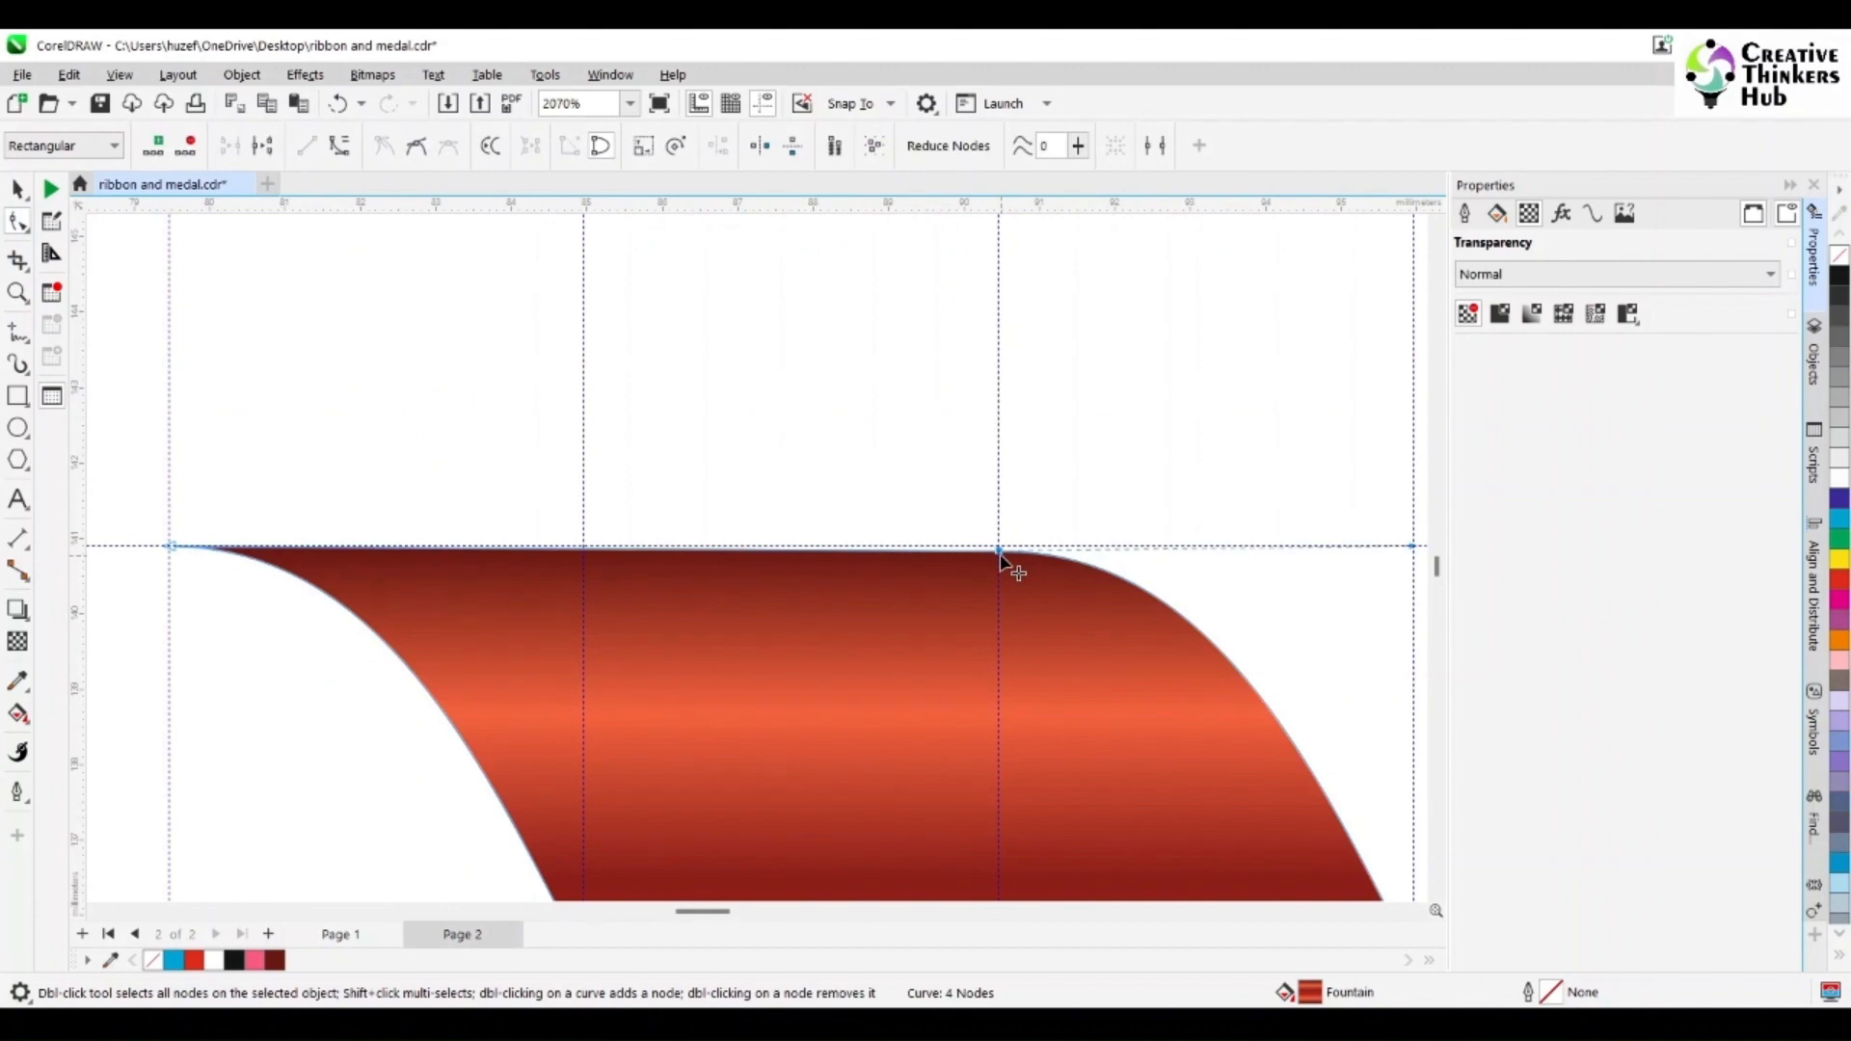
pyautogui.moveTo(999, 545); pyautogui.dragTo(1000, 548)
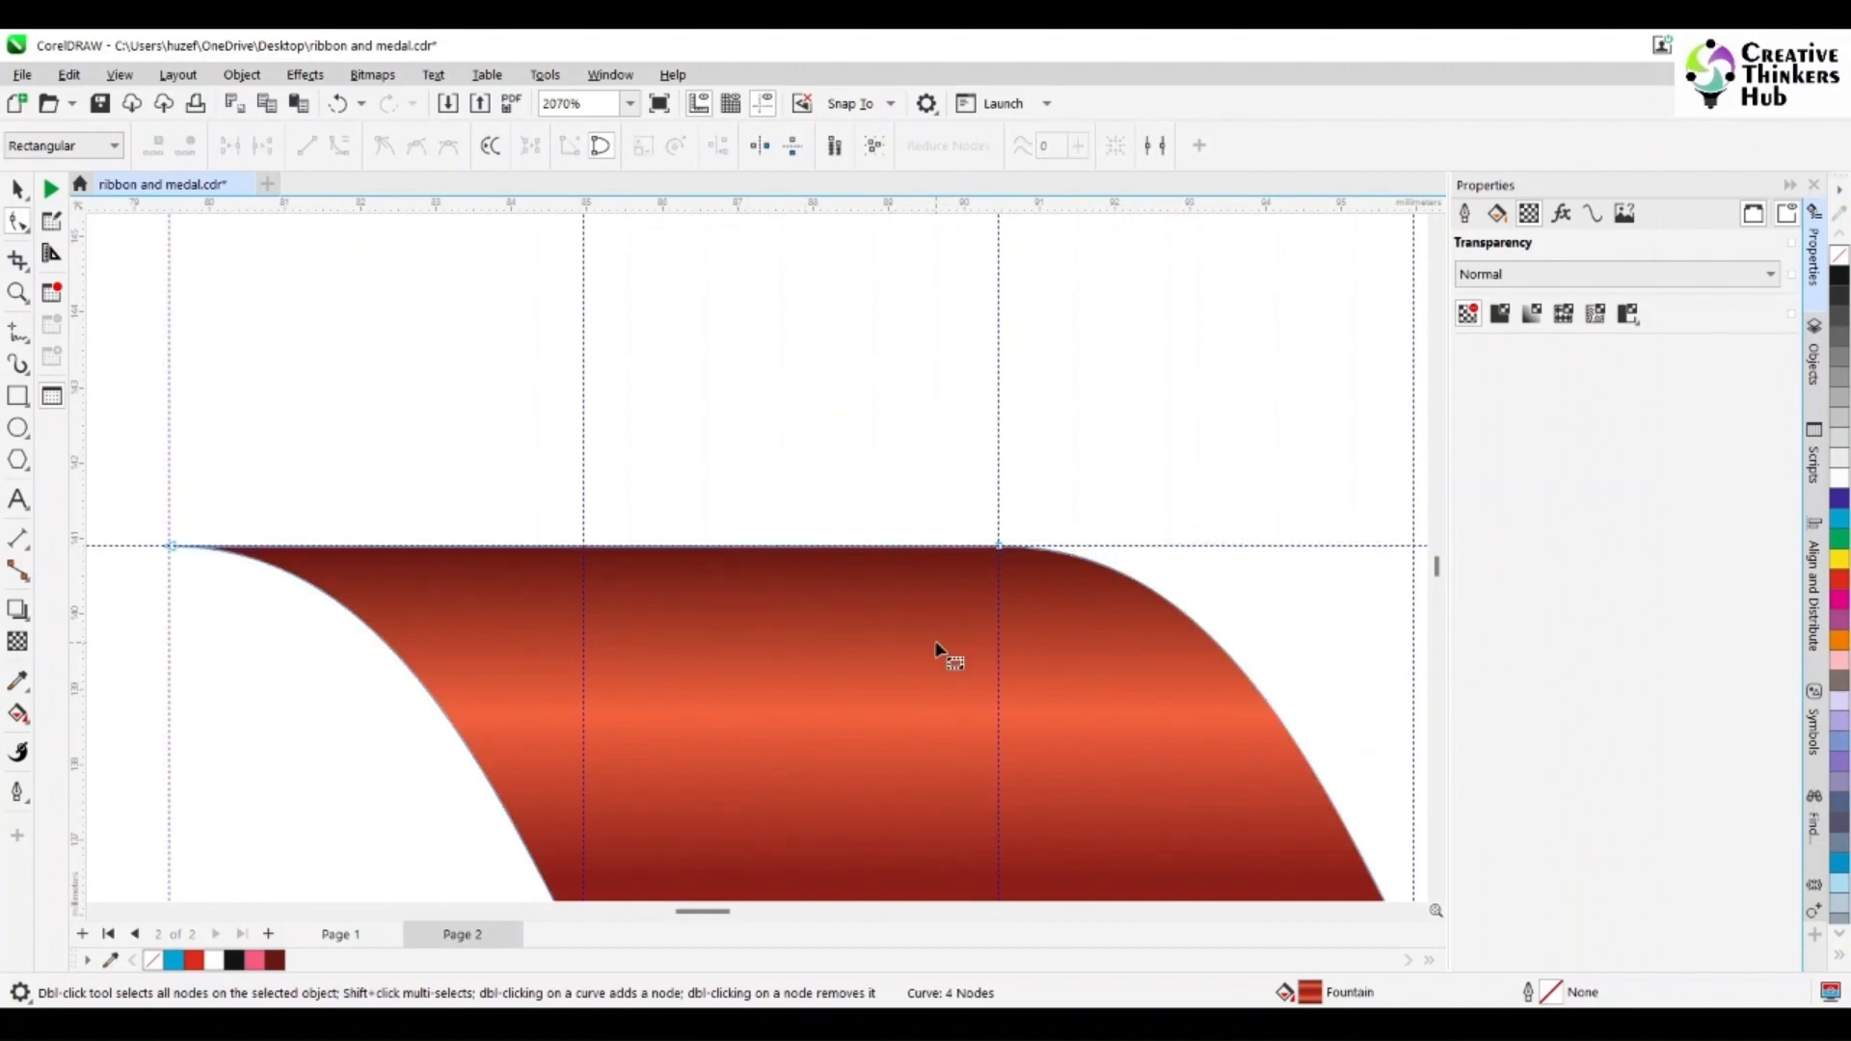
# - Move the lower-right tip node of the ribbon segment onto the intersection of the lower and outermost right guidelines
pyautogui.scroll(-5, 946, 665)
pyautogui.scroll(-3, 1437, 904)
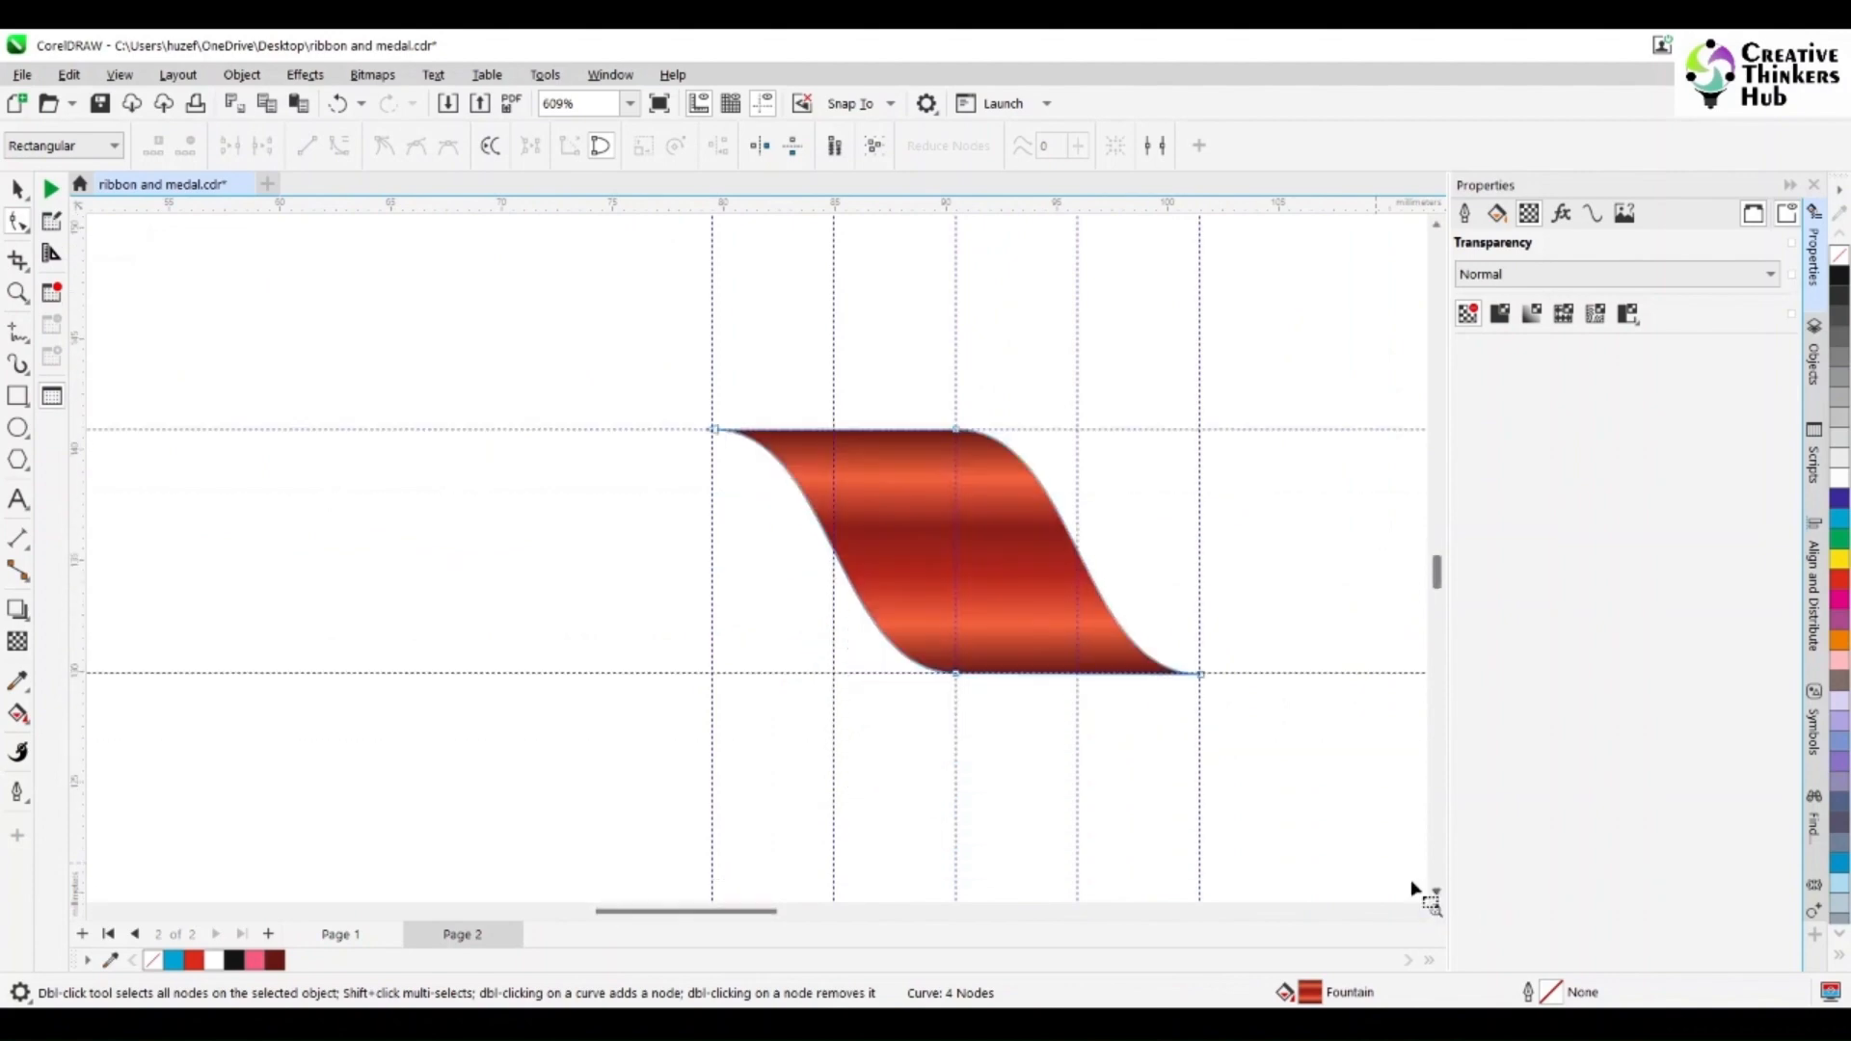
pyautogui.press('z')
pyautogui.moveTo(942, 663); pyautogui.dragTo(1218, 685)
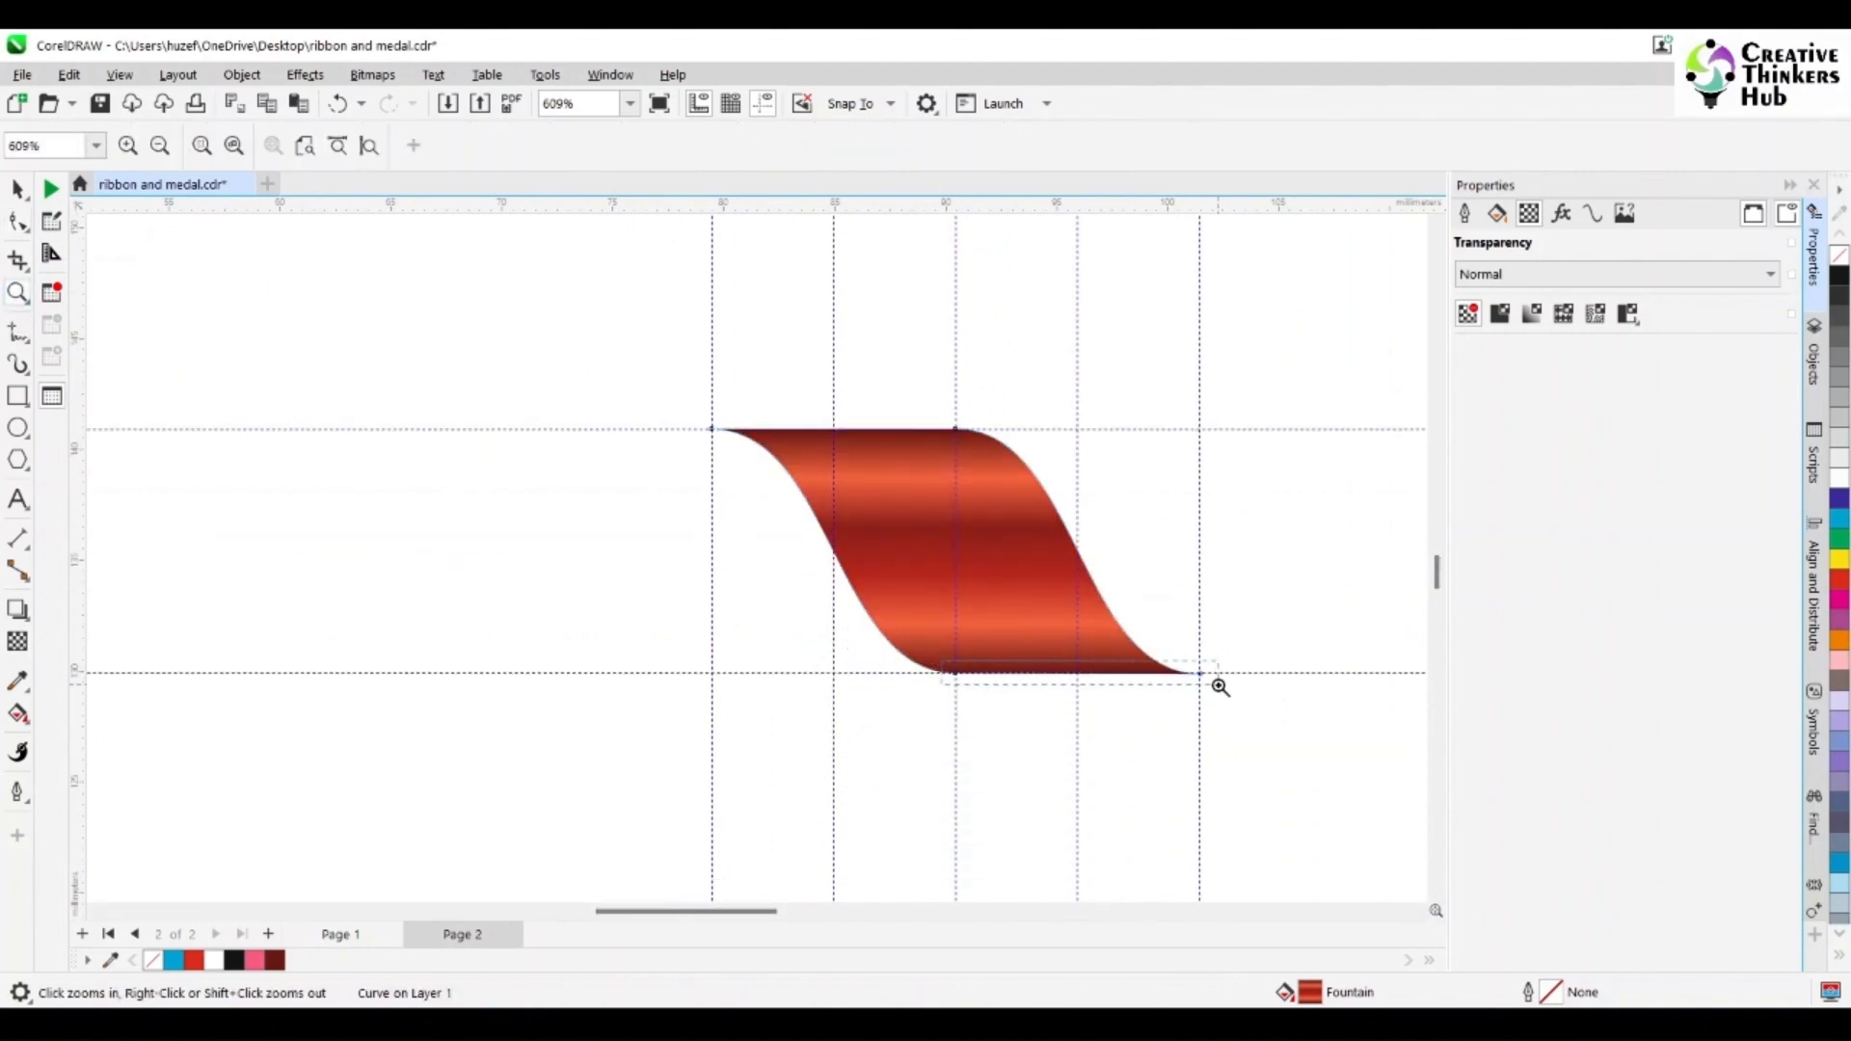
pyautogui.click(28, 236)
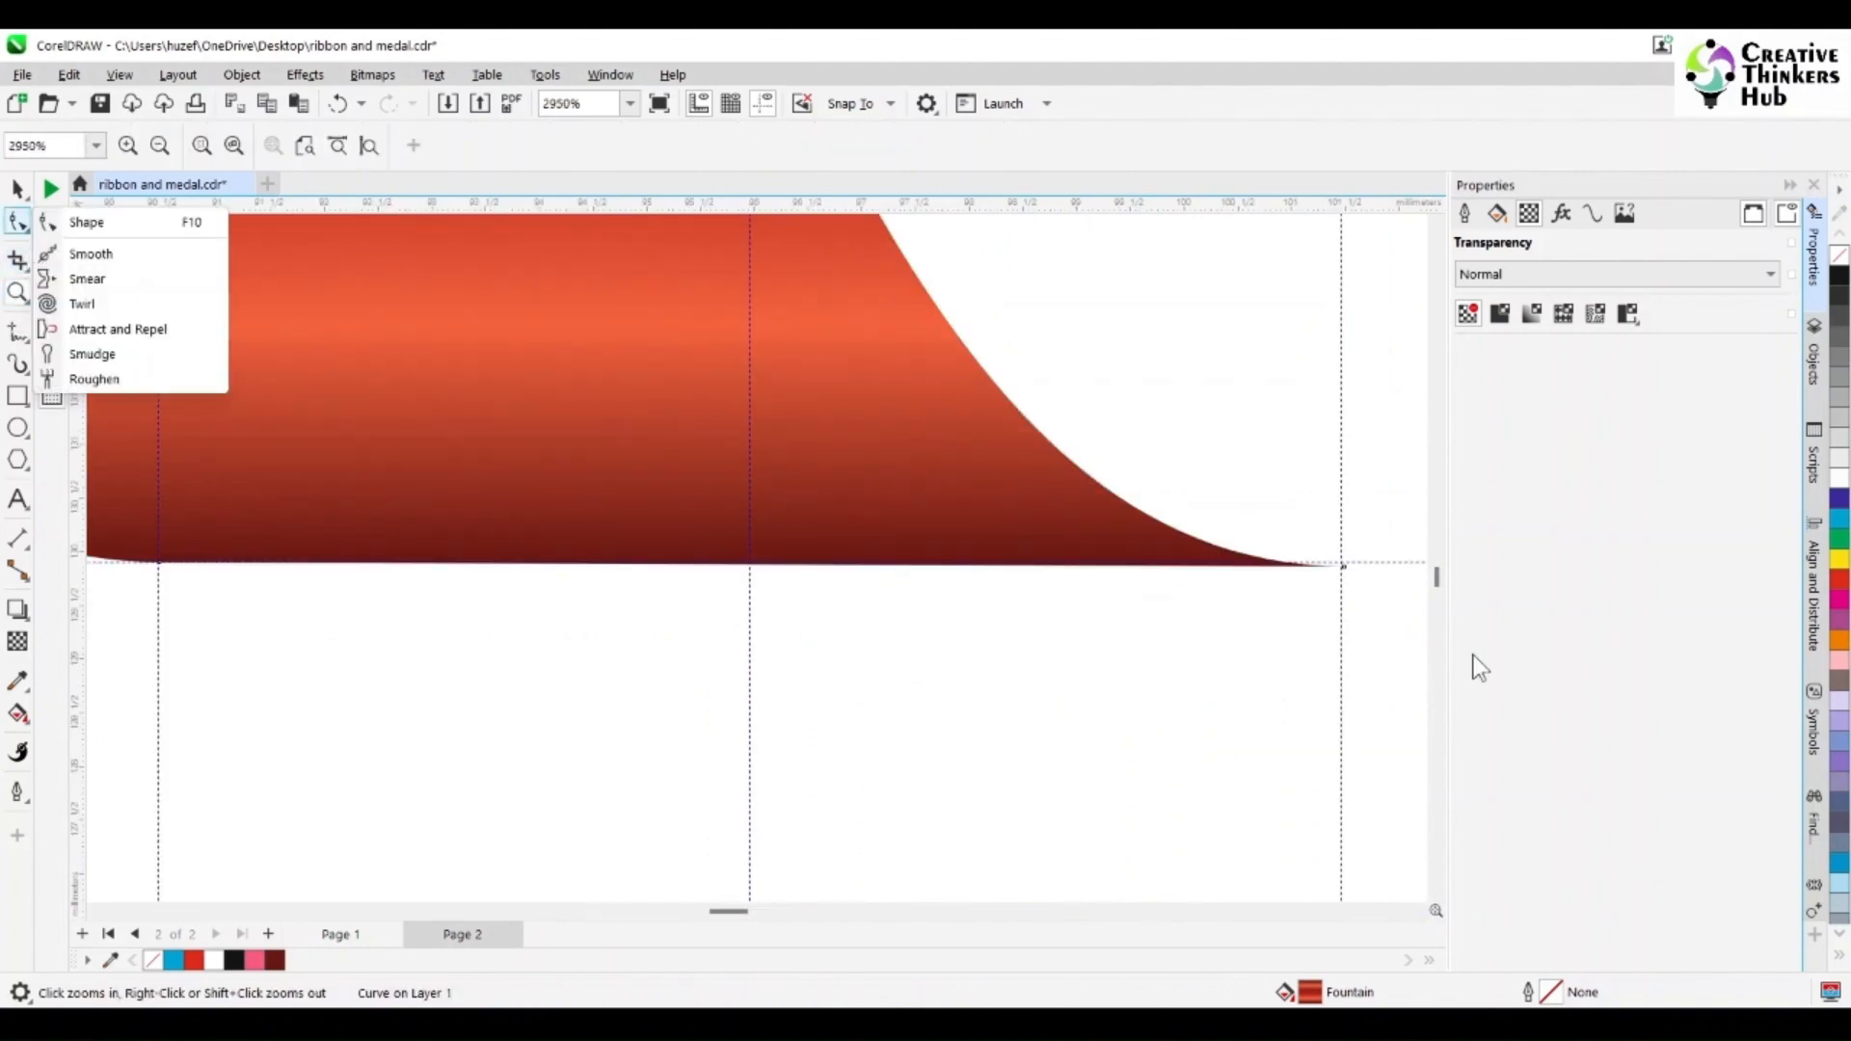
pyautogui.click(83, 229)
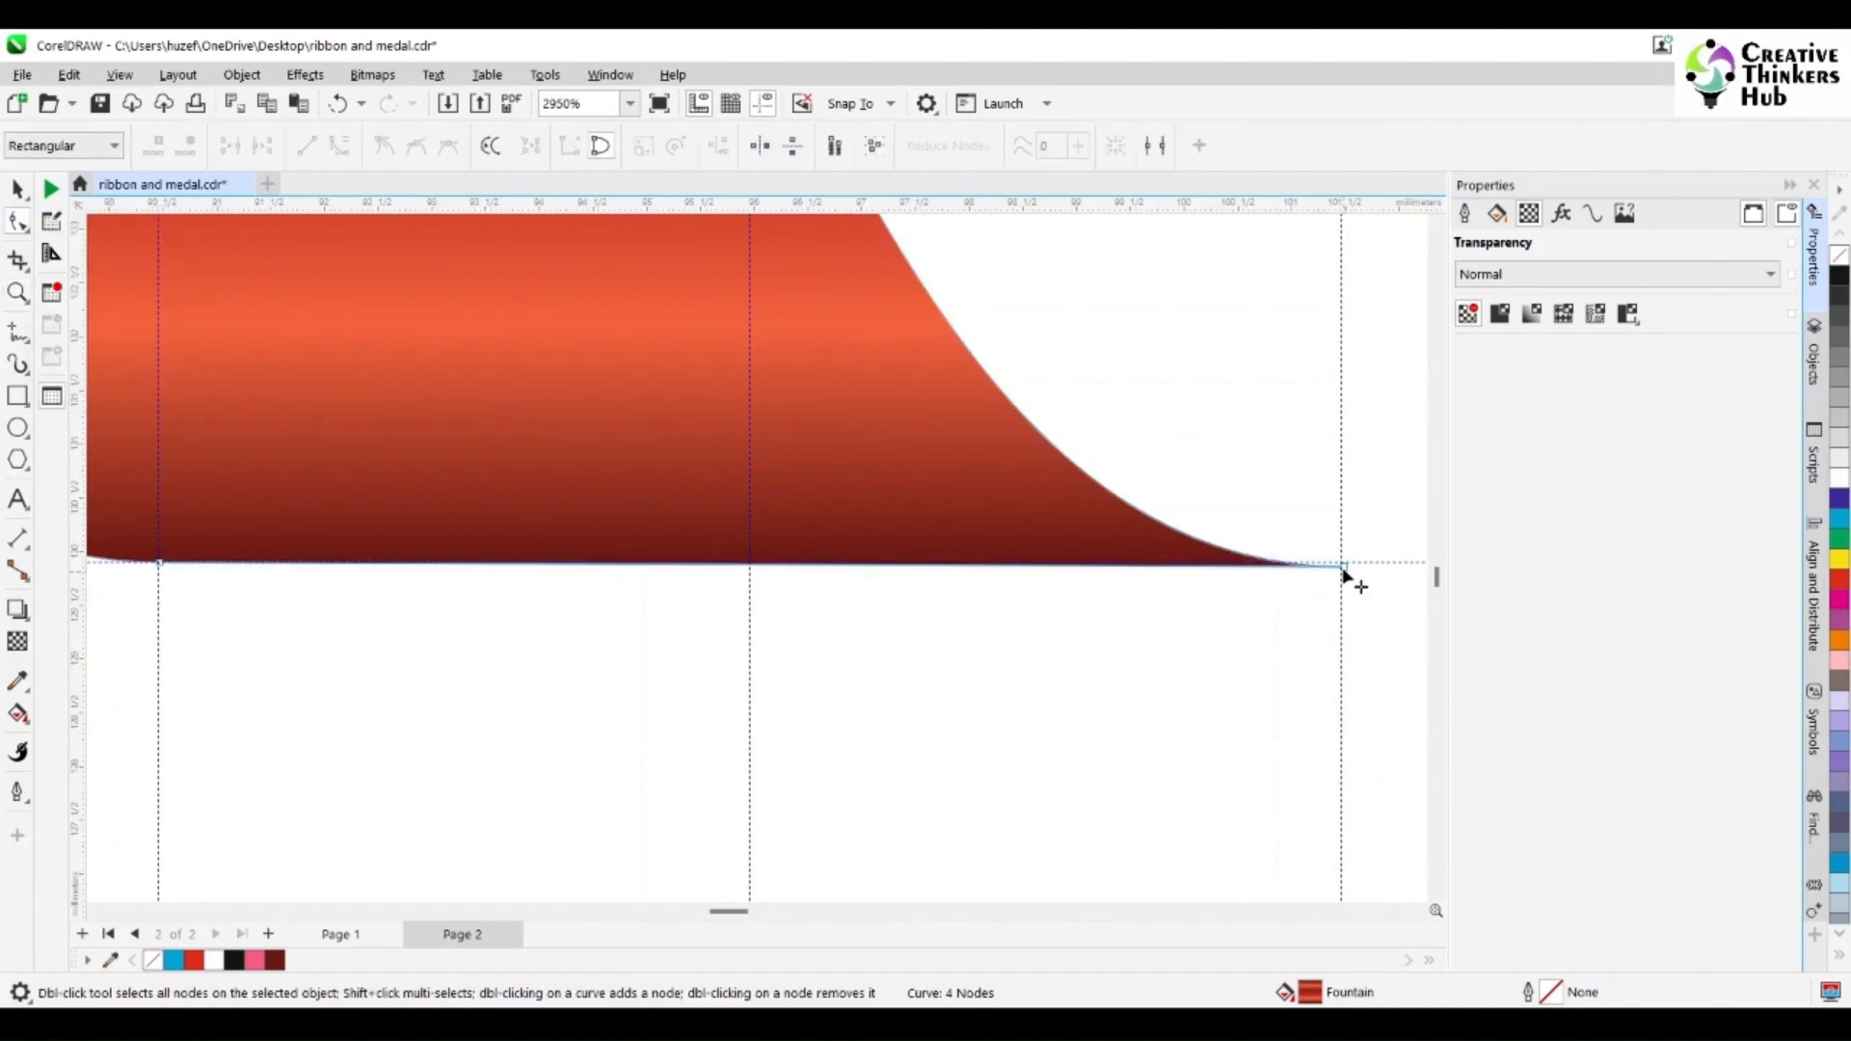
pyautogui.moveTo(1344, 567); pyautogui.dragTo(1347, 574)
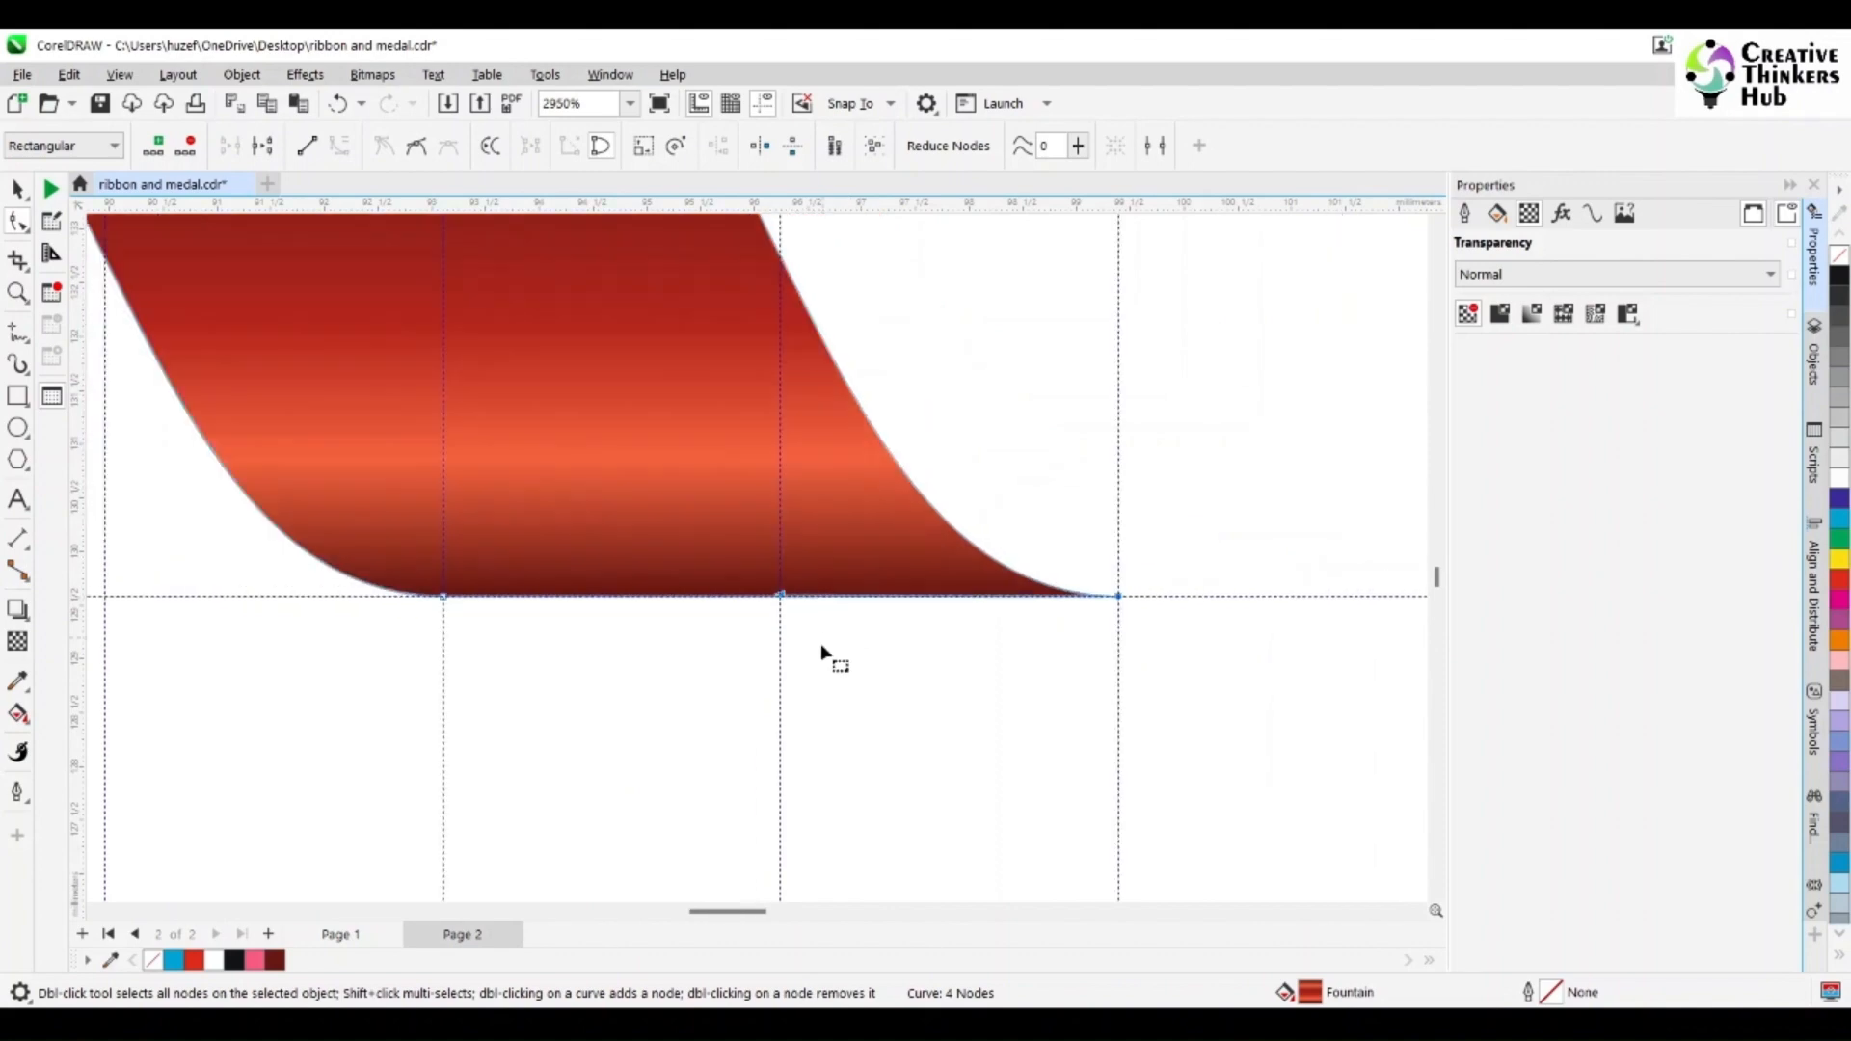
pyautogui.scroll(-5, 824, 656)
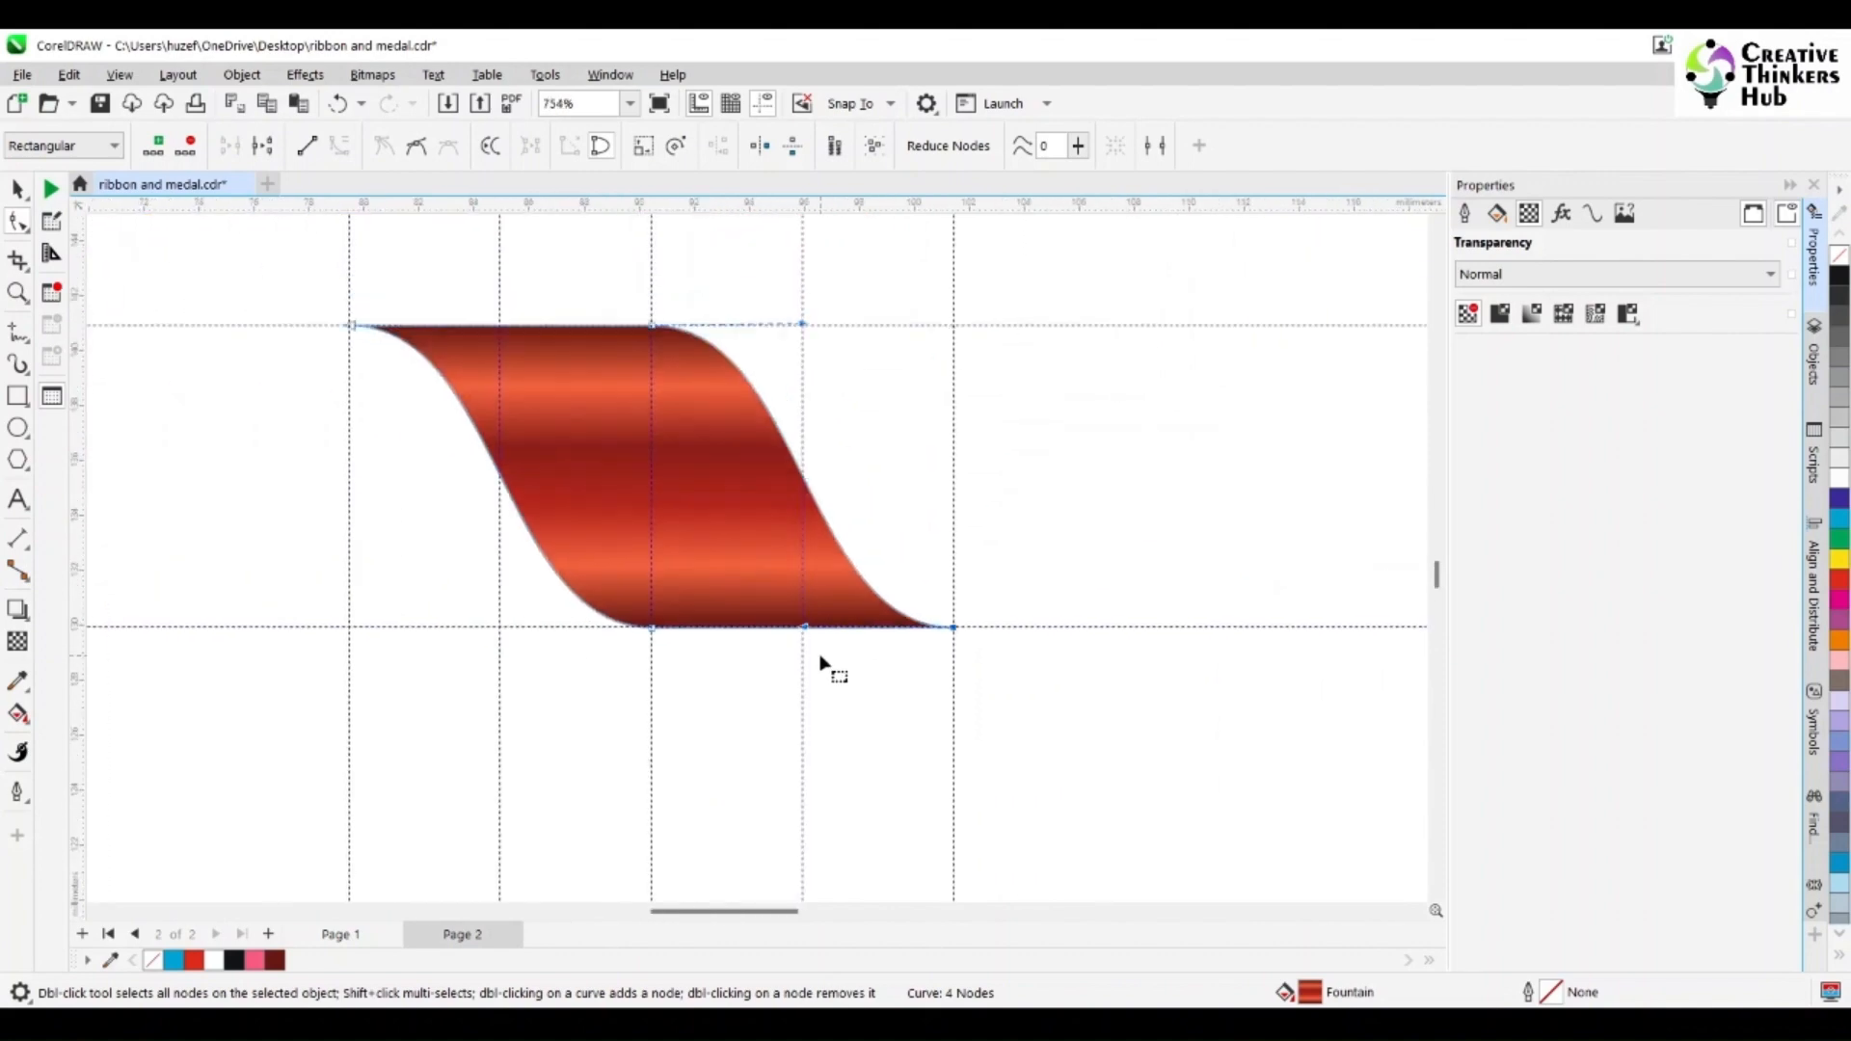
# - Make a vertically mirrored copy of the ribbon segment, offset 11 mm to the left of the original between the same horizontal guidelines
pyautogui.click(17, 190)
pyautogui.click(321, 302)
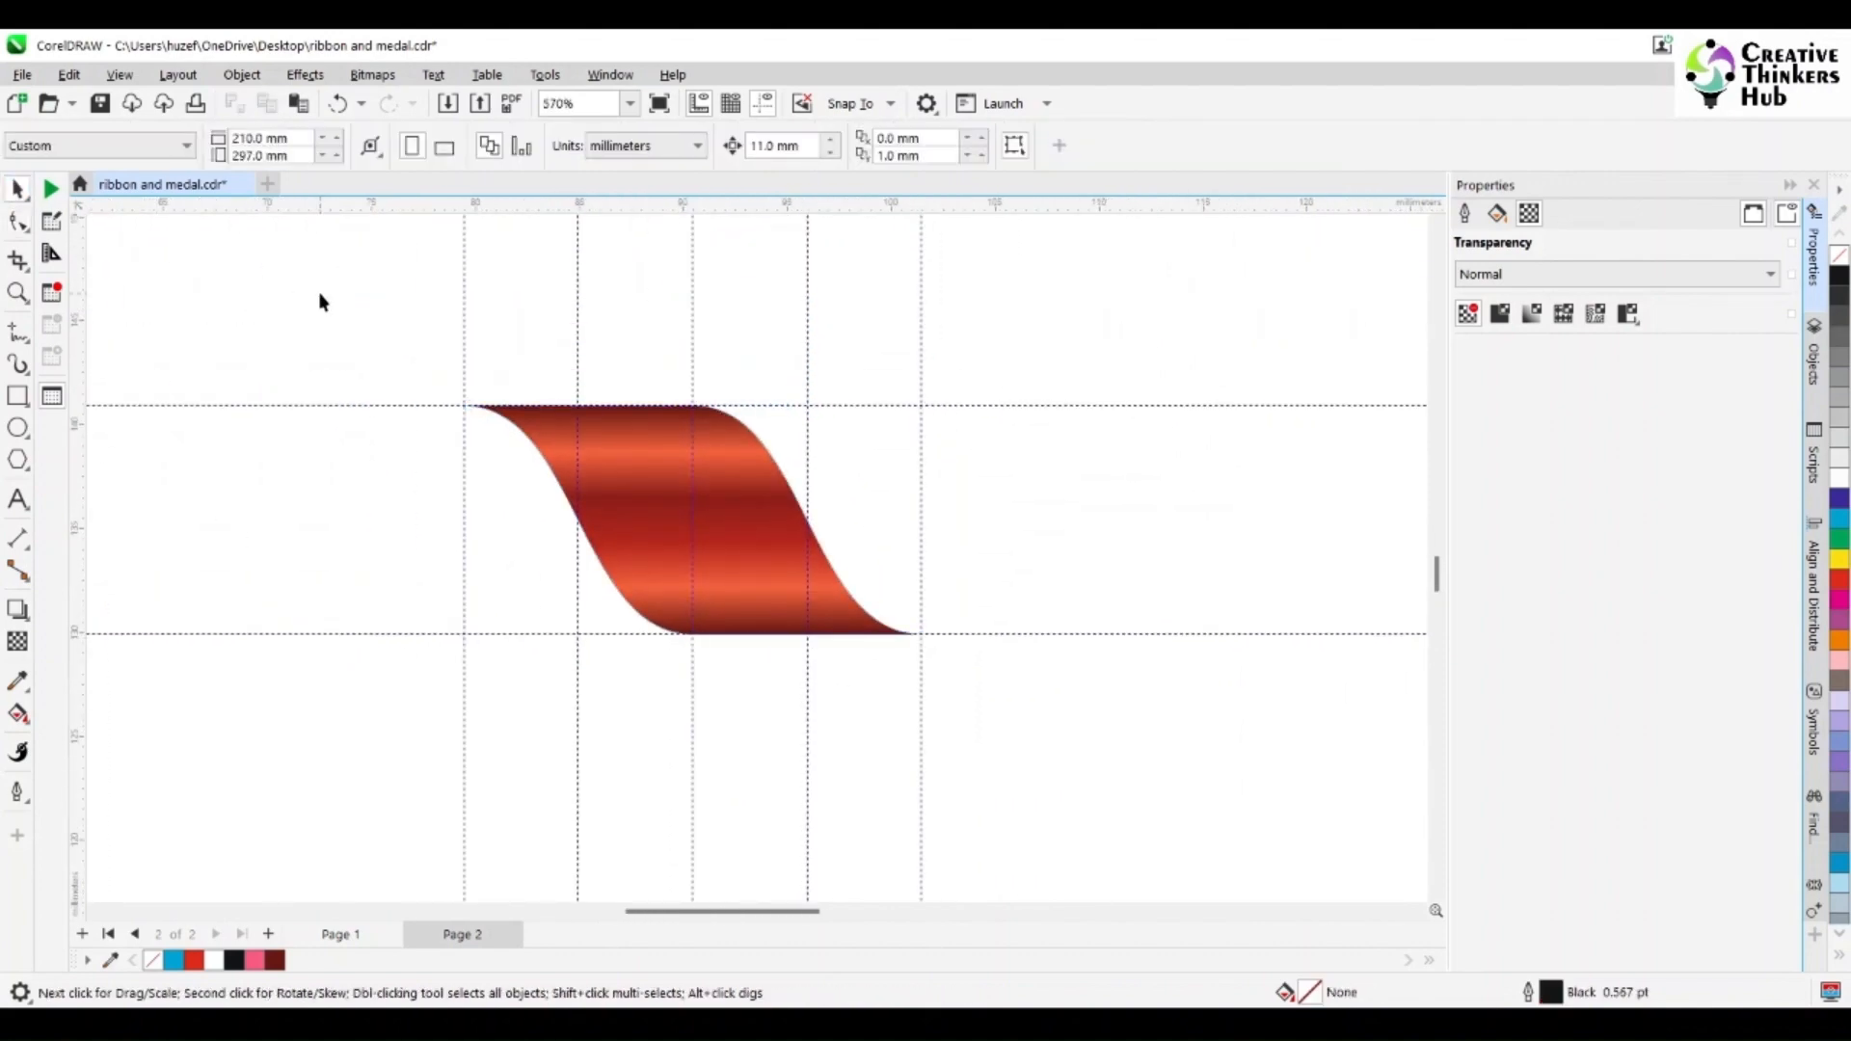
pyautogui.click(18, 292)
pyautogui.moveTo(401, 347); pyautogui.dragTo(1334, 767)
pyautogui.press('space')
pyautogui.click(443, 514)
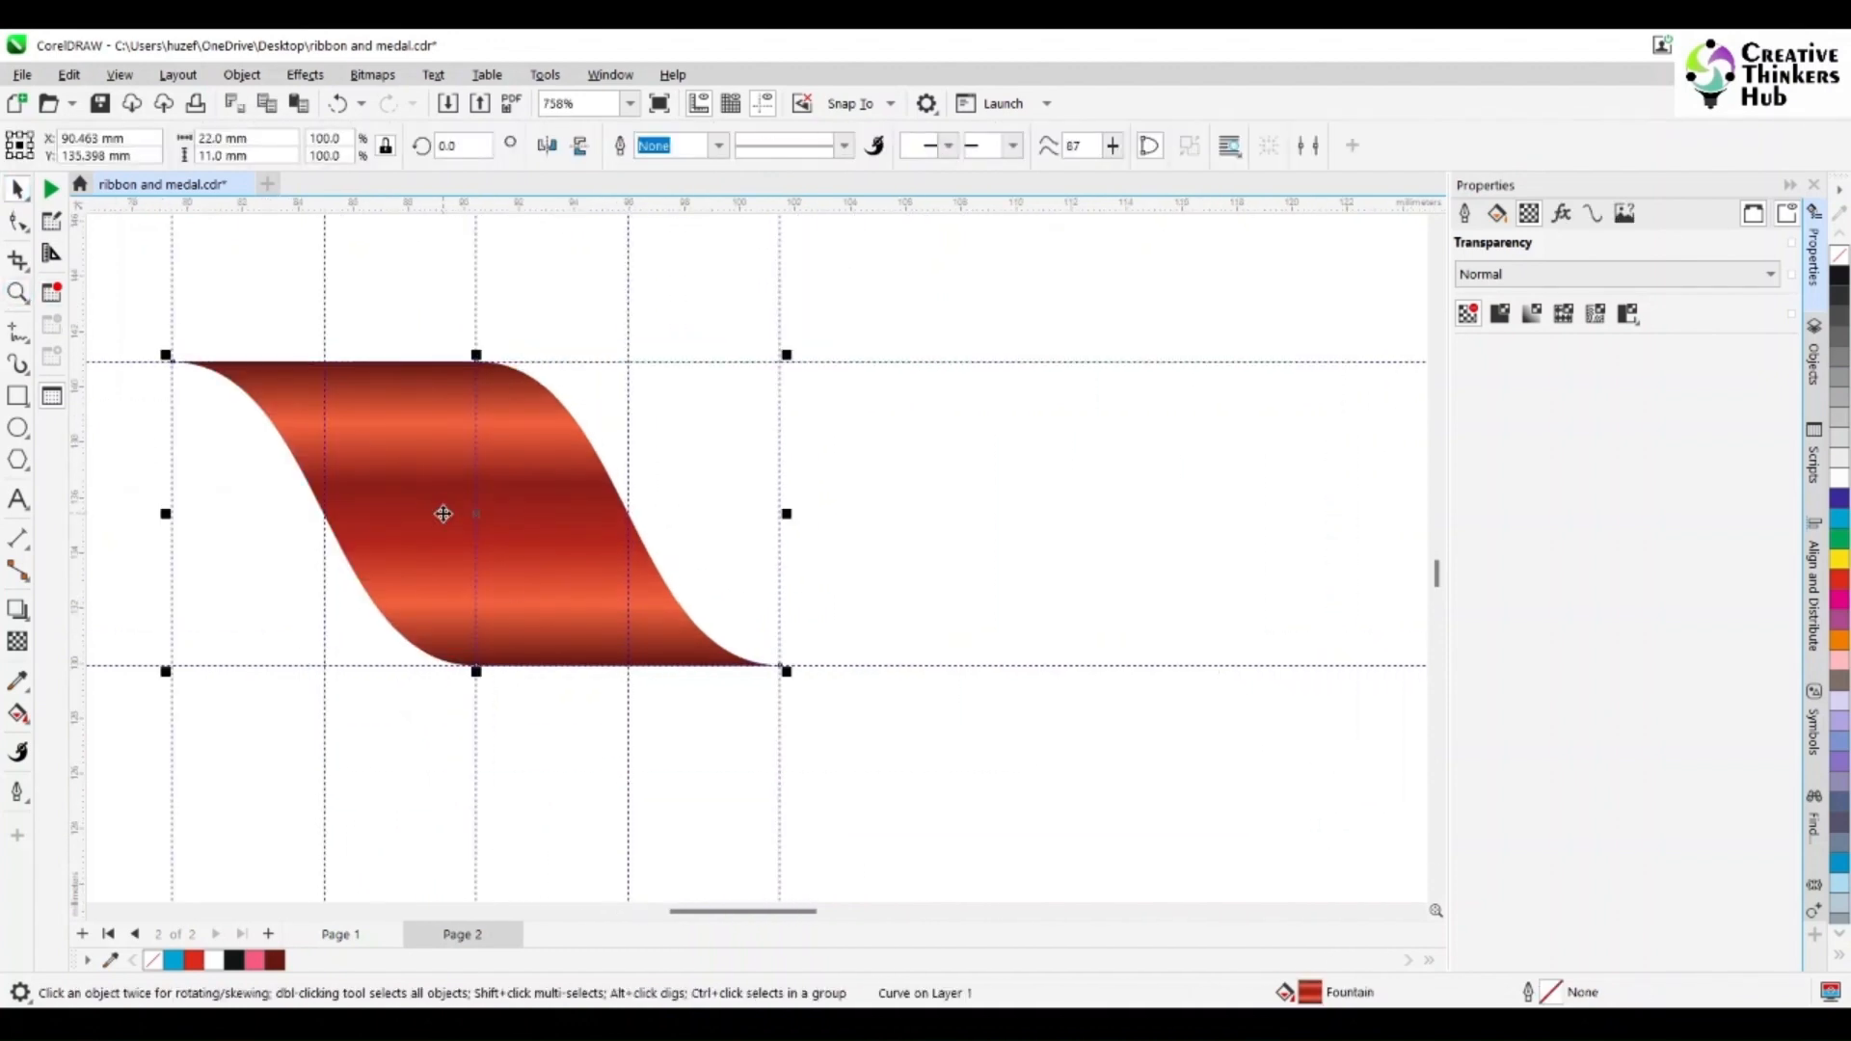
pyautogui.click(582, 148)
pyautogui.moveTo(569, 520); pyautogui.dragTo(249, 517)
# - Arrange the mirrored left segment one level behind the original ribbon segment where they overlap
pyautogui.moveTo(756, 912); pyautogui.dragTo(712, 916)
pyautogui.click(723, 618)
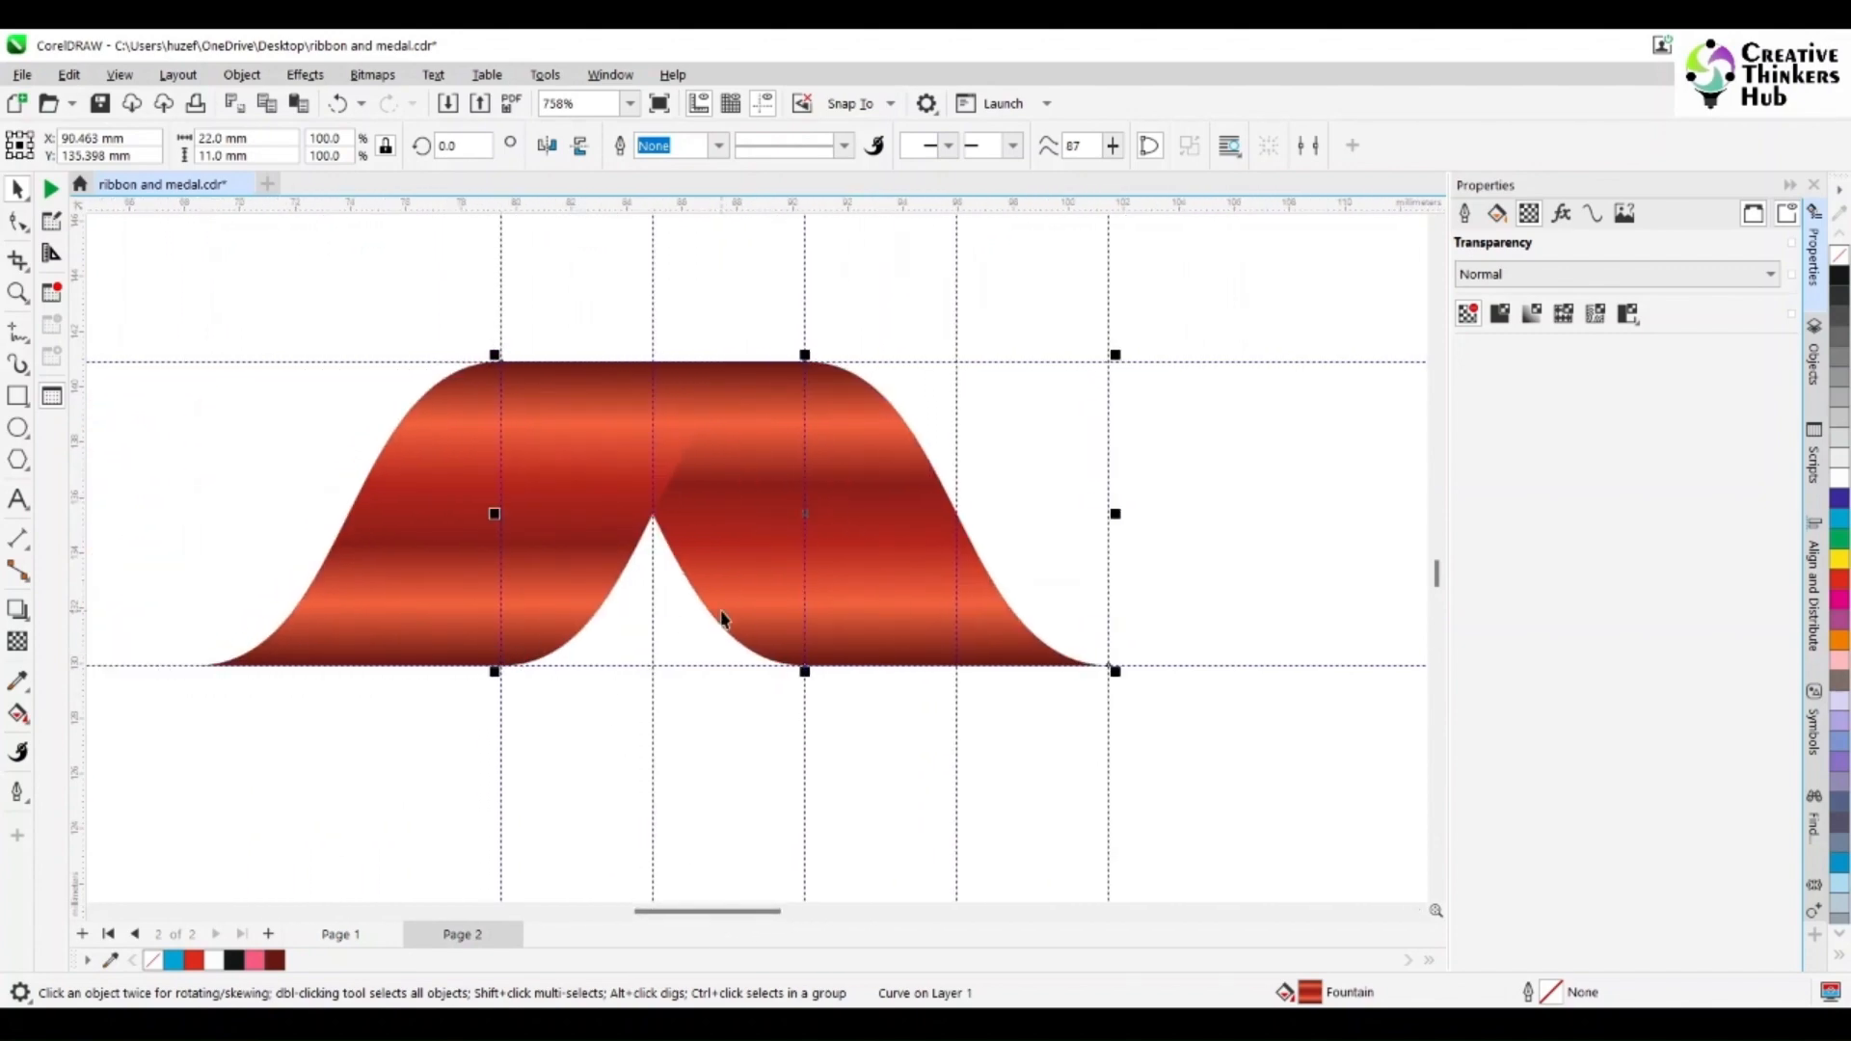
pyautogui.hotkey('ctrl', 'pagedown')
pyautogui.click(593, 578)
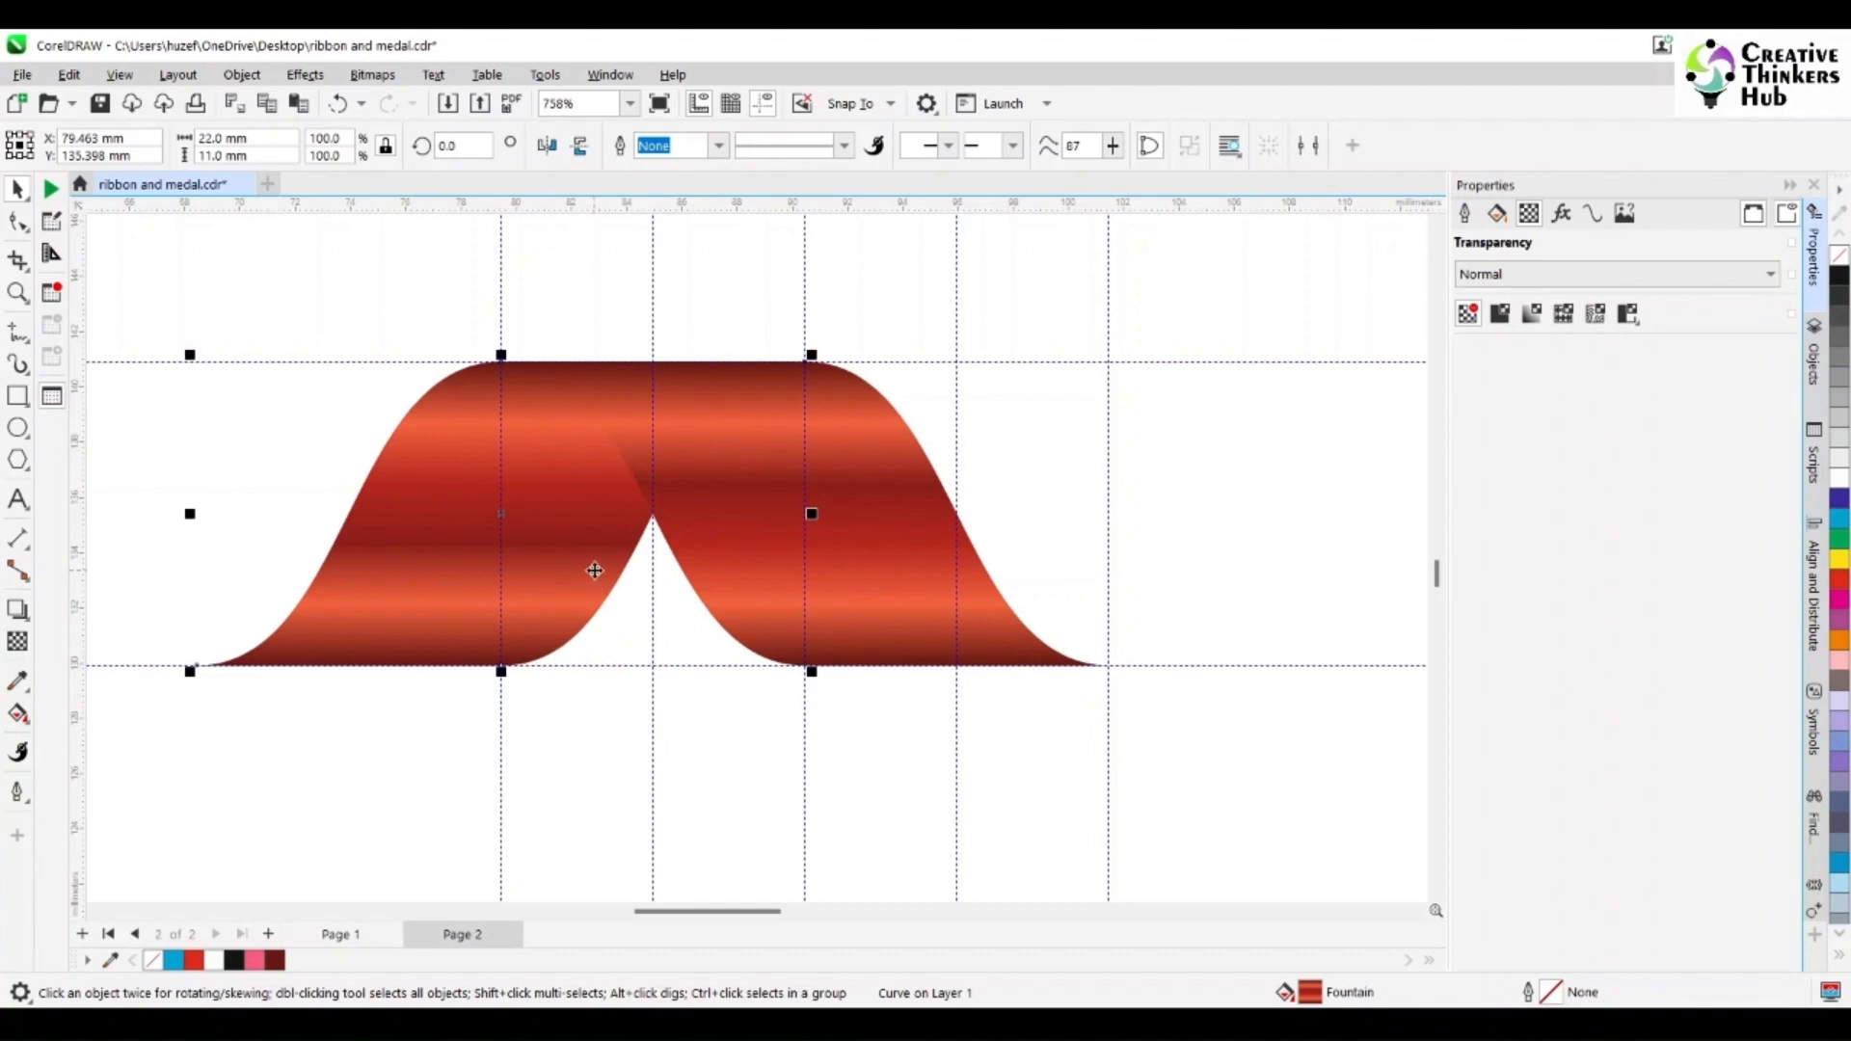
# - Delete the two bright orange color stops from the fountain fill of the left ribbon segment
pyautogui.doubleClick(1310, 992)
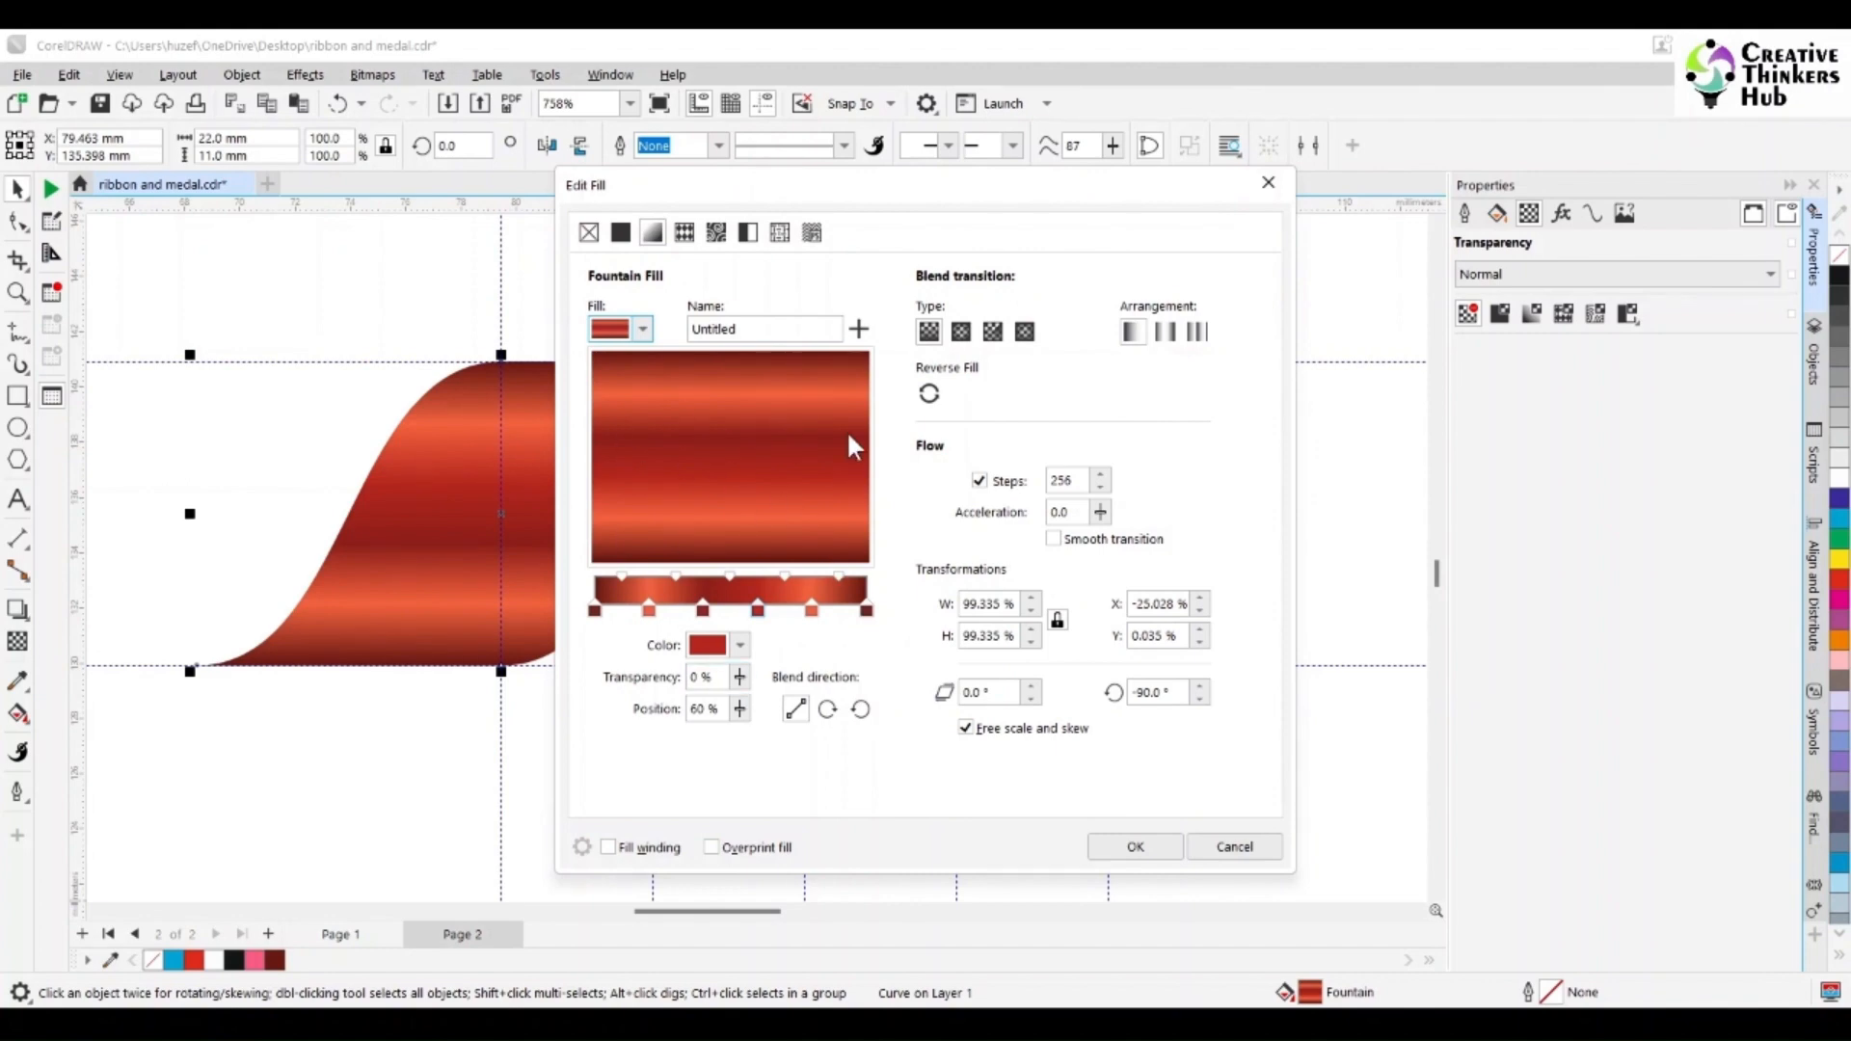
pyautogui.click(649, 611)
pyautogui.press('Delete')
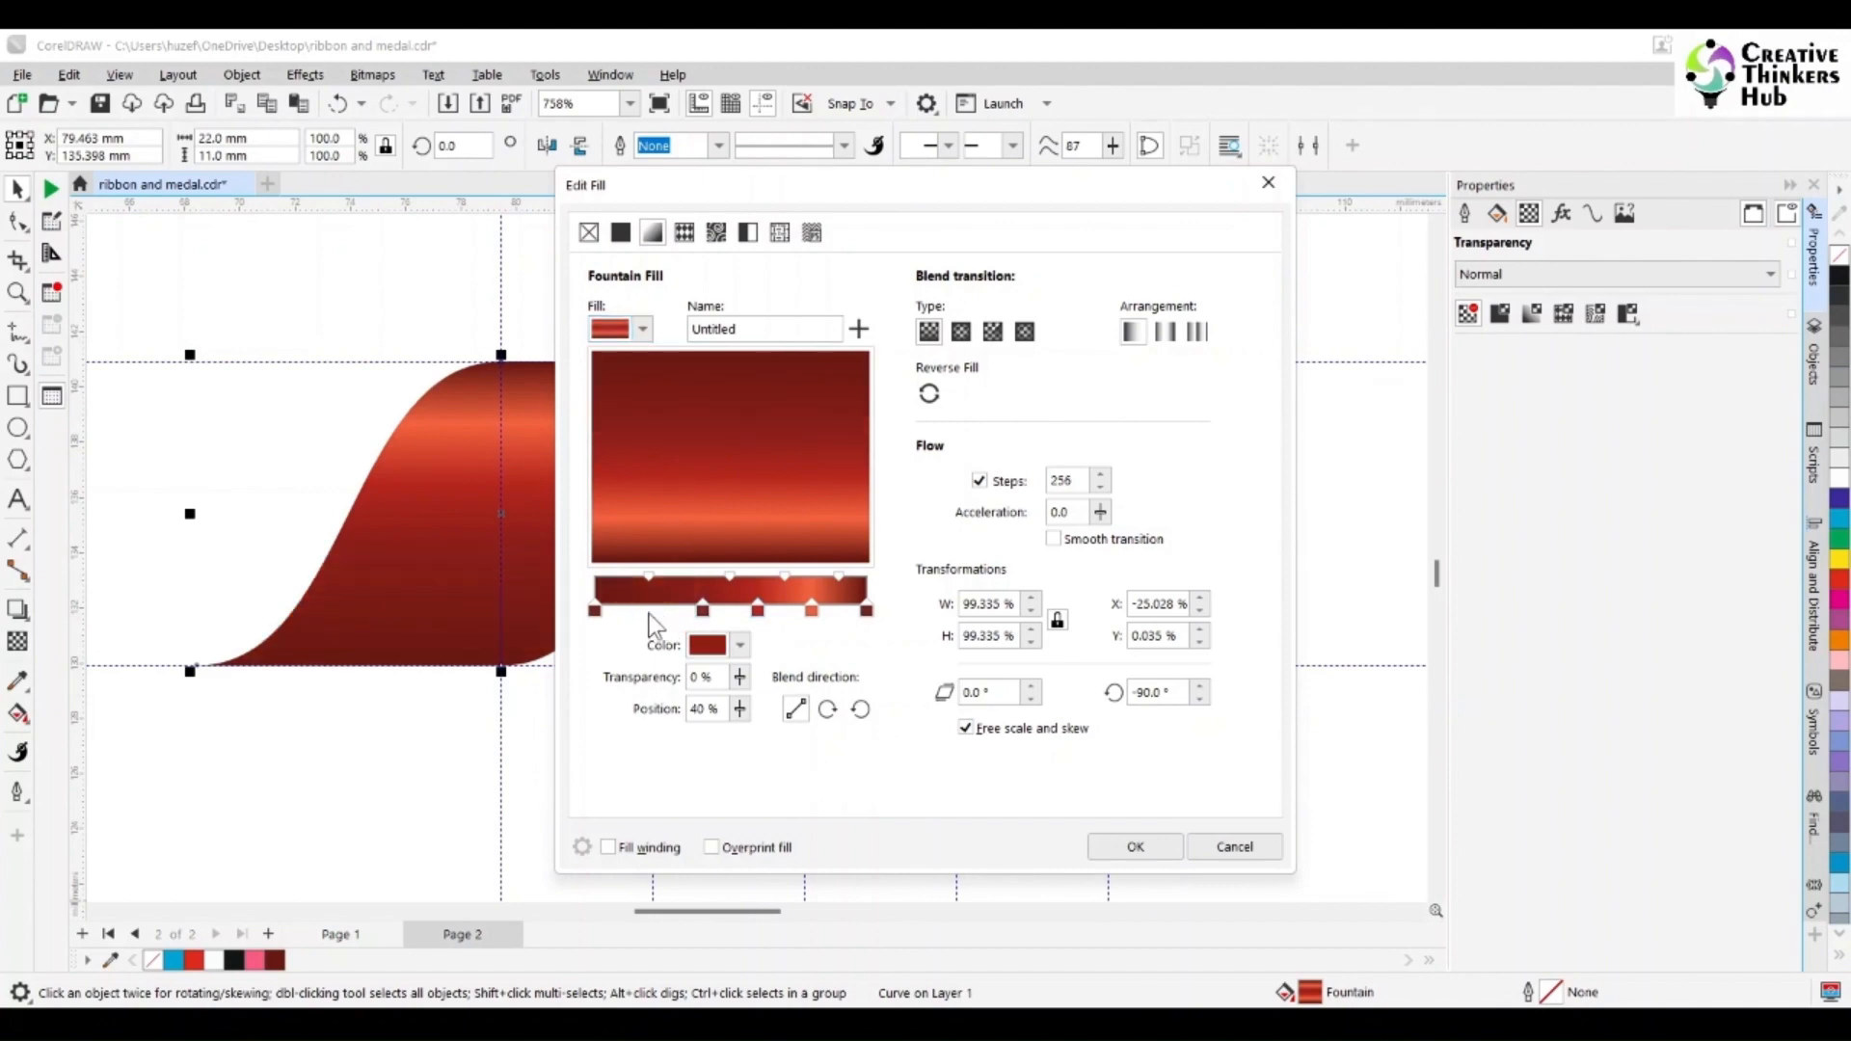
pyautogui.doubleClick(812, 611)
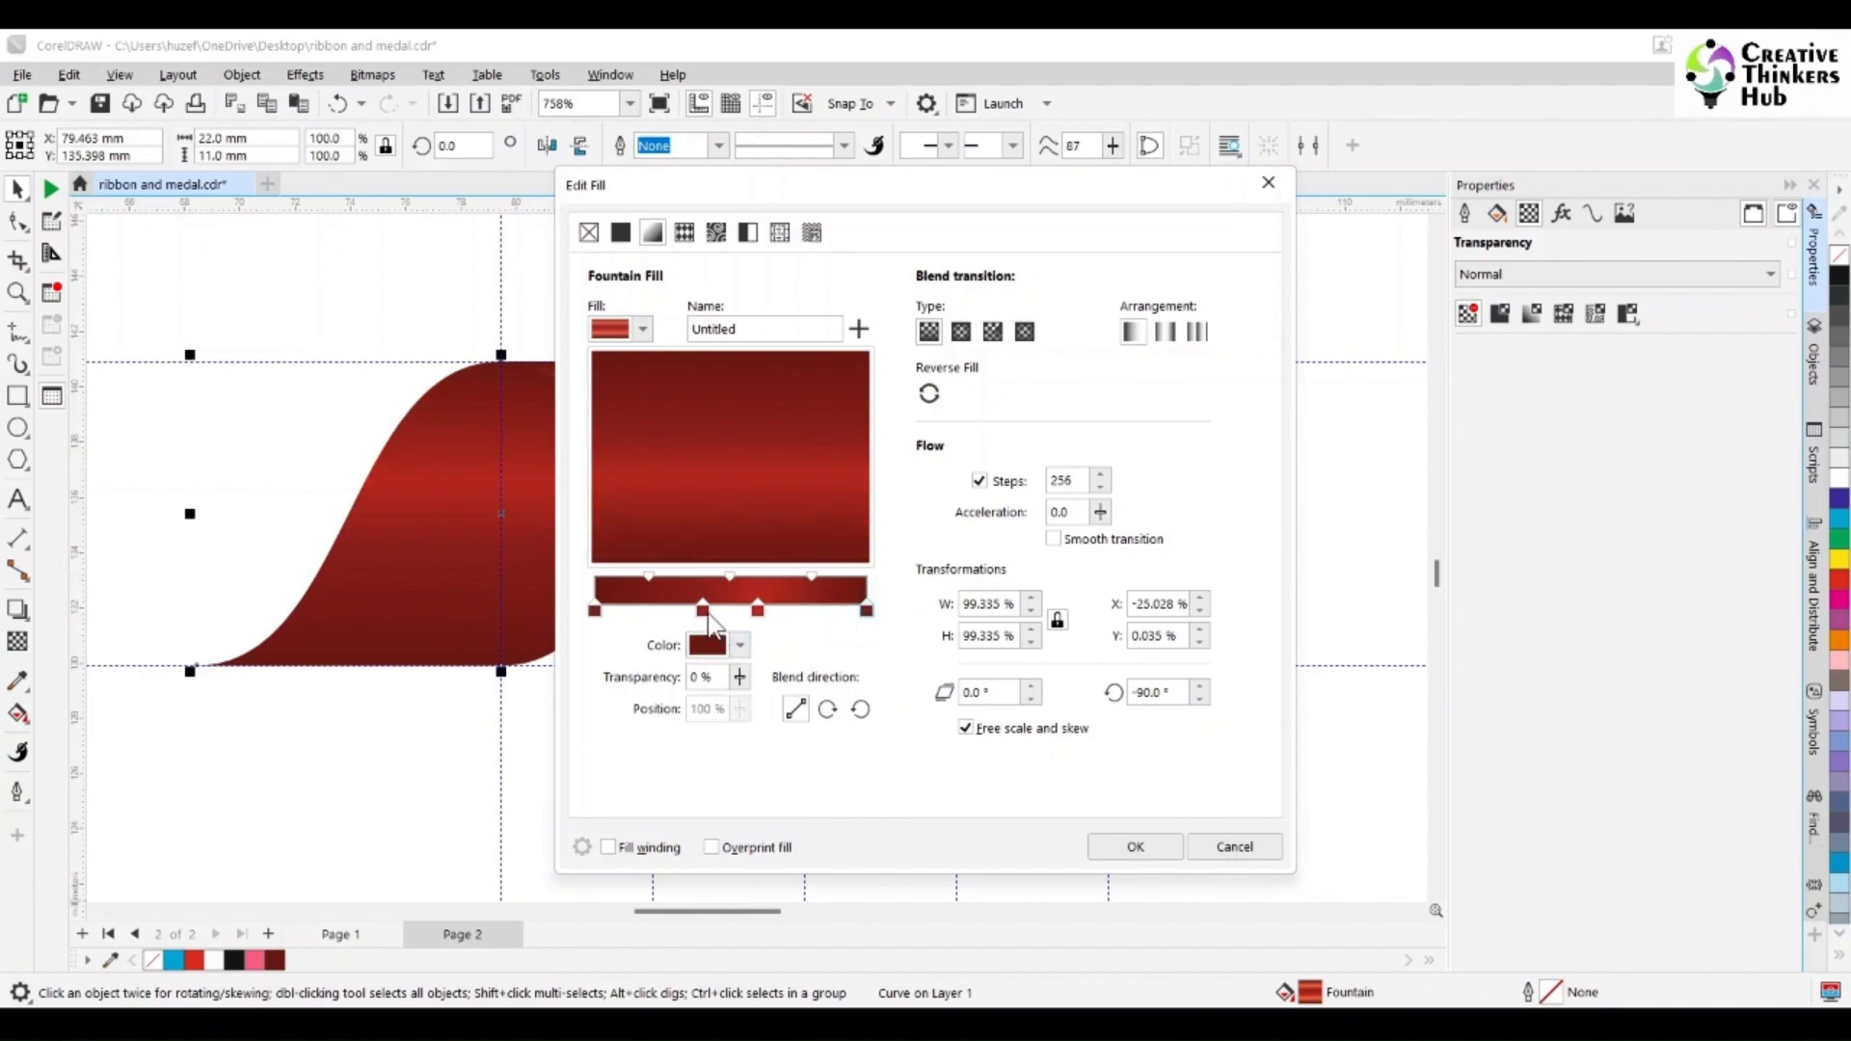
# - Set the left segment's inner gradient stops to 60% for the dark red and 75% for the bright red
pyautogui.moveTo(704, 614); pyautogui.dragTo(681, 614)
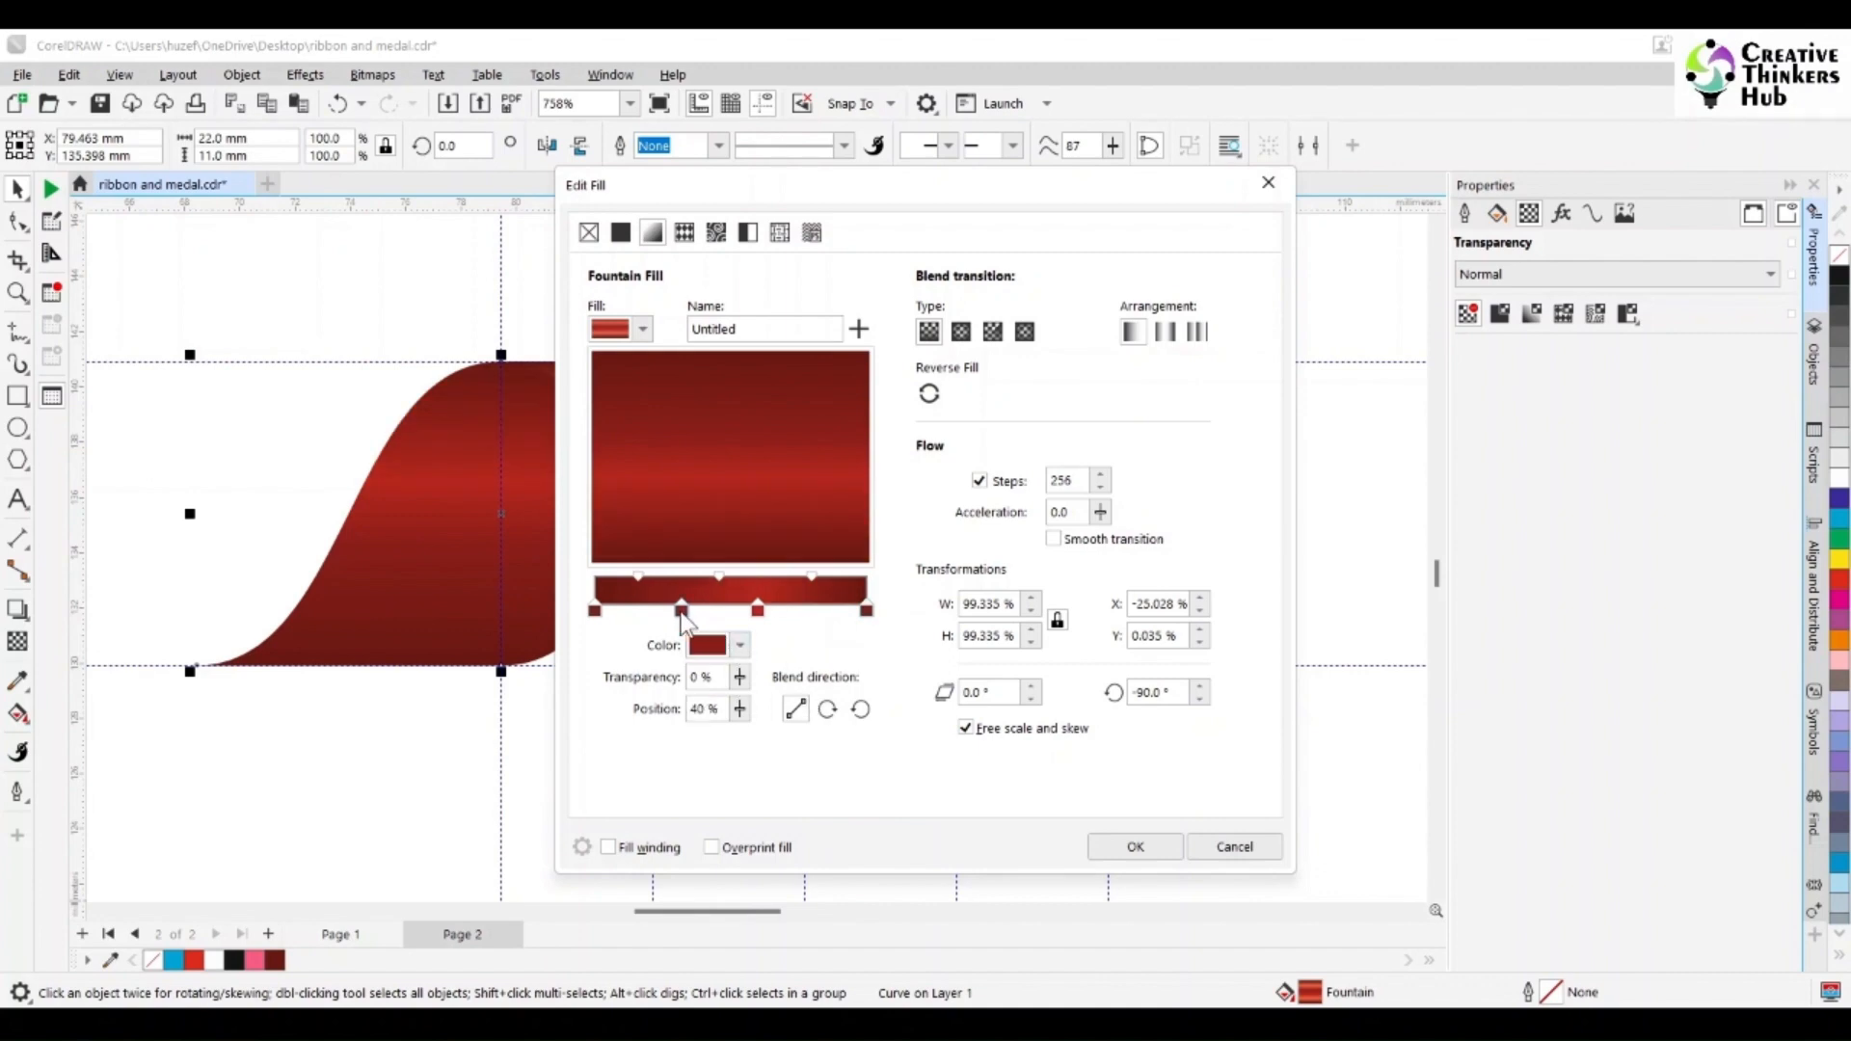
pyautogui.moveTo(758, 622); pyautogui.dragTo(801, 617)
pyautogui.moveTo(683, 613); pyautogui.dragTo(758, 615)
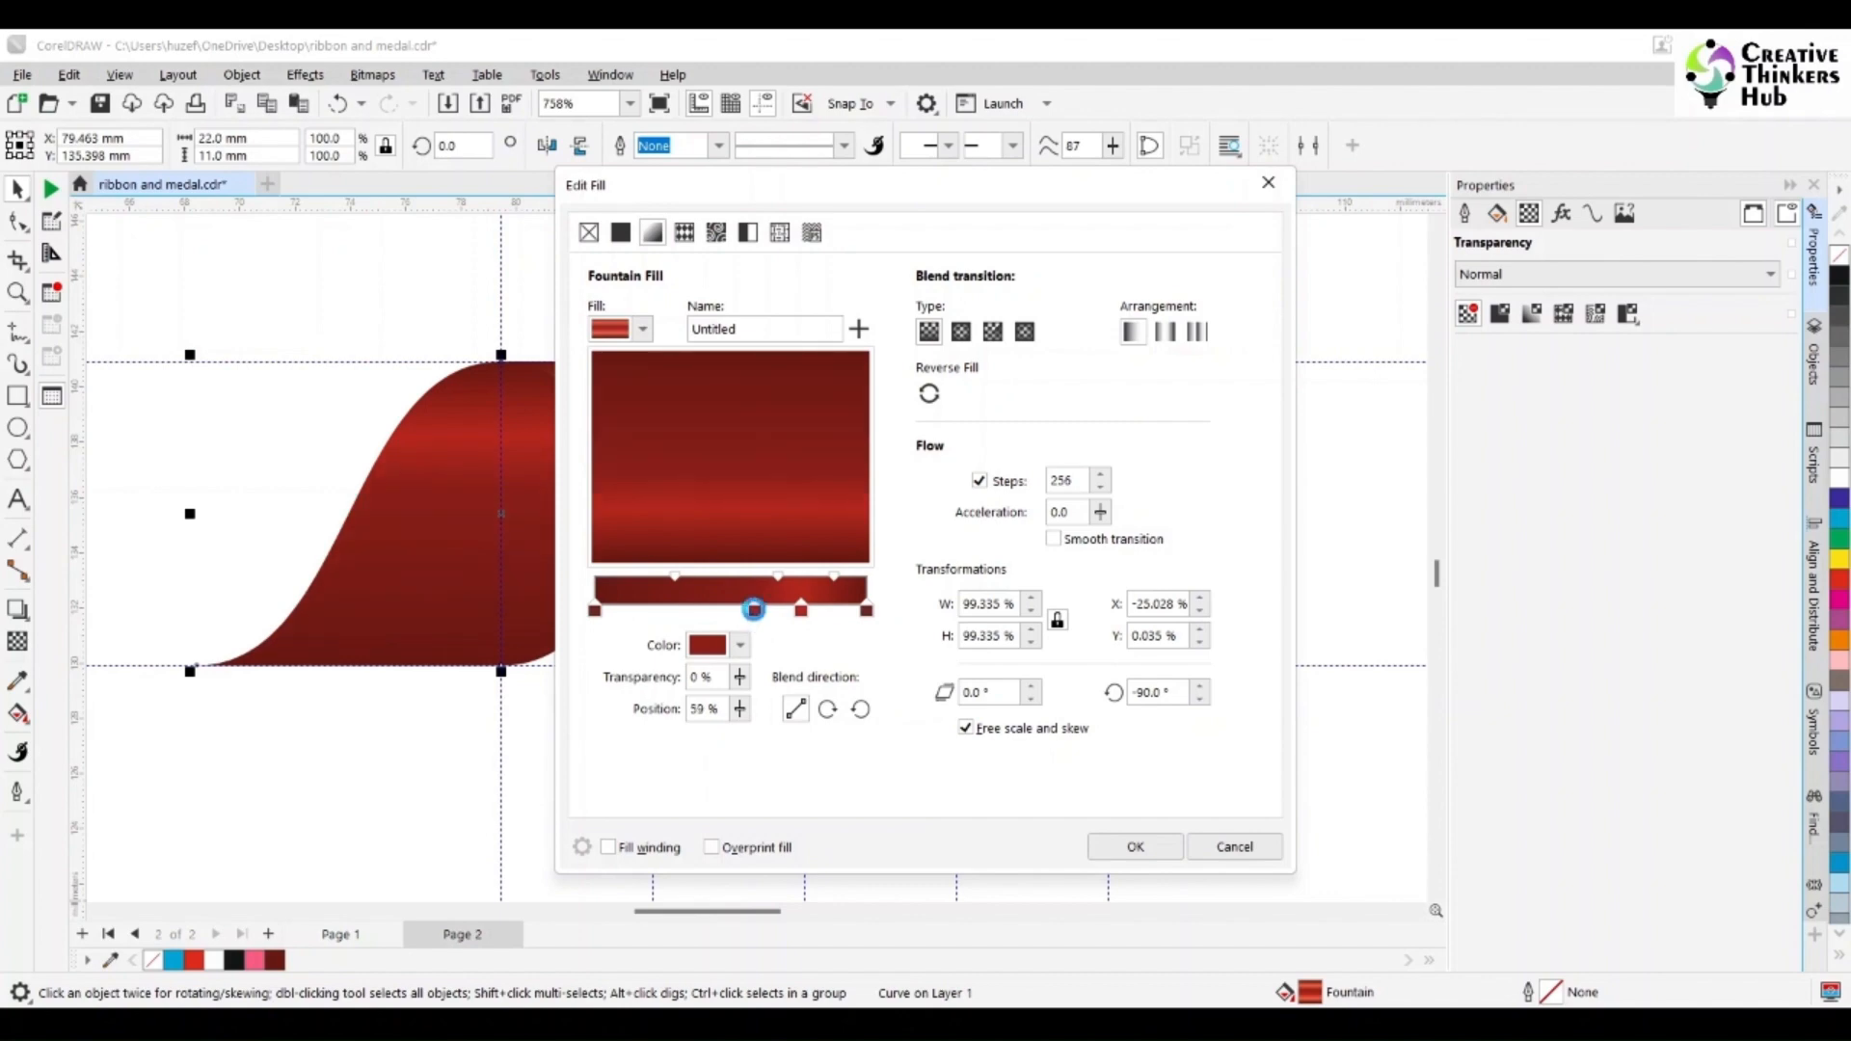
pyautogui.moveTo(721, 709); pyautogui.dragTo(688, 711)
pyautogui.write('60')
pyautogui.click(801, 609)
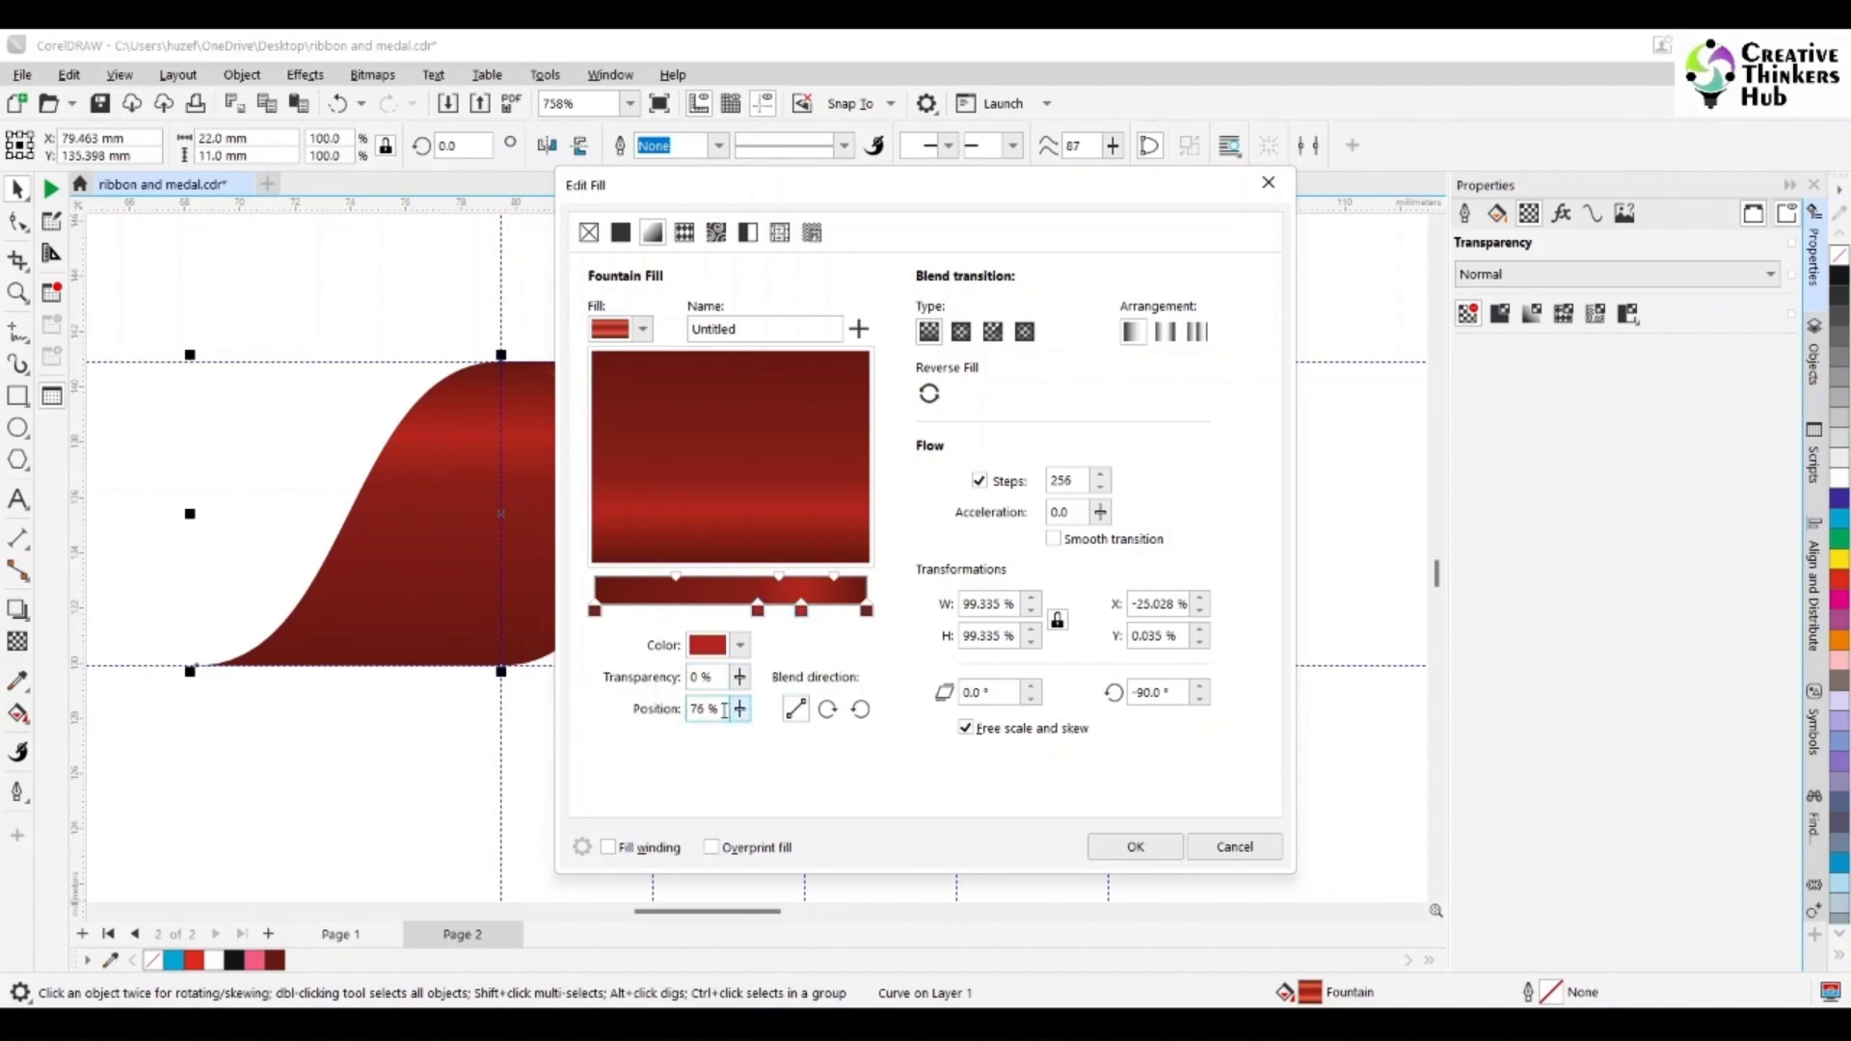
pyautogui.moveTo(725, 709); pyautogui.dragTo(677, 725)
pyautogui.write('75')
pyautogui.press('Return')
# - Swap the left segment's inner gradient stops, putting dark red at 75% and bright red at 60%, and apply the fill
pyautogui.moveTo(931, 191); pyautogui.dragTo(1217, 222)
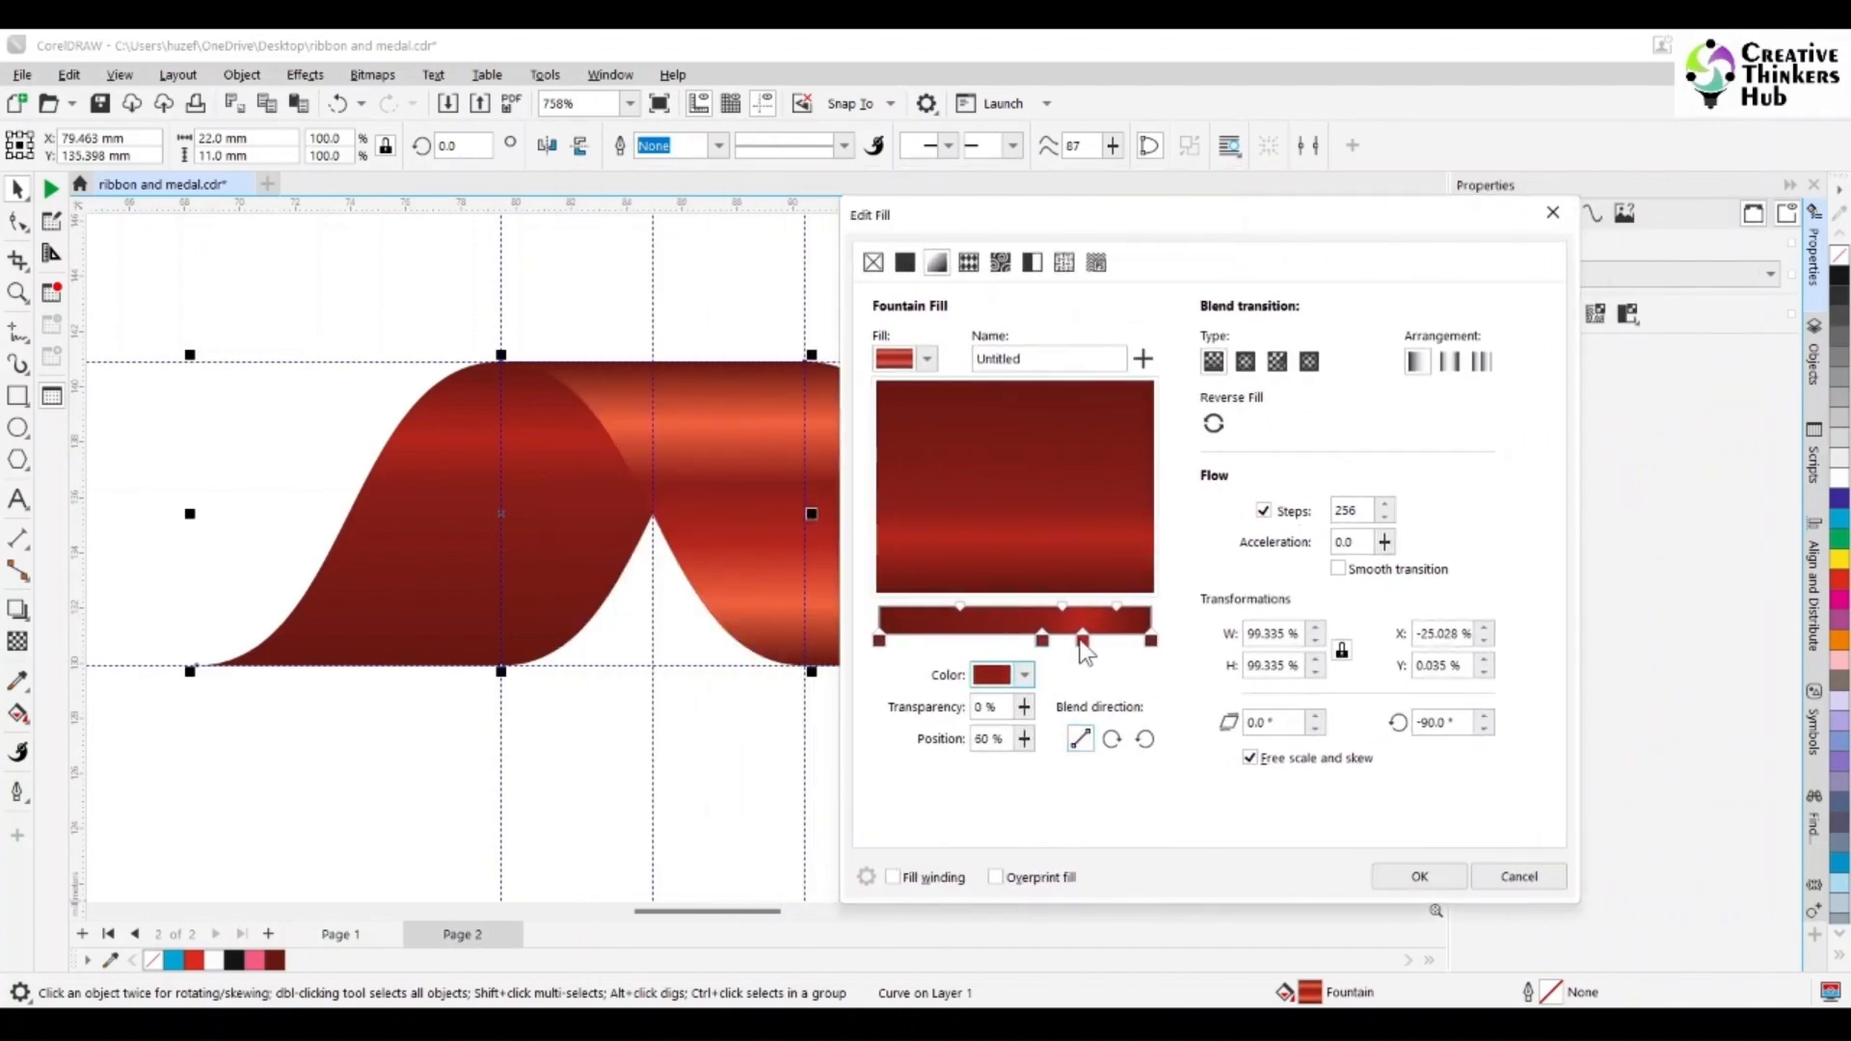
pyautogui.moveTo(1082, 638)
pyautogui.mouseDown()
pyautogui.moveTo(1017, 639)
pyautogui.moveTo(1100, 644)
pyautogui.mouseUp()
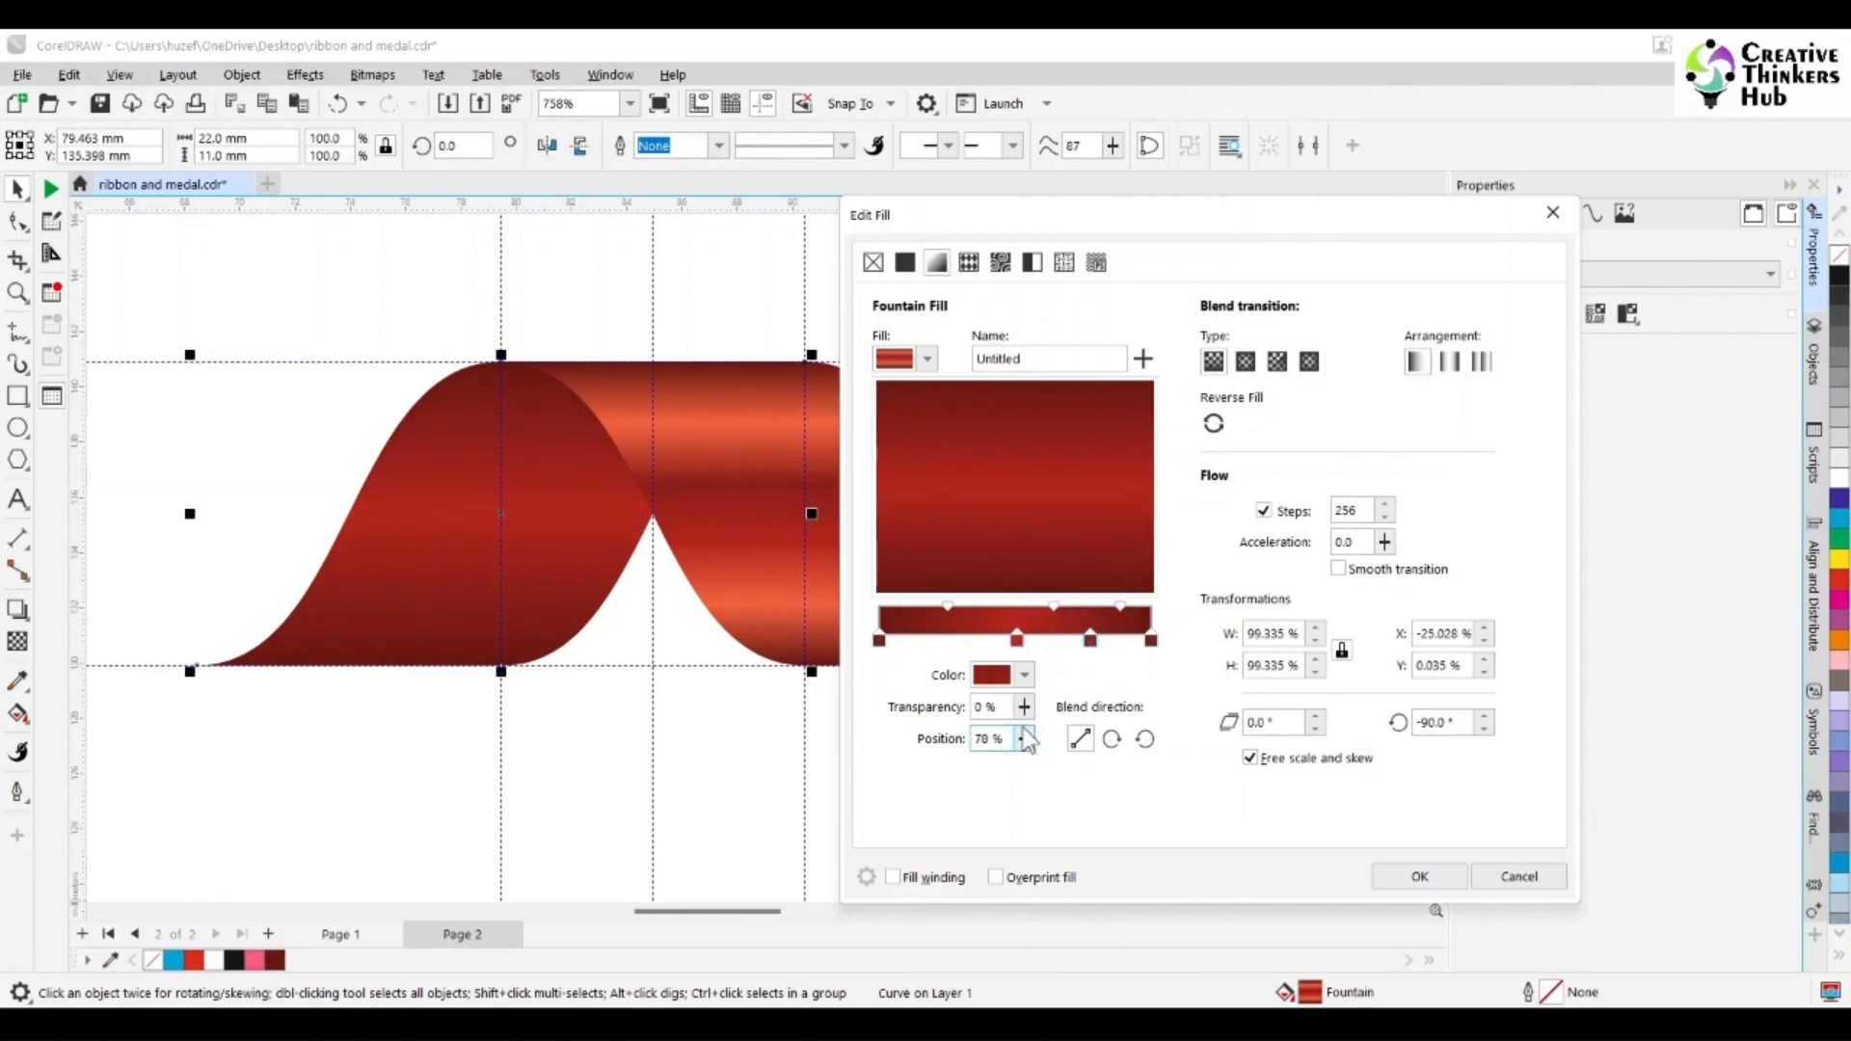
pyautogui.moveTo(1007, 740); pyautogui.dragTo(953, 757)
pyautogui.write('75')
pyautogui.press('Return')
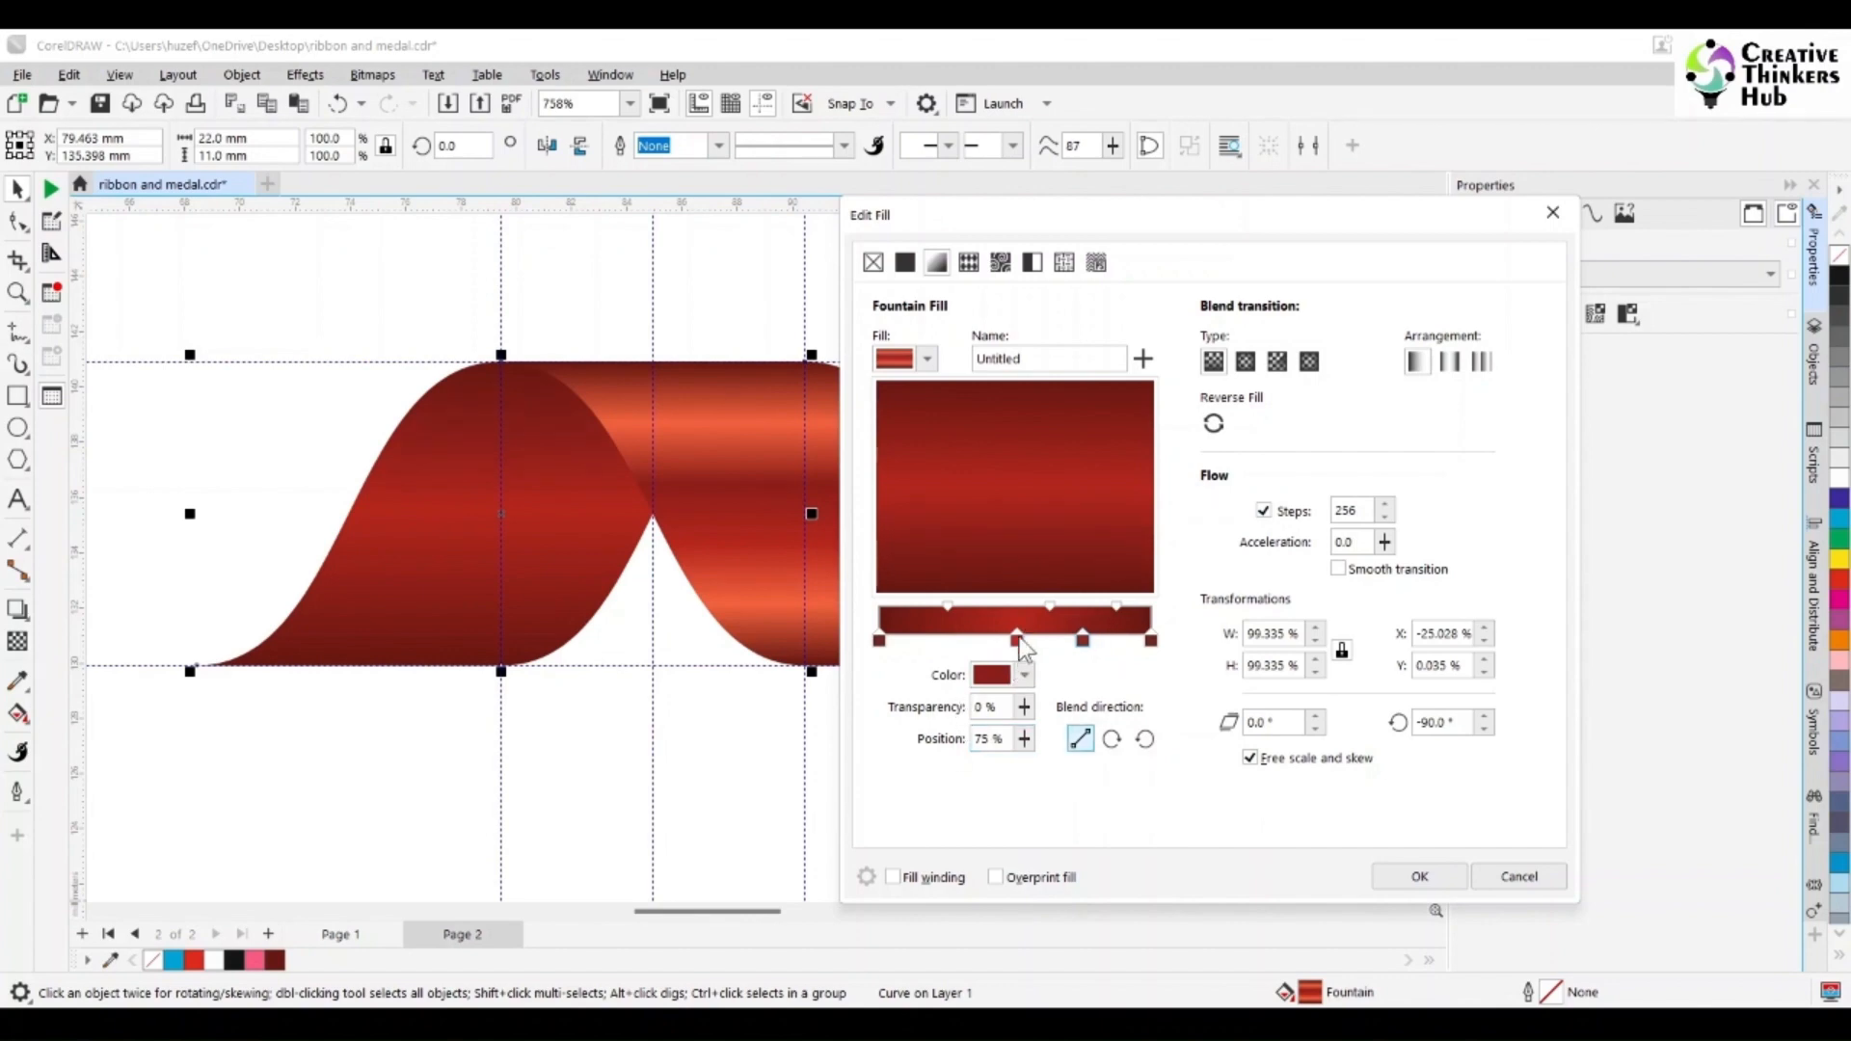
pyautogui.moveTo(1018, 640); pyautogui.dragTo(1041, 641)
pyautogui.moveTo(1008, 740); pyautogui.dragTo(966, 756)
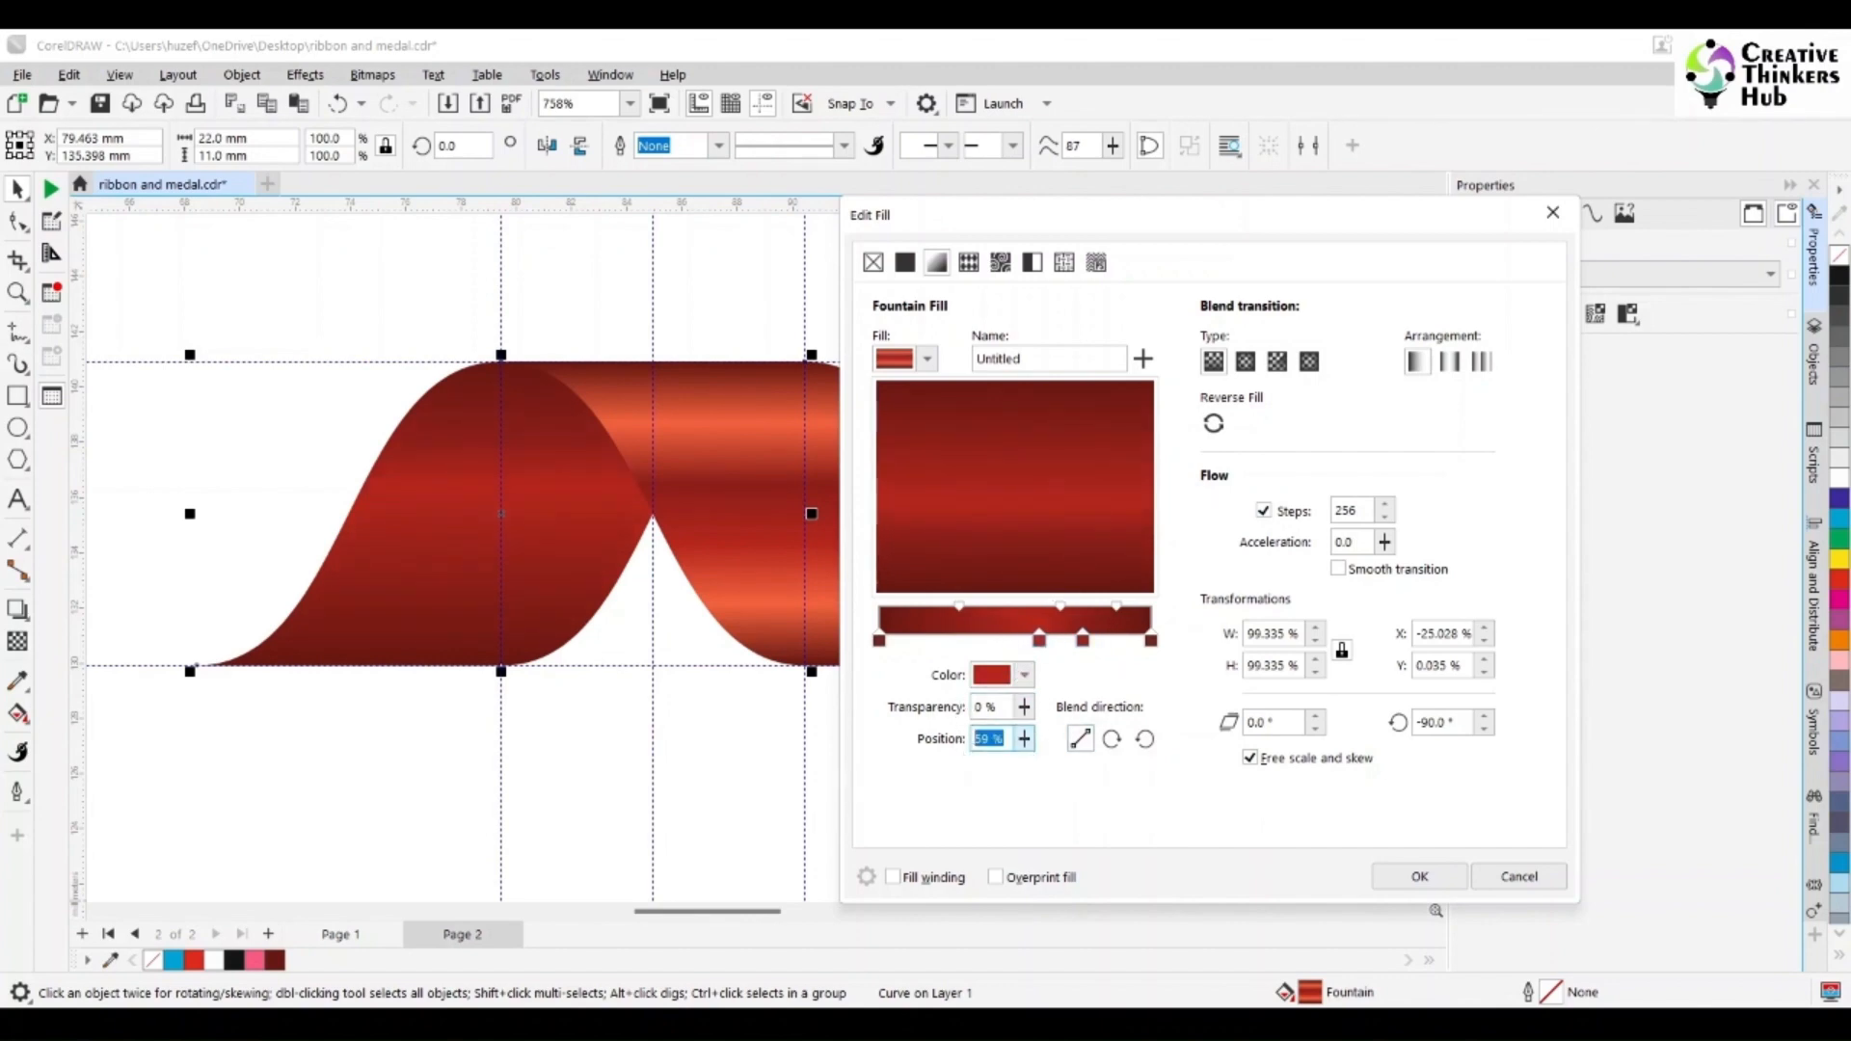
pyautogui.write('60')
pyautogui.press('Tab')
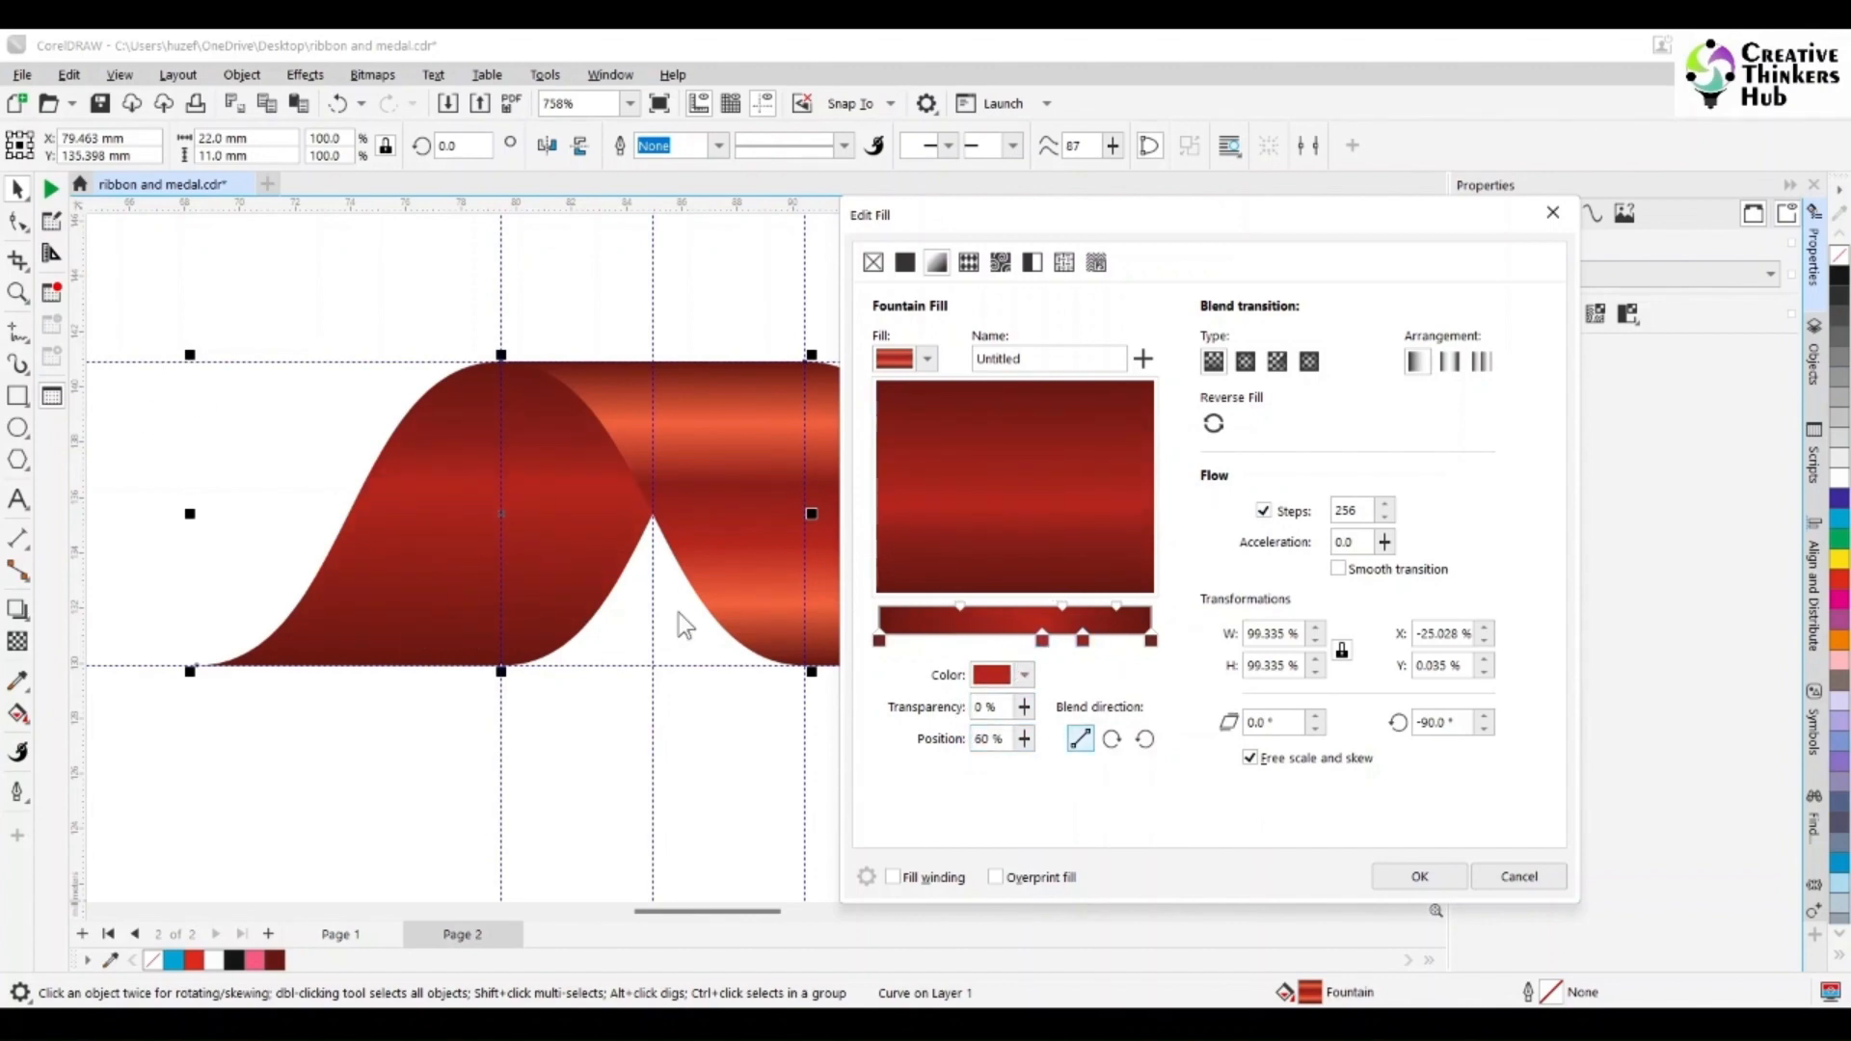
pyautogui.click(1424, 879)
pyautogui.click(1425, 877)
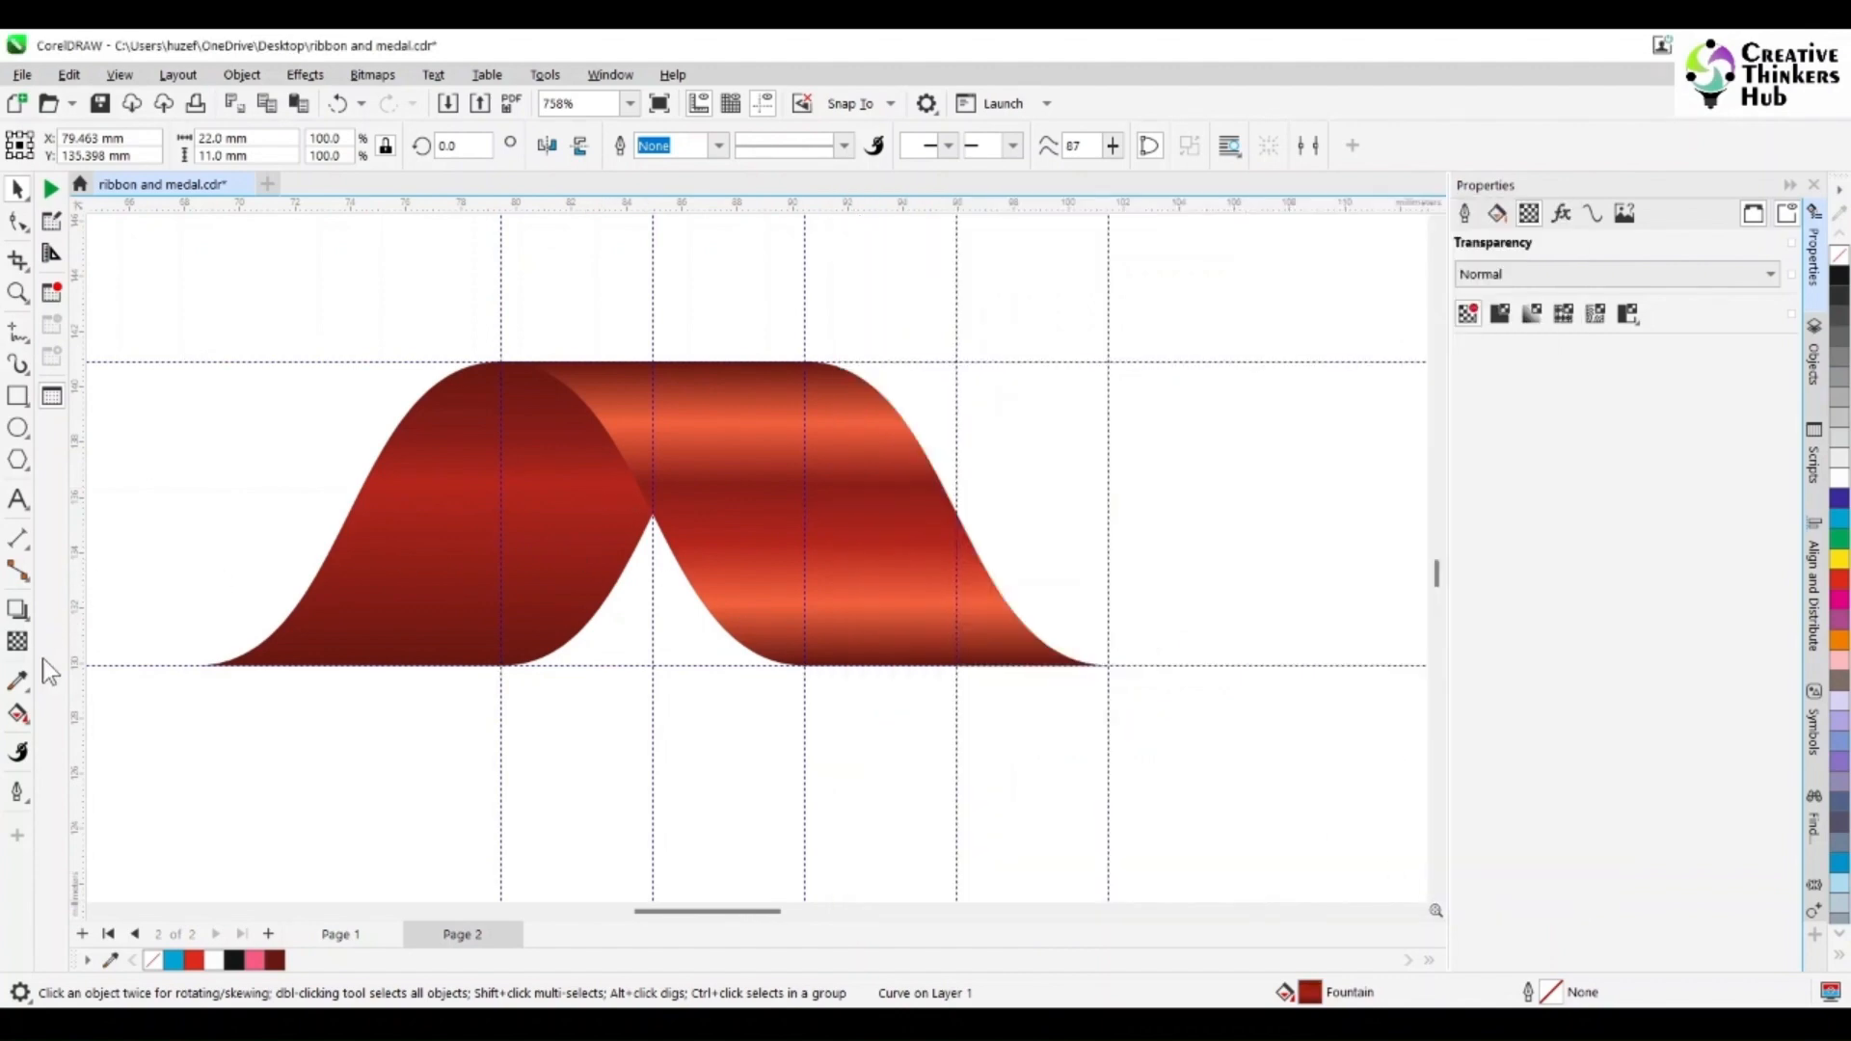
# - Tilt the left segment's fountain fill with the Interactive Fill tool so it runs diagonally from its lower edge to the top of the curve
pyautogui.click(17, 714)
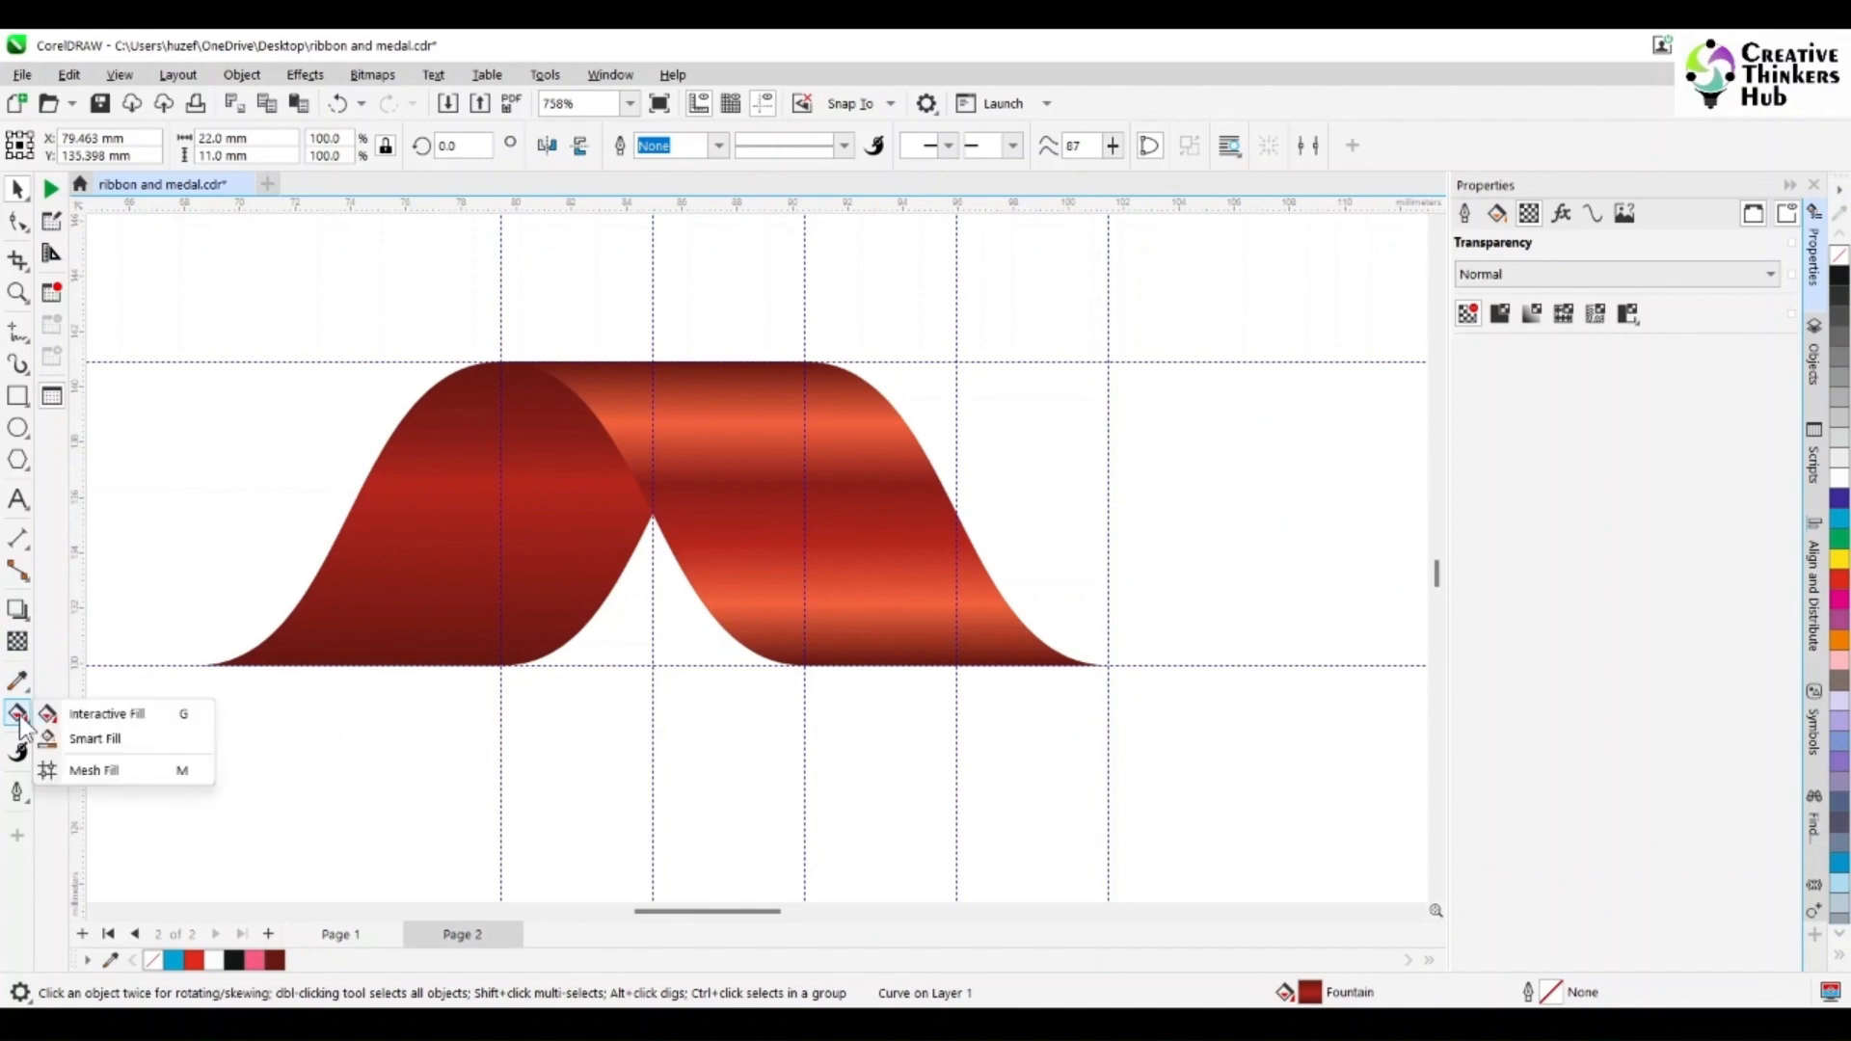
pyautogui.click(95, 715)
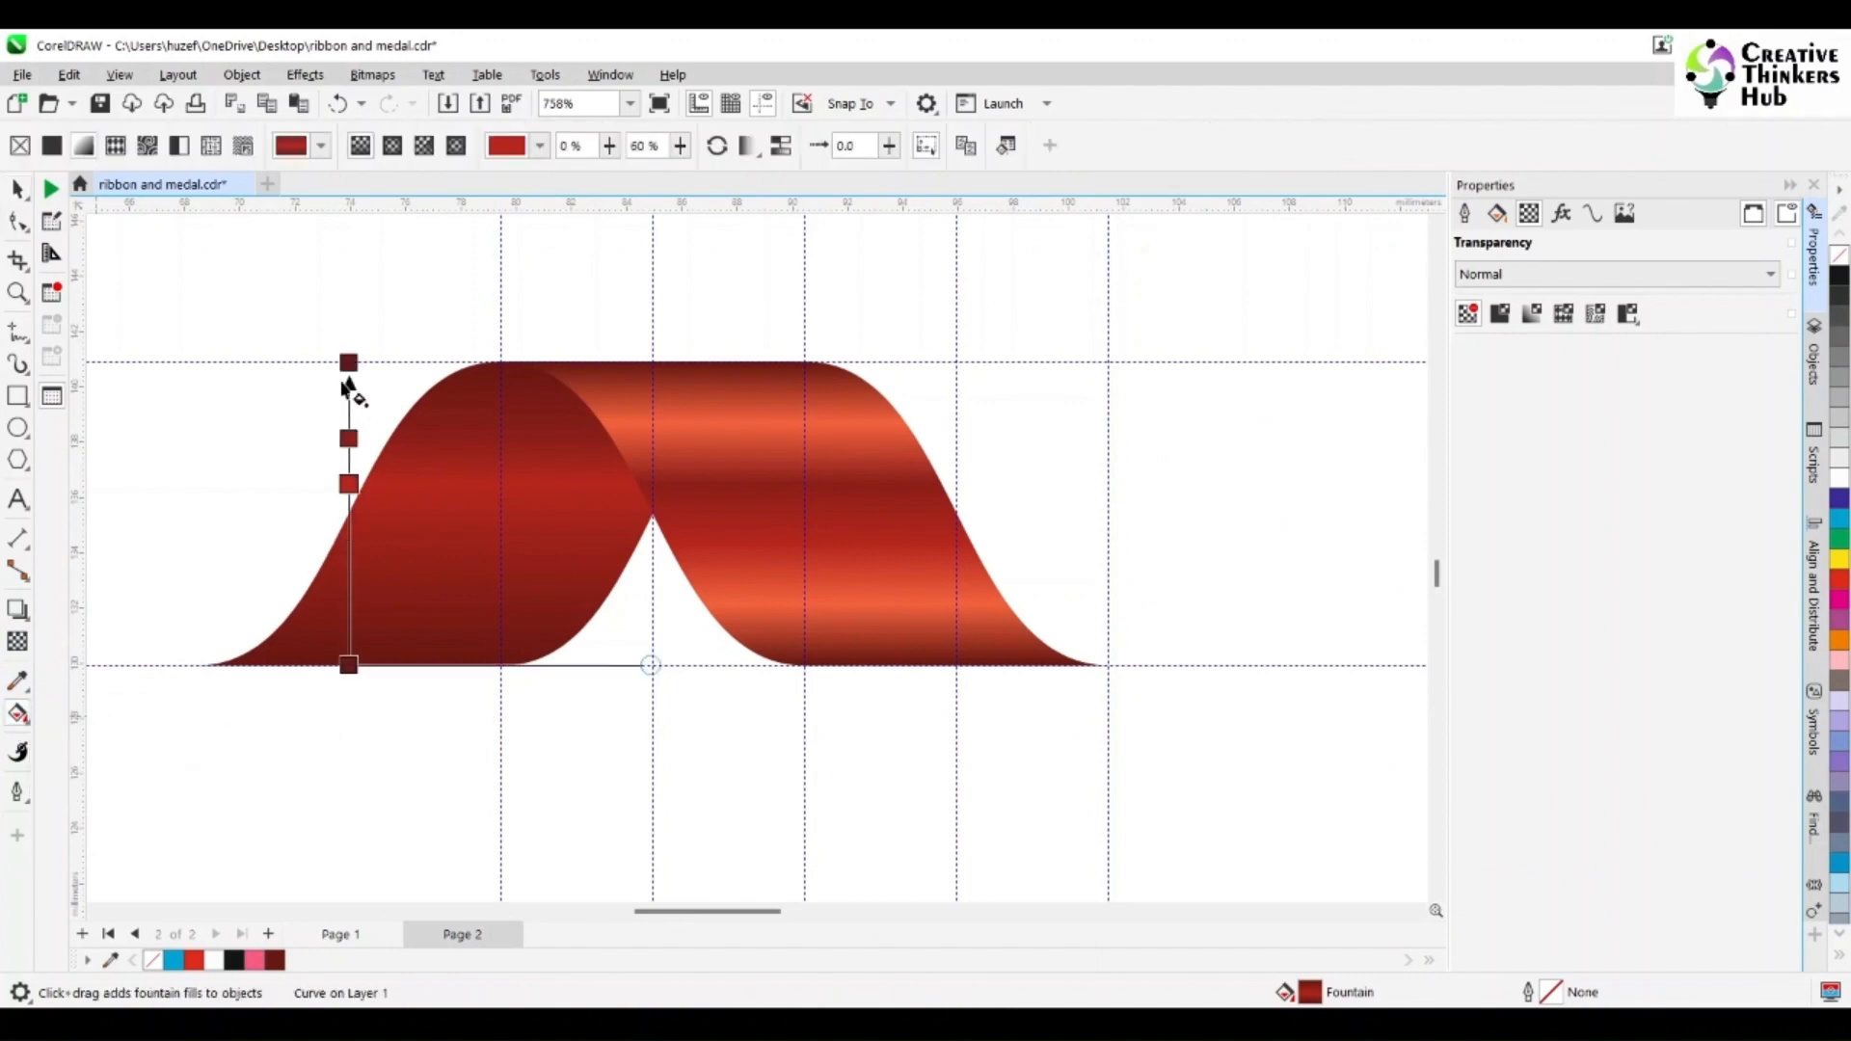
pyautogui.moveTo(349, 363); pyautogui.dragTo(463, 391)
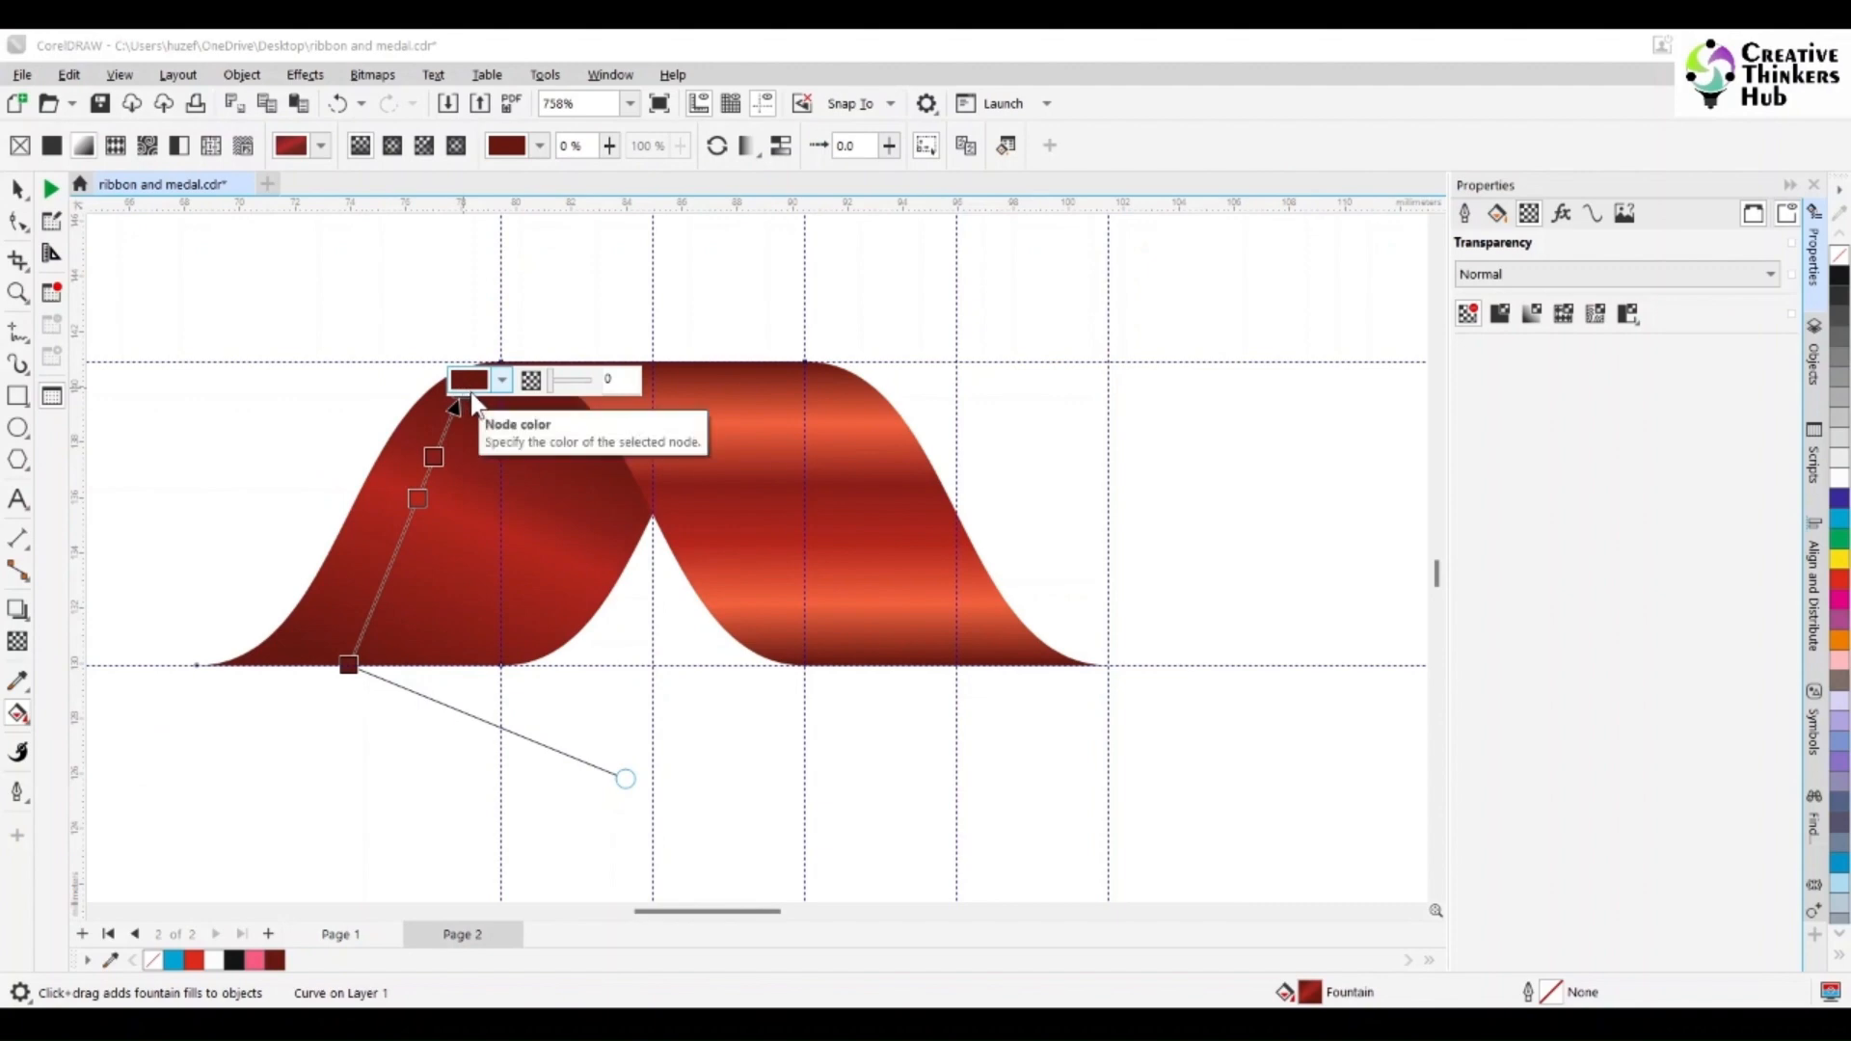
pyautogui.click(469, 386)
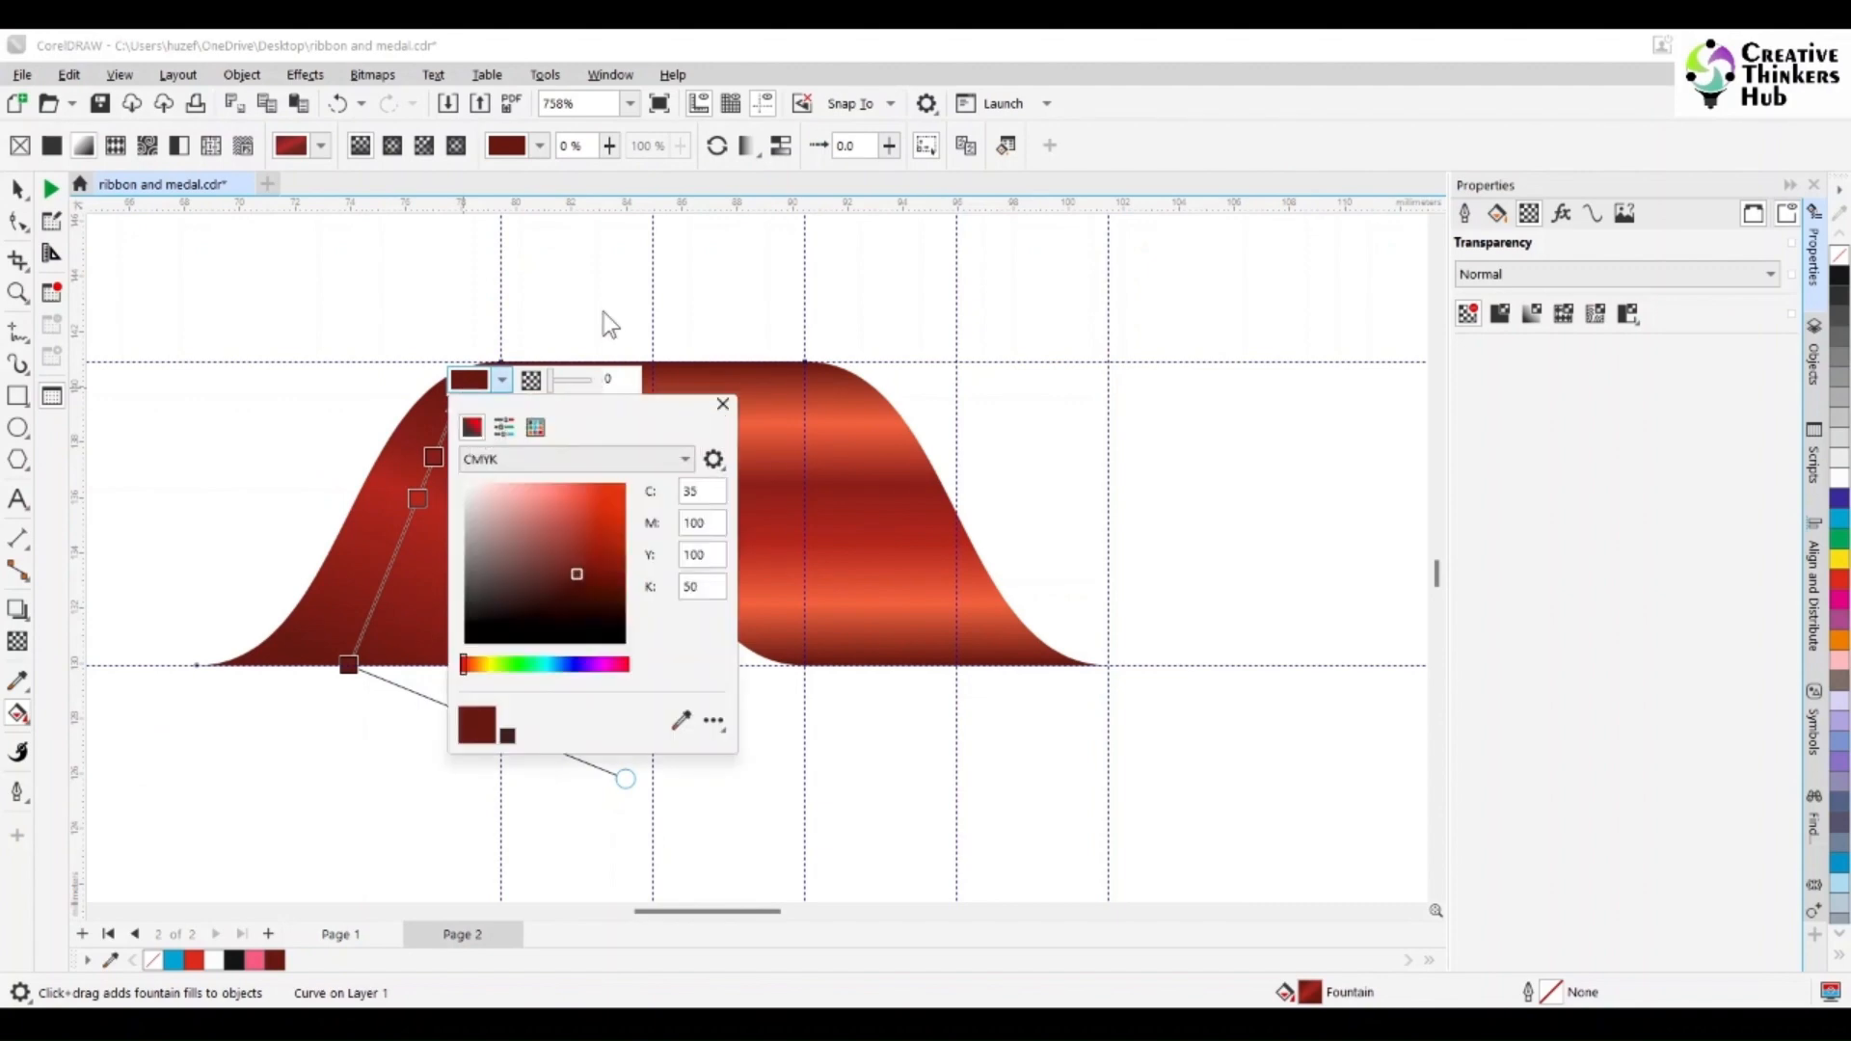
pyautogui.moveTo(348, 665); pyautogui.dragTo(337, 665)
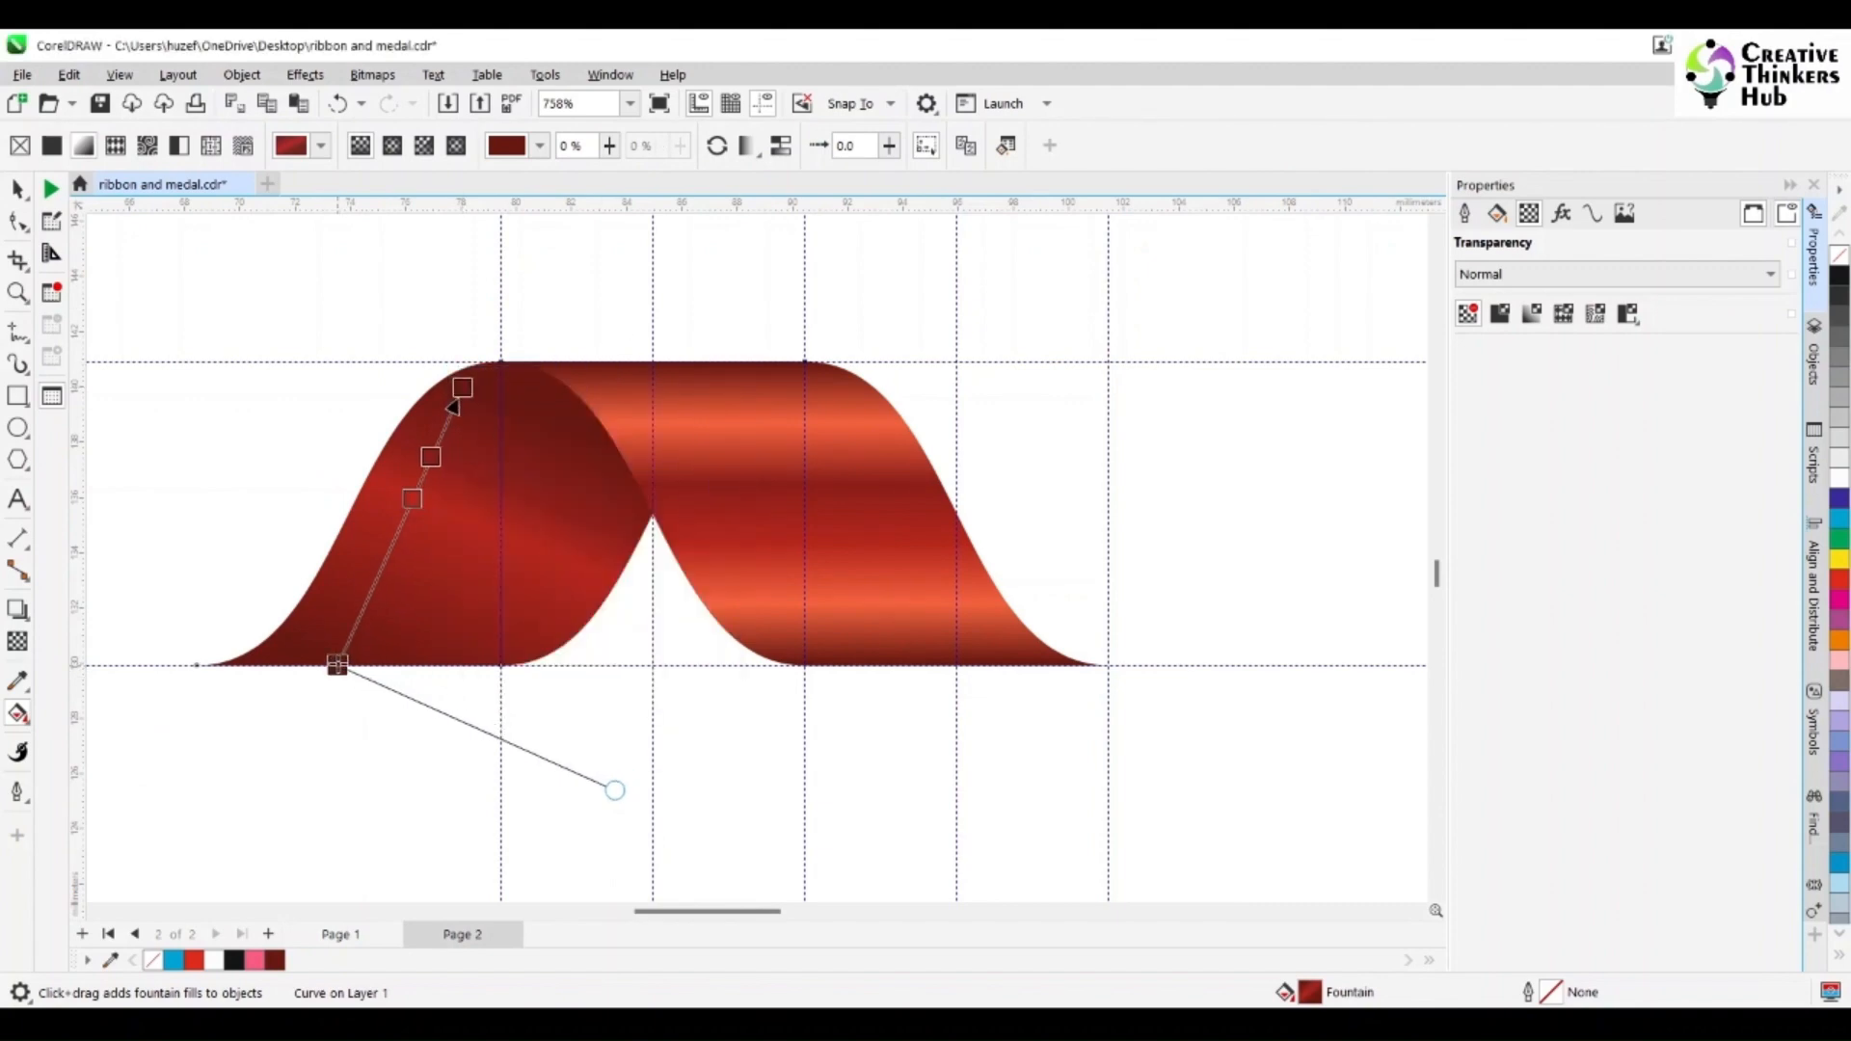
pyautogui.moveTo(462, 386); pyautogui.dragTo(479, 382)
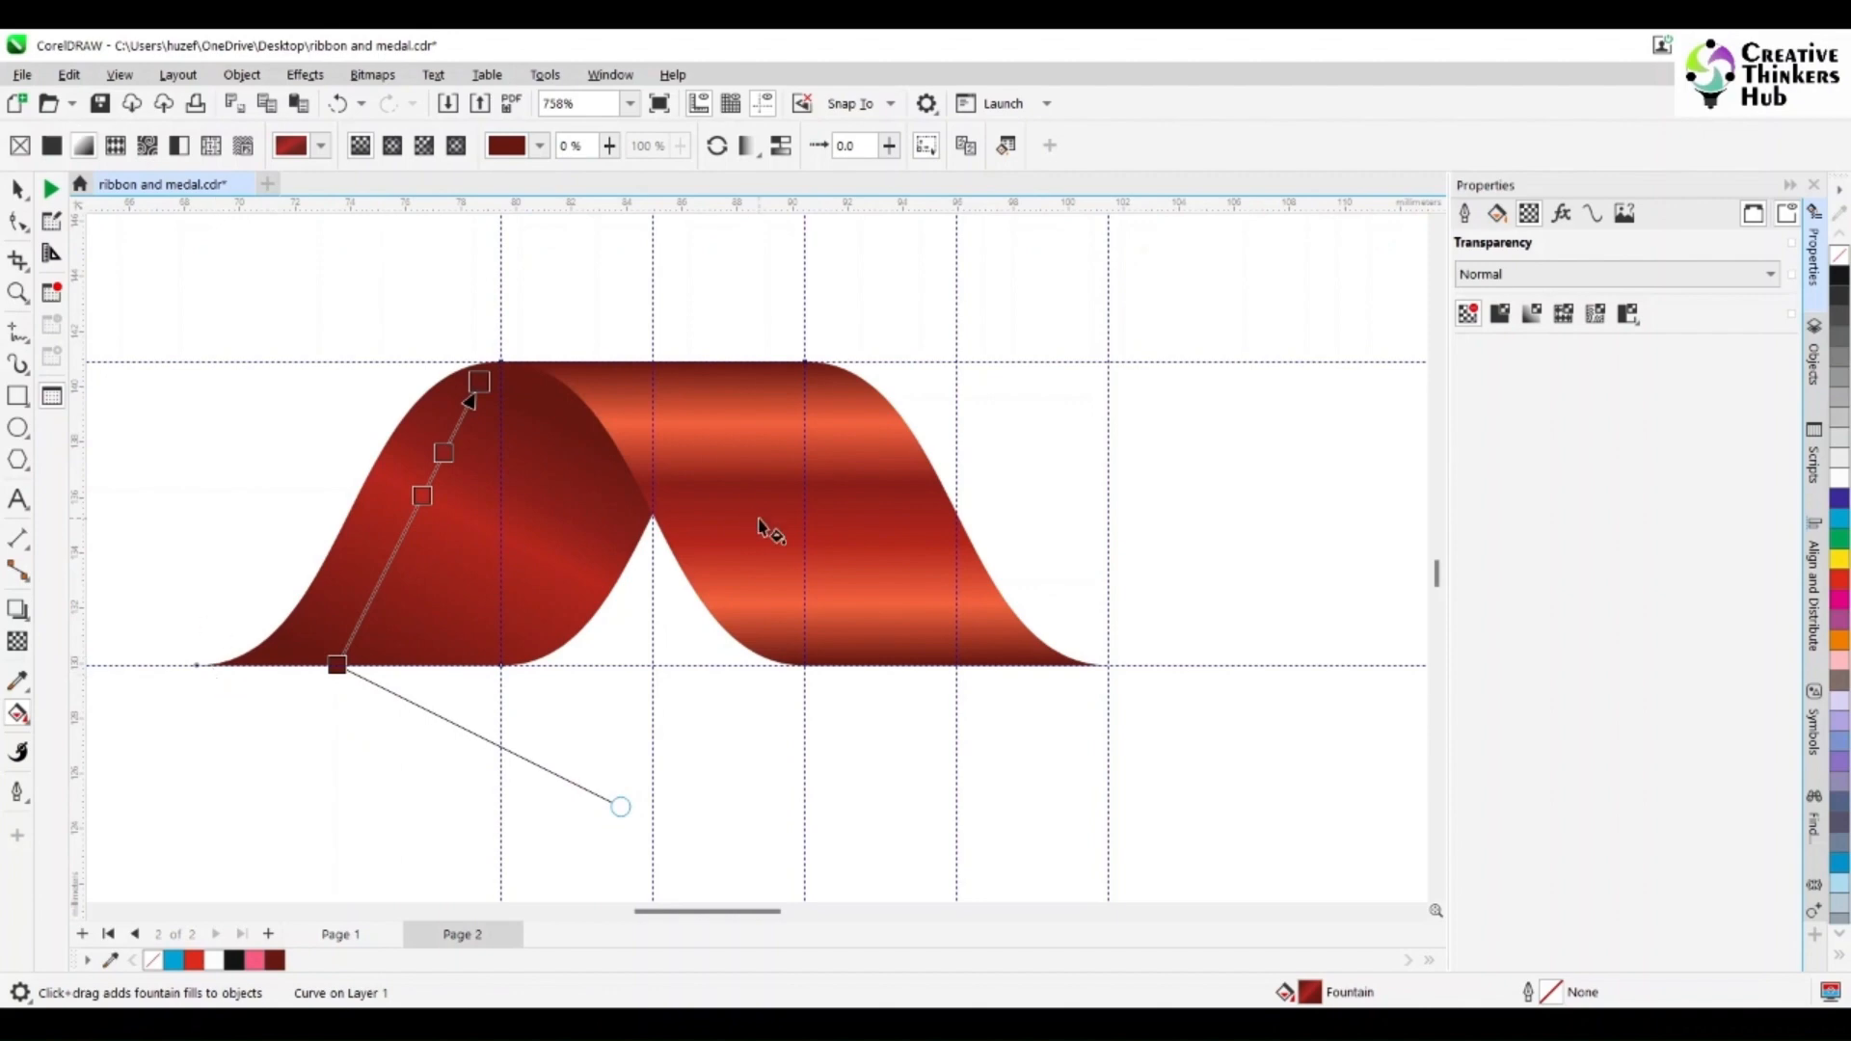
pyautogui.scroll(-4, 766, 529)
pyautogui.scroll(3, 766, 529)
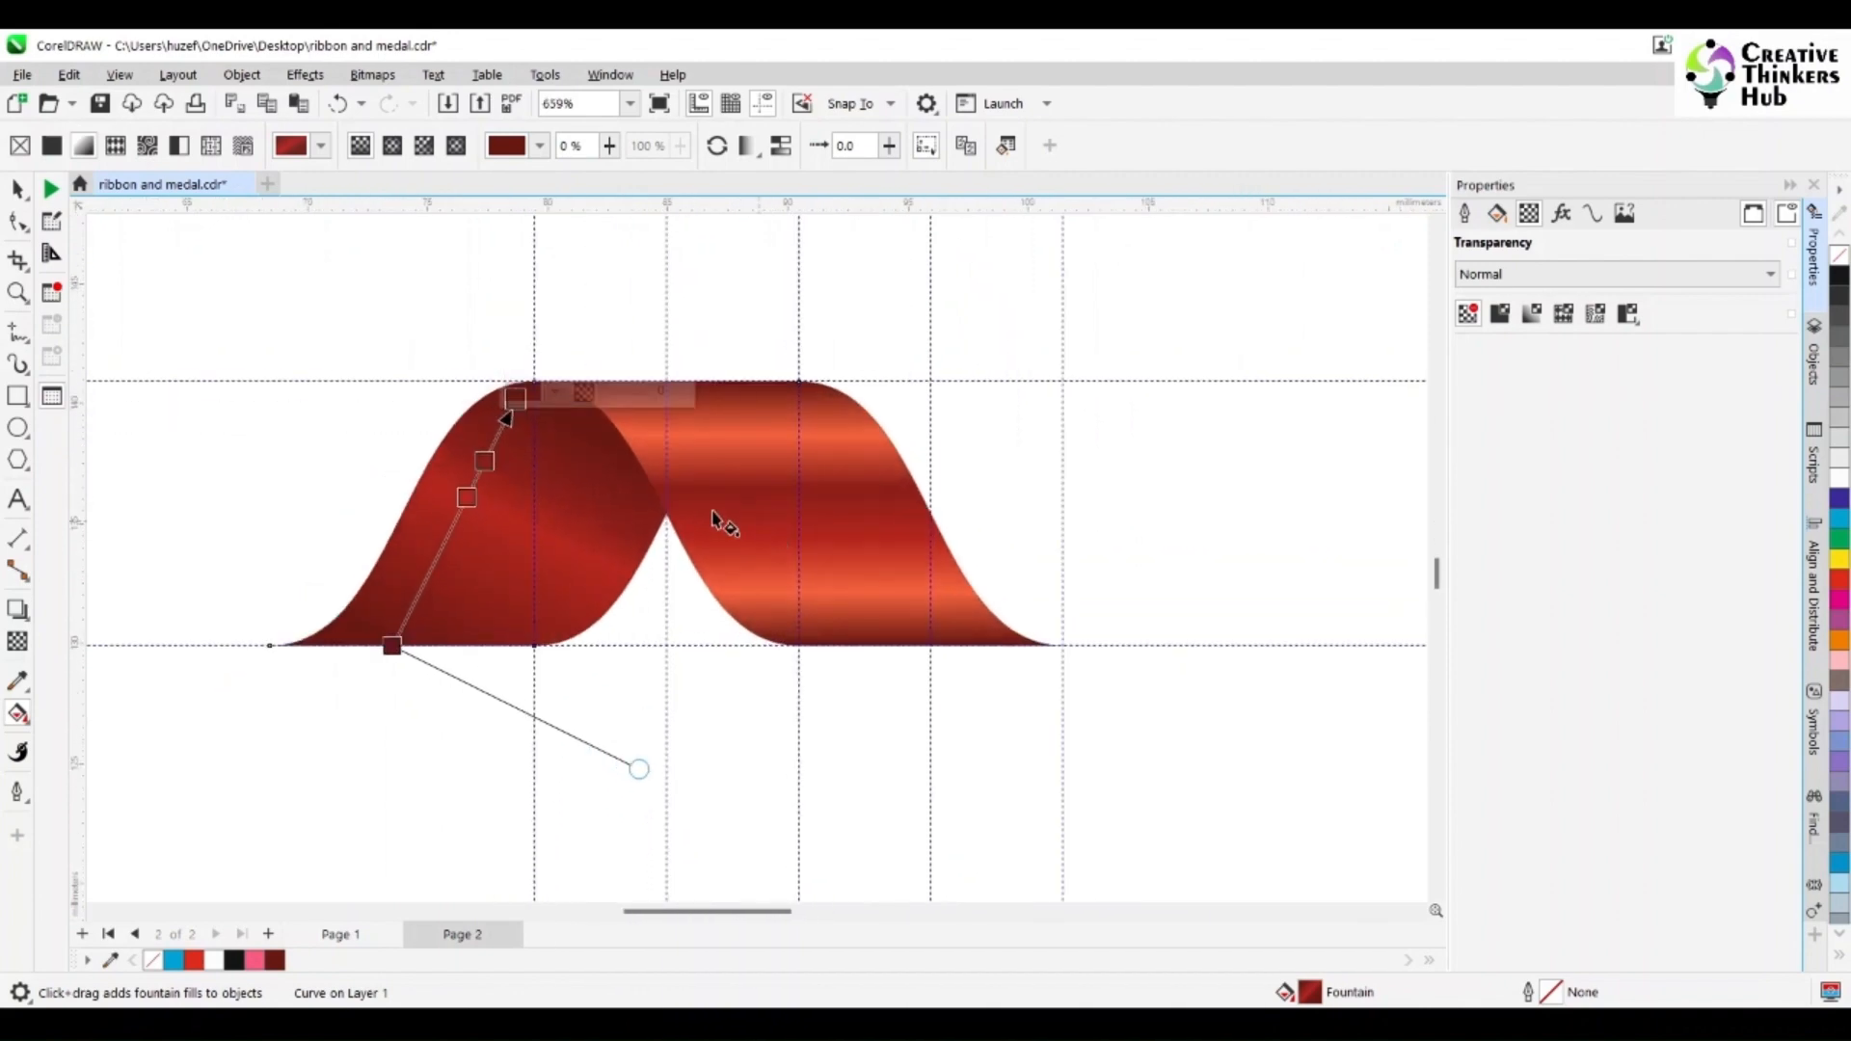
pyautogui.click(18, 189)
pyautogui.click(228, 307)
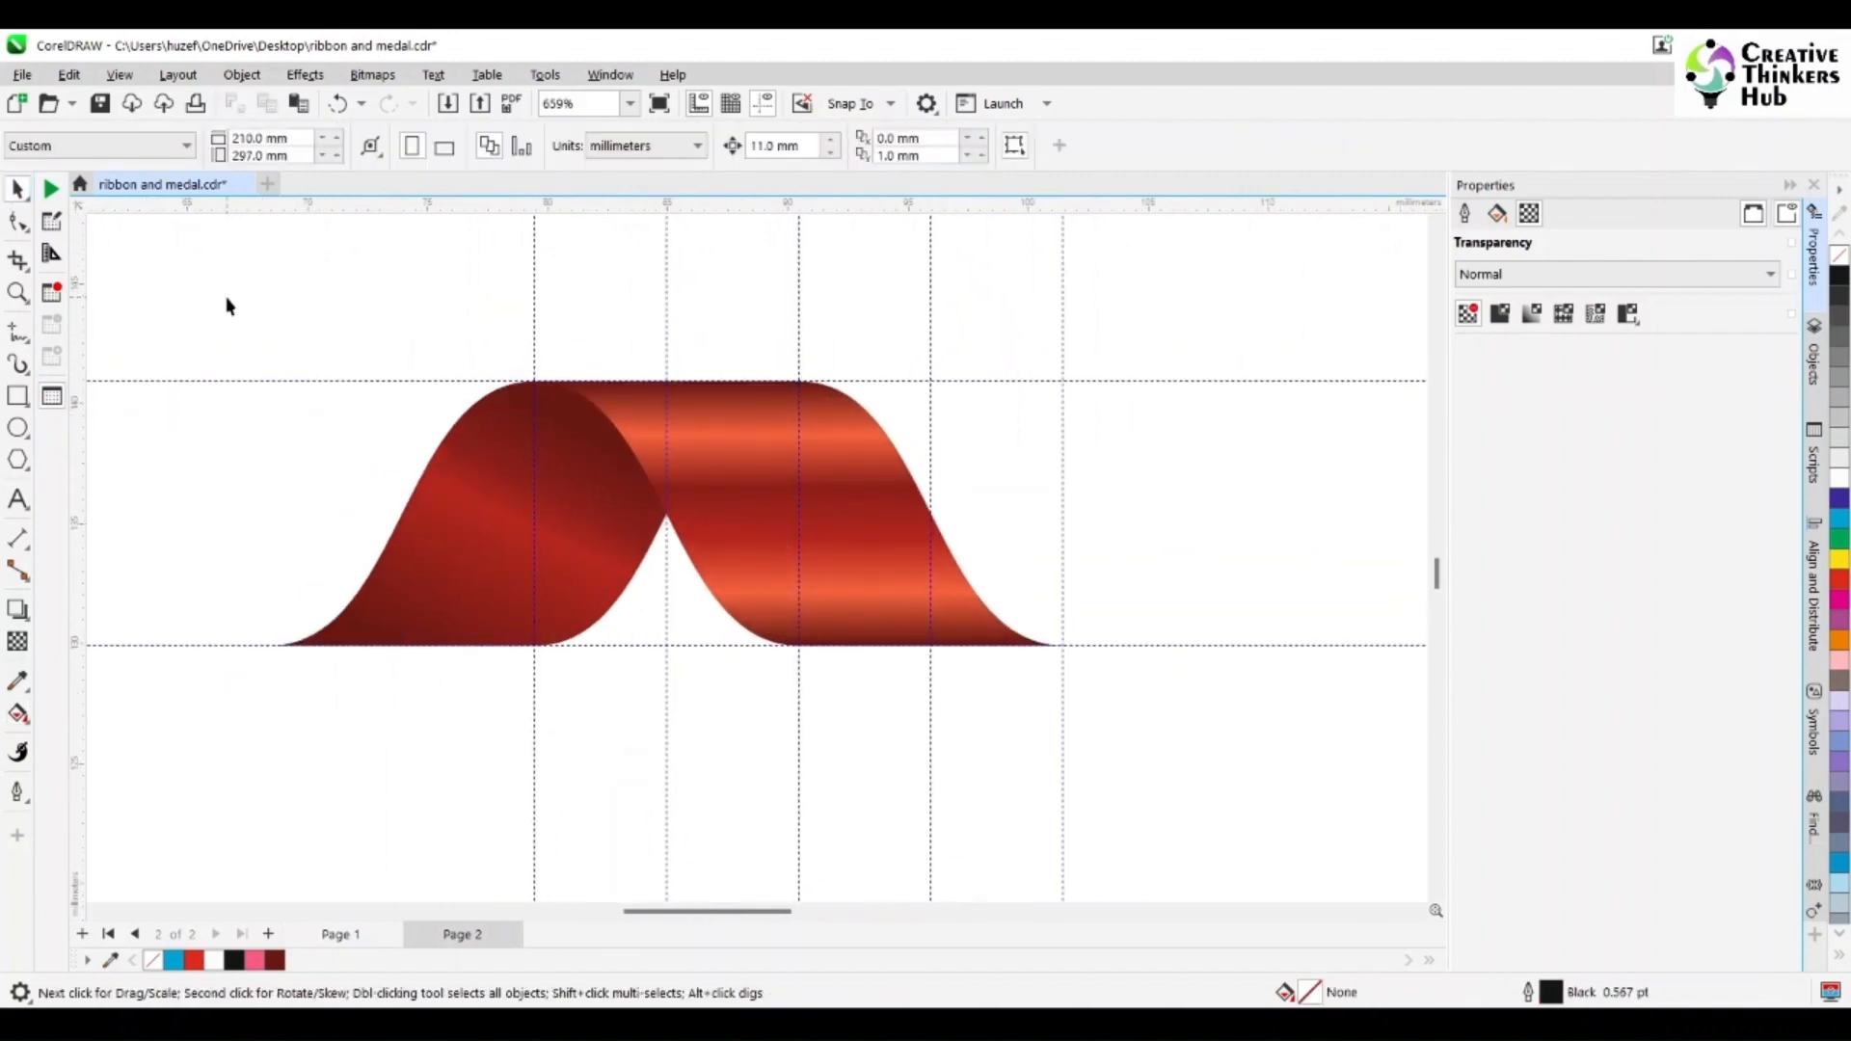
# - Duplicate the right ribbon segment in place and shift the copy's two right-hand nodes 5.5 mm to the left
pyautogui.click(877, 579)
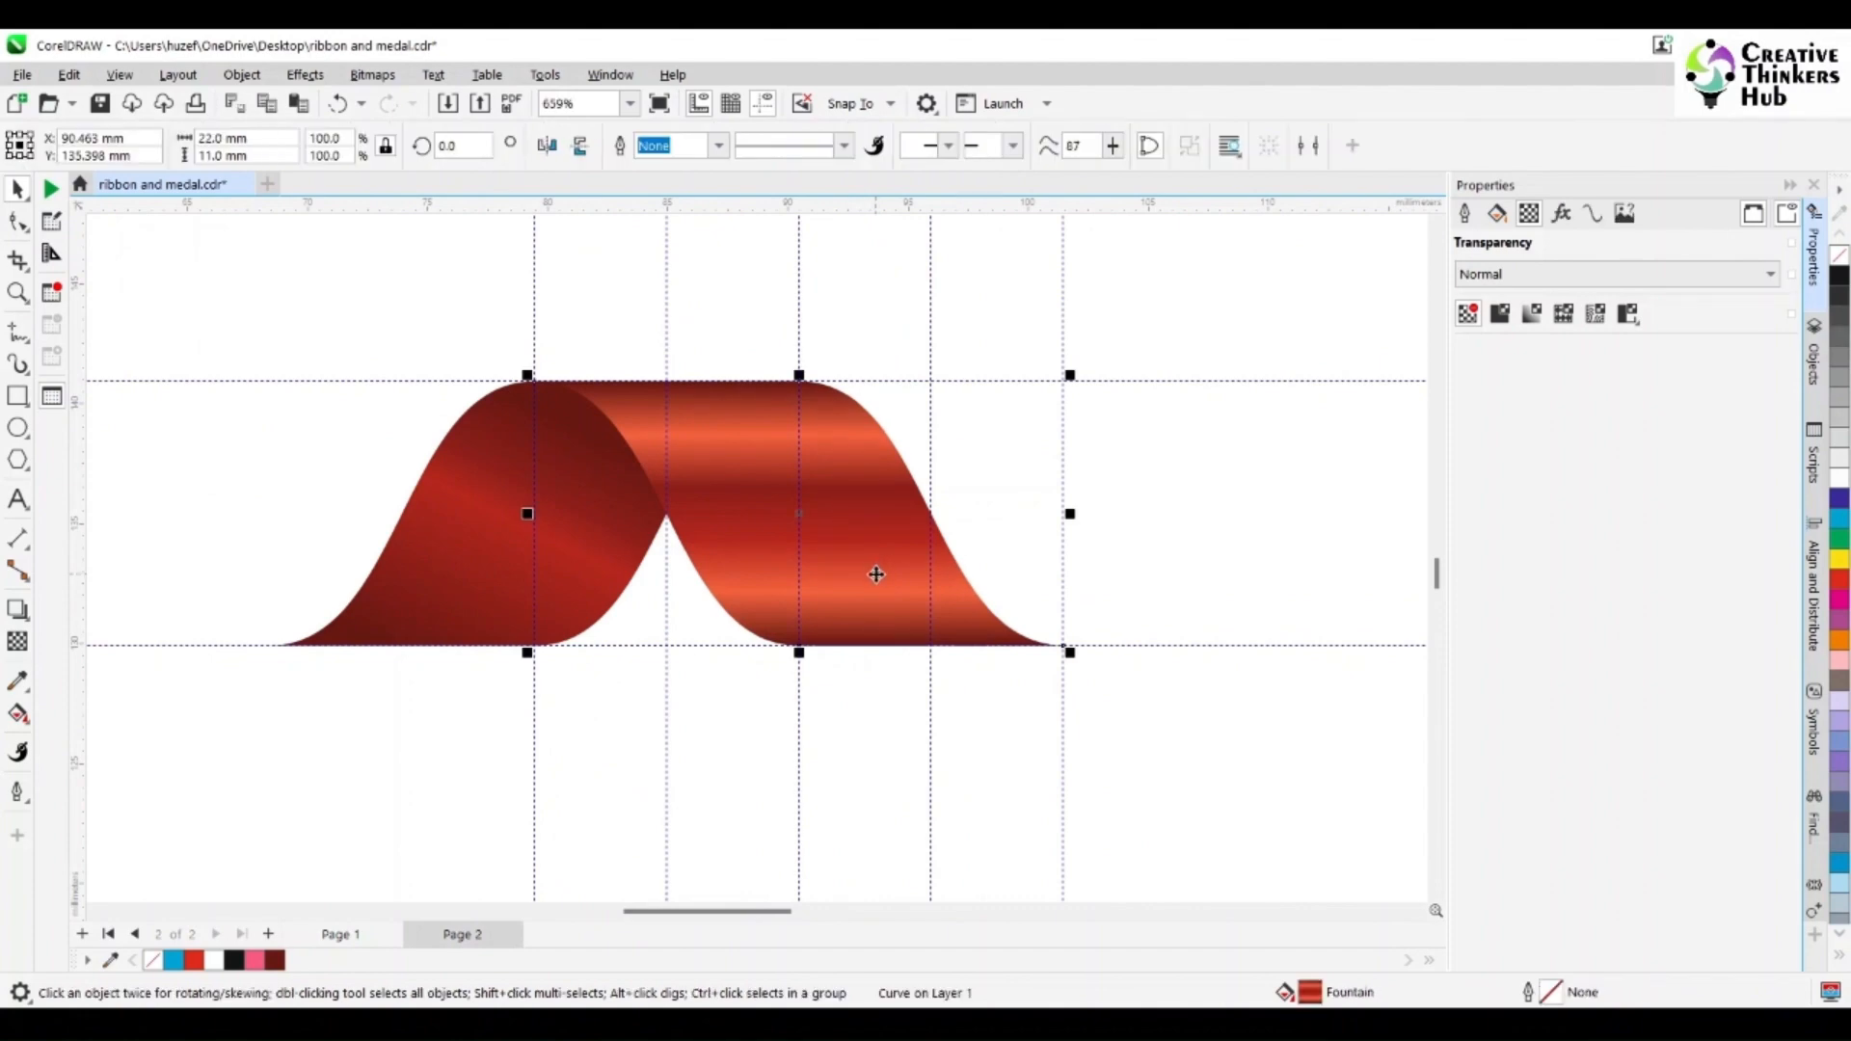
pyautogui.click(17, 221)
pyautogui.moveTo(765, 340); pyautogui.dragTo(1056, 588)
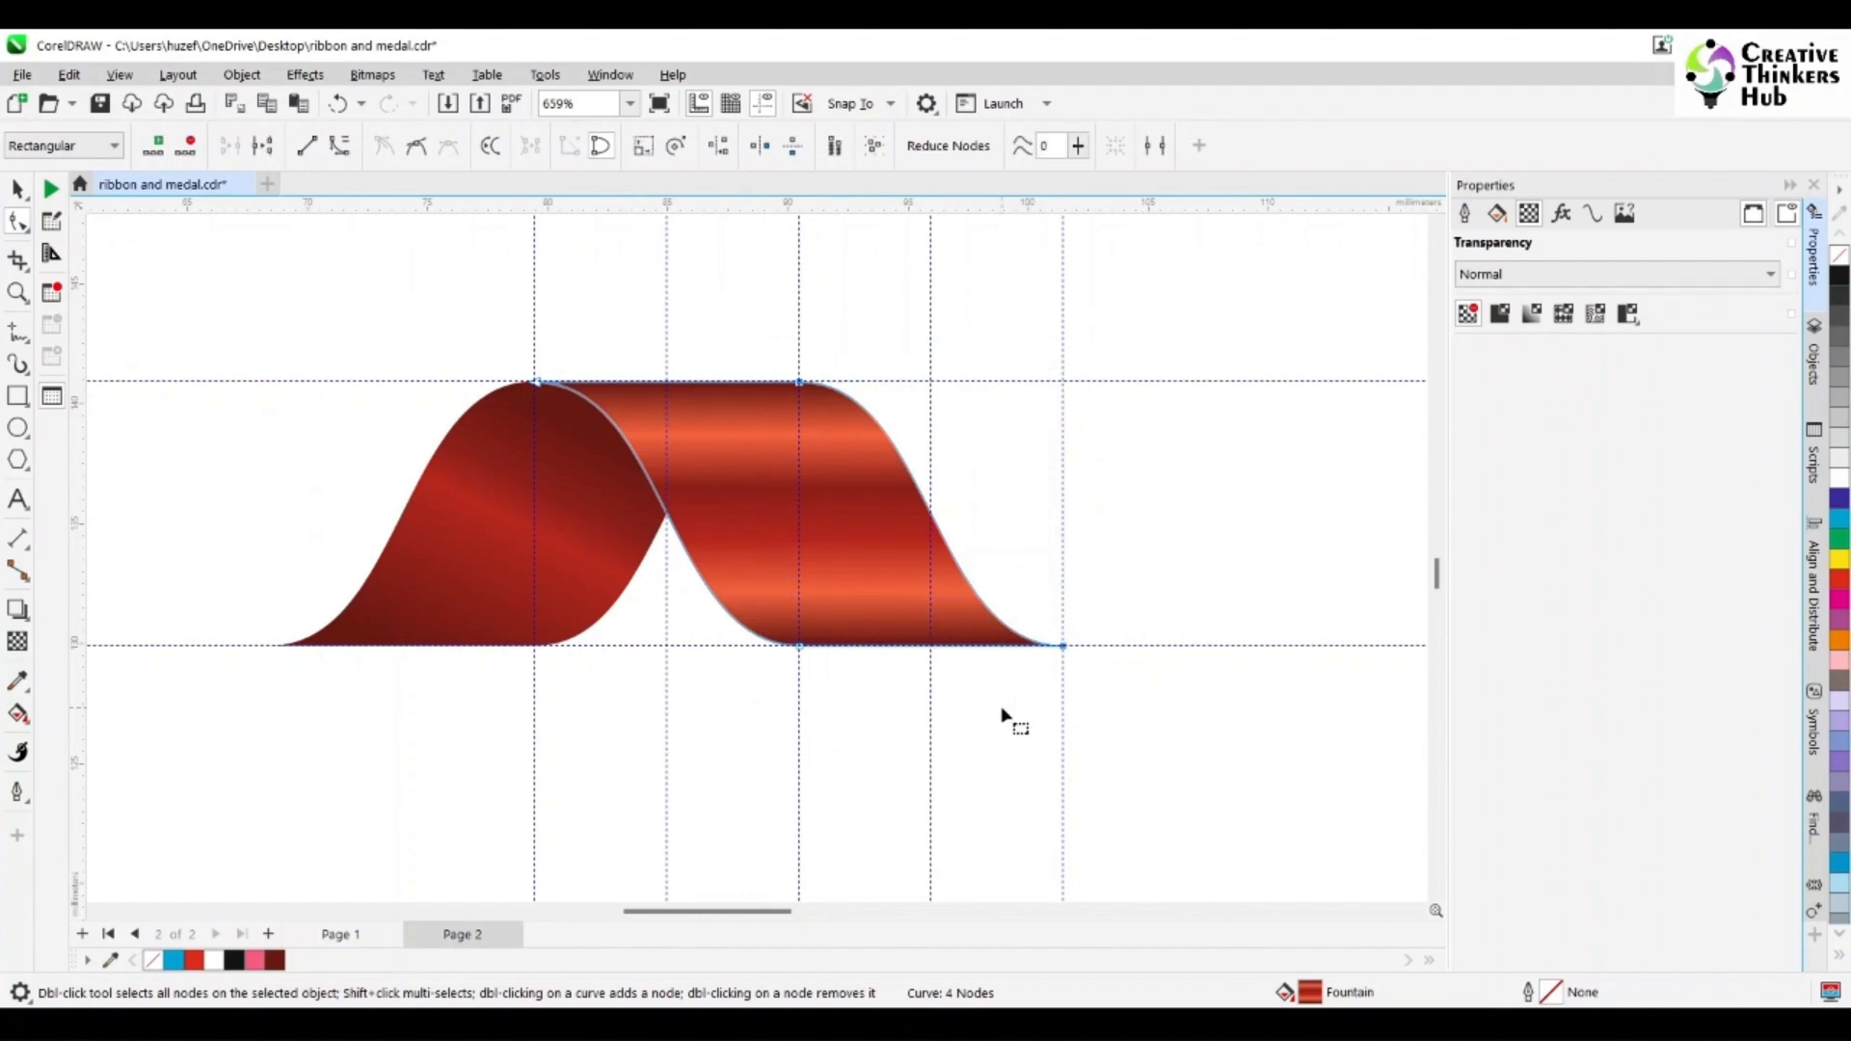
pyautogui.press('Left')
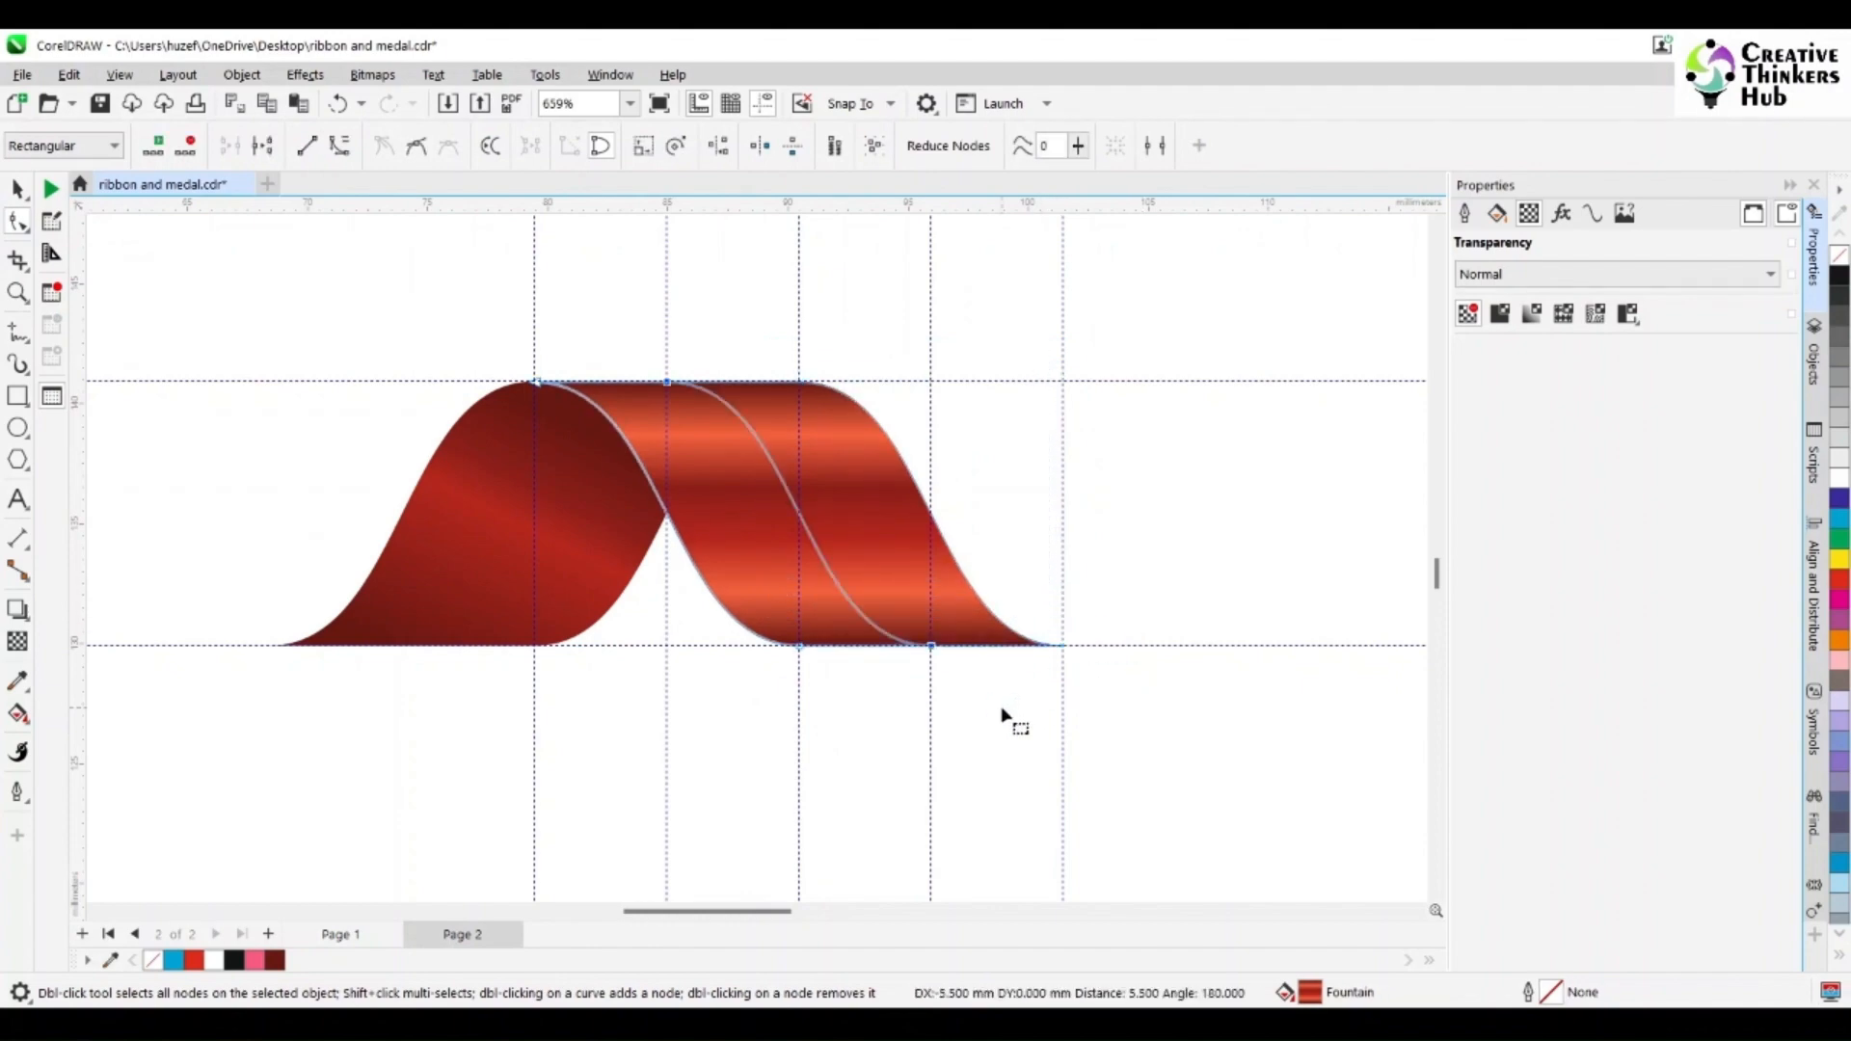
pyautogui.click(20, 192)
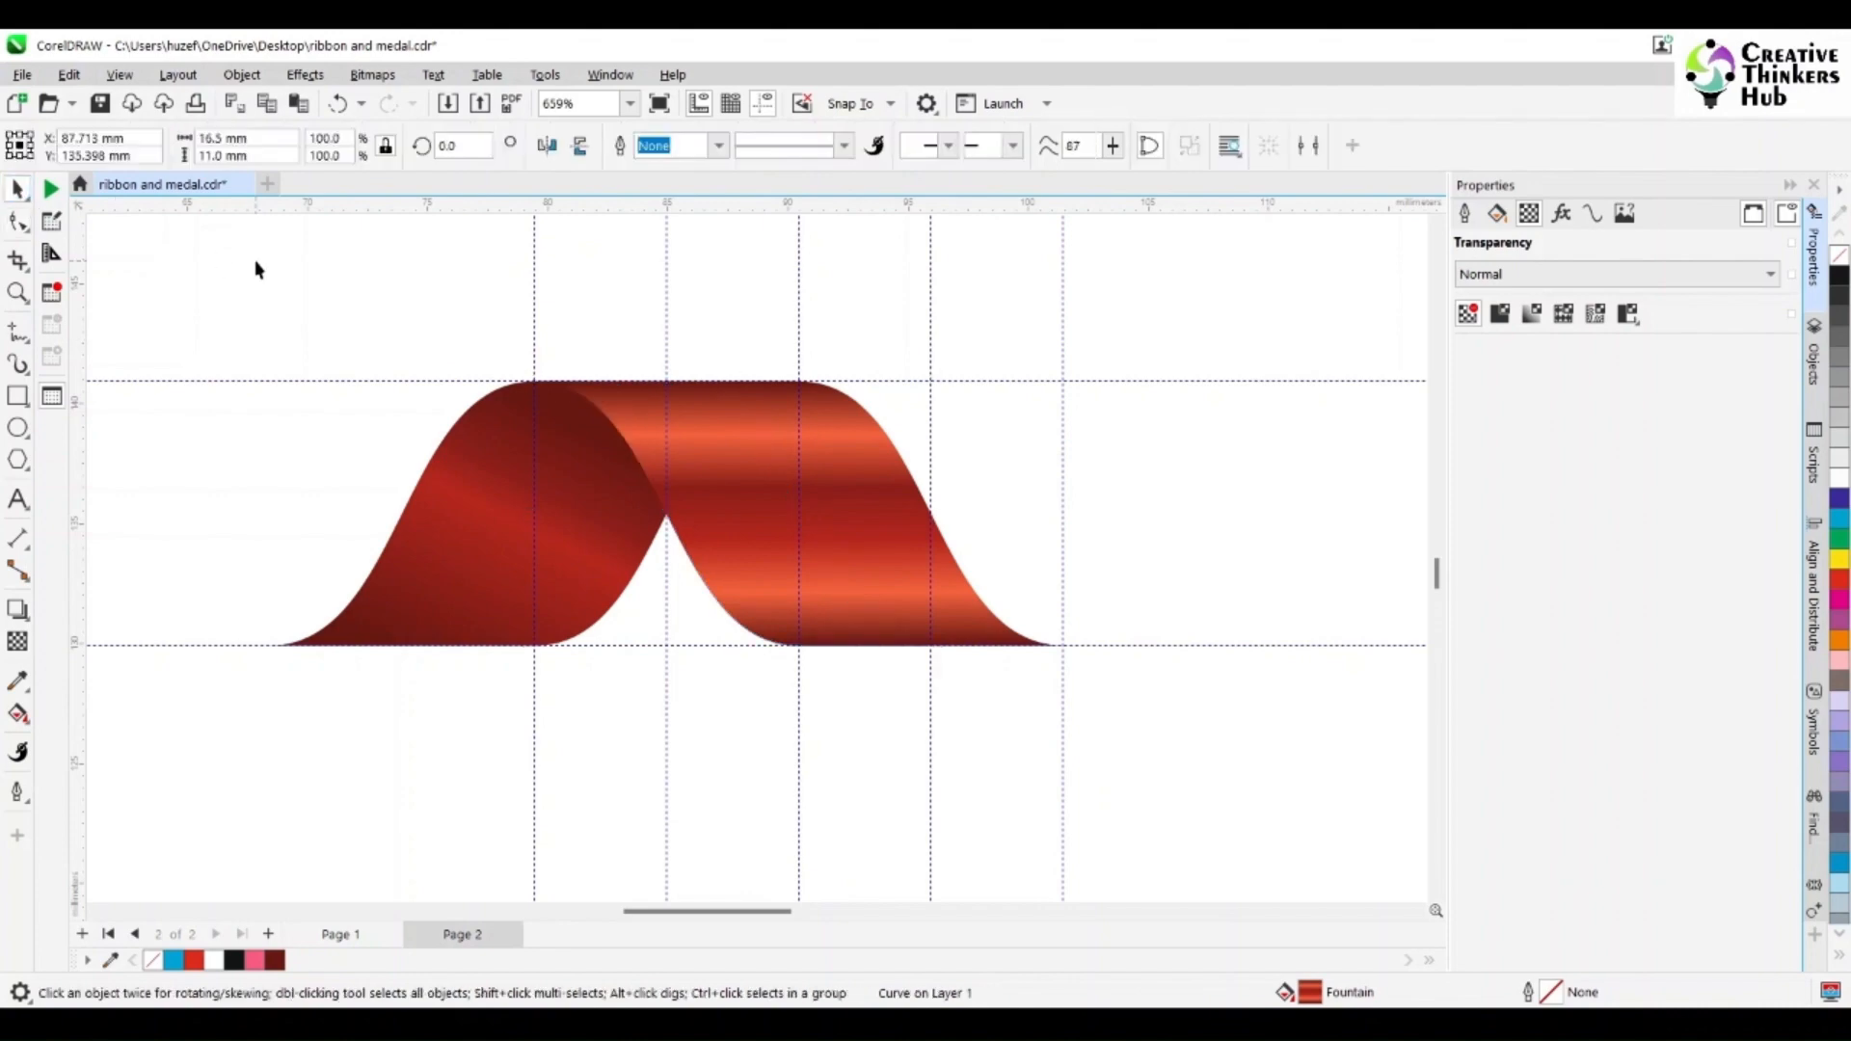
pyautogui.click(256, 270)
# - Set the nudge distance to 10 mm and shift the copy's left-hand nodes 5 mm right, forming a thin S-shaped strip
pyautogui.moveTo(813, 145); pyautogui.dragTo(748, 147)
pyautogui.write('10')
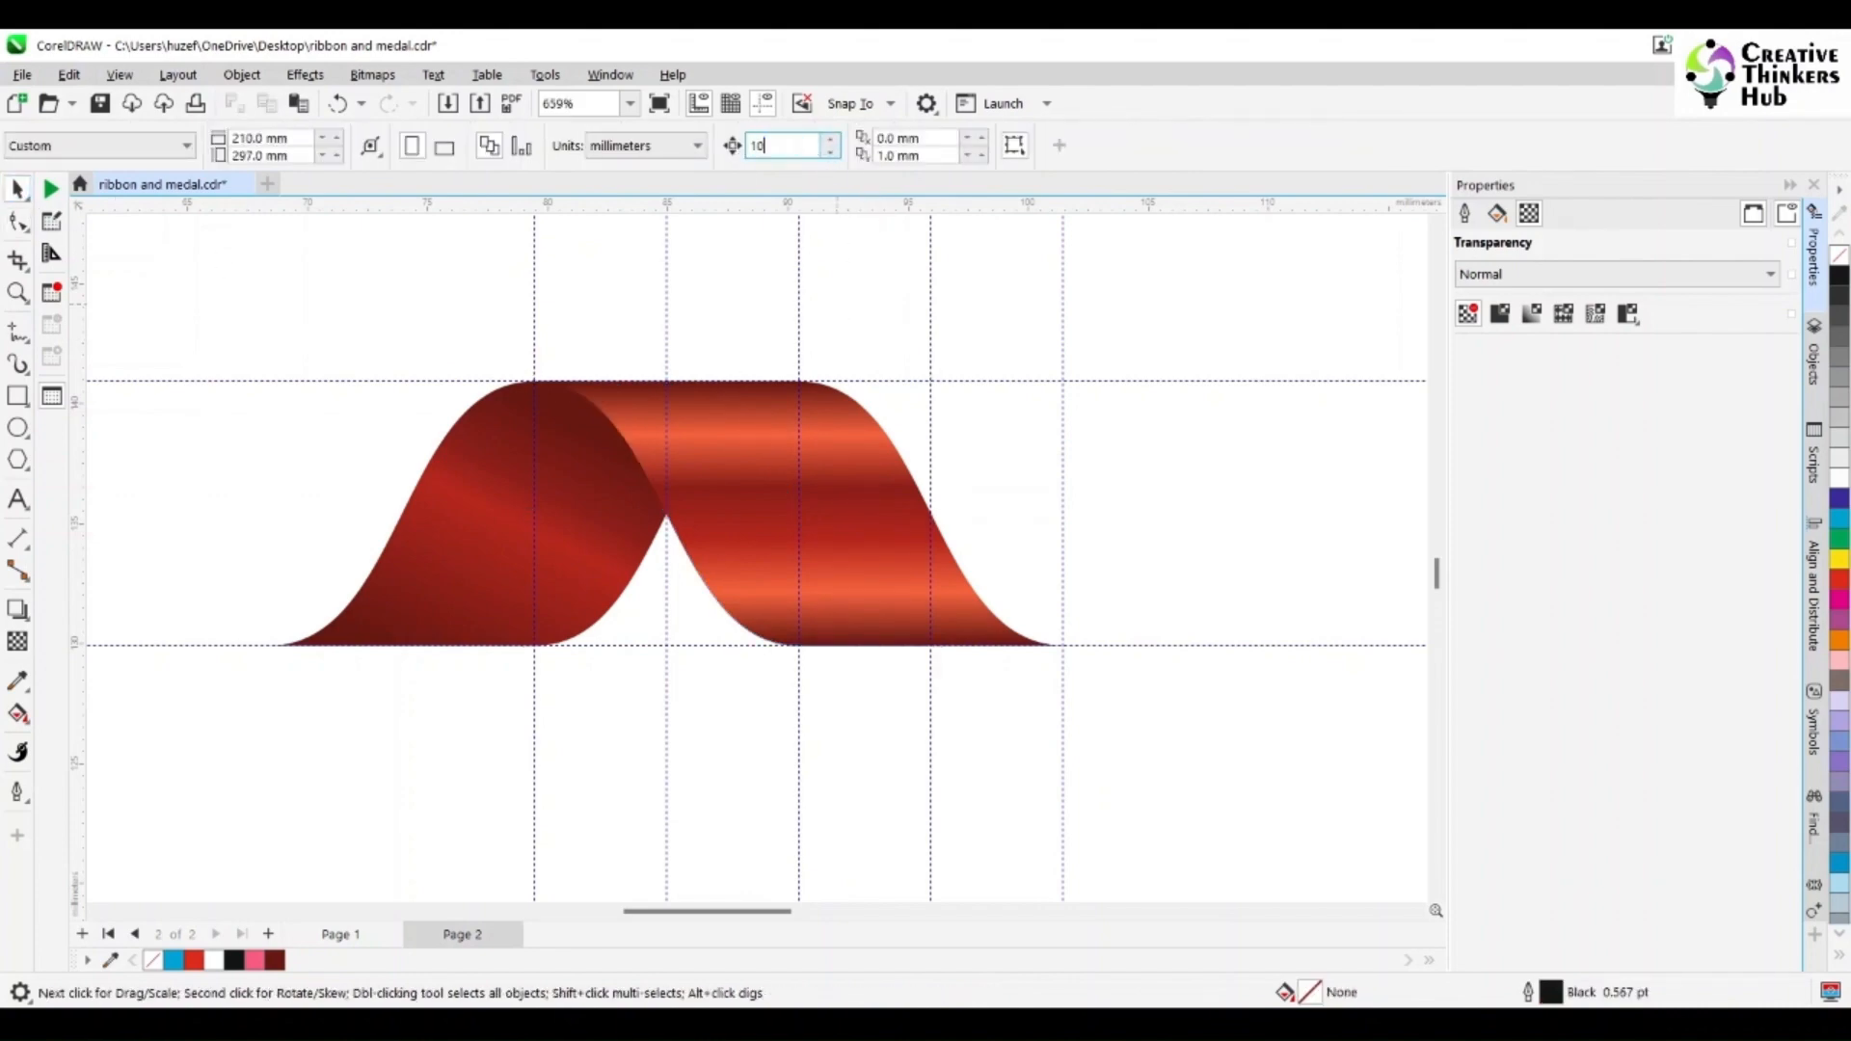
pyautogui.press('Return')
pyautogui.click(702, 492)
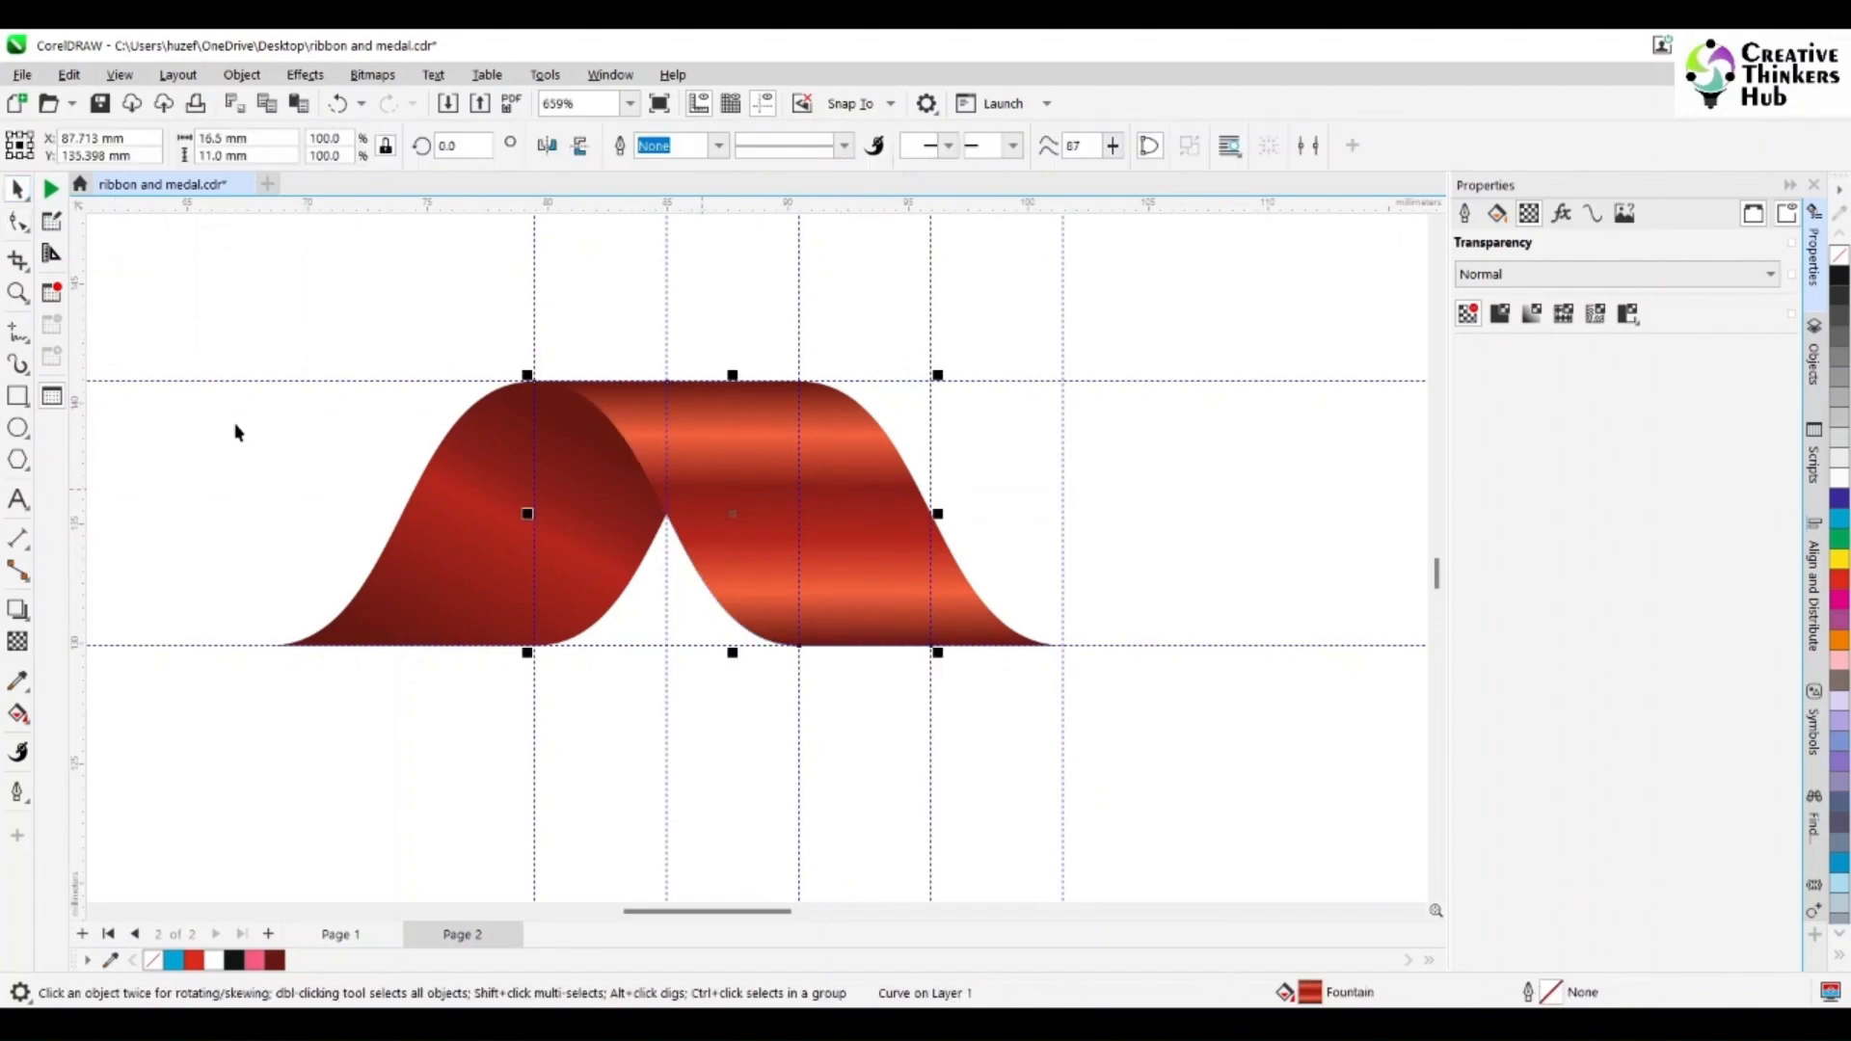
pyautogui.click(19, 222)
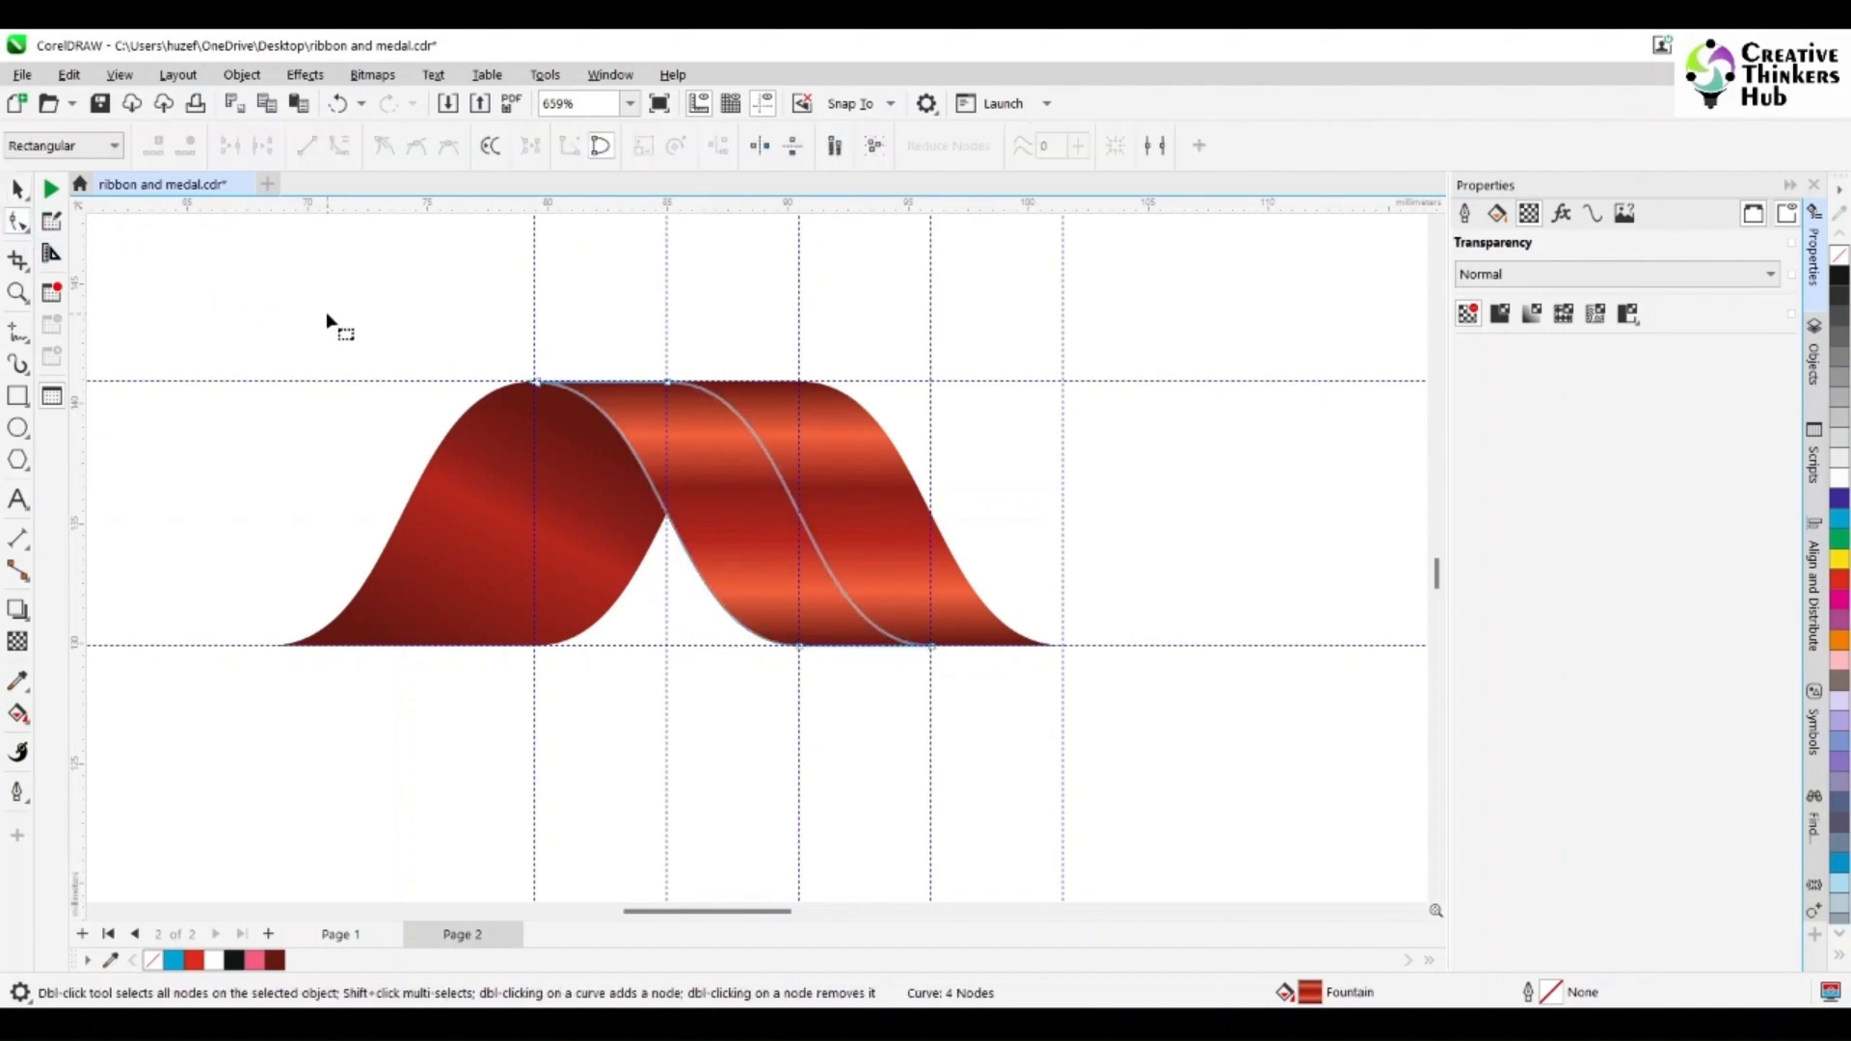
pyautogui.moveTo(328, 321); pyautogui.dragTo(689, 675)
pyautogui.moveTo(729, 737); pyautogui.dragTo(796, 593)
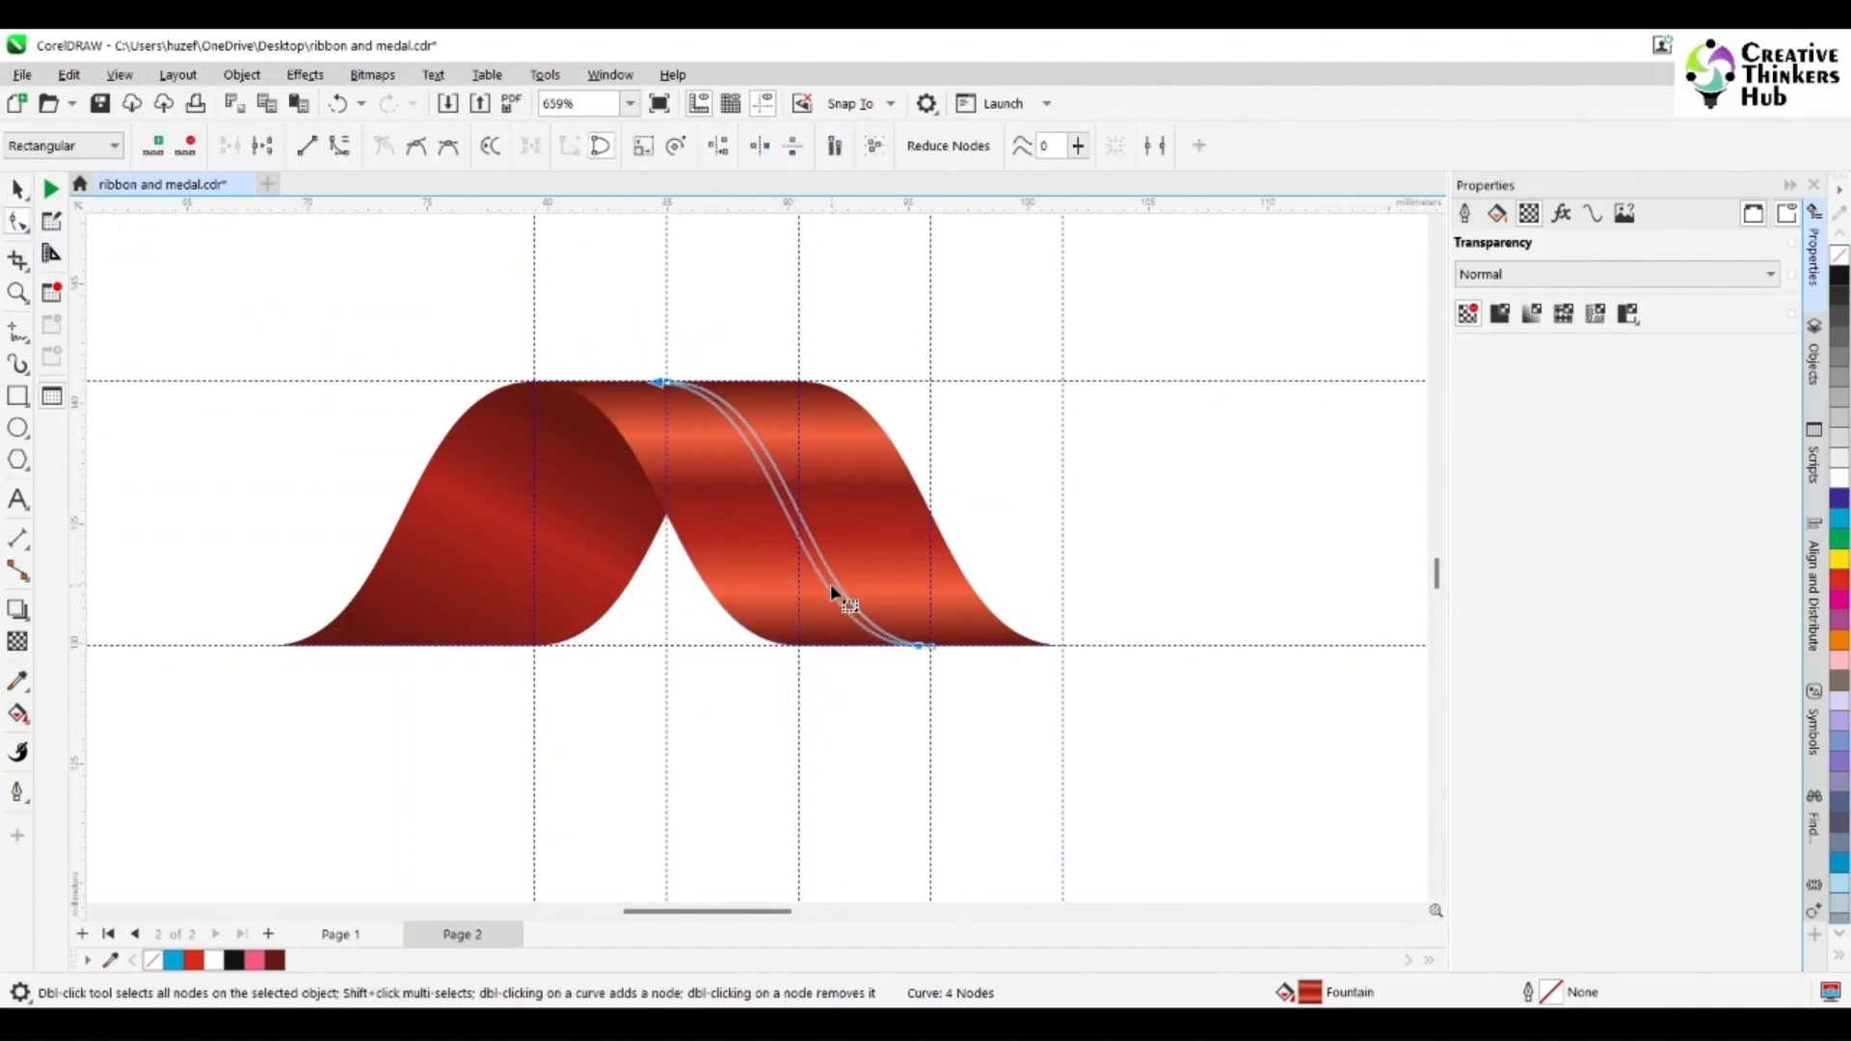
pyautogui.click(17, 191)
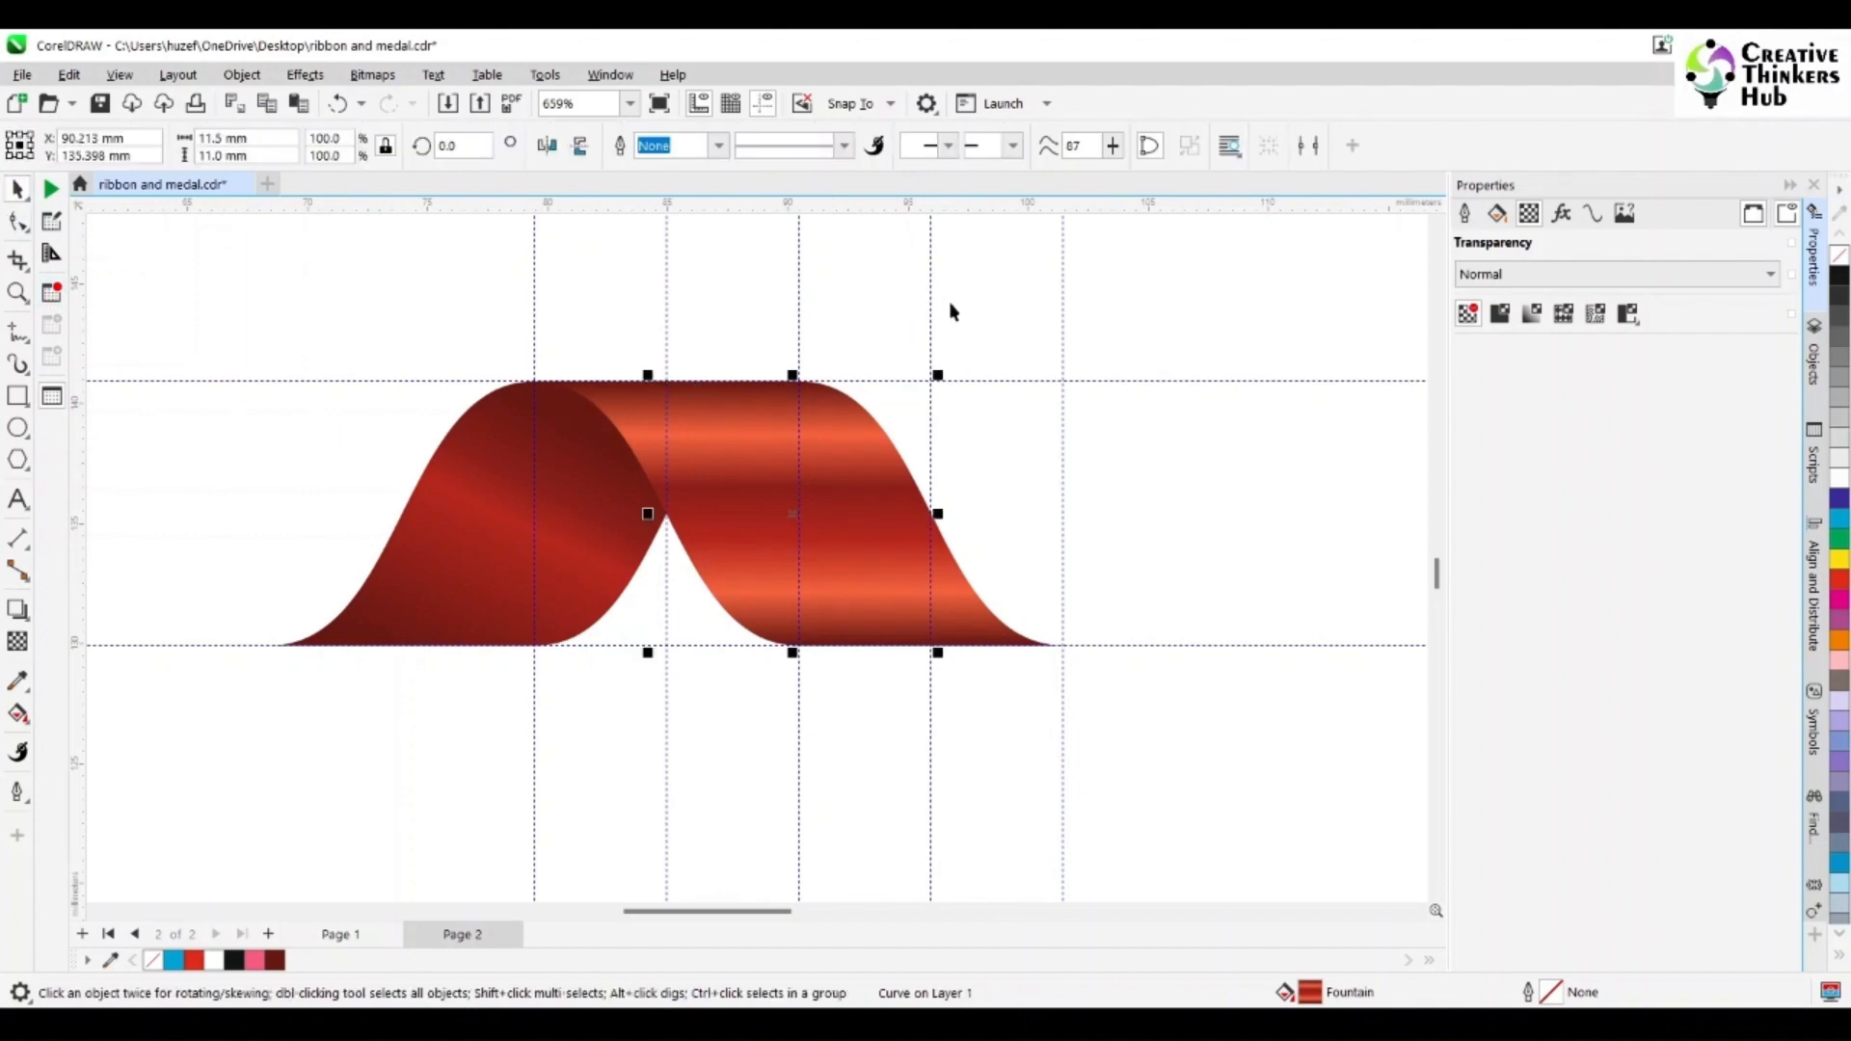
# - Give the thin strip a black fill with Overlay merge mode and move it about 3.4 mm toward the right segment's left edge
pyautogui.click(1840, 281)
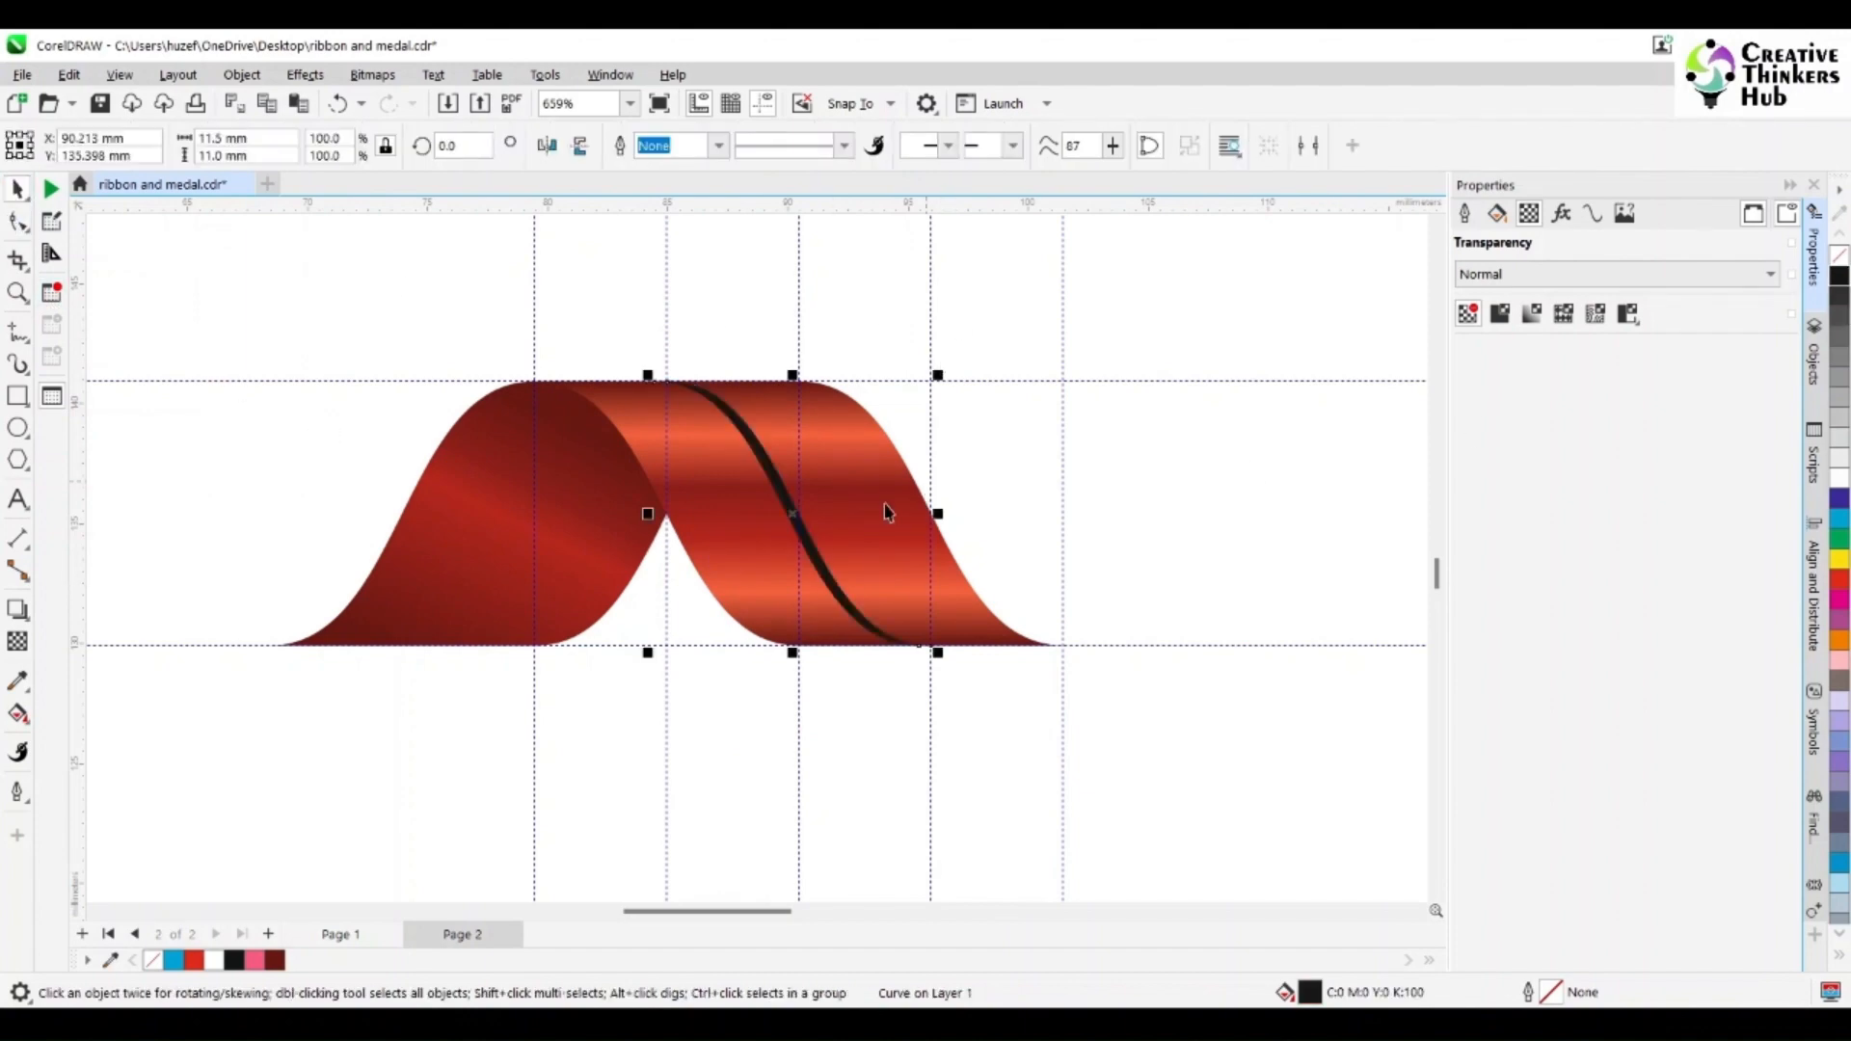
pyautogui.click(17, 642)
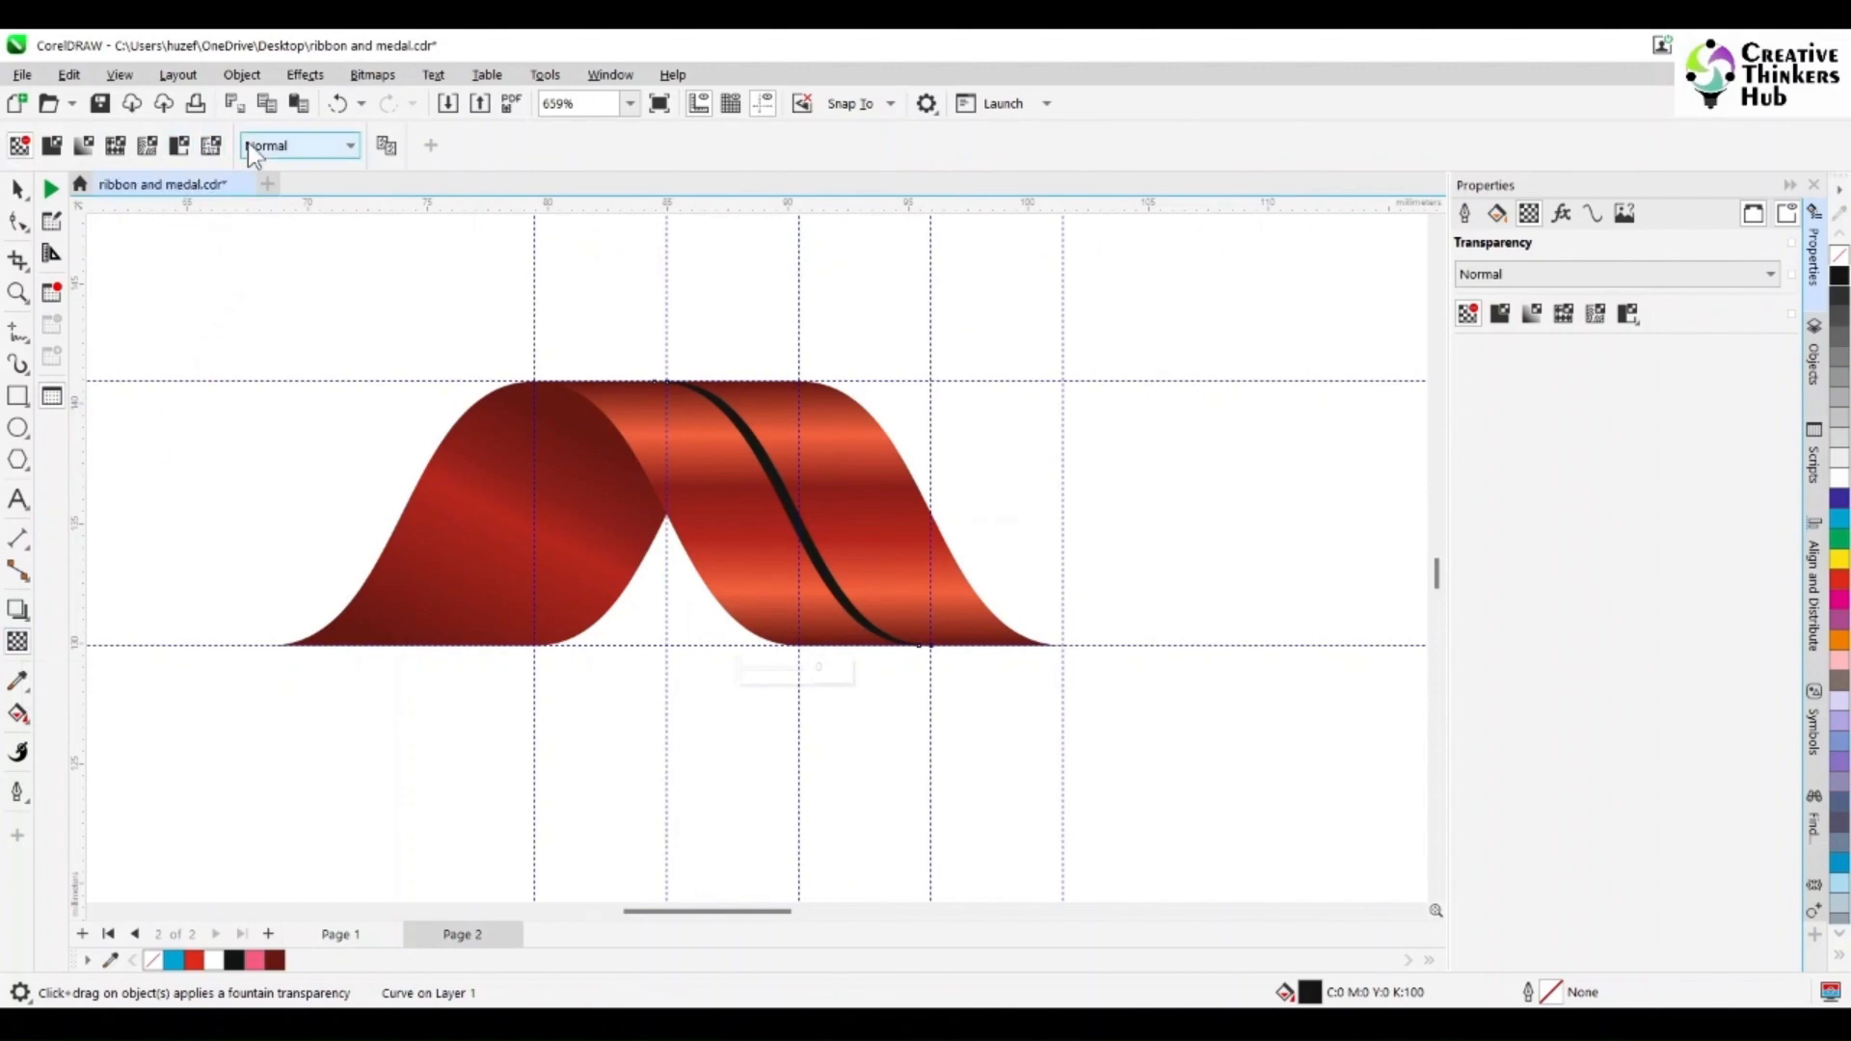
pyautogui.click(279, 146)
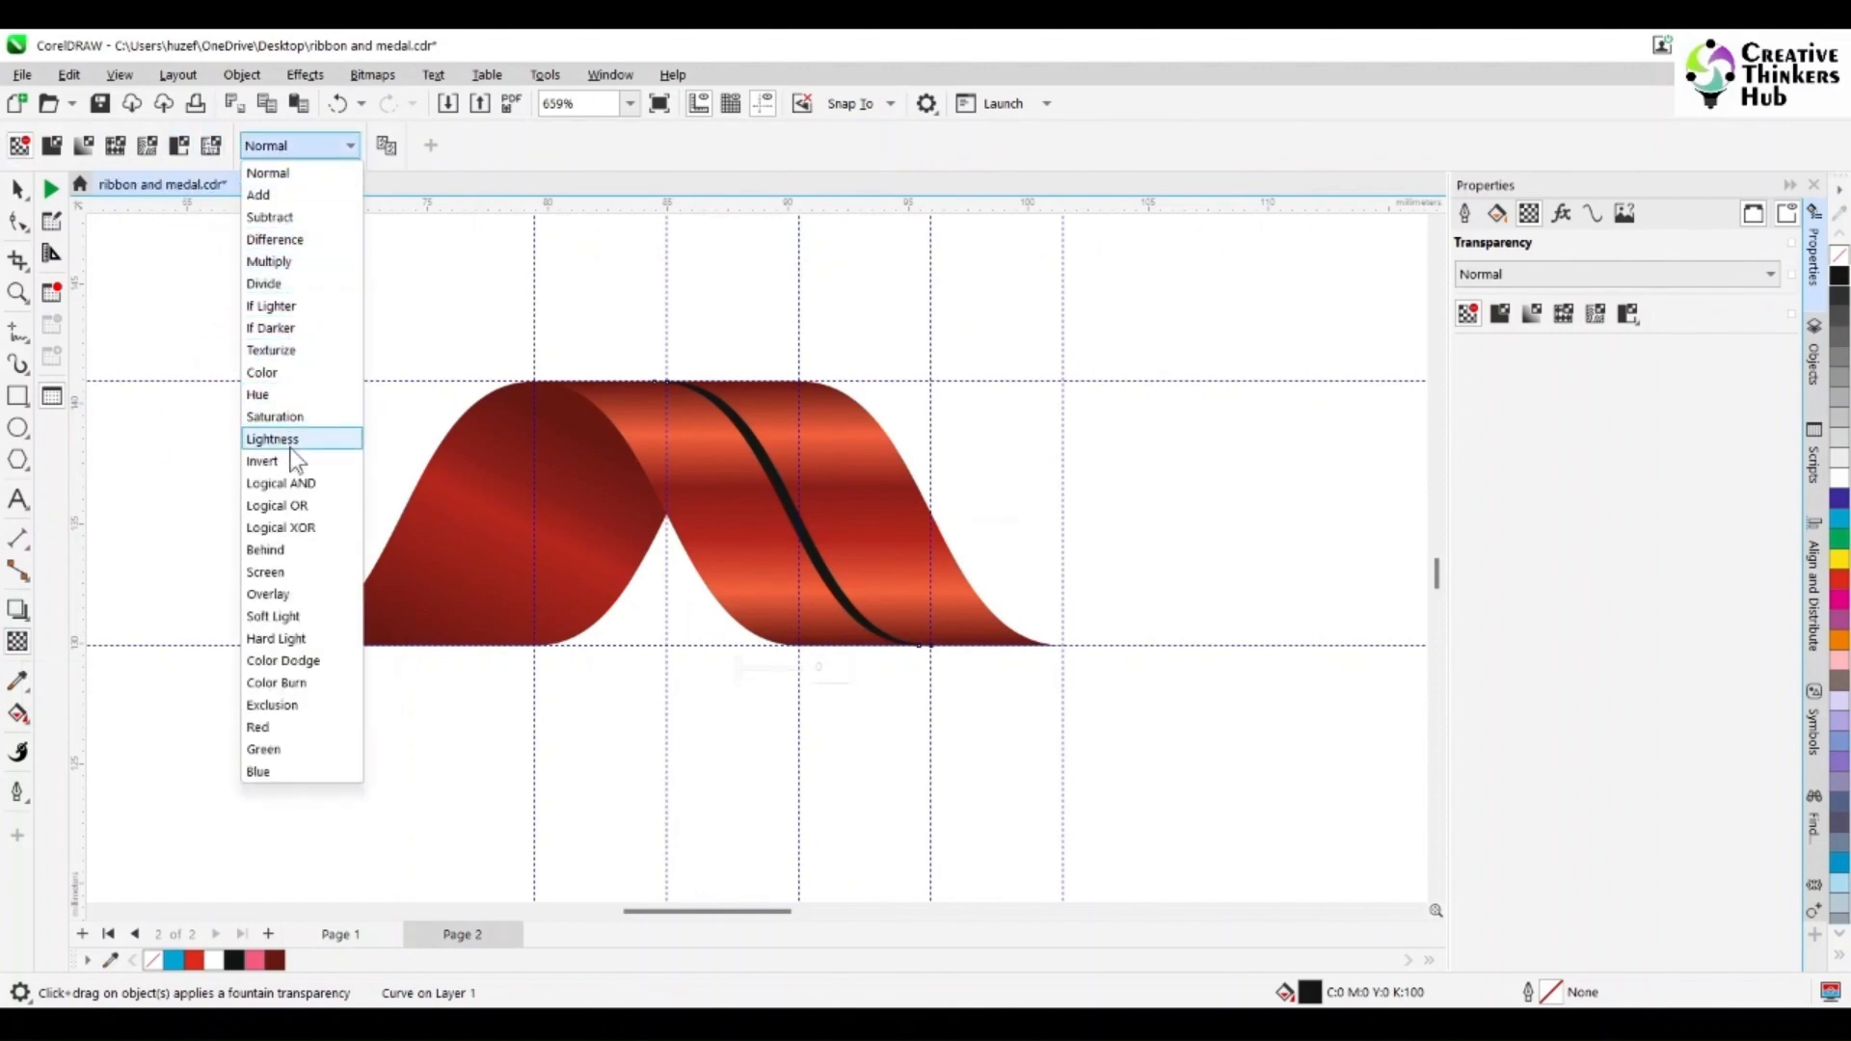
pyautogui.click(278, 599)
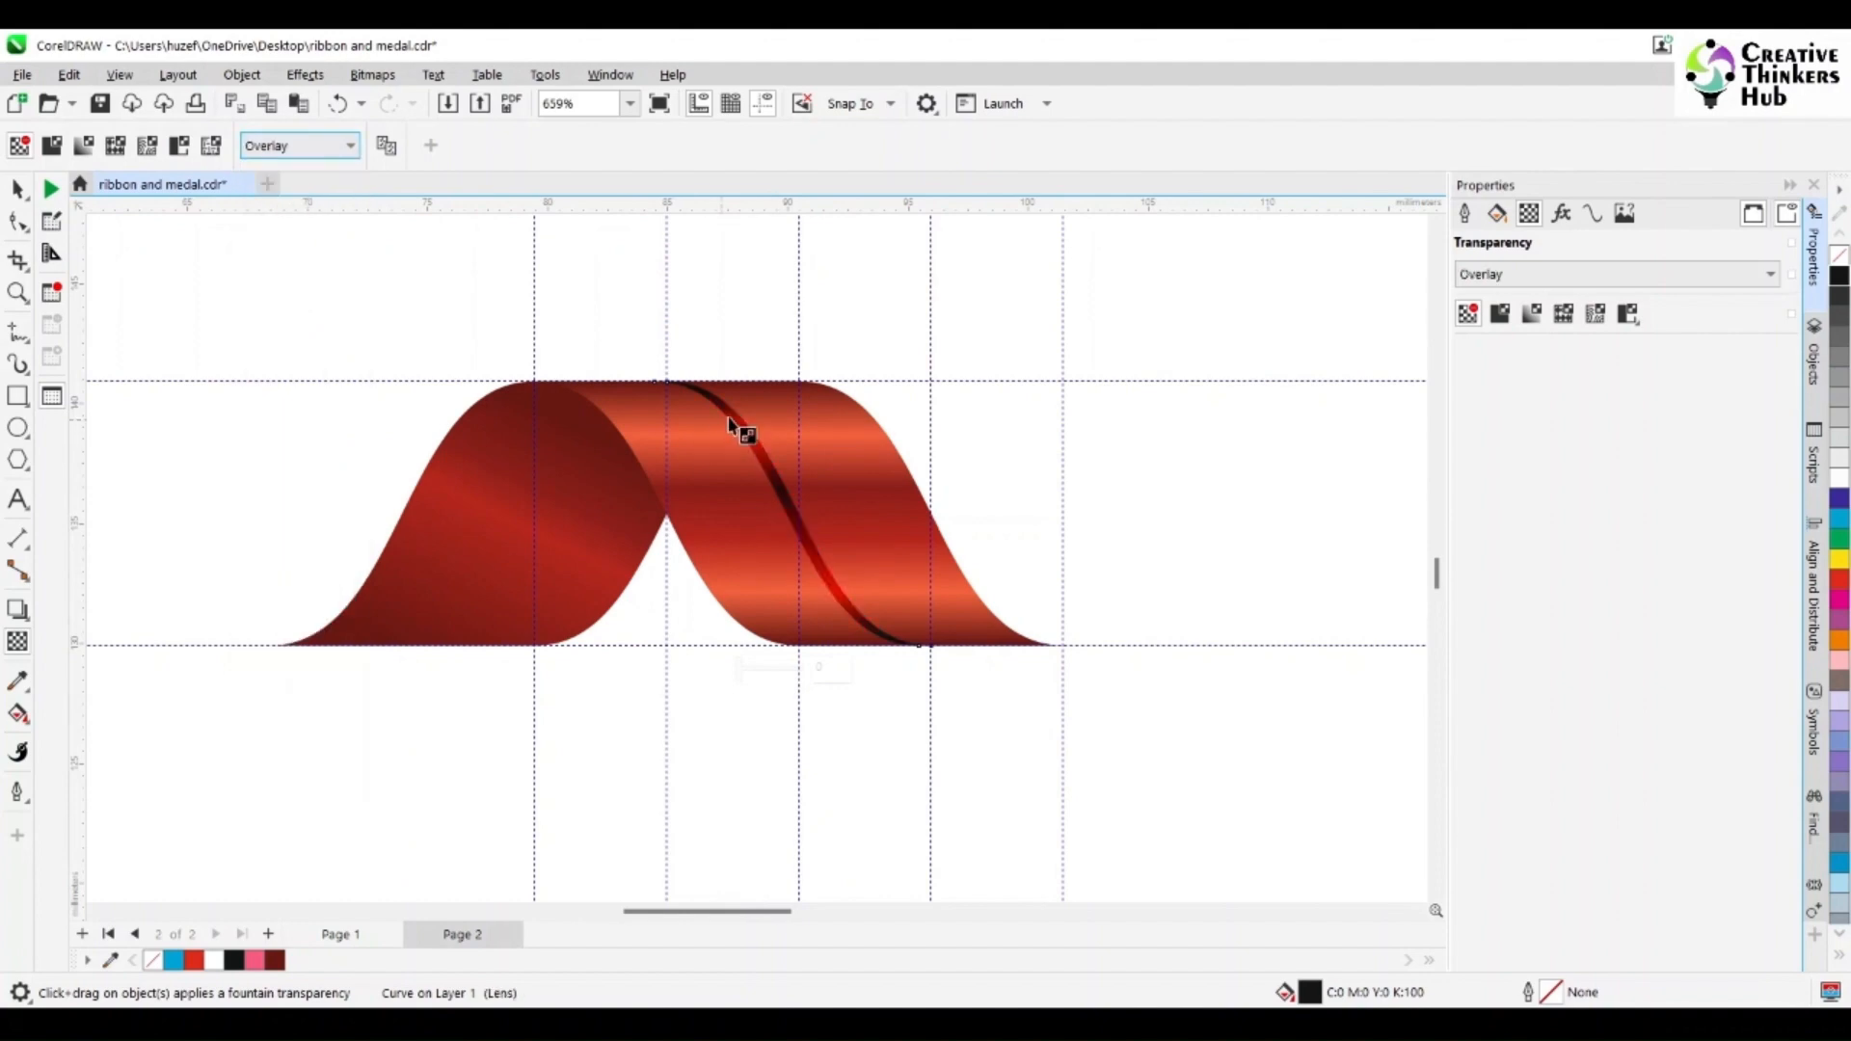
pyautogui.click(18, 189)
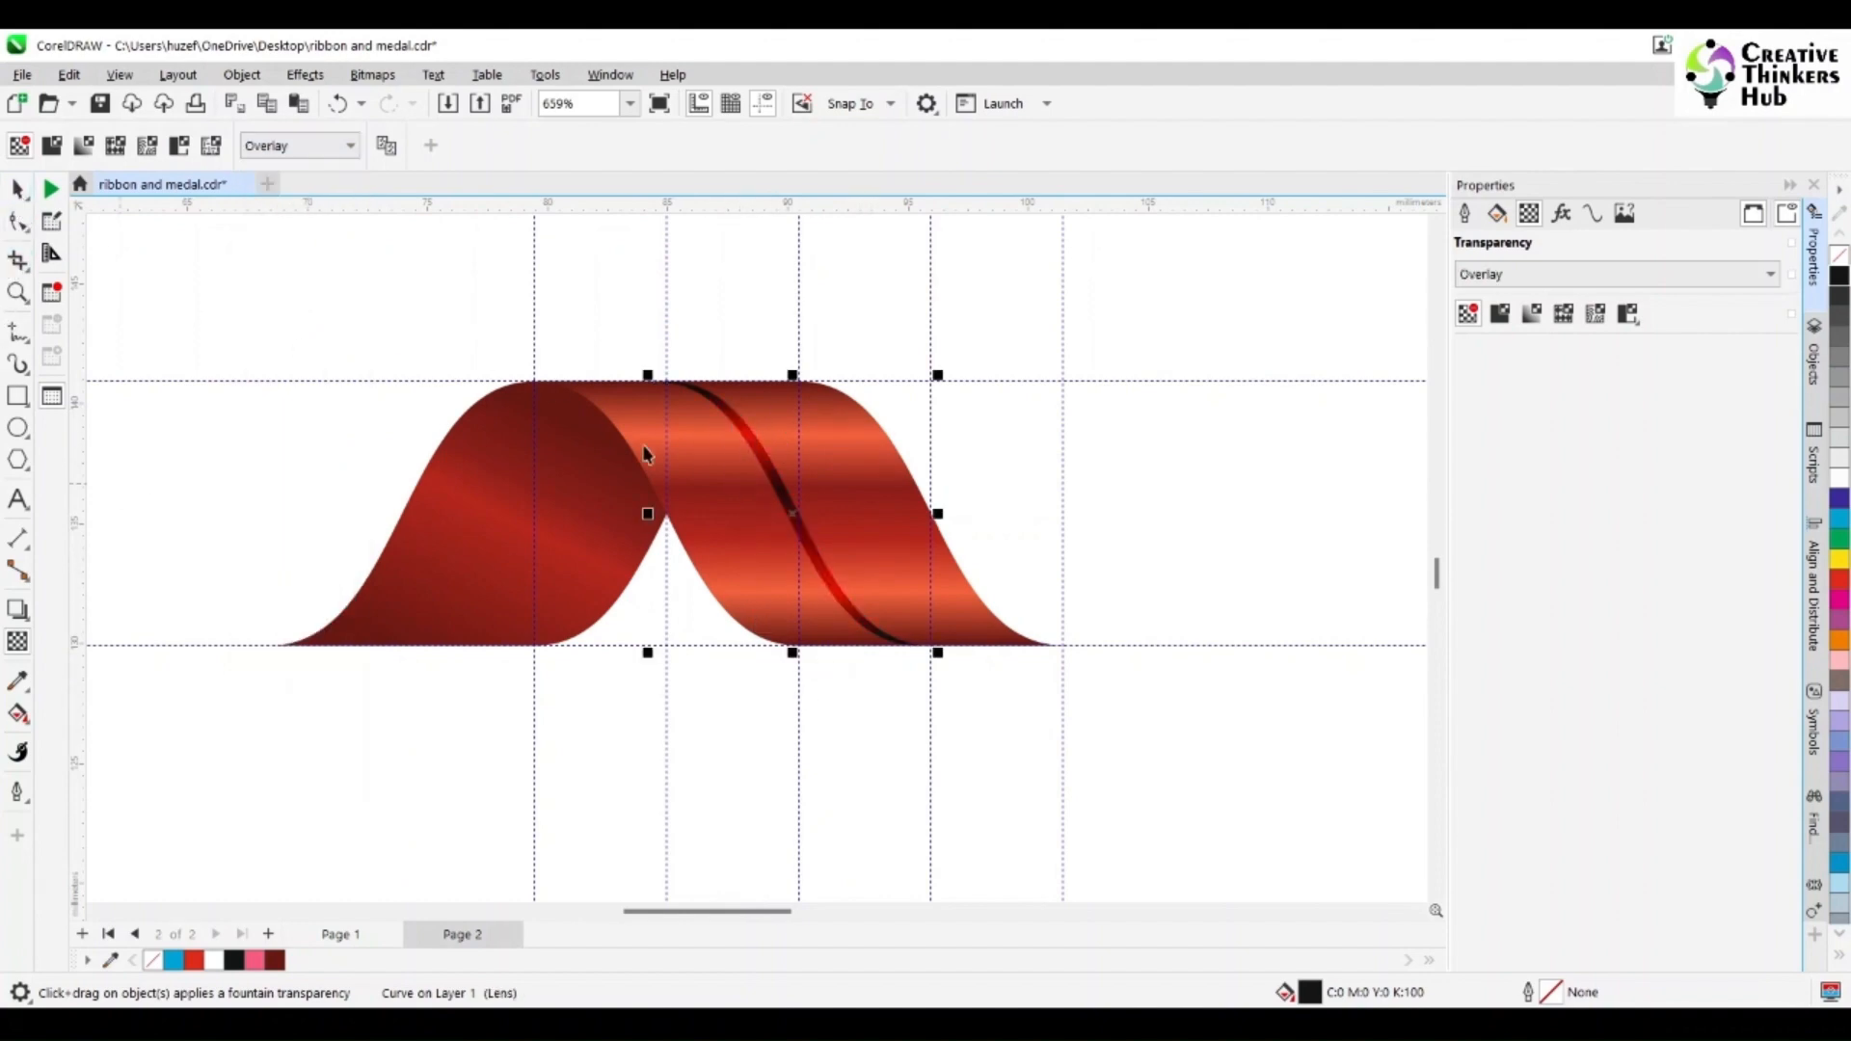
pyautogui.moveTo(788, 511); pyautogui.dragTo(711, 516)
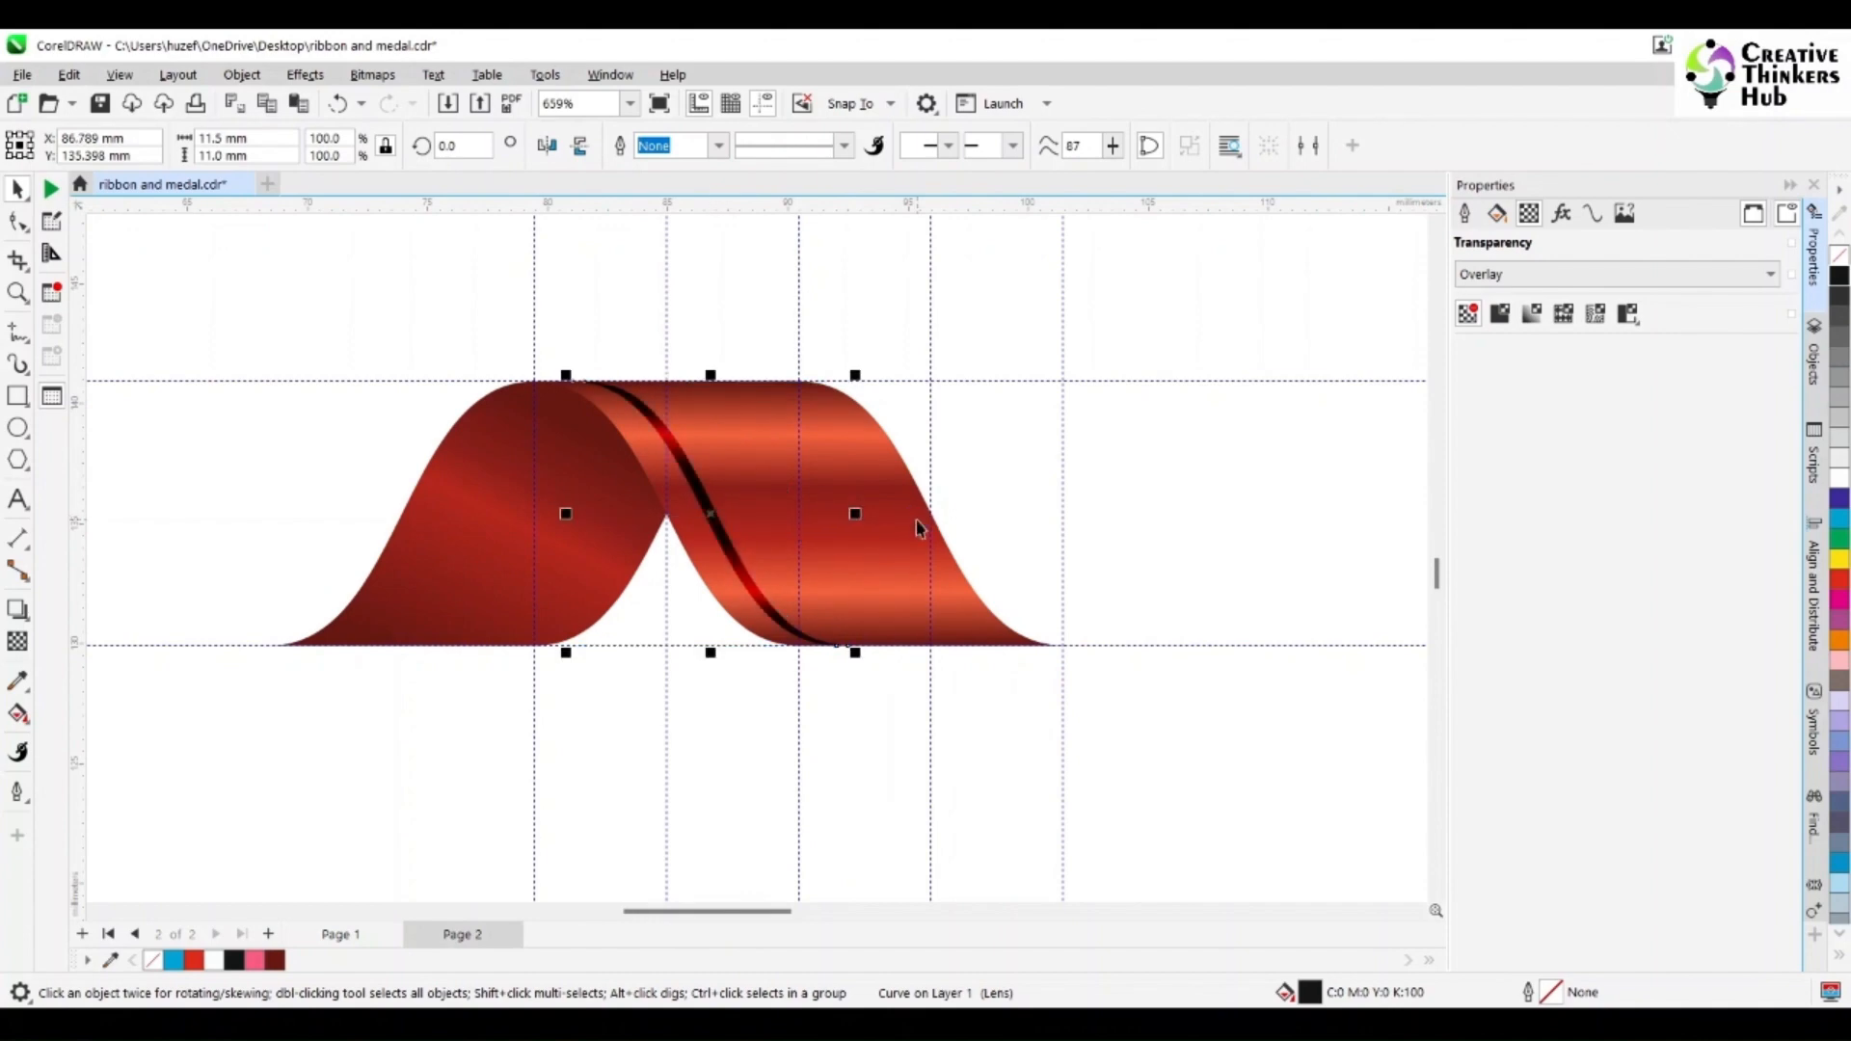
# - Place a copy of the thin Overlay strip about 7.5 mm to the right, near the right segment's outer edge
pyautogui.moveTo(712, 511); pyautogui.dragTo(896, 518)
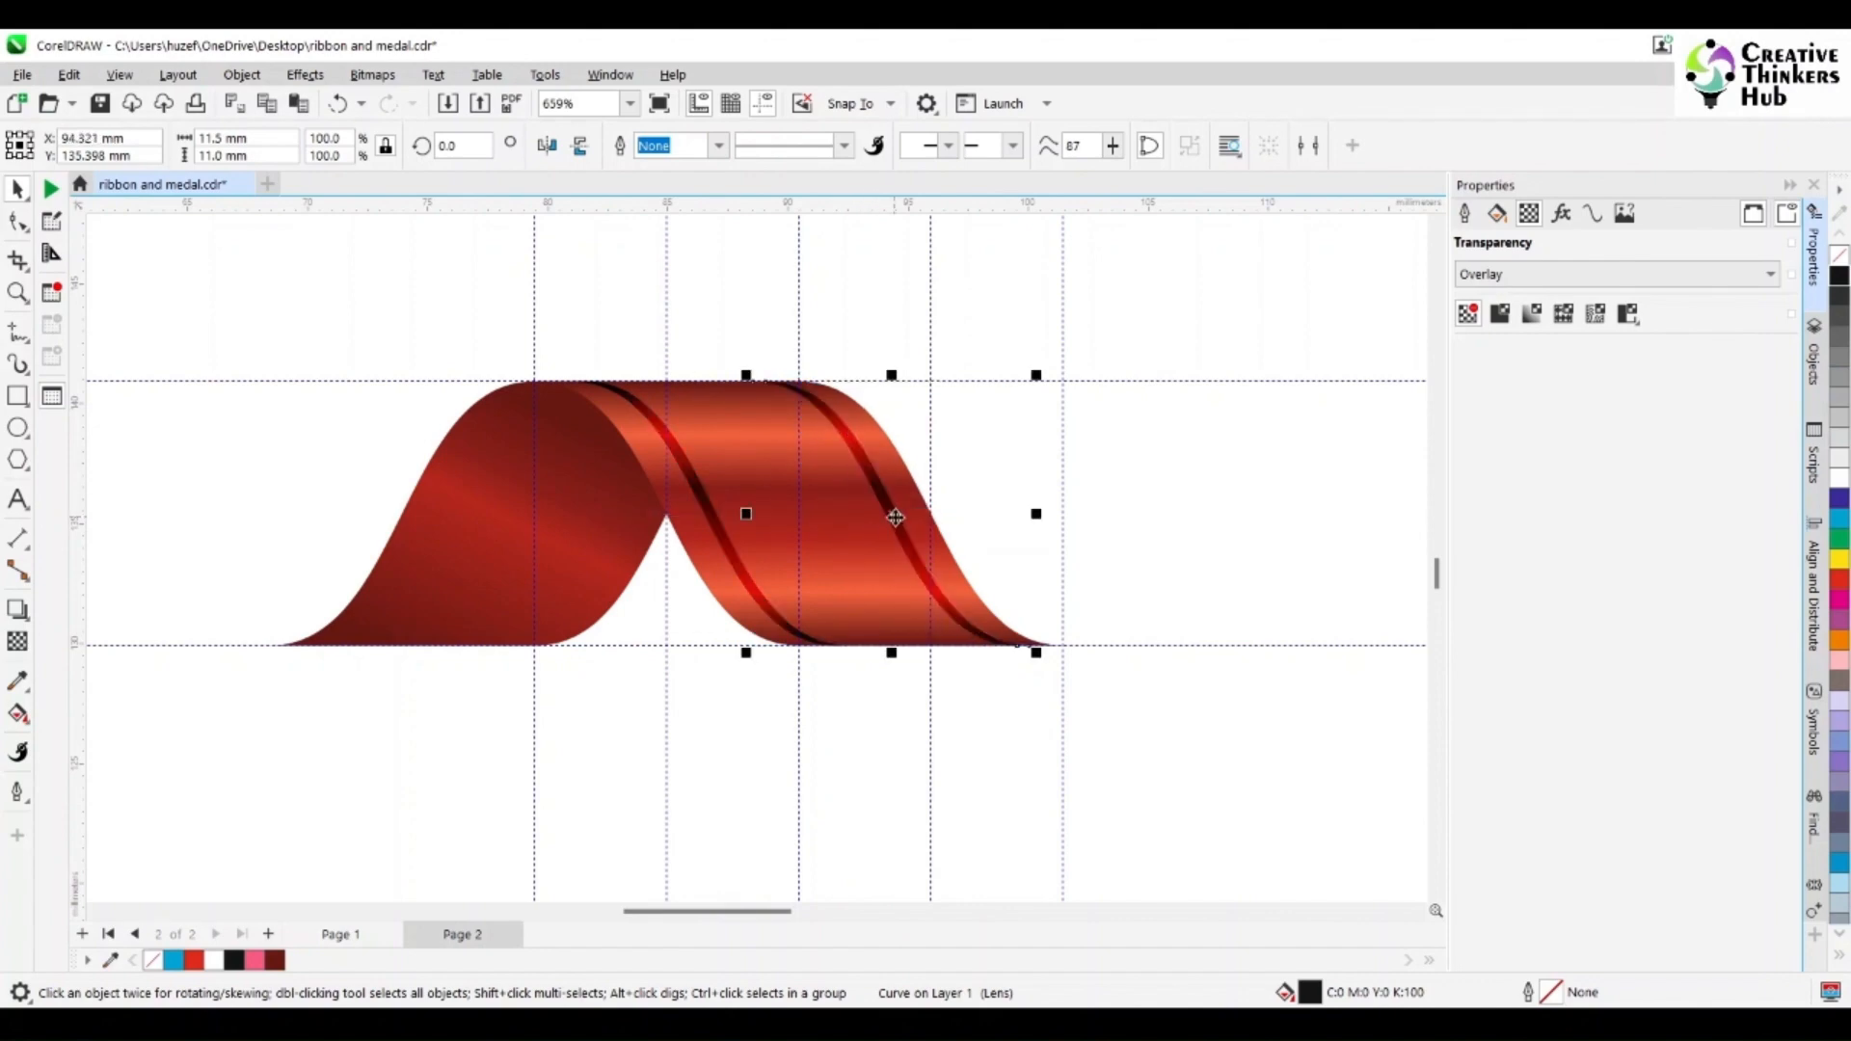
pyautogui.hotkey('ctrl', 'z')
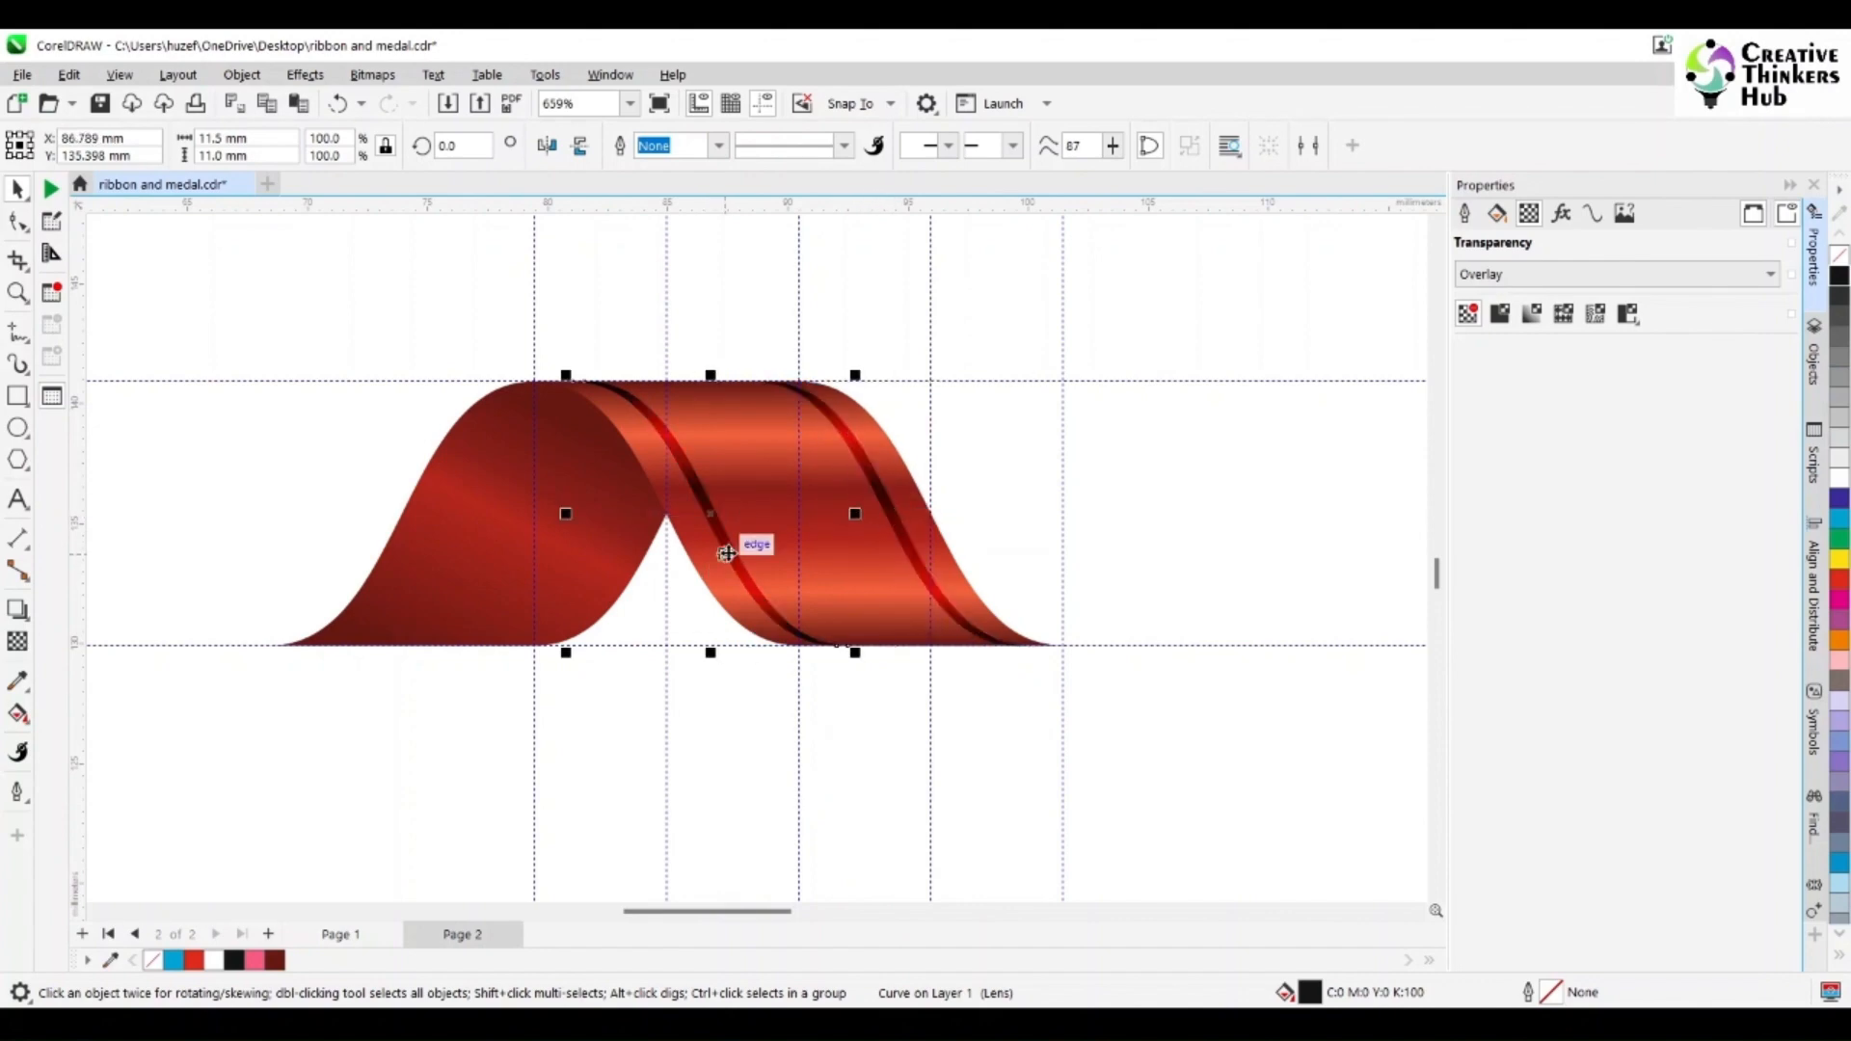
pyautogui.moveTo(724, 555); pyautogui.dragTo(725, 559)
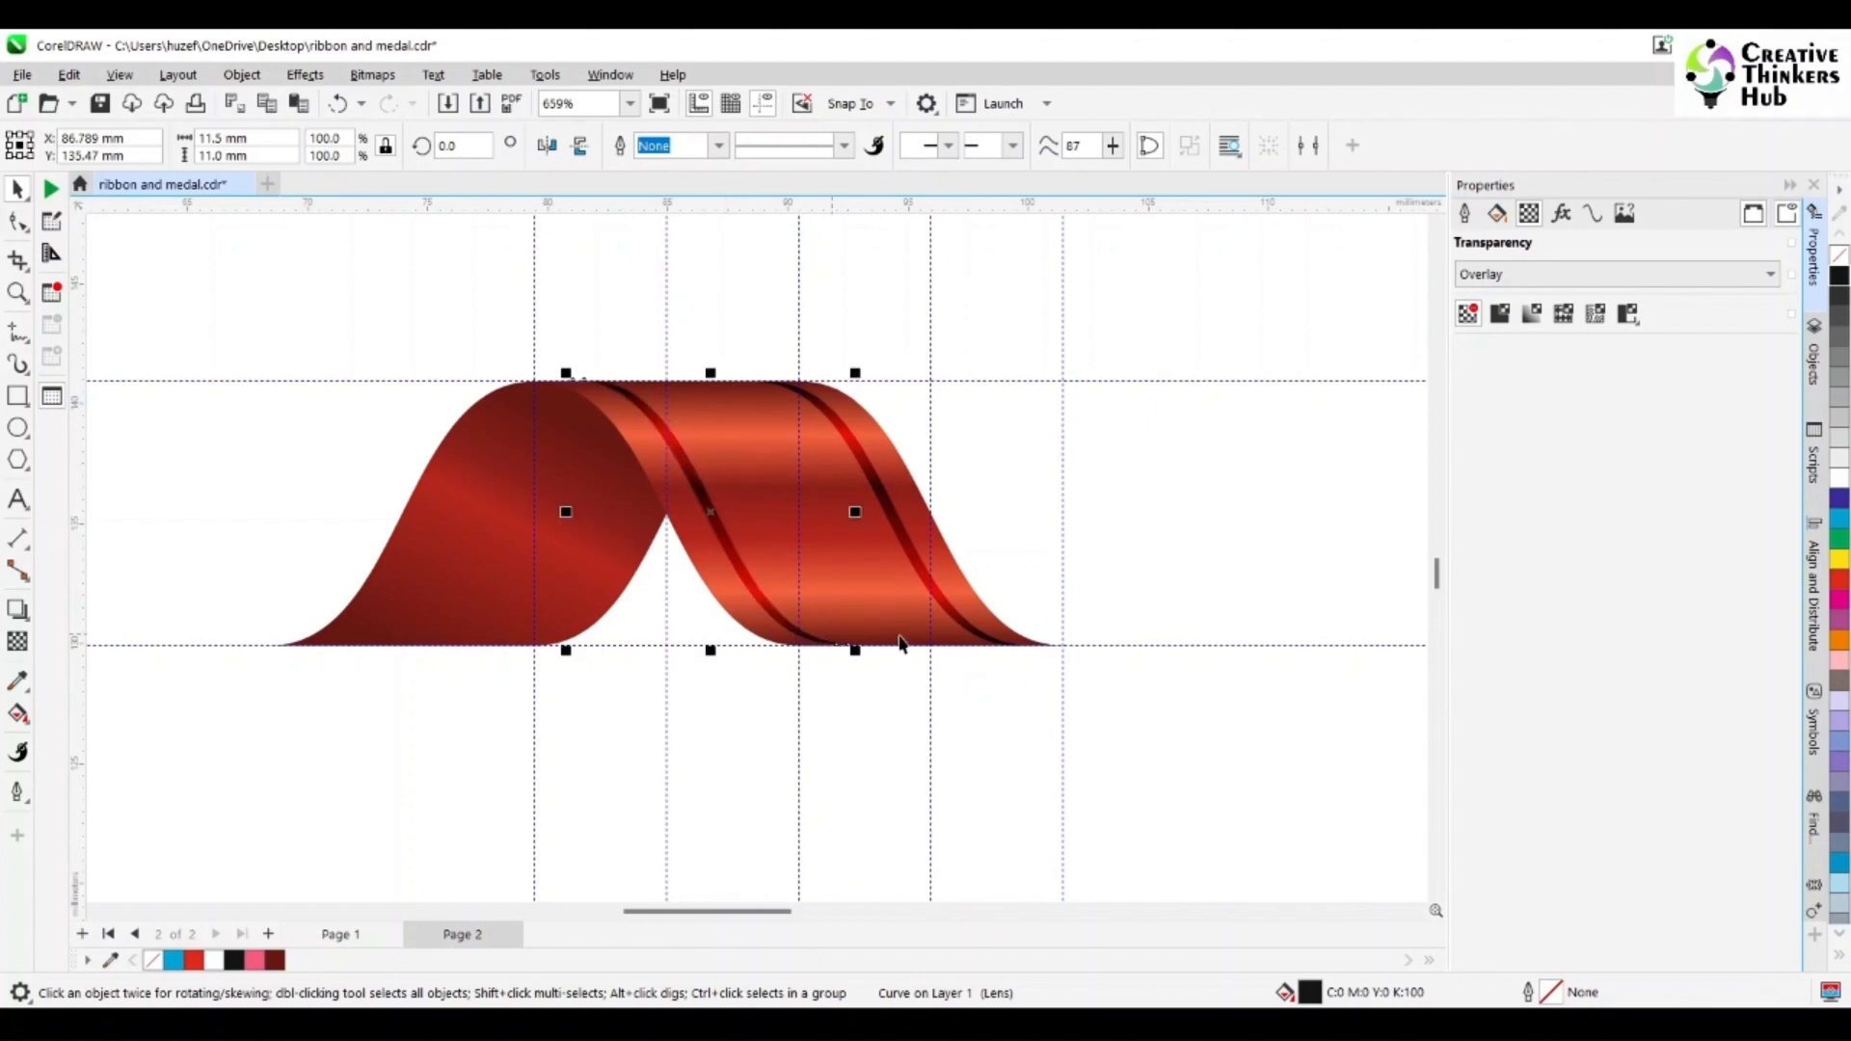
# - Group the two thin strips and centre the group horizontally on the right ribbon segment
pyautogui.keyDown('shift'); pyautogui.click(907, 565); pyautogui.keyUp('shift')
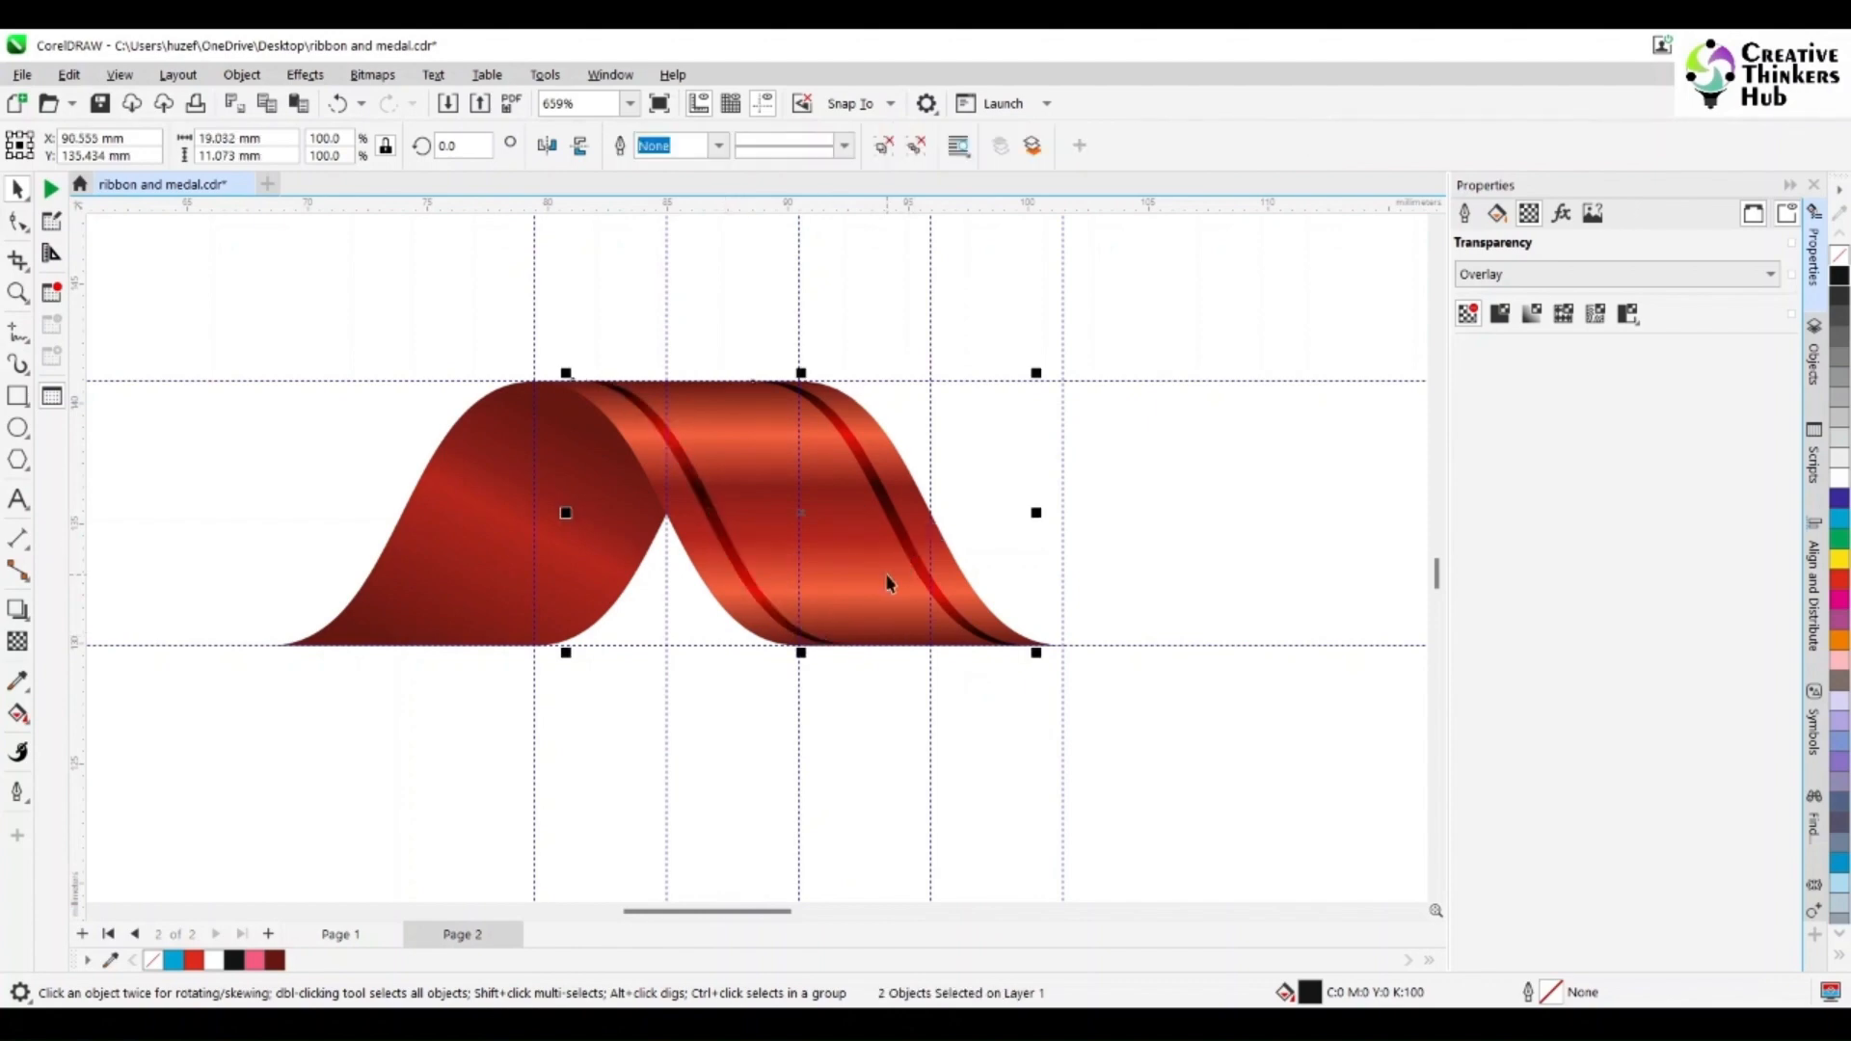
pyautogui.keyDown('shift'); pyautogui.click(888, 578); pyautogui.keyUp('shift')
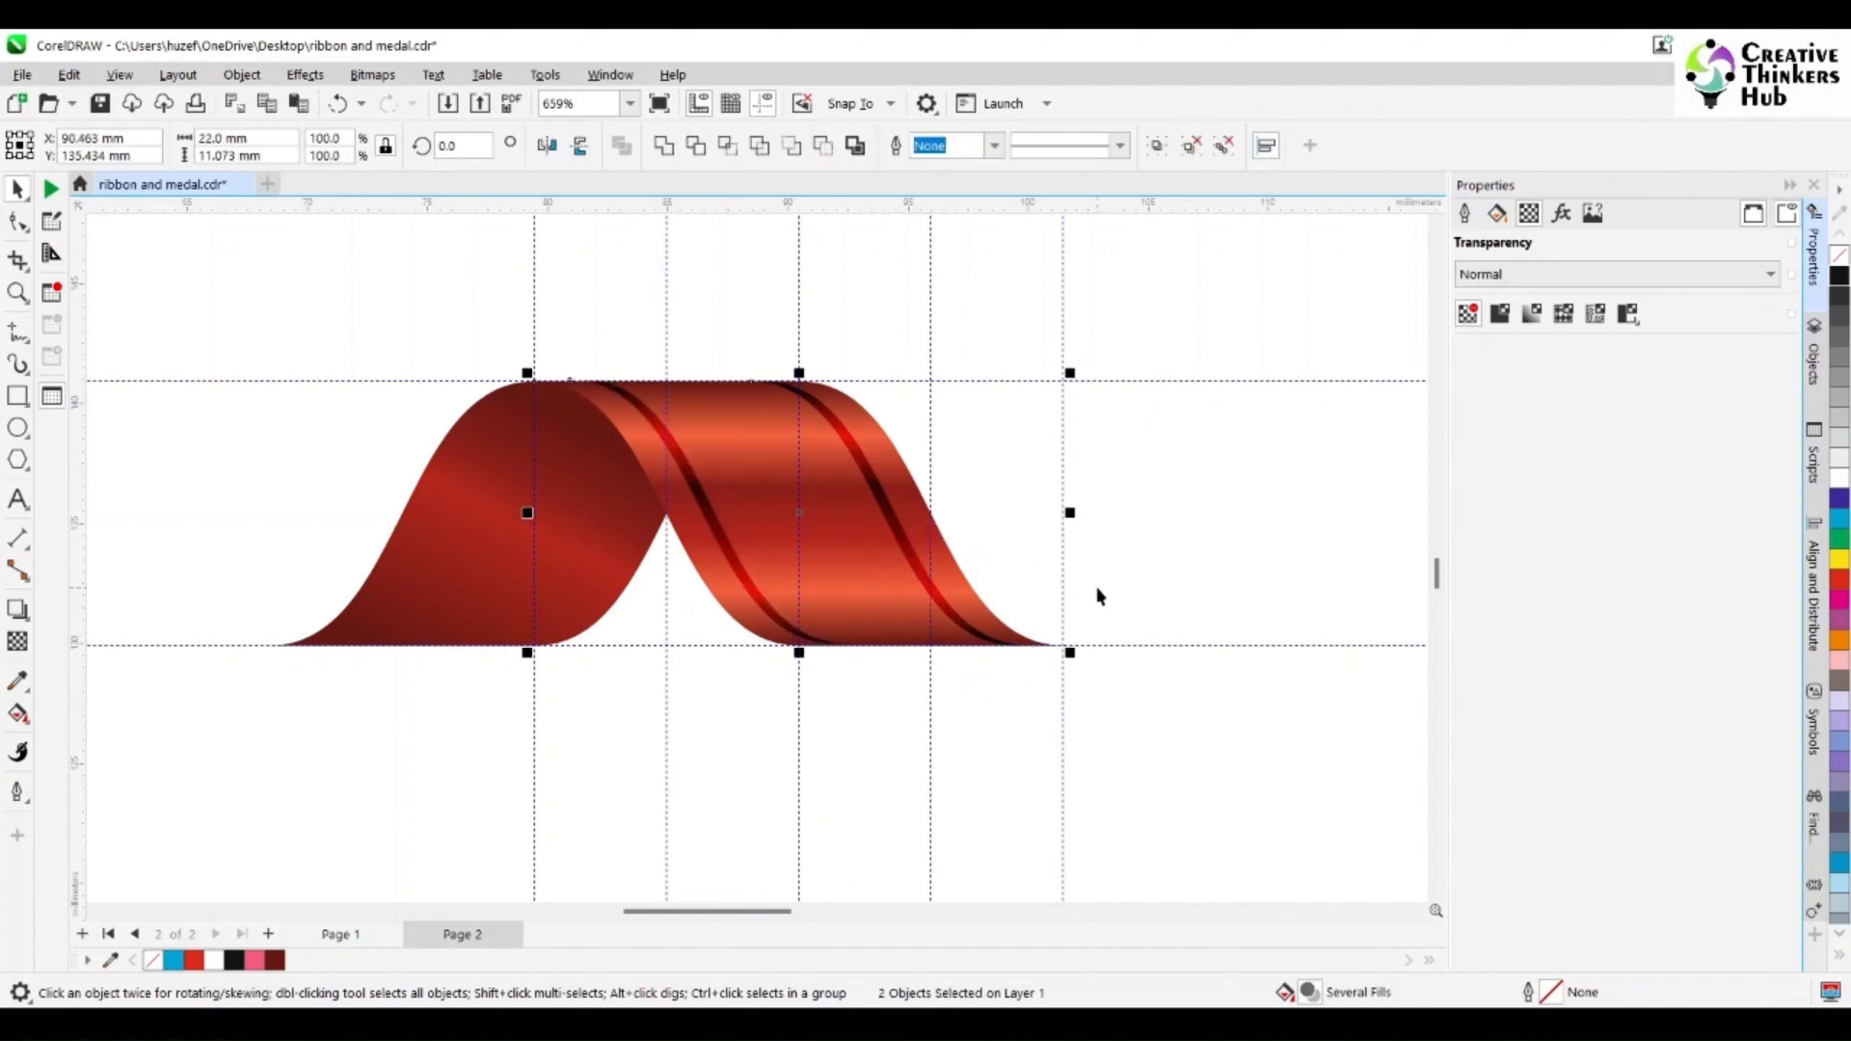
pyautogui.press('Escape')
# - Duplicate the stripe group, mirror the copy horizontally and centre it on the left ribbon segment
pyautogui.click(906, 546)
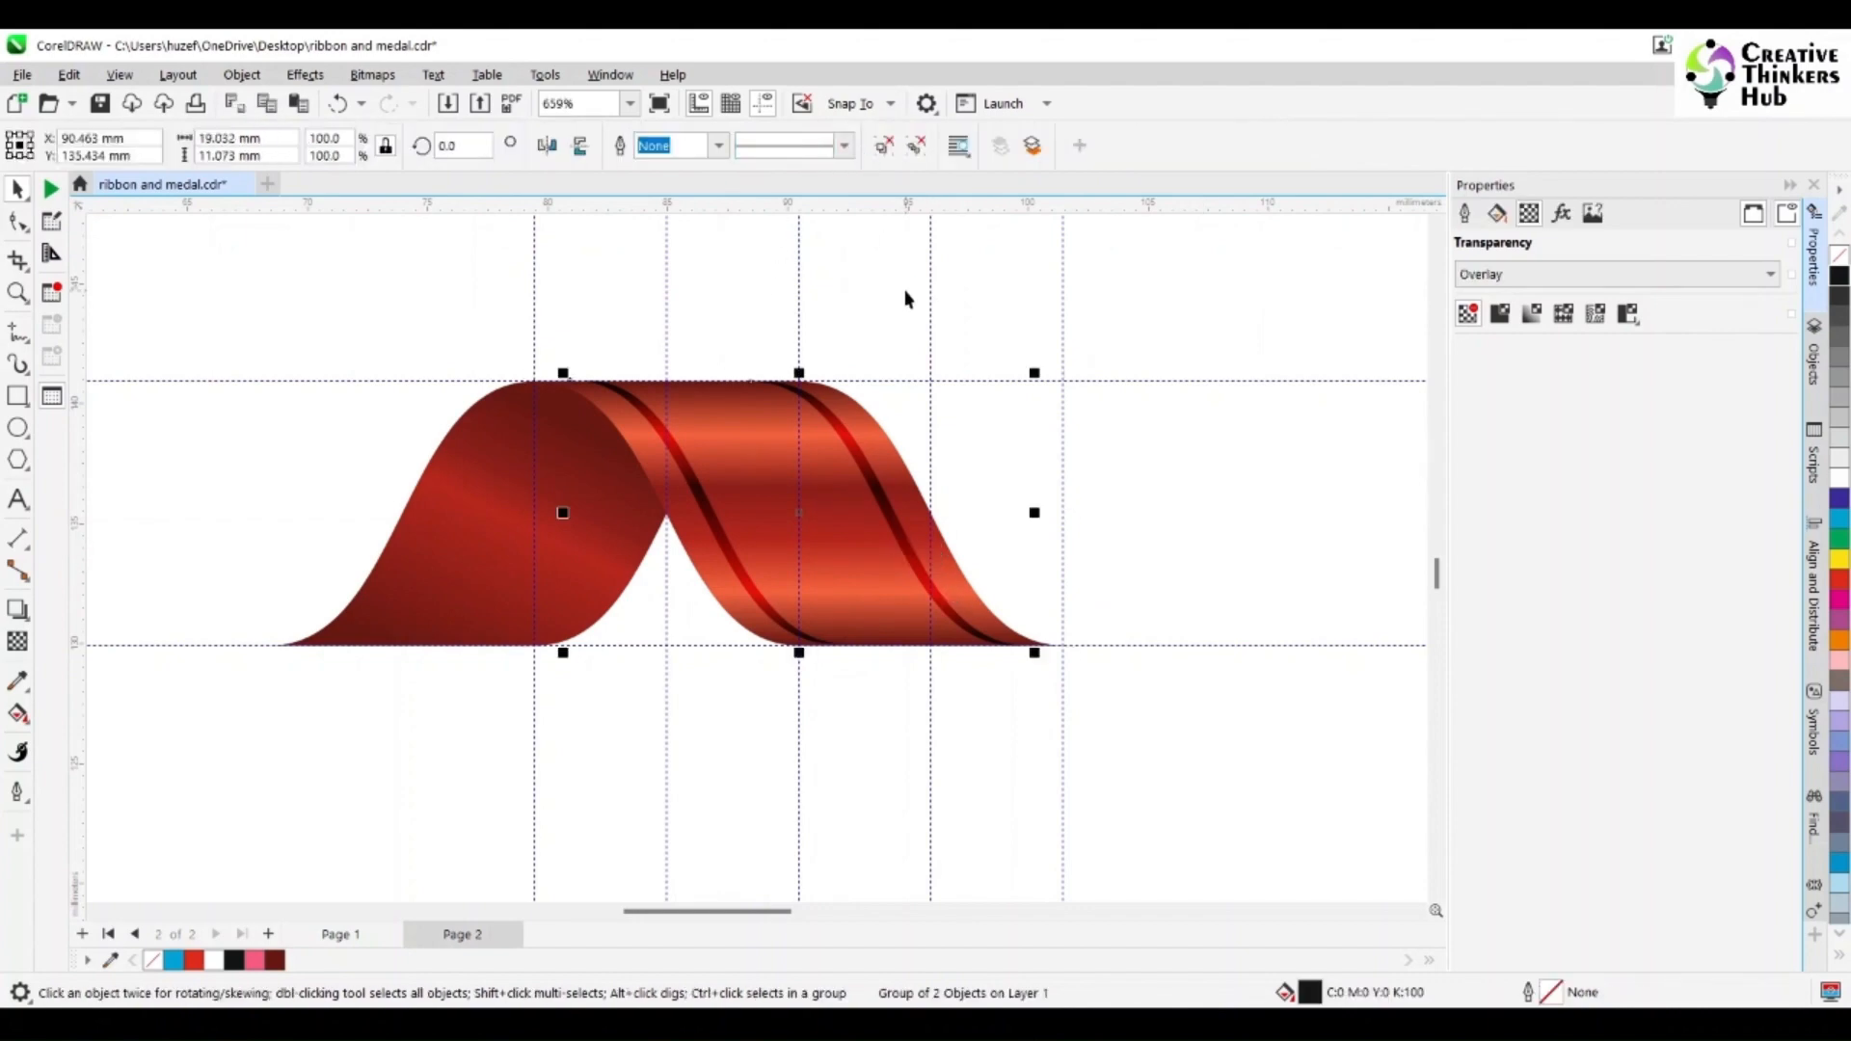
pyautogui.click(545, 146)
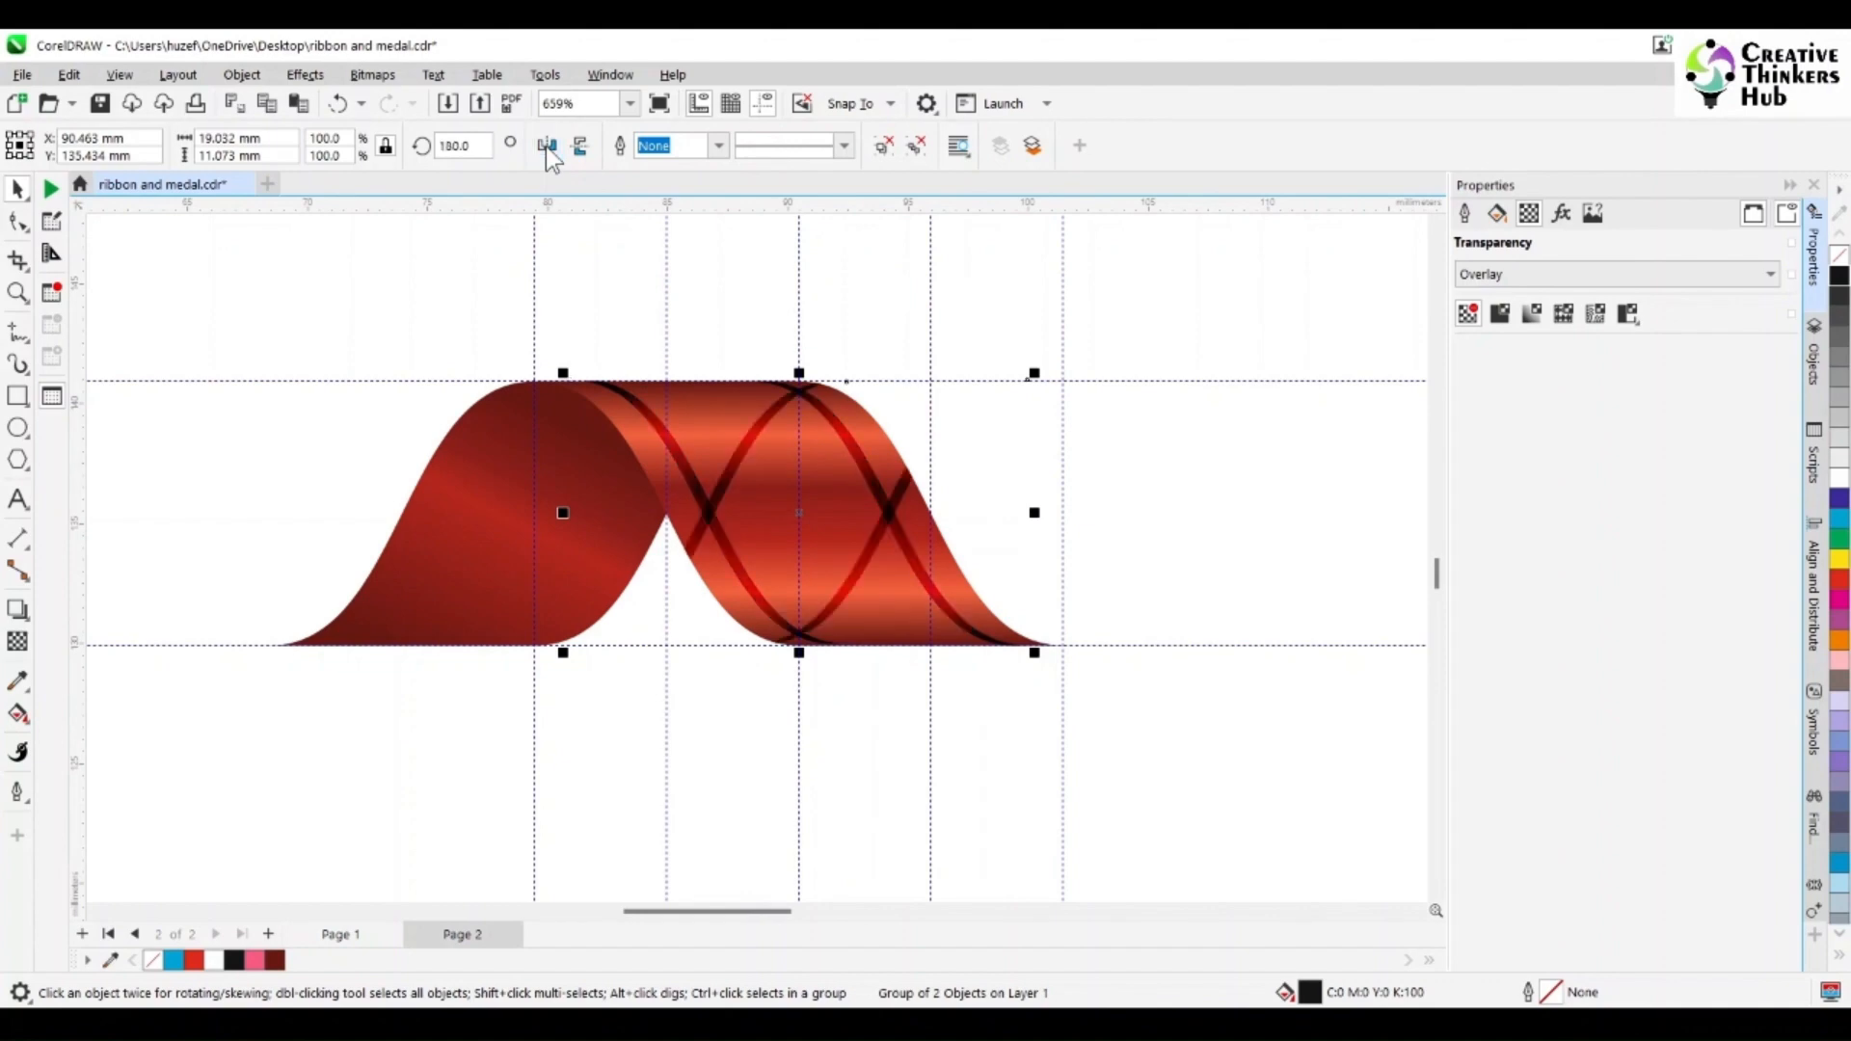
pyautogui.keyDown('shift'); pyautogui.click(622, 506); pyautogui.keyUp('shift')
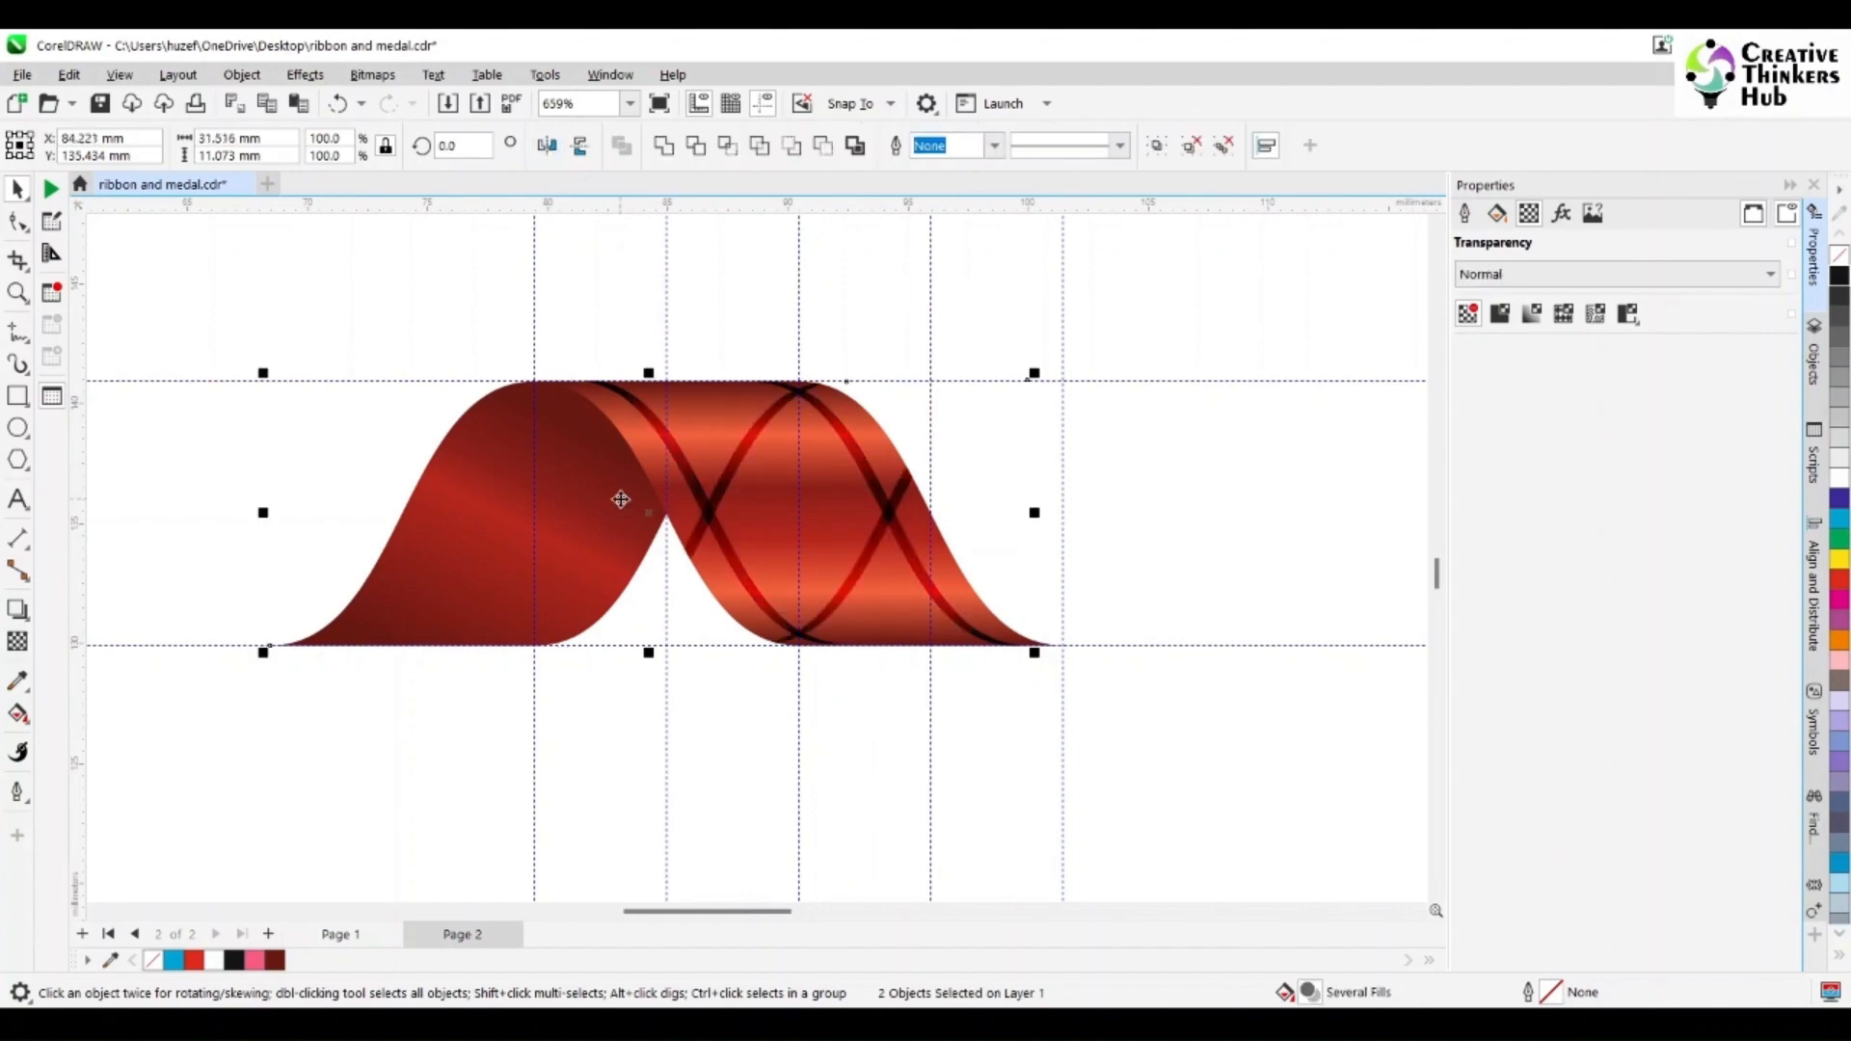
pyautogui.press('e')
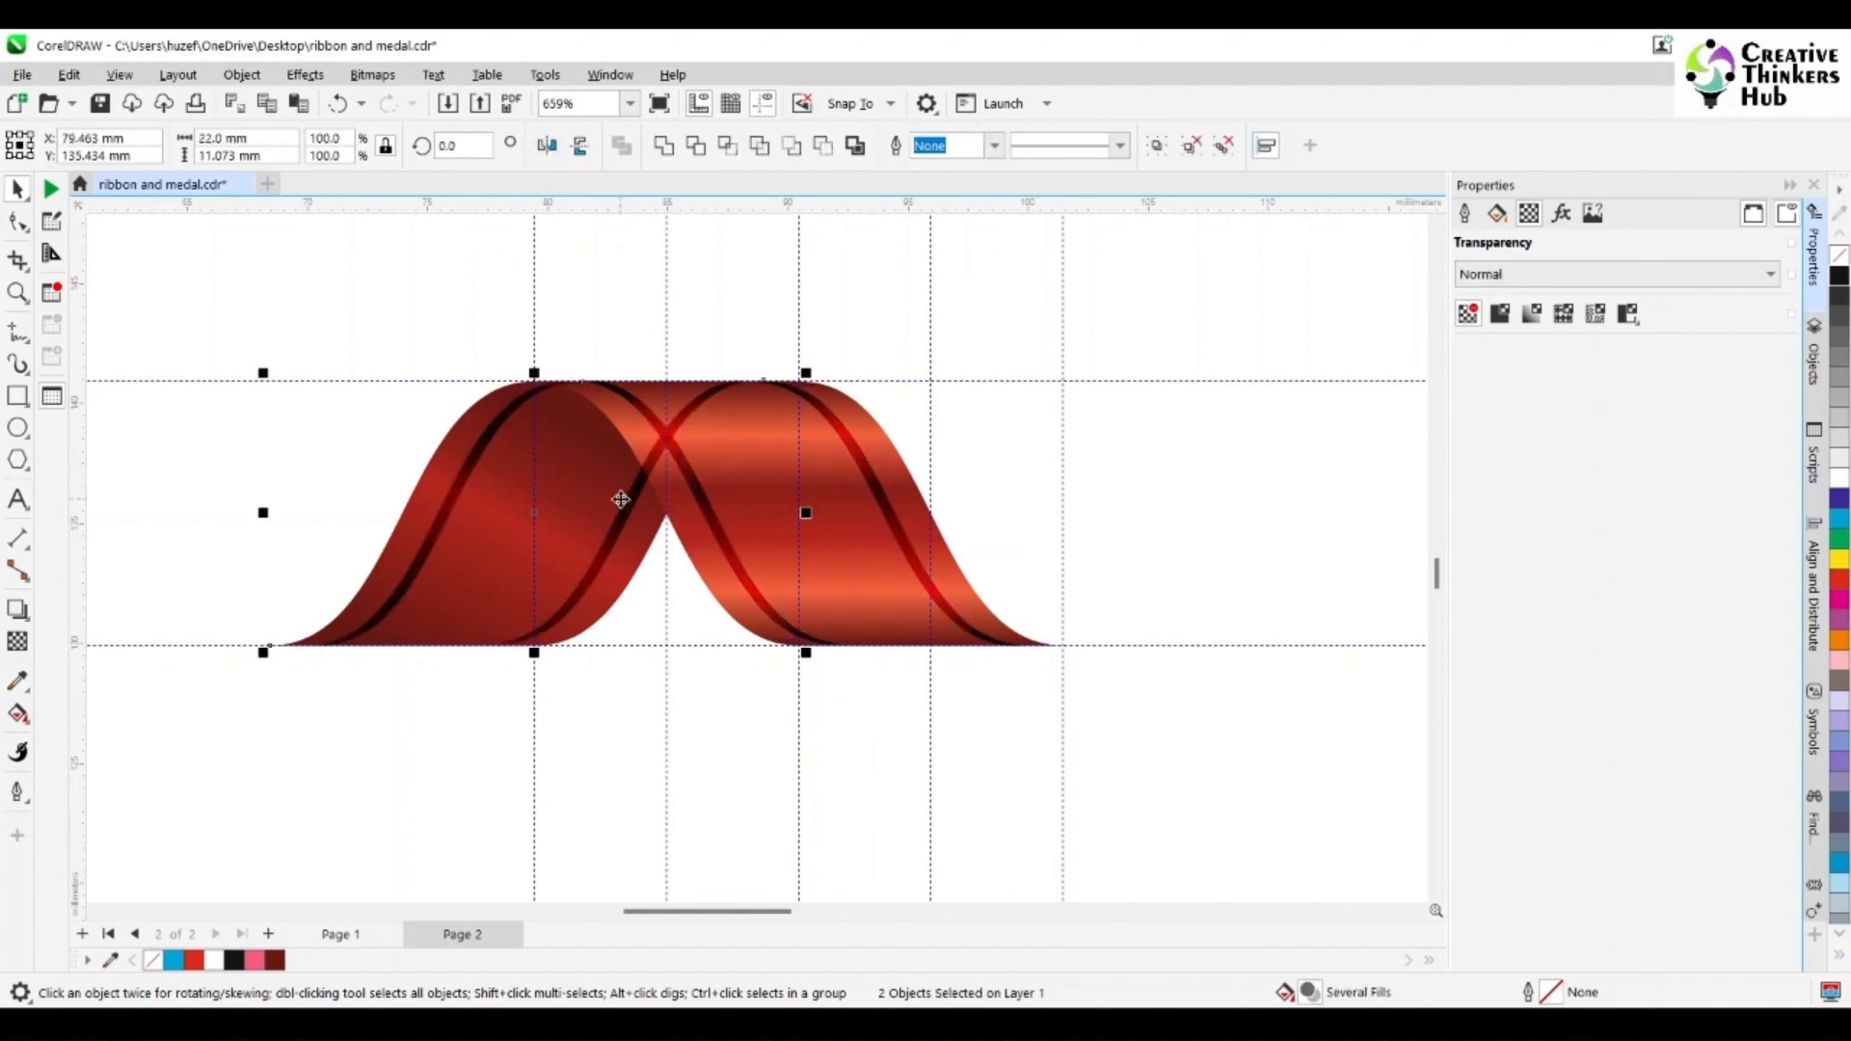
# - Place the mirrored stripe group behind the right ribbon segment, keeping it in front of the left segment
pyautogui.click(349, 484)
pyautogui.click(614, 527)
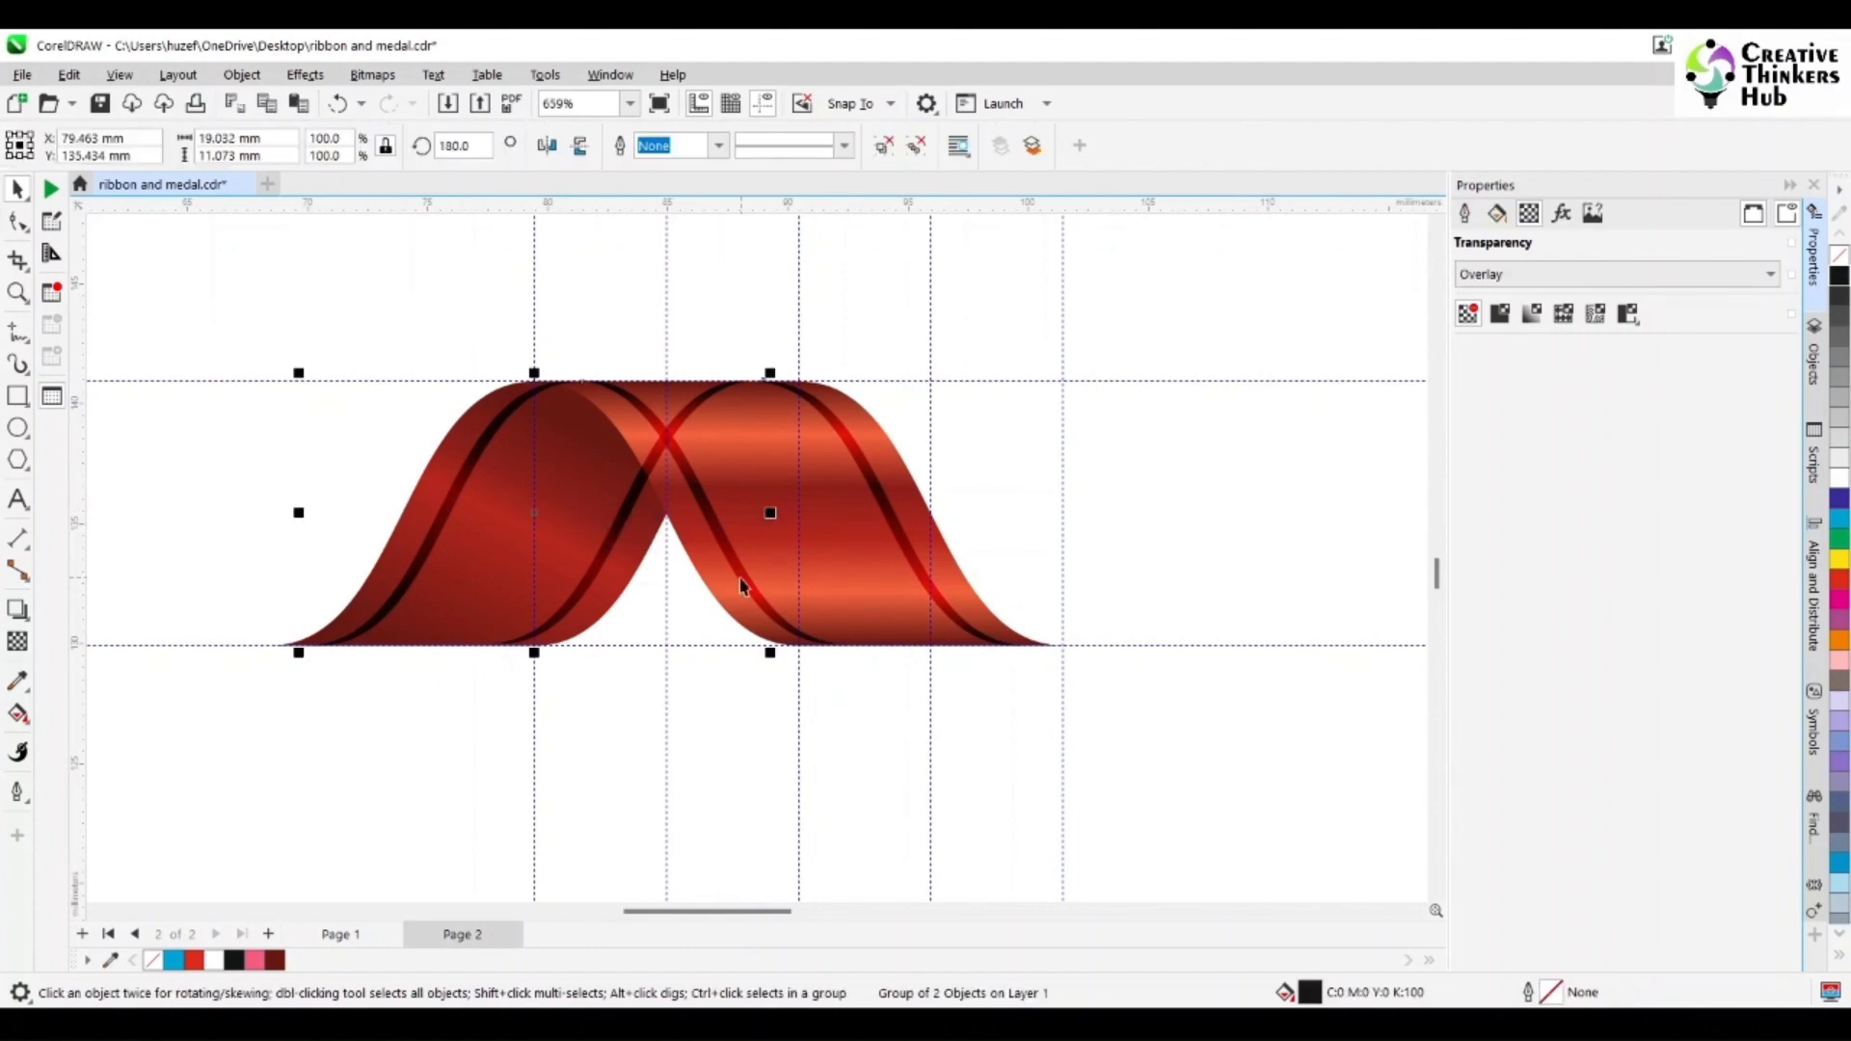
pyautogui.hotkey('ctrl', 'z')
pyautogui.click(260, 620)
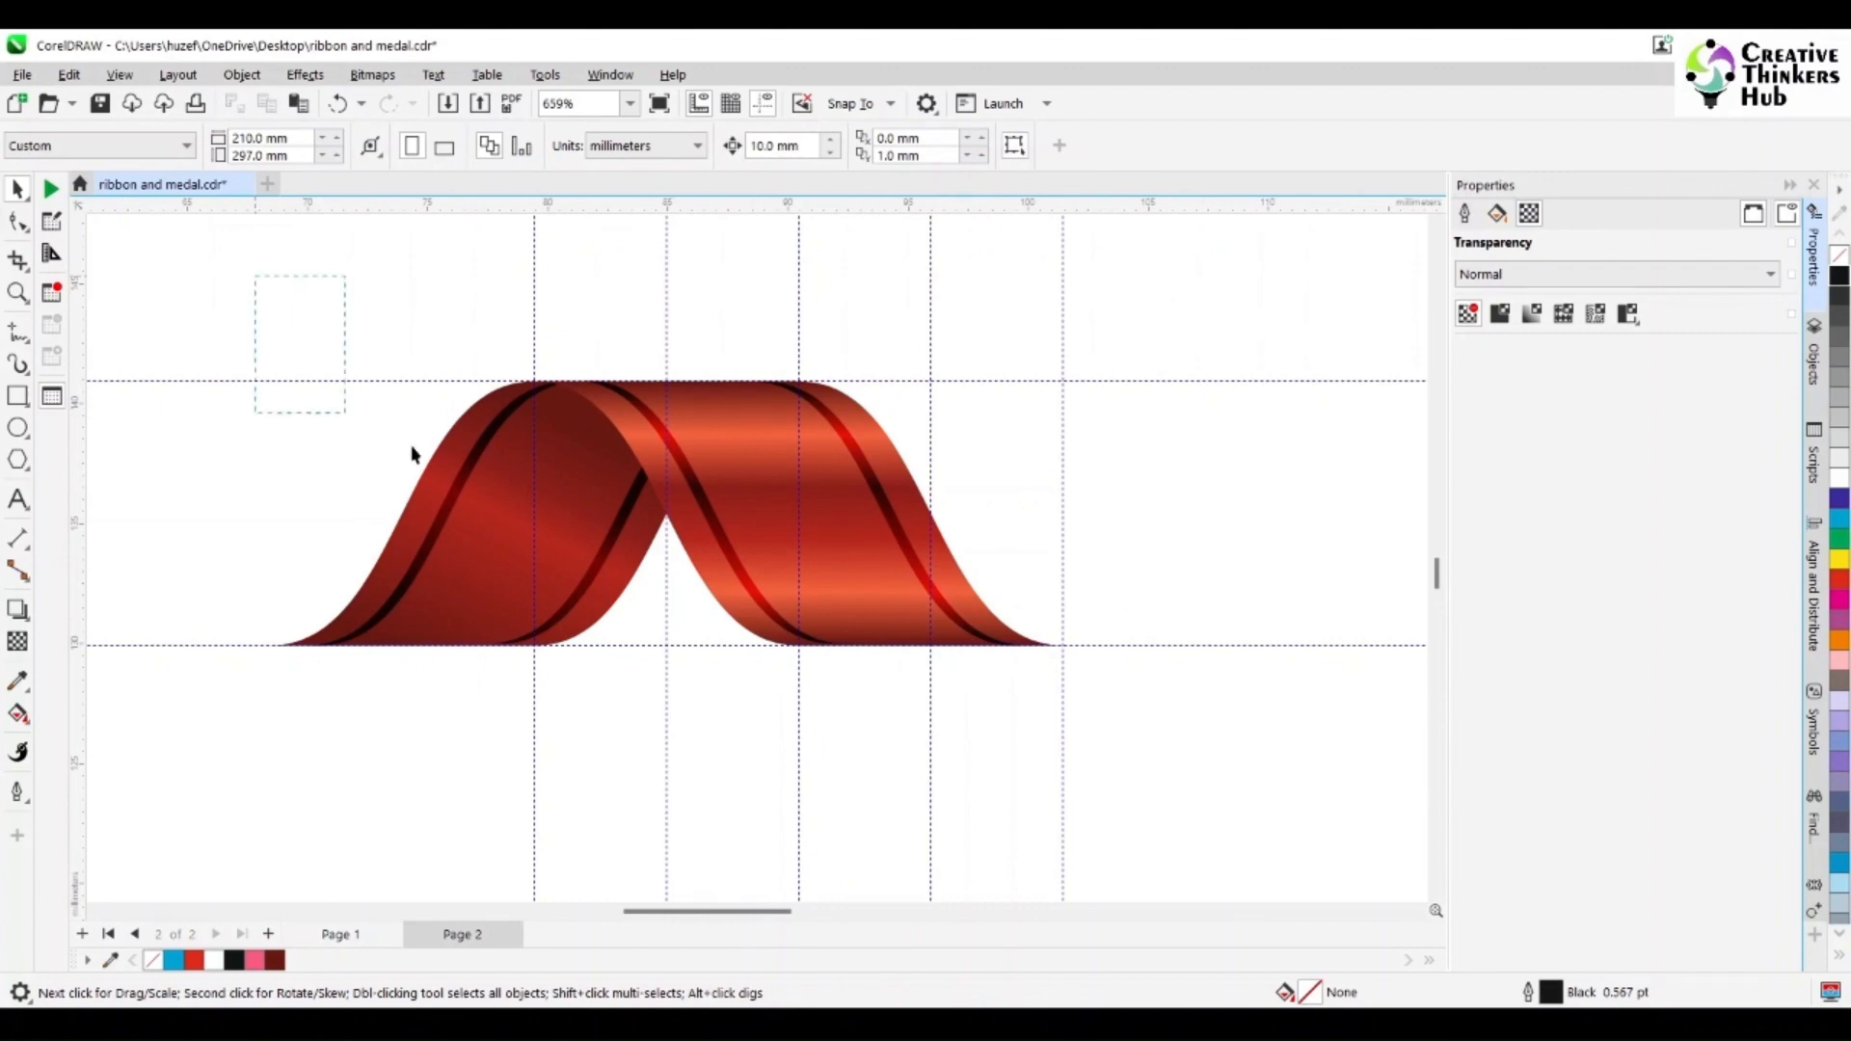
# - Duplicate both ribbon segments with their stripes 22 mm to the right and send the copy behind the original
pyautogui.moveTo(413, 453); pyautogui.dragTo(1213, 721)
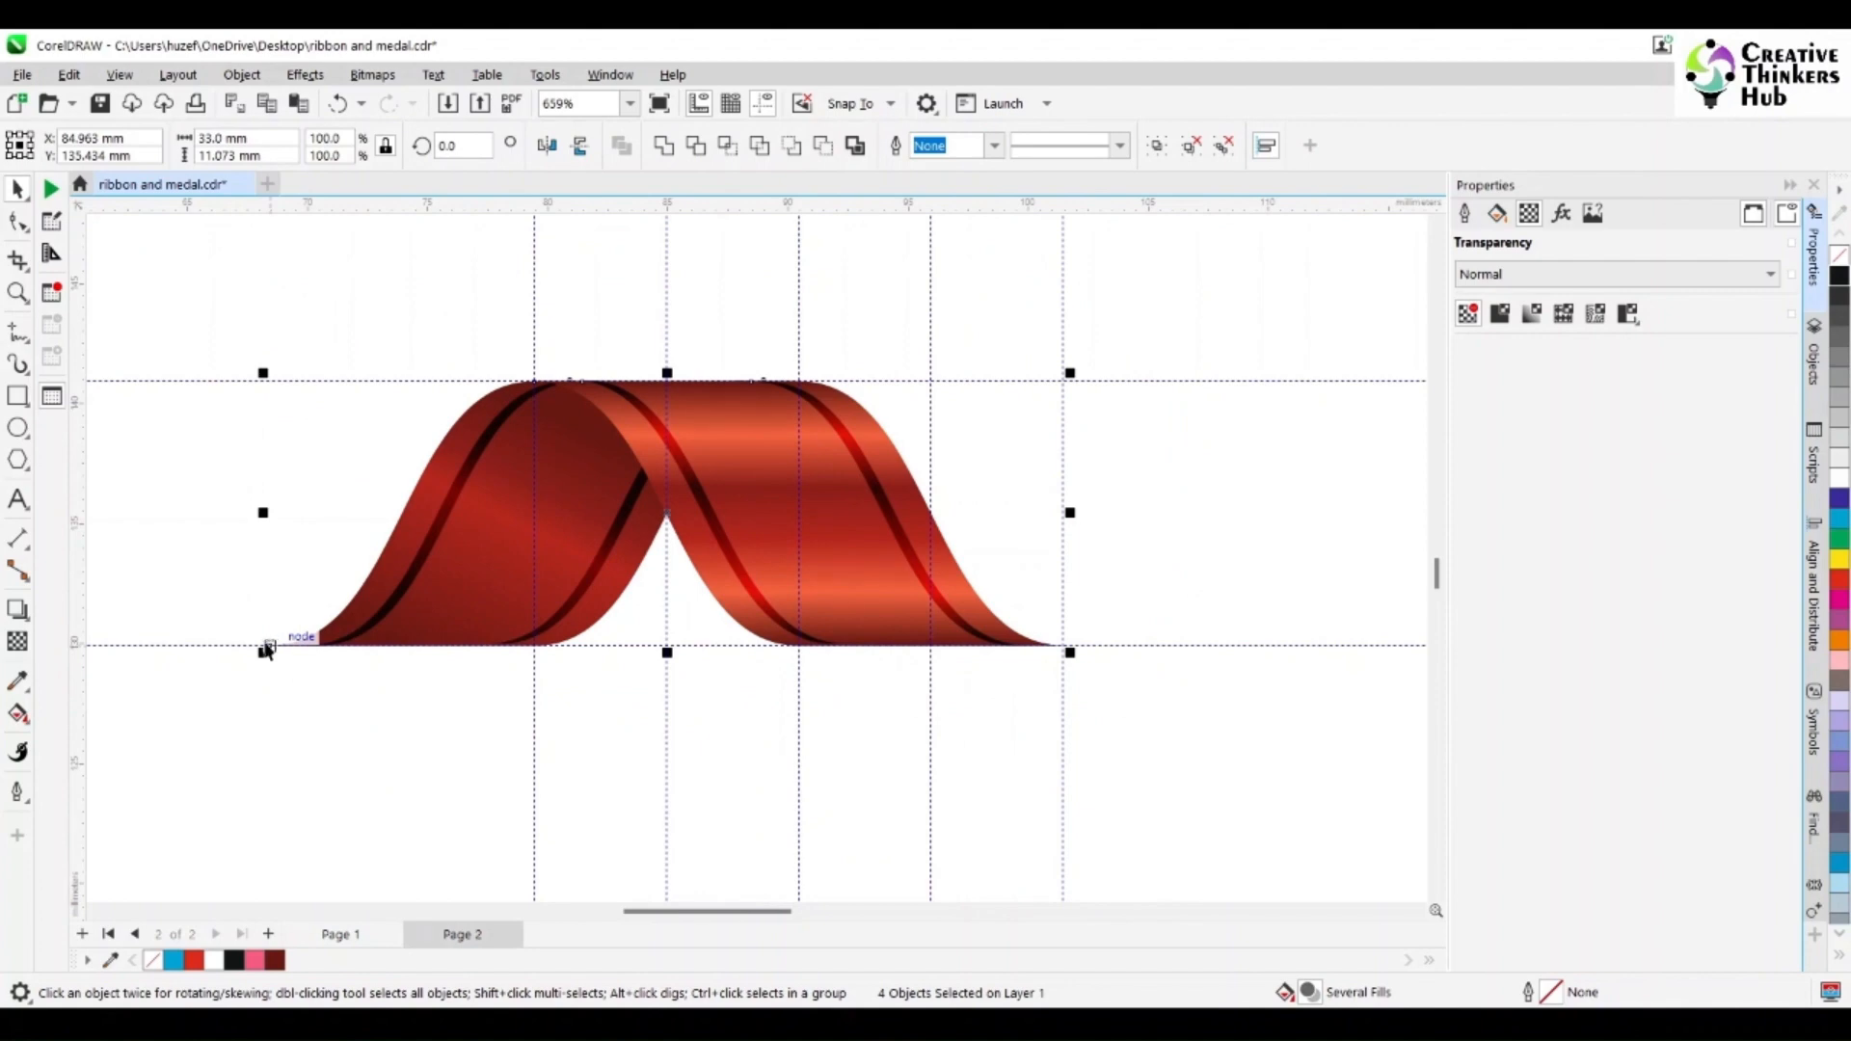
pyautogui.moveTo(268, 649); pyautogui.dragTo(801, 648)
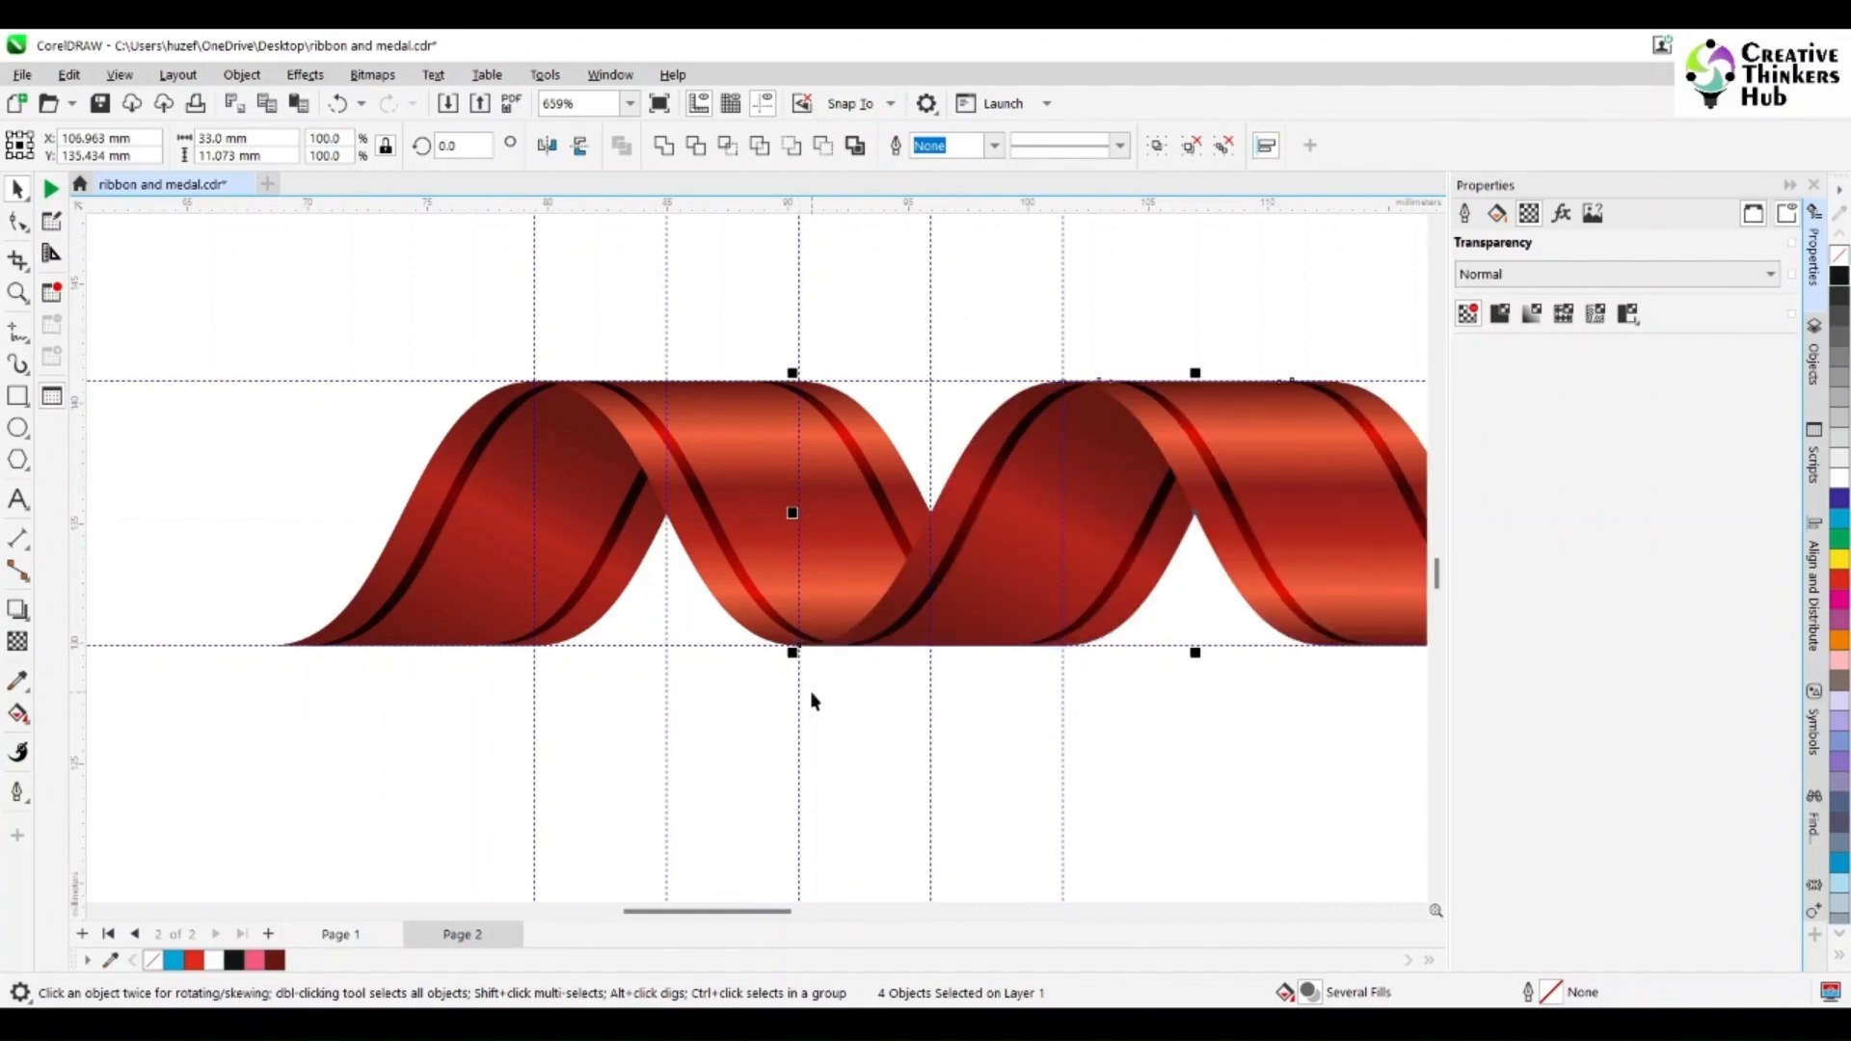
pyautogui.hotkey('shift', 'pagedown')
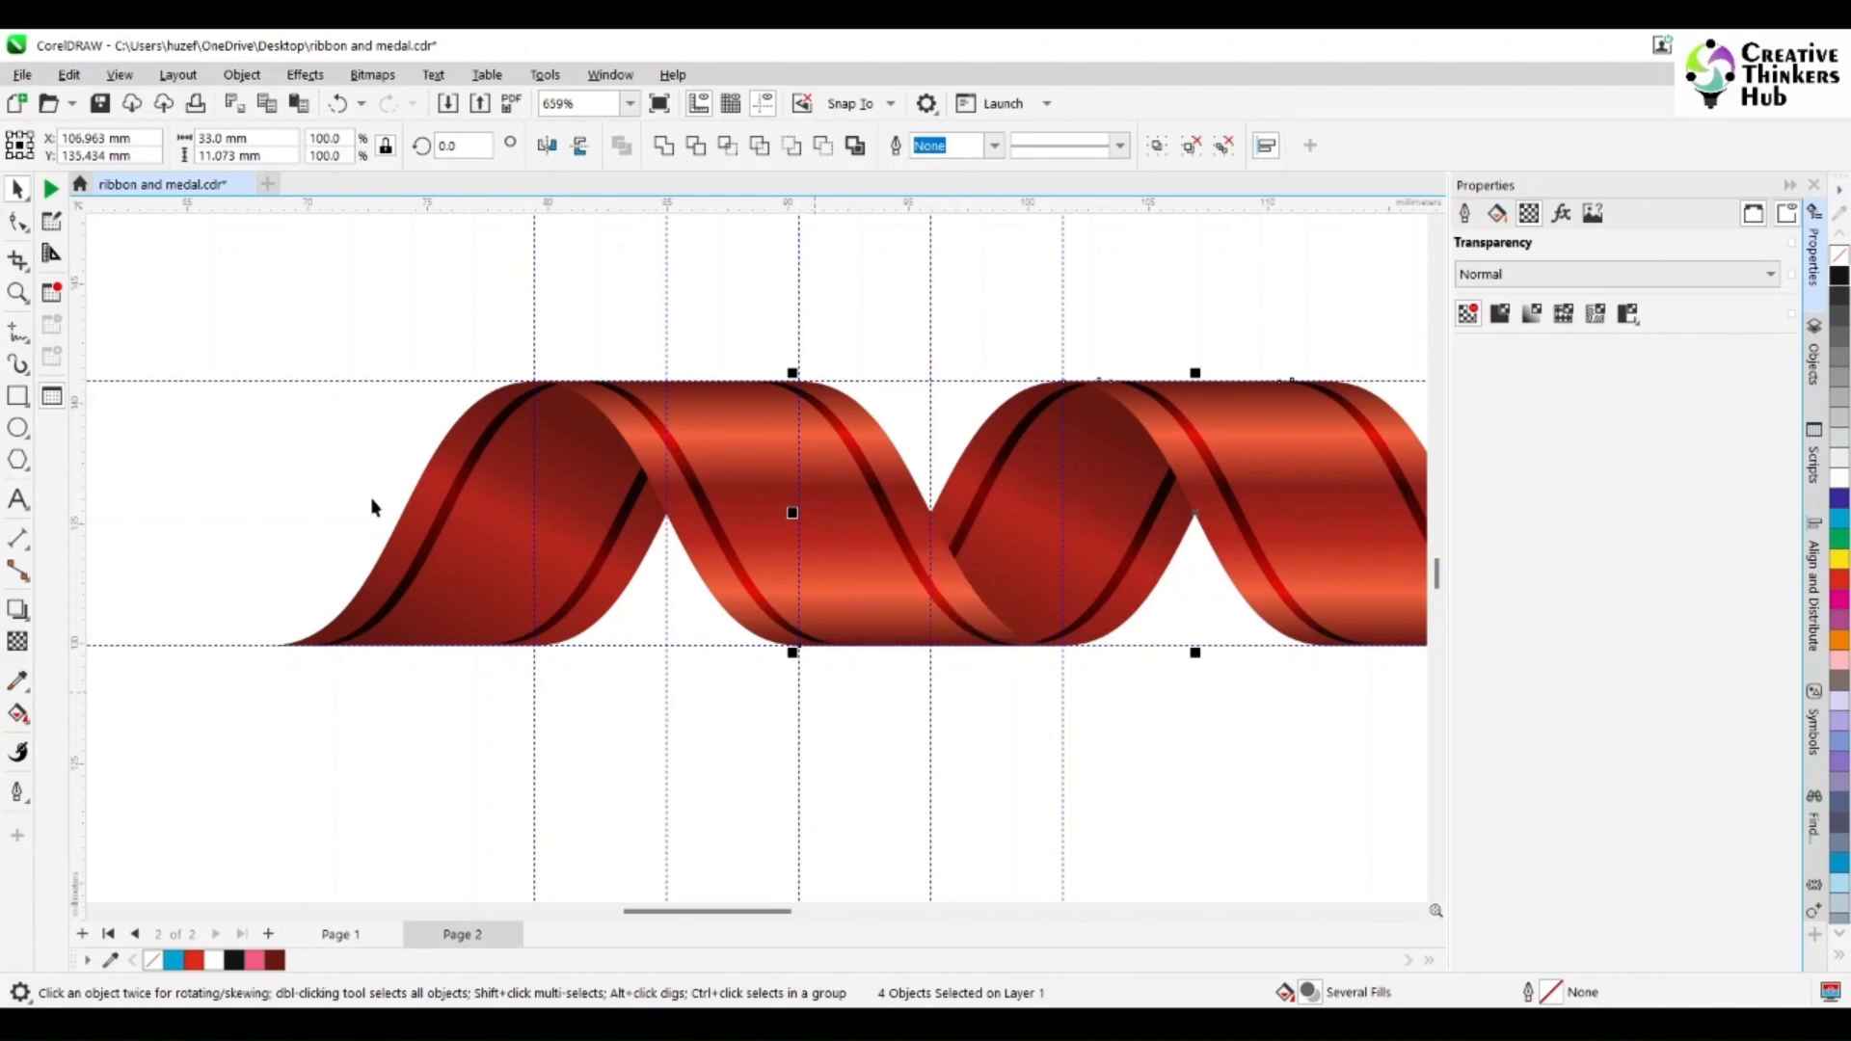
pyautogui.scroll(-3, 984, 691)
pyautogui.scroll(2, 1033, 835)
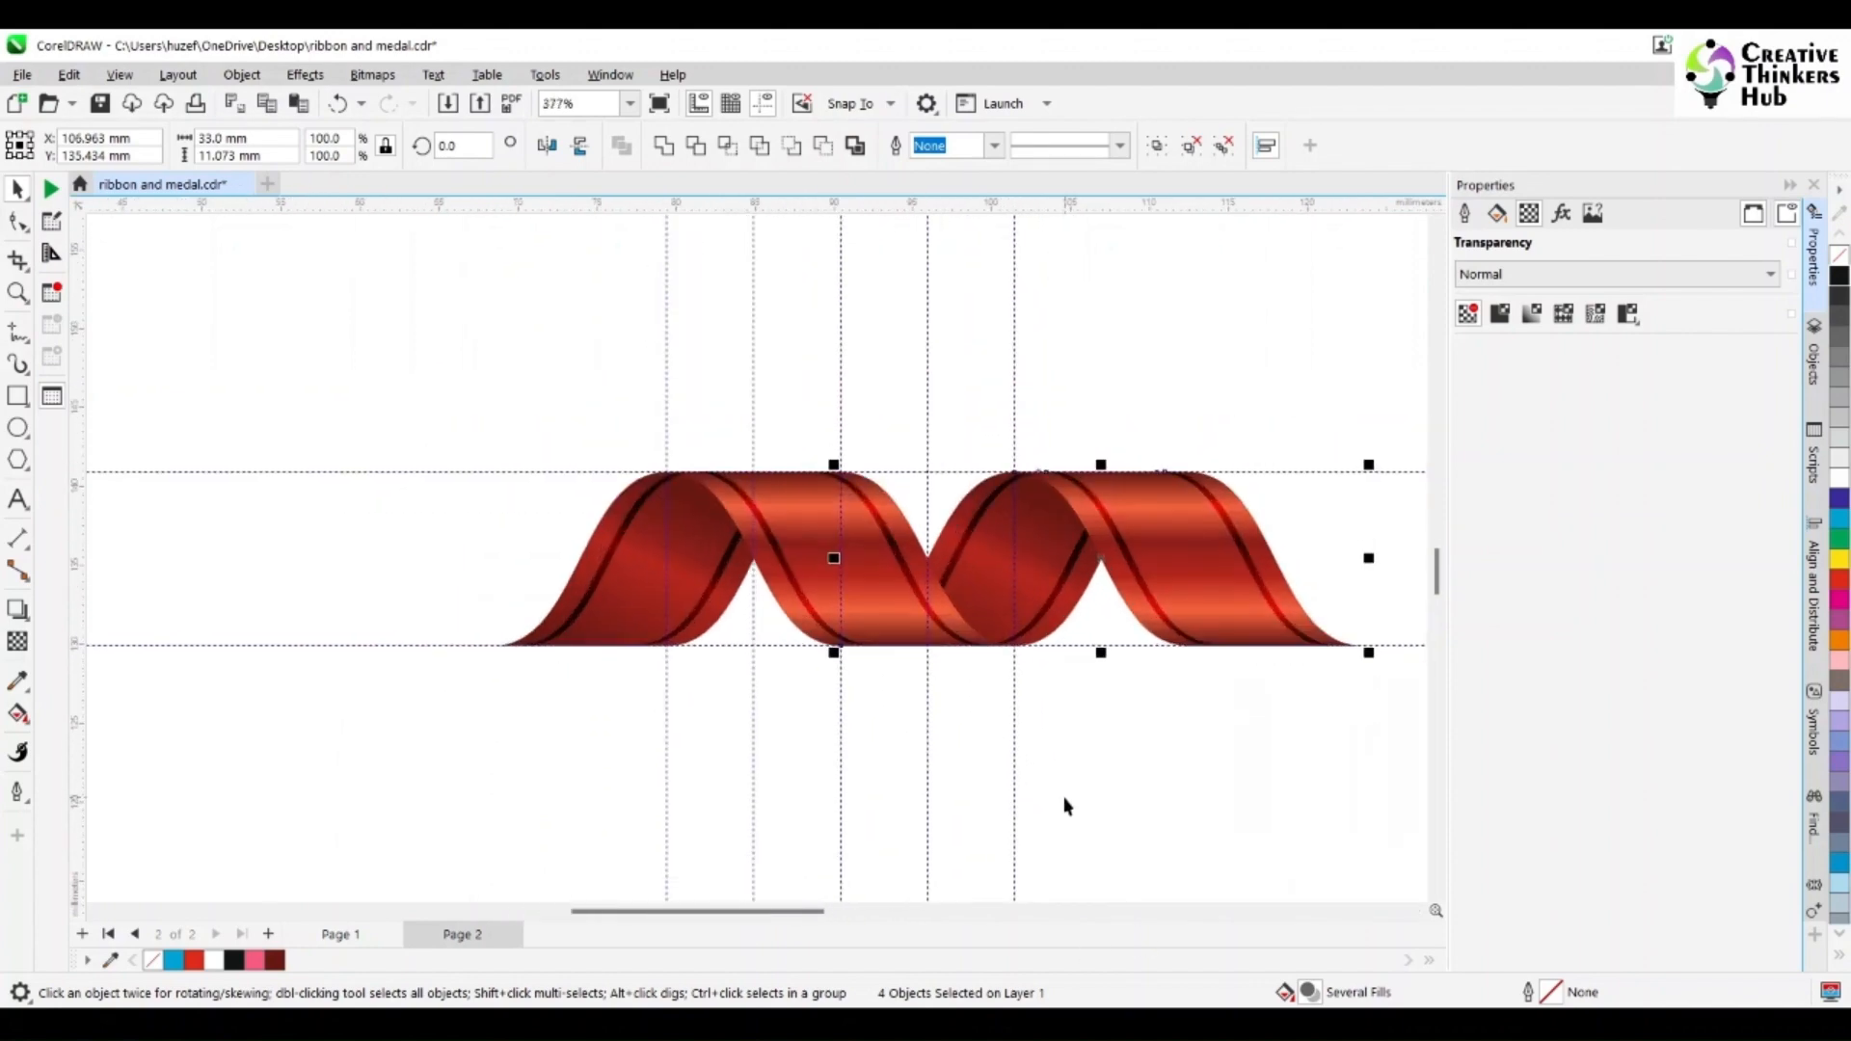
pyautogui.moveTo(790, 912); pyautogui.dragTo(840, 910)
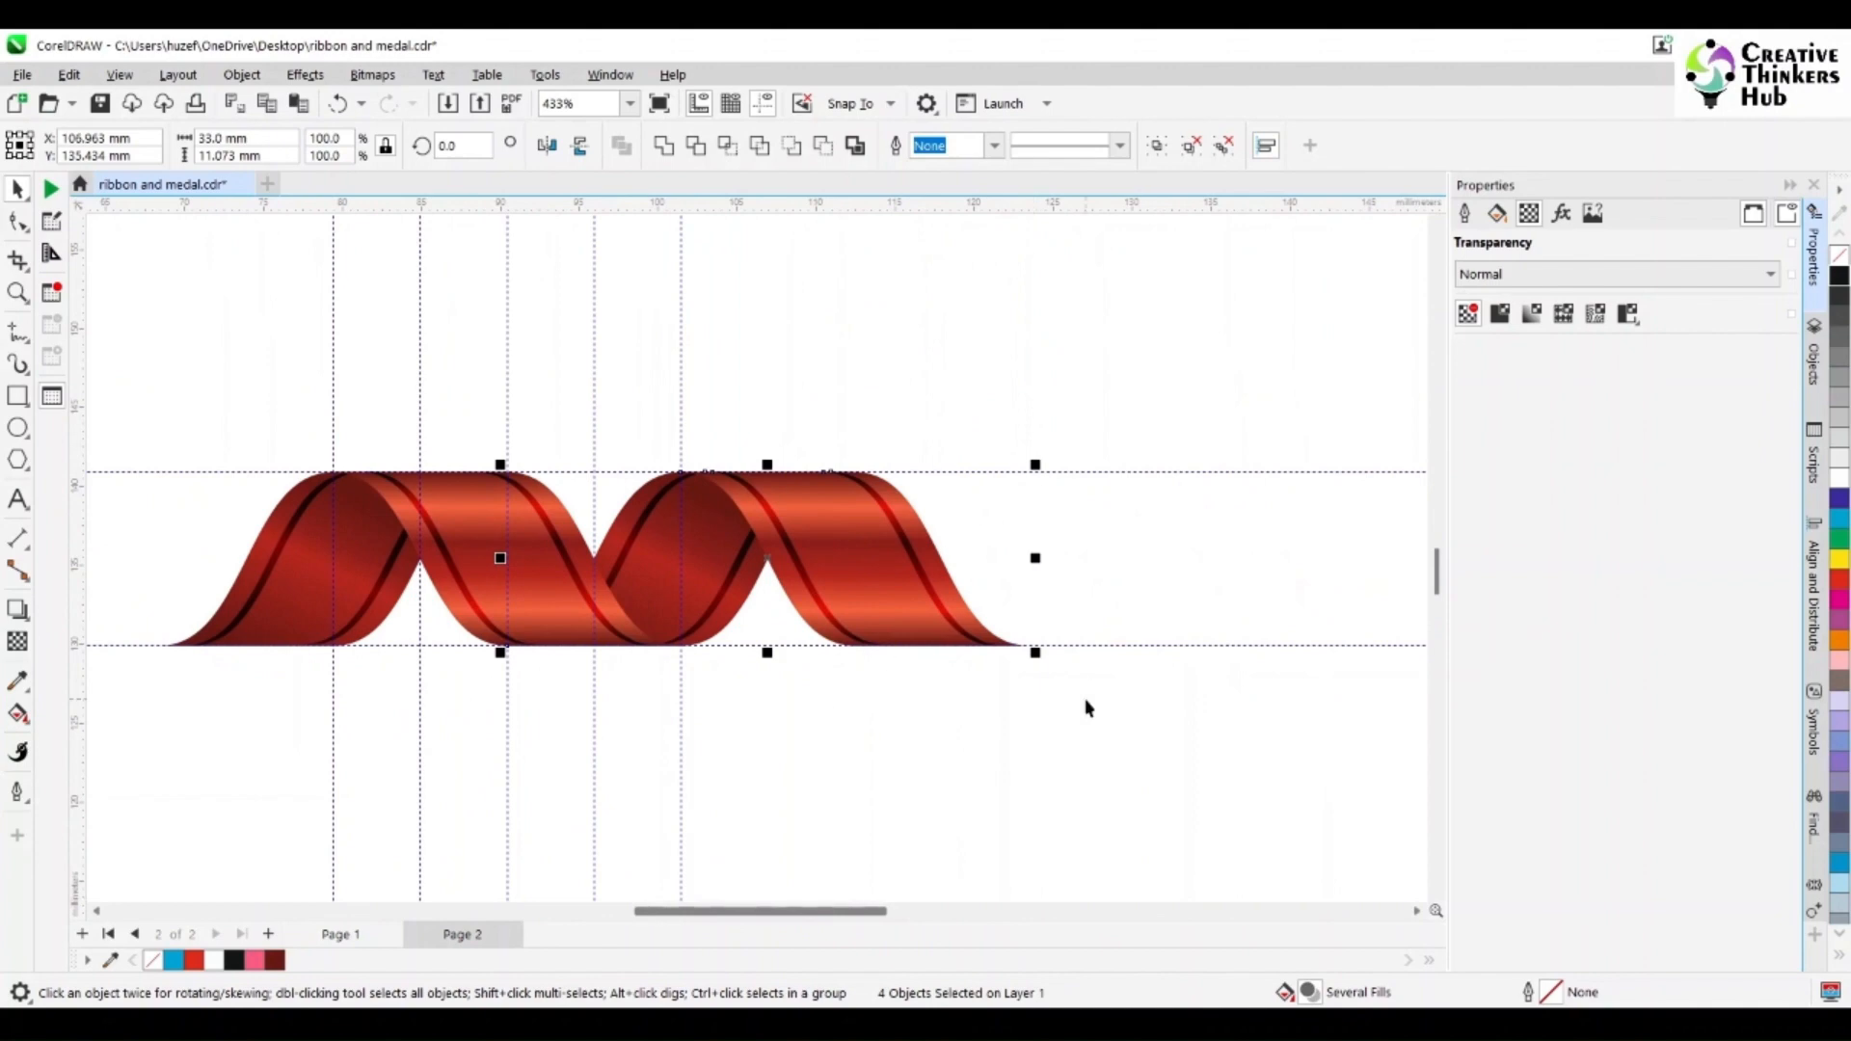
pyautogui.click(892, 710)
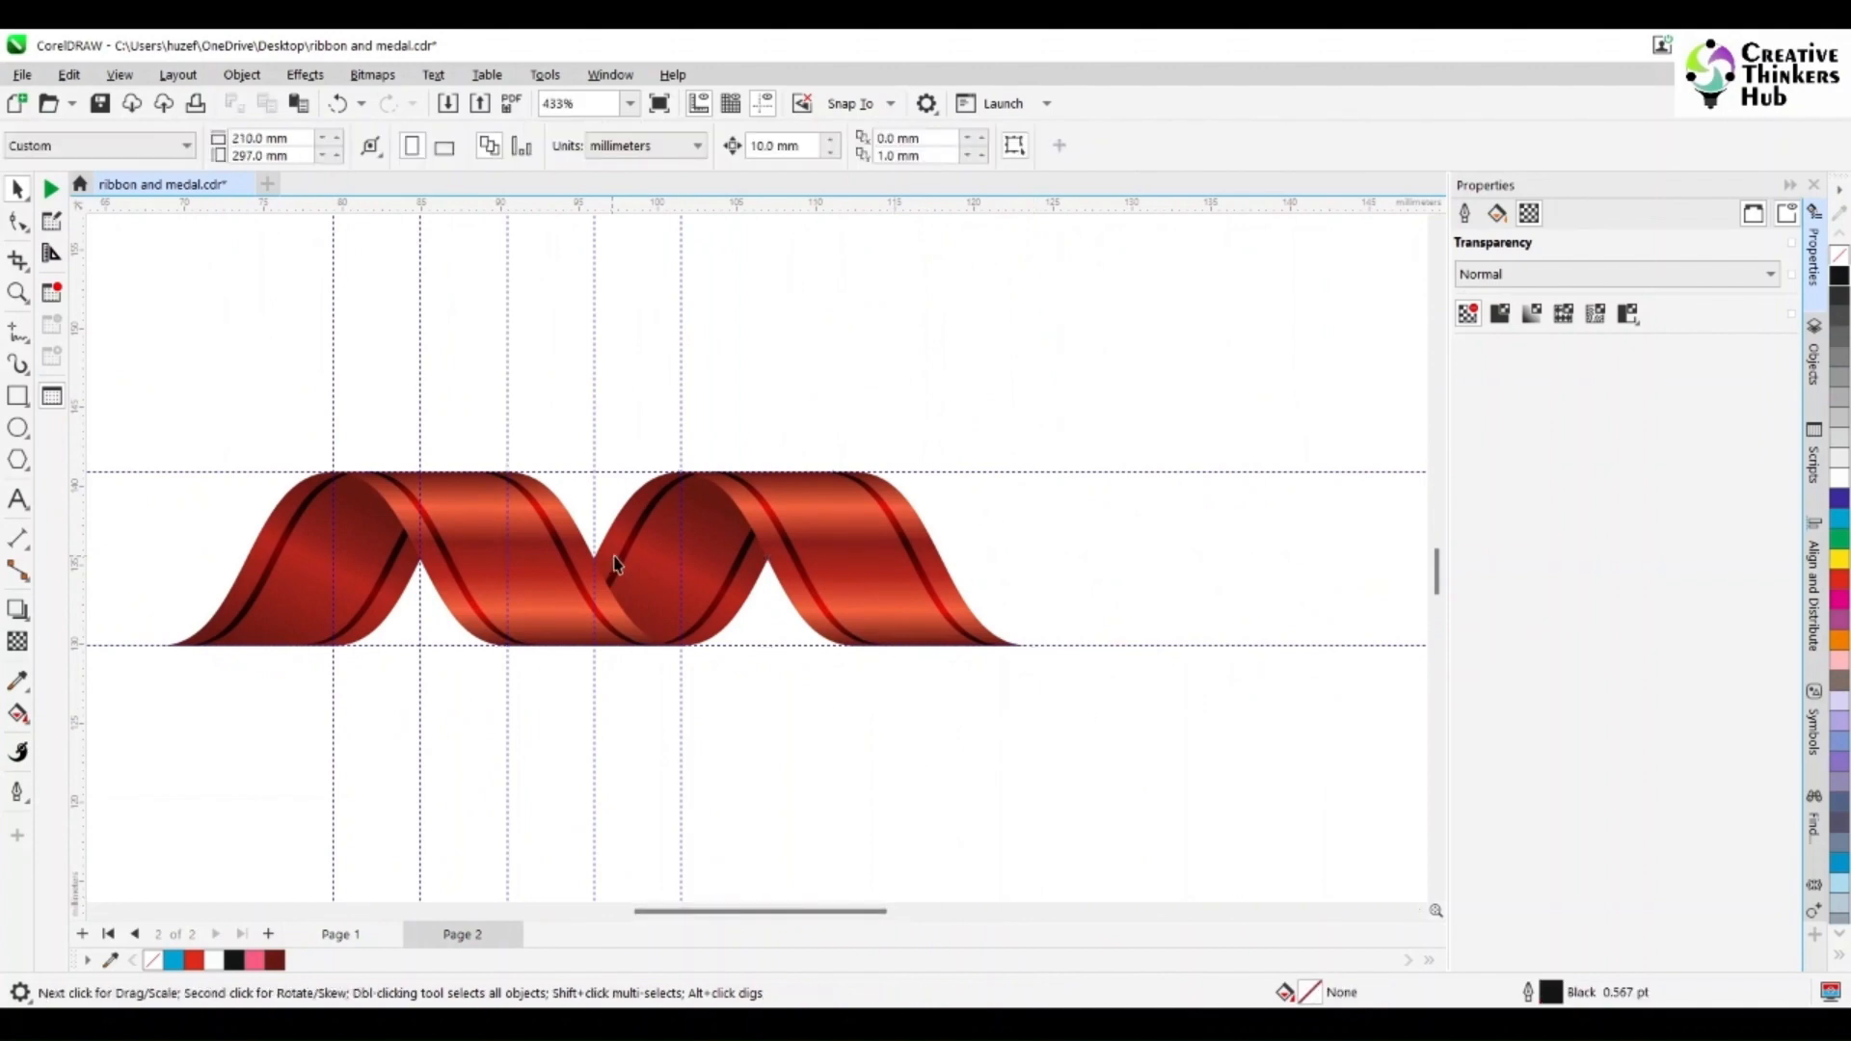
# - Duplicate the second twist's dark rear segment and its stripes 22 mm to the right, placing the copy behind the front segment
pyautogui.click(659, 561)
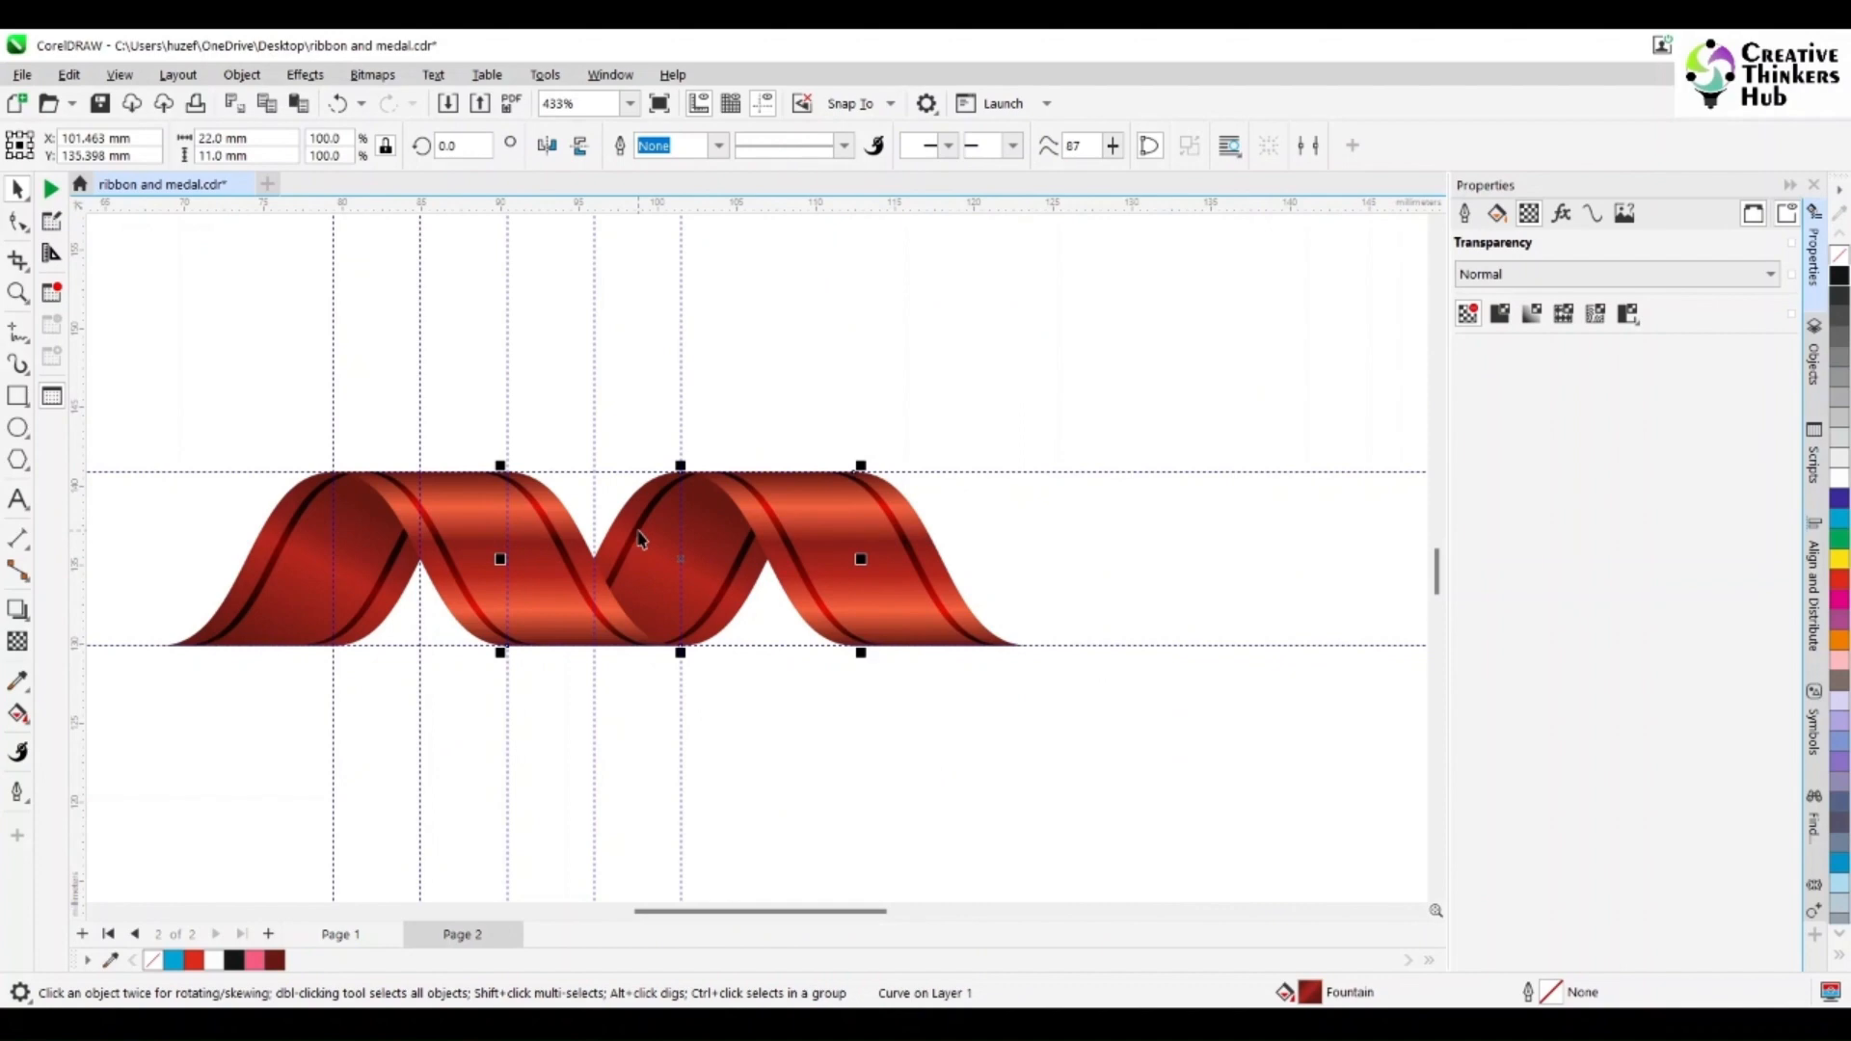
pyautogui.keyDown('shift'); pyautogui.click(639, 531); pyautogui.keyUp('shift')
pyautogui.hotkey('ctrl', 'pagedown')
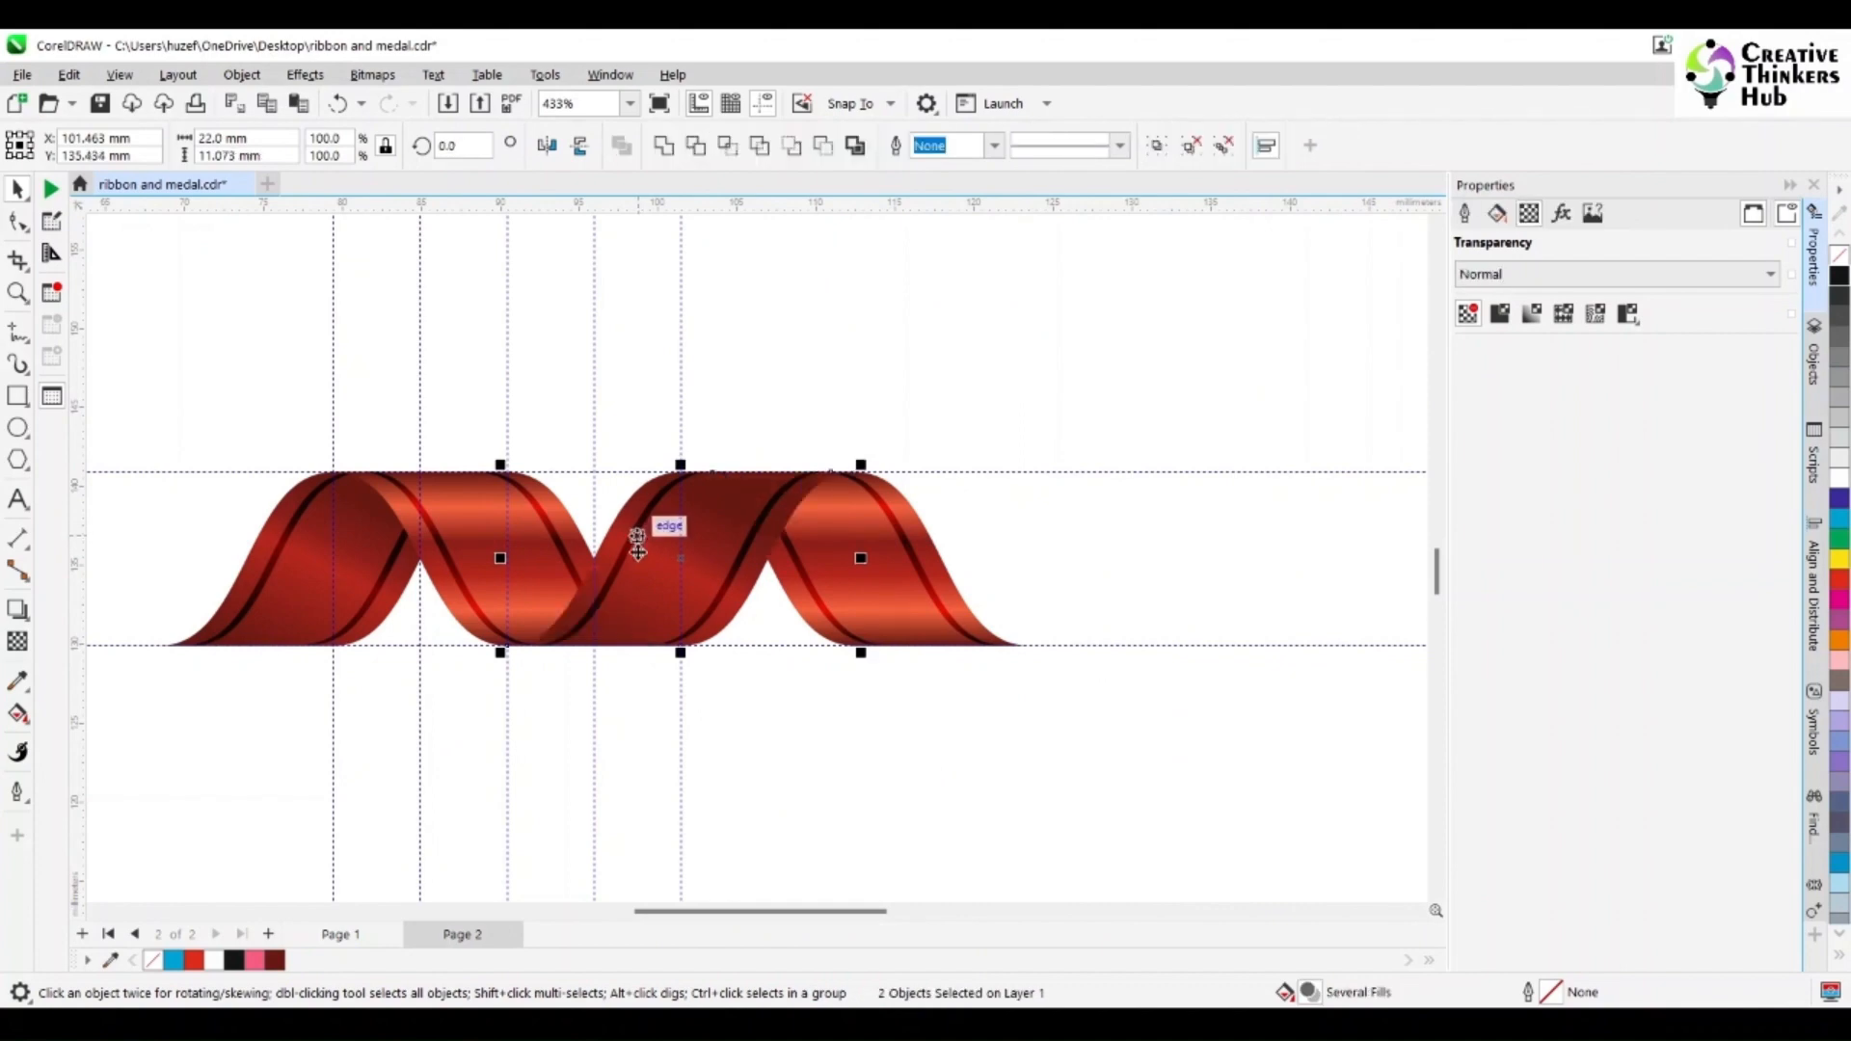
pyautogui.moveTo(517, 646); pyautogui.dragTo(852, 646)
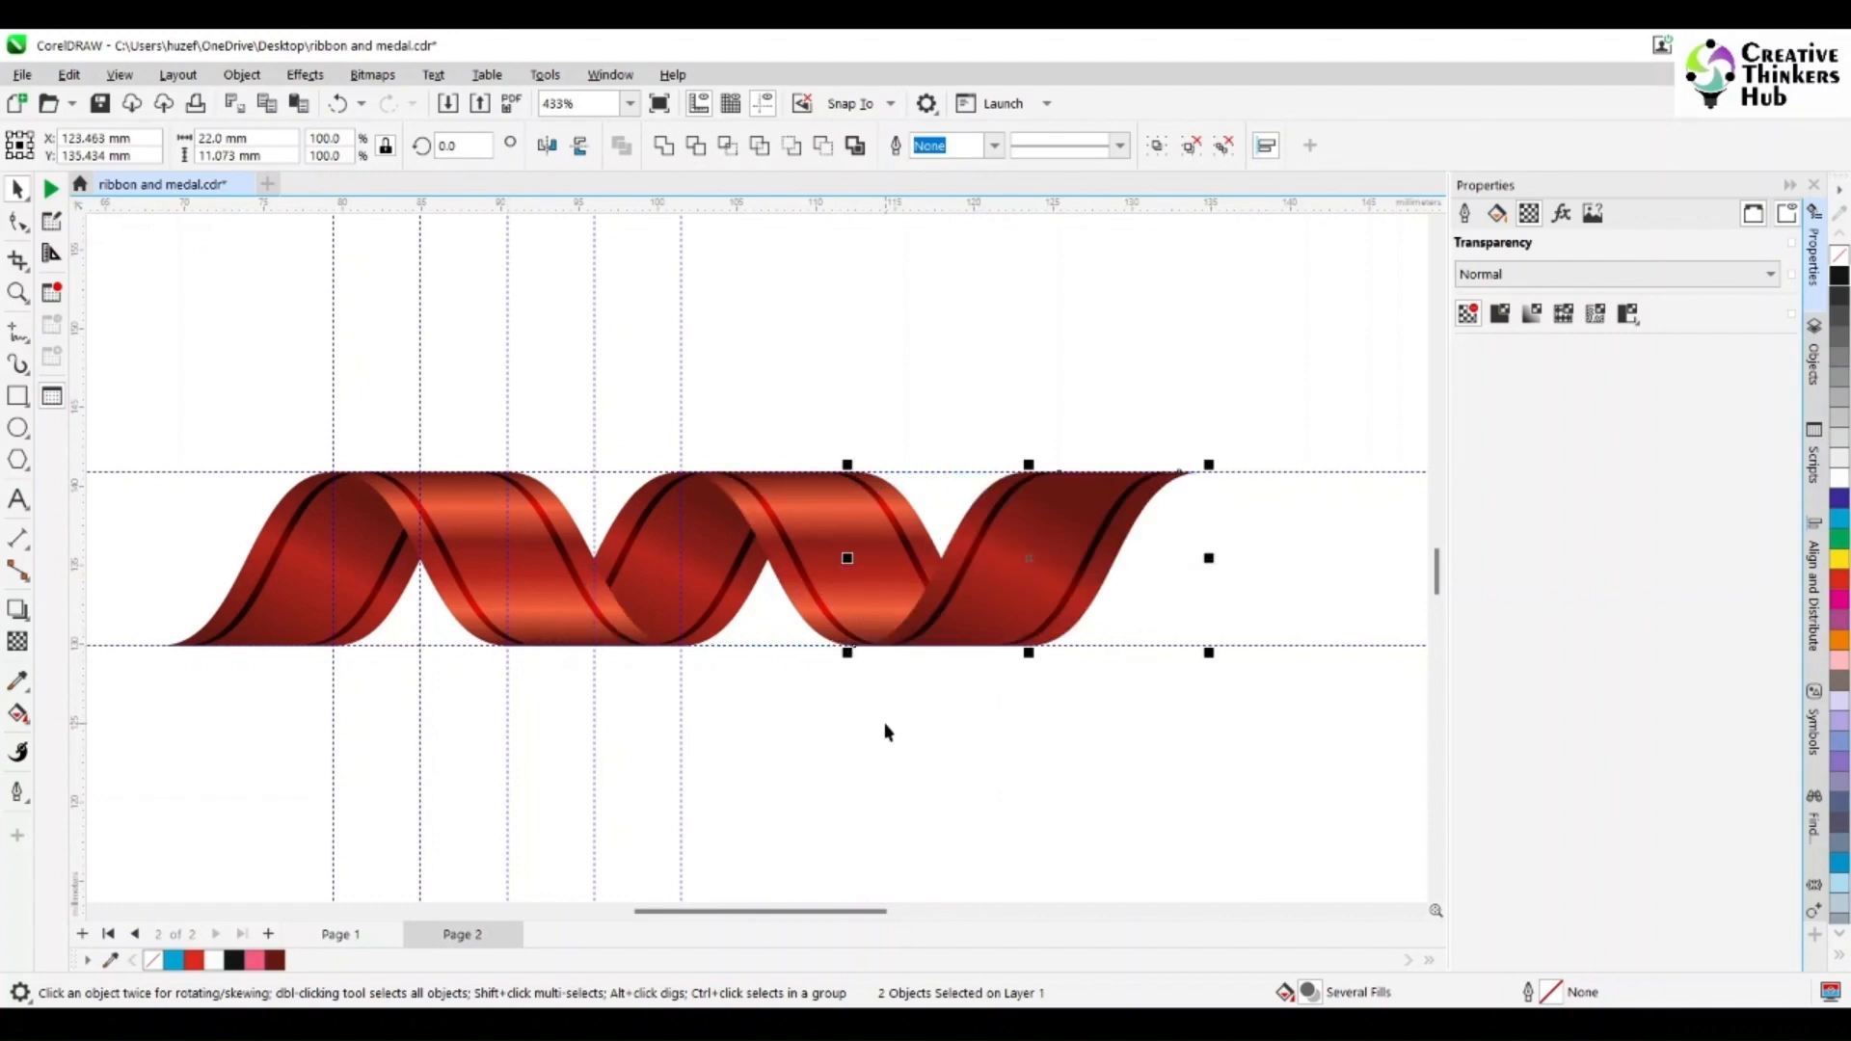
pyautogui.click(806, 749)
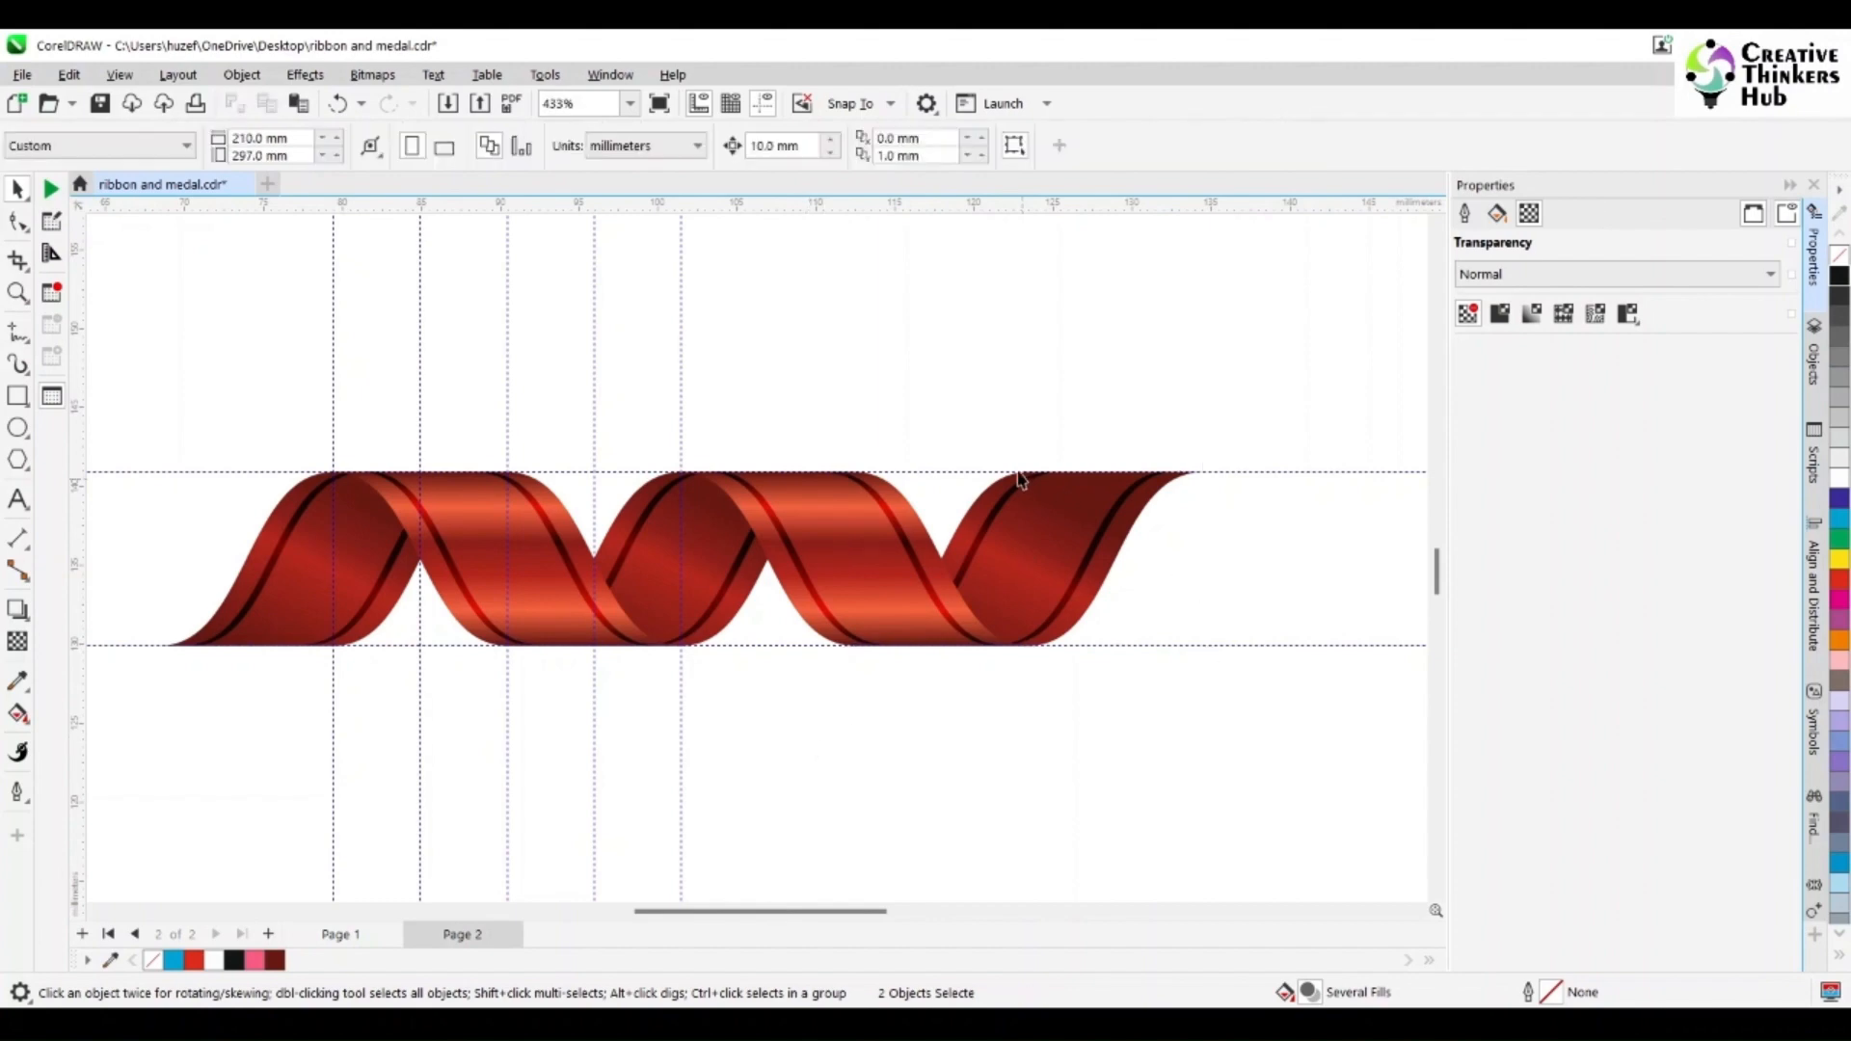
# - Set the nudge distance to 11 mm
pyautogui.click(1063, 537)
pyautogui.scroll(-2, 1103, 711)
pyautogui.scroll(4, 1103, 711)
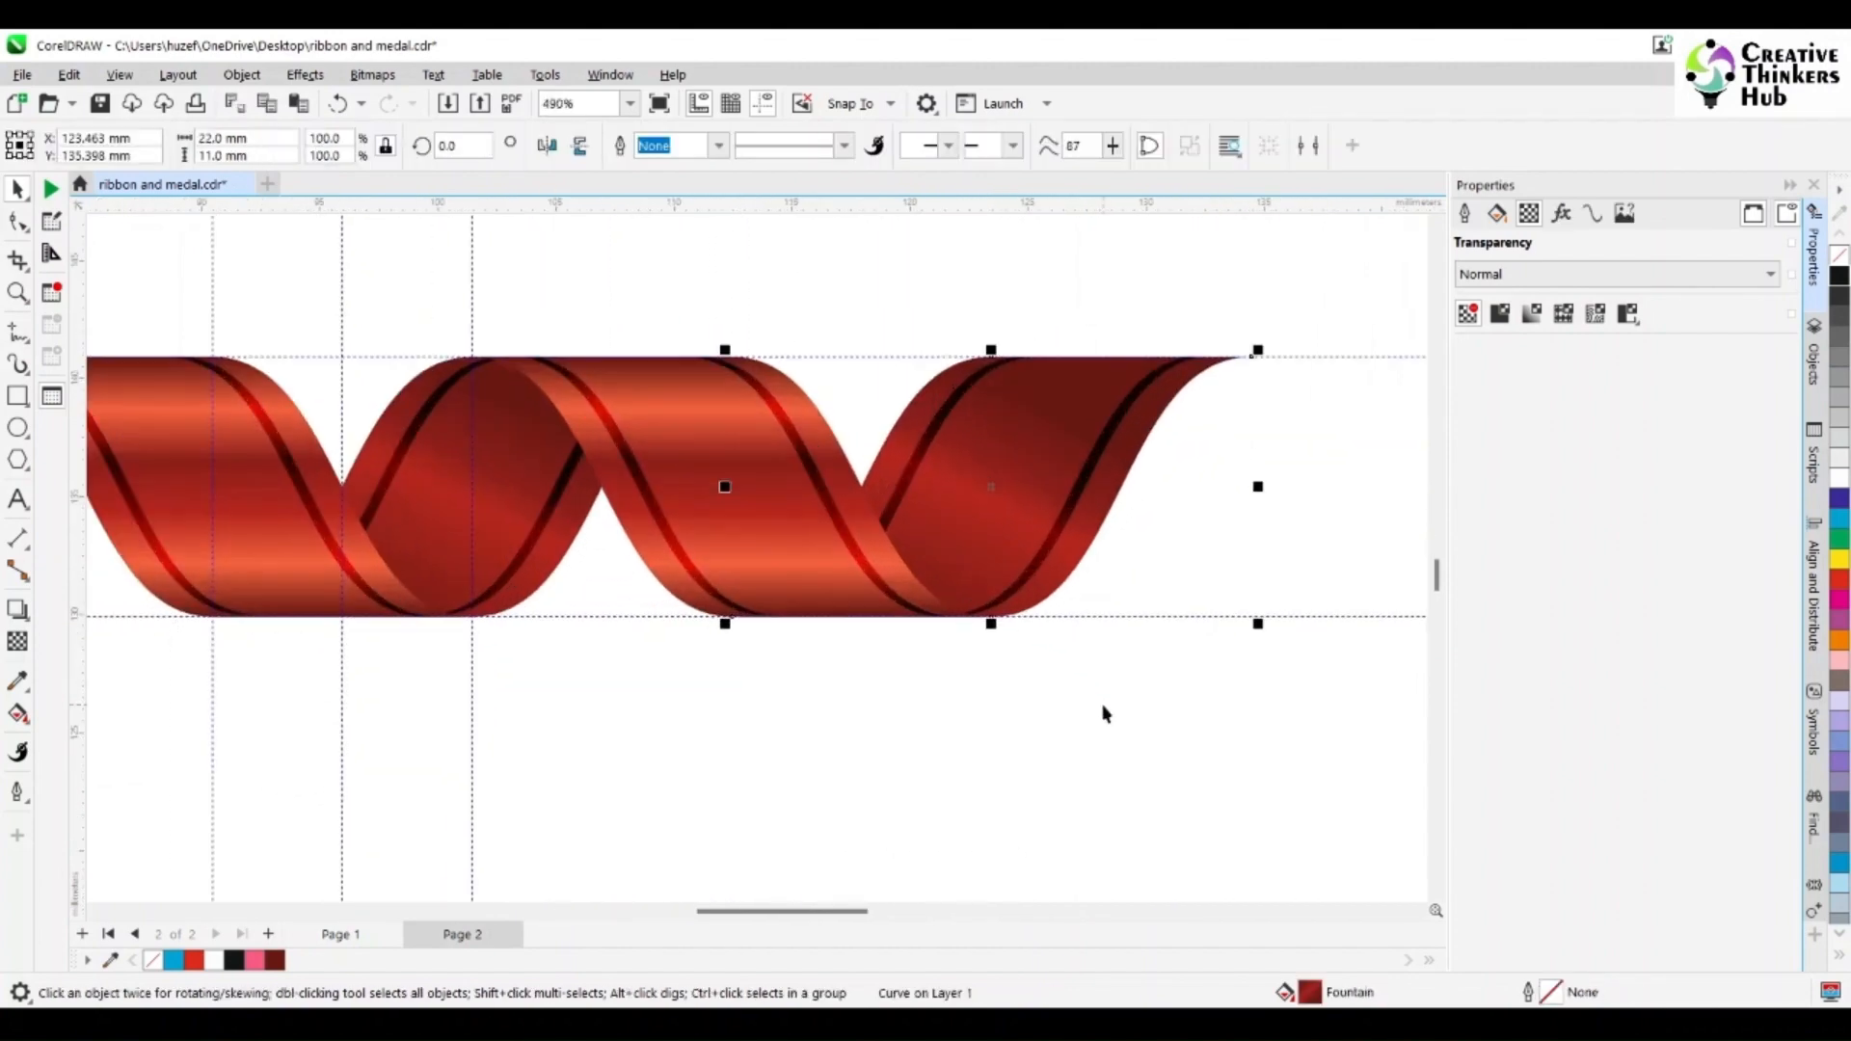
pyautogui.scroll(1, 1099, 579)
pyautogui.press('Escape')
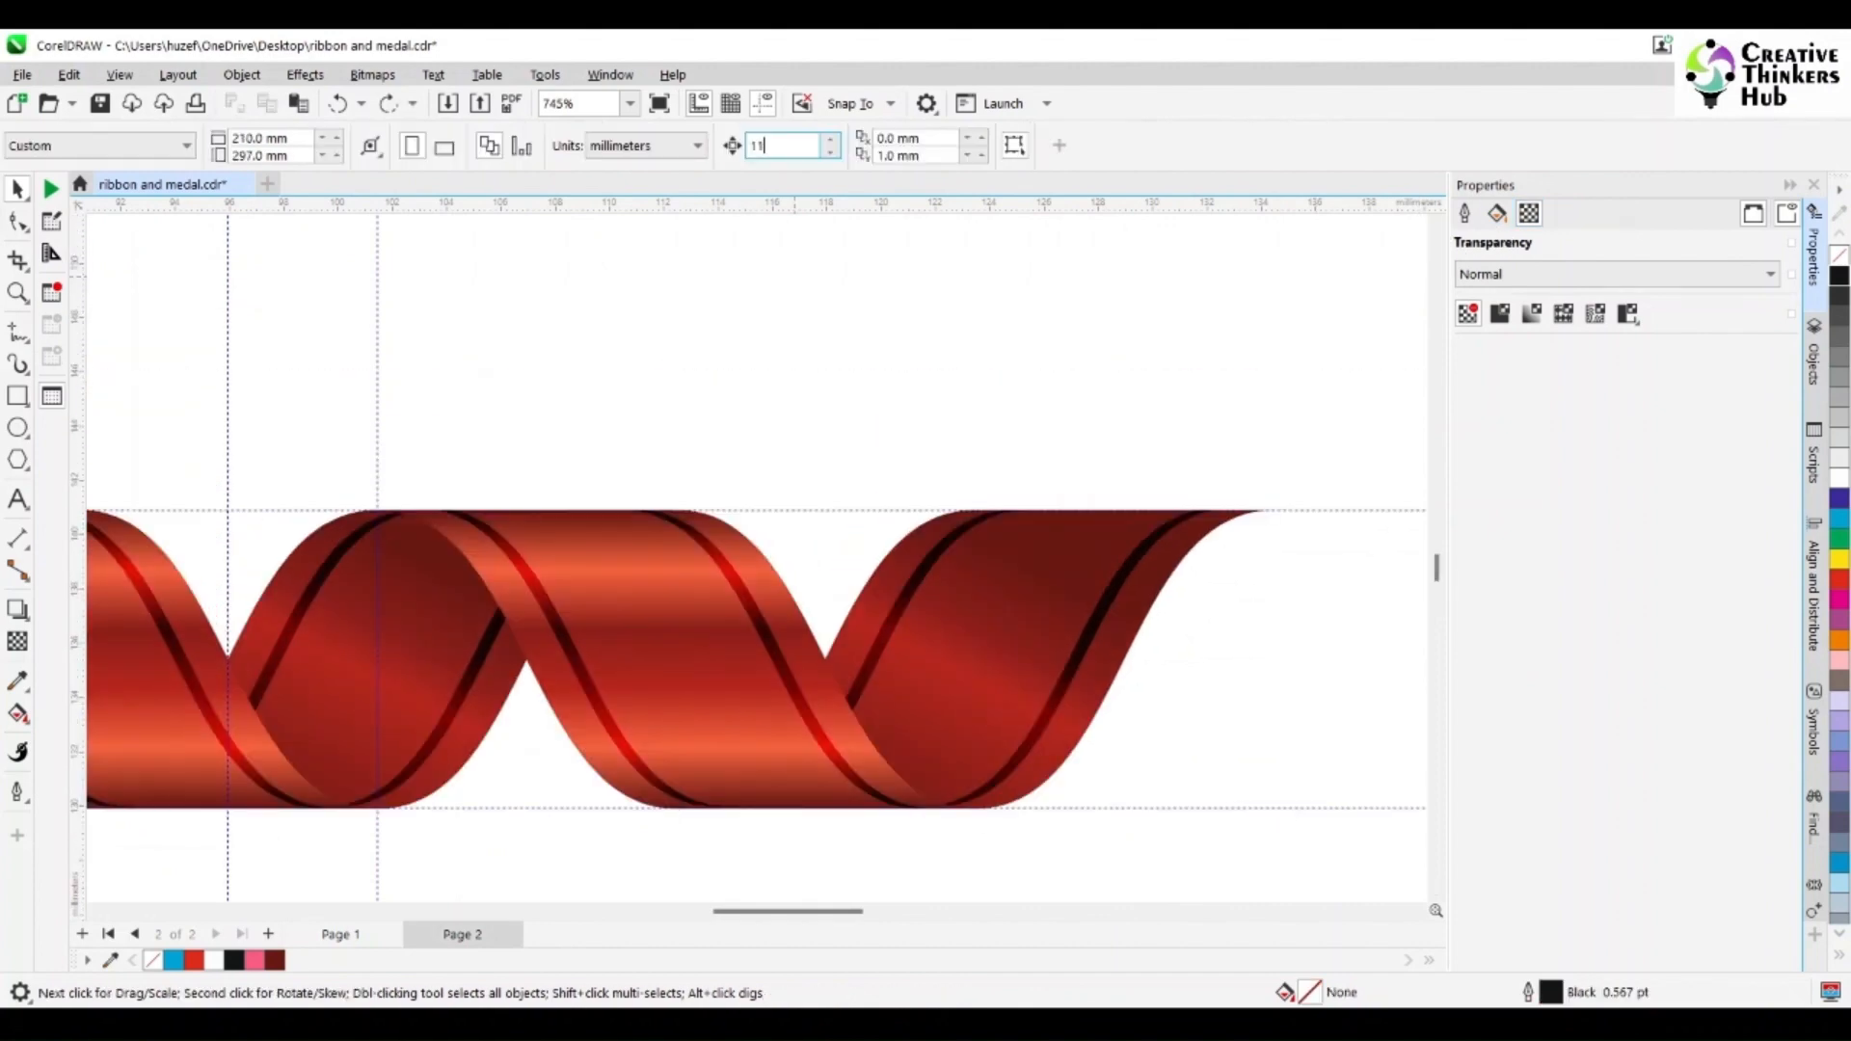
pyautogui.write('11')
pyautogui.press('Return')
# - Add a node on the upper edge of the last rear segment, about a third of the way along from its left node
pyautogui.click(995, 571)
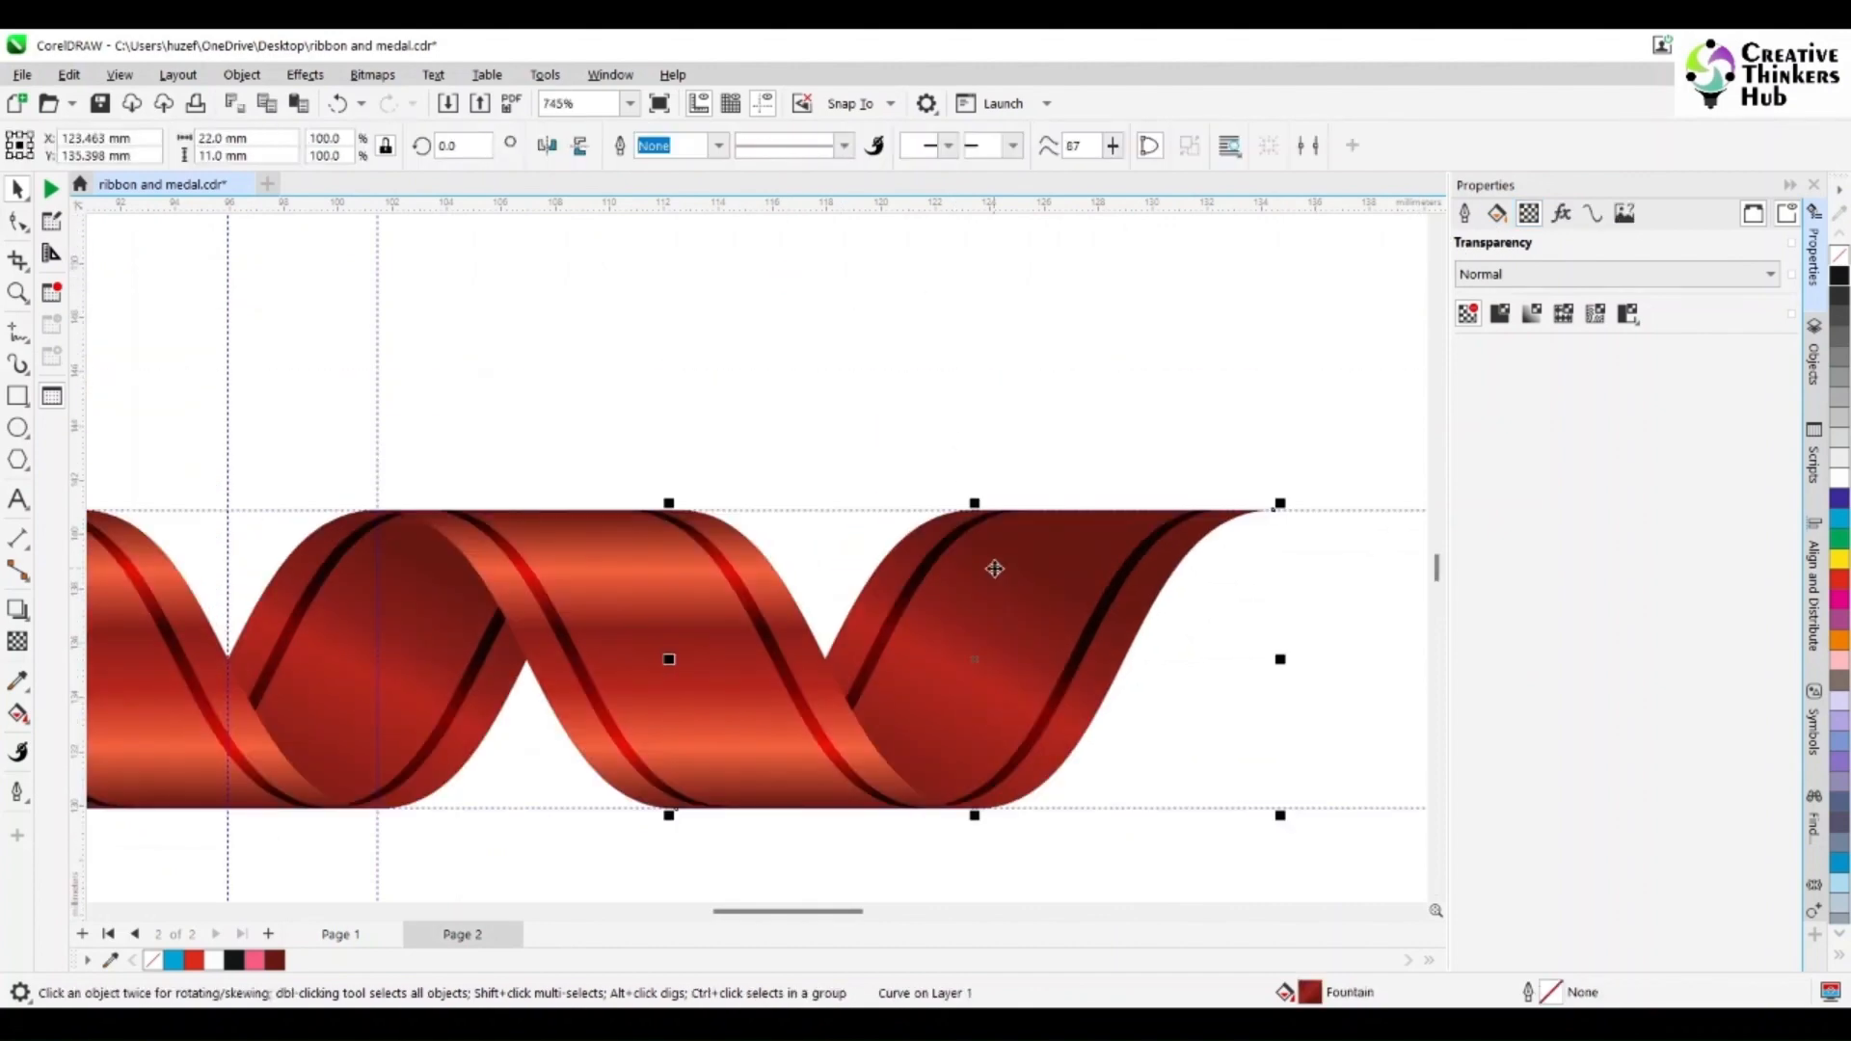
pyautogui.click(17, 221)
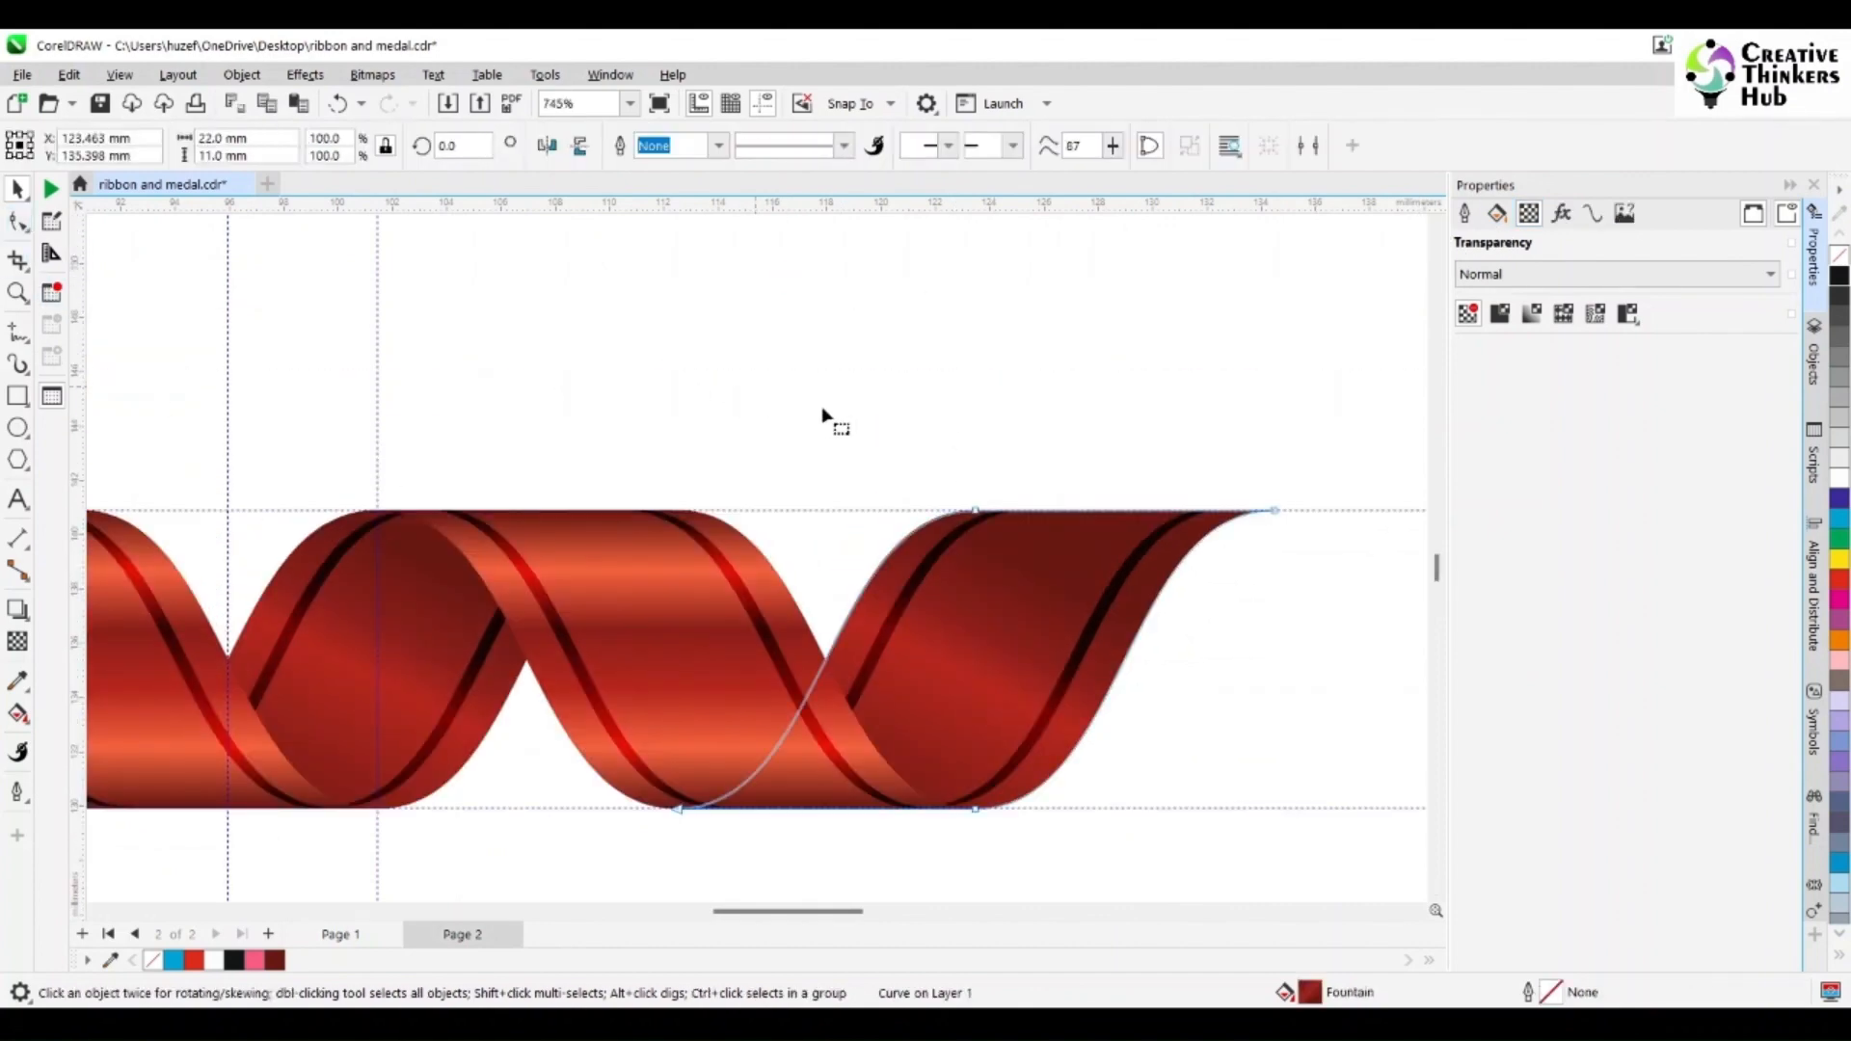
pyautogui.click(1075, 511)
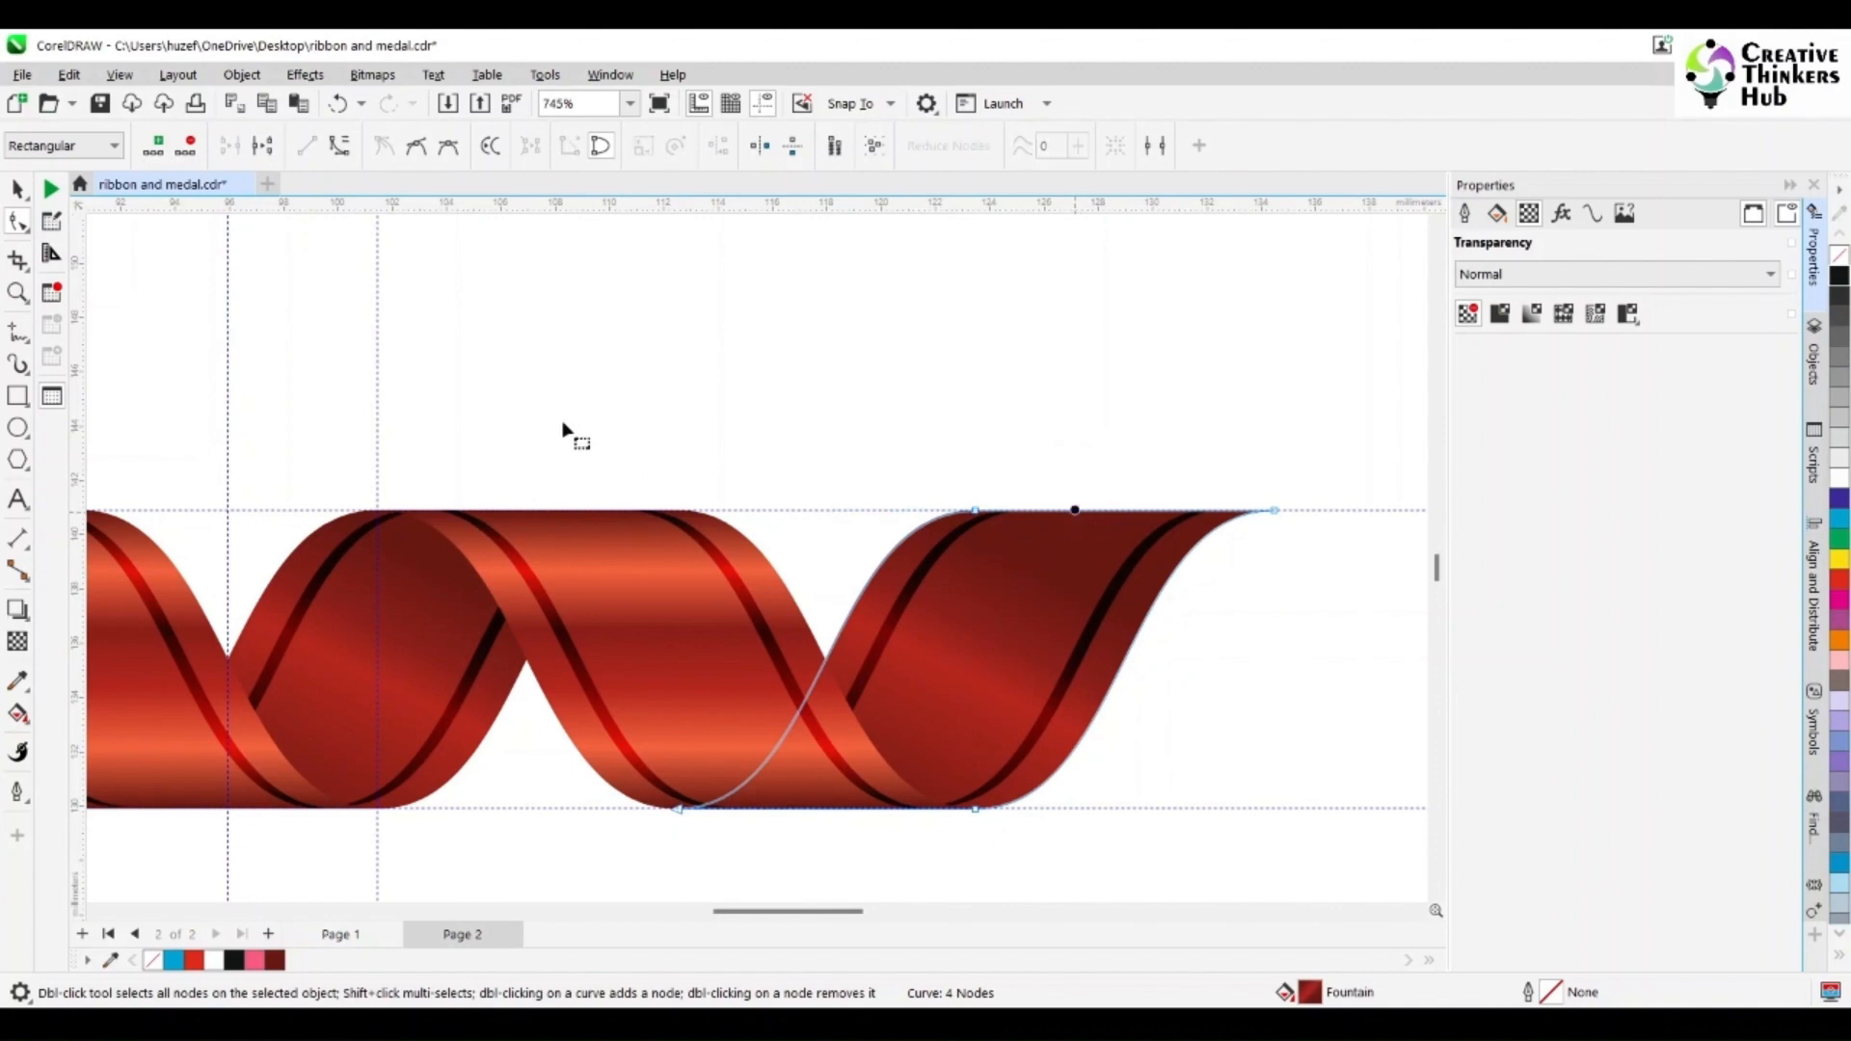
pyautogui.click(159, 147)
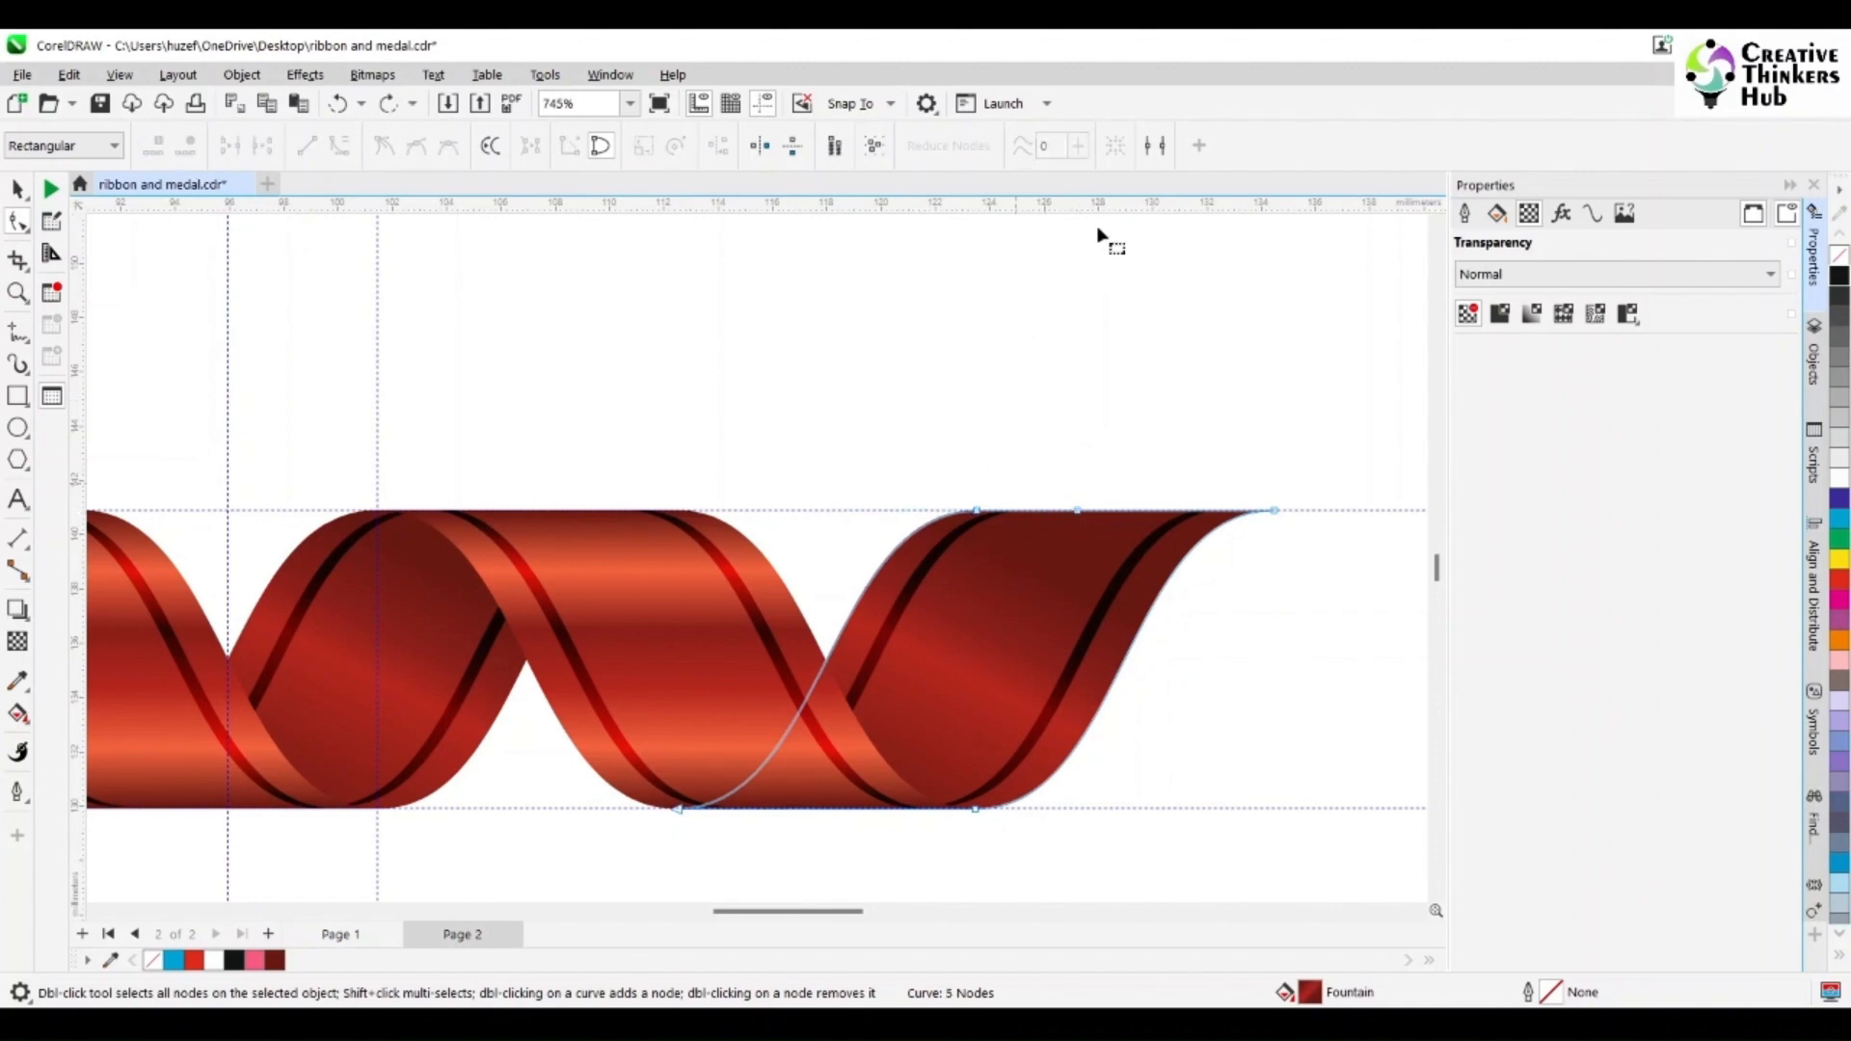
# - Set the nudge distance to 2 mm and place a copy of the upper horizontal guideline 2 mm below it
pyautogui.click(1078, 511)
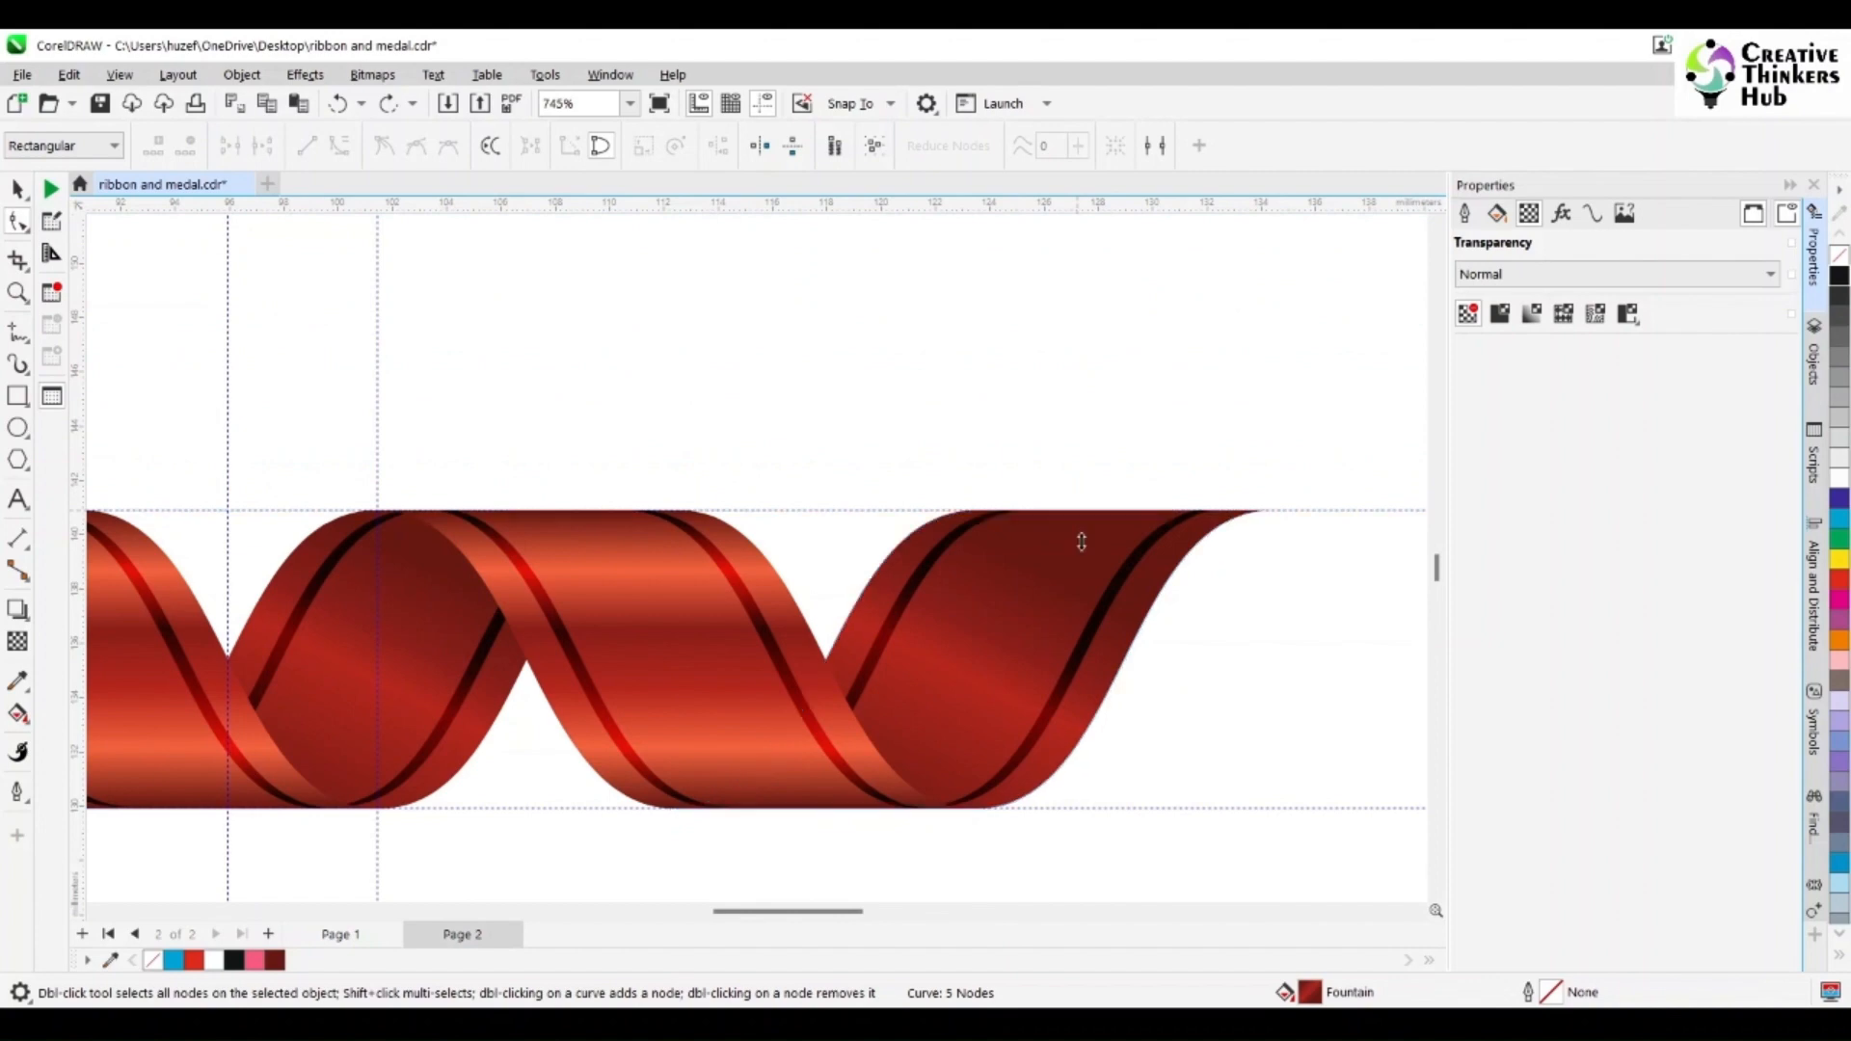
pyautogui.press('space')
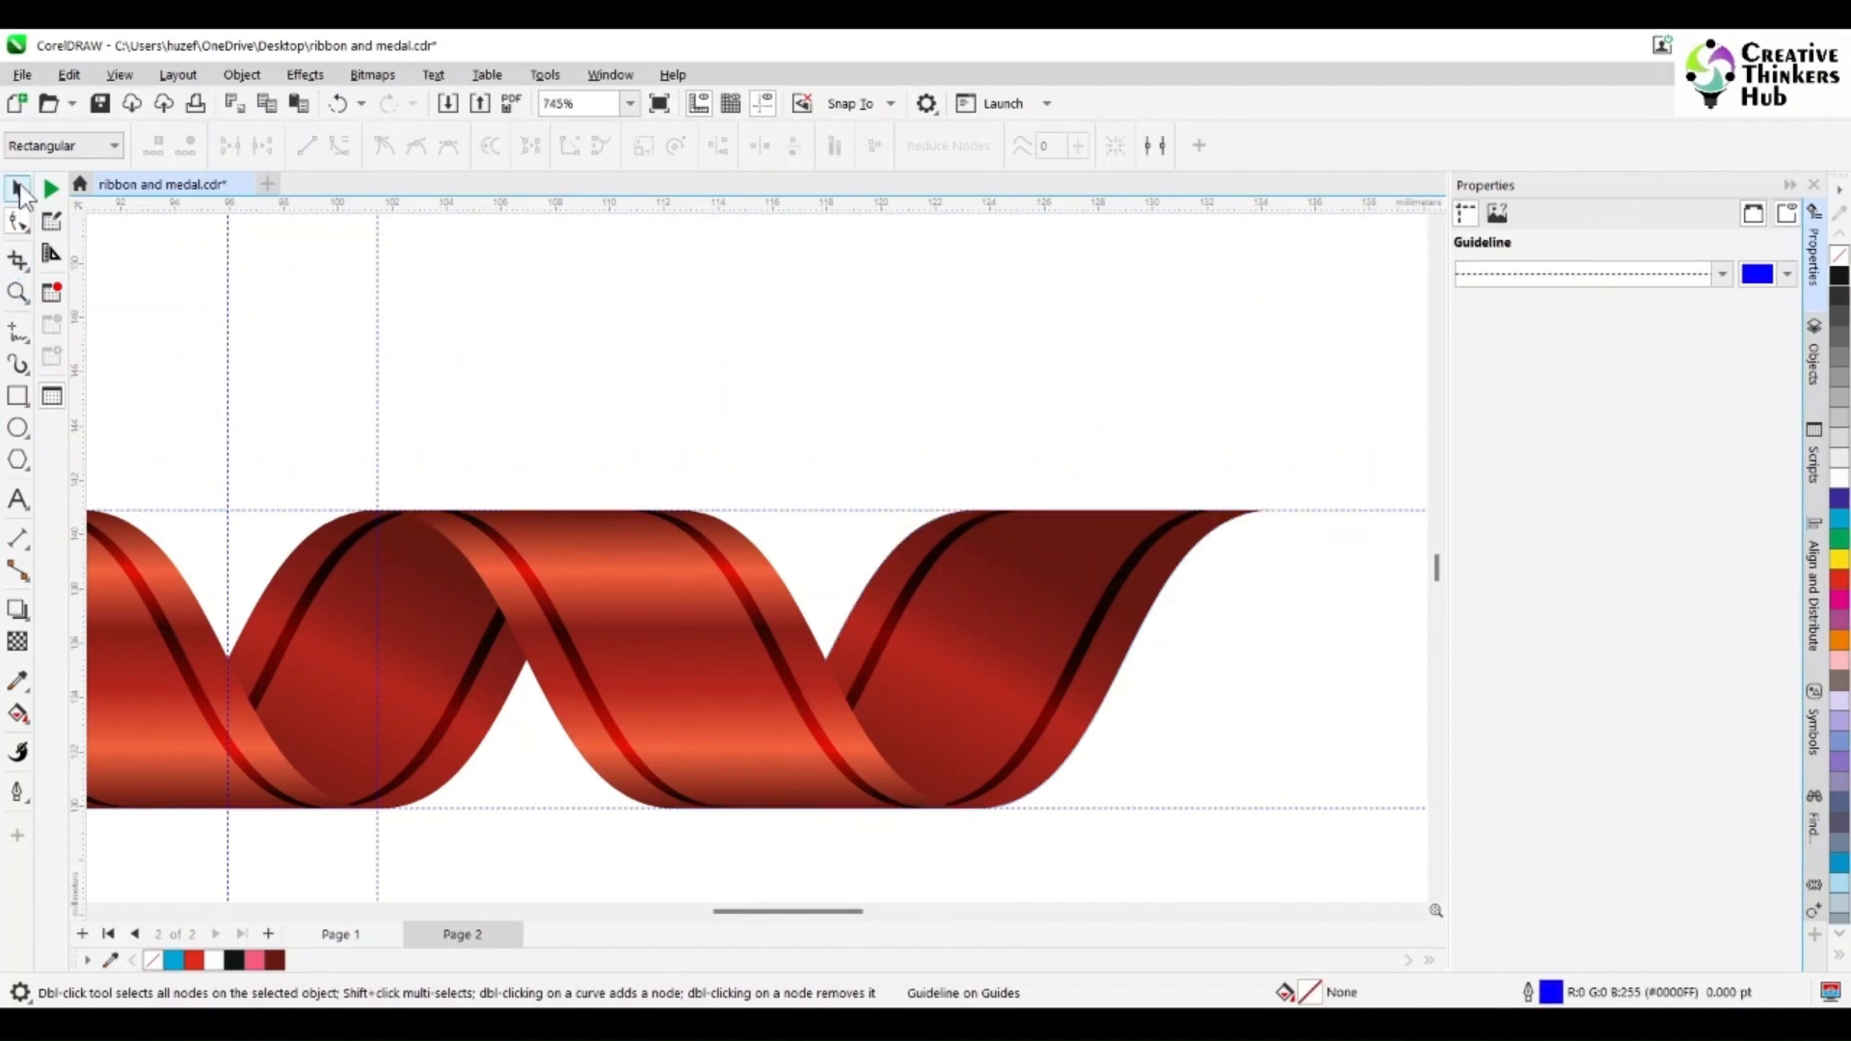
pyautogui.click(627, 417)
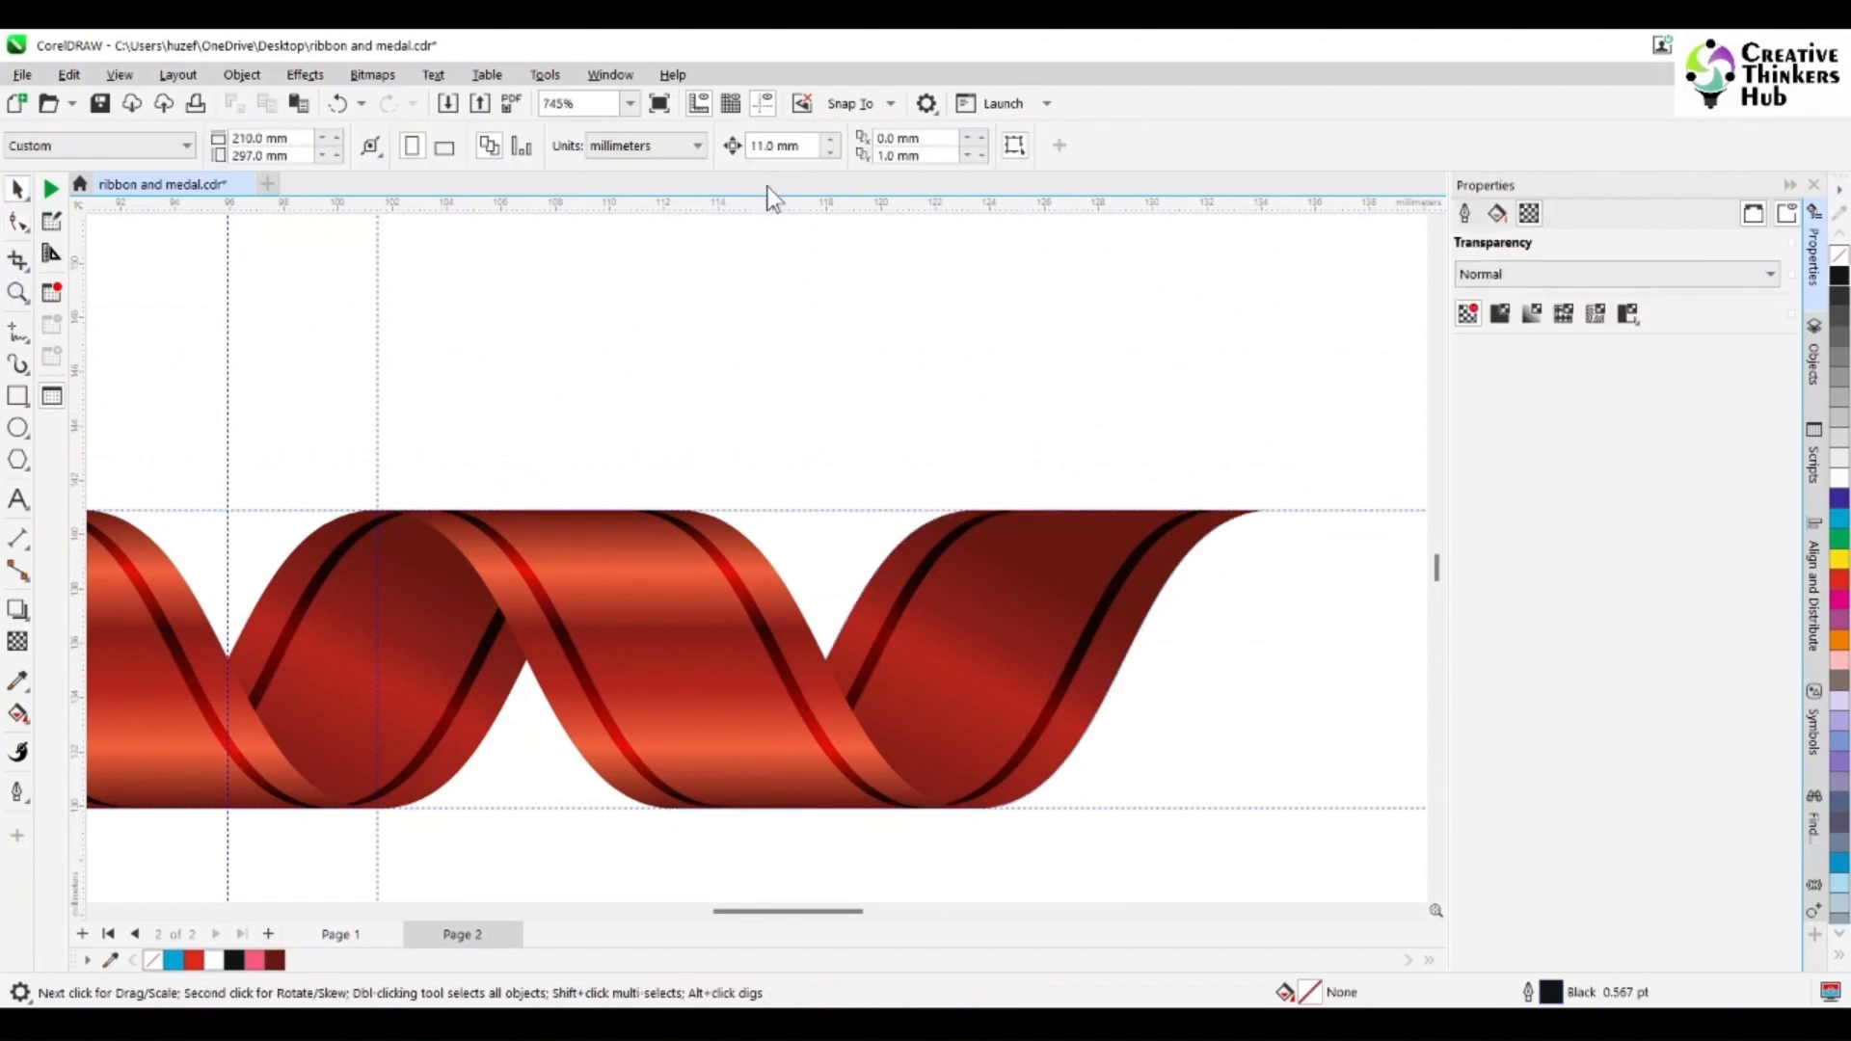
pyautogui.tripleClick(814, 146)
pyautogui.write('2')
pyautogui.press('Return')
pyautogui.click(839, 512)
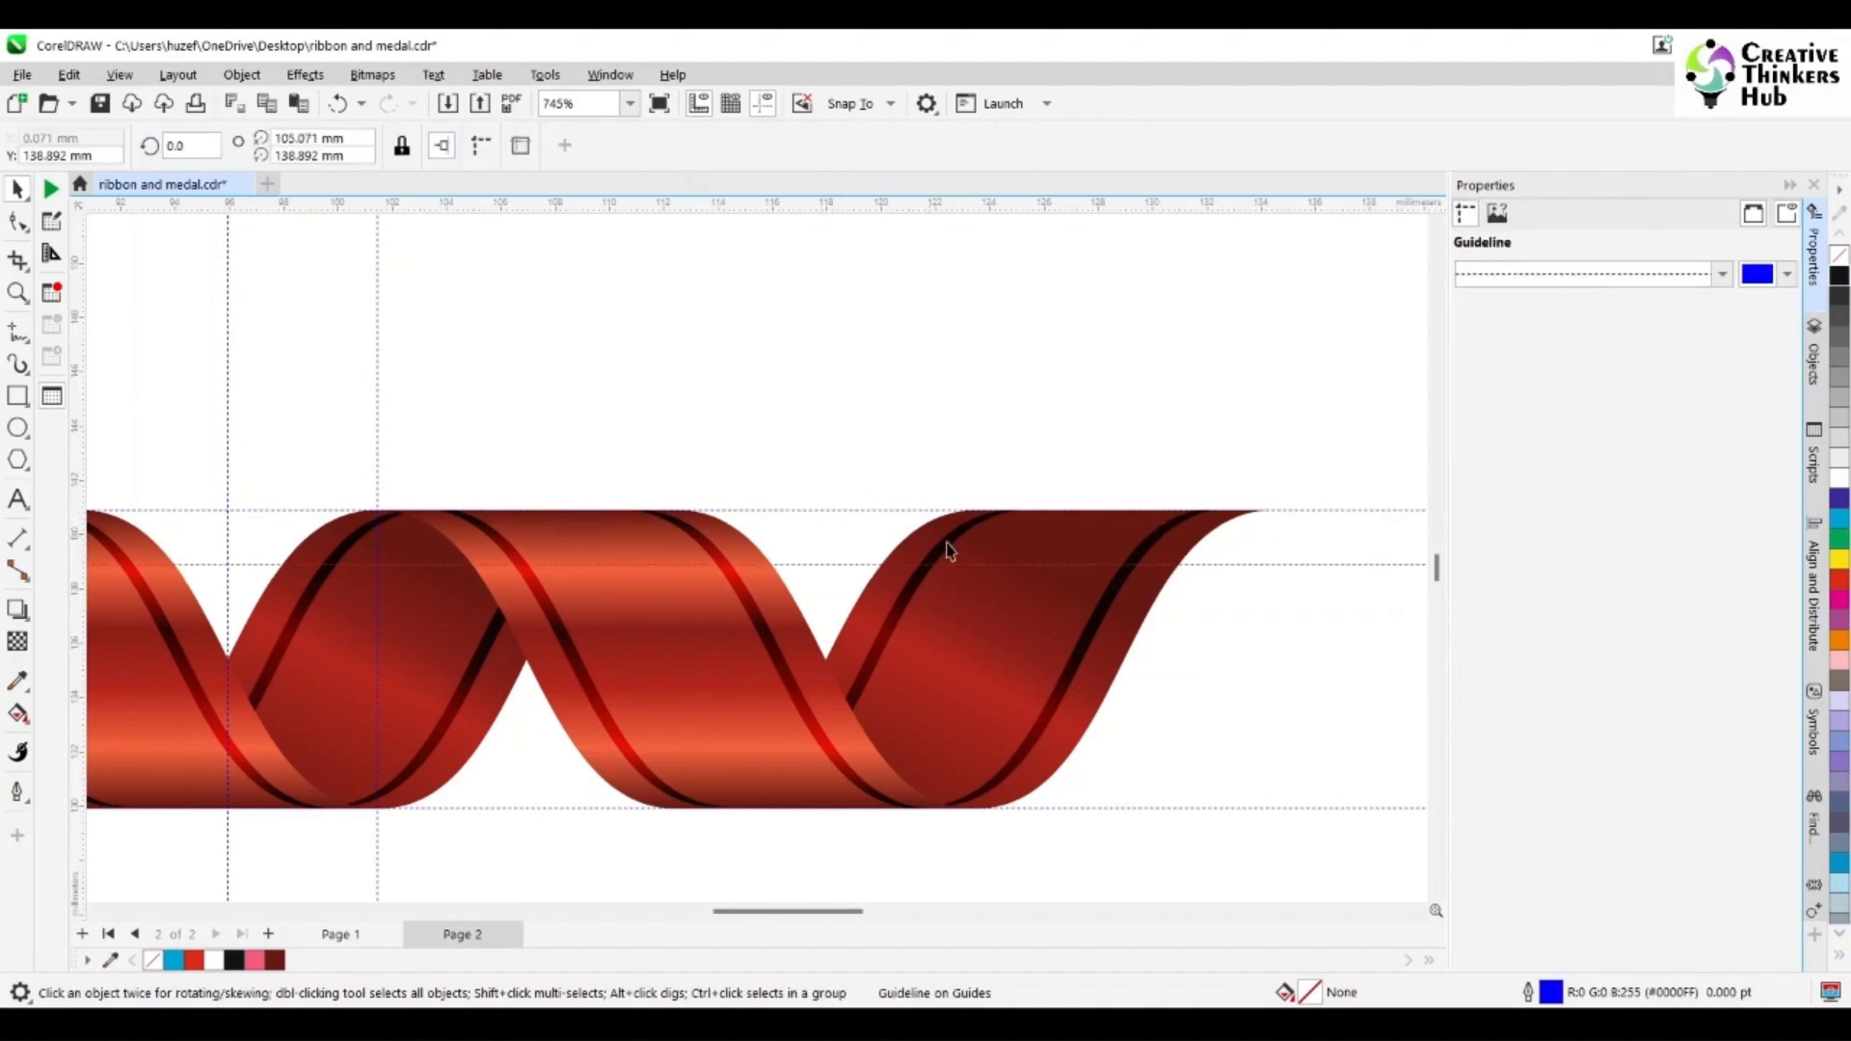
# - Pull the added upper-edge node of the last rear segment down to the new guideline, forming a notch
pyautogui.click(1048, 541)
pyautogui.press('space')
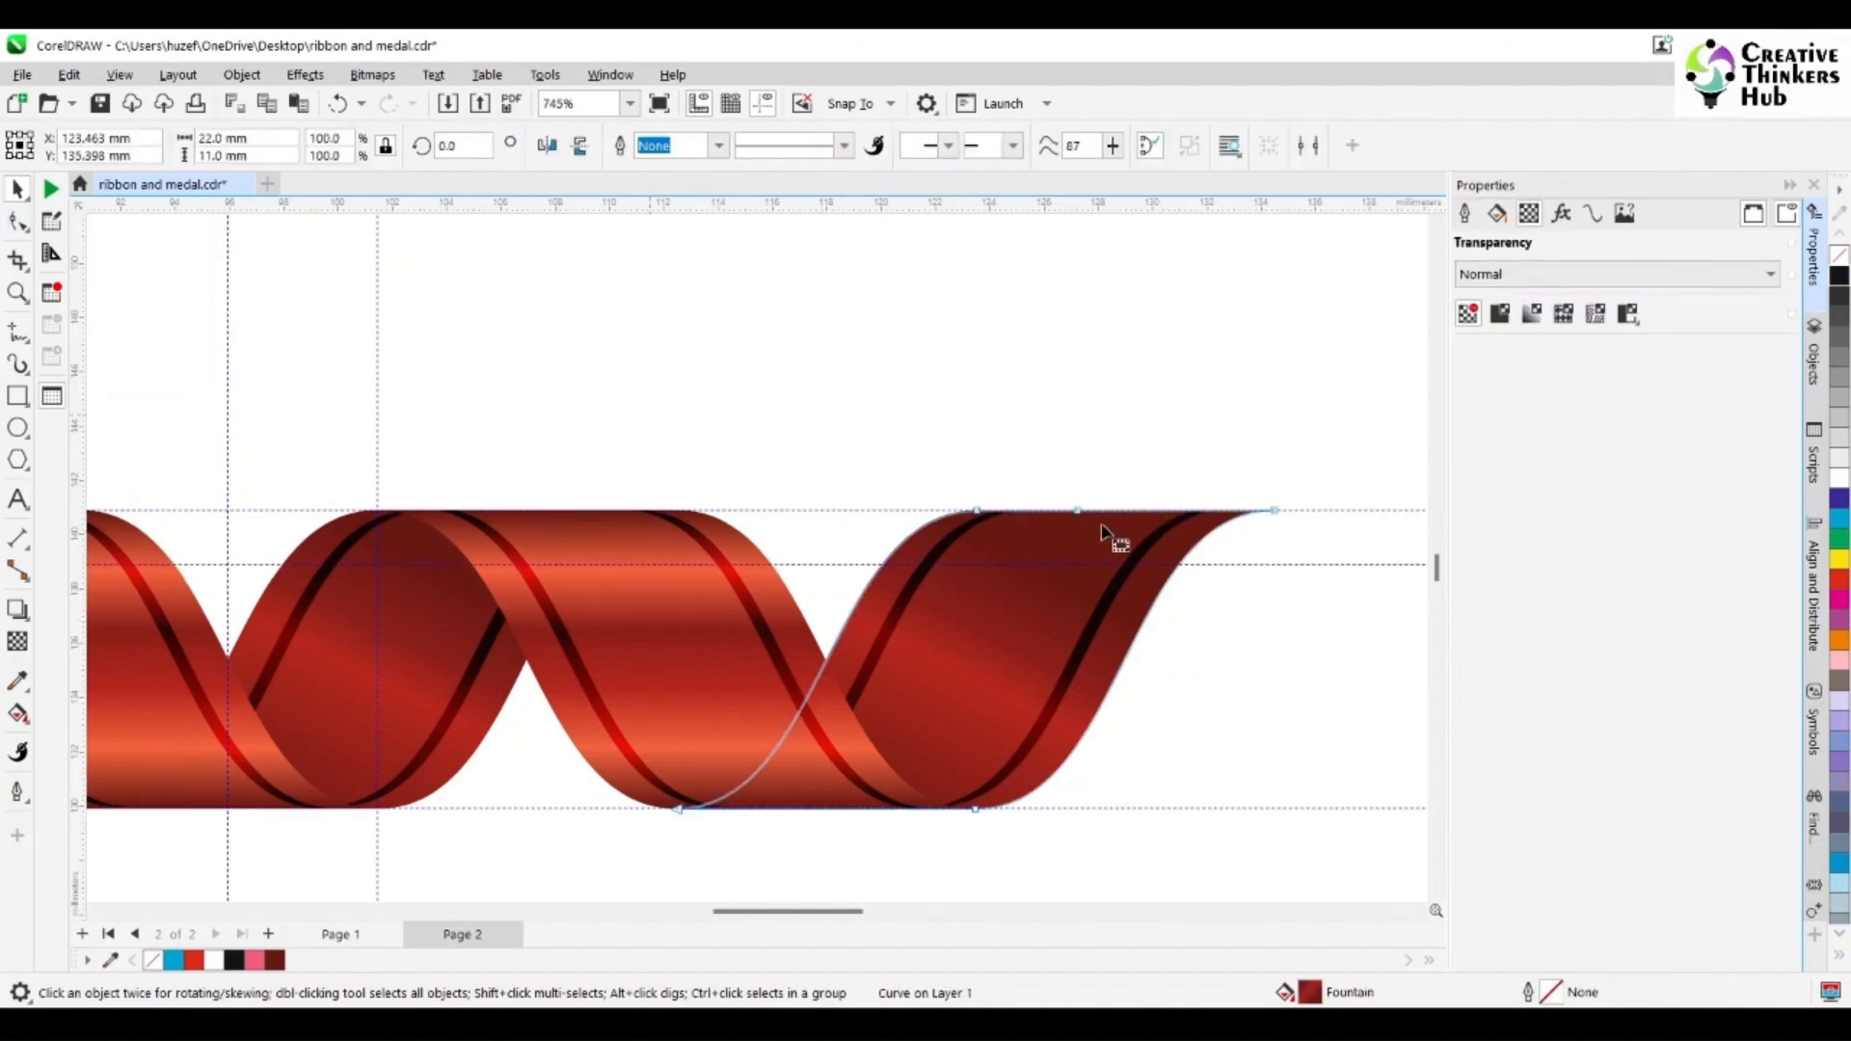
pyautogui.moveTo(1076, 511); pyautogui.dragTo(1060, 565)
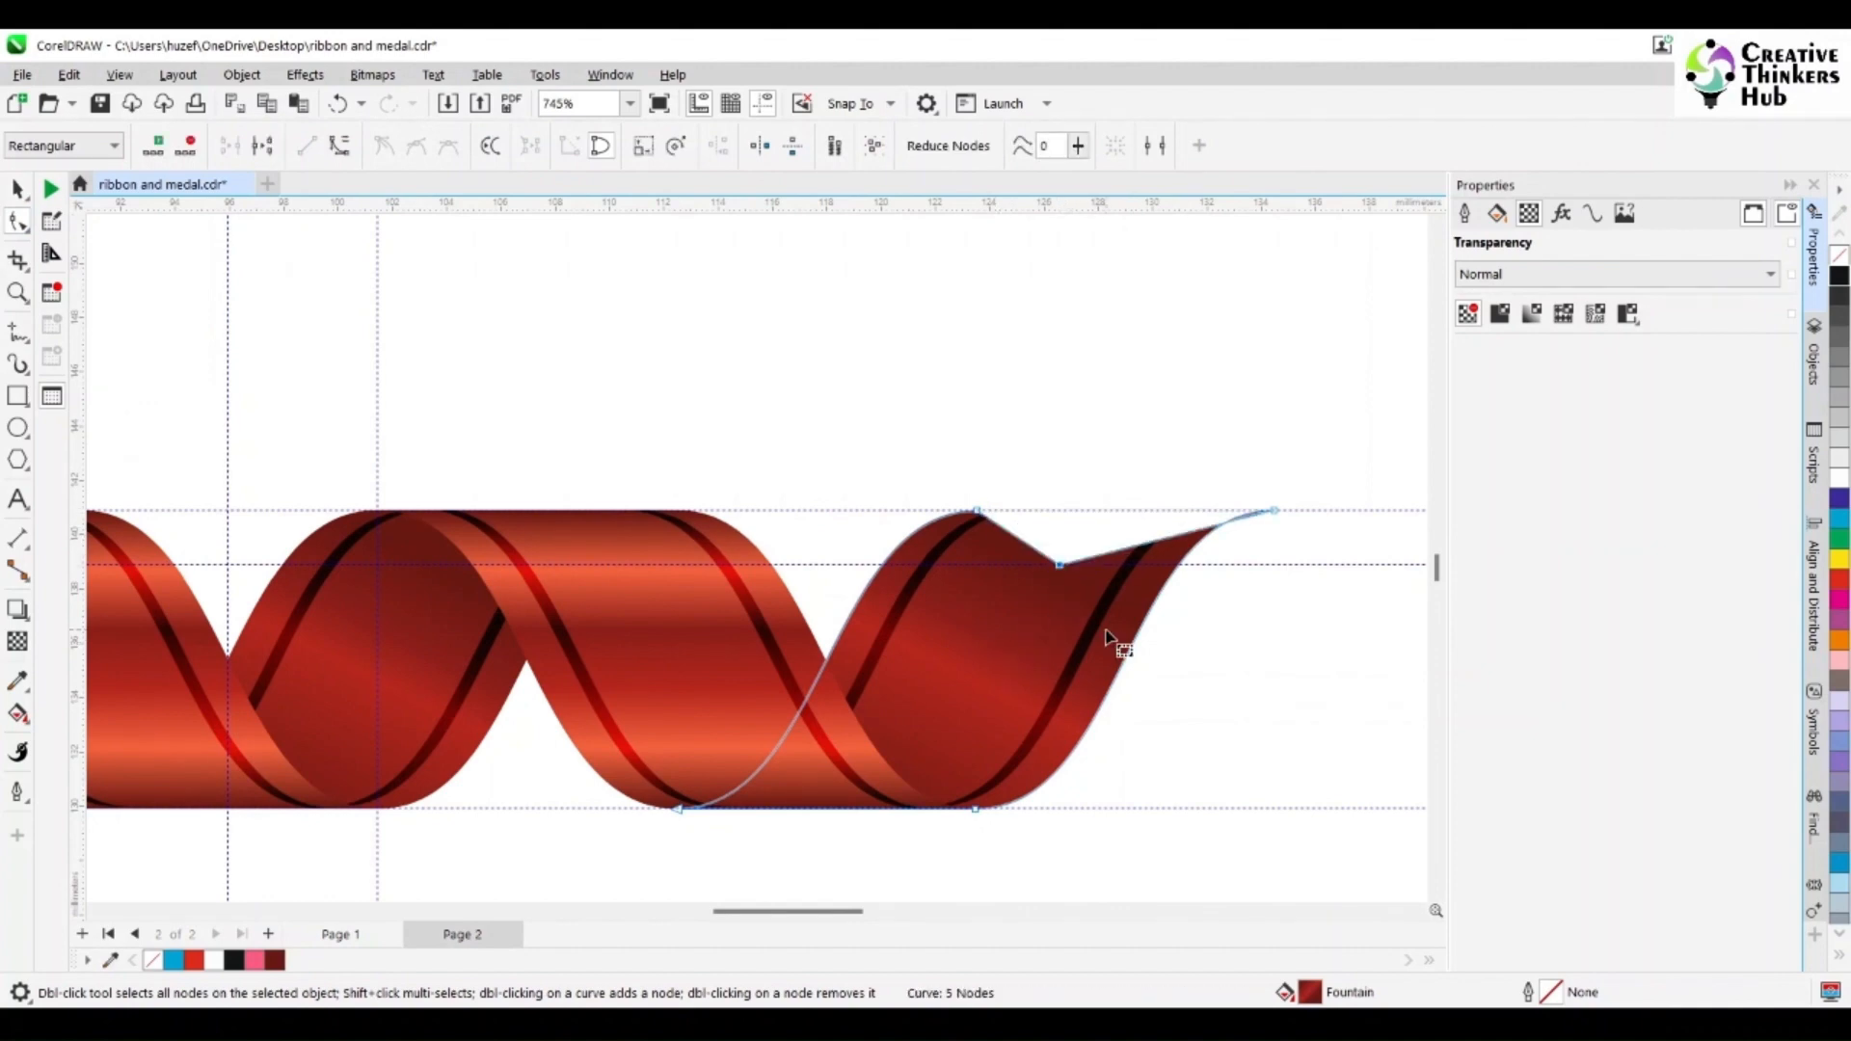
# - Pull the outer tip node of the last rear segment's cut end slightly down and inward
pyautogui.click(1275, 511)
pyautogui.moveTo(1275, 513)
pyautogui.mouseDown()
pyautogui.moveTo(1273, 541)
pyautogui.moveTo(1261, 531)
pyautogui.mouseUp()
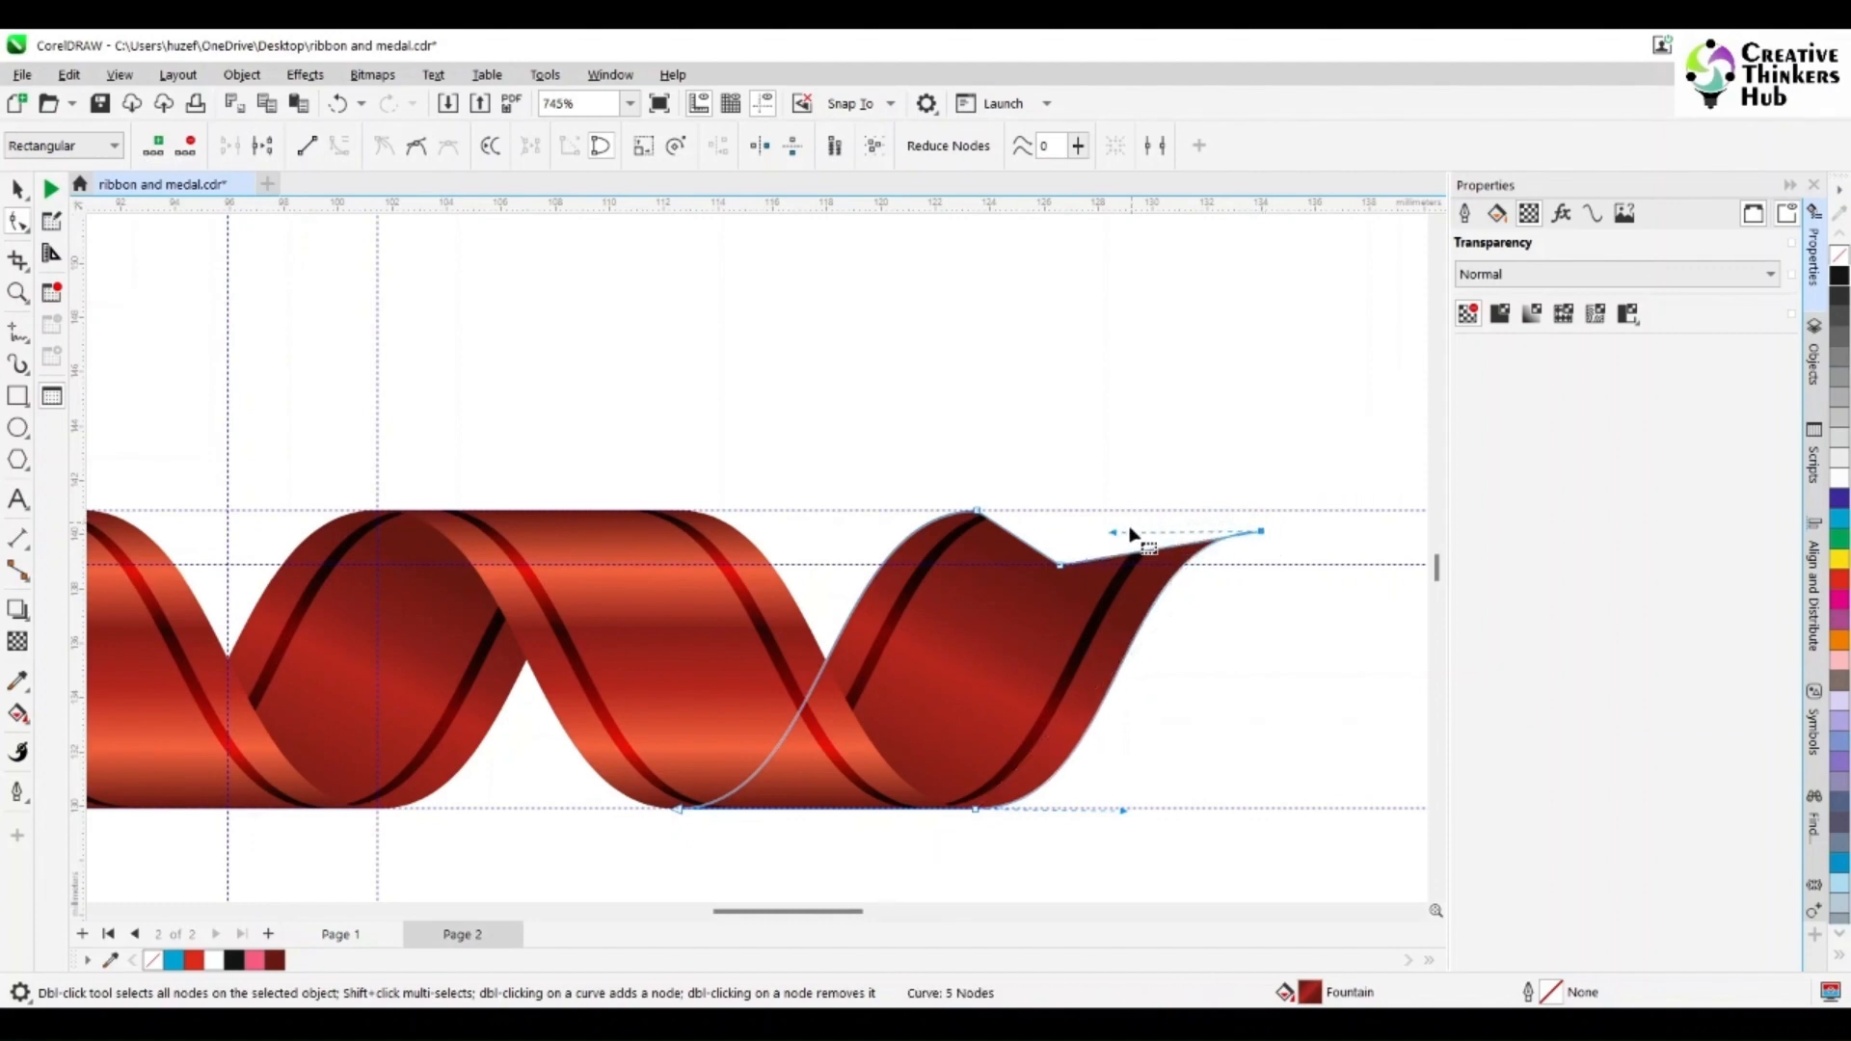
pyautogui.moveTo(1115, 536)
pyautogui.mouseDown()
pyautogui.moveTo(1123, 490)
pyautogui.moveTo(1138, 514)
pyautogui.mouseUp()
# - Convert the straight edge between the notch and the outer tip to a curve and bow it upward
pyautogui.click(1115, 553)
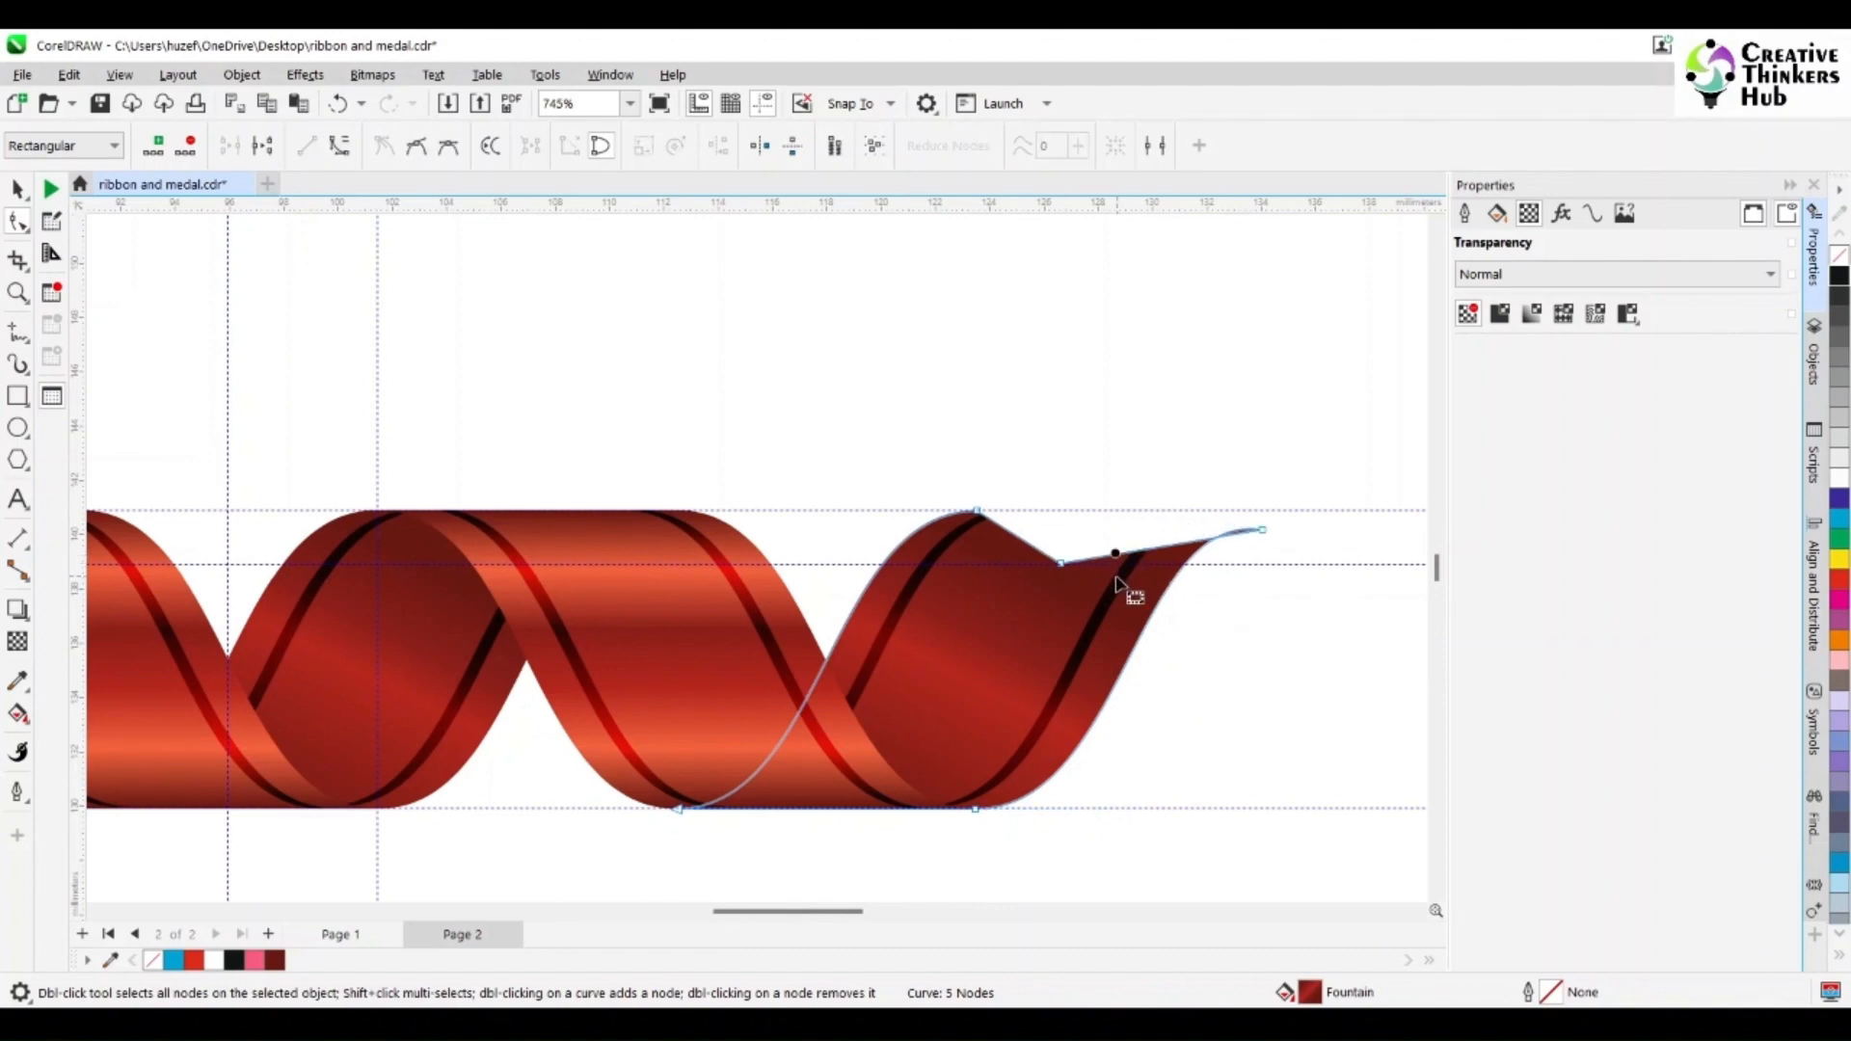
pyautogui.click(338, 146)
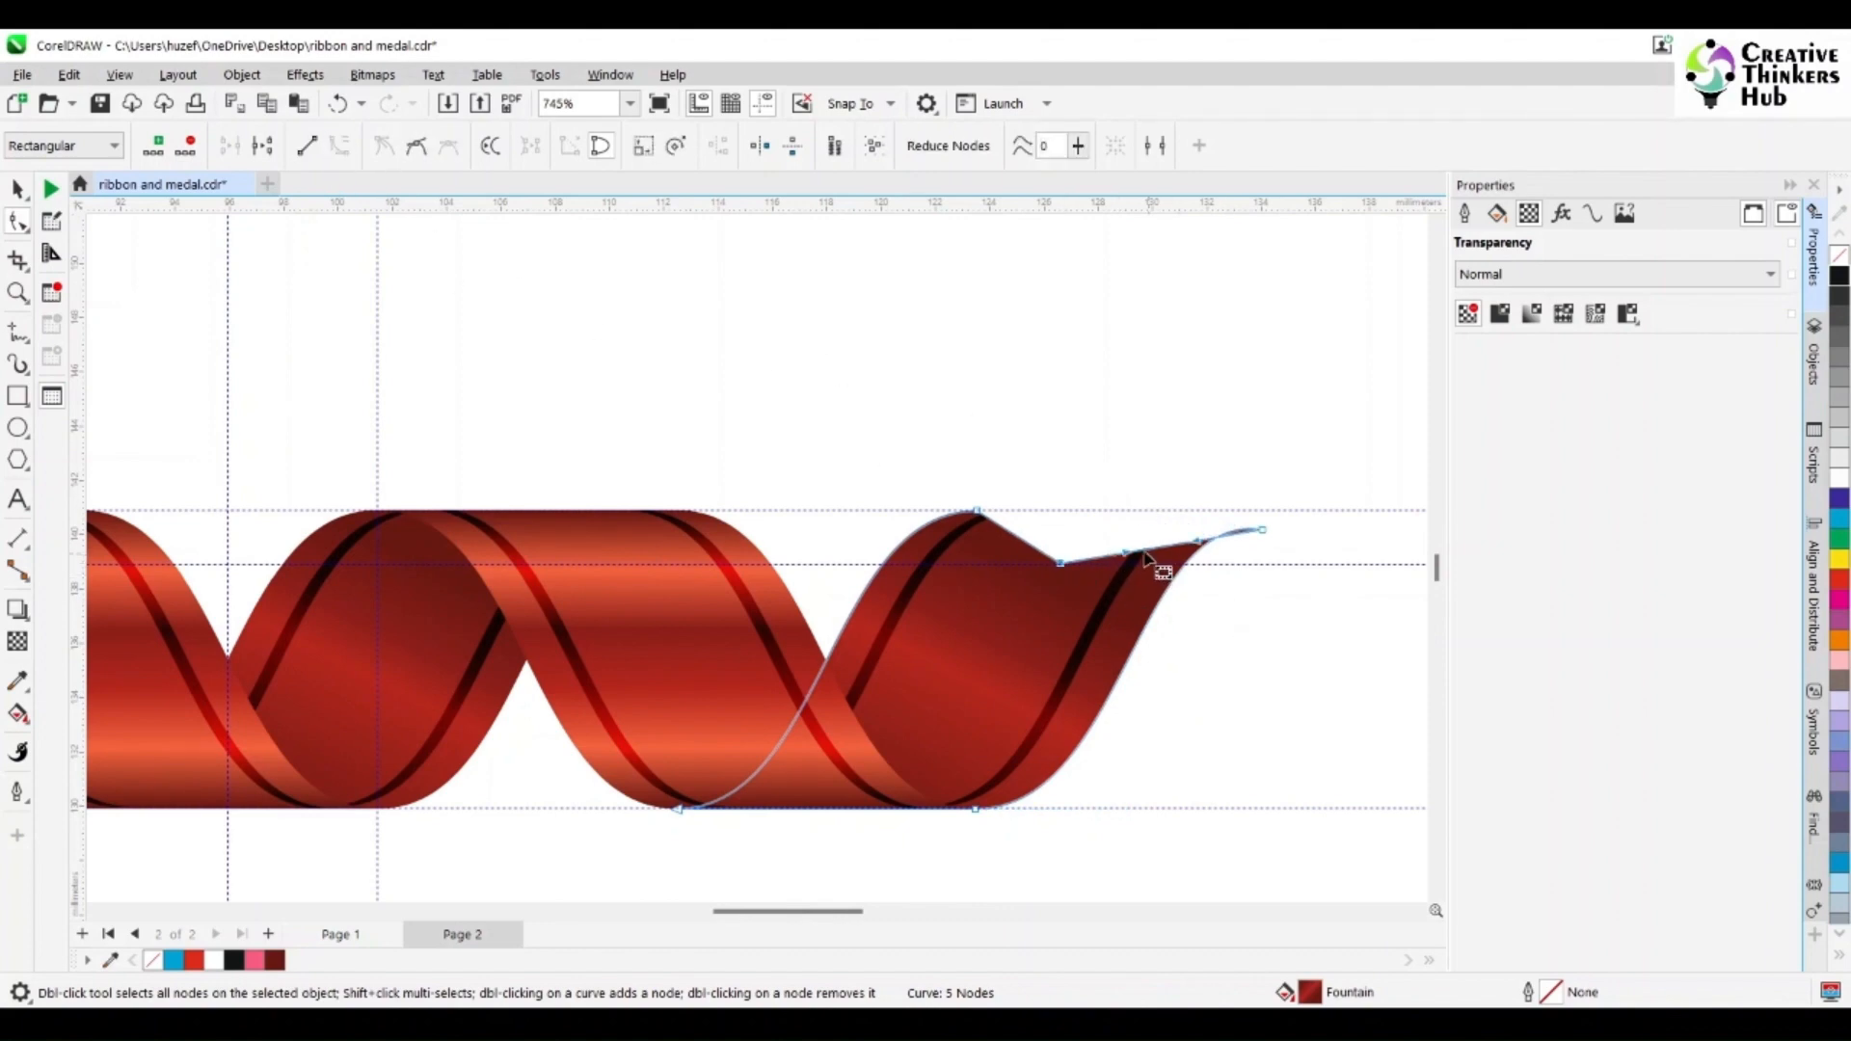
pyautogui.moveTo(1132, 546); pyautogui.dragTo(1254, 529)
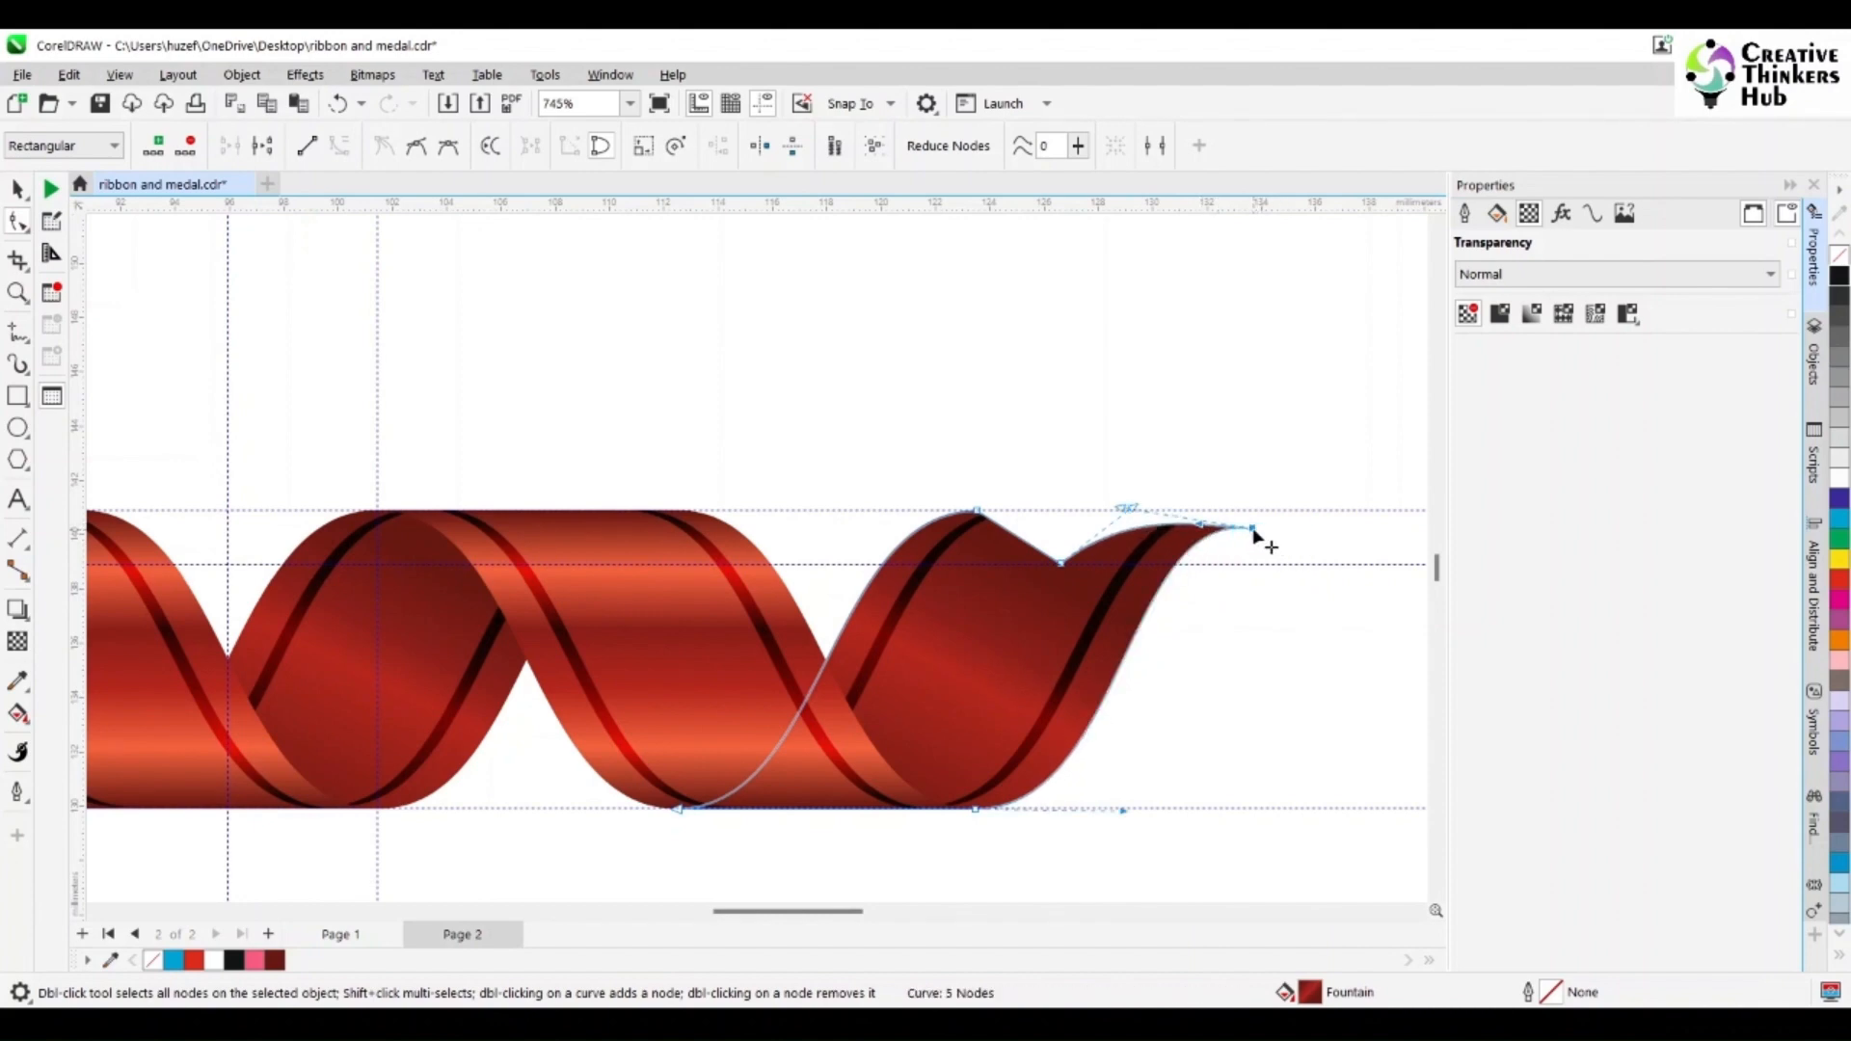
pyautogui.moveTo(1129, 512); pyautogui.dragTo(1126, 512)
pyautogui.click(17, 188)
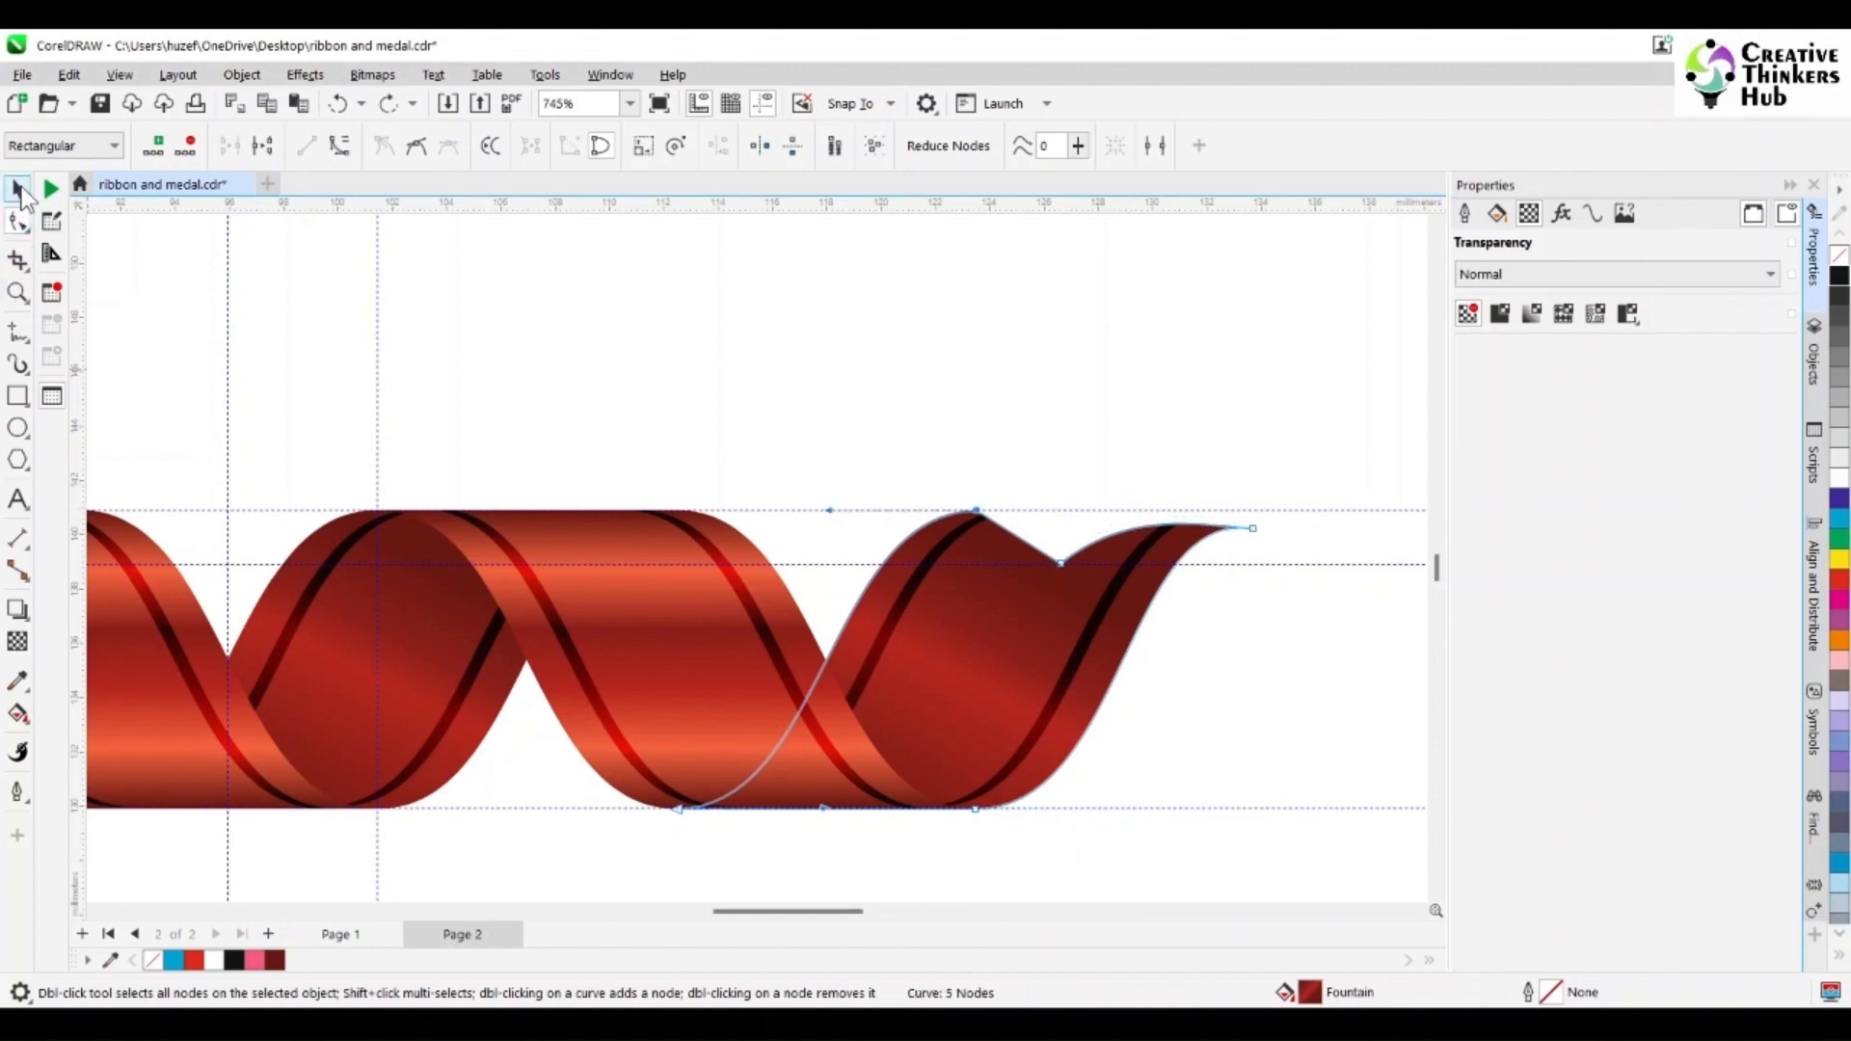
# - Put a duplicate of the last rear segment in front of the ribbon and shift it 2 mm down
pyautogui.hotkey('shift', 'pageup')
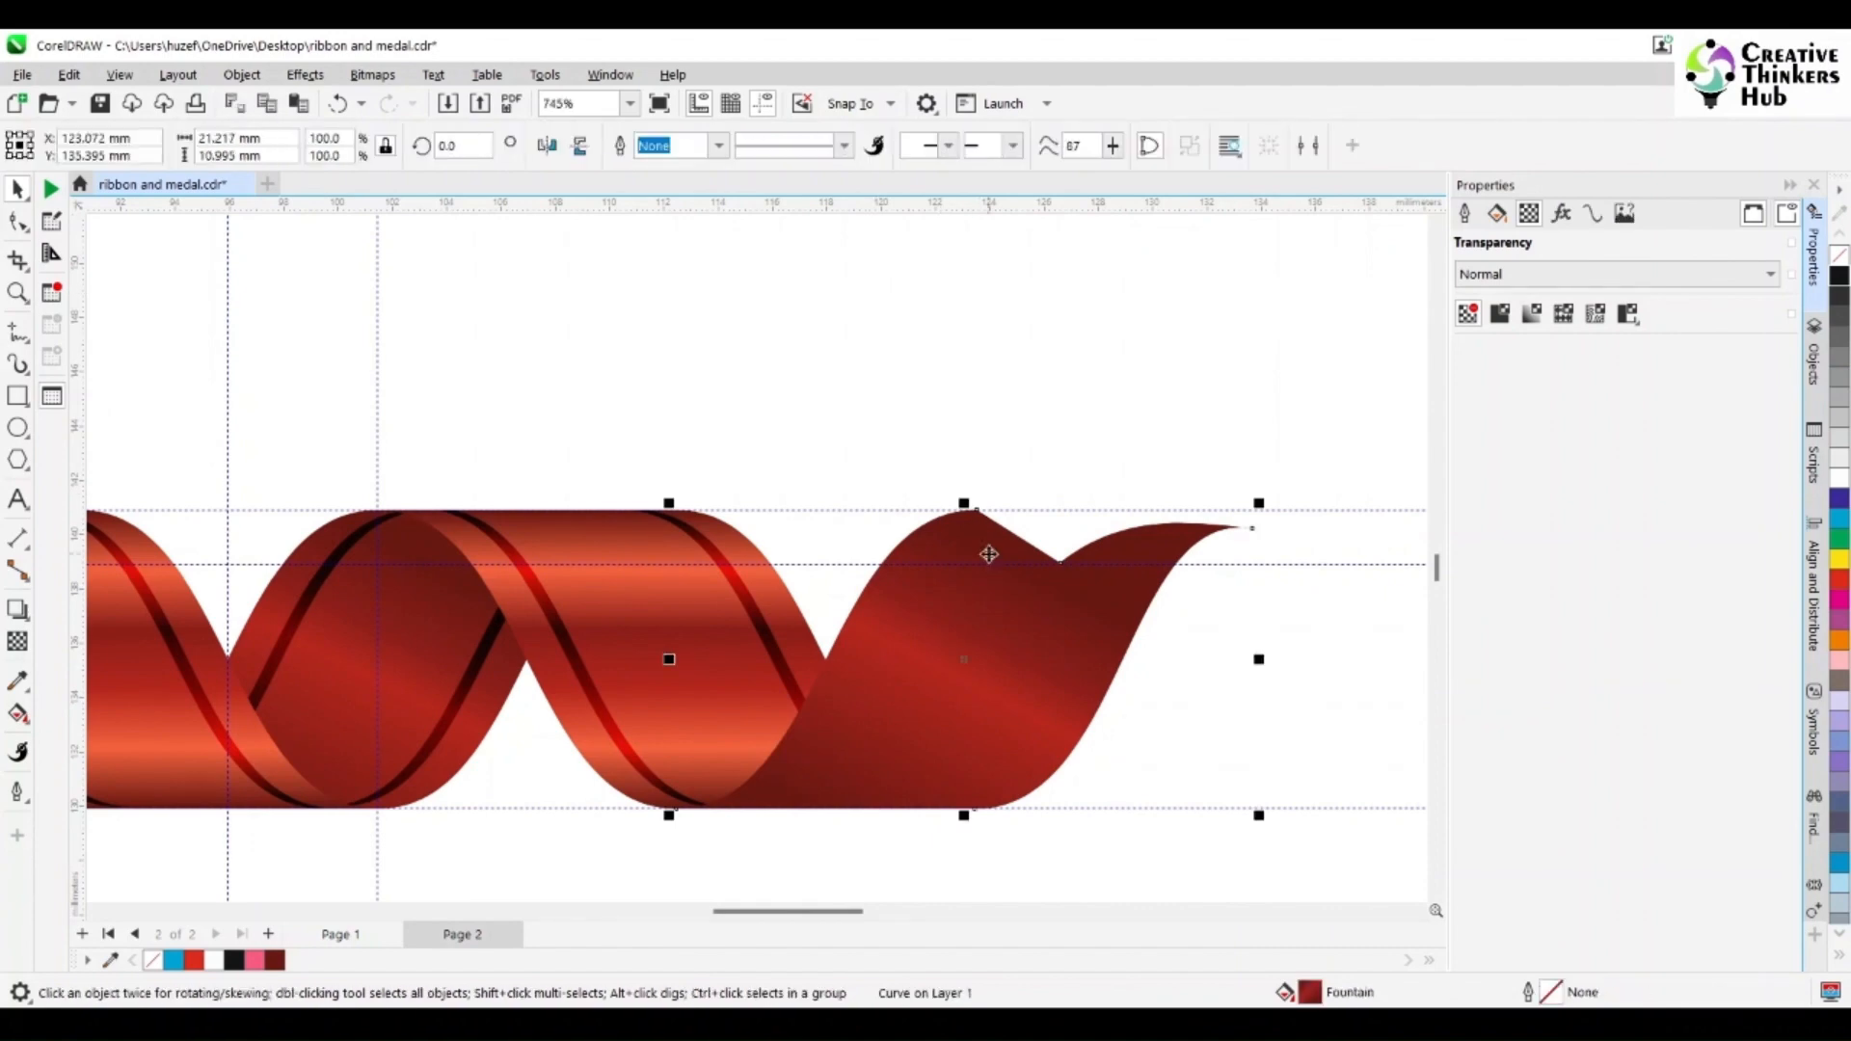
pyautogui.moveTo(991, 549); pyautogui.dragTo(989, 556)
pyautogui.hotkey('ctrl', 'z')
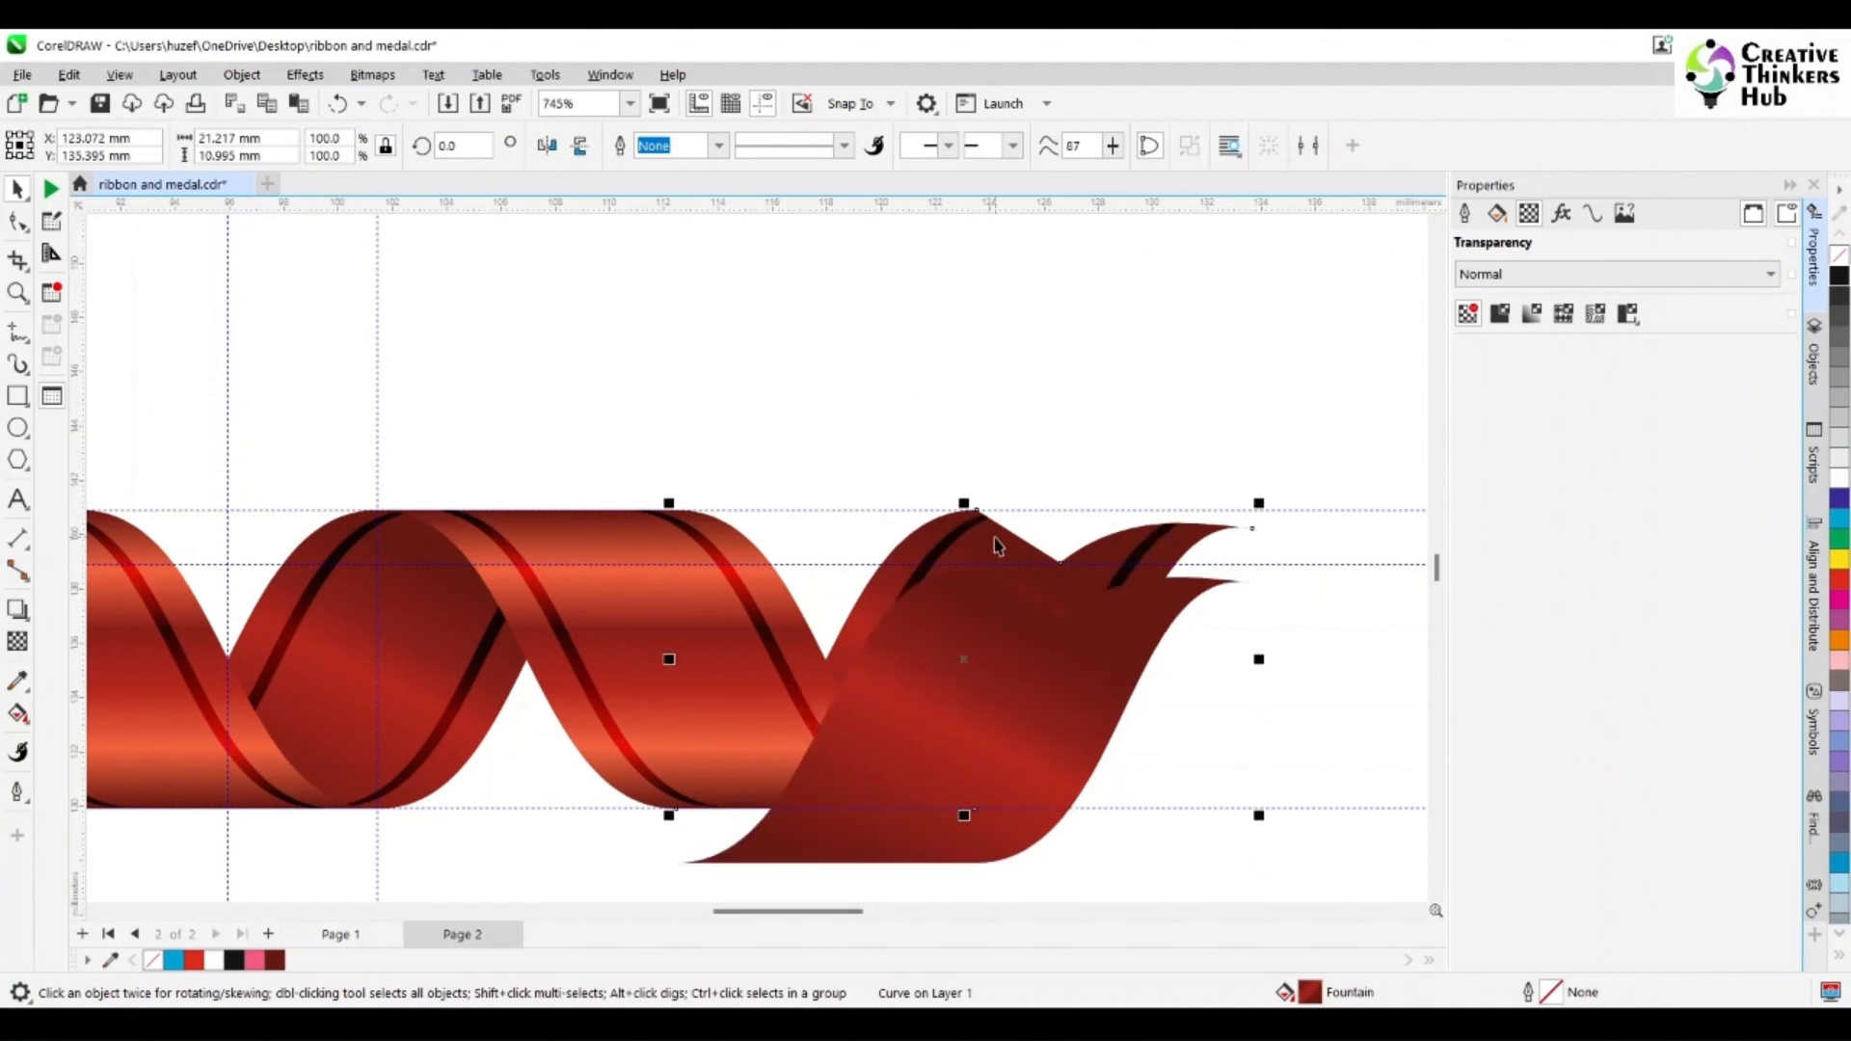
# - Raise the upper node on the inner side of the last rear segment's notch by about 6 mm
pyautogui.click(14, 225)
pyautogui.moveTo(946, 425); pyautogui.dragTo(1032, 548)
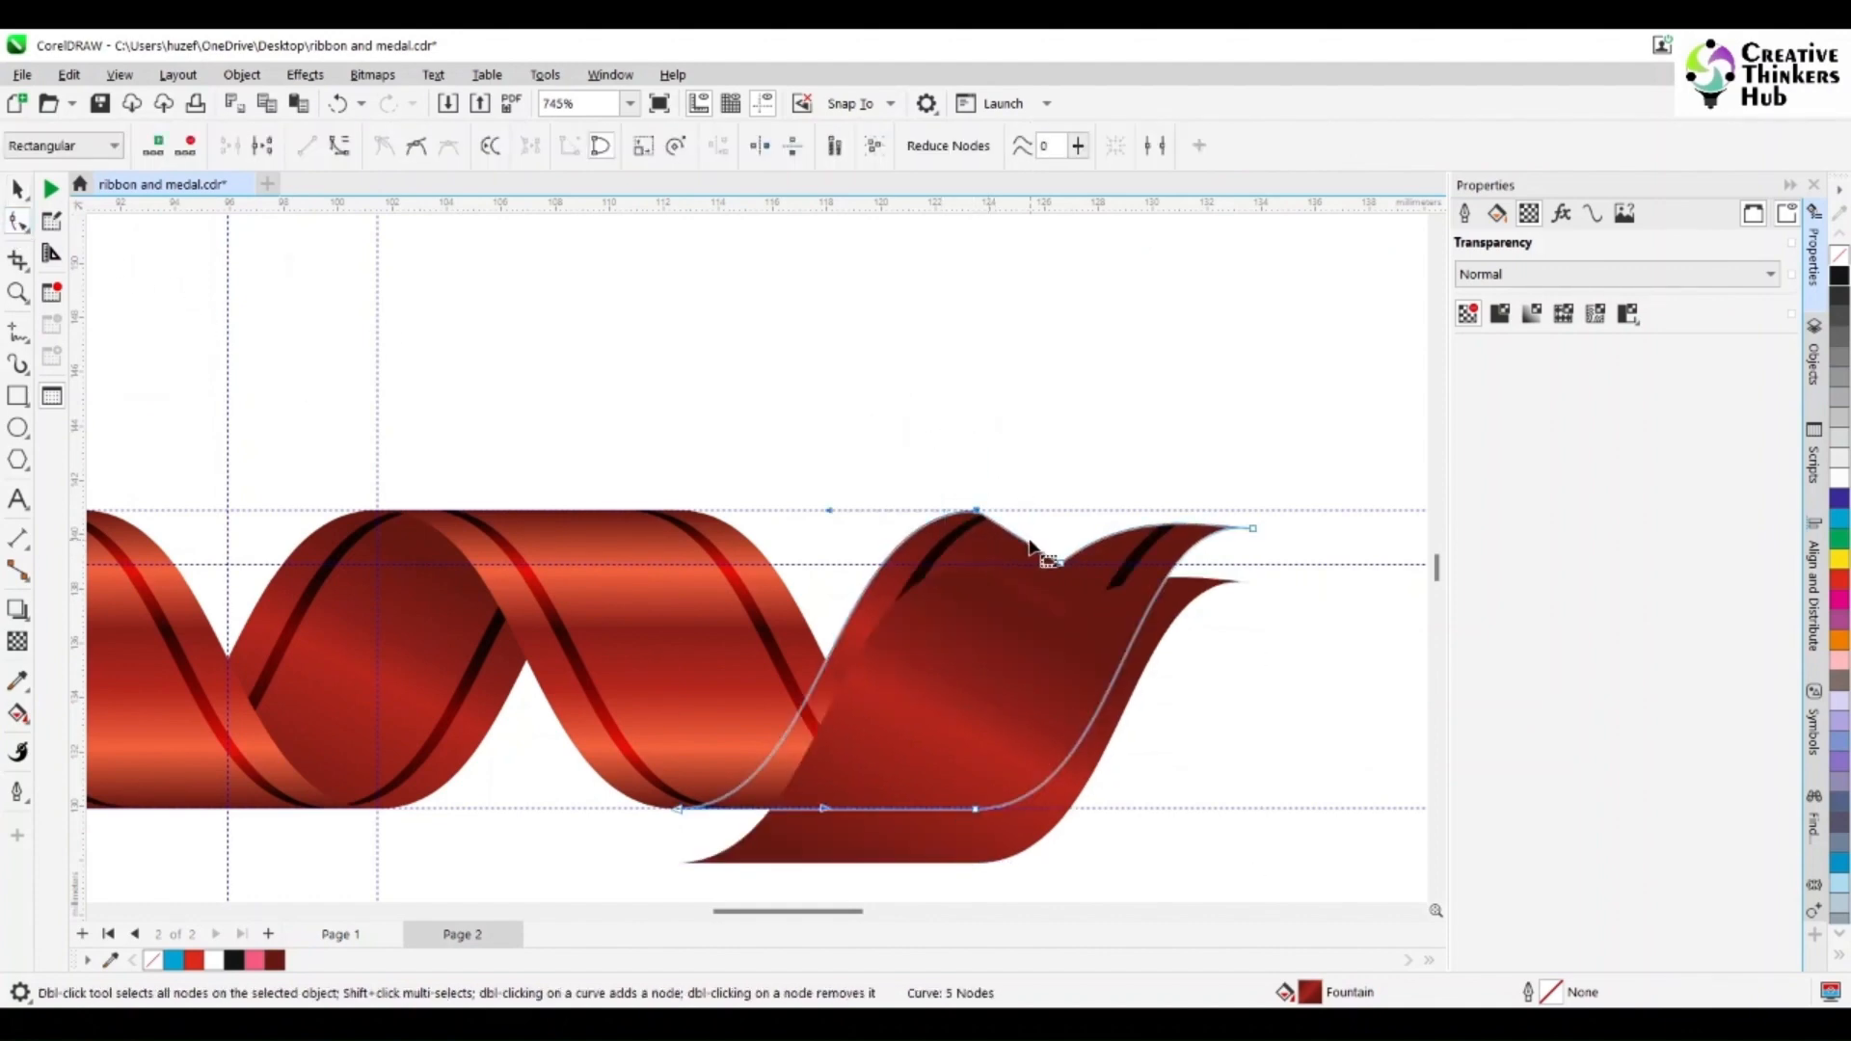
pyautogui.press('Up')
pyautogui.press('Up')
pyautogui.press('Up')
pyautogui.press('Up')
pyautogui.press('Up')
pyautogui.press('Up')
pyautogui.press('Up')
pyautogui.press('Up')
pyautogui.press('Up')
pyautogui.press('Up')
pyautogui.press('Up')
pyautogui.press('Up')
pyautogui.press('Up')
pyautogui.press('Up')
pyautogui.press('Up')
pyautogui.press('Up')
pyautogui.press('Up')
pyautogui.press('Up')
pyautogui.press('Up')
pyautogui.press('Up')
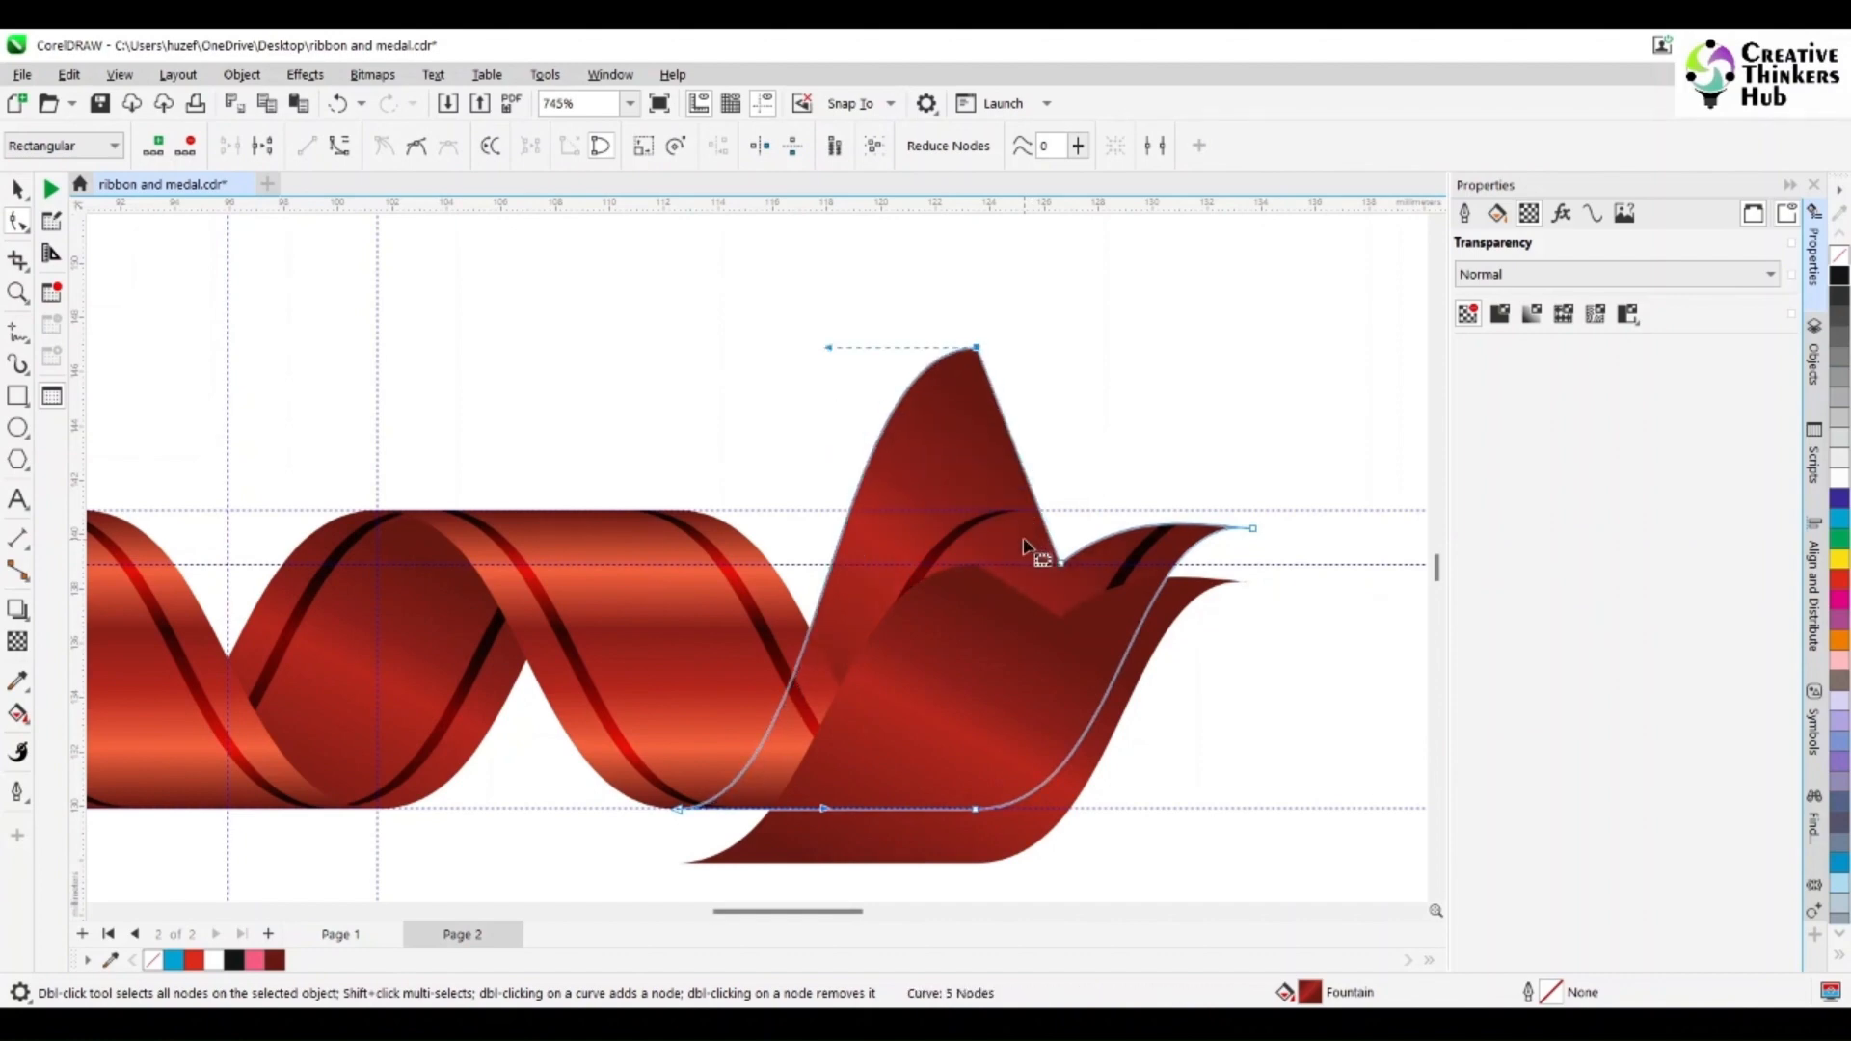
# - Move the front duplicate of the last rear segment 2 mm up, back into line with the ribbon
pyautogui.click(1024, 853)
pyautogui.click(19, 193)
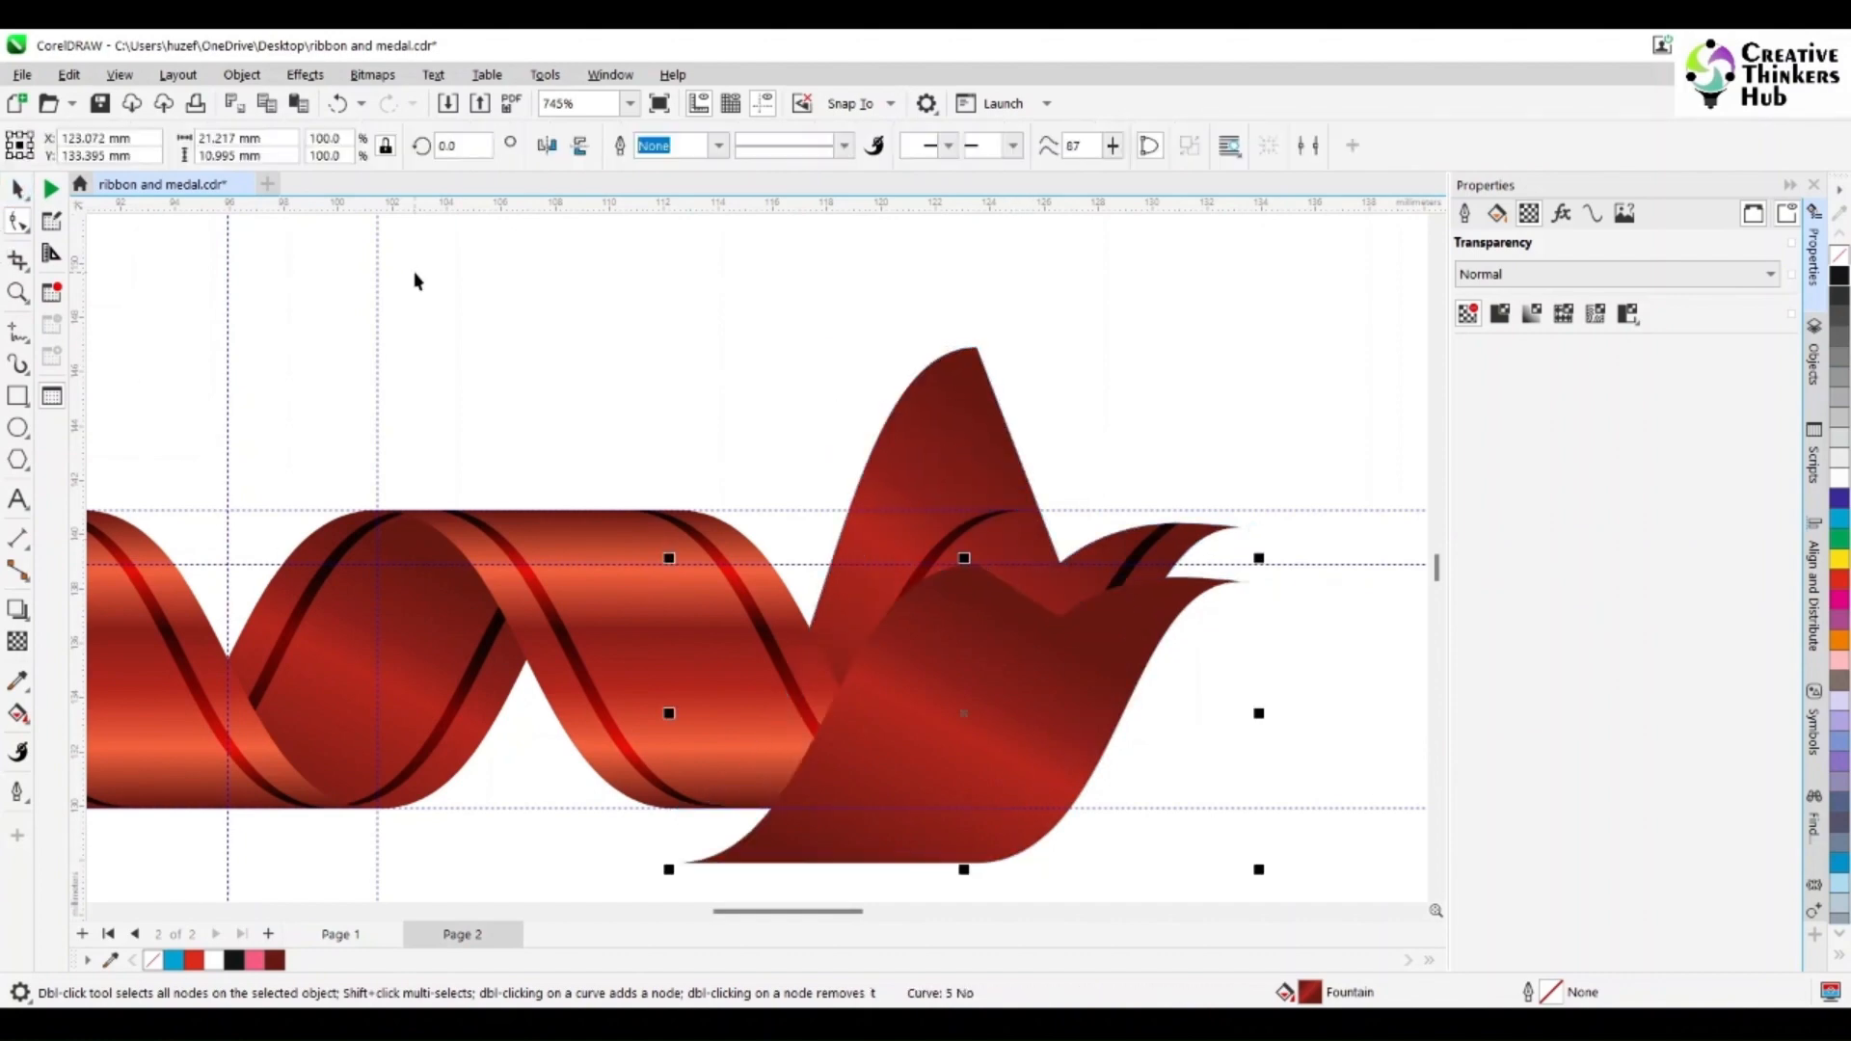
pyautogui.press('Up')
pyautogui.press('Up')
pyautogui.press('Up')
pyautogui.press('Up')
pyautogui.press('Up')
pyautogui.press('Up')
pyautogui.press('Up')
pyautogui.press('Up')
pyautogui.press('Up')
pyautogui.press('Up')
pyautogui.press('Up')
pyautogui.press('Up')
pyautogui.press('Up')
pyautogui.press('Up')
pyautogui.press('Up')
pyautogui.press('Up')
pyautogui.press('Up')
pyautogui.press('Up')
pyautogui.press('Up')
pyautogui.press('Up')
# - Shift the raised tip node outward and slightly down, and curve the edge between it and the notch inward
pyautogui.click(894, 537)
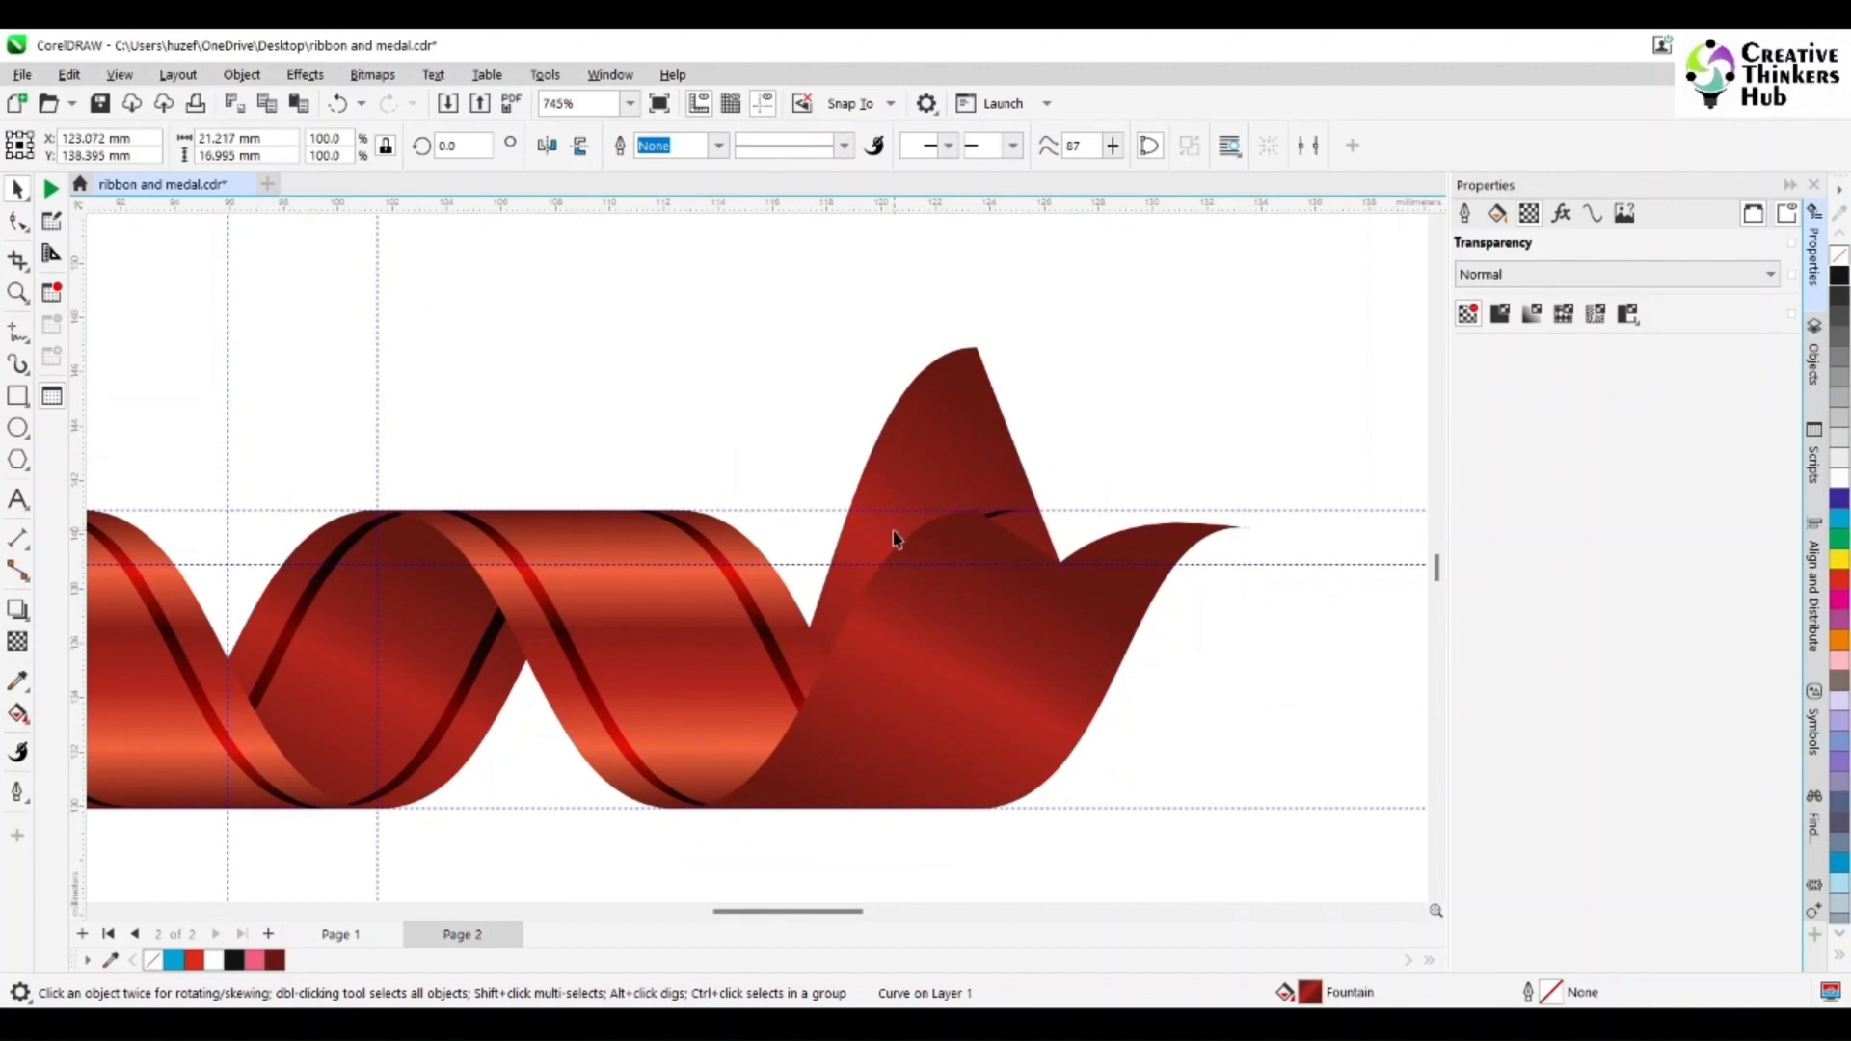
pyautogui.click(18, 222)
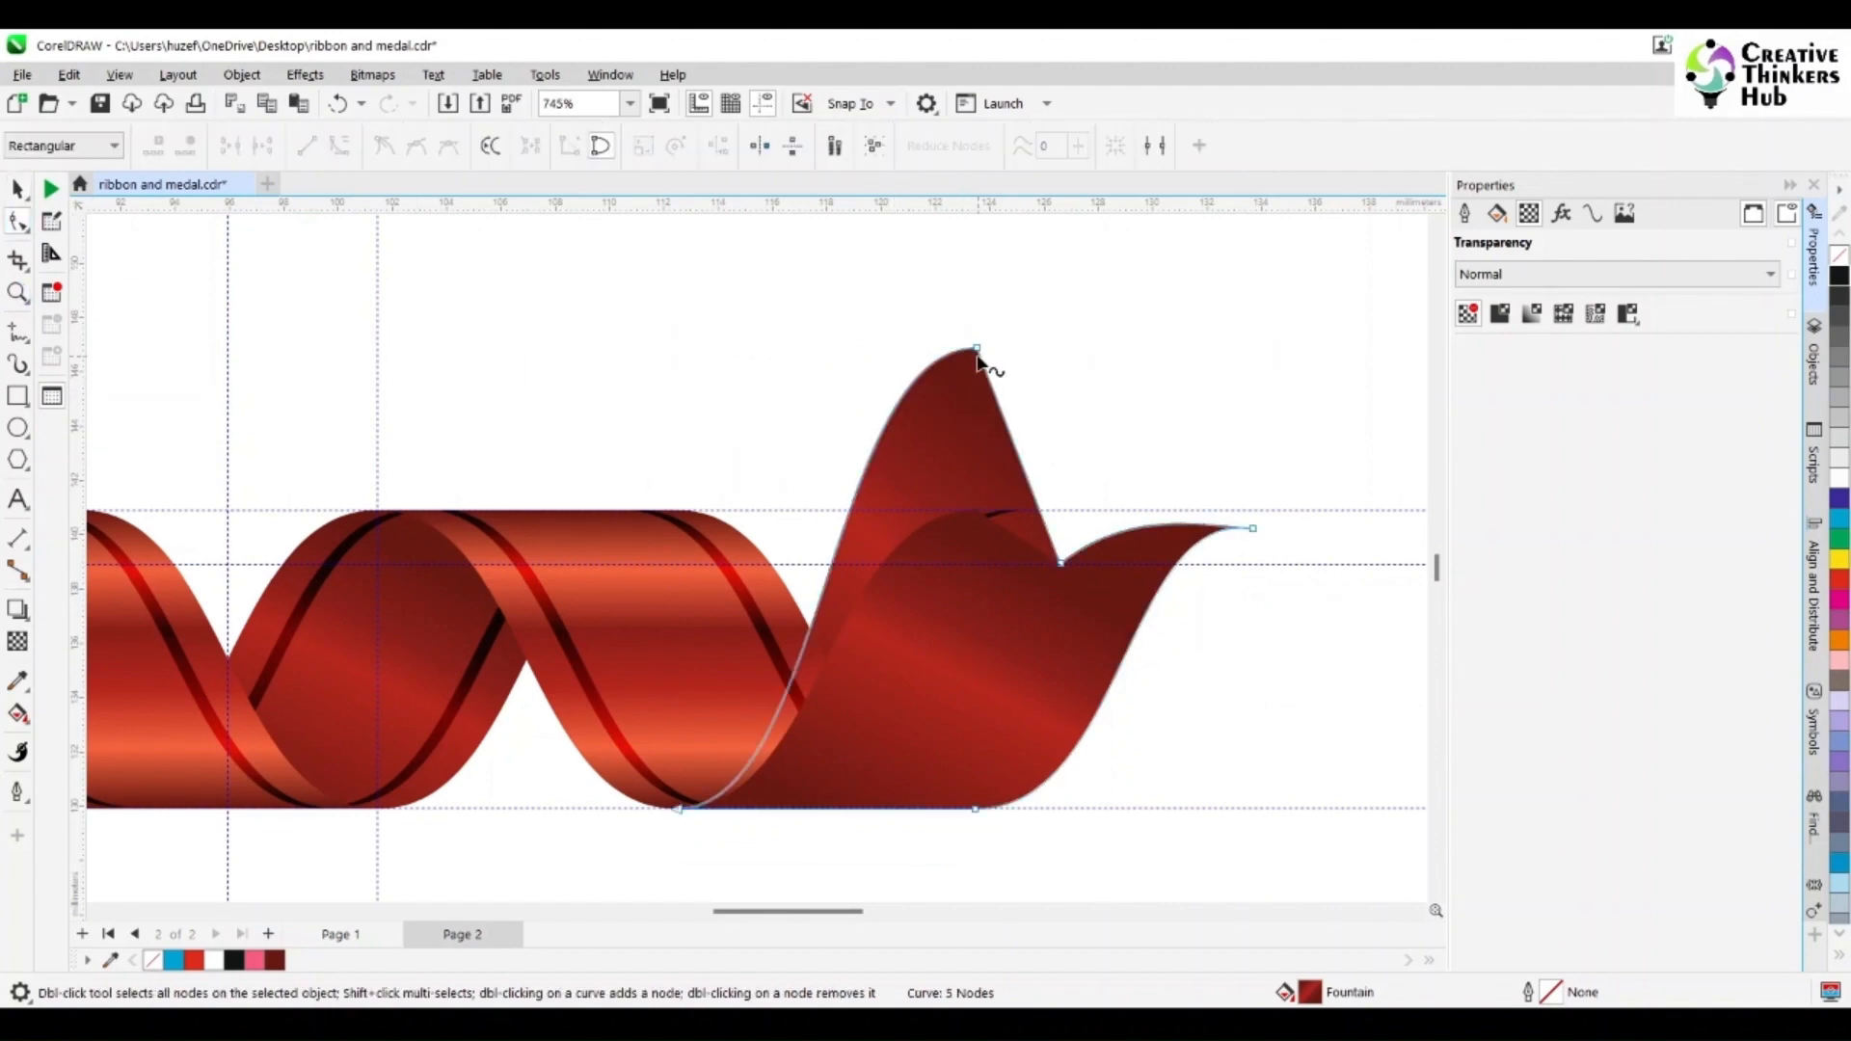
pyautogui.moveTo(977, 348); pyautogui.dragTo(1051, 370)
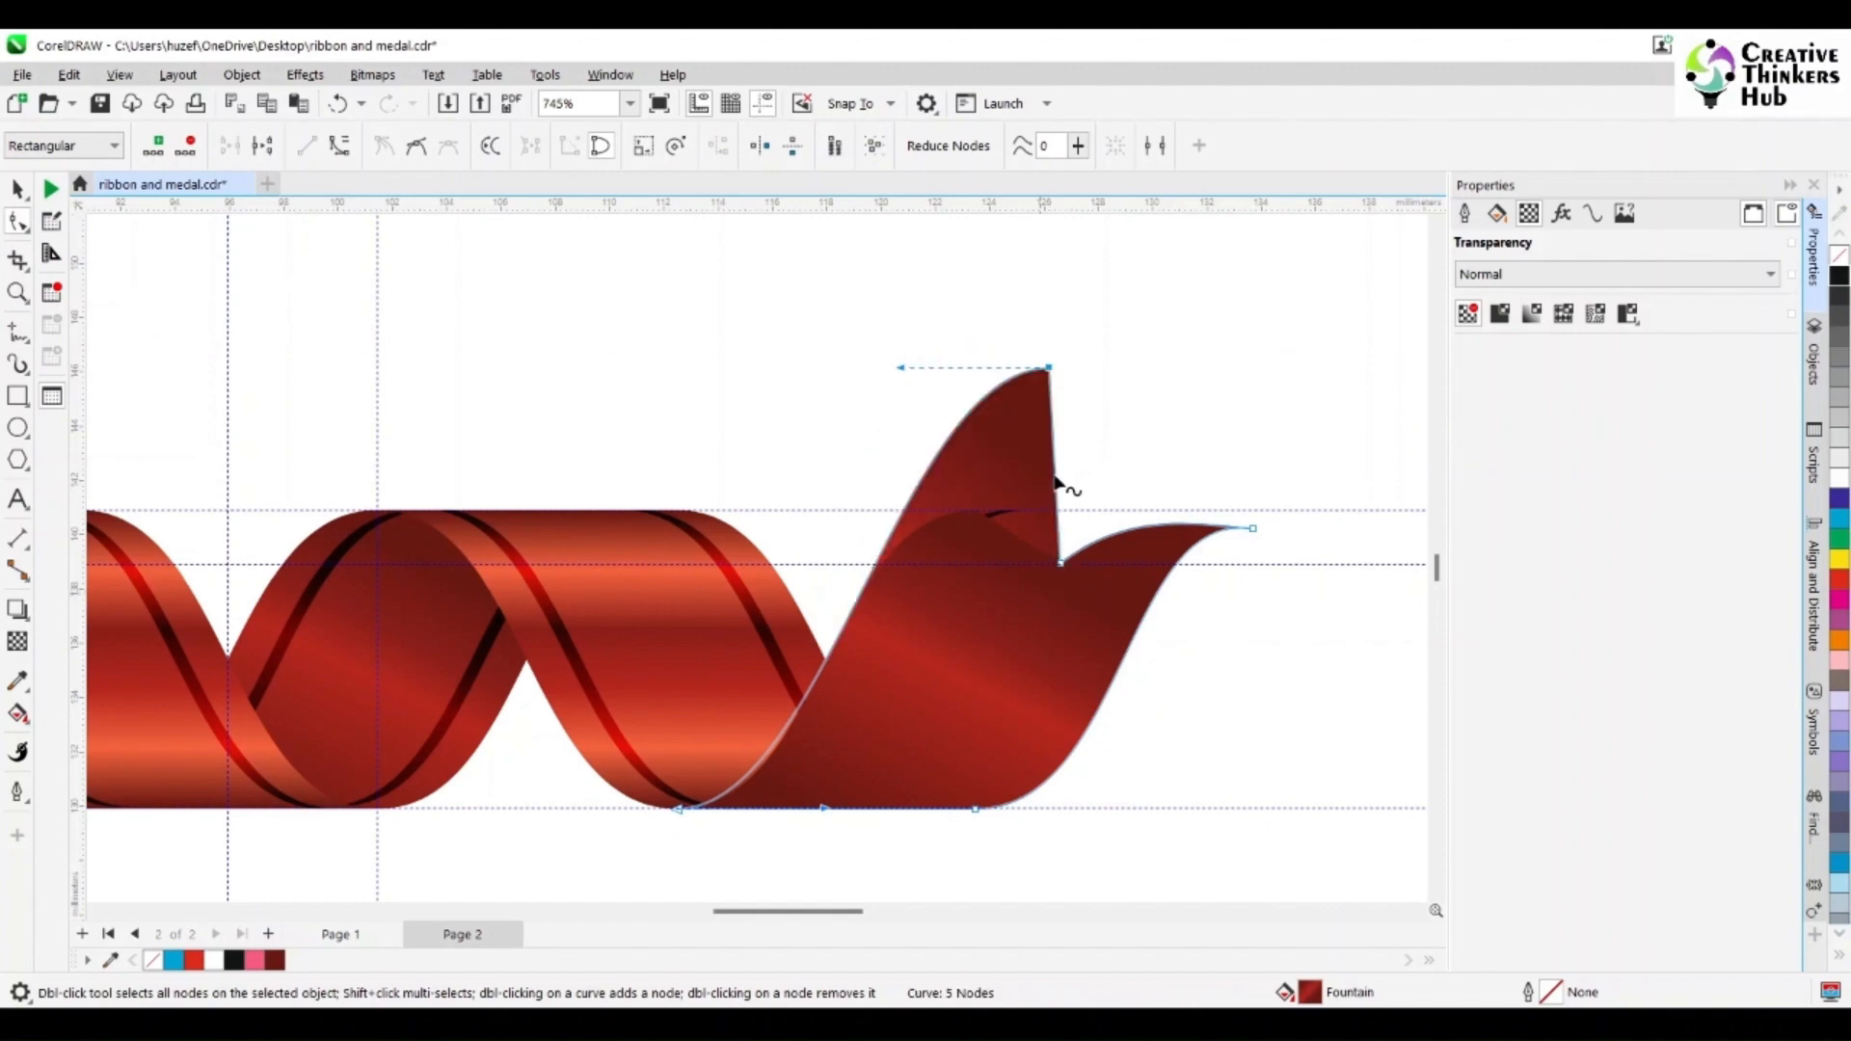
pyautogui.click(1058, 463)
pyautogui.click(339, 145)
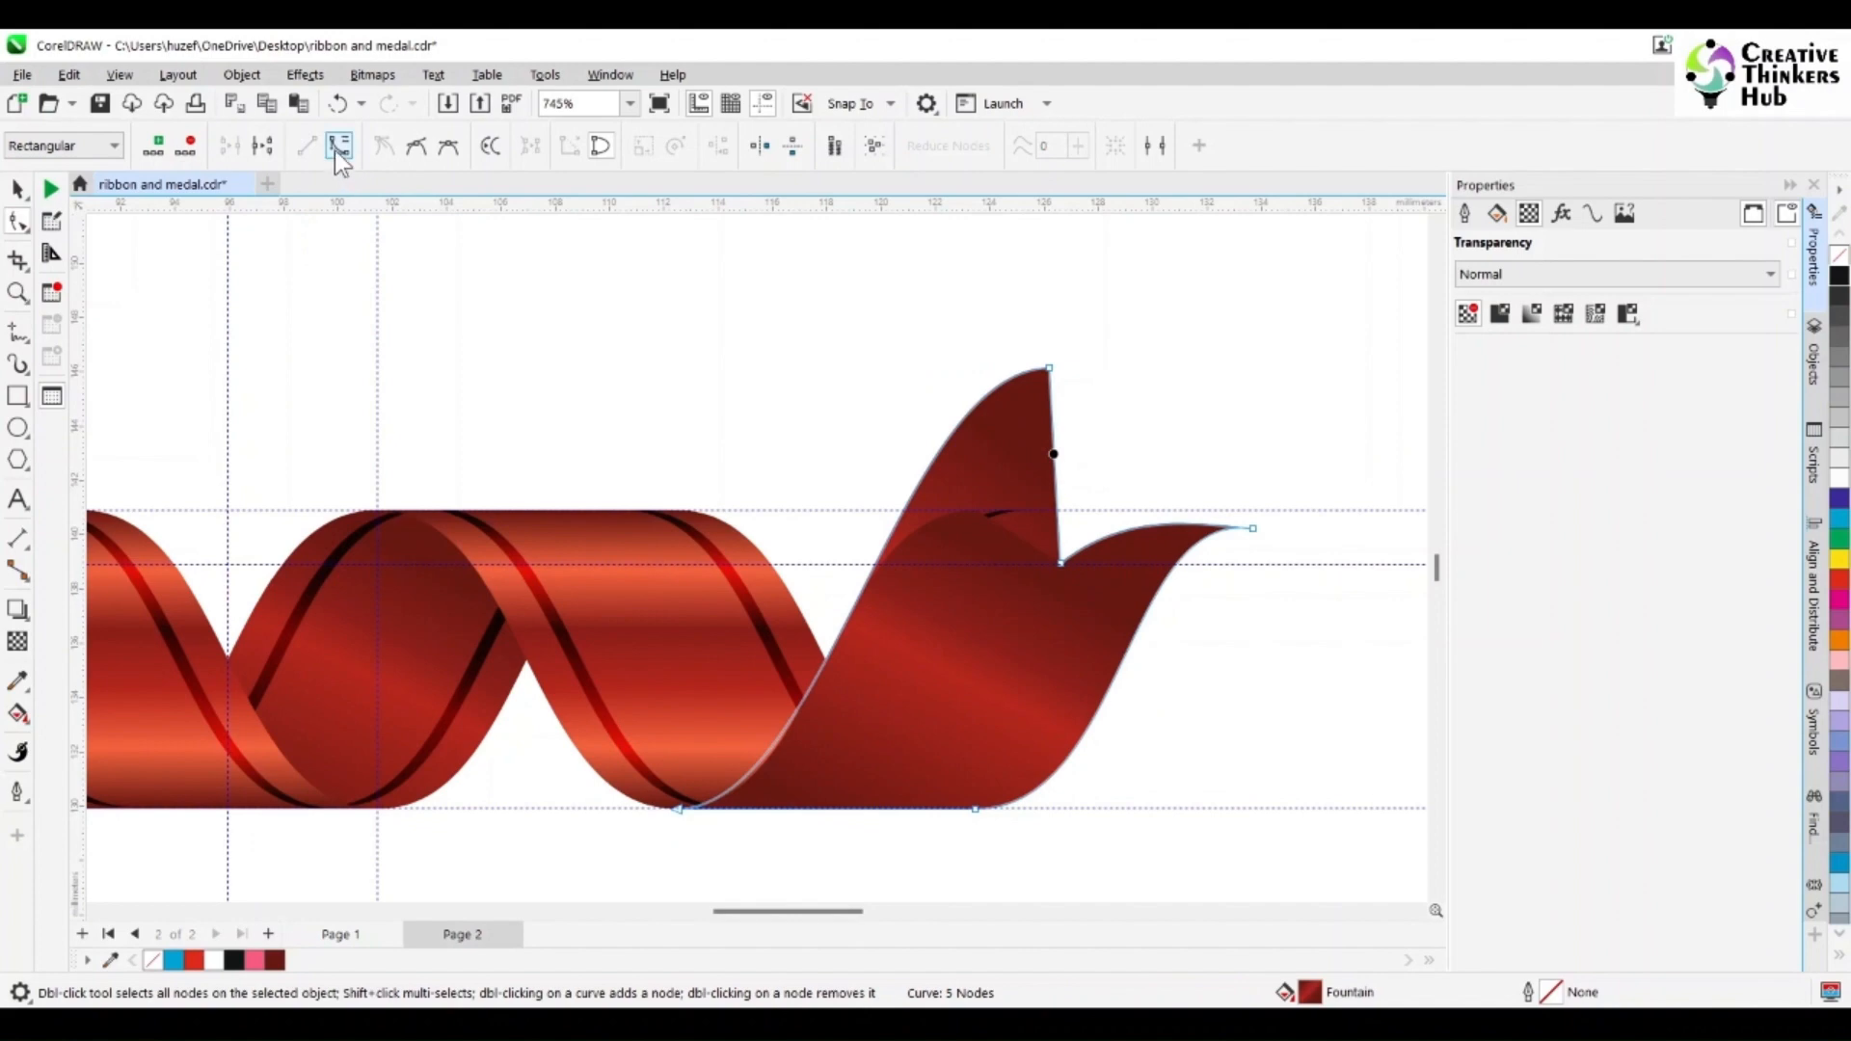
pyautogui.moveTo(1054, 469); pyautogui.dragTo(1020, 475)
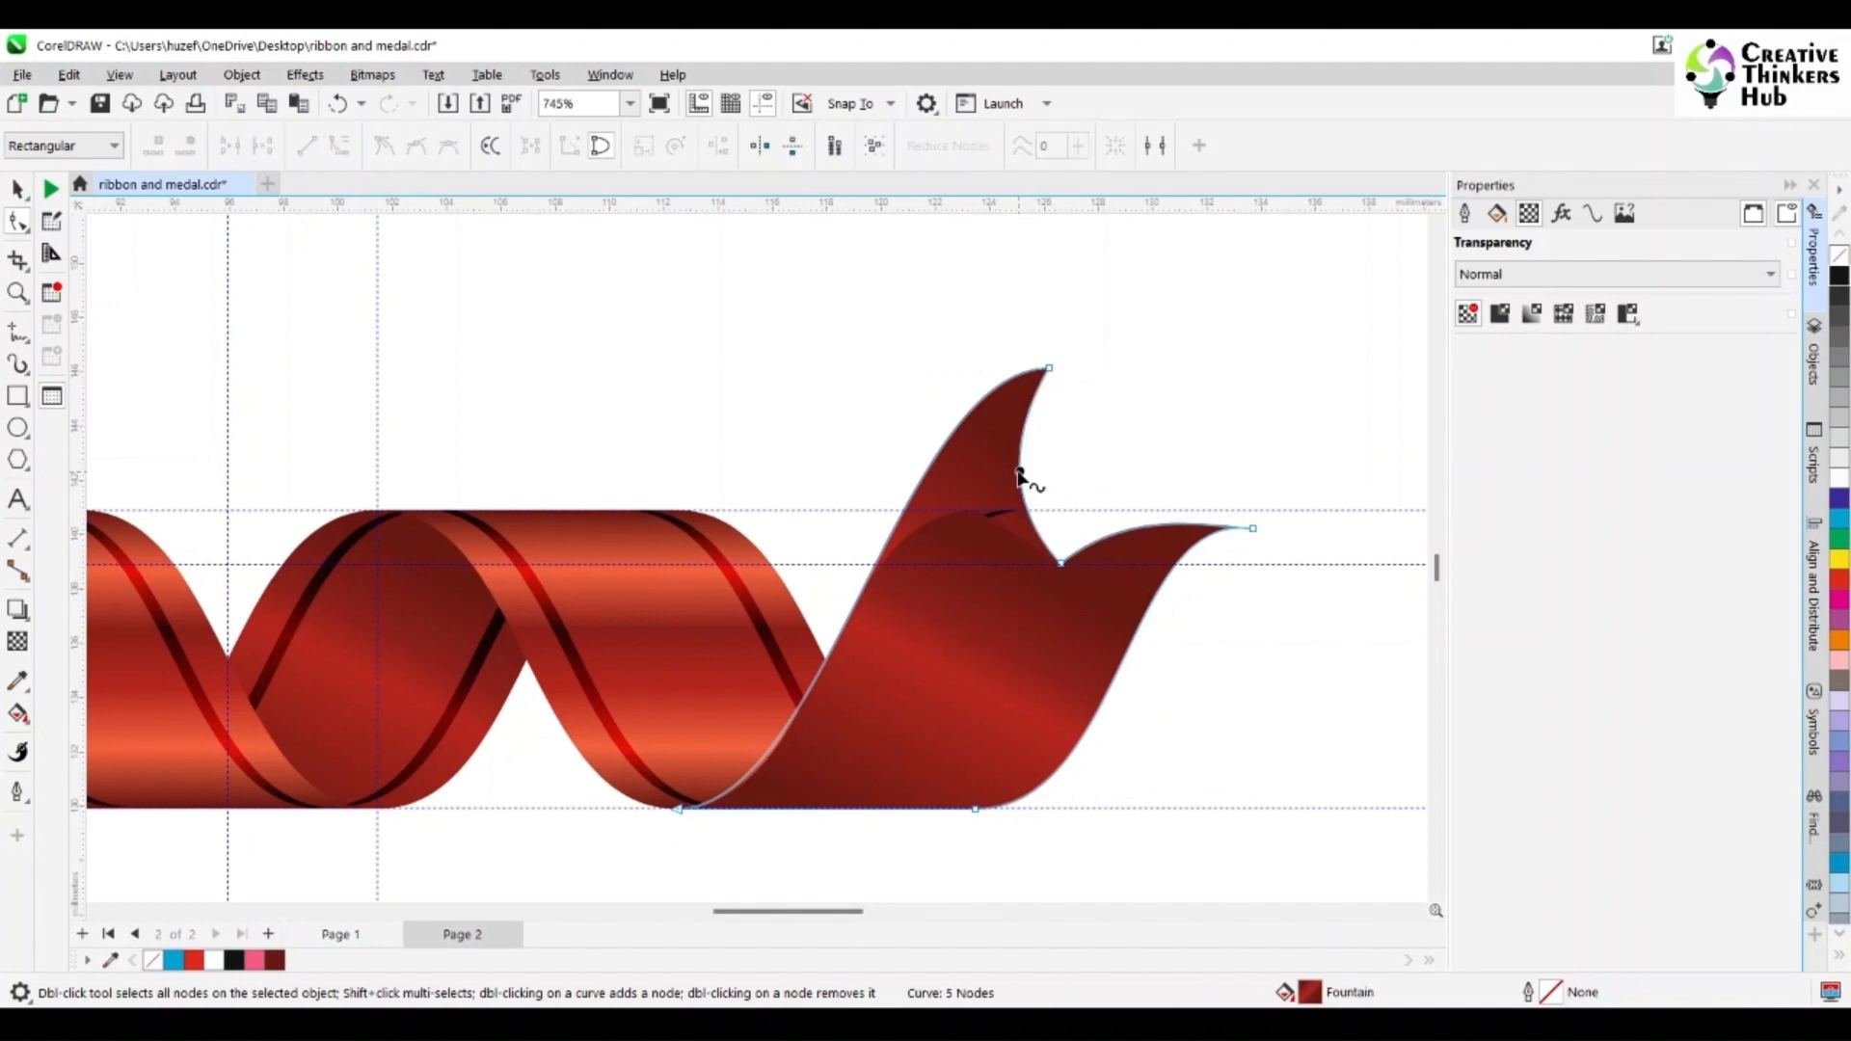
# - Remove the plain duplicate of the last rear segment that covers the stripes
pyautogui.click(18, 189)
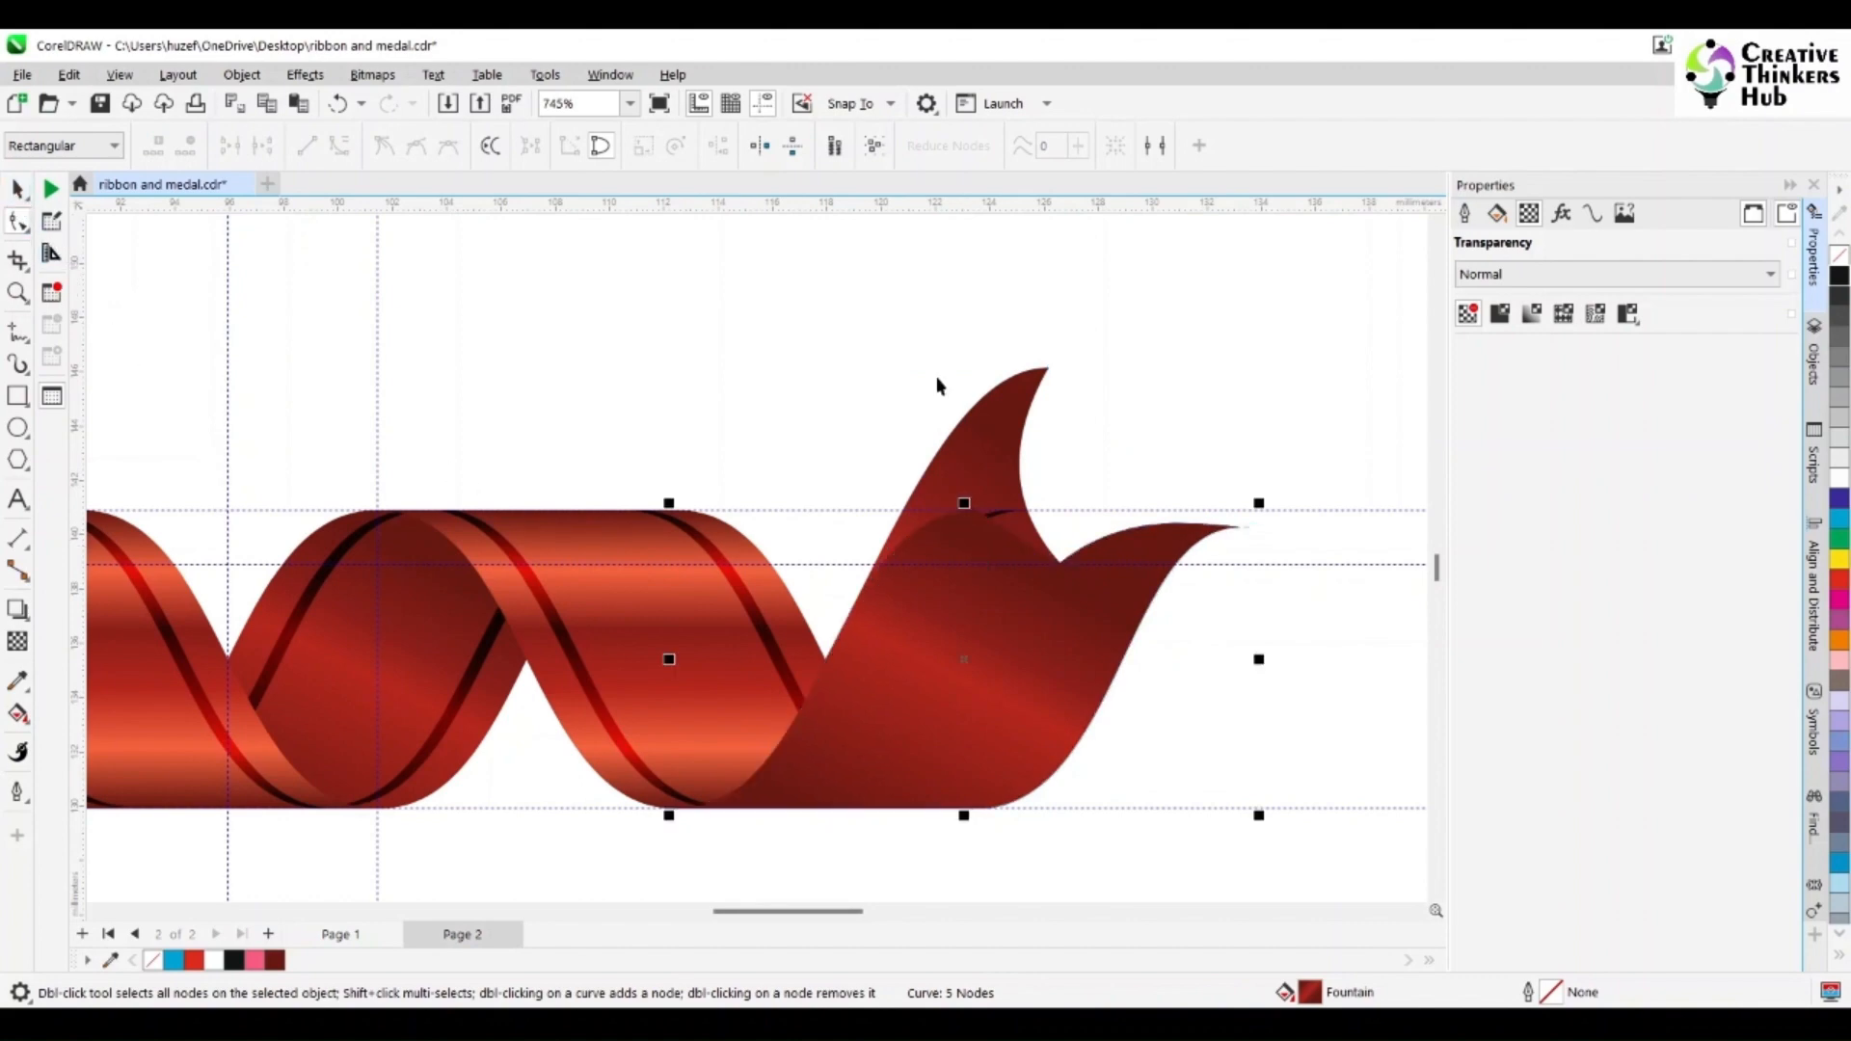
pyautogui.hotkey('ctrl', 'pagedown')
pyautogui.click(1289, 484)
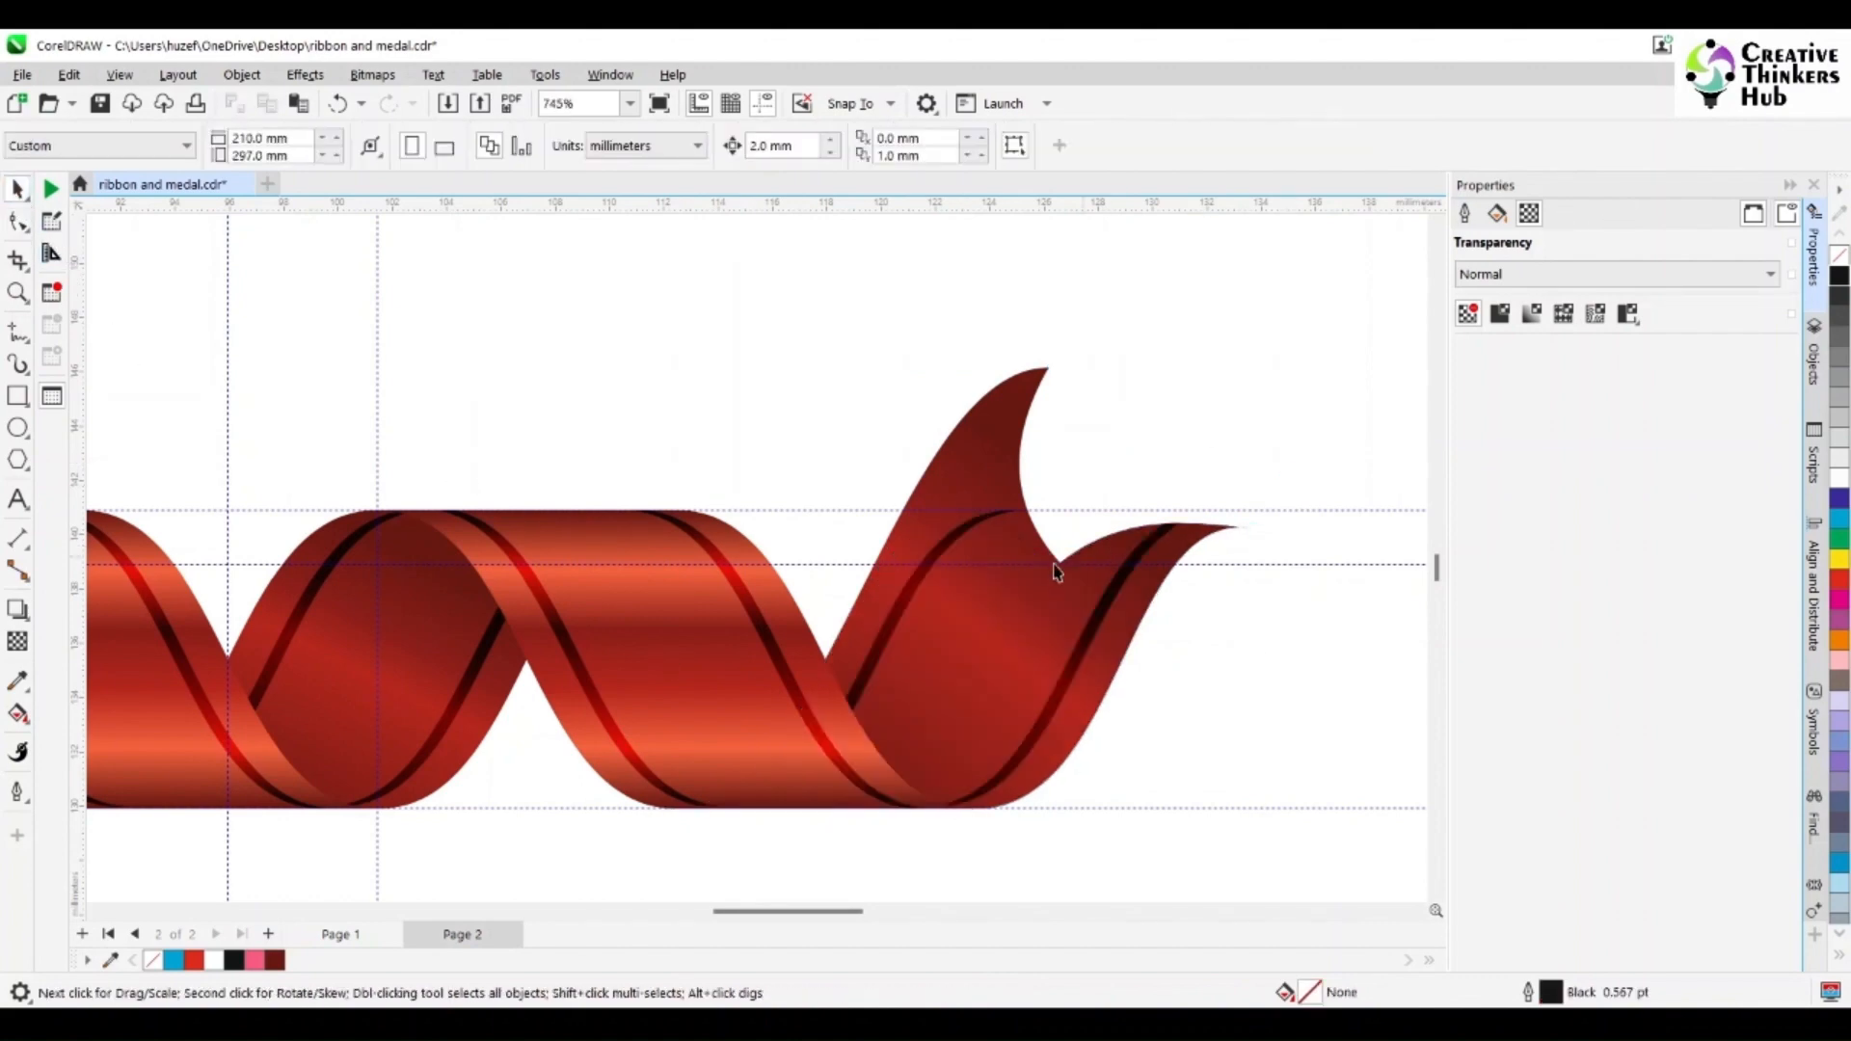
# - Ungroup the last rear segment's two stripes and shrink the outer one slightly in height and width to fit the lowered tip
pyautogui.click(939, 554)
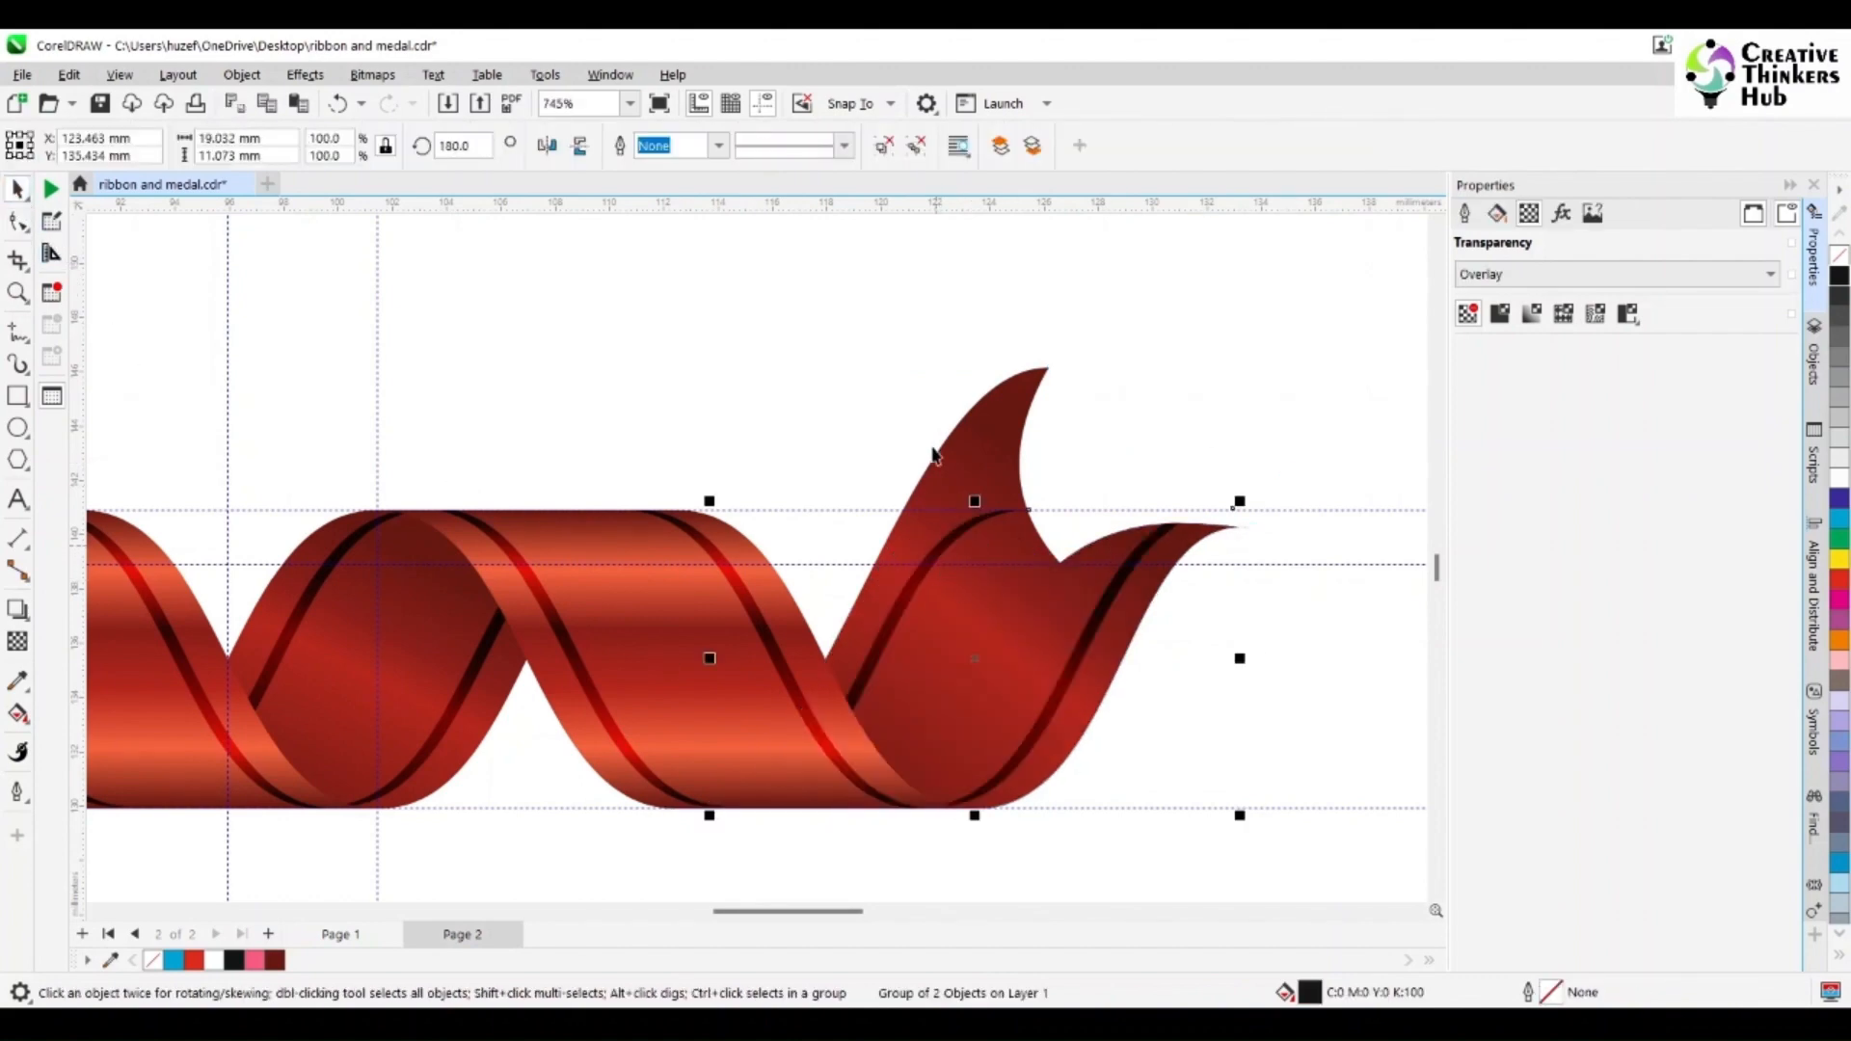
pyautogui.click(1099, 439)
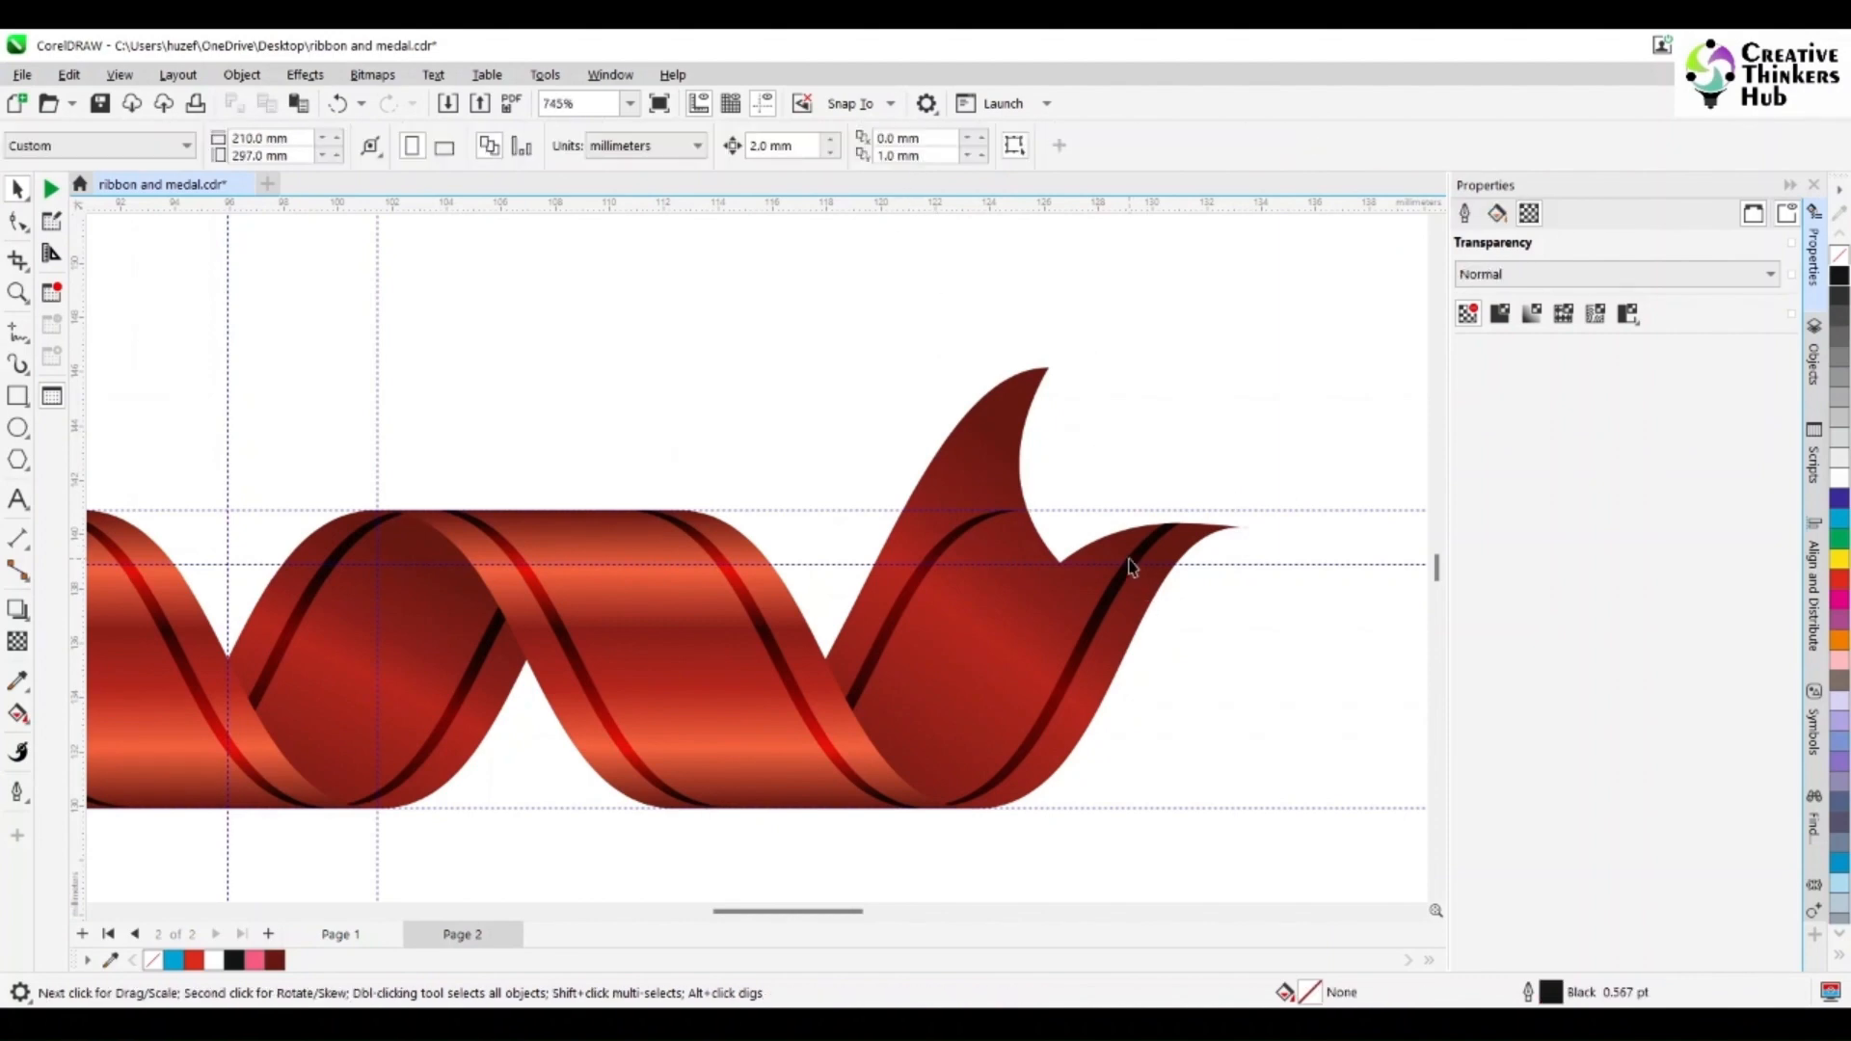
pyautogui.click(1160, 540)
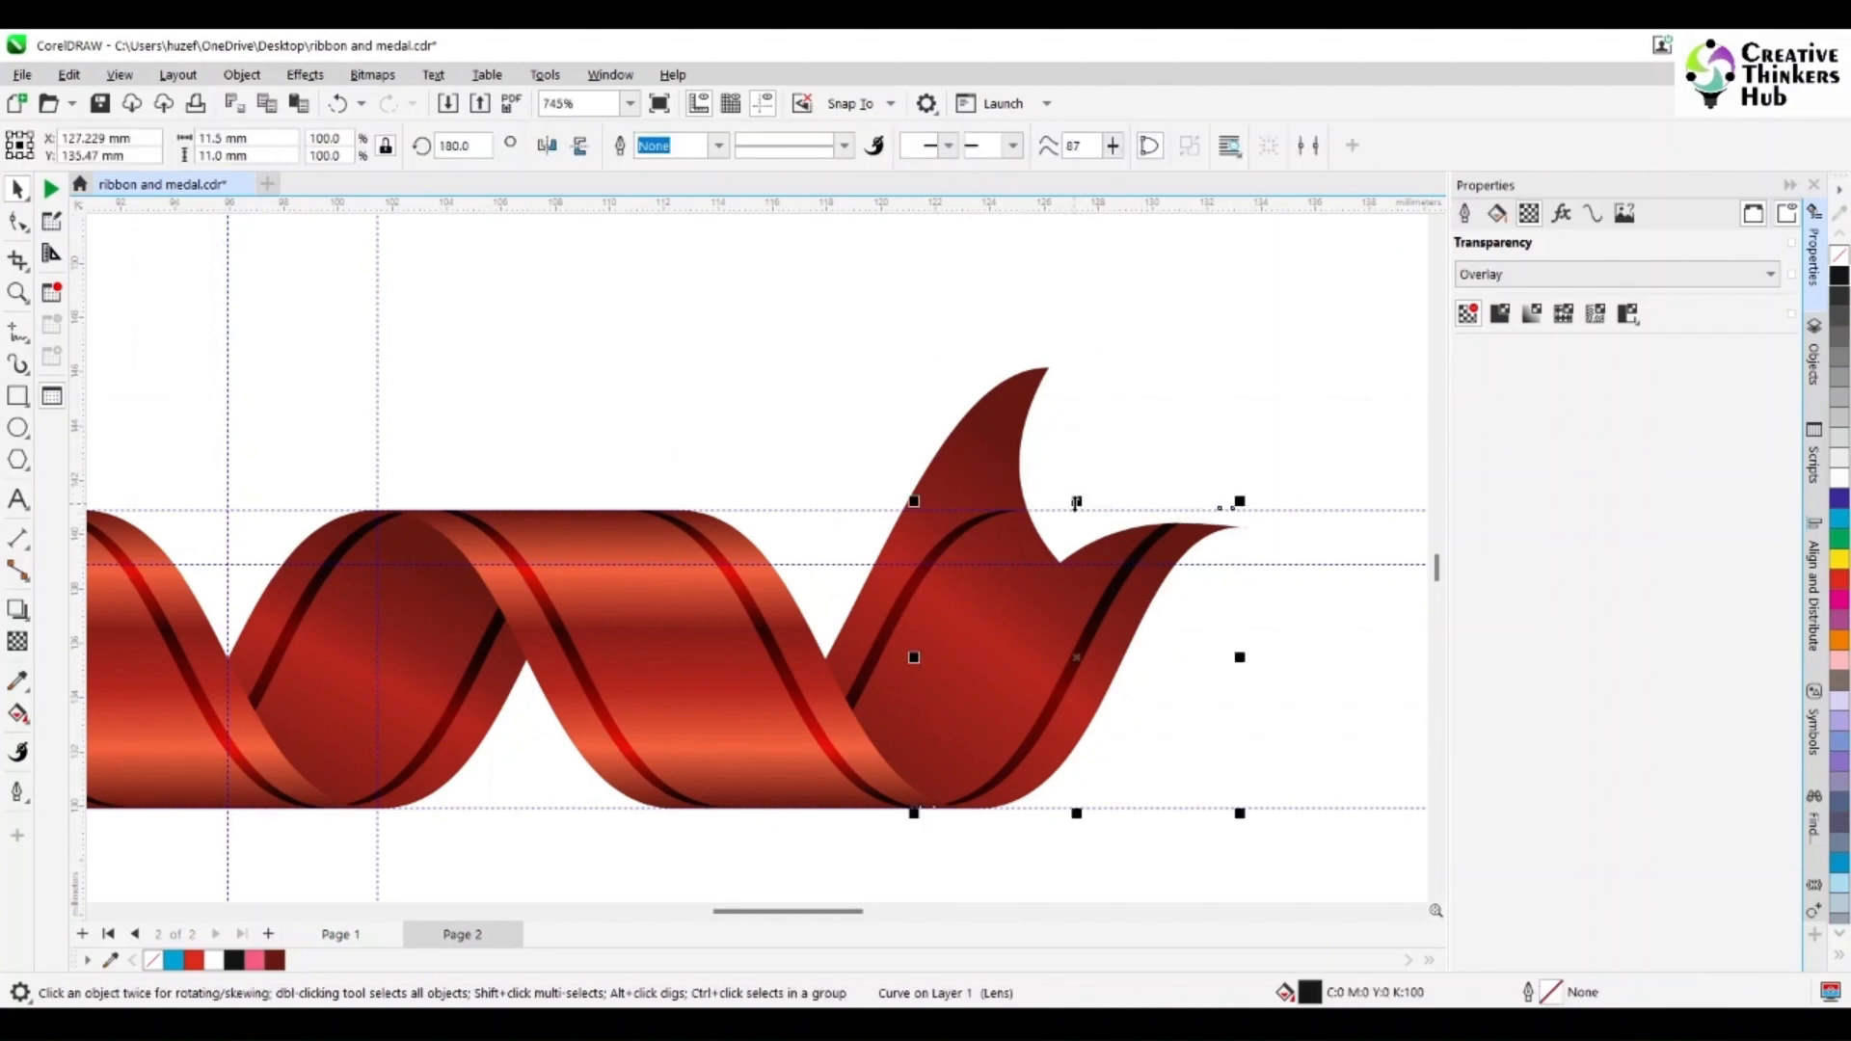
pyautogui.moveTo(1077, 502); pyautogui.dragTo(1076, 519)
pyautogui.moveTo(1240, 665); pyautogui.dragTo(1222, 666)
# - Stretch the inner stripe of the last rear segment upward to about 12.9 mm tall, following the raised tip
pyautogui.click(960, 559)
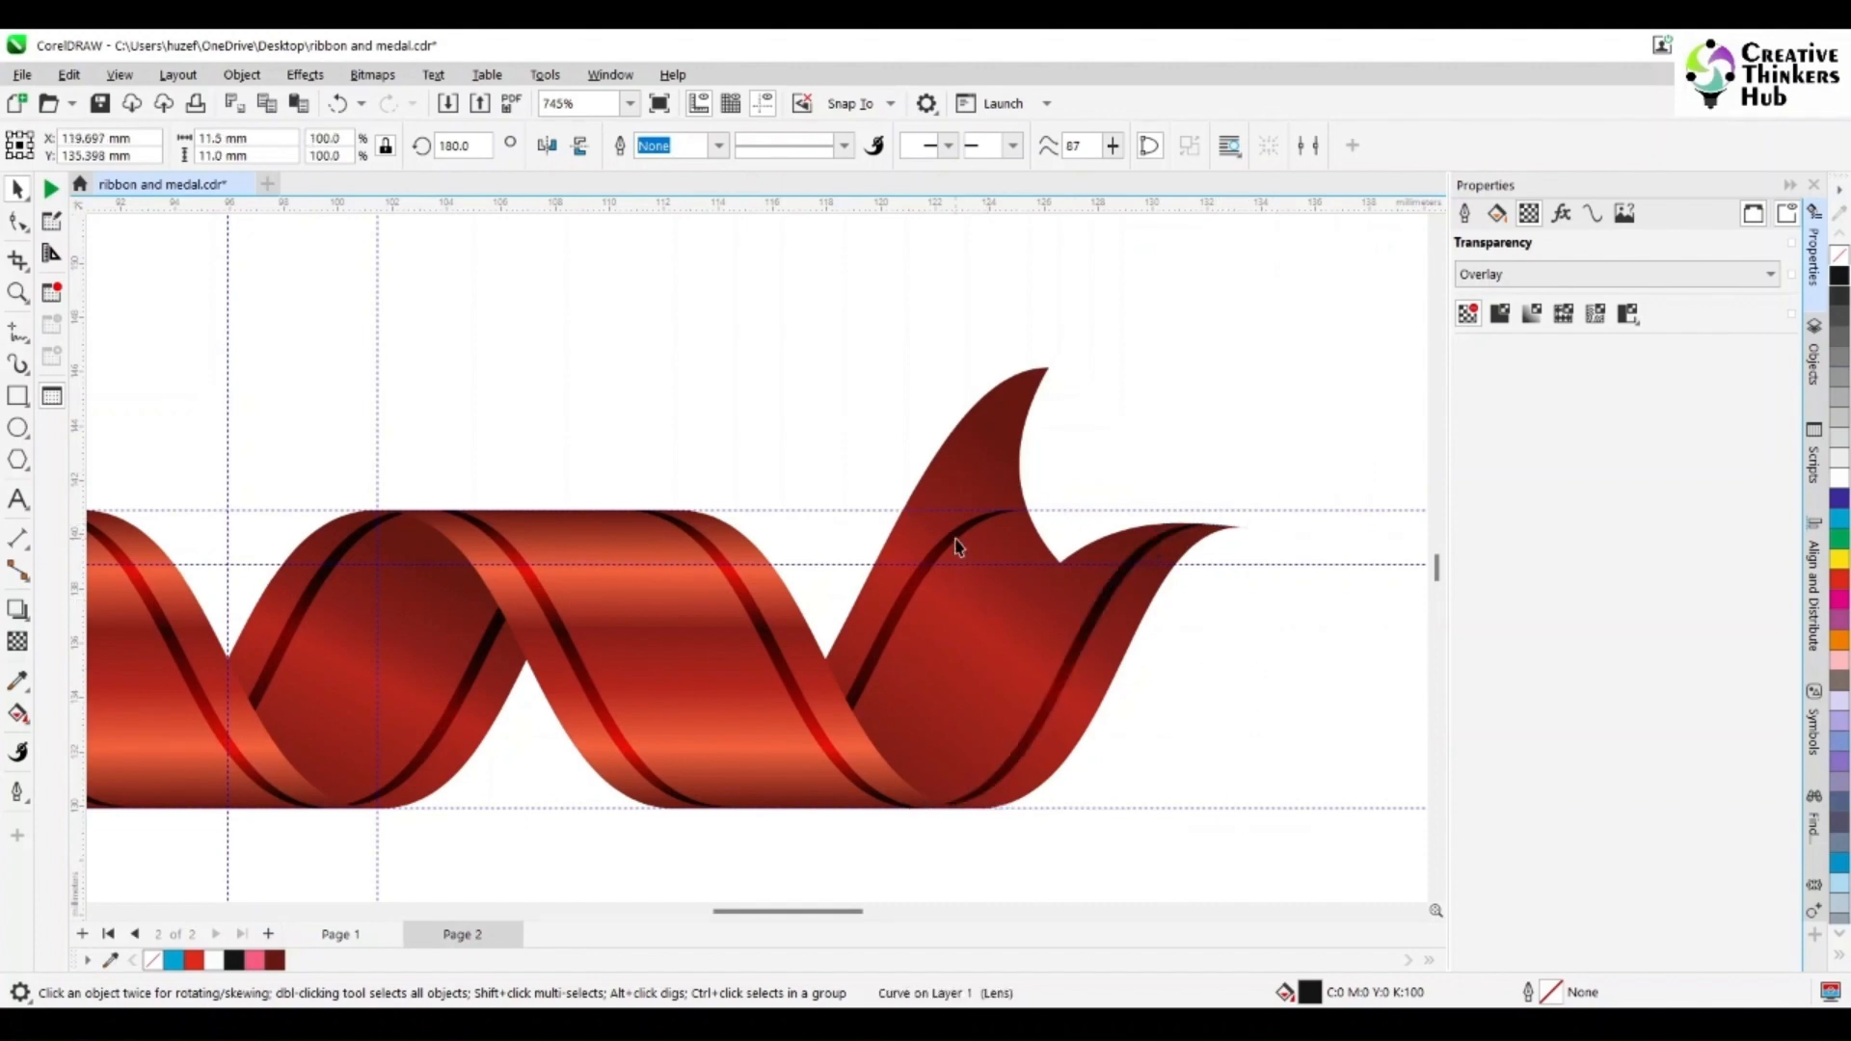
pyautogui.moveTo(875, 503); pyautogui.dragTo(889, 448)
pyautogui.click(890, 459)
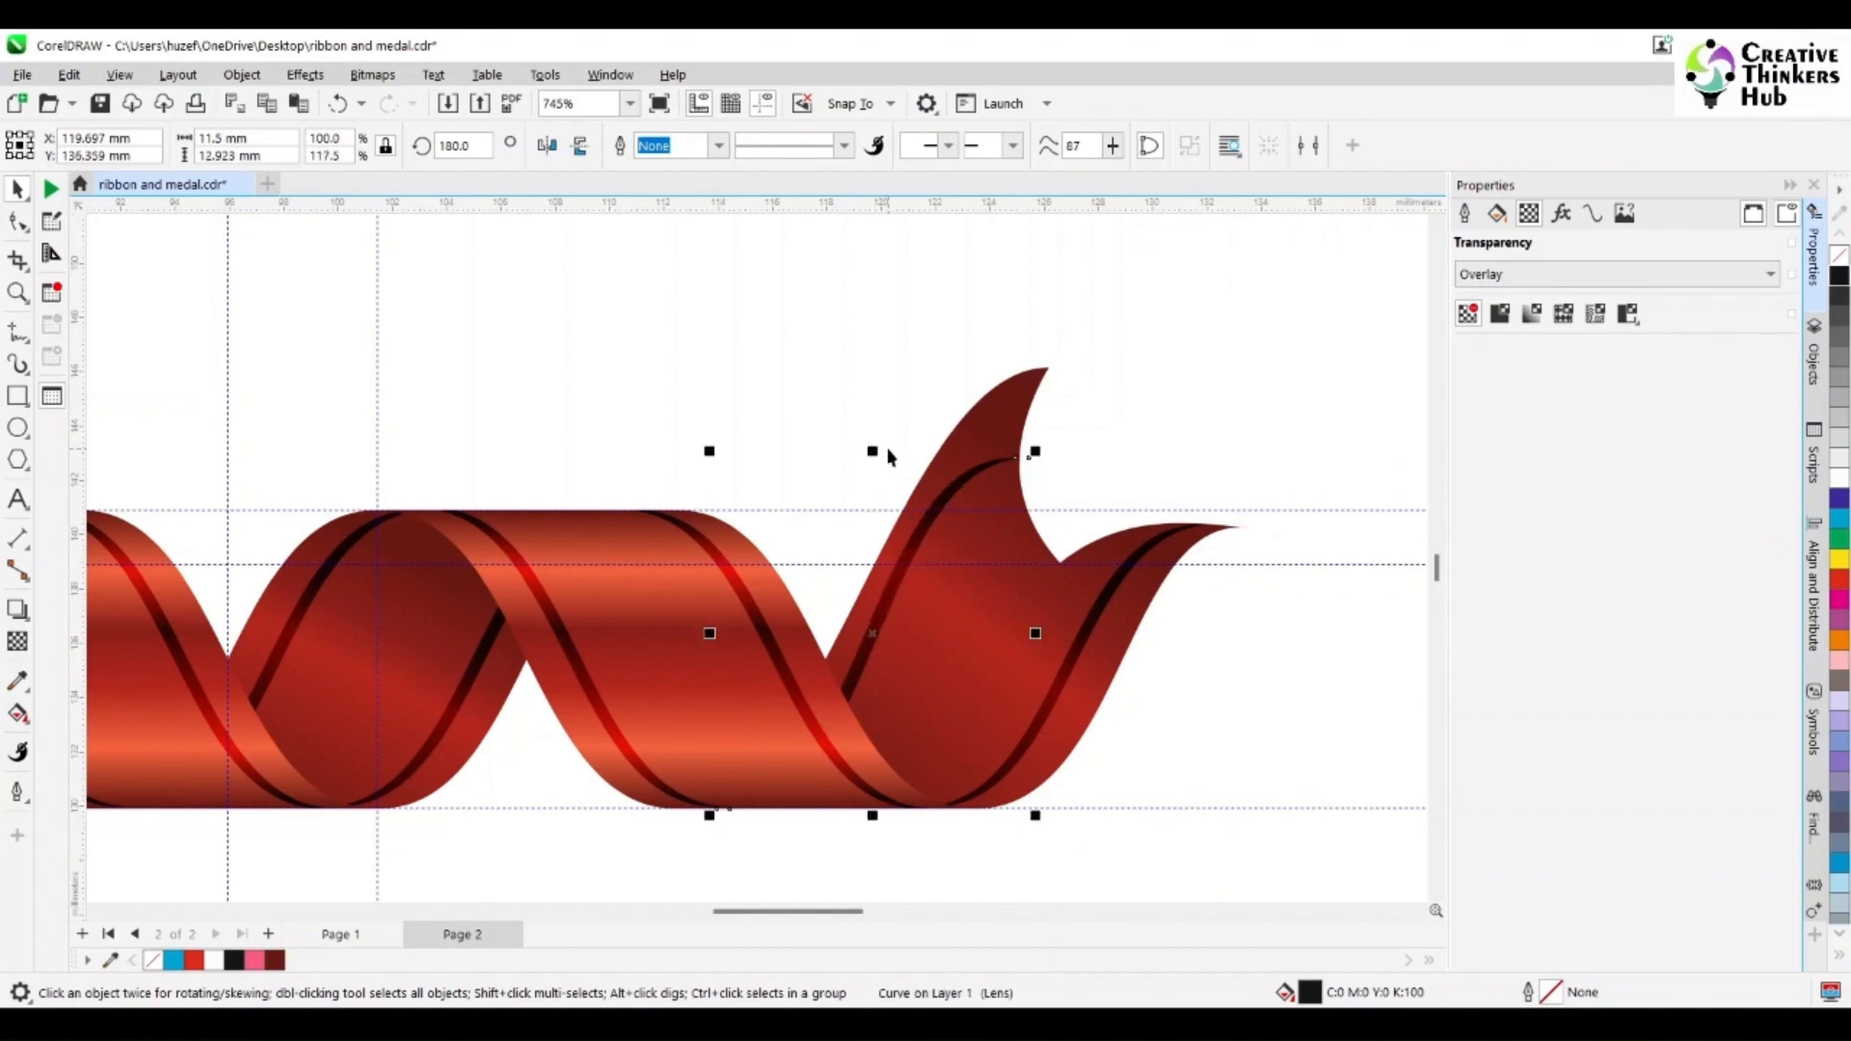
pyautogui.moveTo(1033, 450); pyautogui.dragTo(1034, 455)
pyautogui.click(1037, 466)
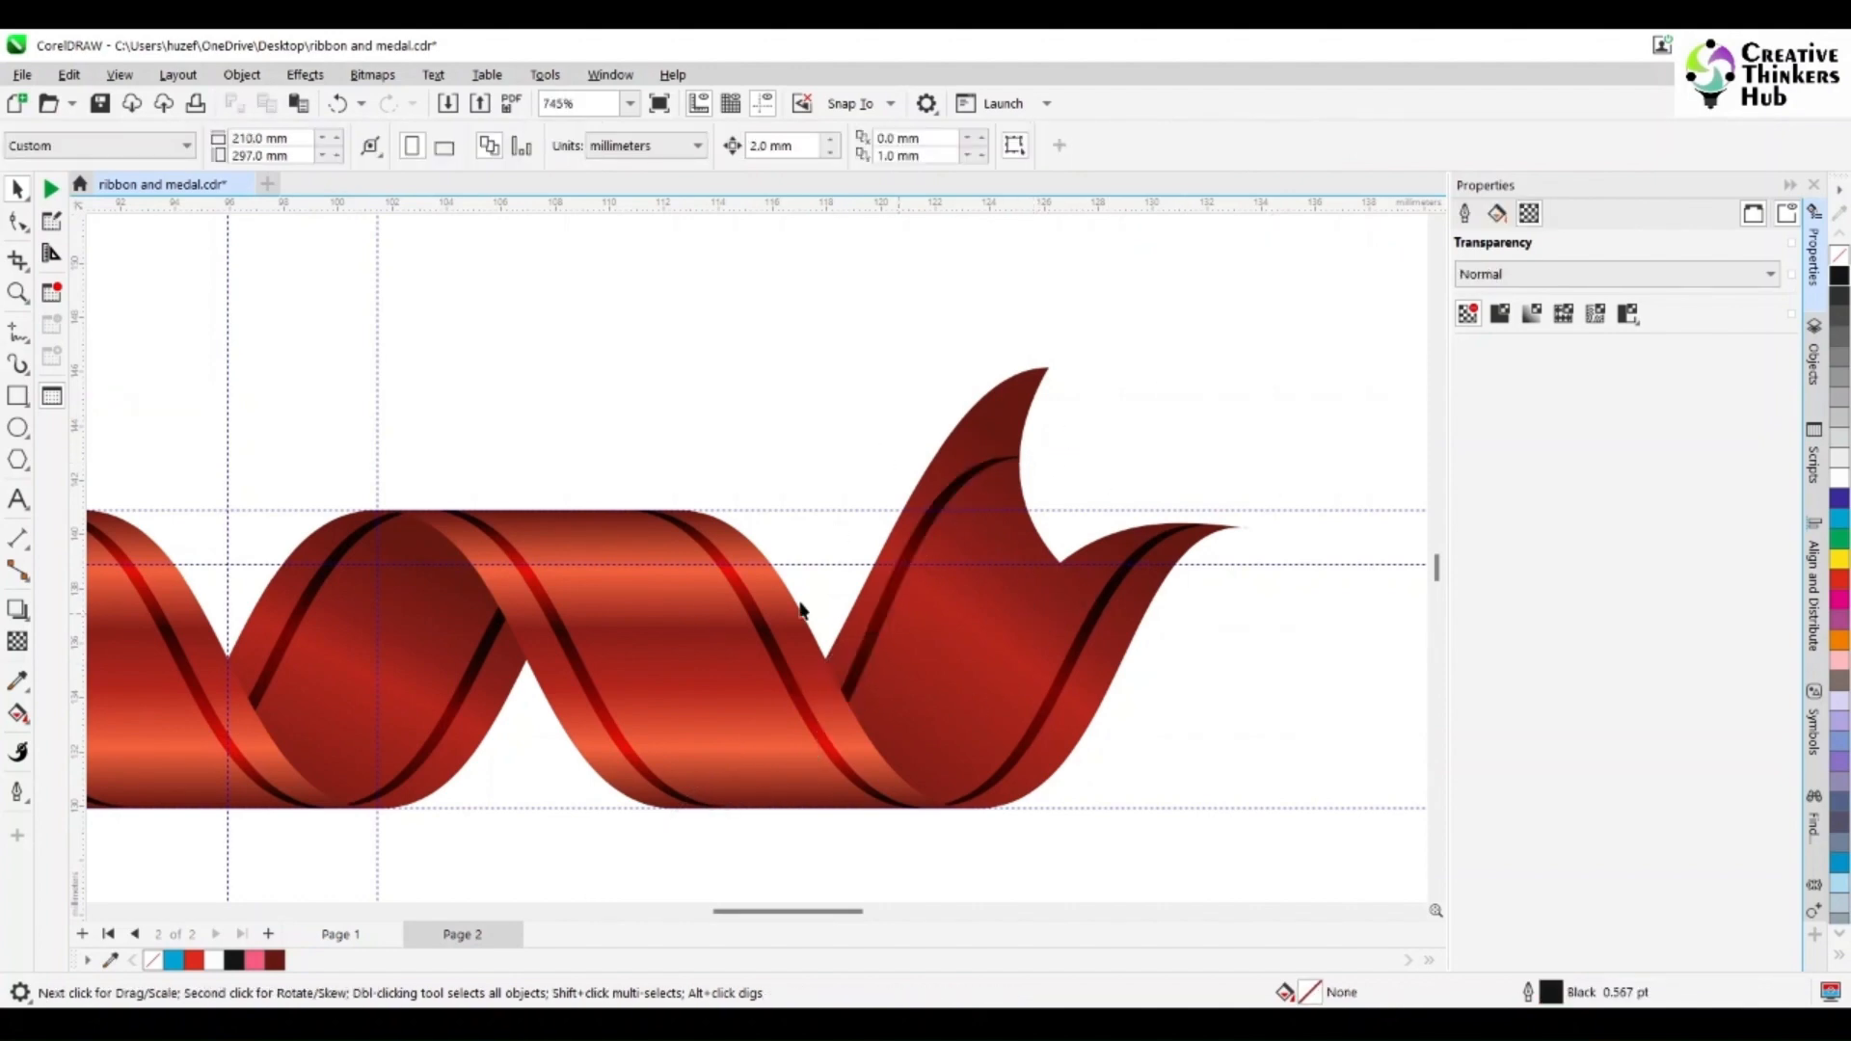
# - Select all pieces of the finished ribbon and move them up beside the reference ribbon above the medal
pyautogui.scroll(-8, 1093, 747)
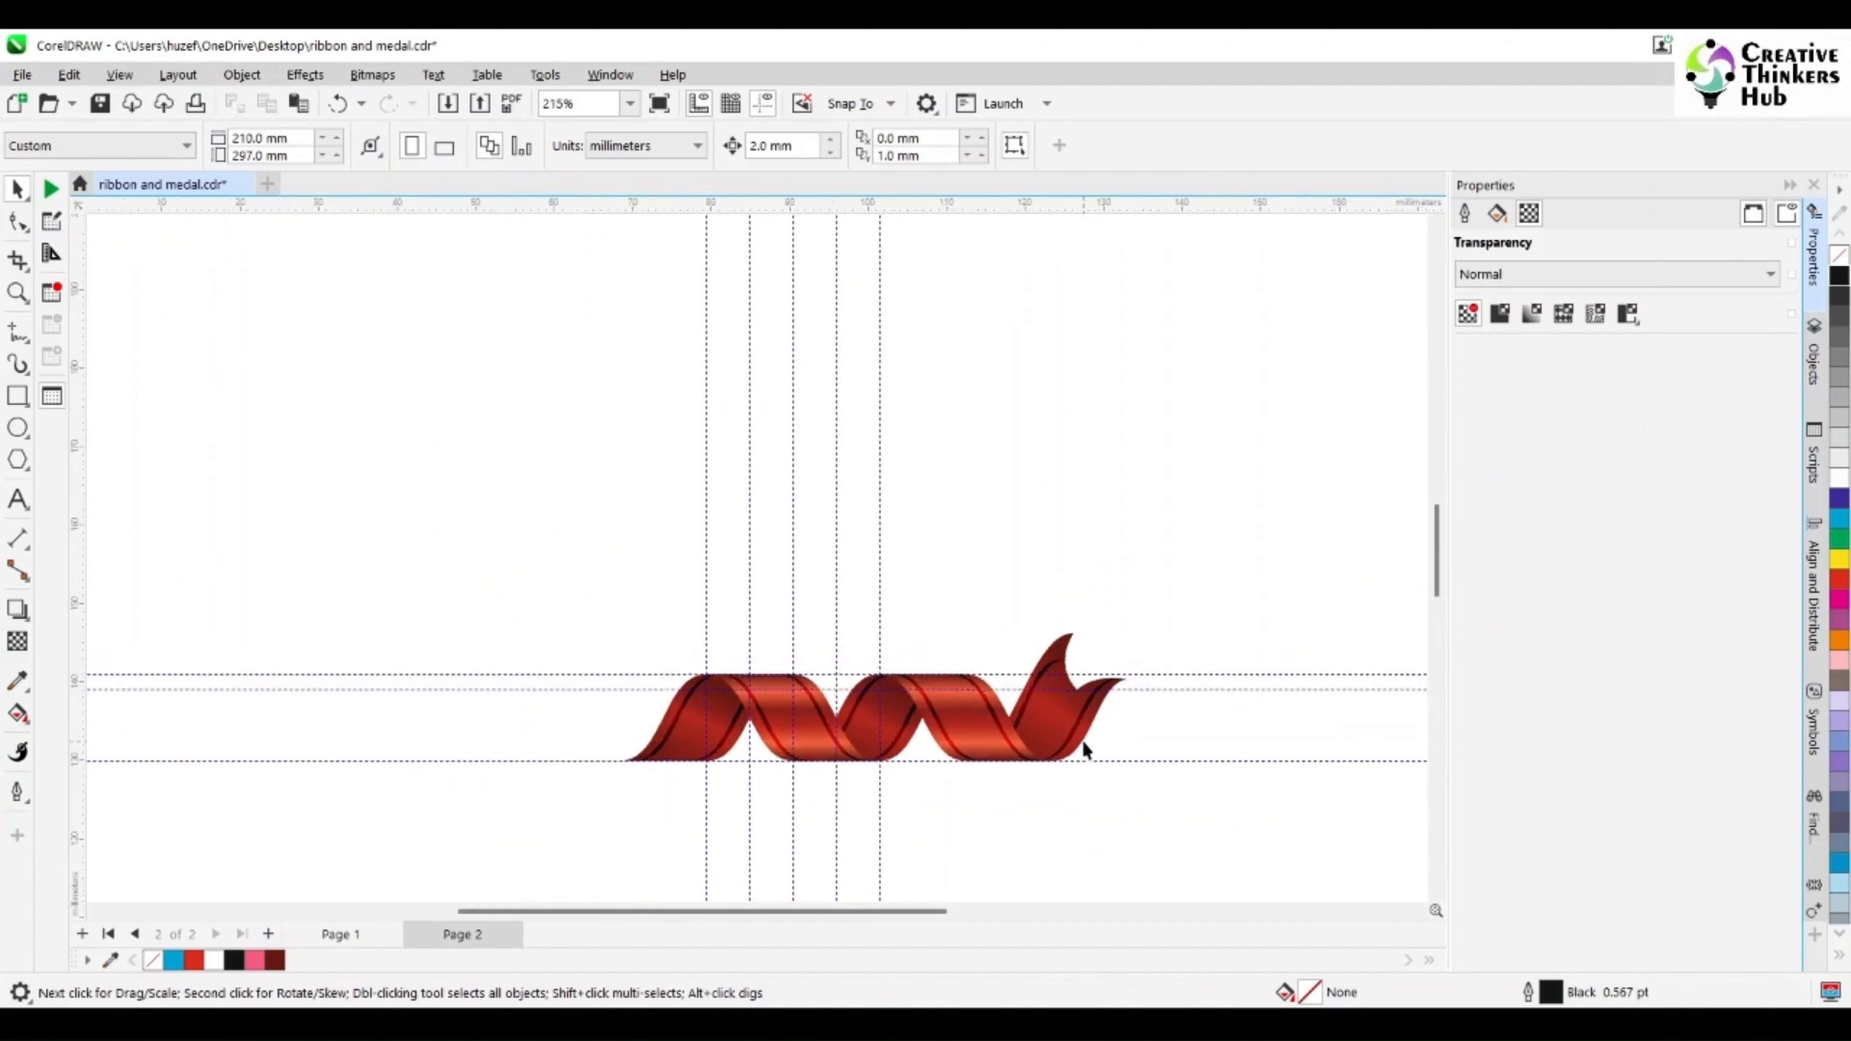
pyautogui.scroll(-3, 1084, 750)
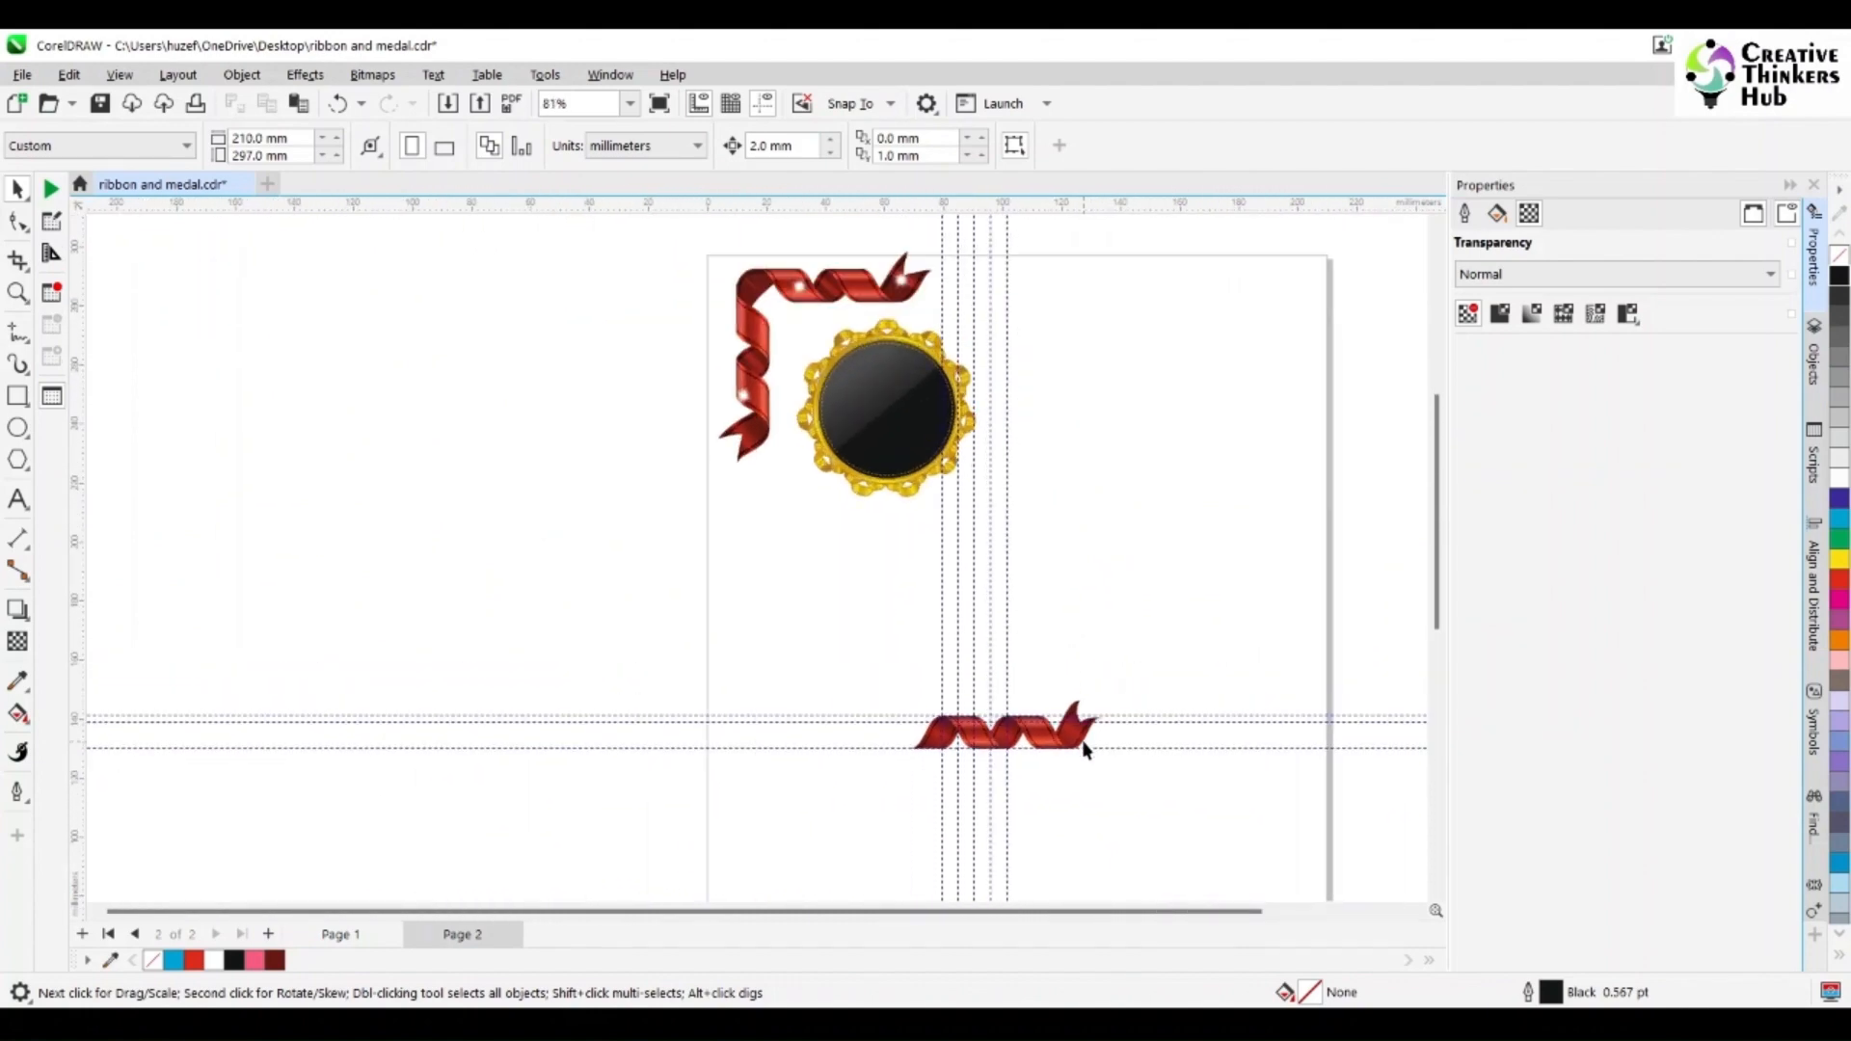
pyautogui.click(18, 294)
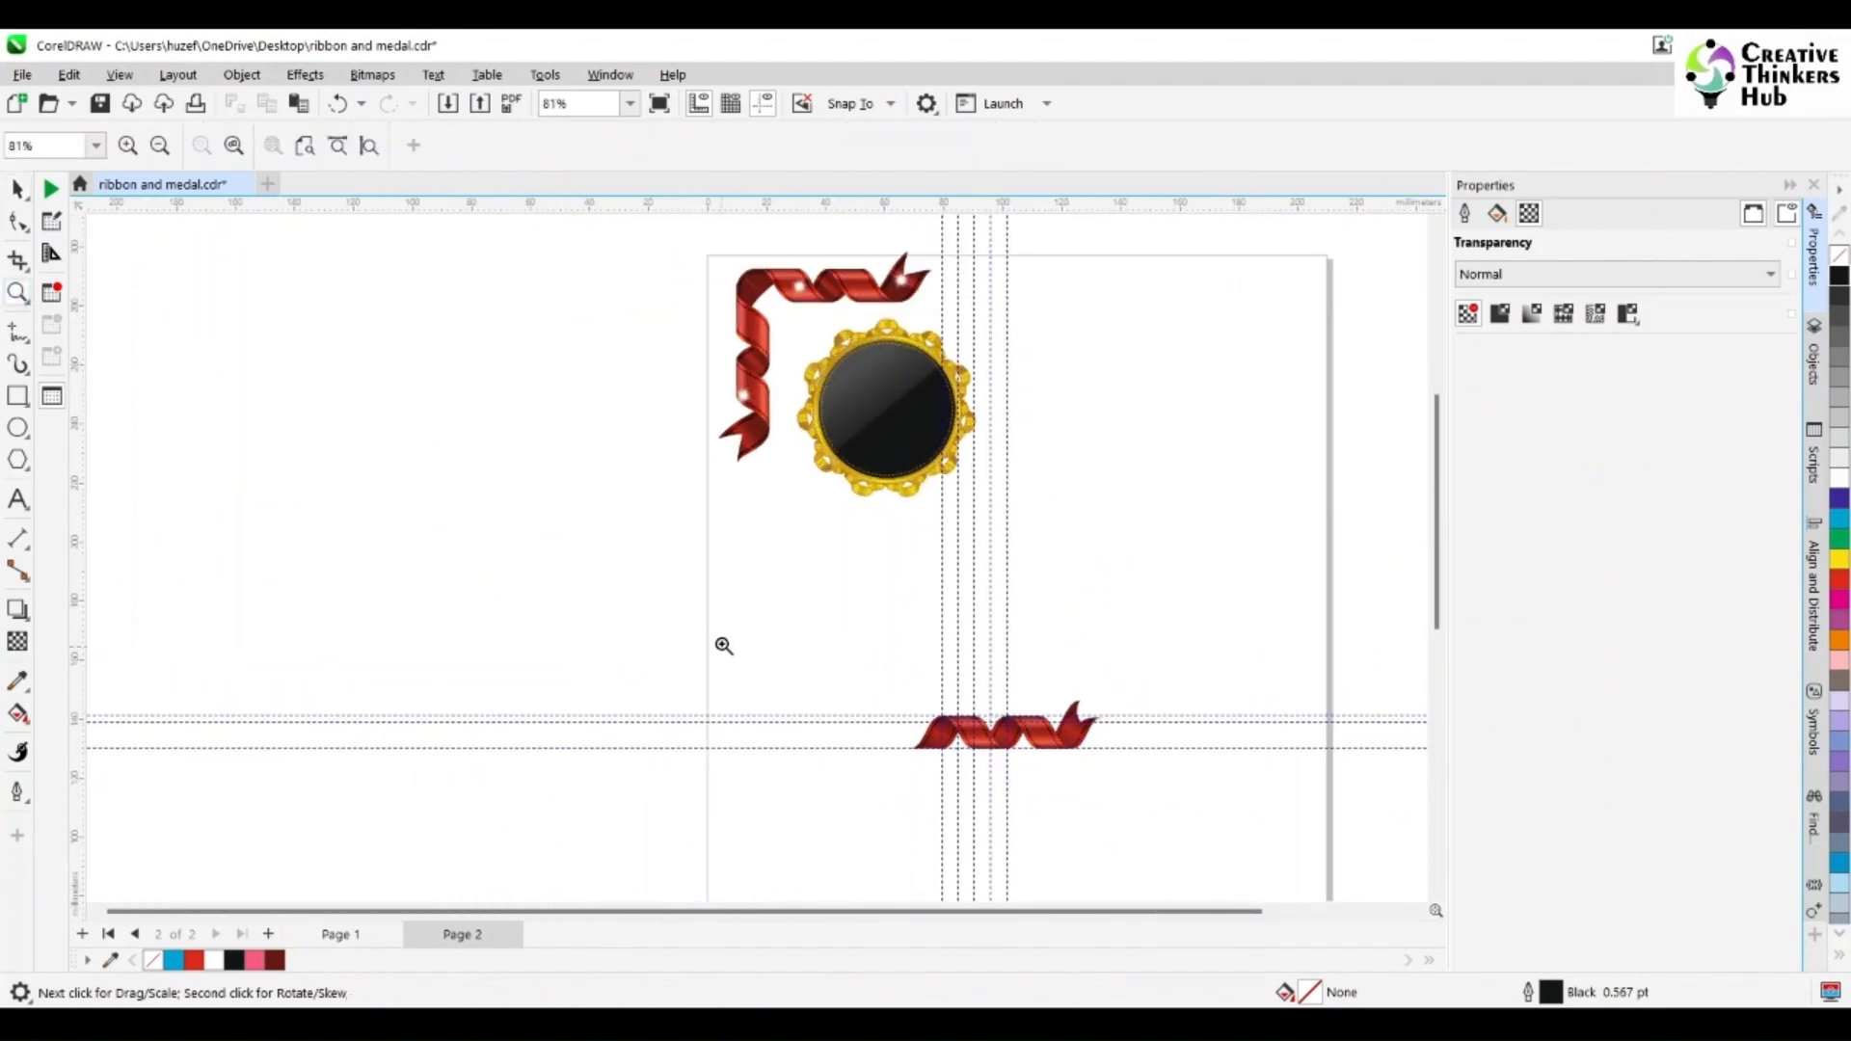
pyautogui.click(18, 189)
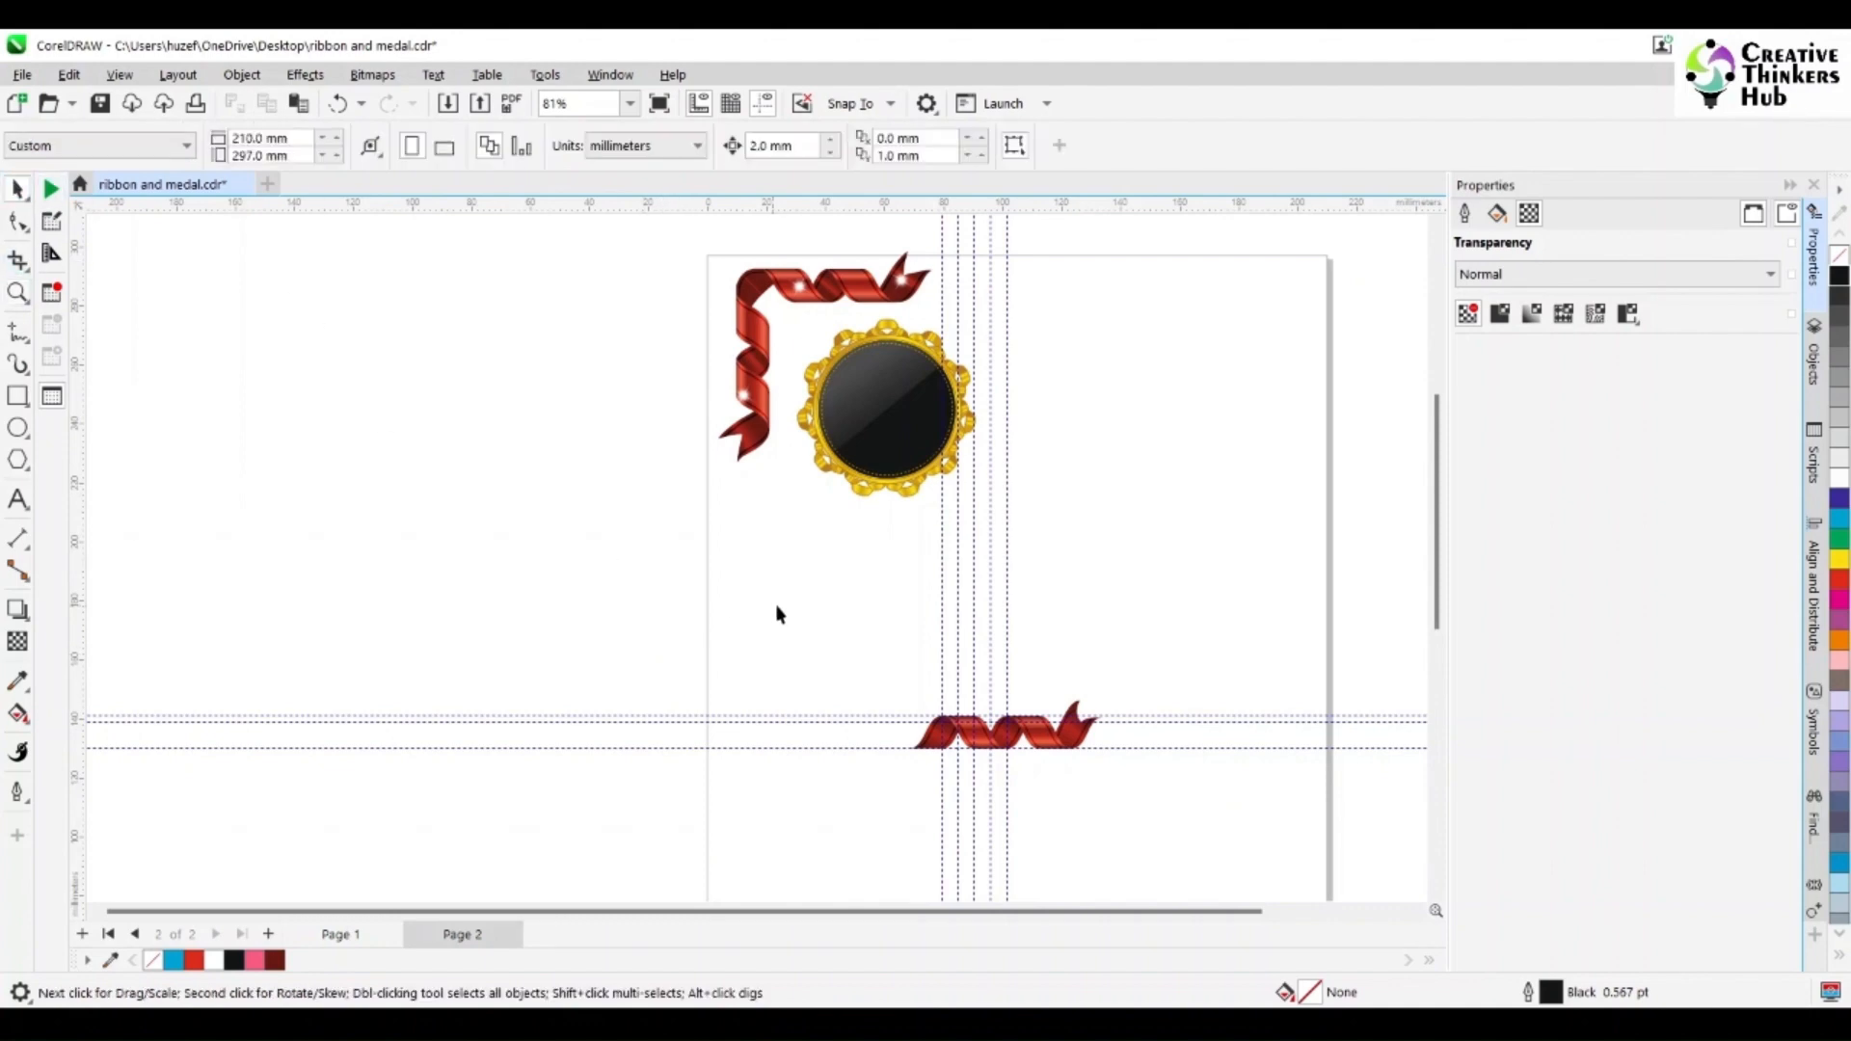
pyautogui.moveTo(1130, 788); pyautogui.dragTo(1128, 786)
pyautogui.moveTo(1001, 745); pyautogui.dragTo(1119, 351)
pyautogui.click(17, 294)
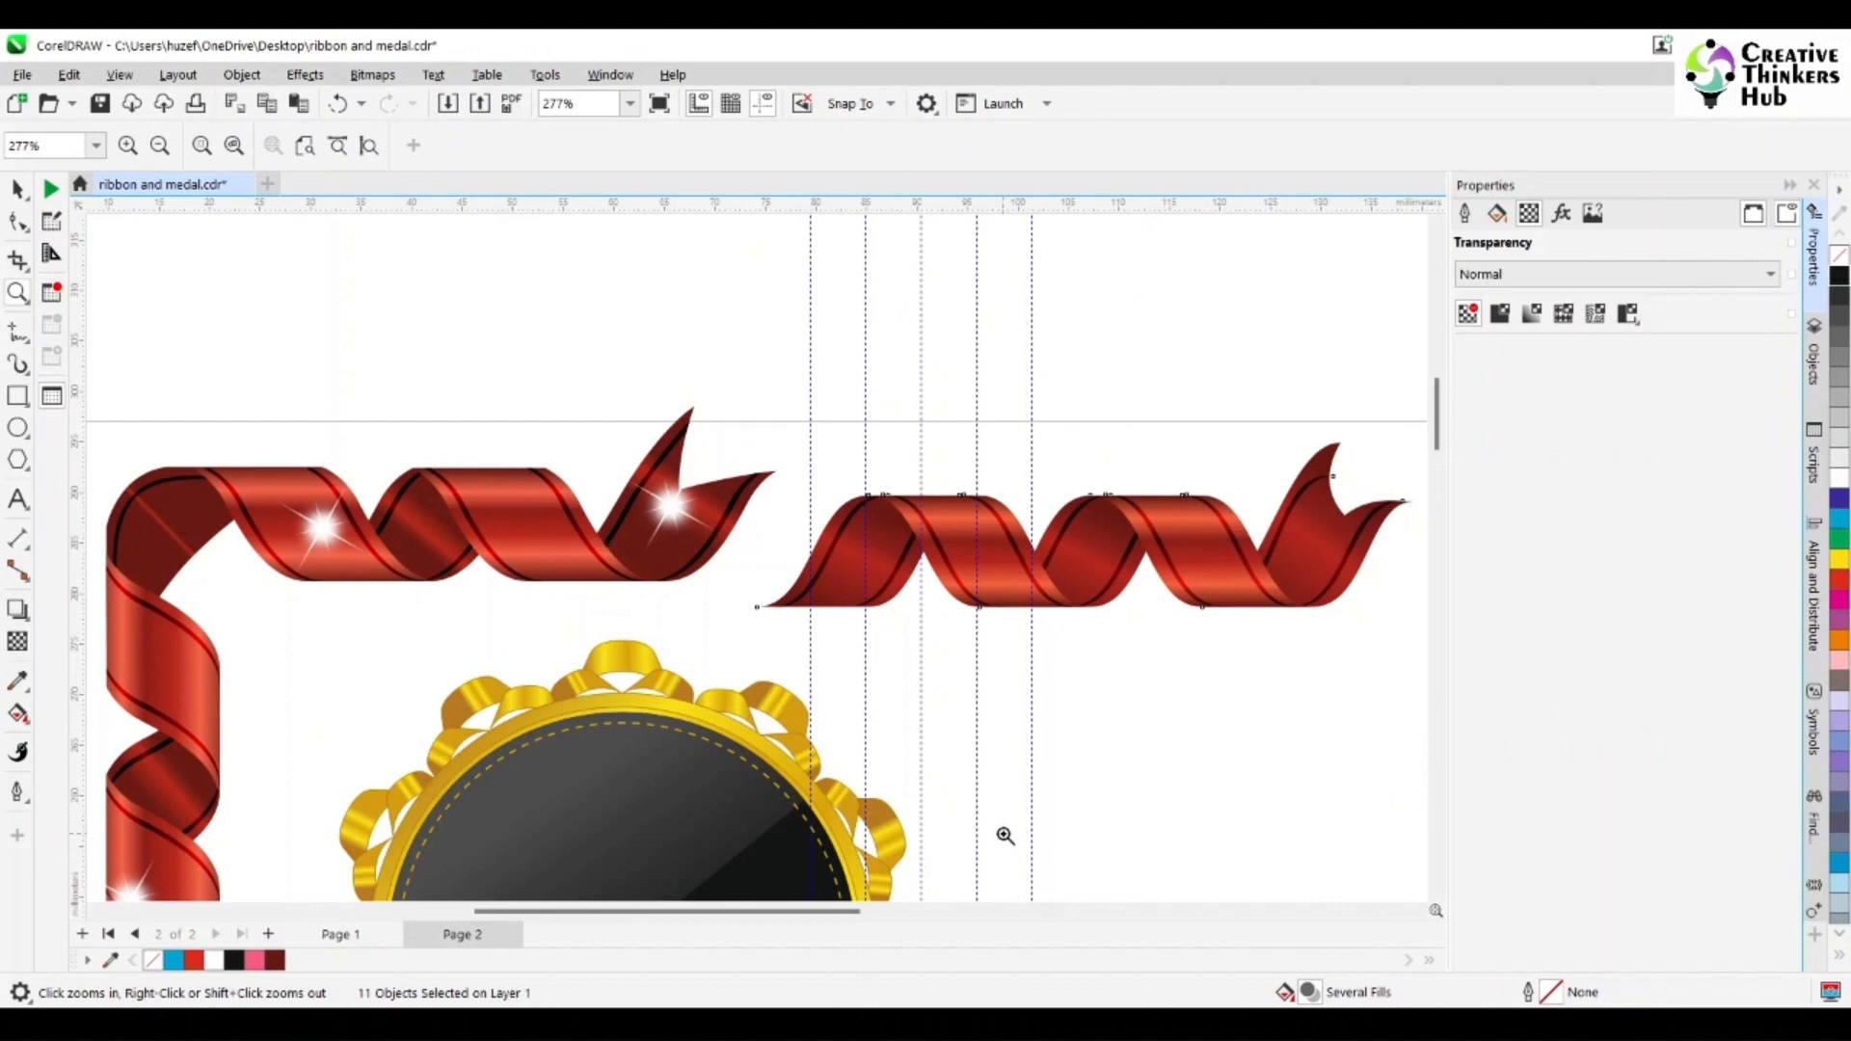
# - Draw a rectangle about 47.5 by 46.8 mm in the empty page area below the ribbon and medal
pyautogui.rightClick(1051, 689)
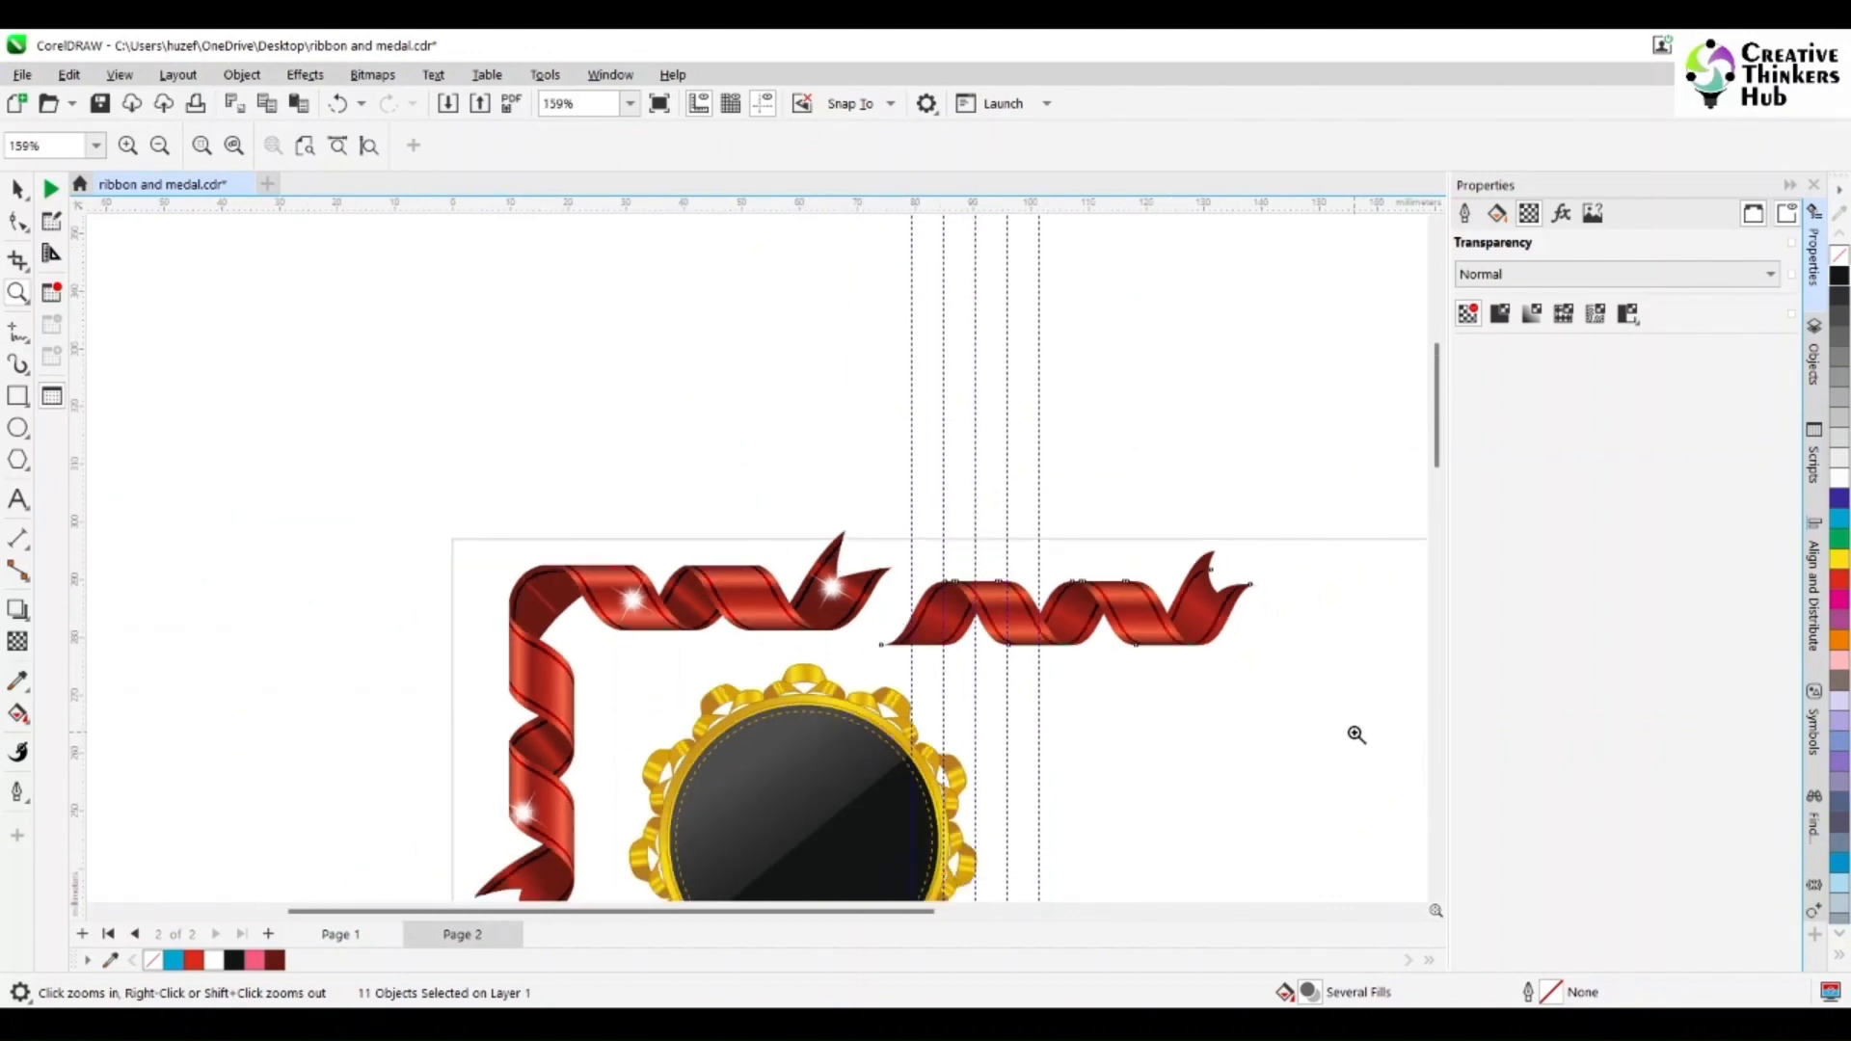
pyautogui.rightClick(1351, 737)
pyautogui.hscroll(5, 1417, 912)
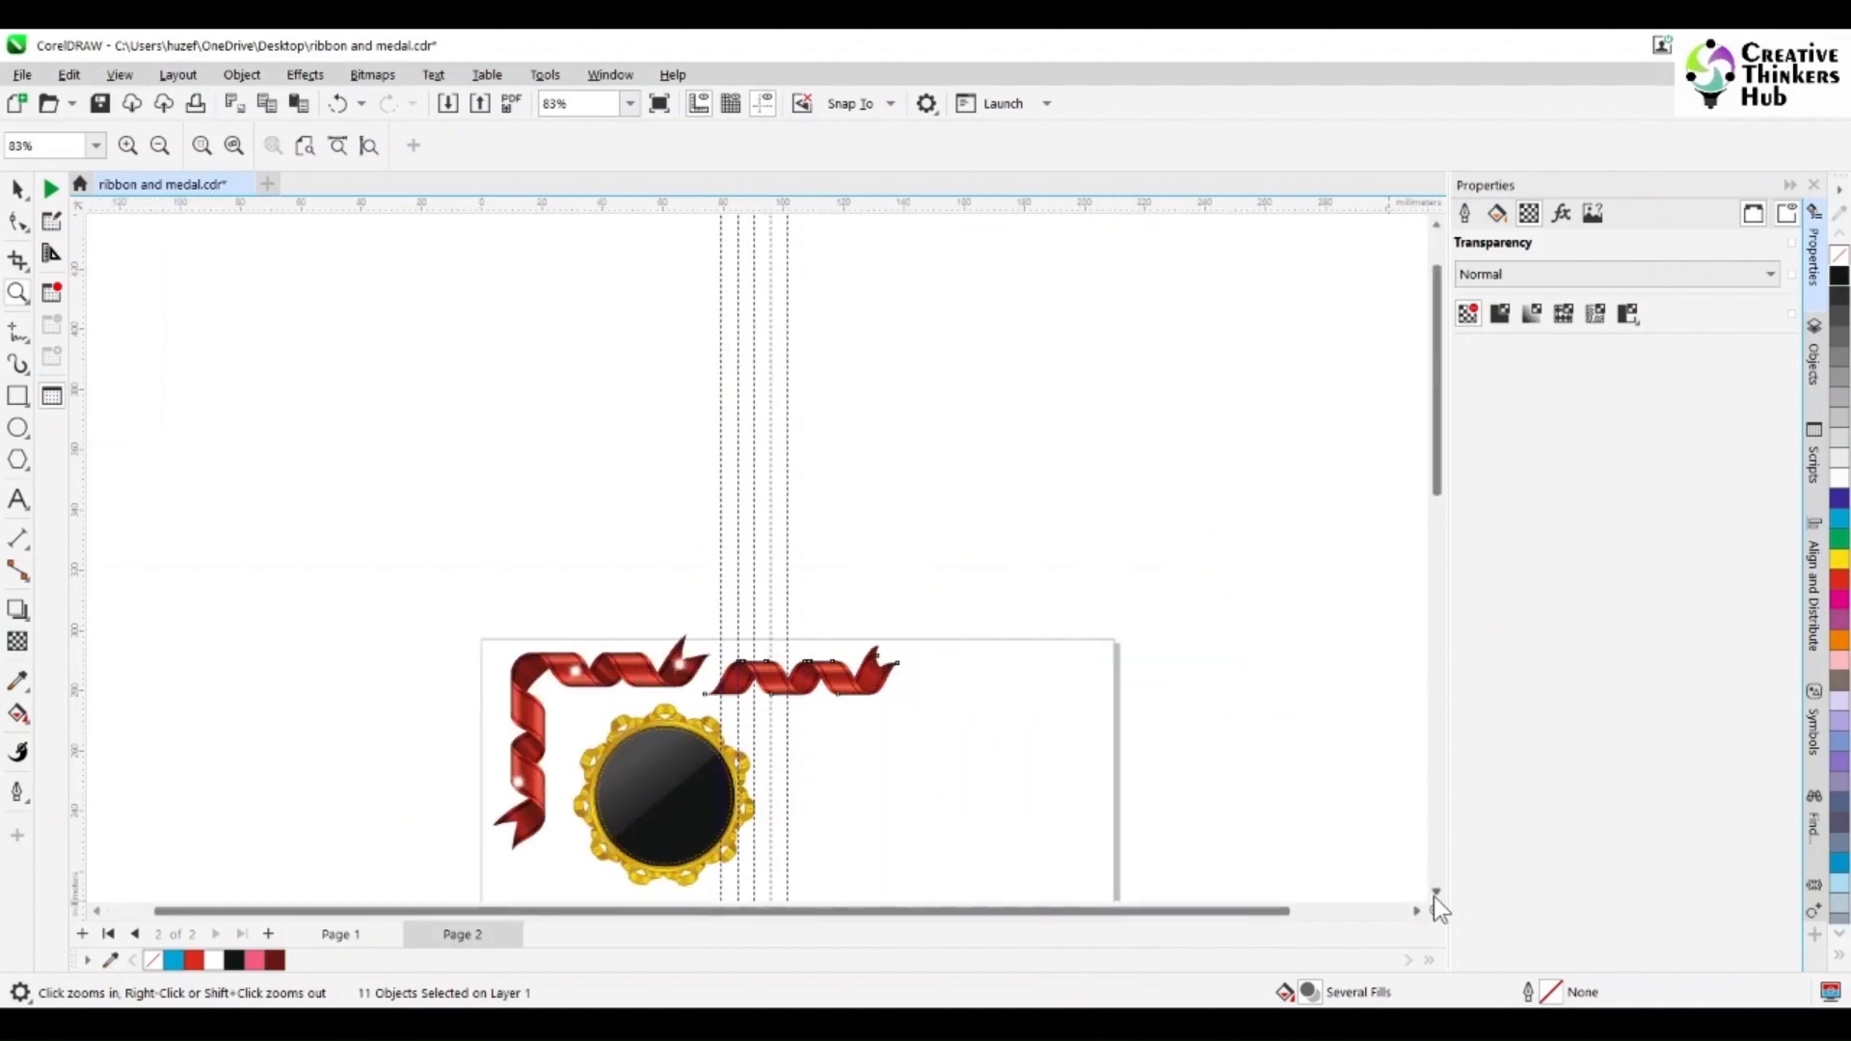
pyautogui.scroll(-4, 1432, 896)
pyautogui.click(17, 395)
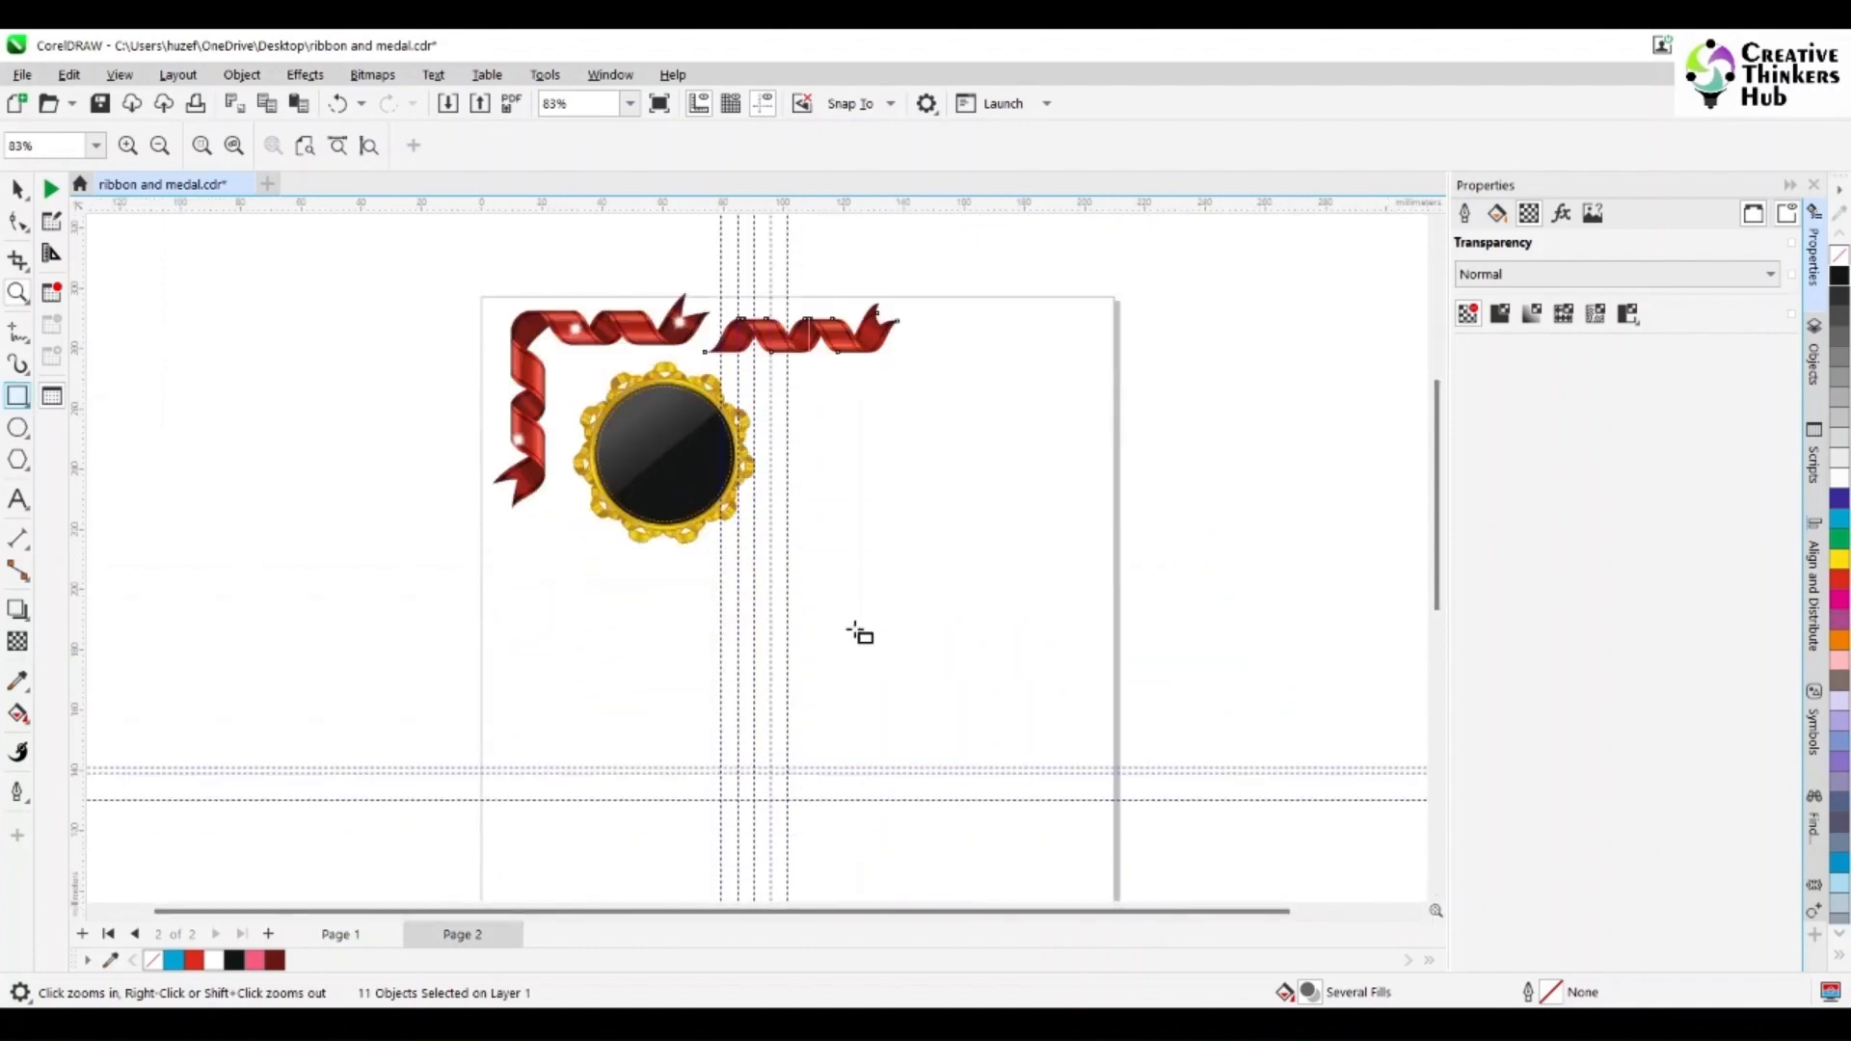
pyautogui.moveTo(859, 606); pyautogui.dragTo(1004, 746)
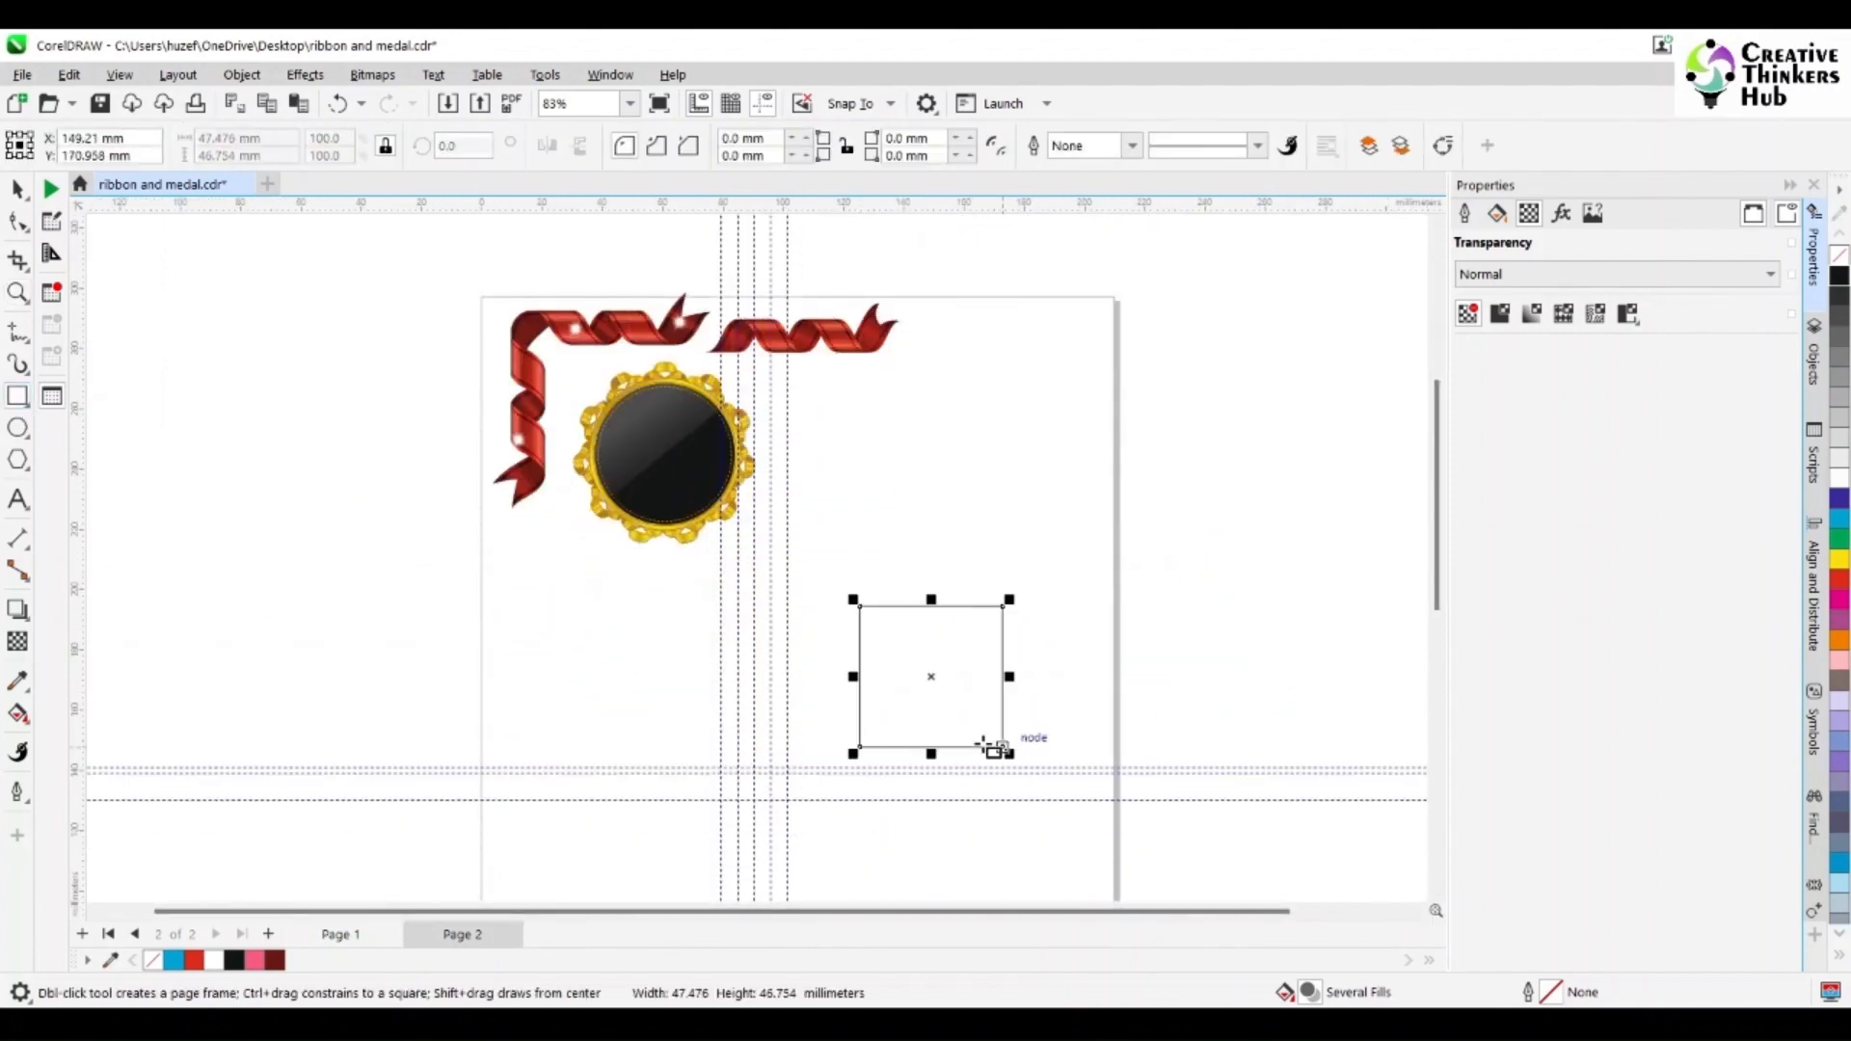
# - Draw a small upright ellipse about 1.8 by 3.1 mm inside the rectangle, near its centre
pyautogui.press('z')
pyautogui.moveTo(839, 577); pyautogui.dragTo(1025, 771)
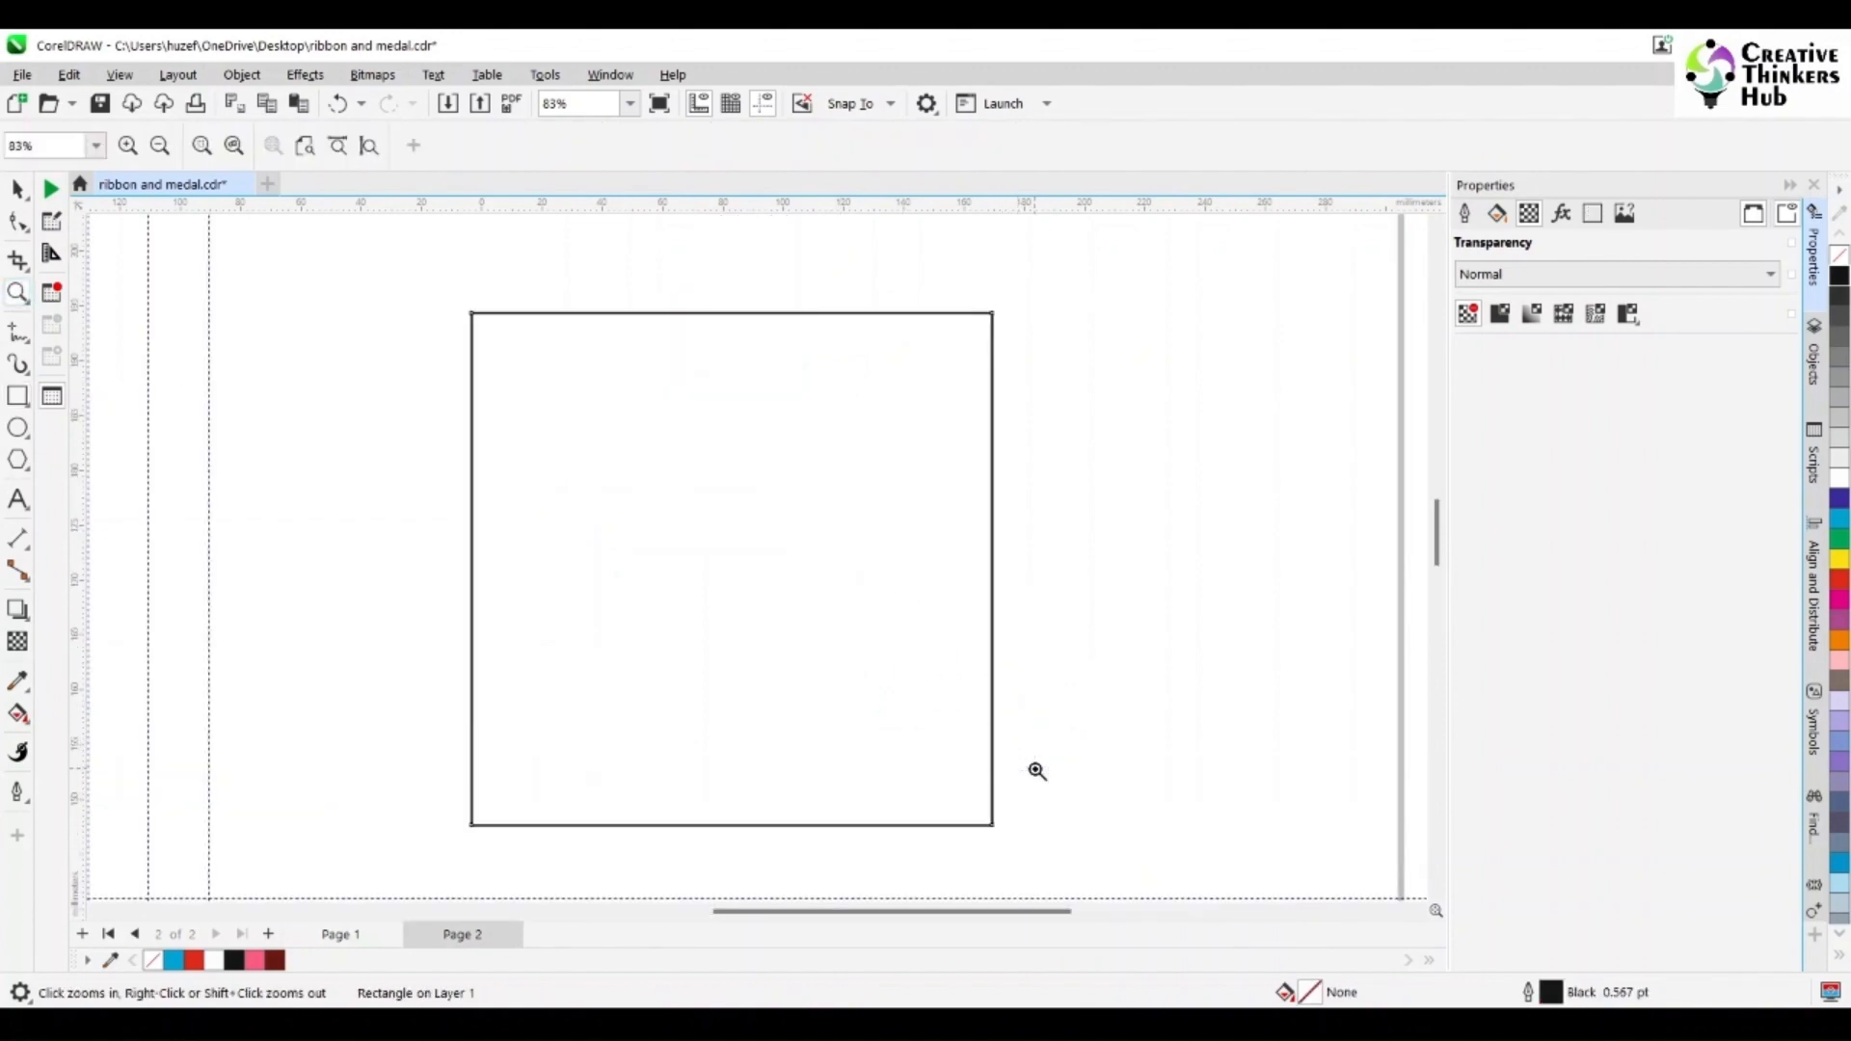
pyautogui.click(17, 428)
pyautogui.moveTo(686, 570); pyautogui.dragTo(707, 600)
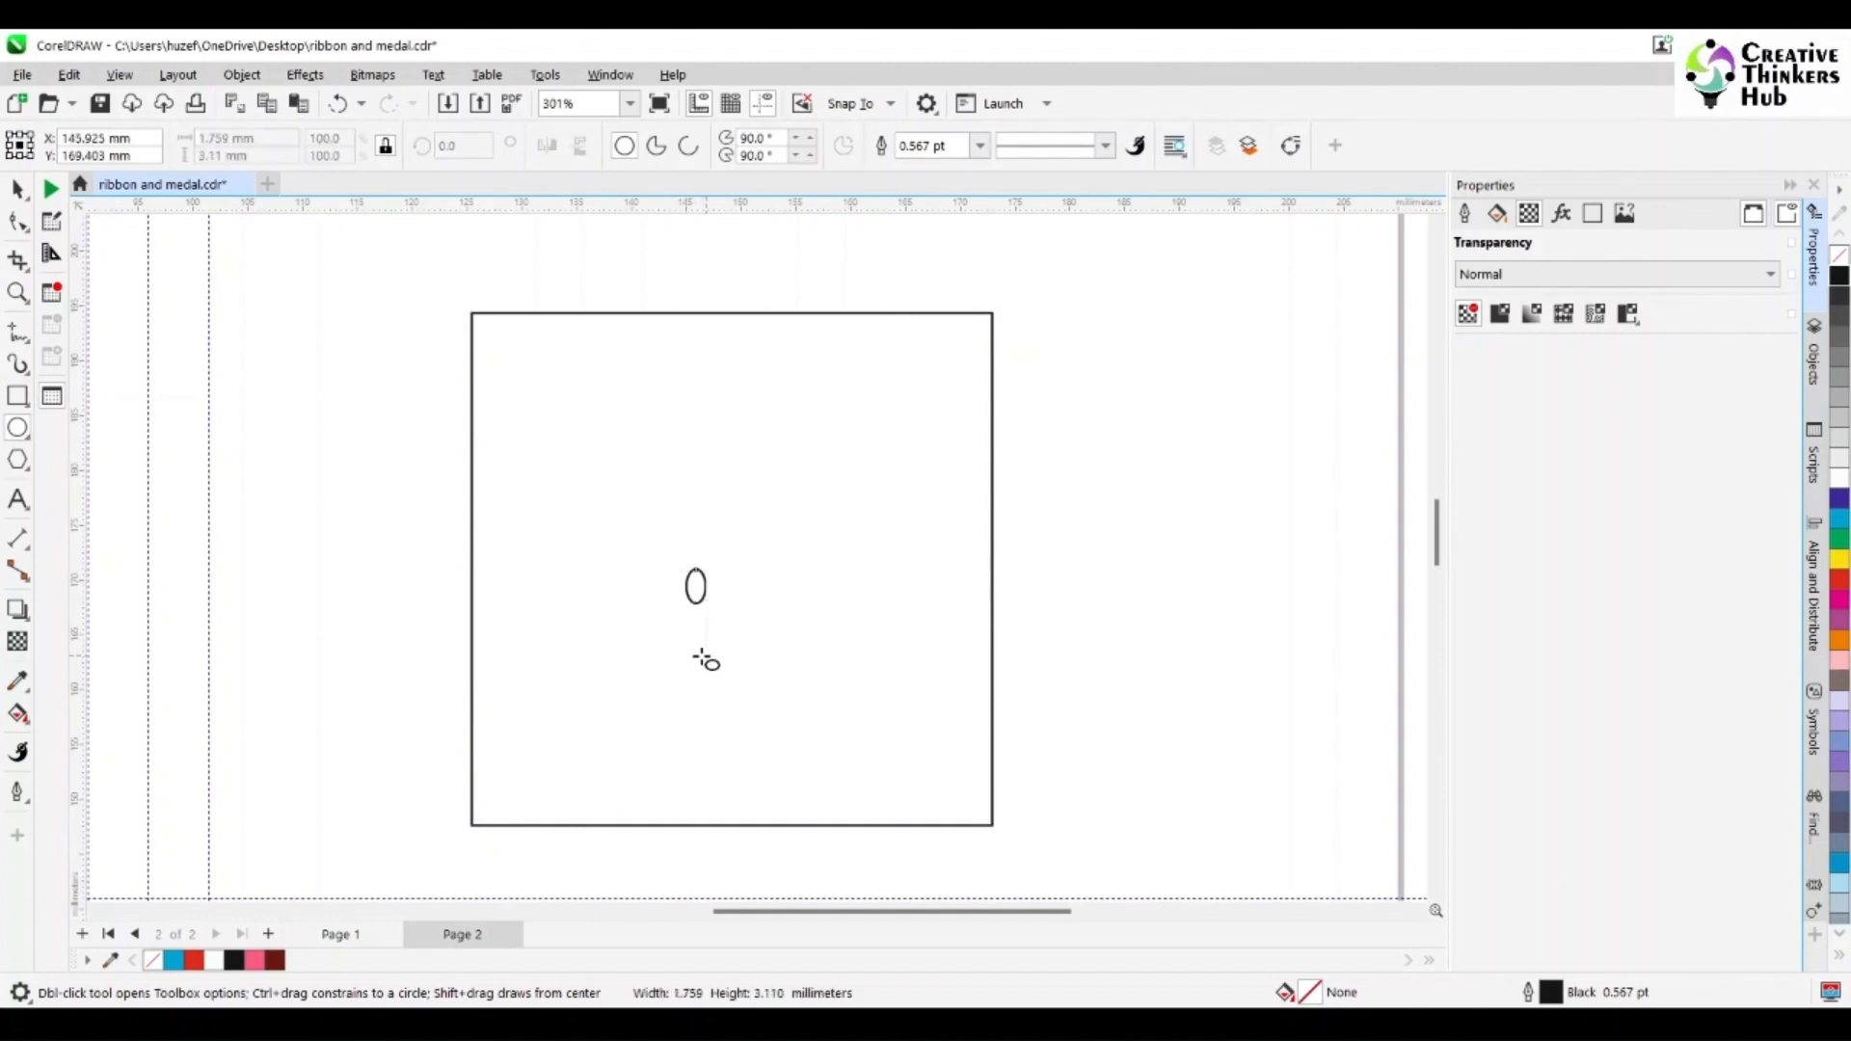
# - Fill the rectangle black and the small ellipse inside it white, and remove the ellipse's outline
pyautogui.press('space')
pyautogui.click(693, 592)
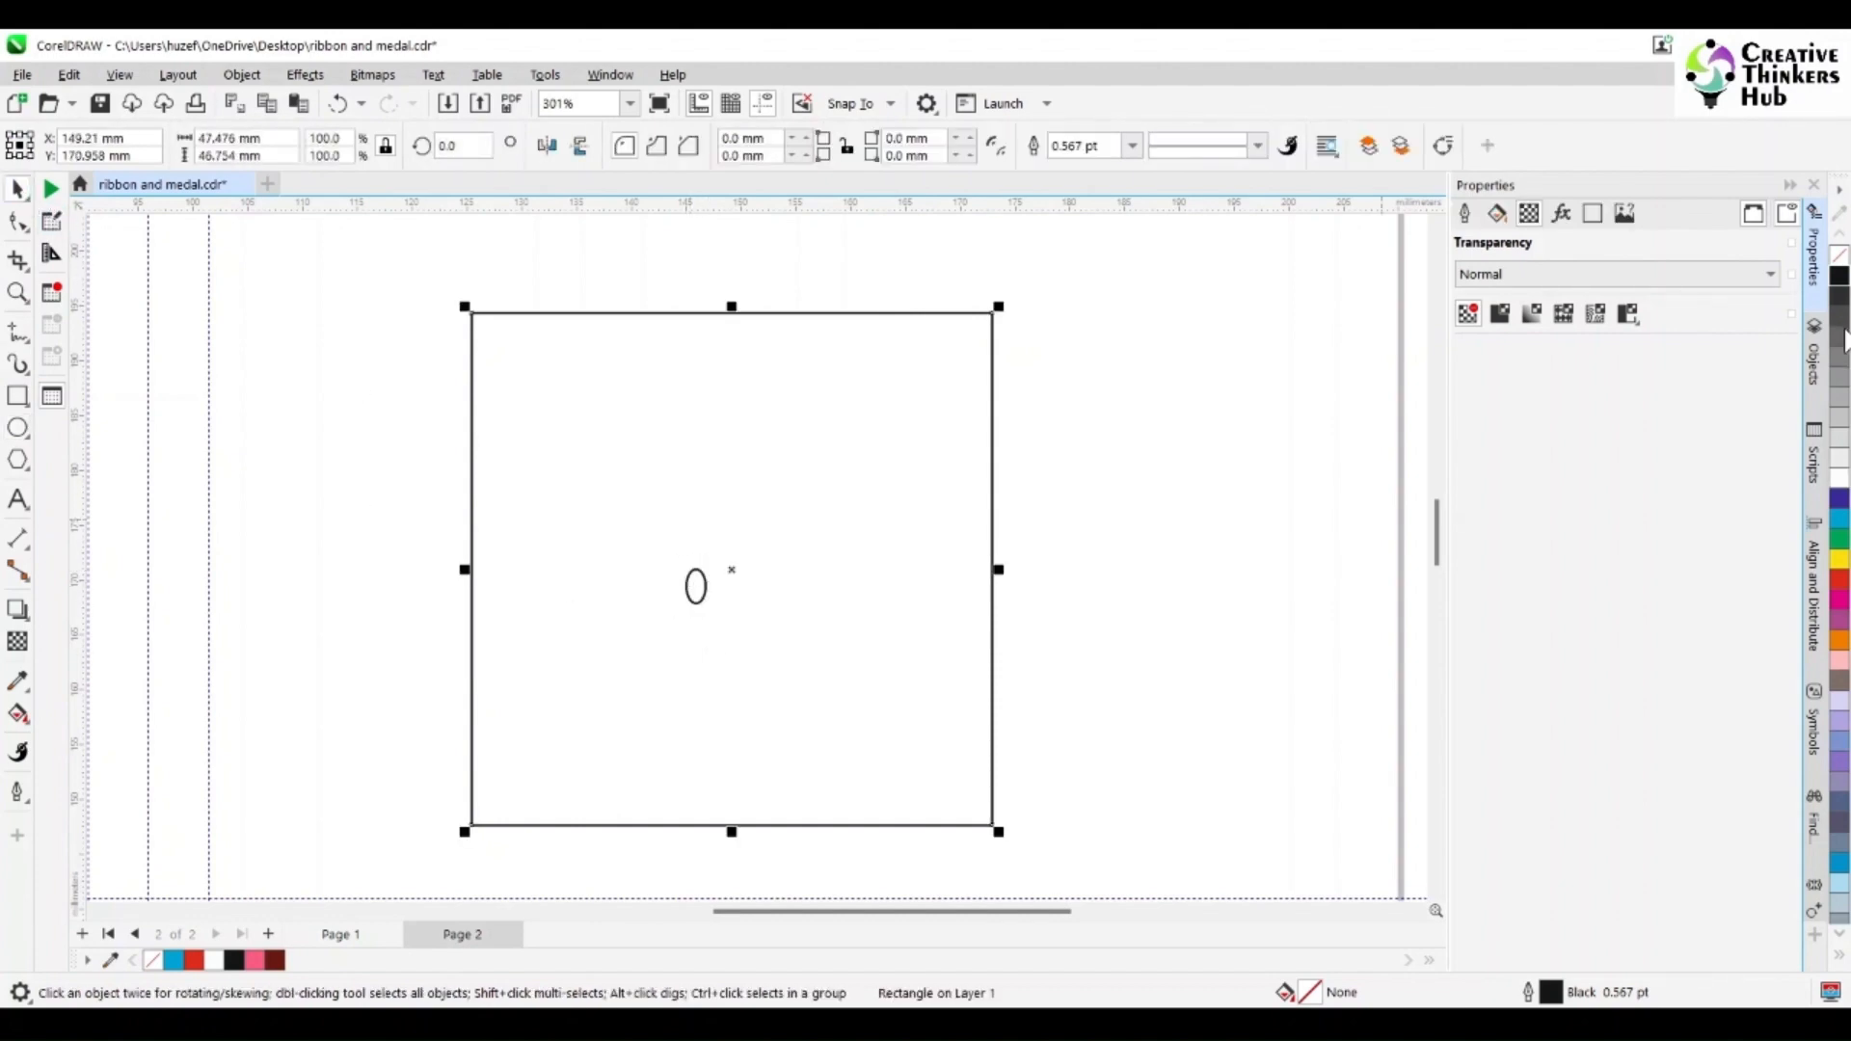
pyautogui.click(1840, 276)
pyautogui.moveTo(1149, 425); pyautogui.dragTo(654, 690)
pyautogui.click(1841, 487)
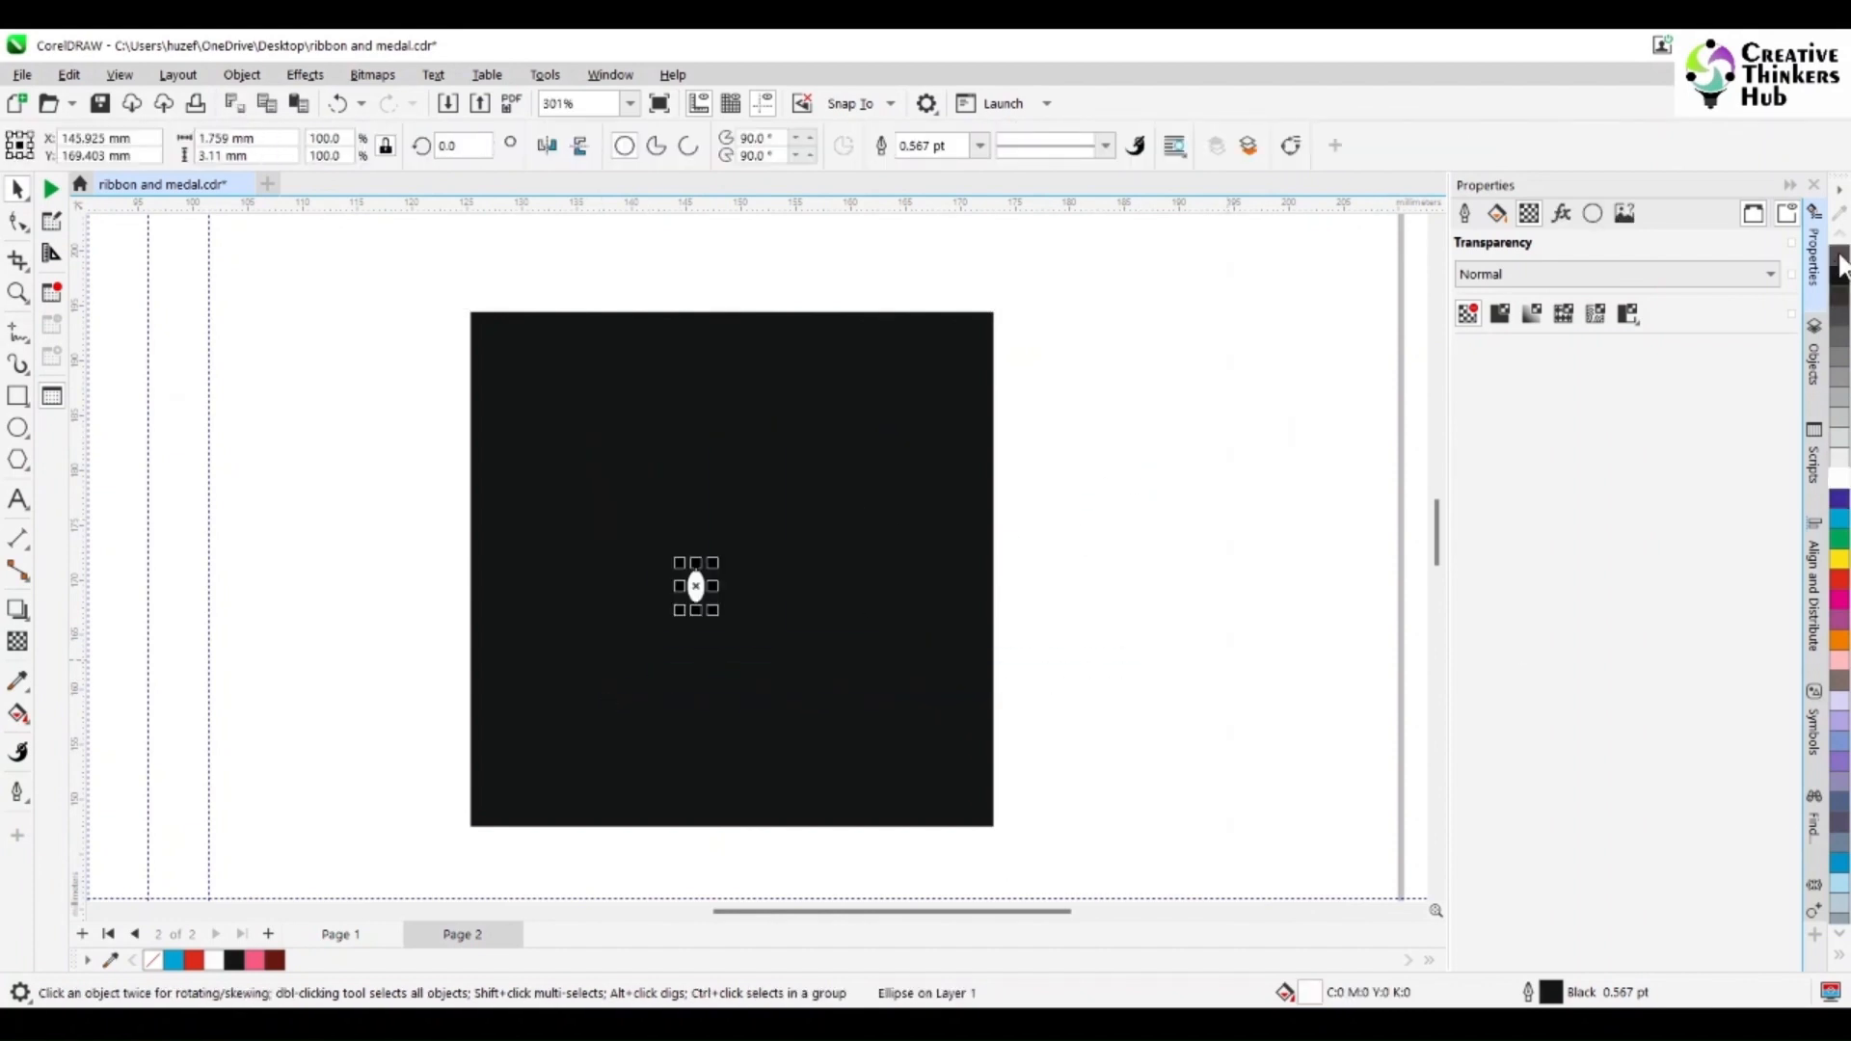
pyautogui.press('Escape')
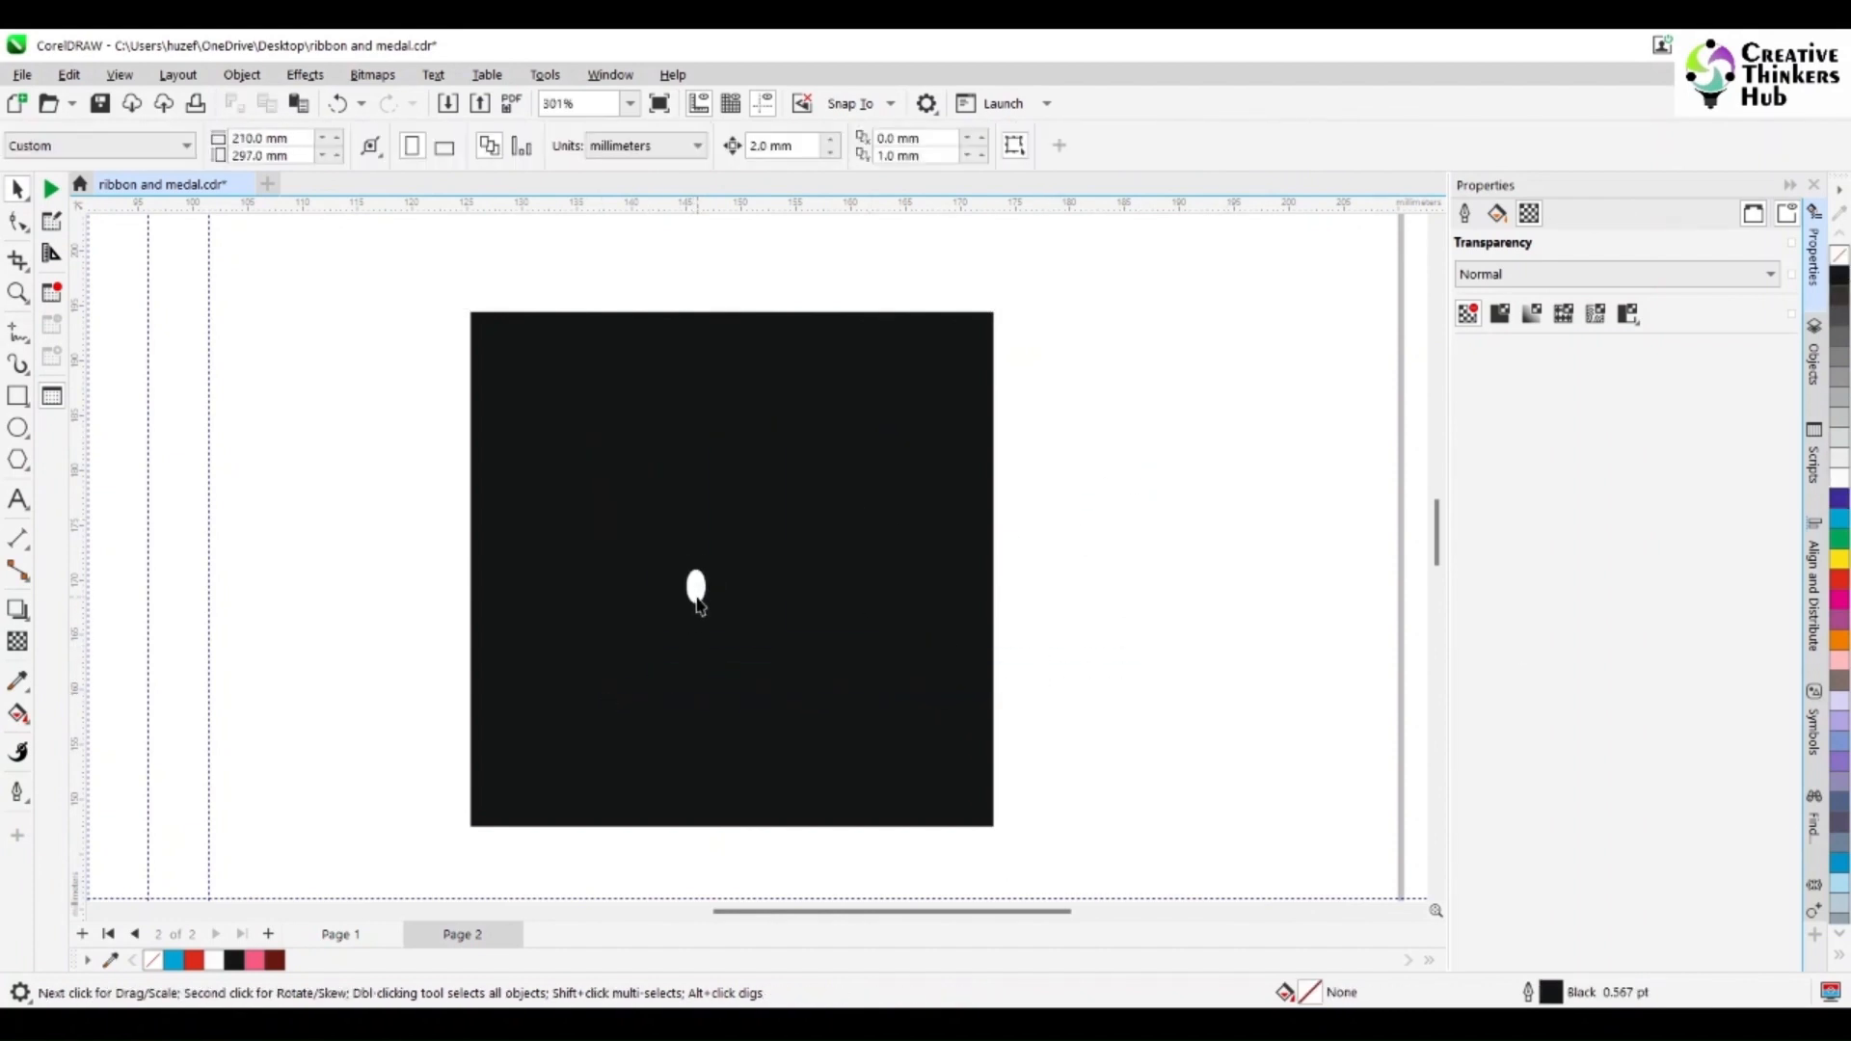
pyautogui.click(698, 599)
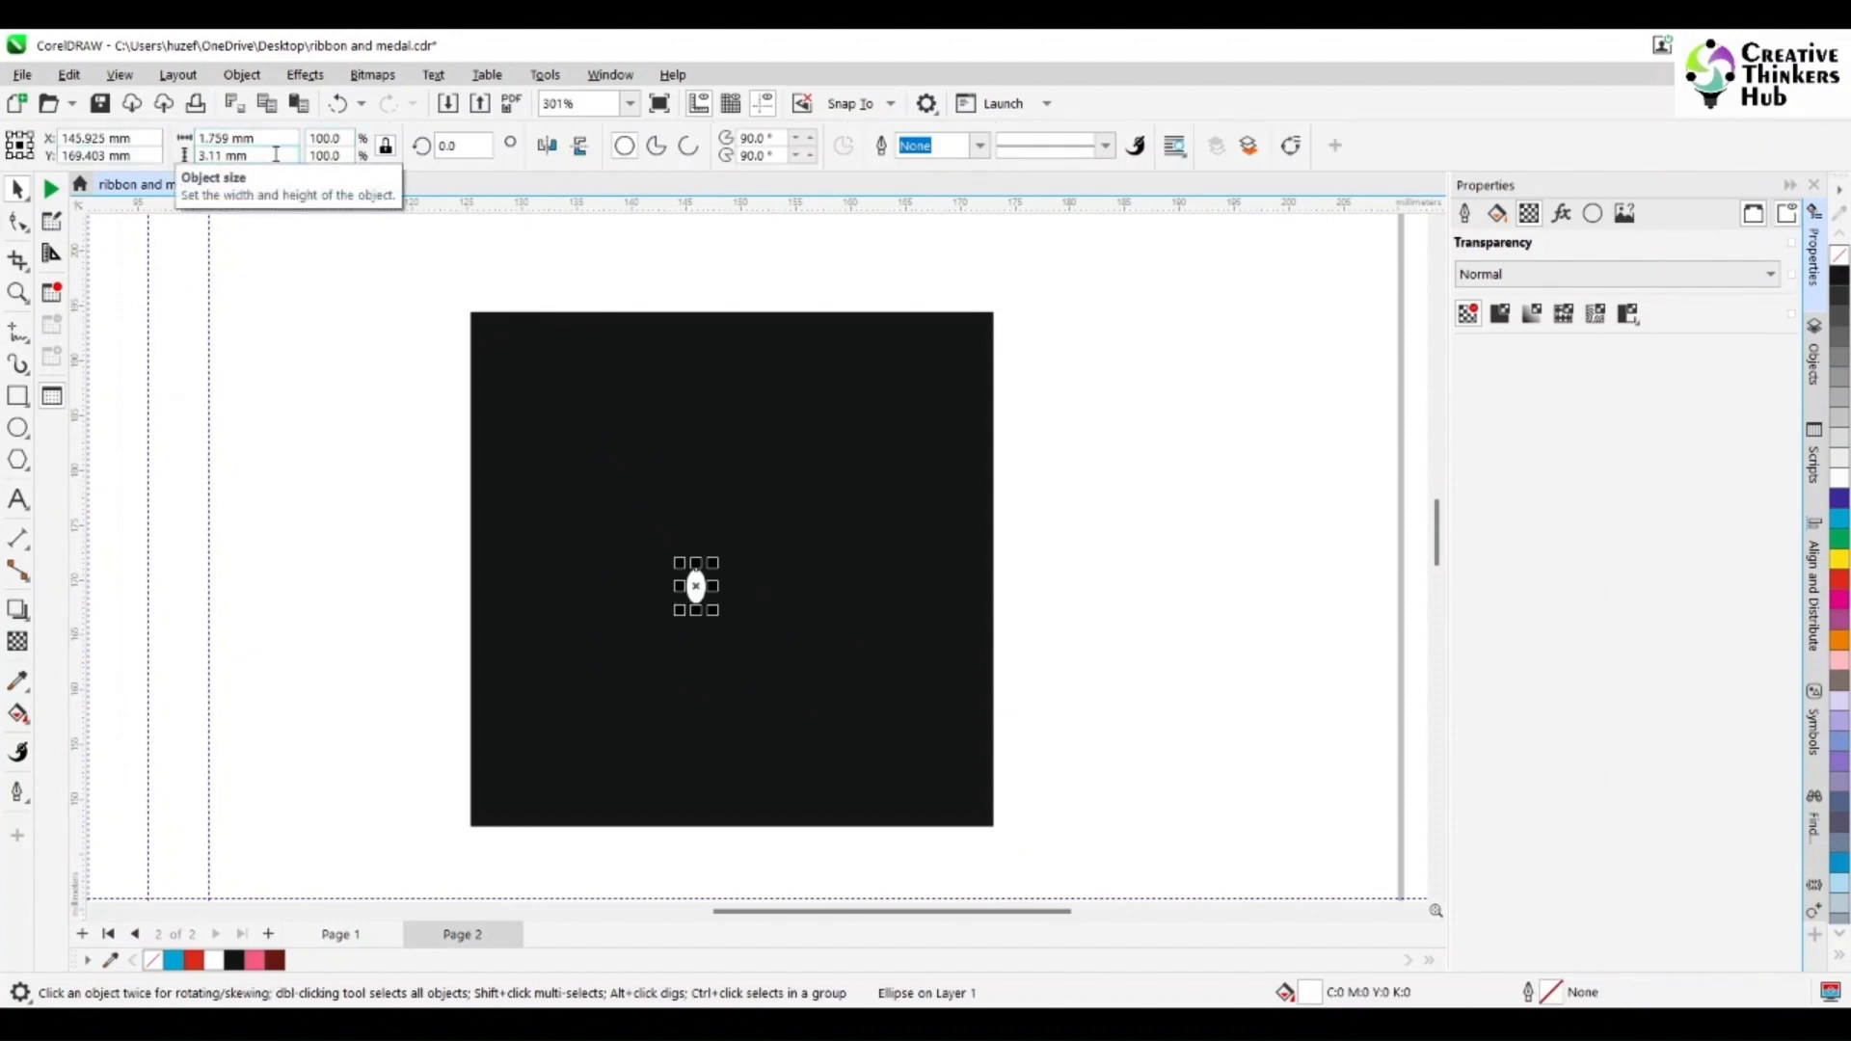
# - Resize the white ellipse to 1 mm wide and 2 mm tall, with the width-height ratio unlocked for the width
pyautogui.moveTo(275, 154); pyautogui.dragTo(192, 156)
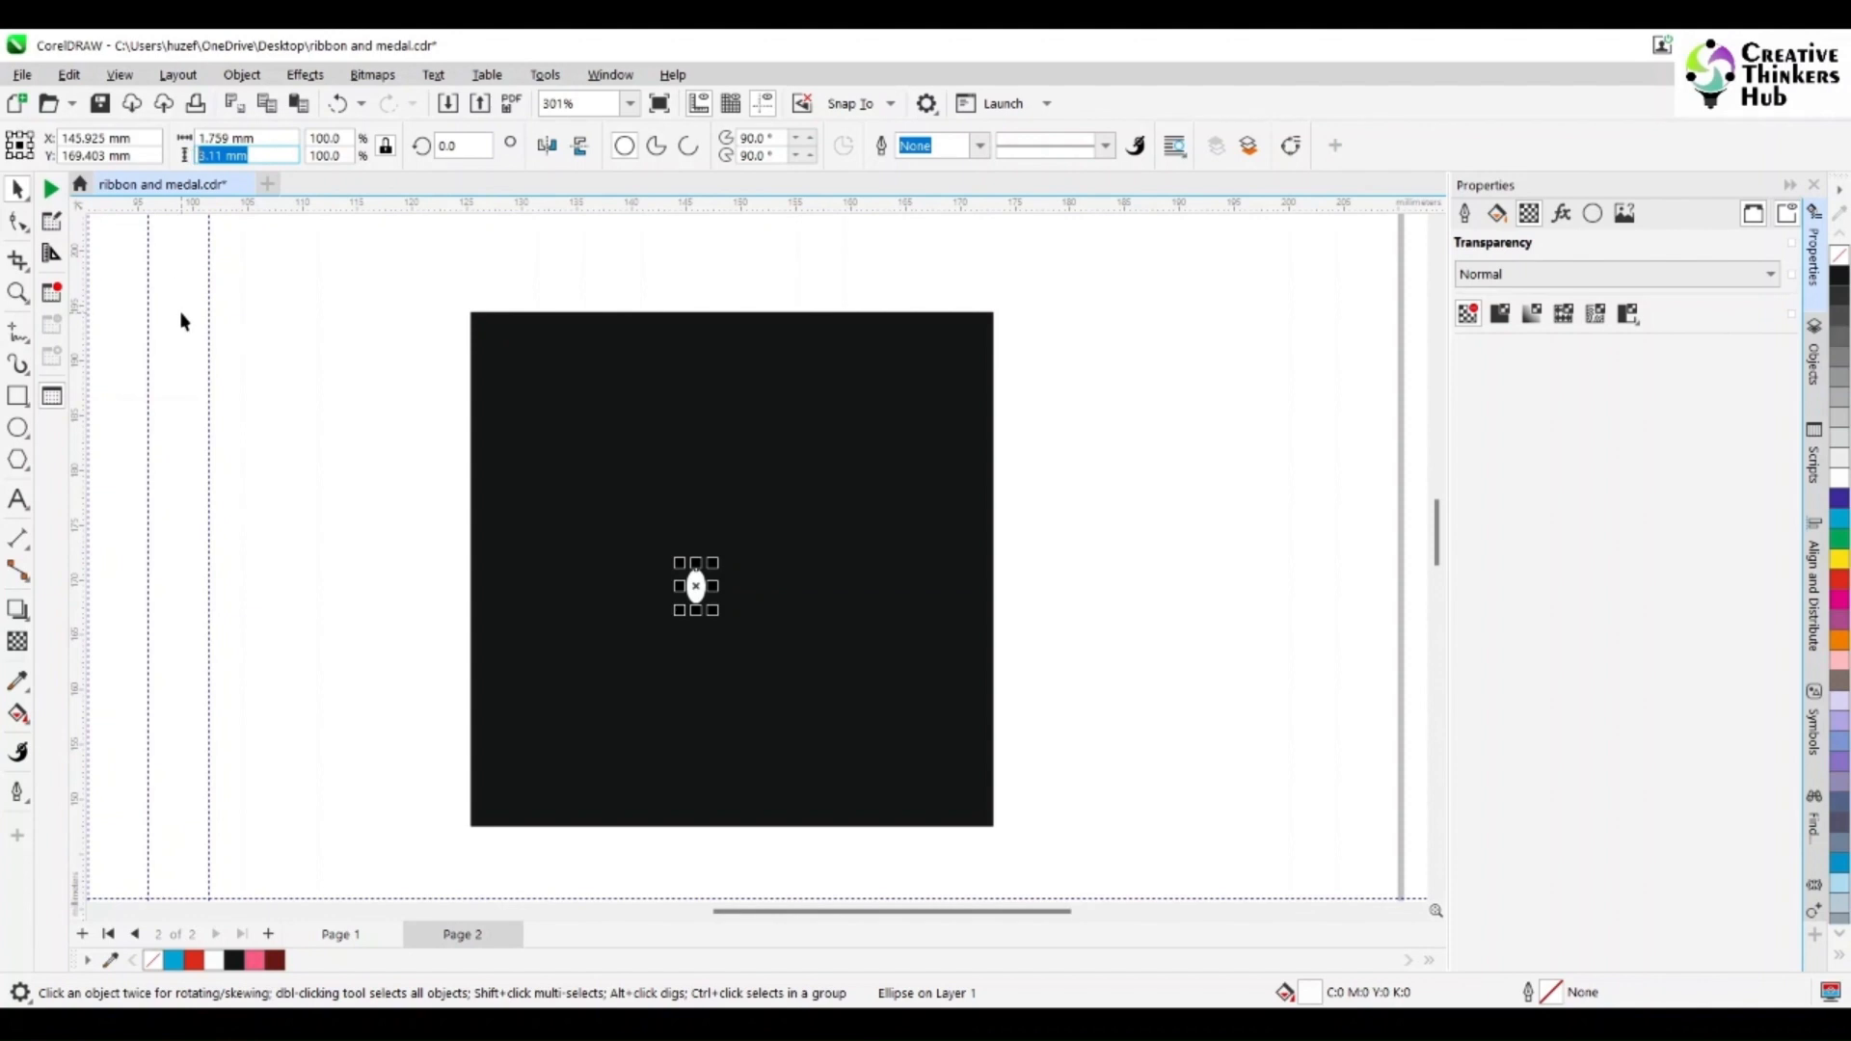
pyautogui.write('2')
pyautogui.press('Return')
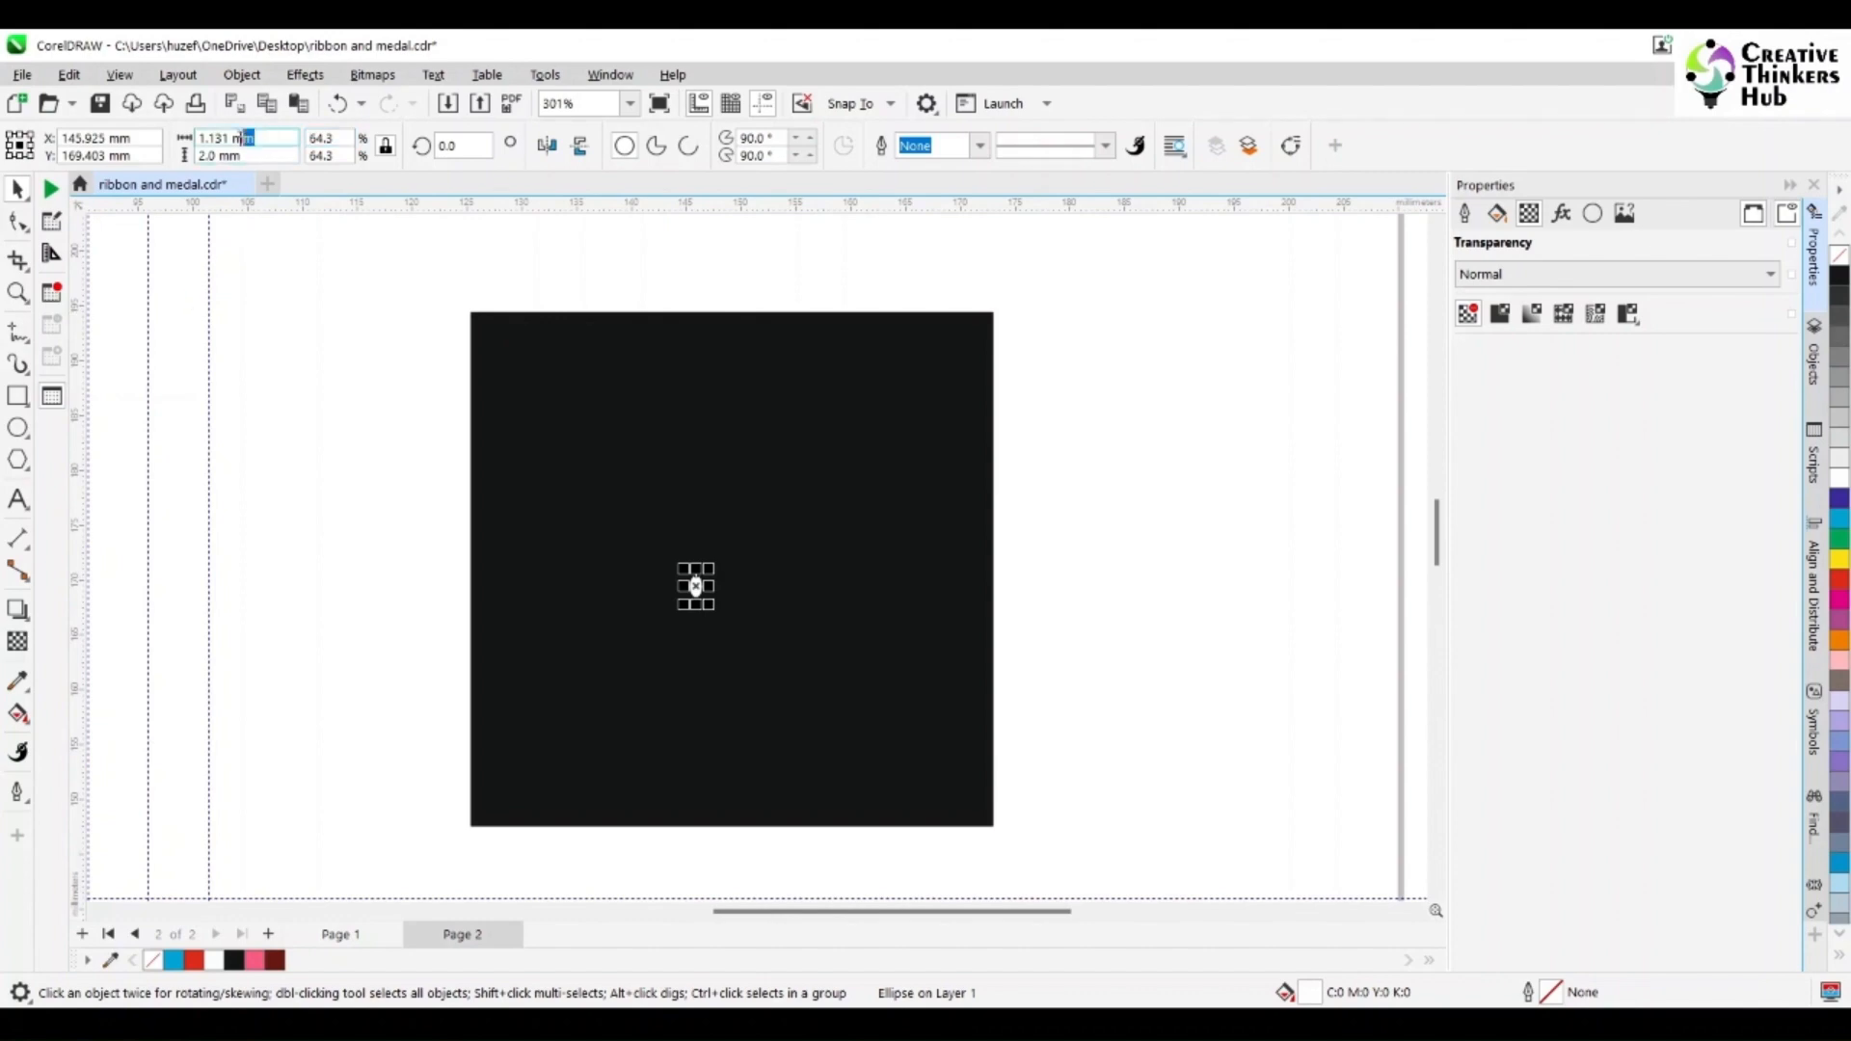
pyautogui.moveTo(266, 138); pyautogui.dragTo(157, 155)
pyautogui.click(385, 146)
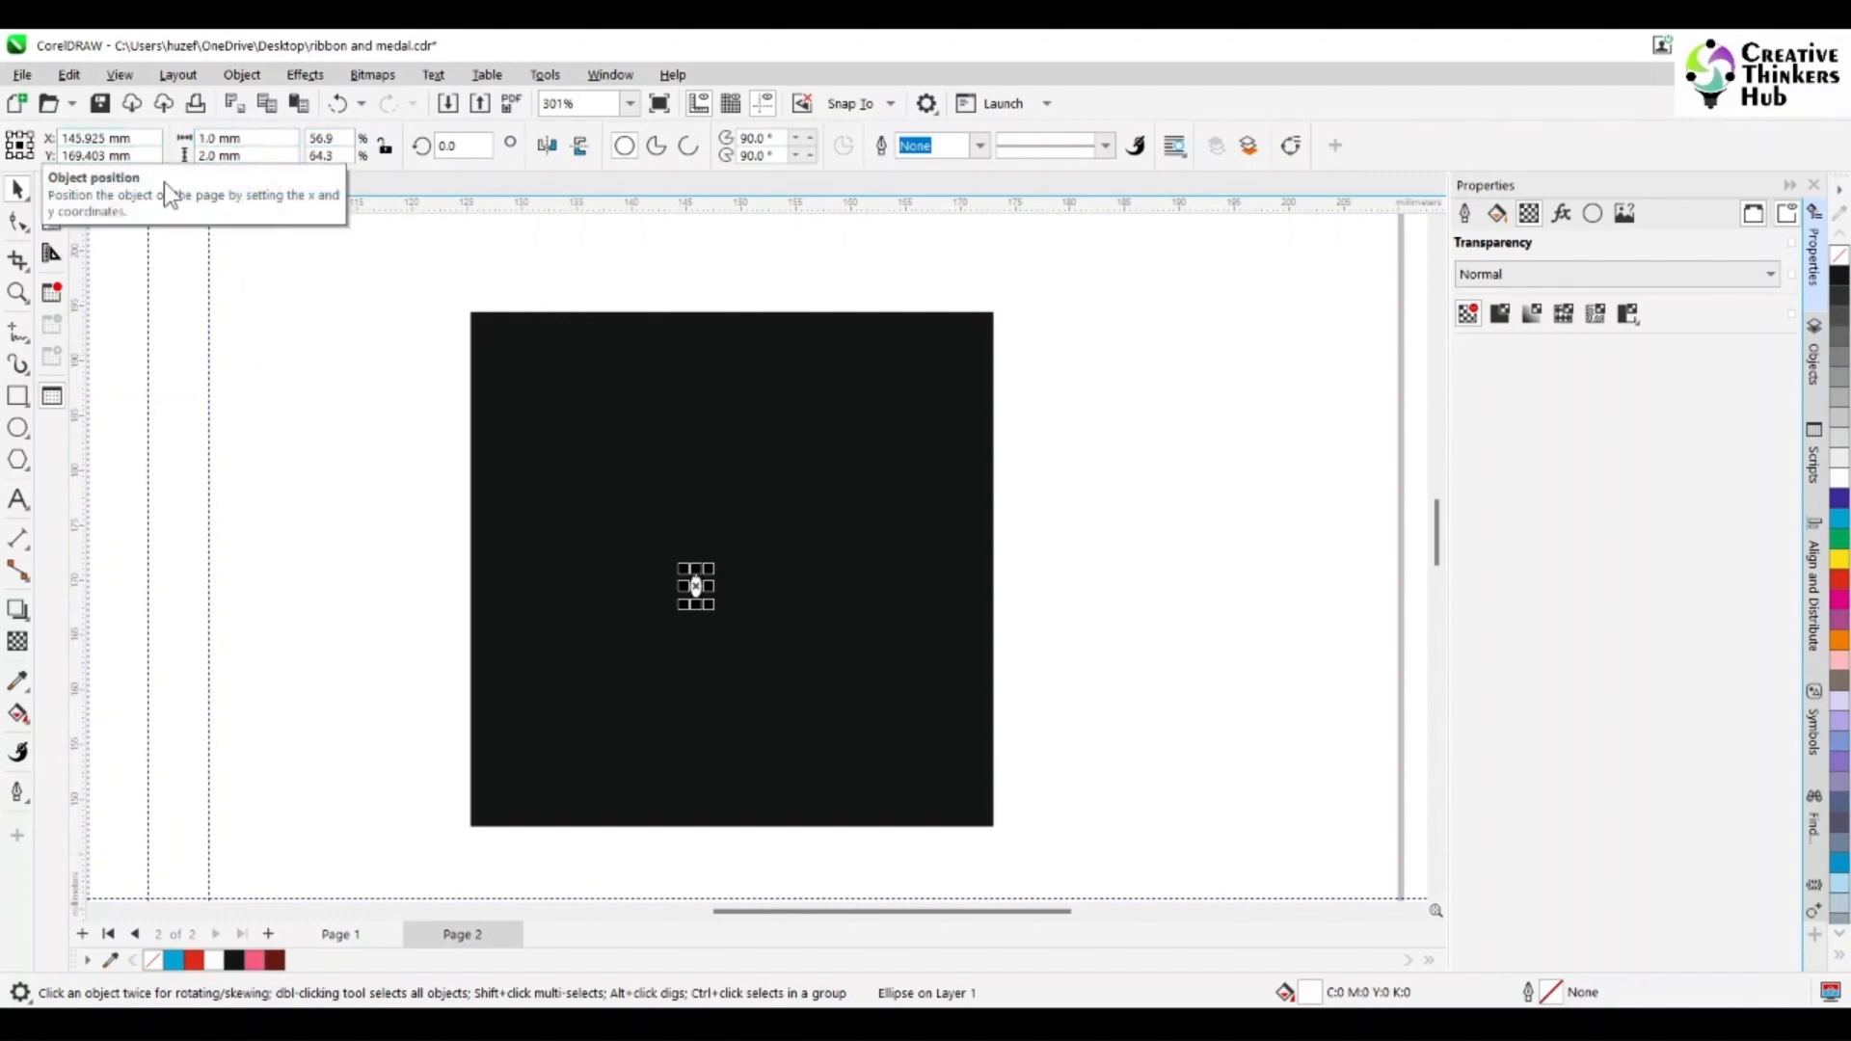
pyautogui.click(354, 487)
# - Move the white ellipse down near the black rectangle's lower edge, to about X 146.9 mm, Y 150.8 mm
pyautogui.click(16, 291)
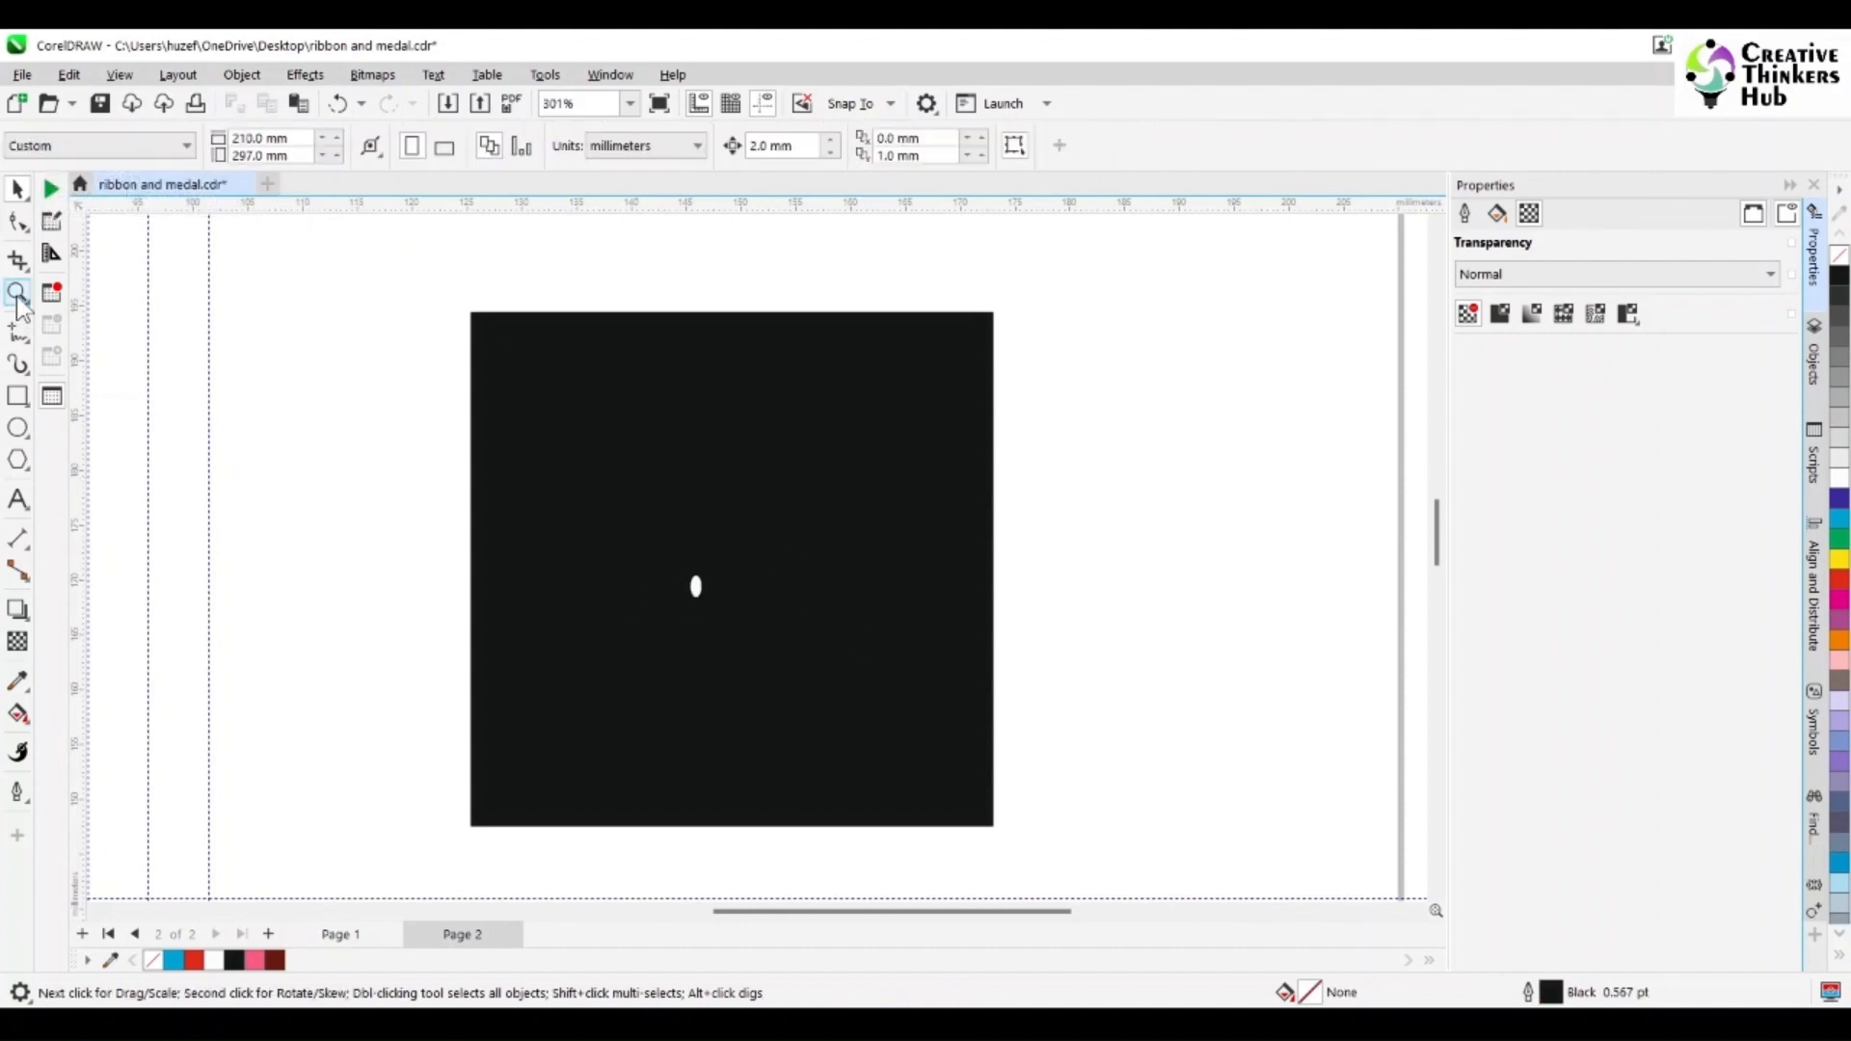
pyautogui.moveTo(430, 304); pyautogui.dragTo(1022, 821)
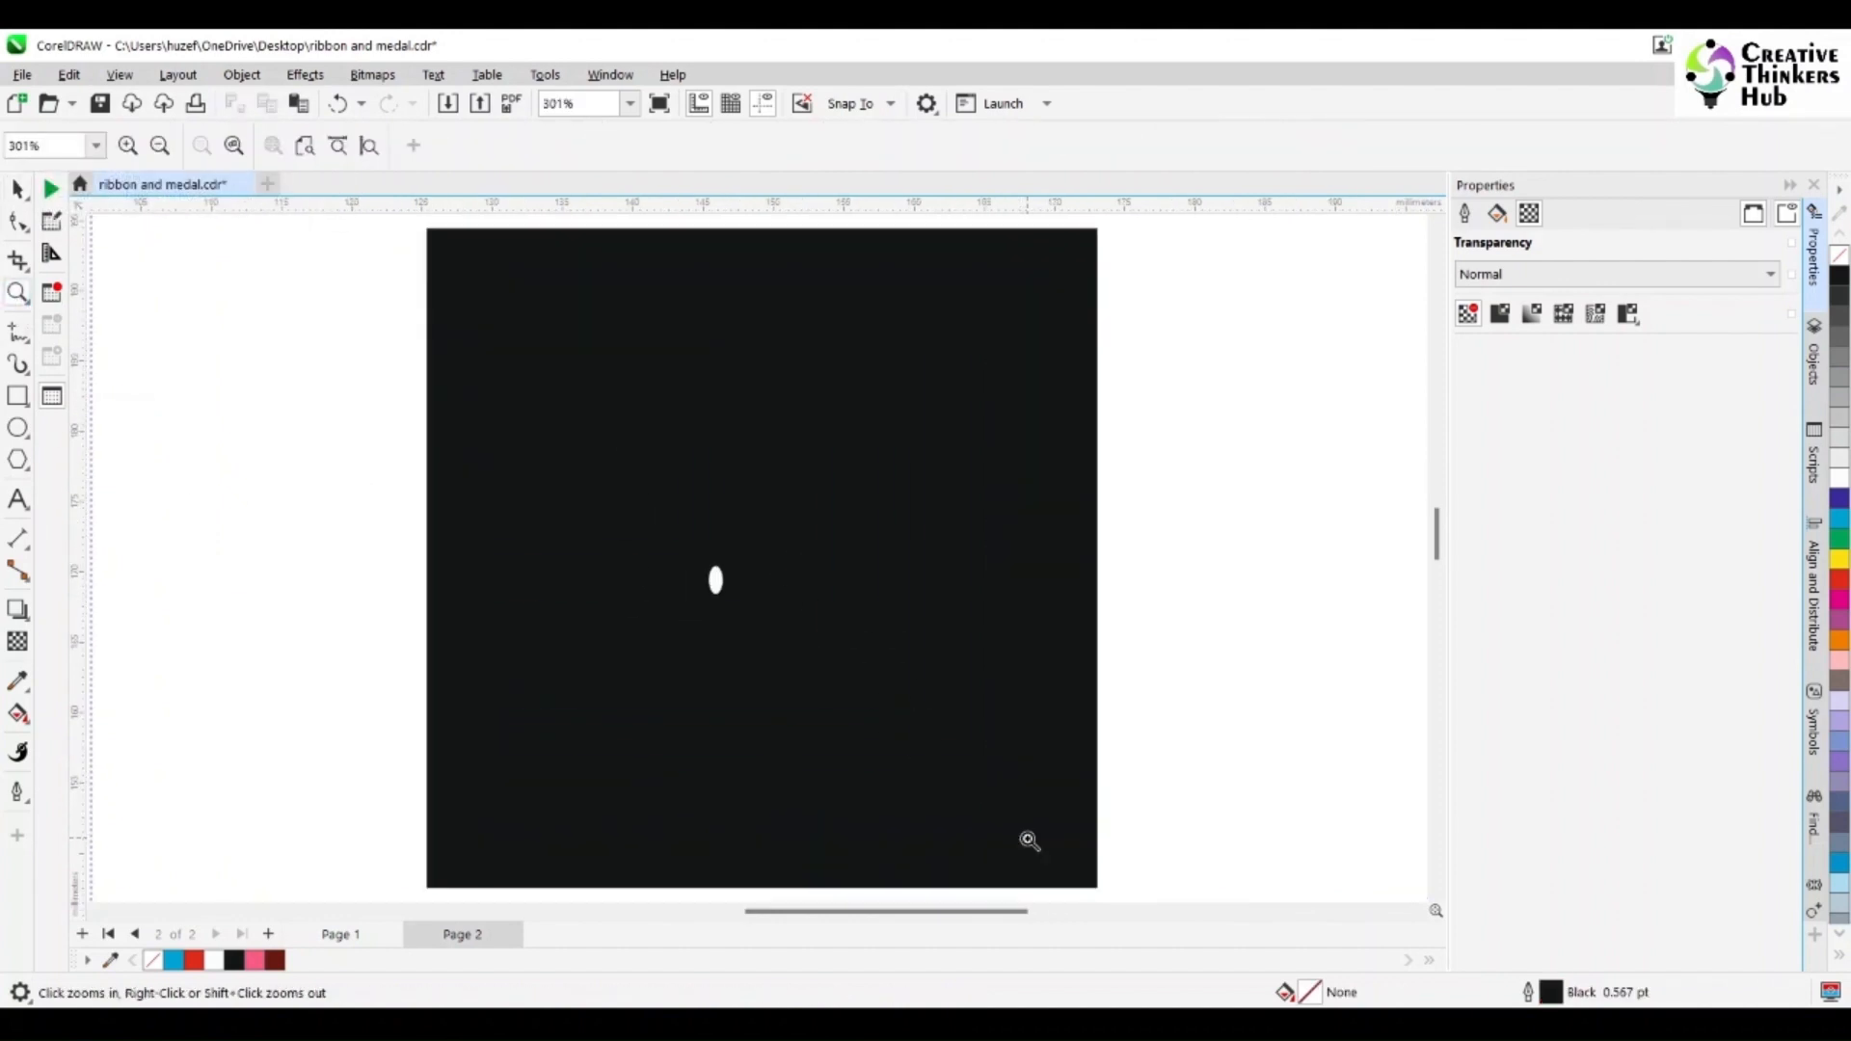
pyautogui.click(16, 188)
pyautogui.click(715, 580)
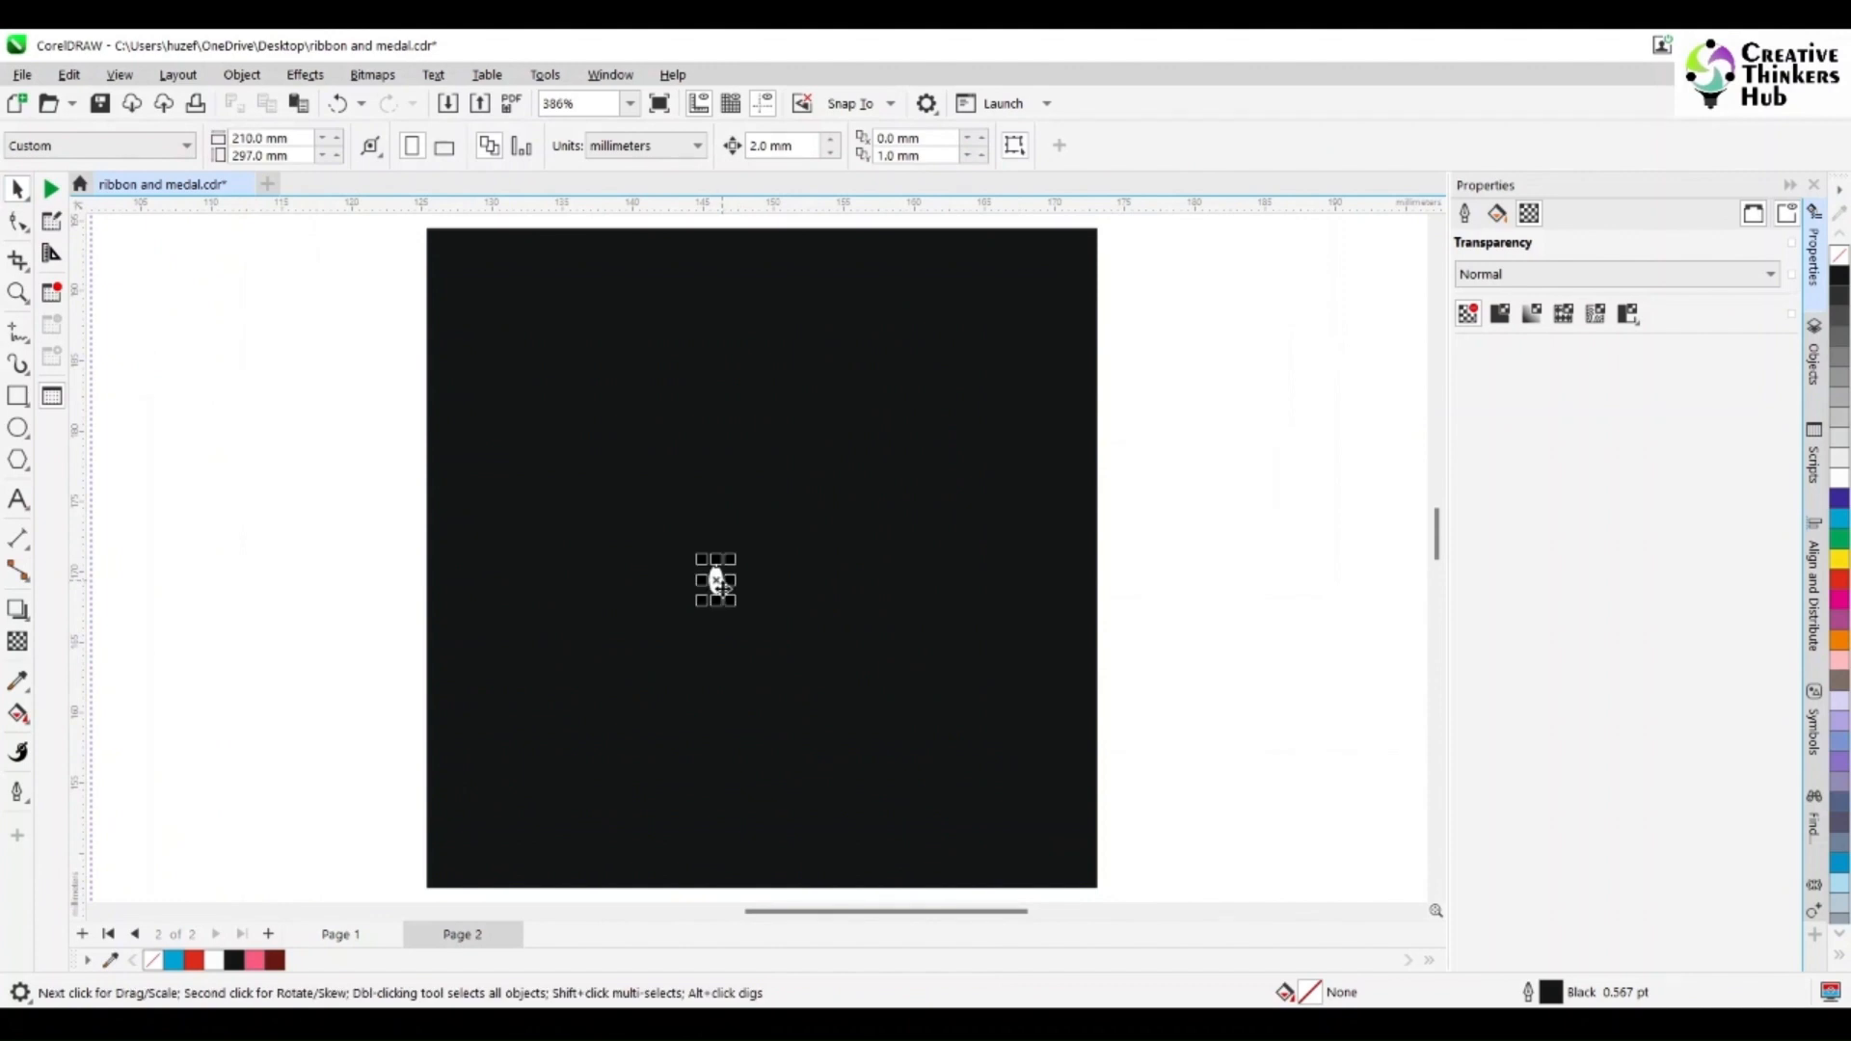
pyautogui.moveTo(716, 581); pyautogui.dragTo(736, 846)
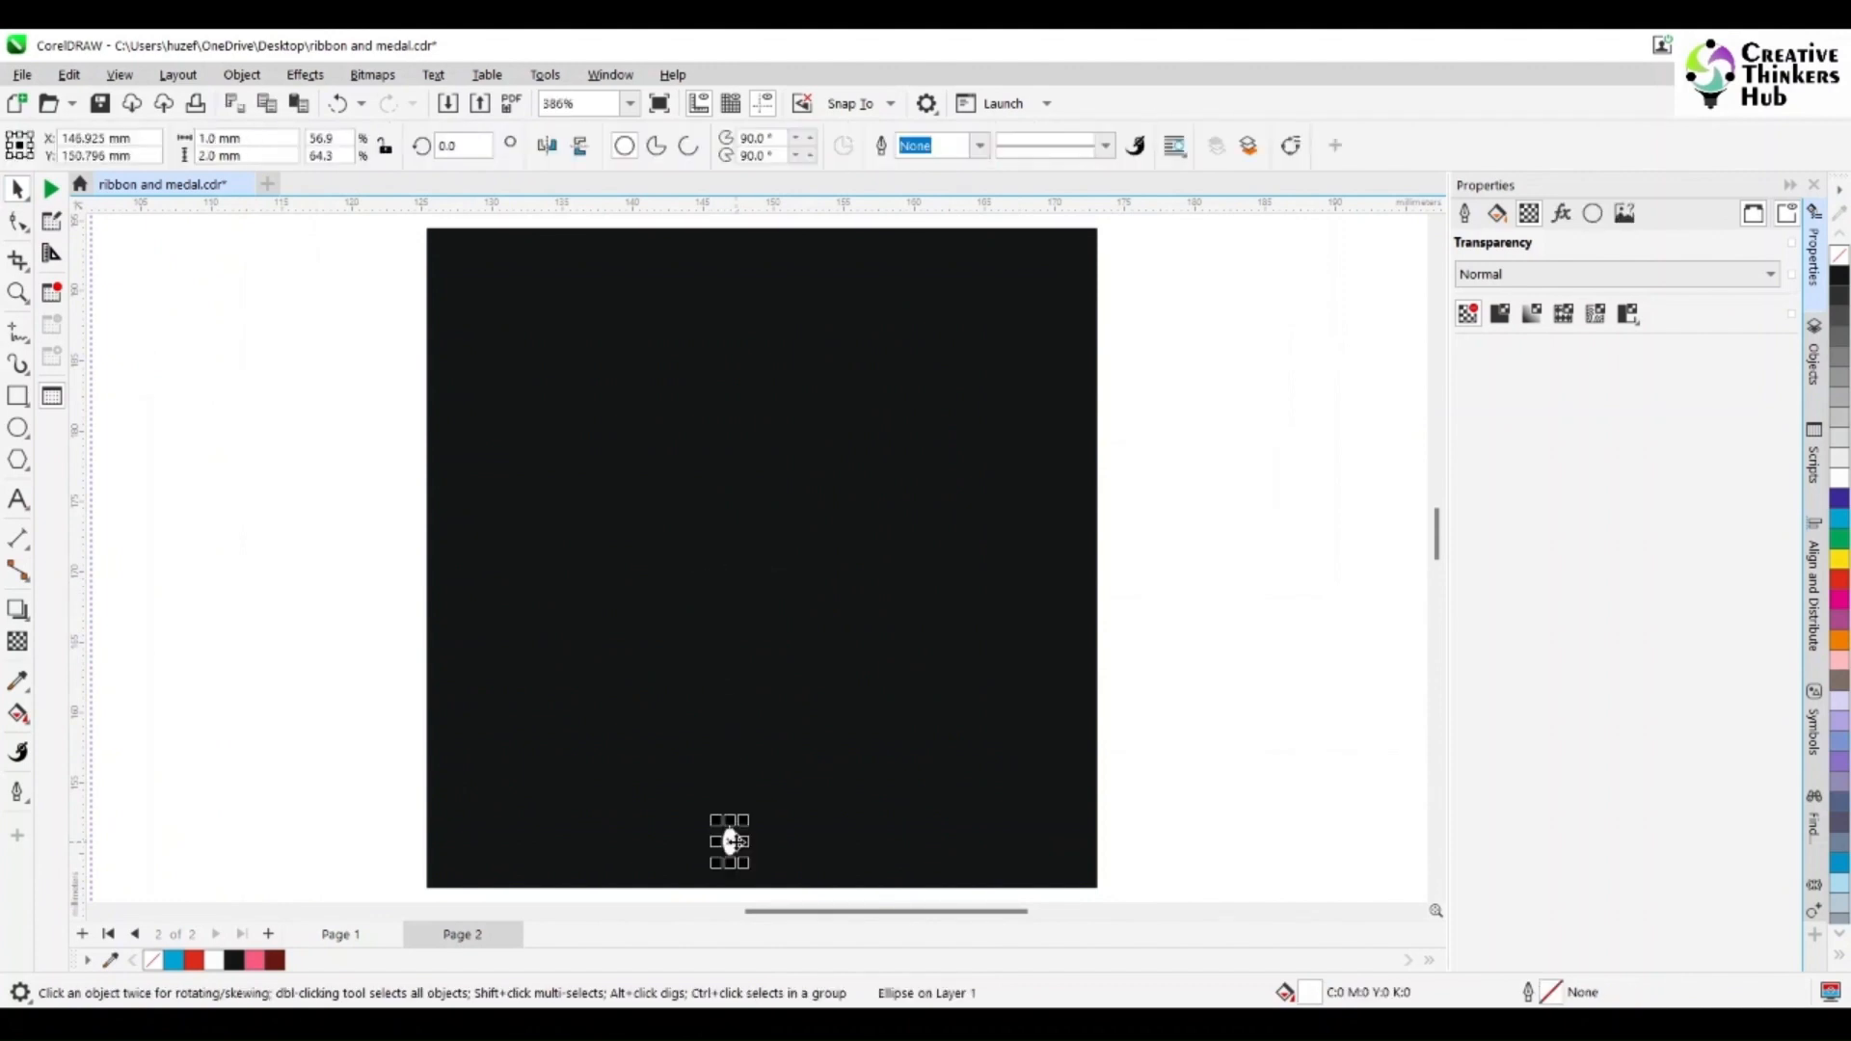
# - Scale the white ellipse proportionally to a height of 3 mm with the ratio locked
pyautogui.click(278, 151)
pyautogui.write('3')
pyautogui.press('Return')
pyautogui.click(799, 898)
pyautogui.click(731, 858)
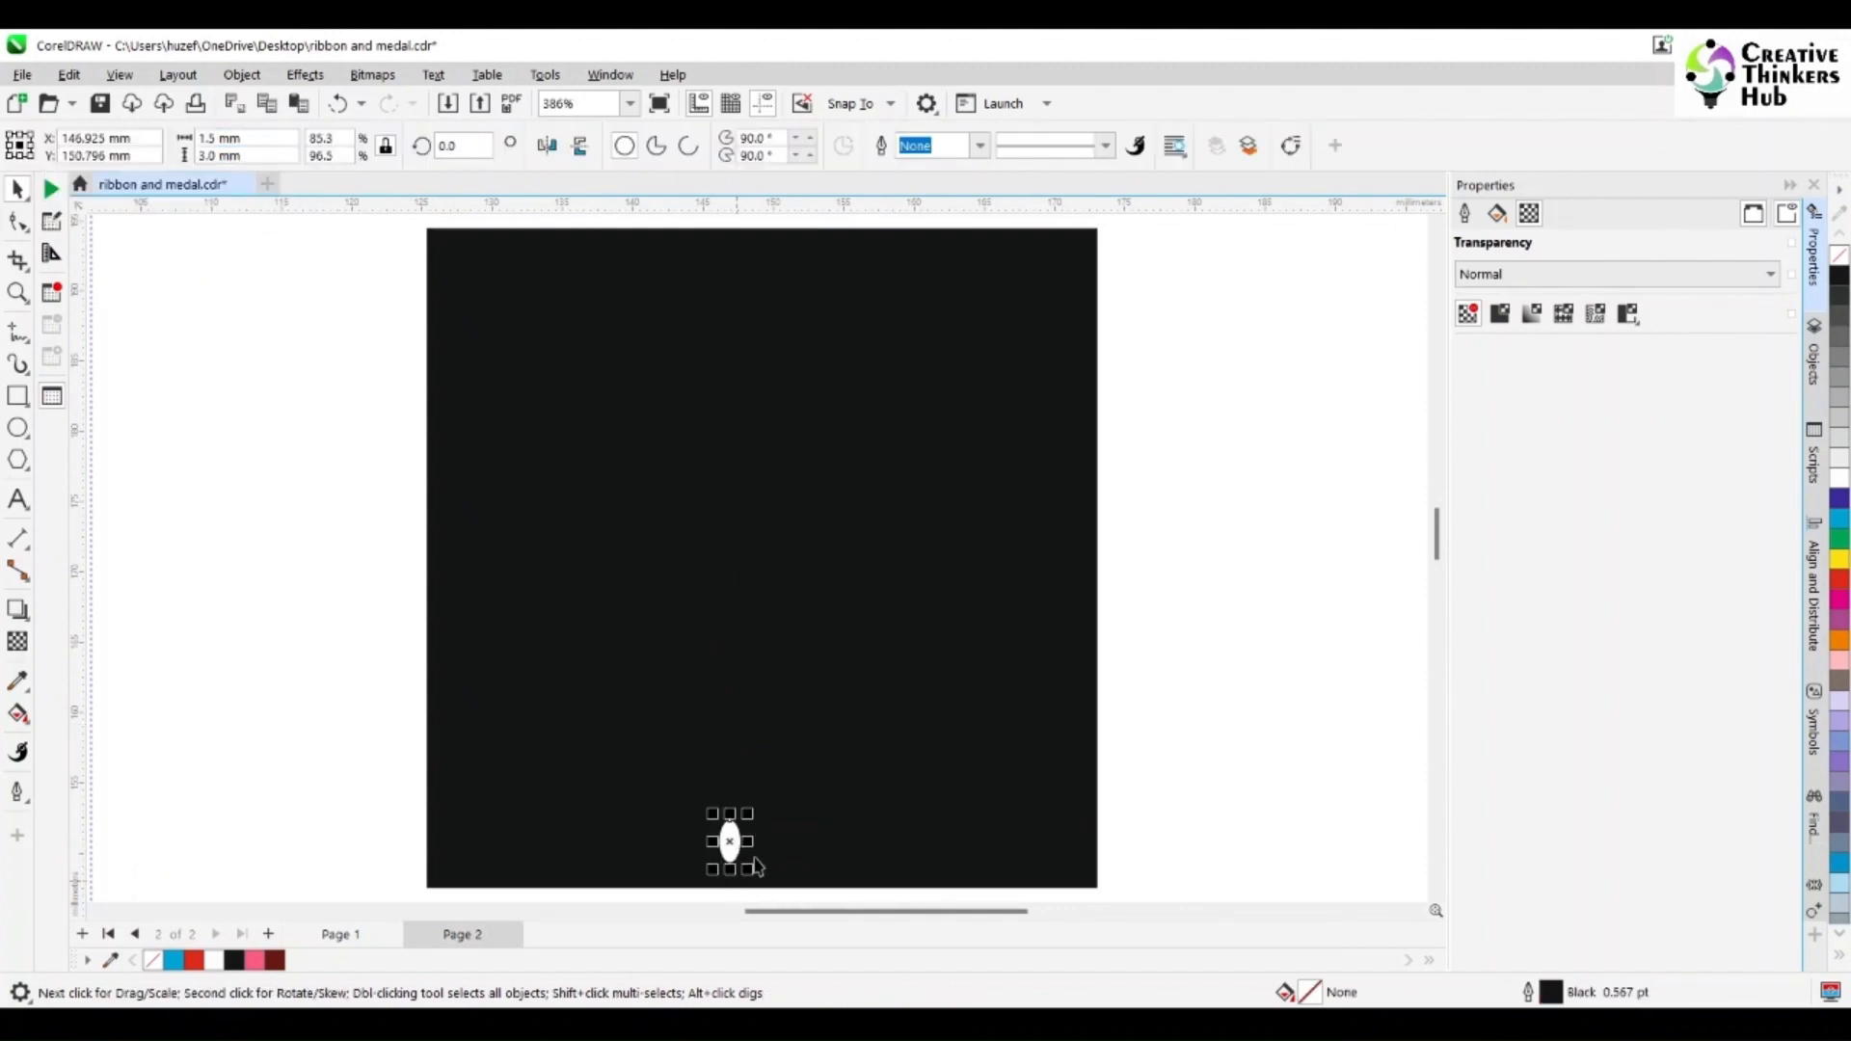
# - With nothing selected, set the document's duplicate distance to 0 mm horizontally and 2.75 mm vertically
pyautogui.click(1145, 705)
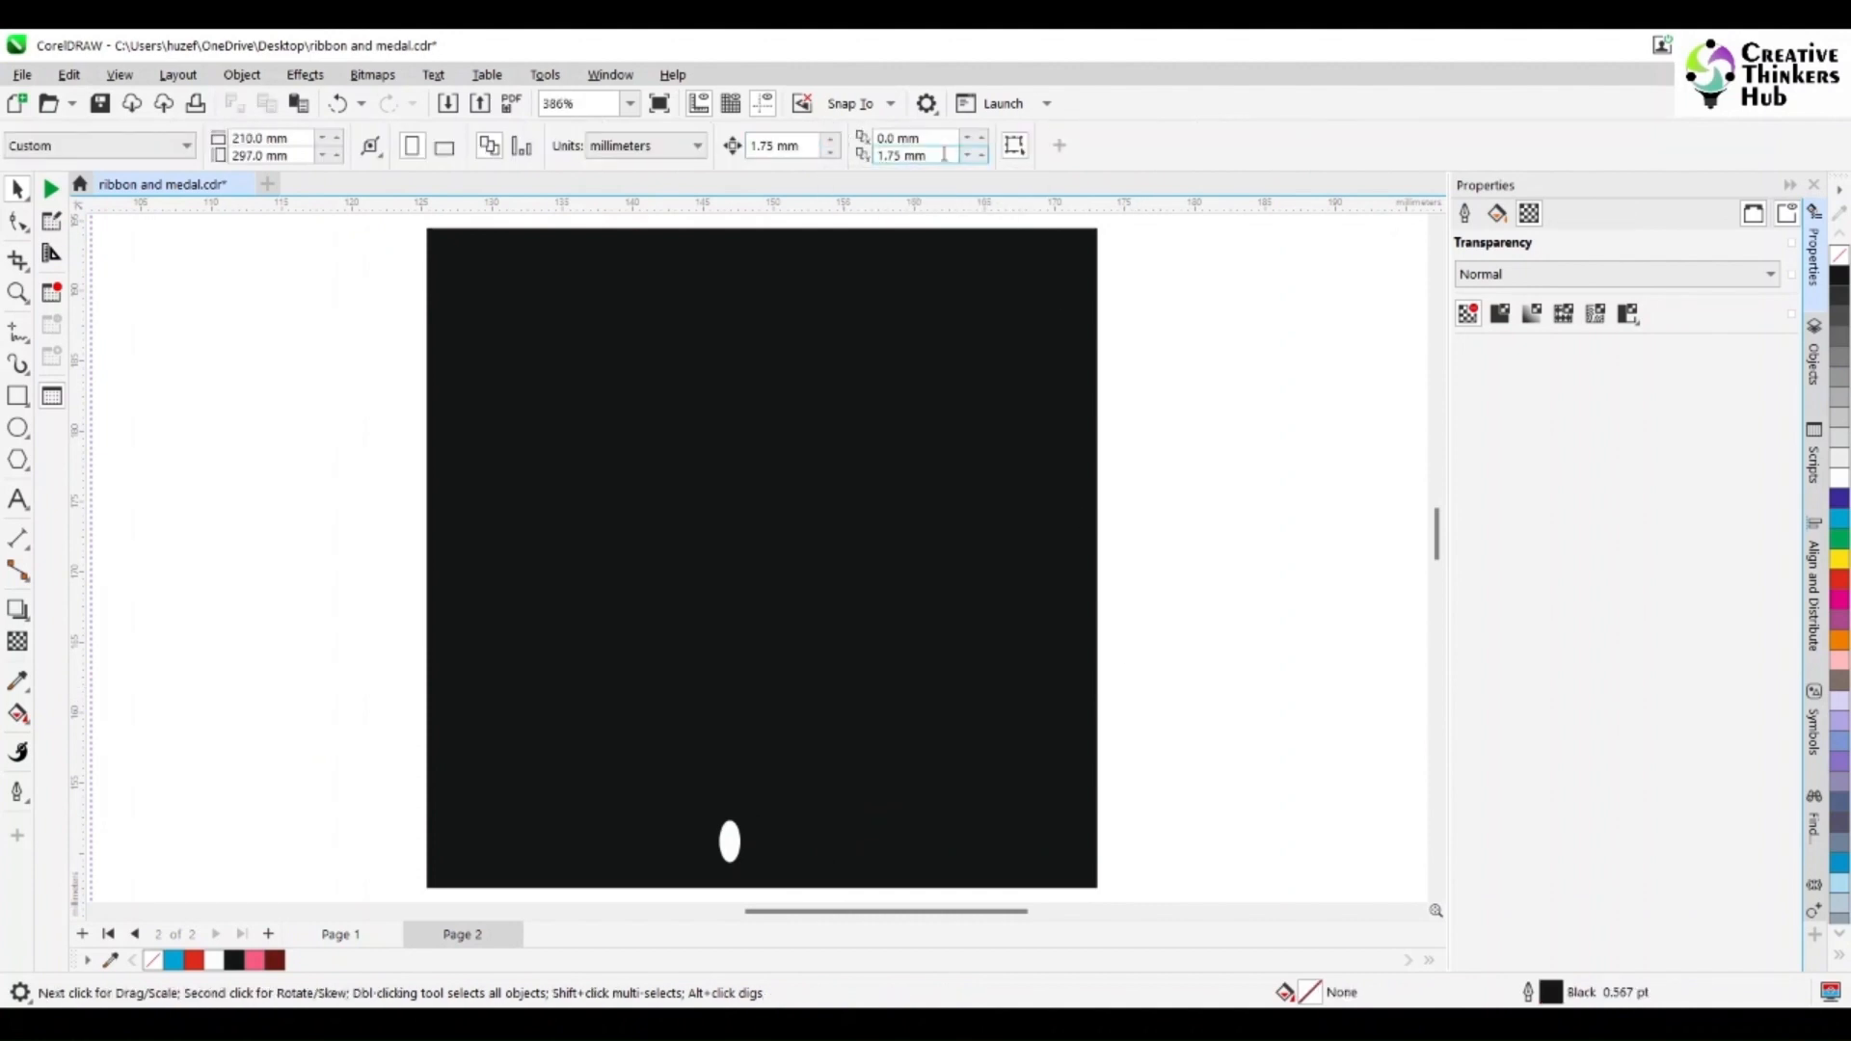
pyautogui.press('Tab')
pyautogui.write('2')
pyautogui.press('Return')
# - Duplicate the white ellipse upward, scale the copy proportionally to 2.9 mm tall and give it a uniform transparency of 5
pyautogui.click(729, 862)
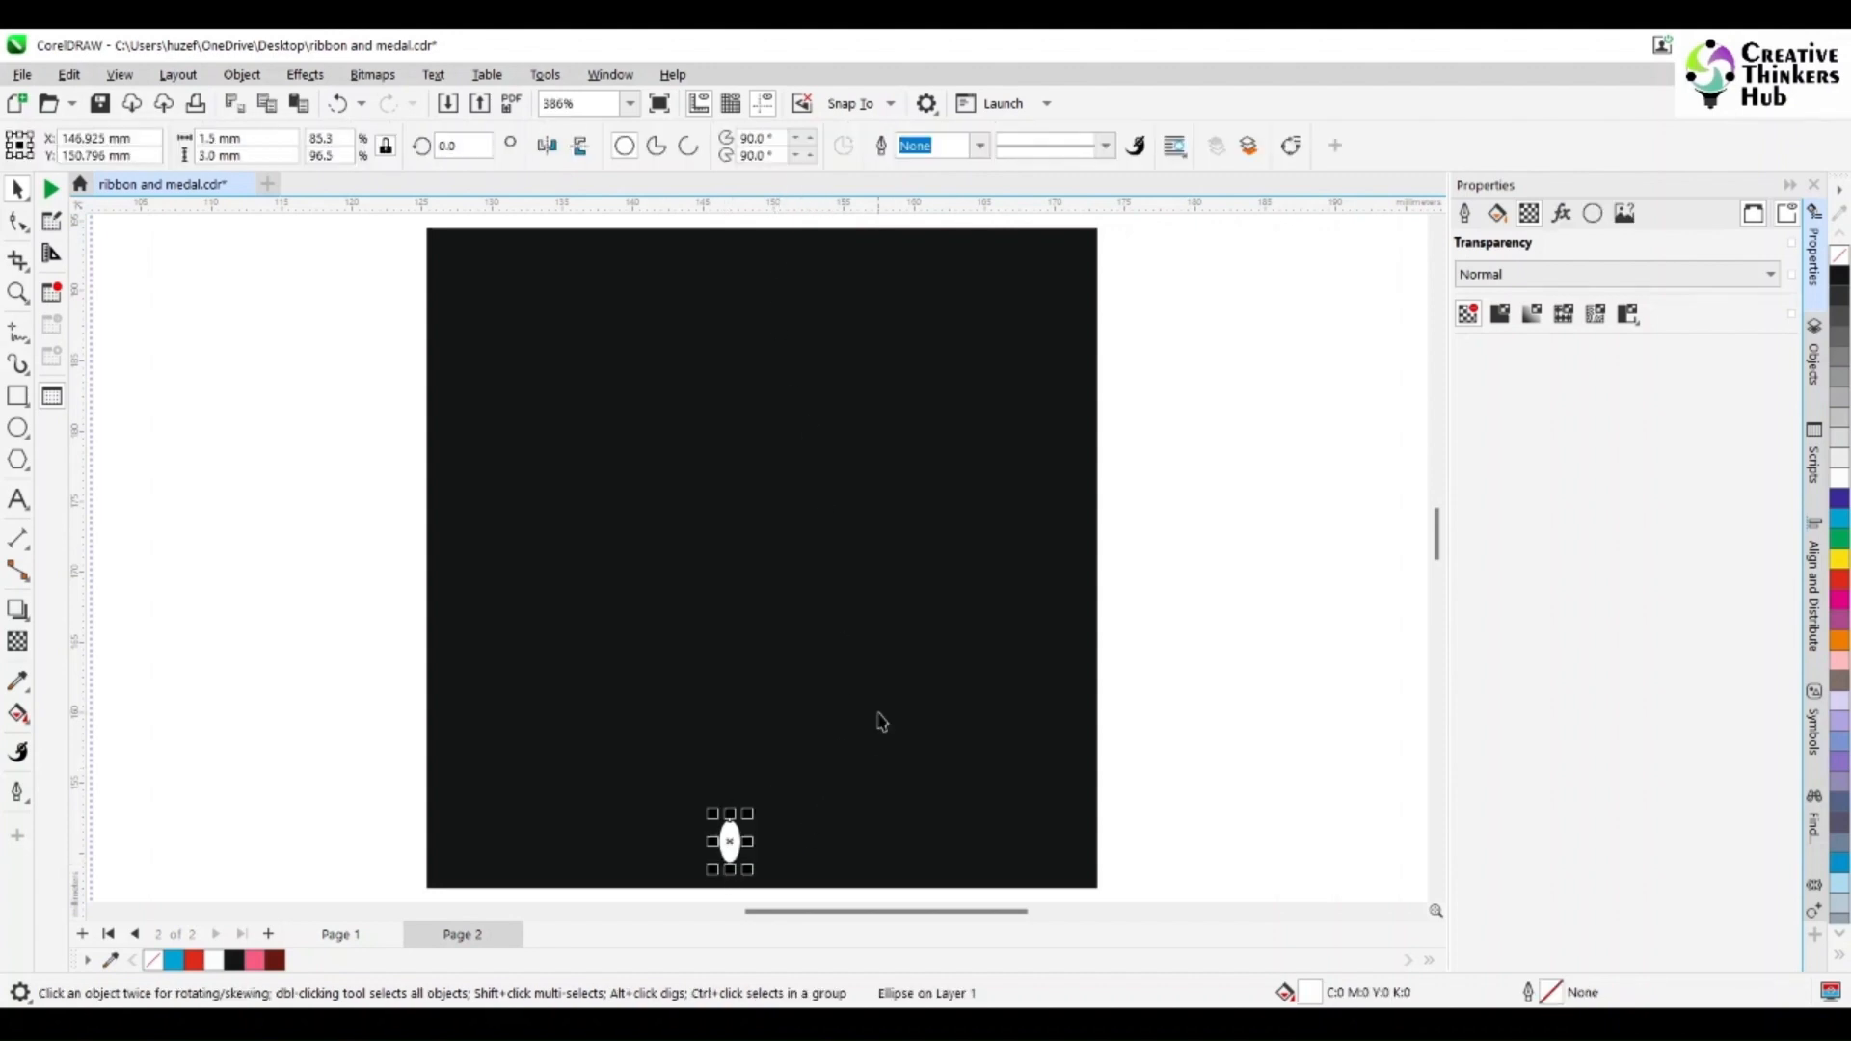
pyautogui.hotkey('ctrl', 'd')
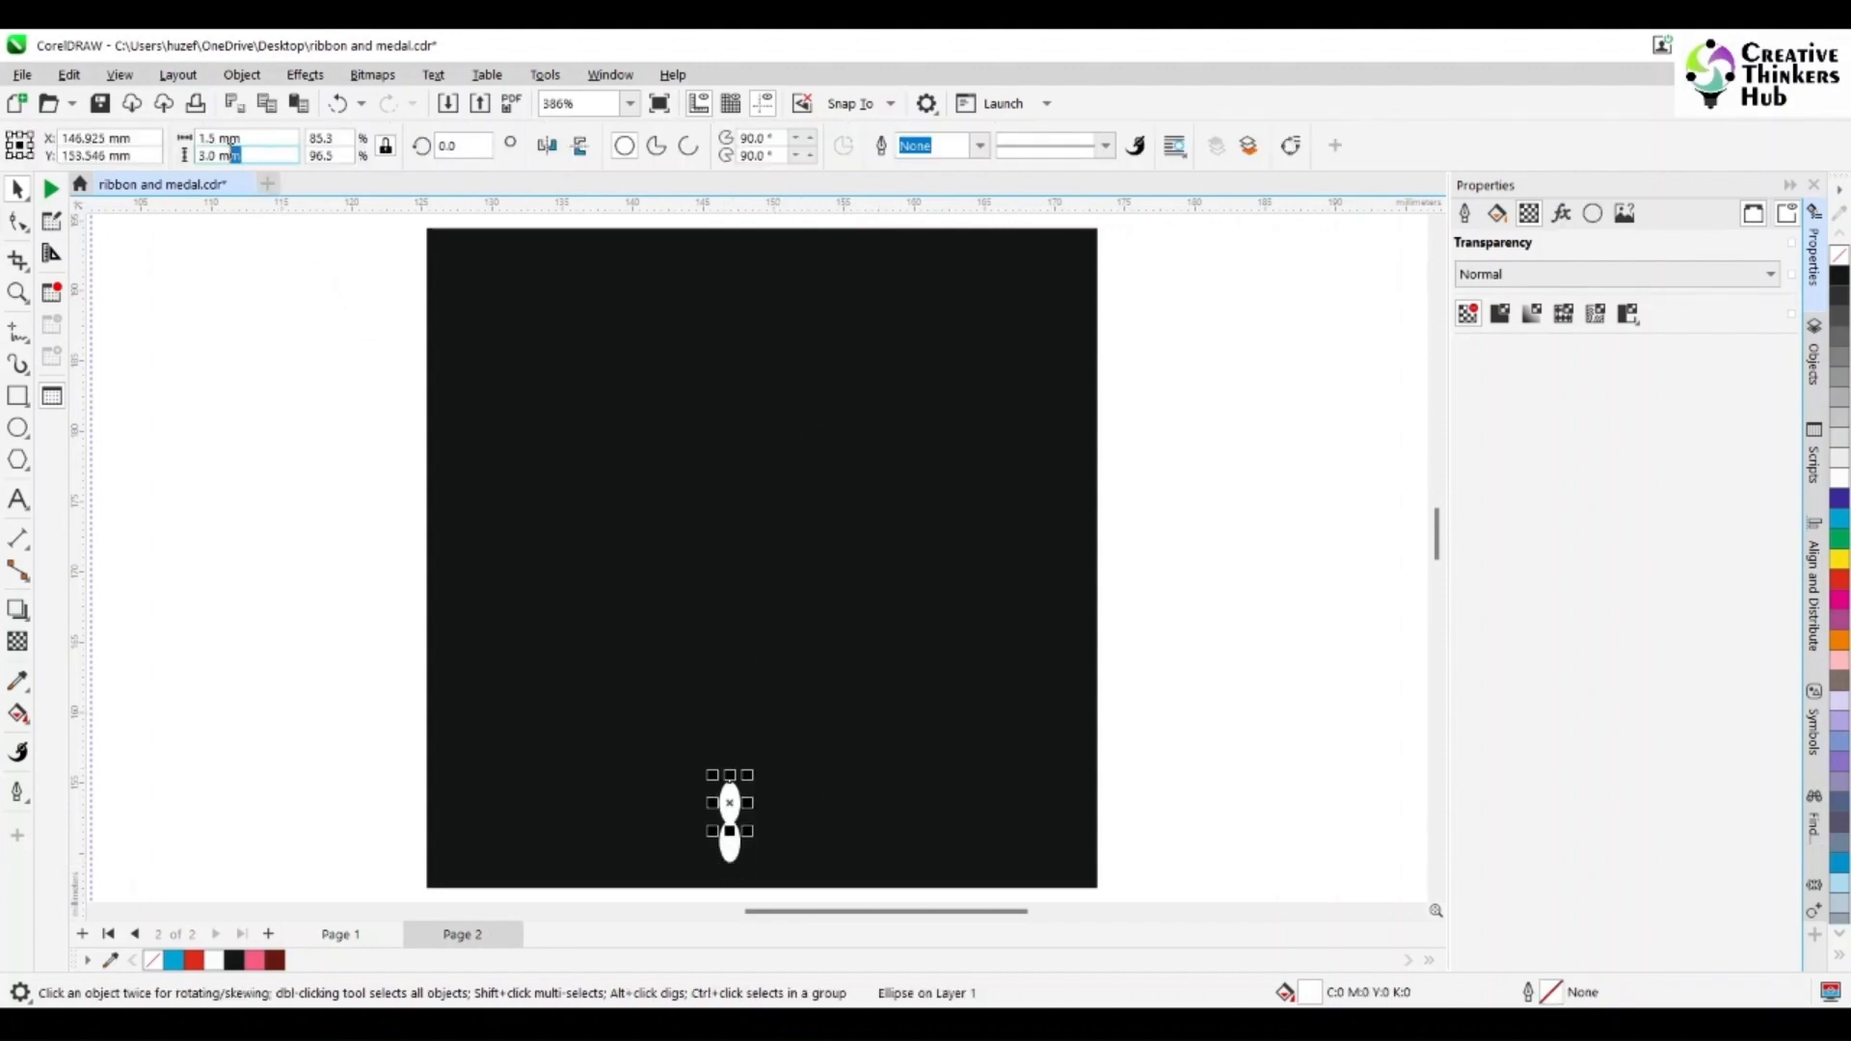
pyautogui.moveTo(234, 155); pyautogui.dragTo(198, 154)
pyautogui.write('2.9')
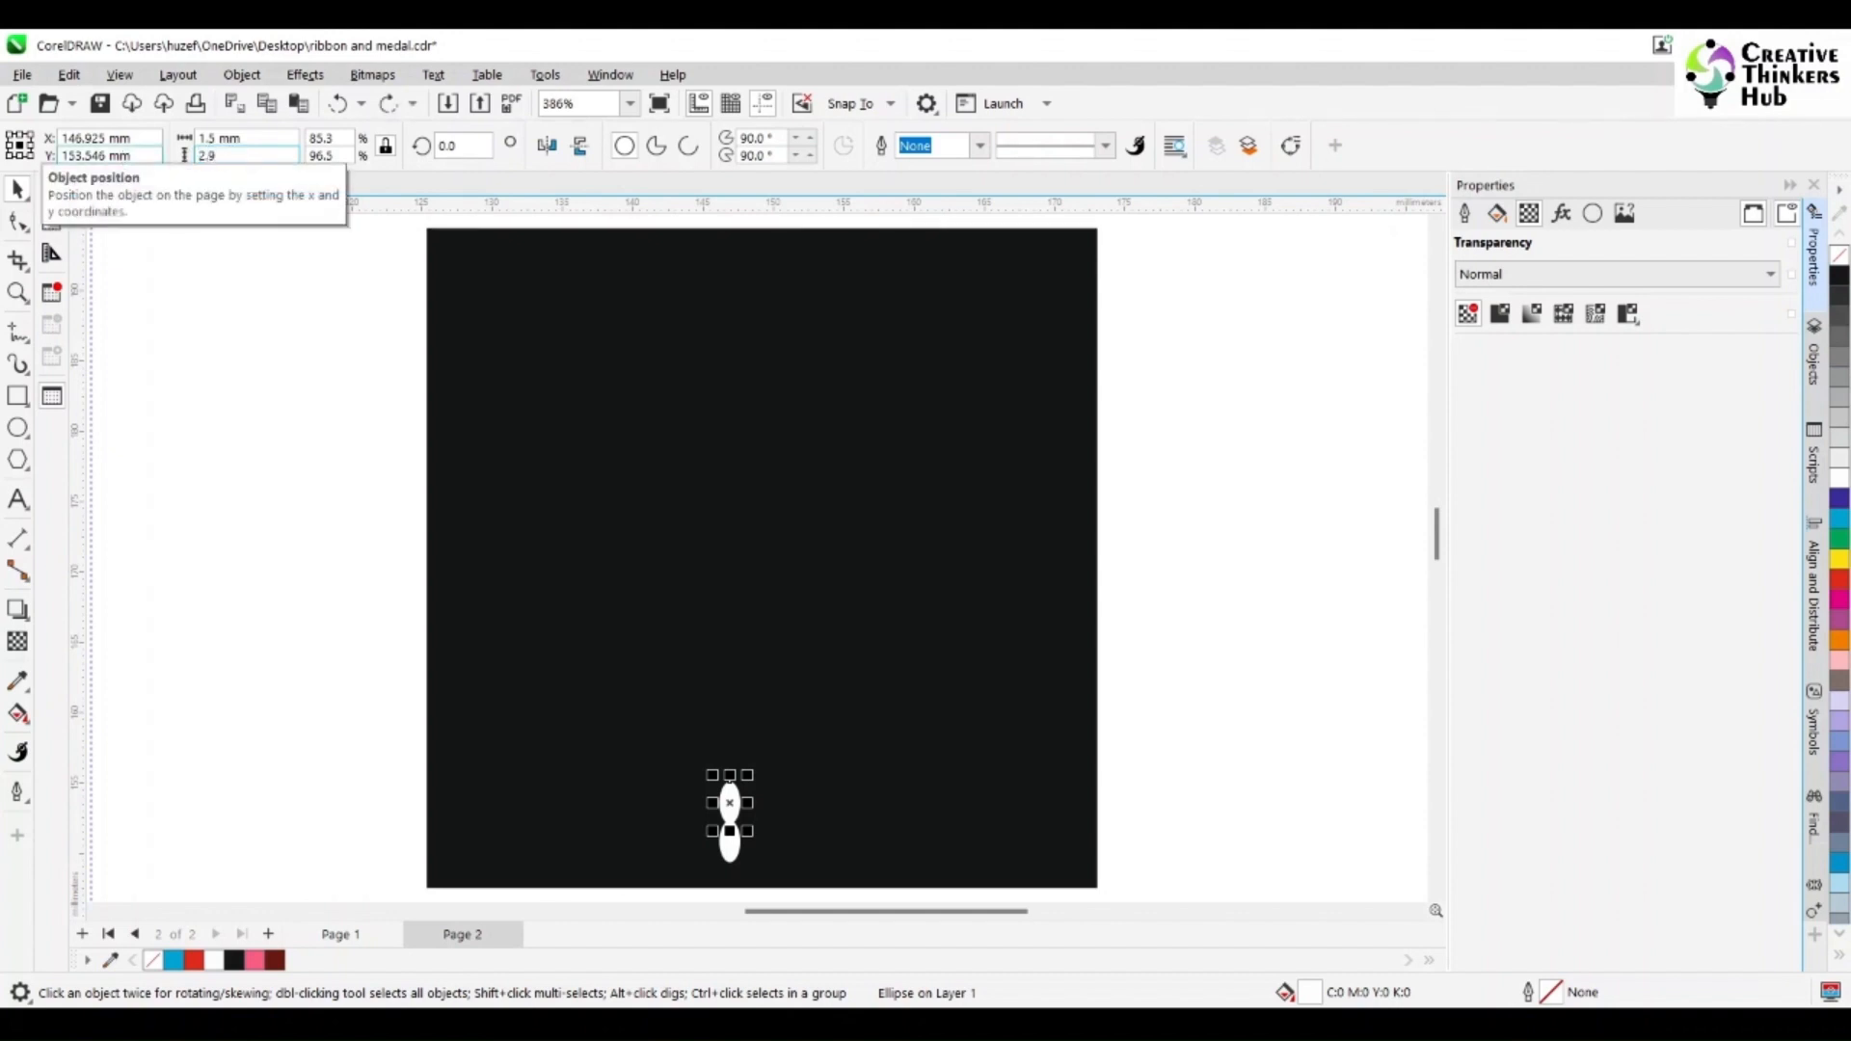
pyautogui.press('Return')
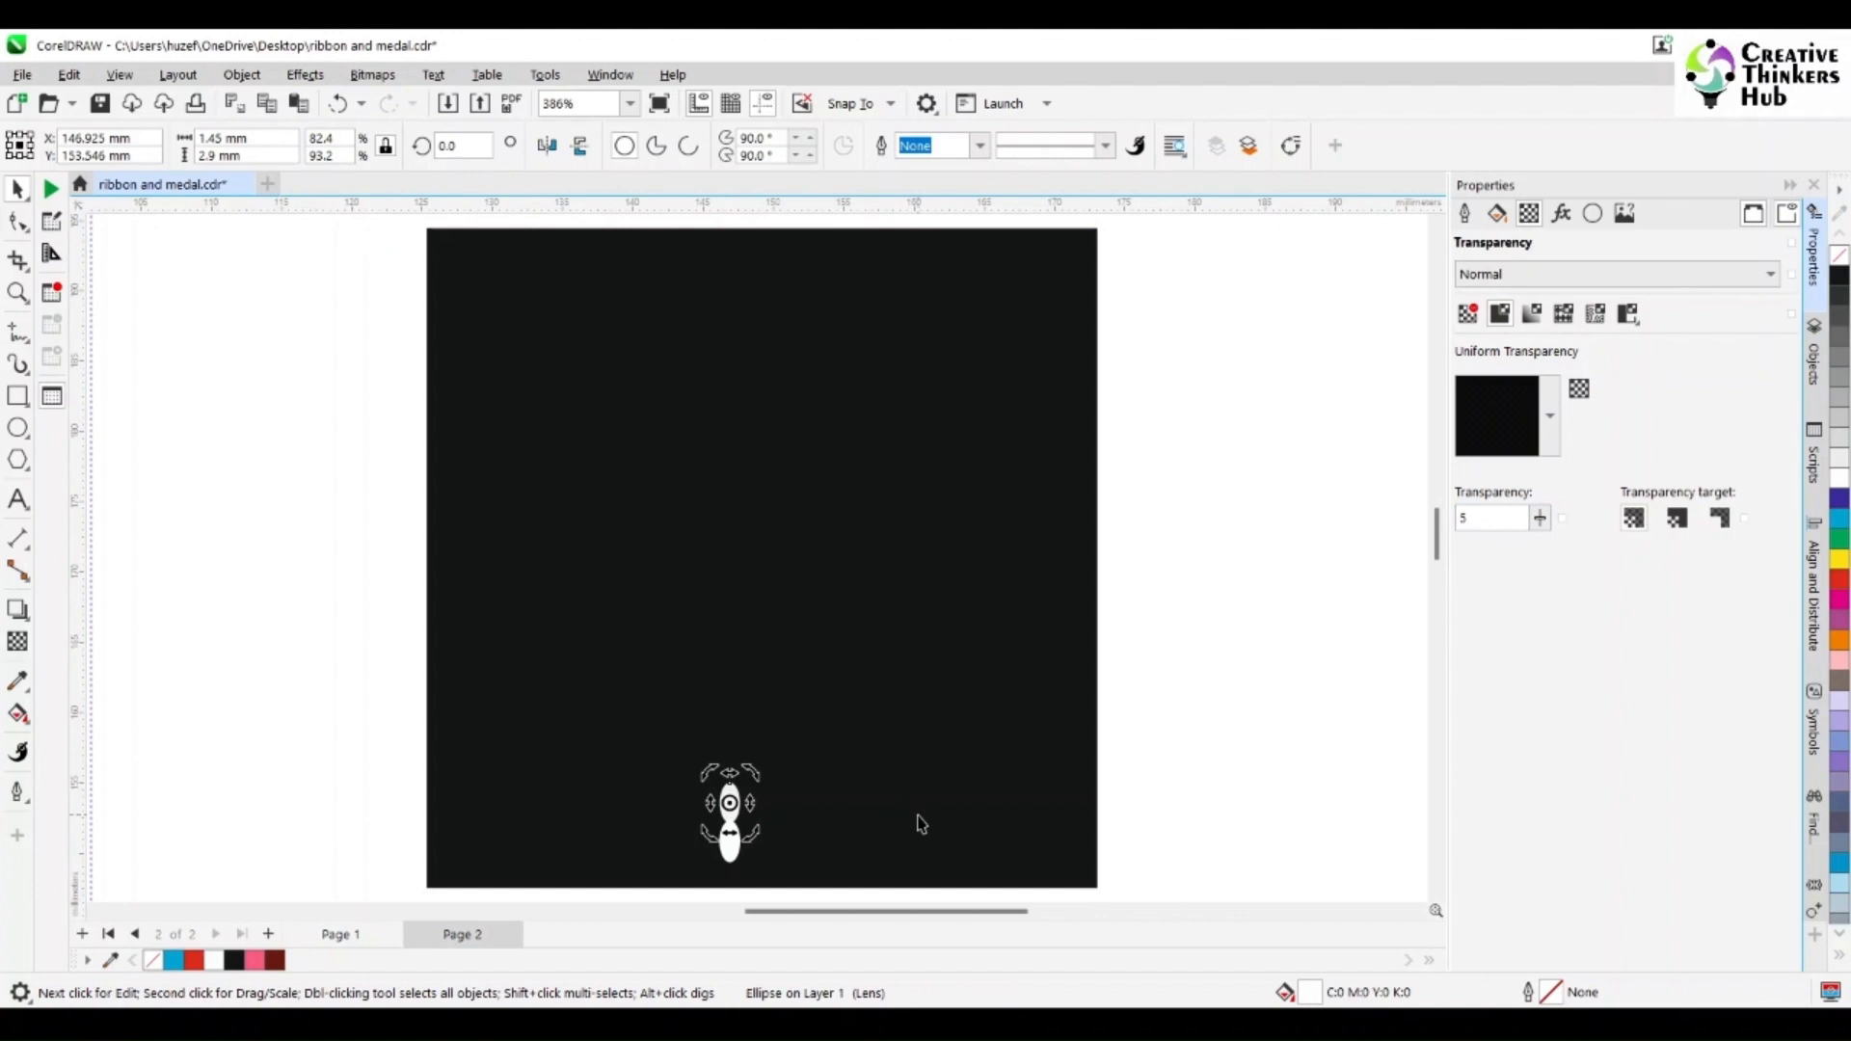
# - Repeat the duplication to build a tapering column of ellipses, each 0.1 mm shorter, up past the black rectangle's top edge
pyautogui.hotkey('ctrl', 'd')
pyautogui.hotkey('ctrl', 'd')
pyautogui.hotkey('ctrl', 'd')
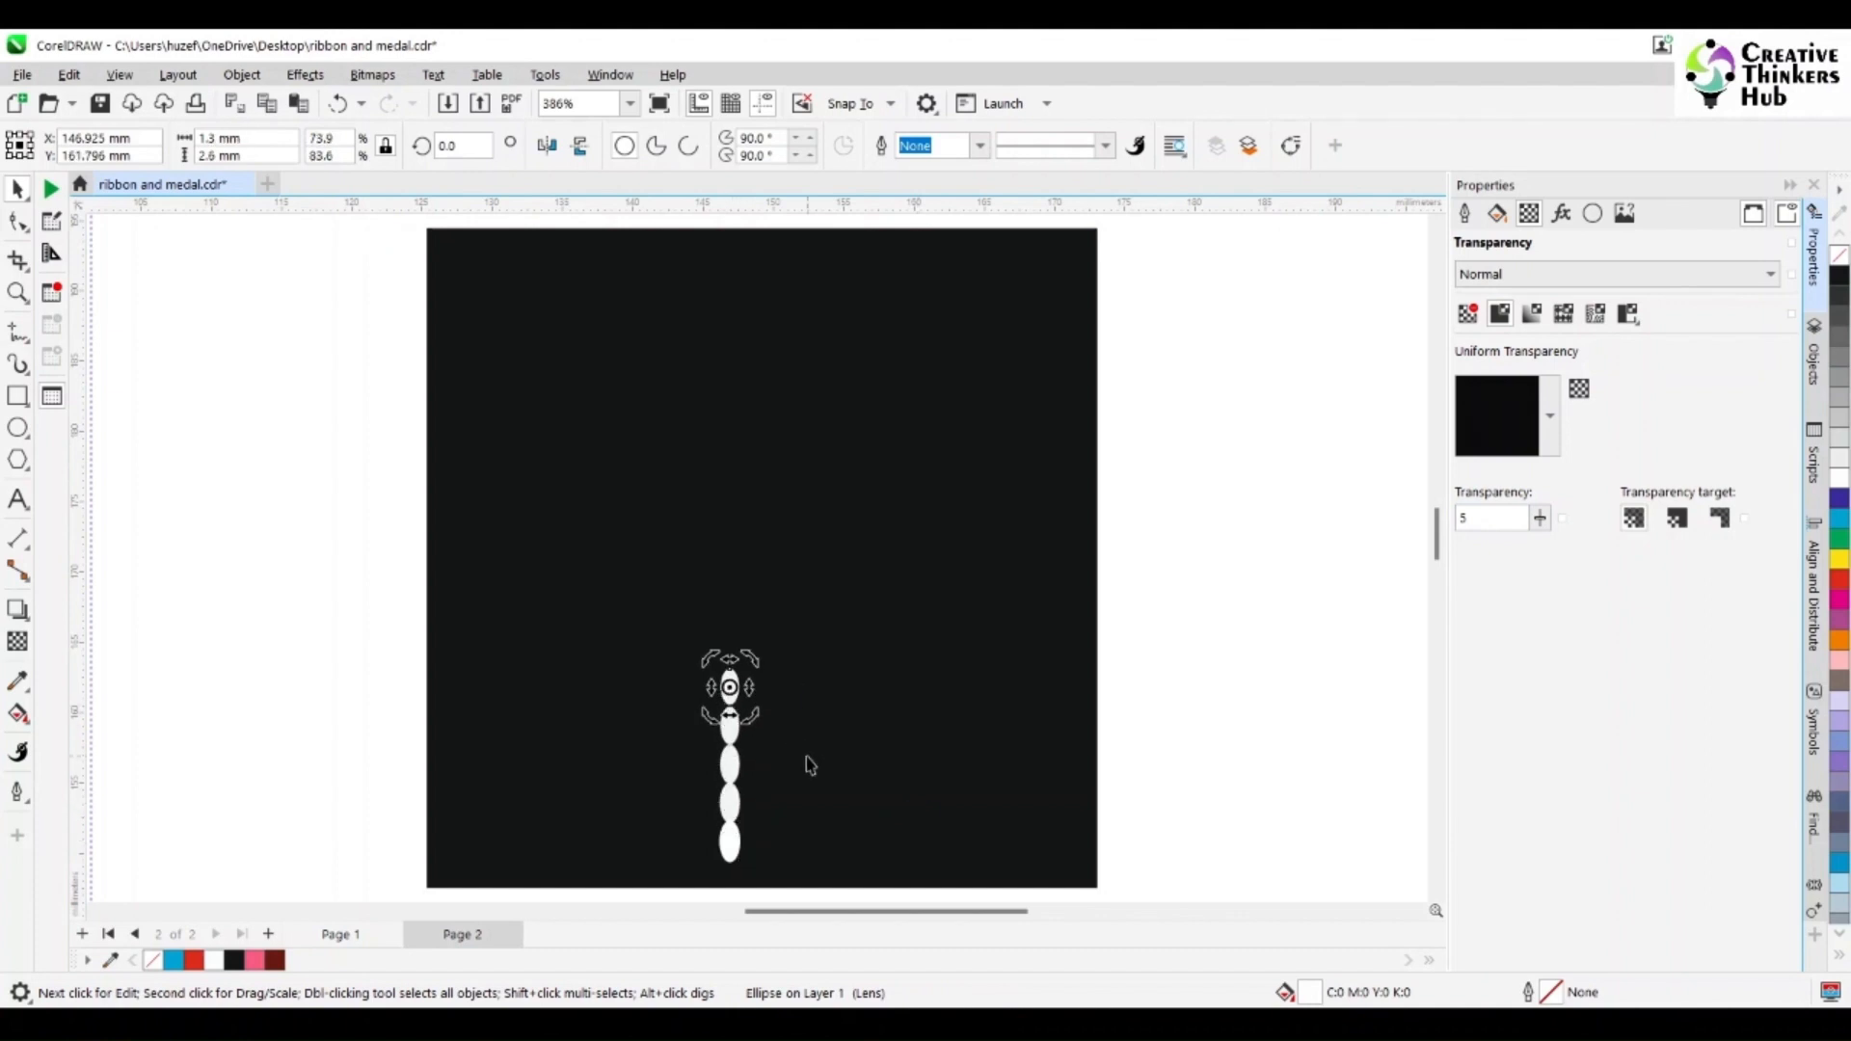
pyautogui.hotkey('ctrl', 'd')
pyautogui.hotkey('ctrl', 'd')
pyautogui.hotkey('ctrl', 'd')
pyautogui.hotkey('ctrl', 'd')
pyautogui.hotkey('ctrl', 'd')
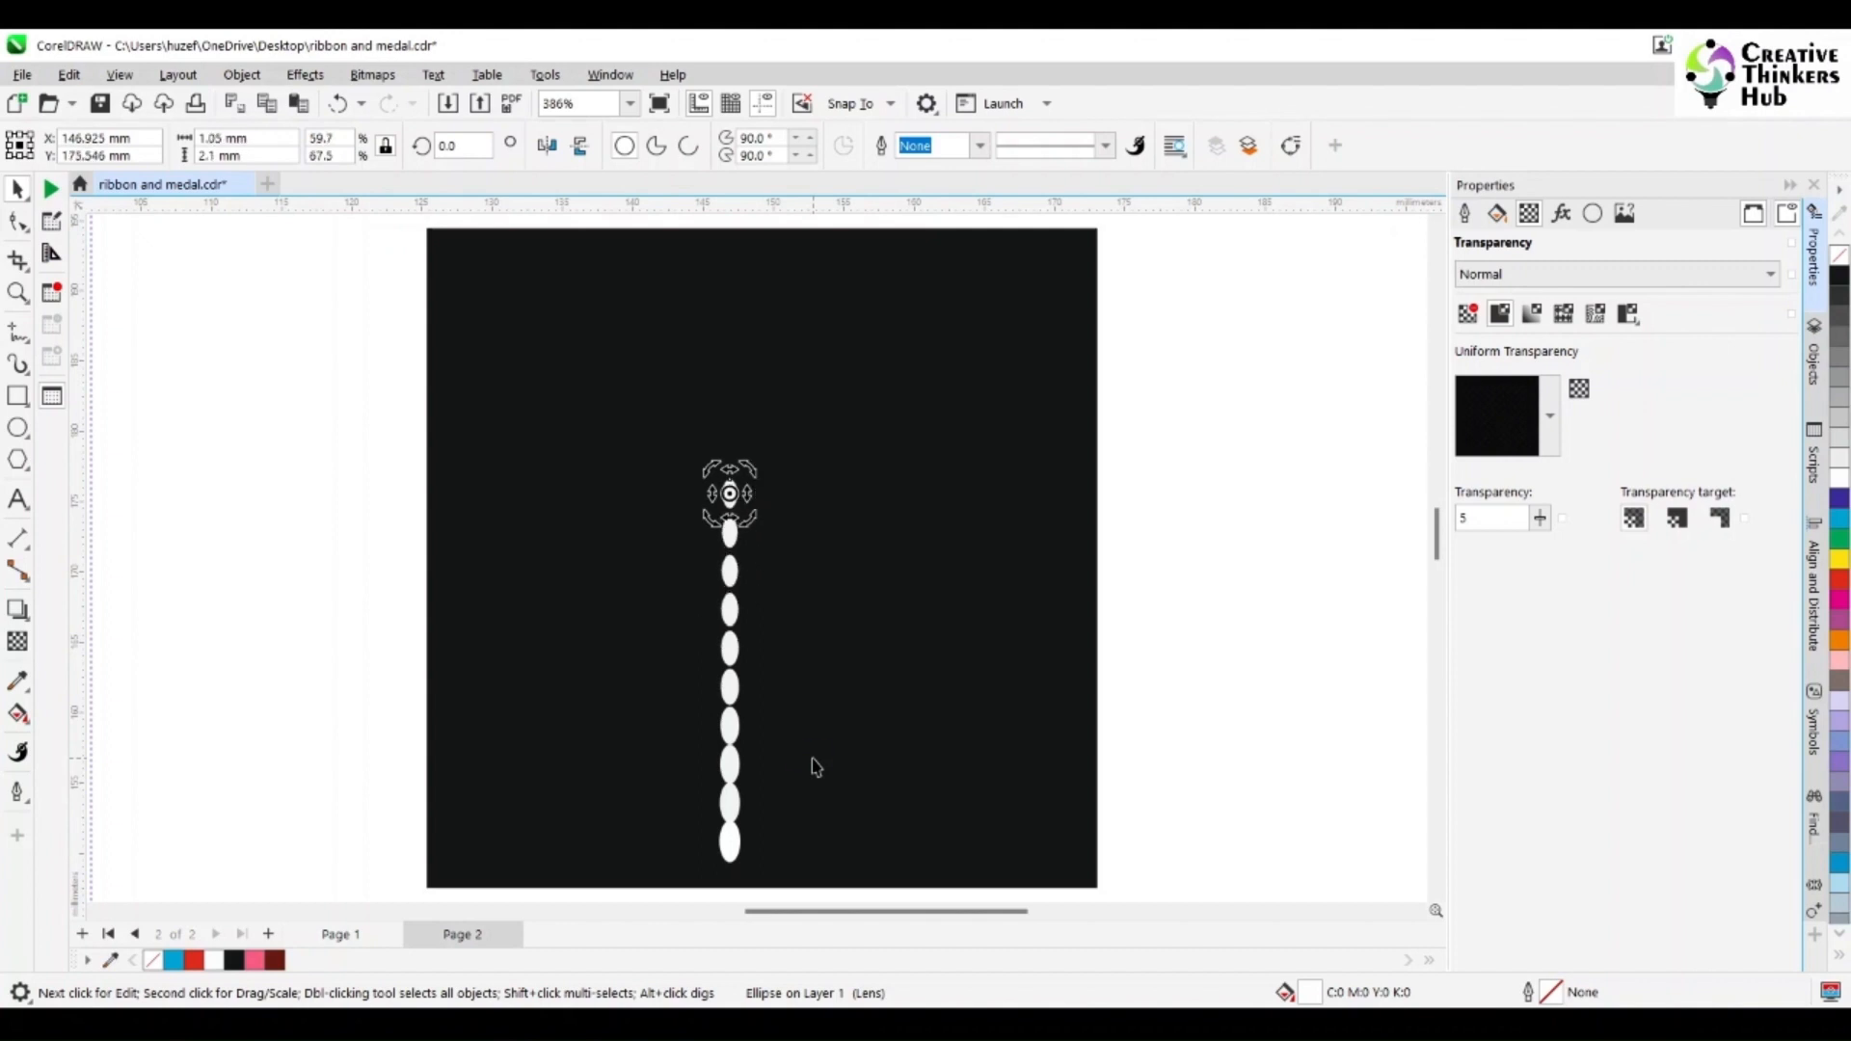
pyautogui.hotkey('ctrl', 'd')
pyautogui.hotkey('ctrl', 'd')
pyautogui.hotkey('ctrl', 'd')
pyautogui.hotkey('ctrl', 'd')
pyautogui.hotkey('ctrl', 'd')
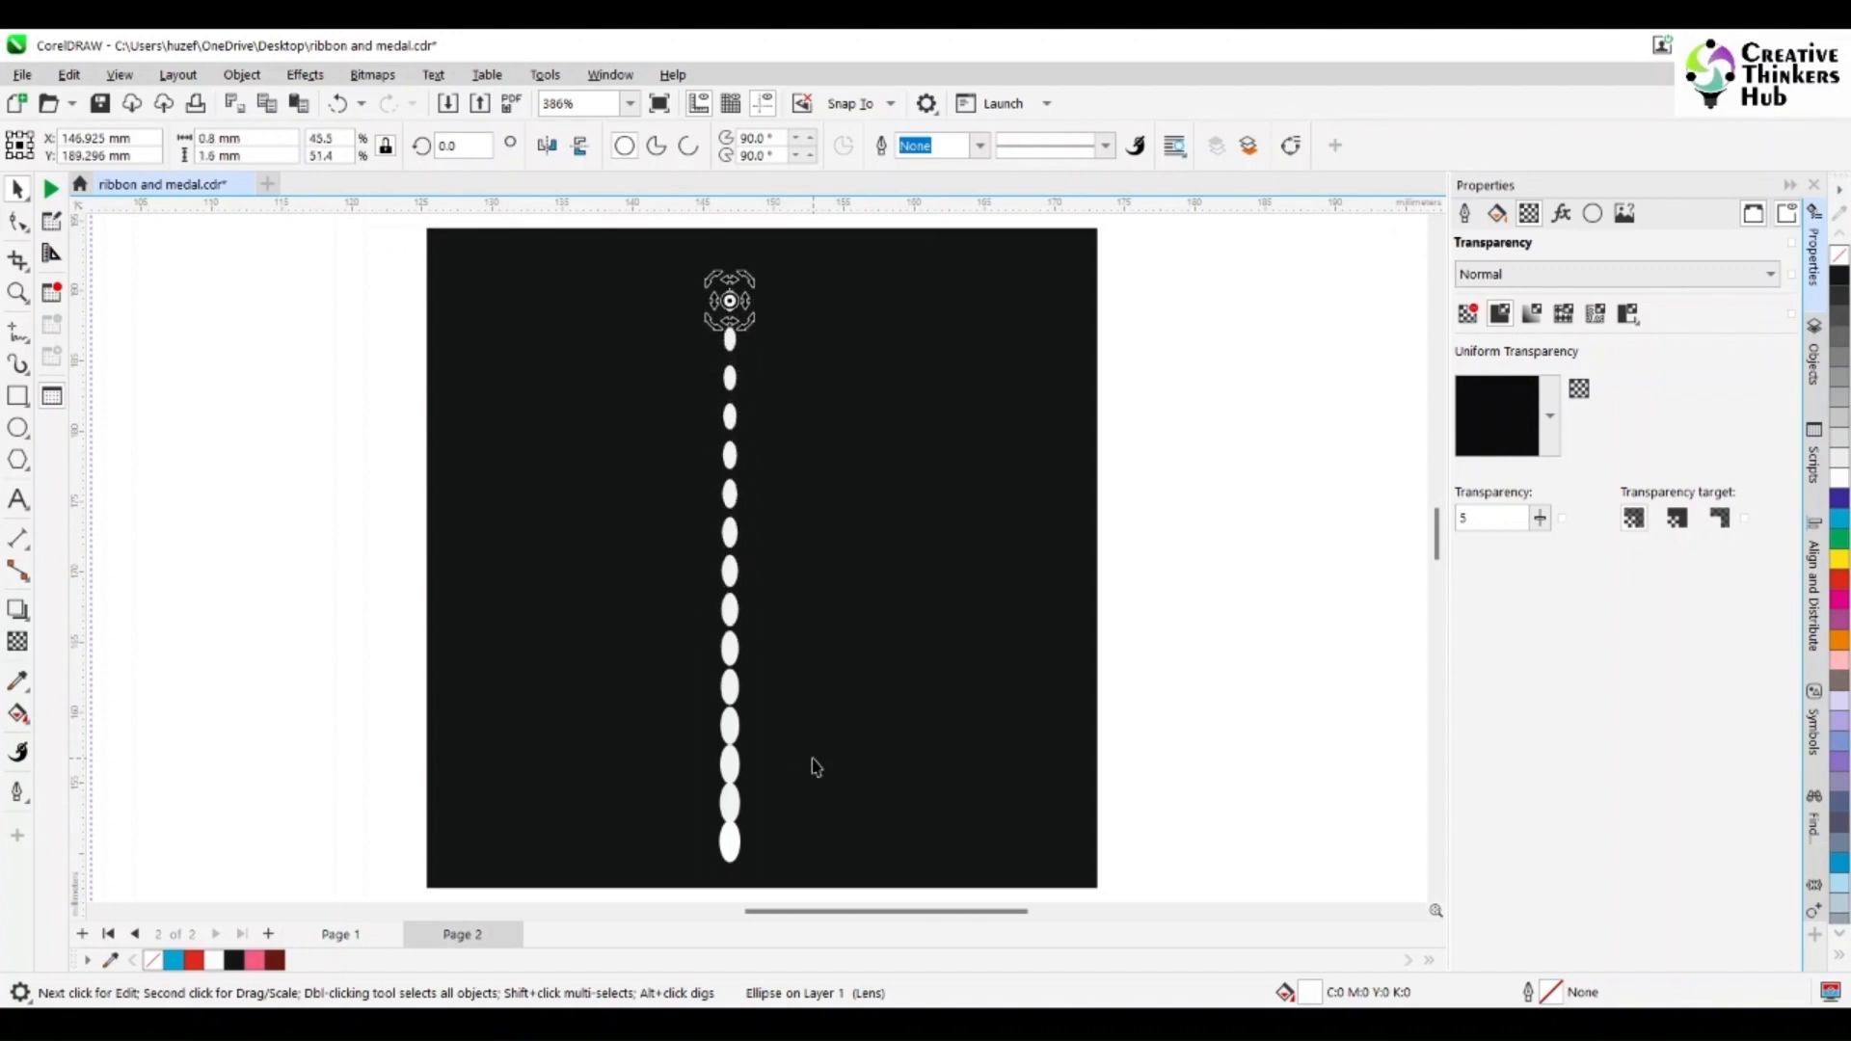
pyautogui.hotkey('ctrl', 'd')
pyautogui.hotkey('ctrl', 'd')
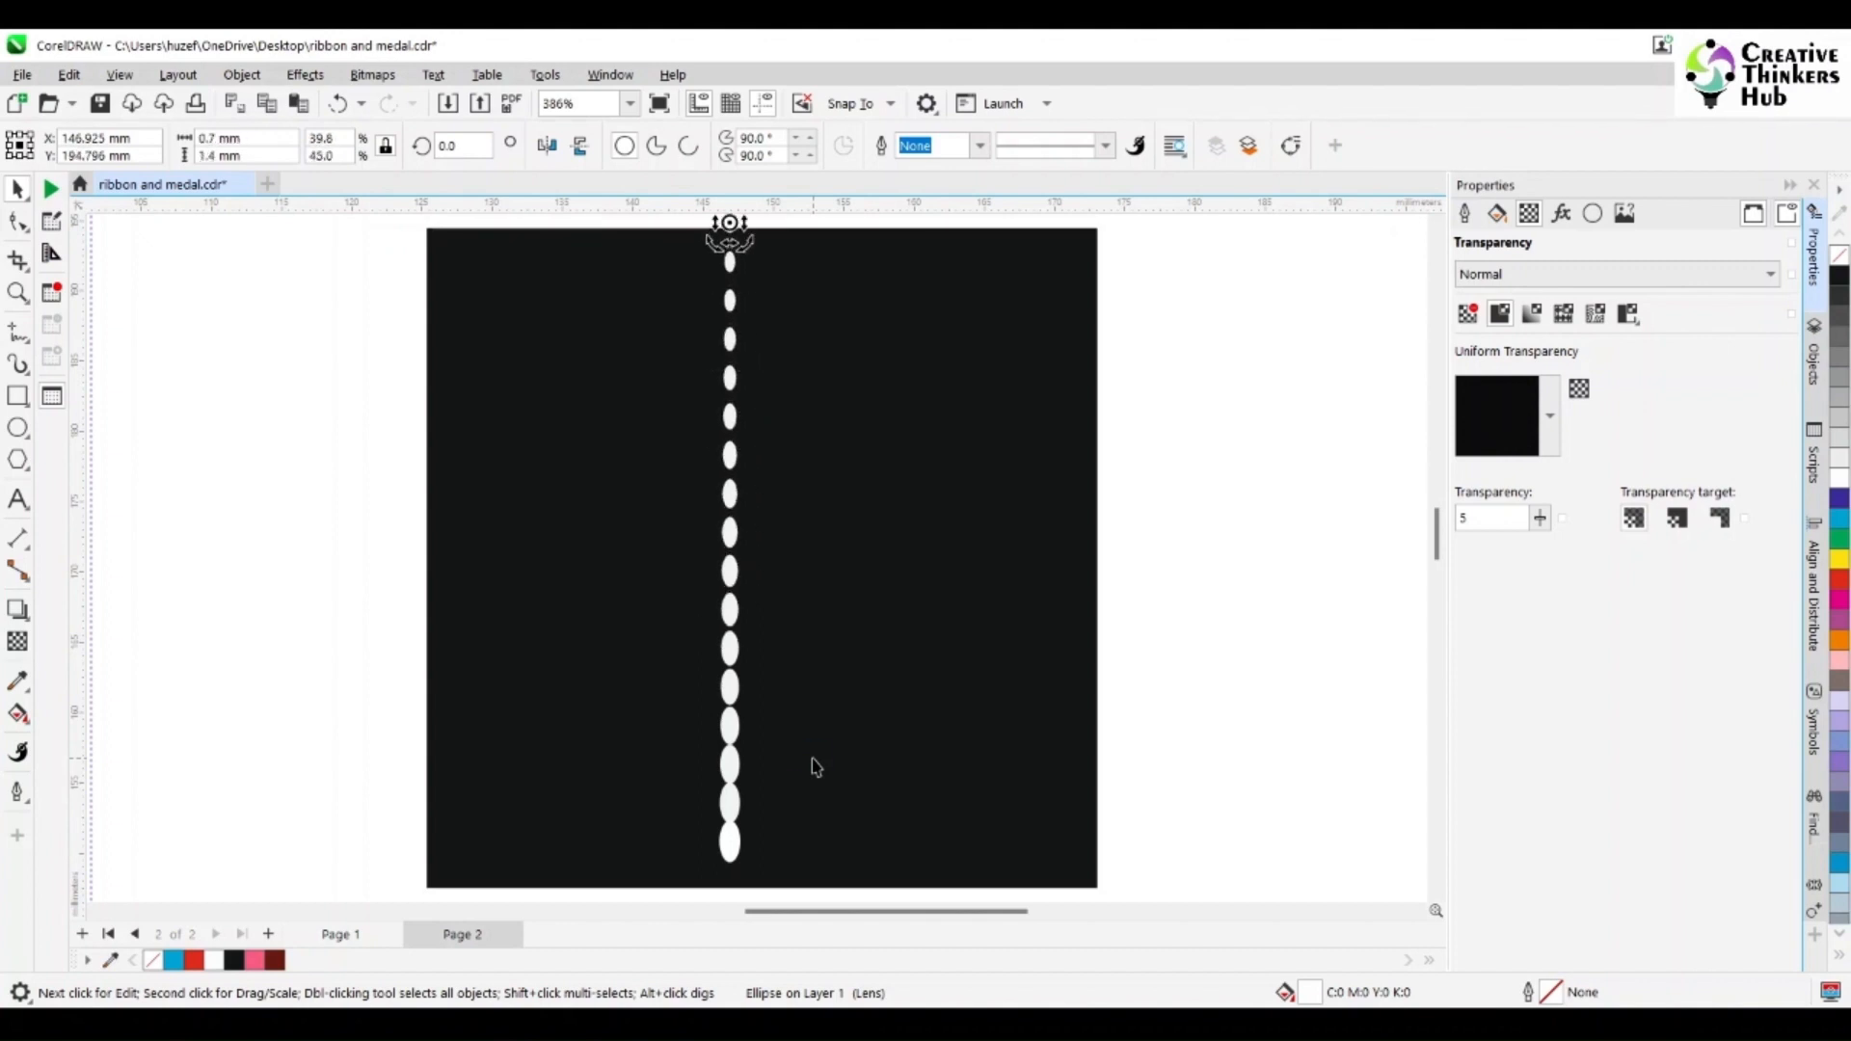
pyautogui.hotkey('ctrl', 'd')
# - Stretch the black rectangle upward to about 54.7 mm tall so that it backs the whole column of ellipses
pyautogui.click(852, 739)
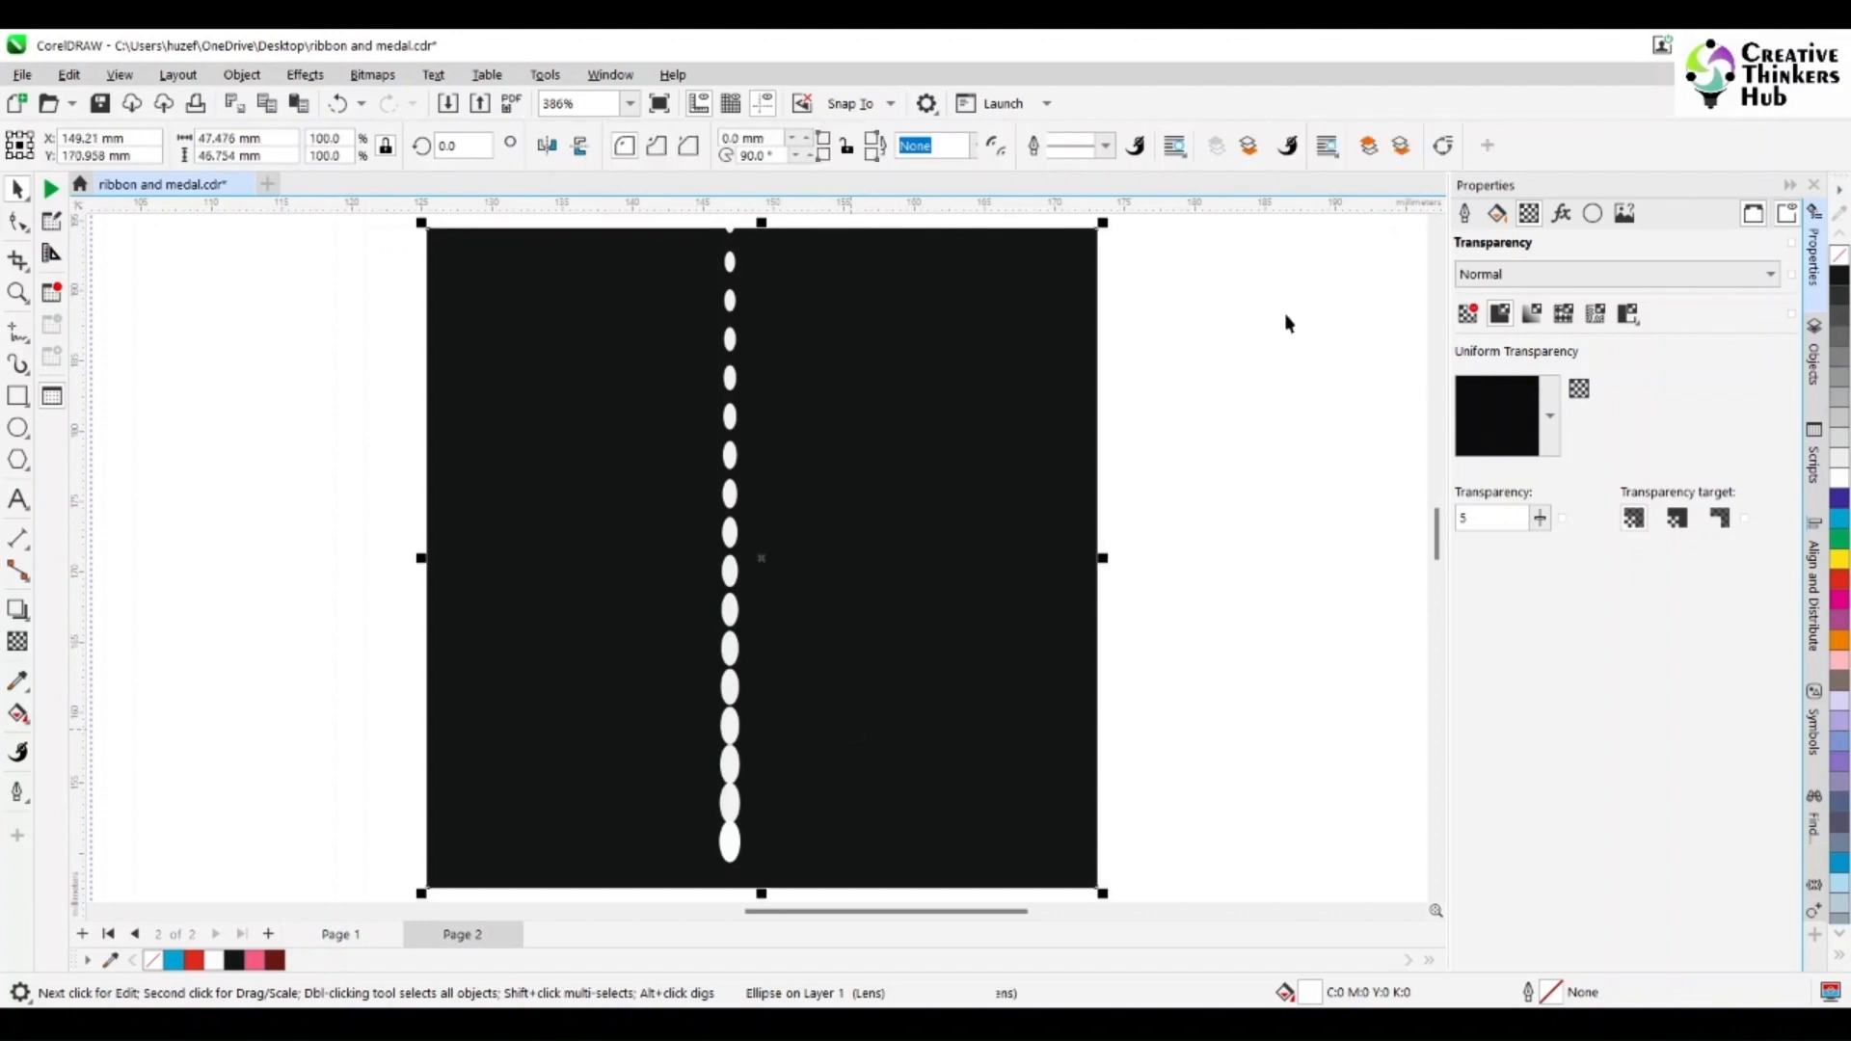
pyautogui.scroll(2, 592, 483)
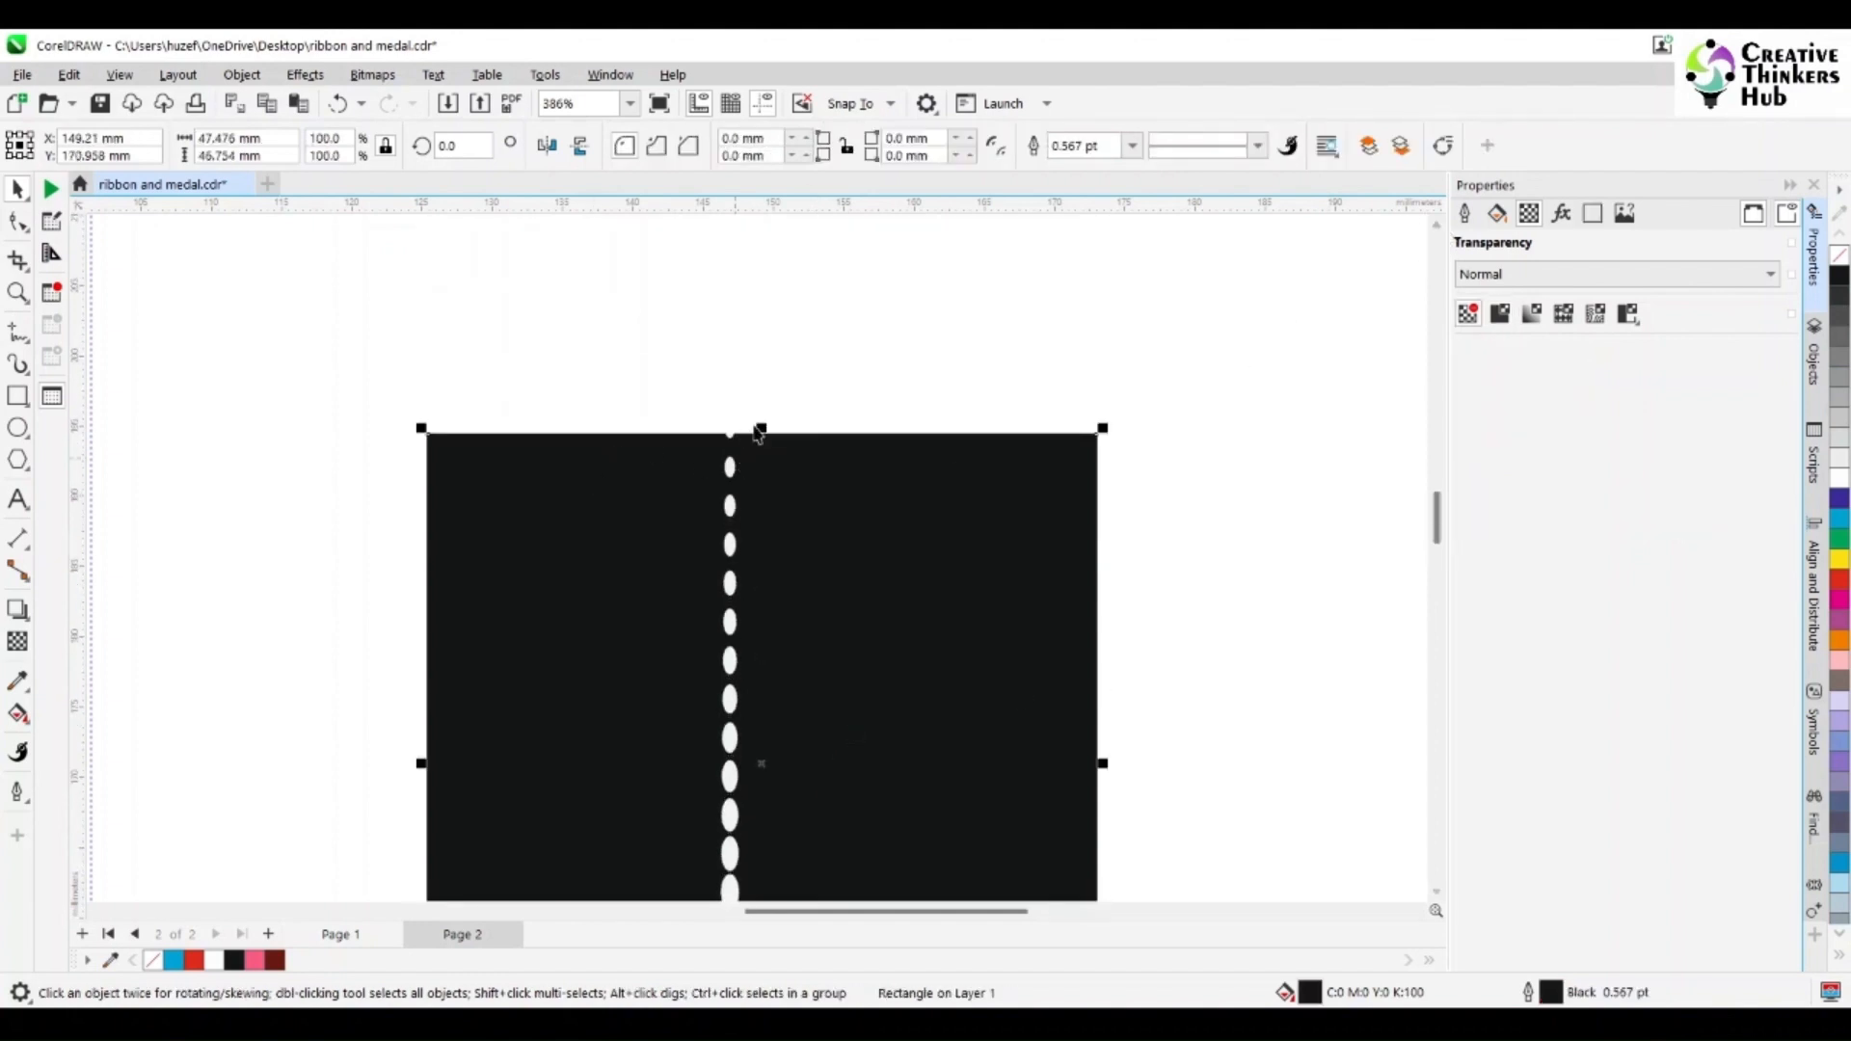
pyautogui.moveTo(762, 427); pyautogui.dragTo(762, 317)
pyautogui.scroll(-3, 859, 562)
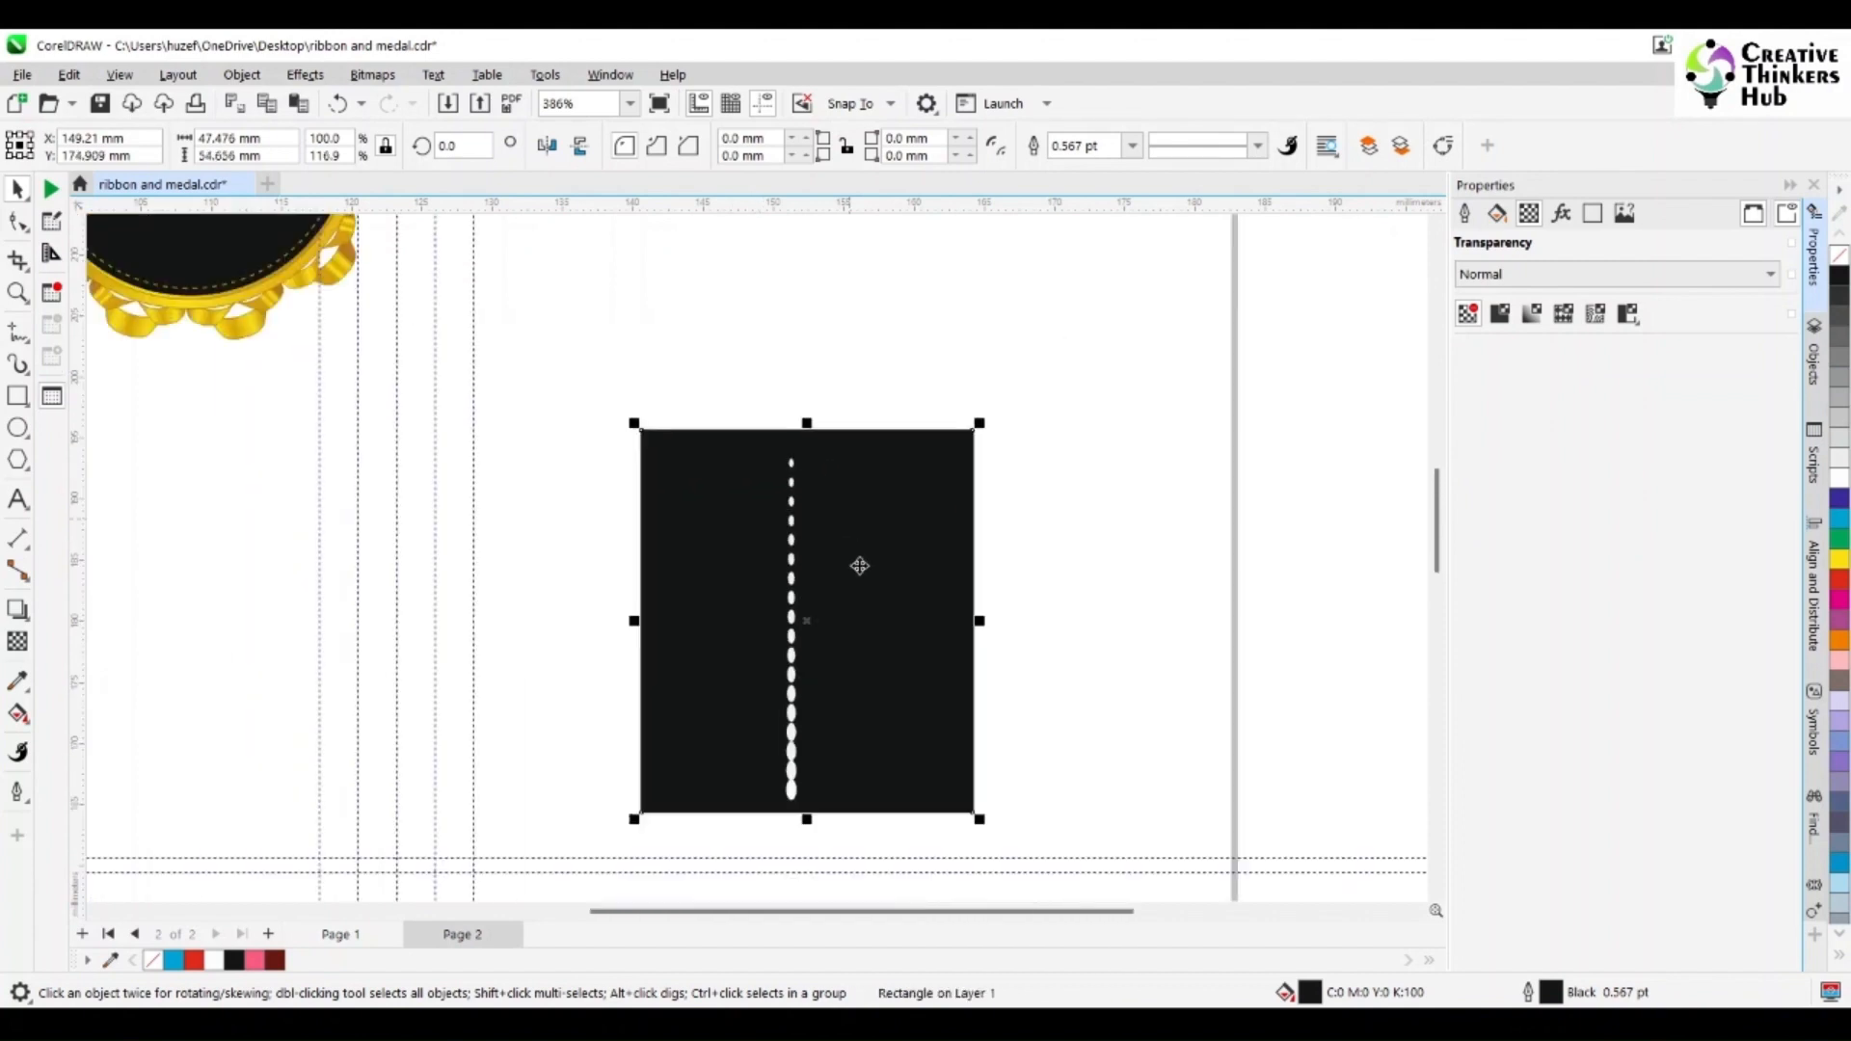
pyautogui.scroll(1, 880, 727)
pyautogui.scroll(2, 669, 569)
# - Select the 17 duplicated ellipses above the bottom one and set their uniform transparency to 50
pyautogui.click(18, 292)
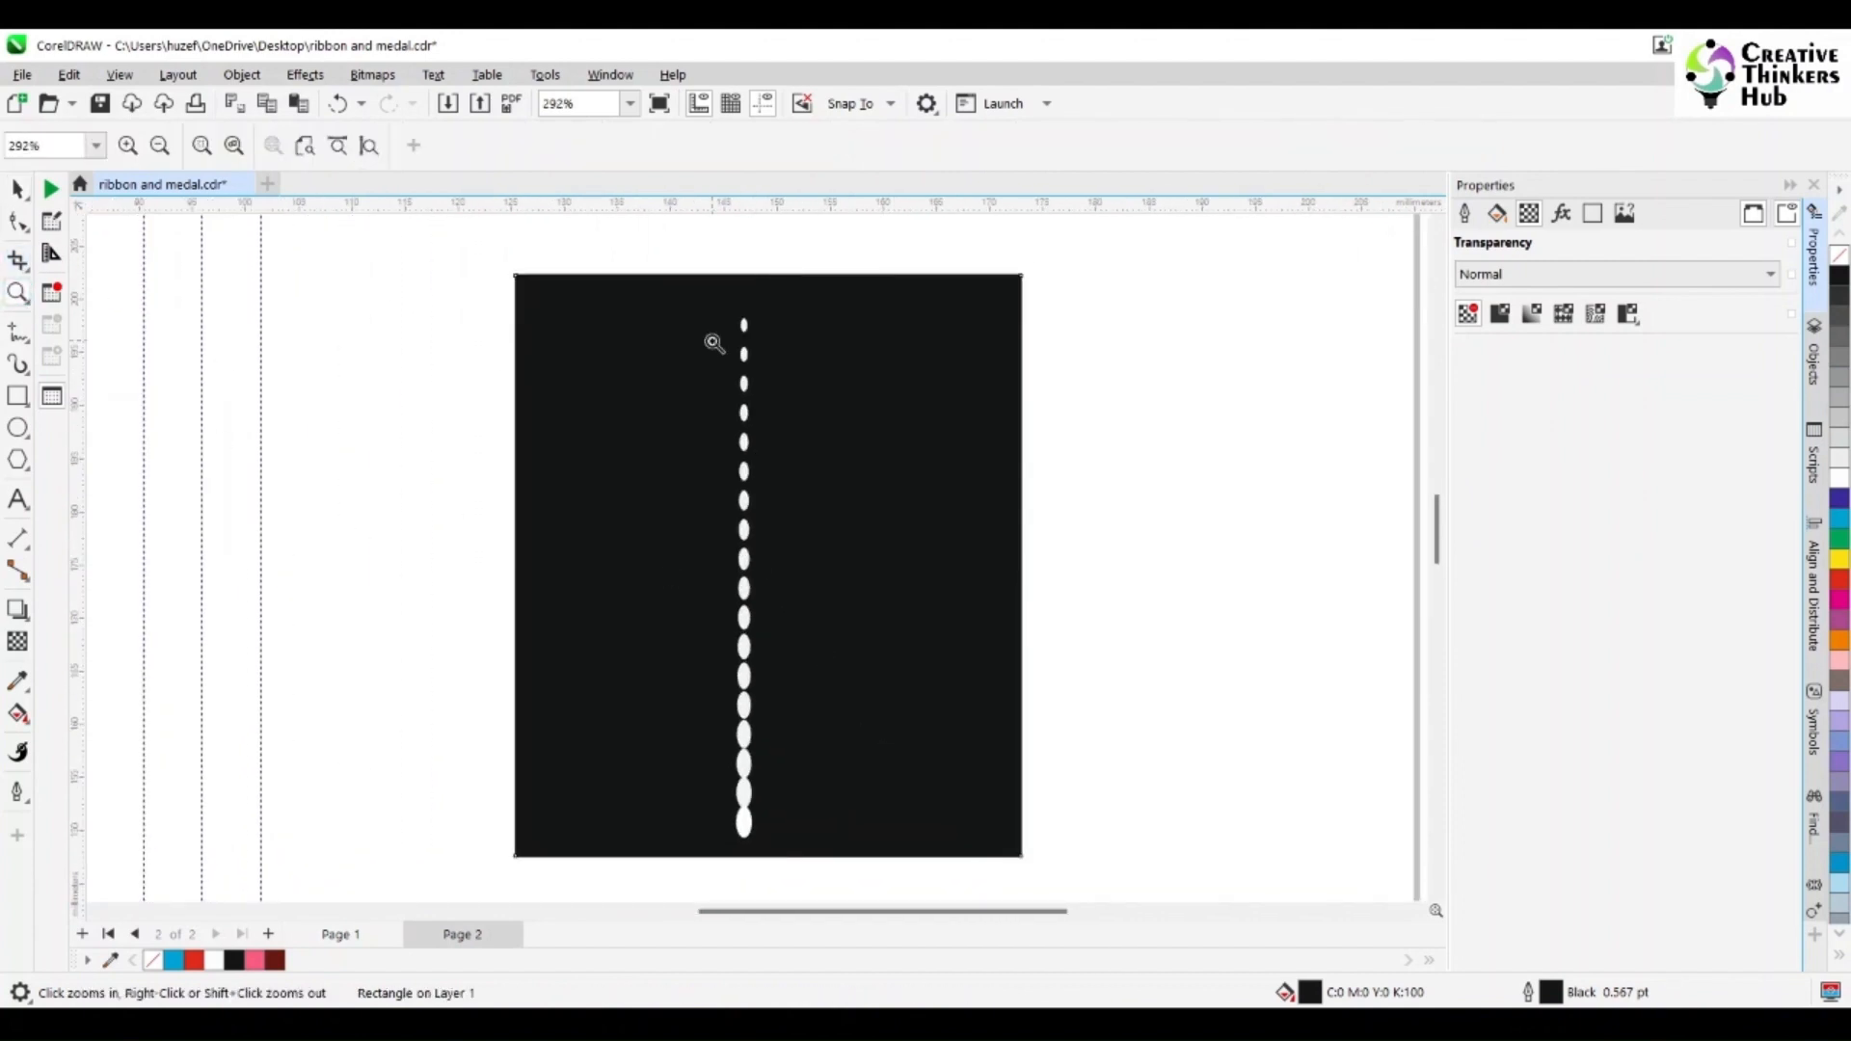
pyautogui.moveTo(678, 262); pyautogui.dragTo(879, 827)
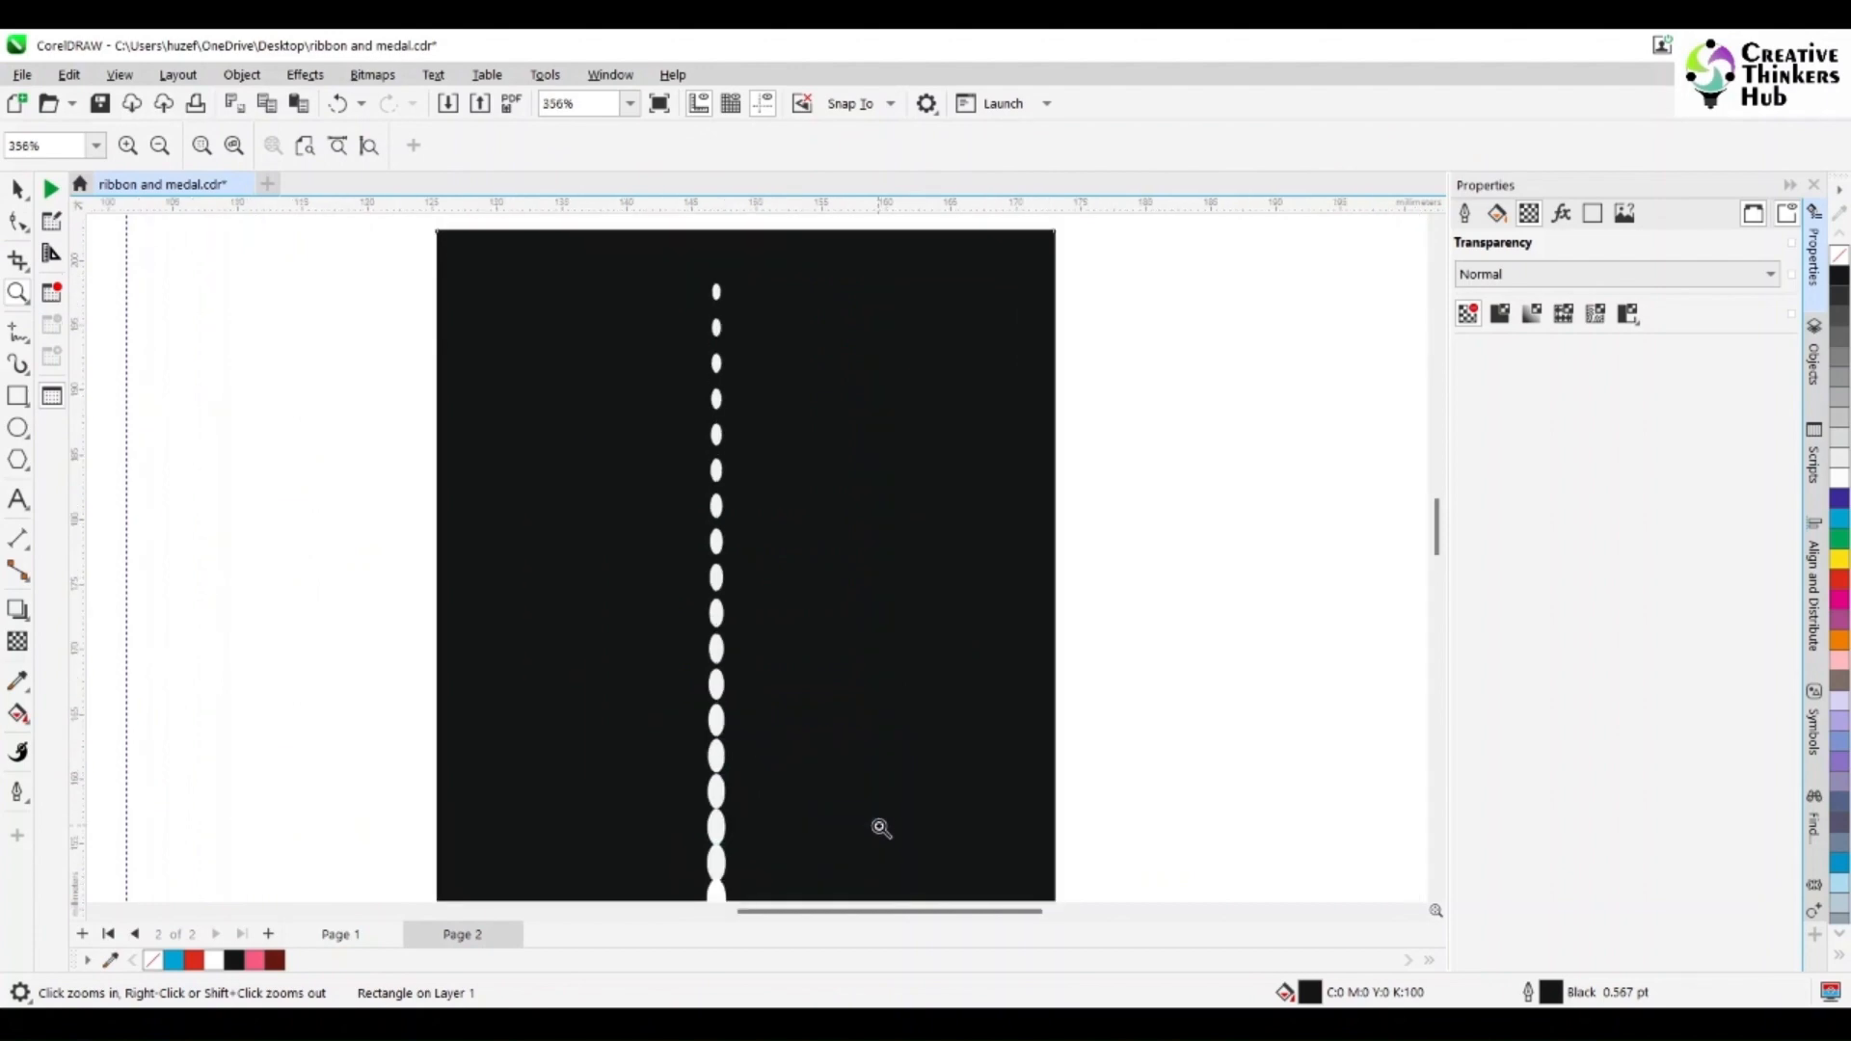
pyautogui.click(17, 189)
pyautogui.moveTo(345, 253); pyautogui.dragTo(810, 805)
pyautogui.click(1500, 313)
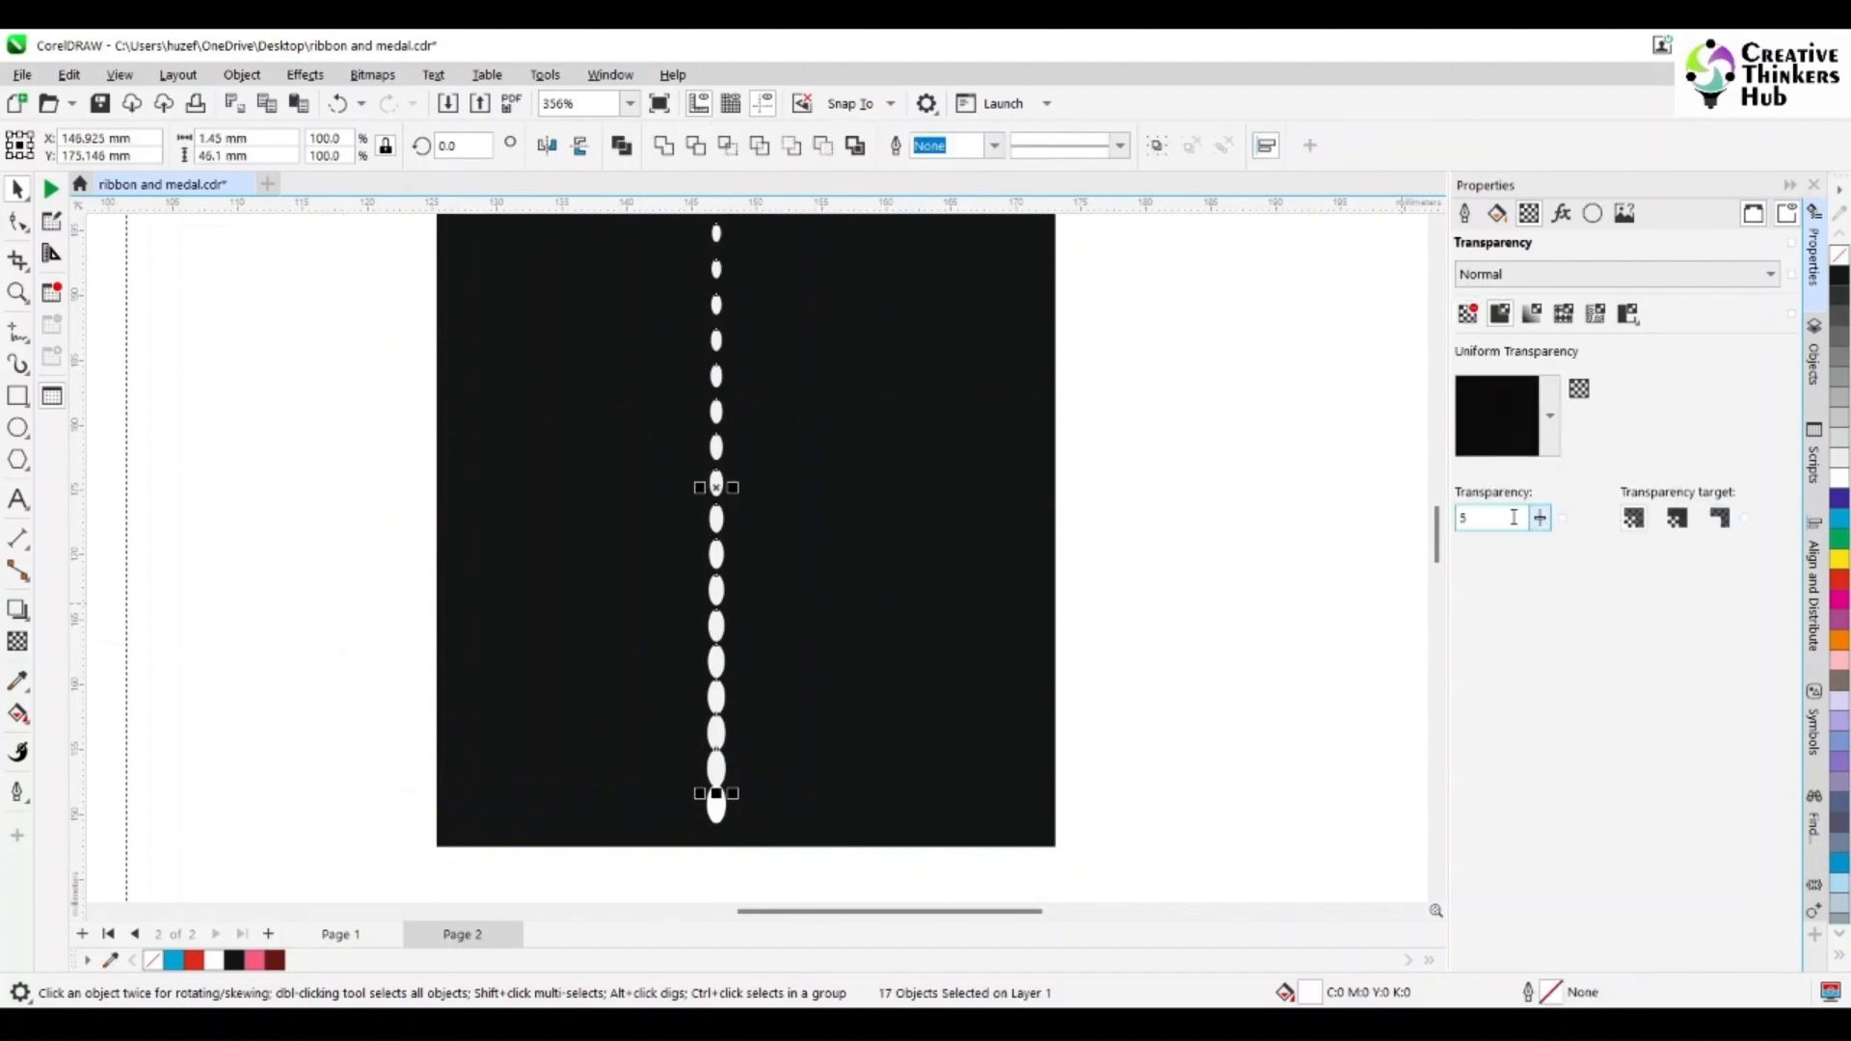
pyautogui.write('0')
pyautogui.press('Return')
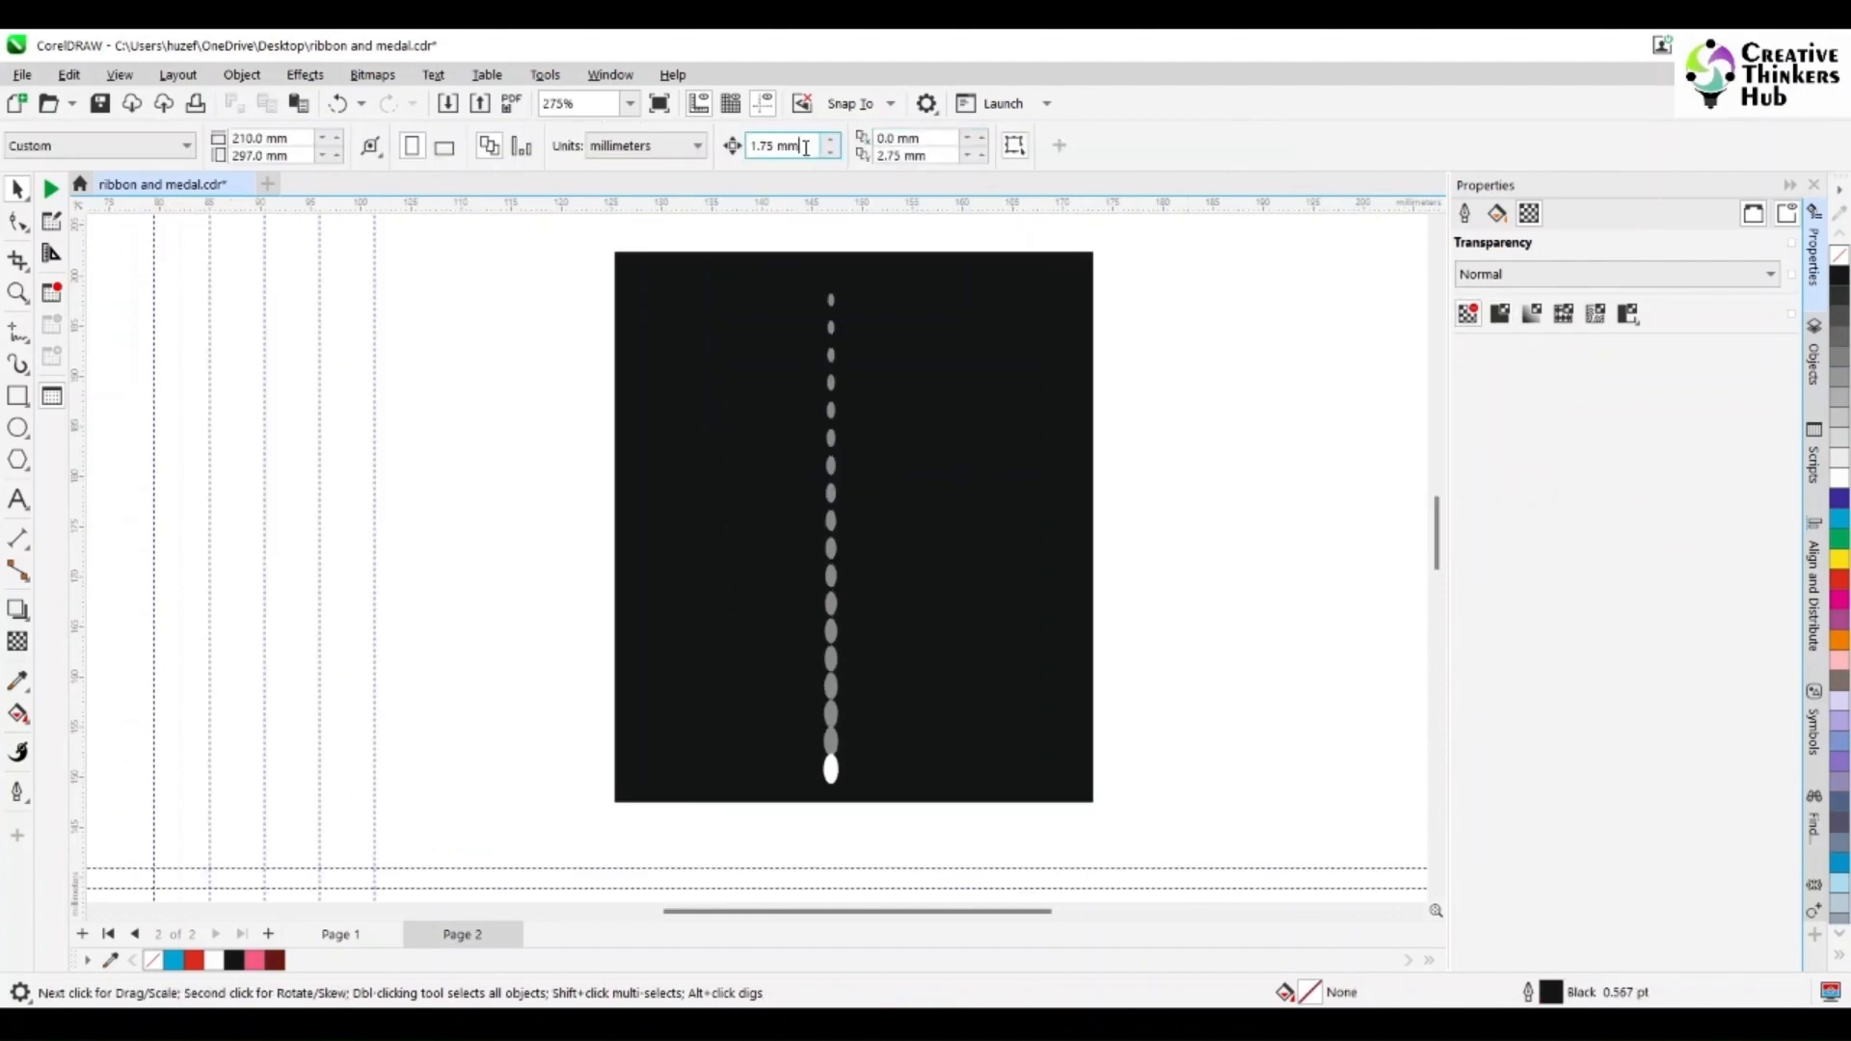
# - Set the nudge distance to 0.2 mm and move the upper 16 ellipses of the column down by one nudge
pyautogui.moveTo(806, 146); pyautogui.dragTo(729, 153)
pyautogui.write('0')
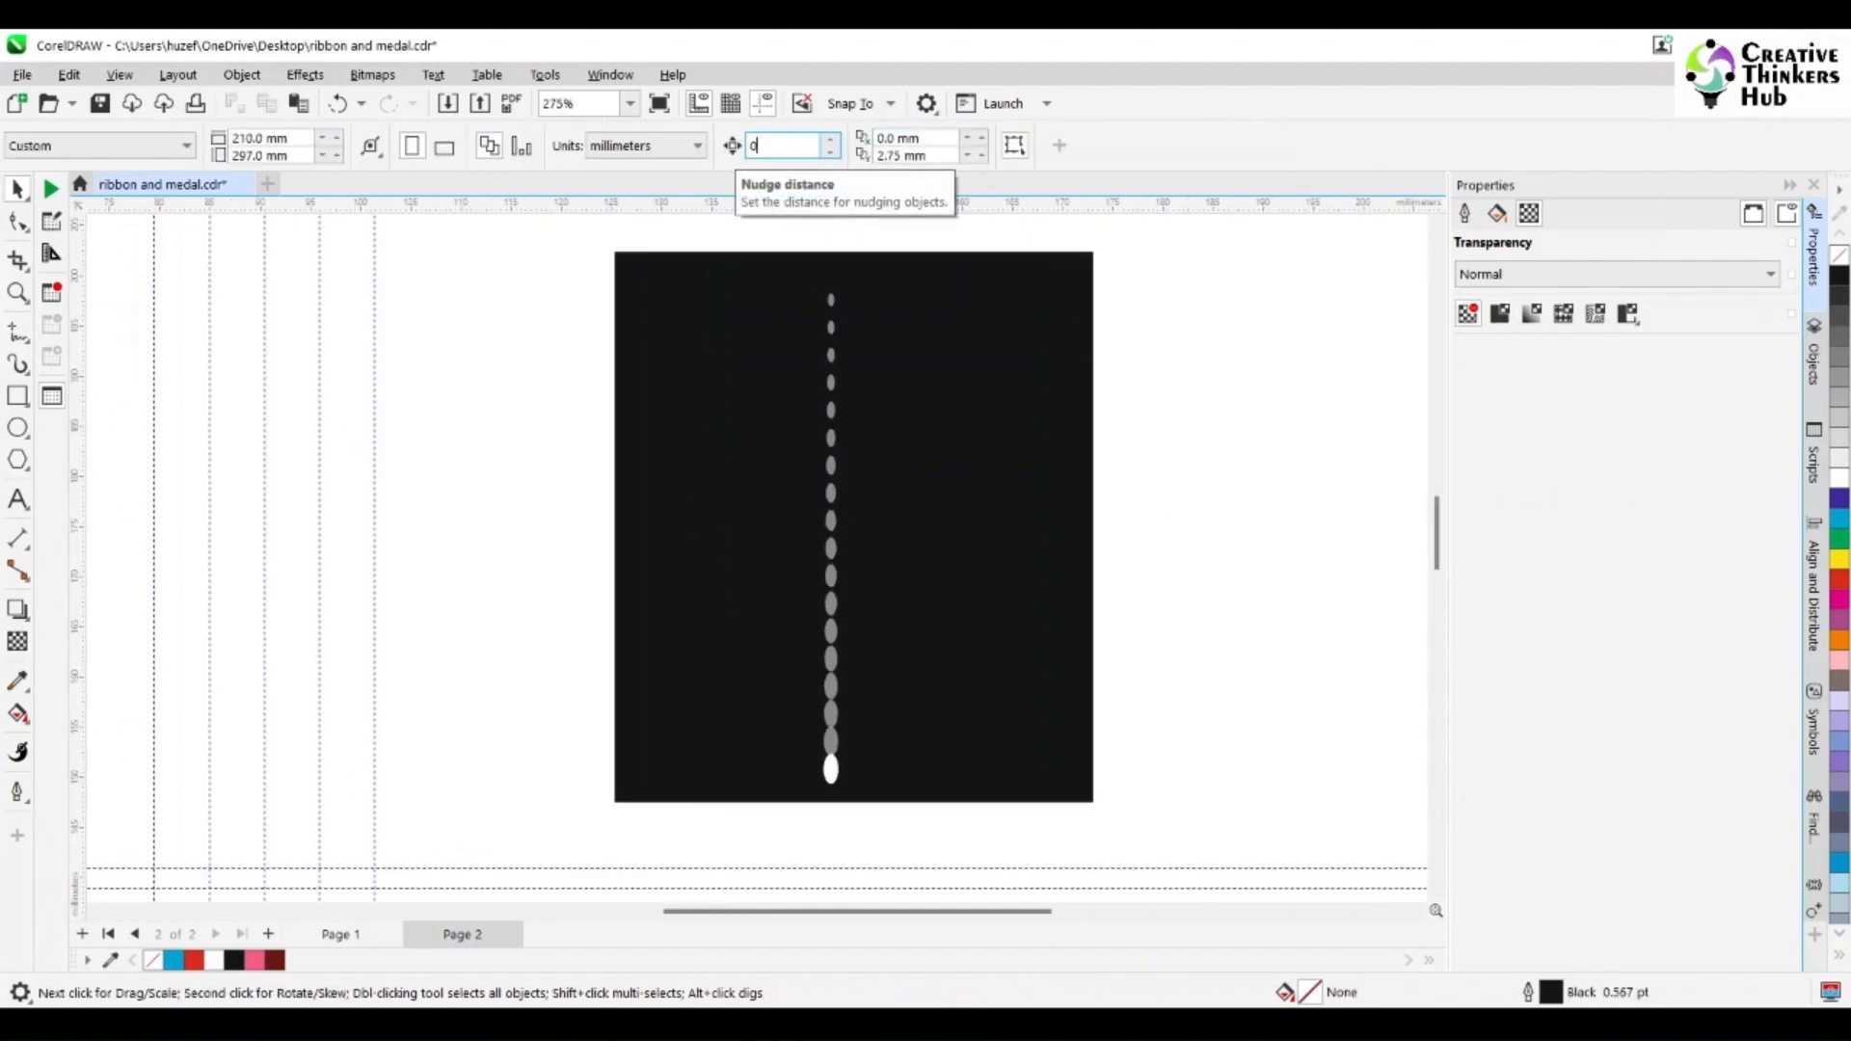
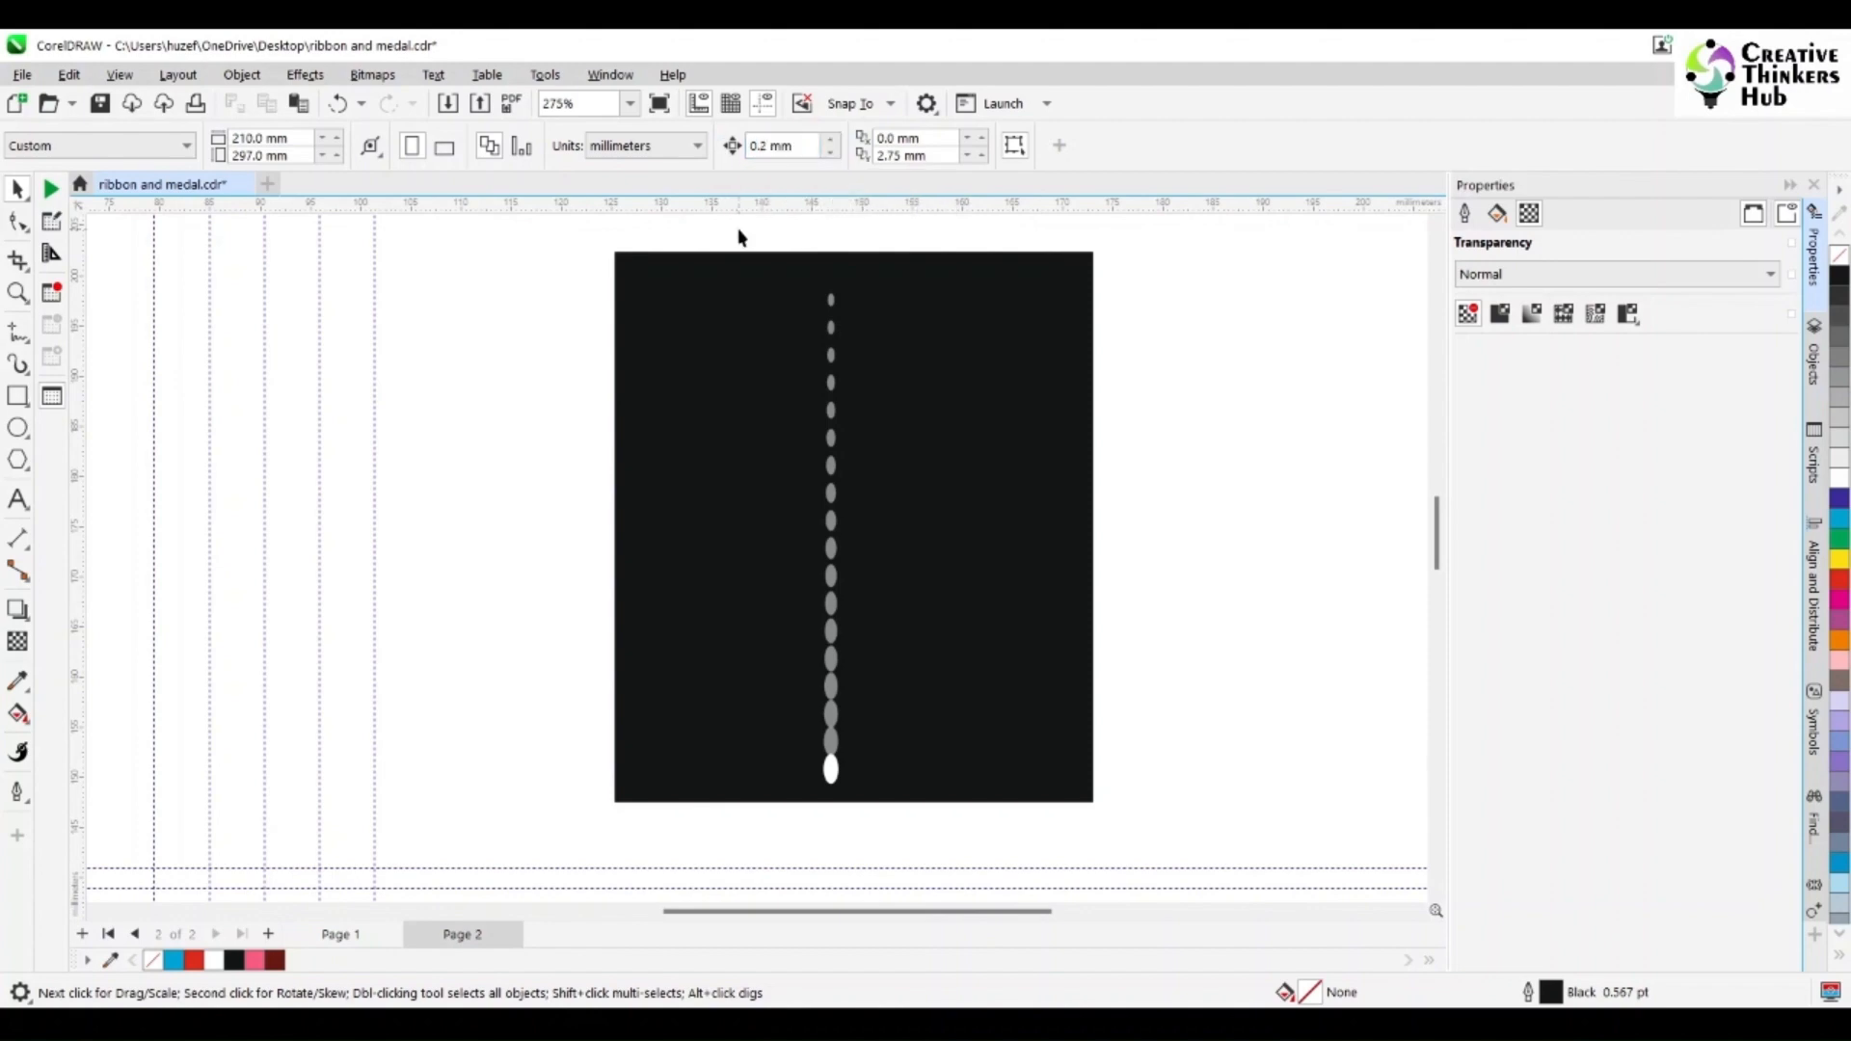
pyautogui.moveTo(739, 229); pyautogui.dragTo(934, 750)
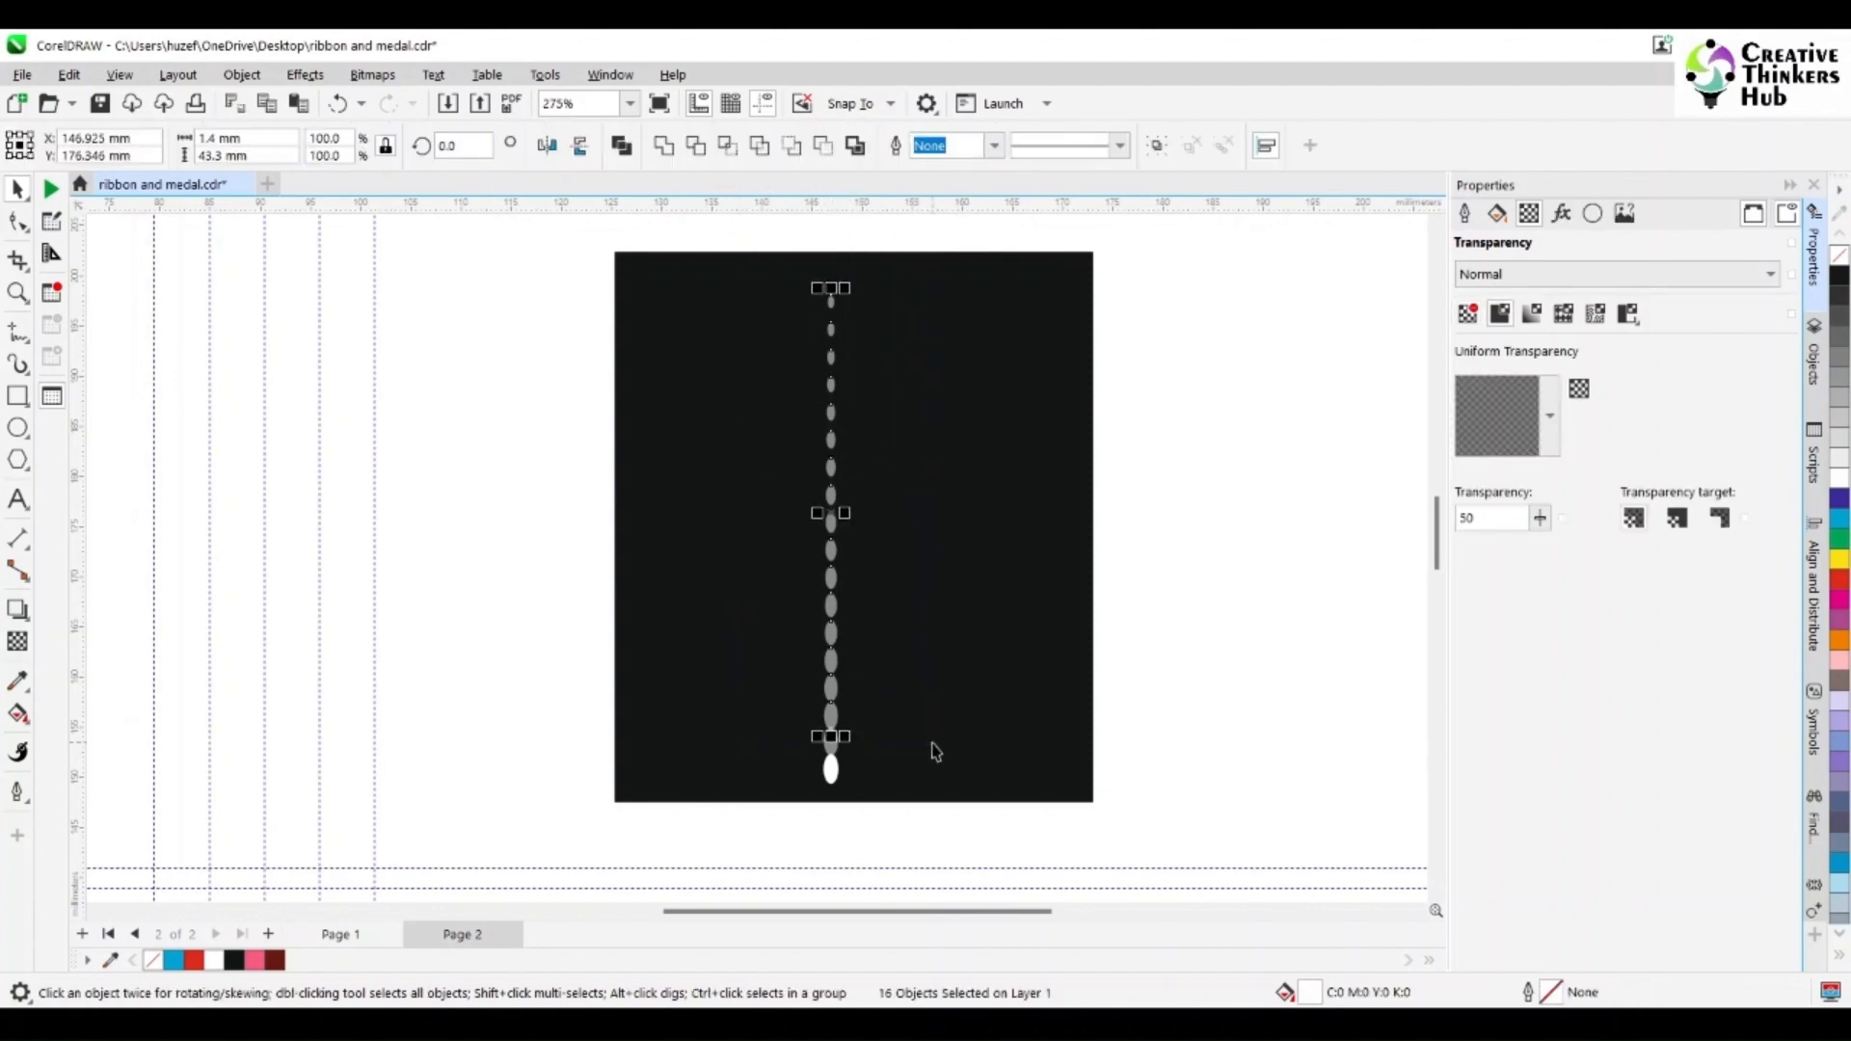
pyautogui.click(831, 718)
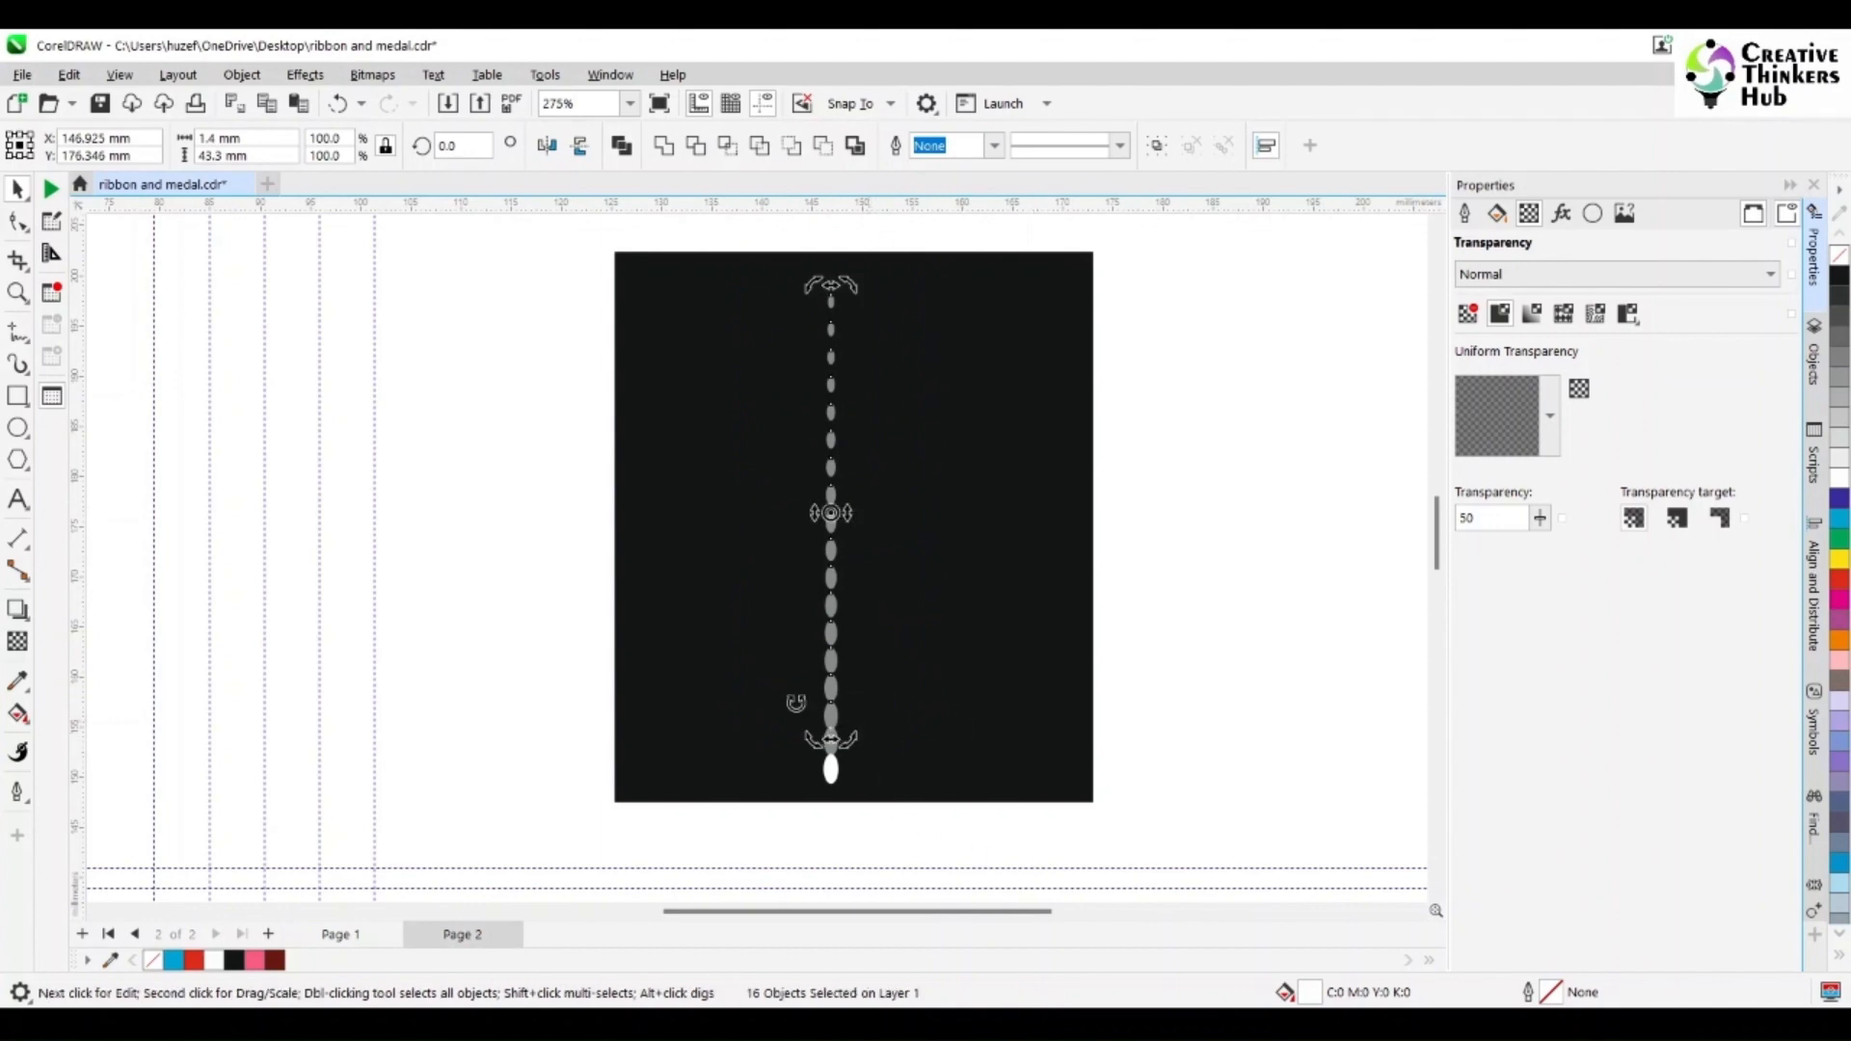
# - Remove the lowest ellipse from the selection and nudge the remaining 15 ellipses down by 0.4 mm to narrow the gap
pyautogui.click(17, 293)
pyautogui.moveTo(797, 287); pyautogui.dragTo(911, 762)
pyautogui.click(17, 189)
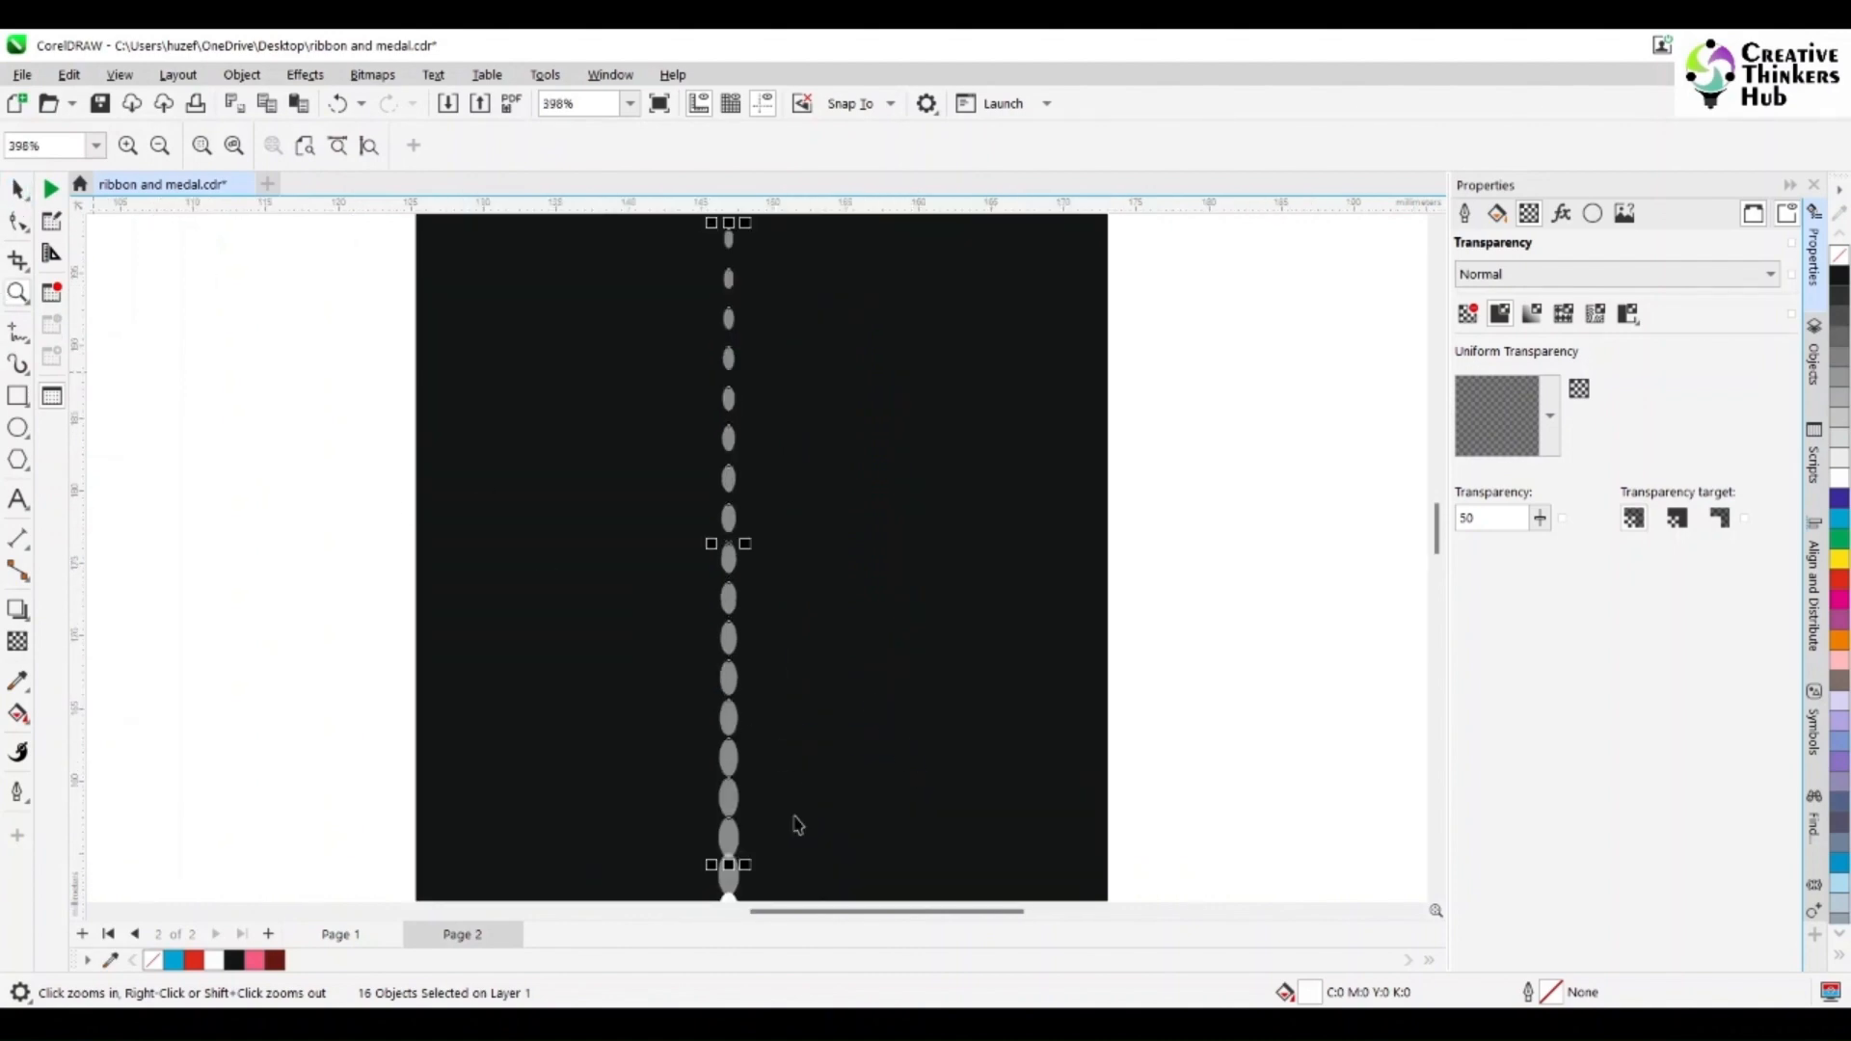
pyautogui.keyDown('shift'); pyautogui.click(729, 840); pyautogui.keyUp('shift')
pyautogui.press('Down')
pyautogui.press('Down')
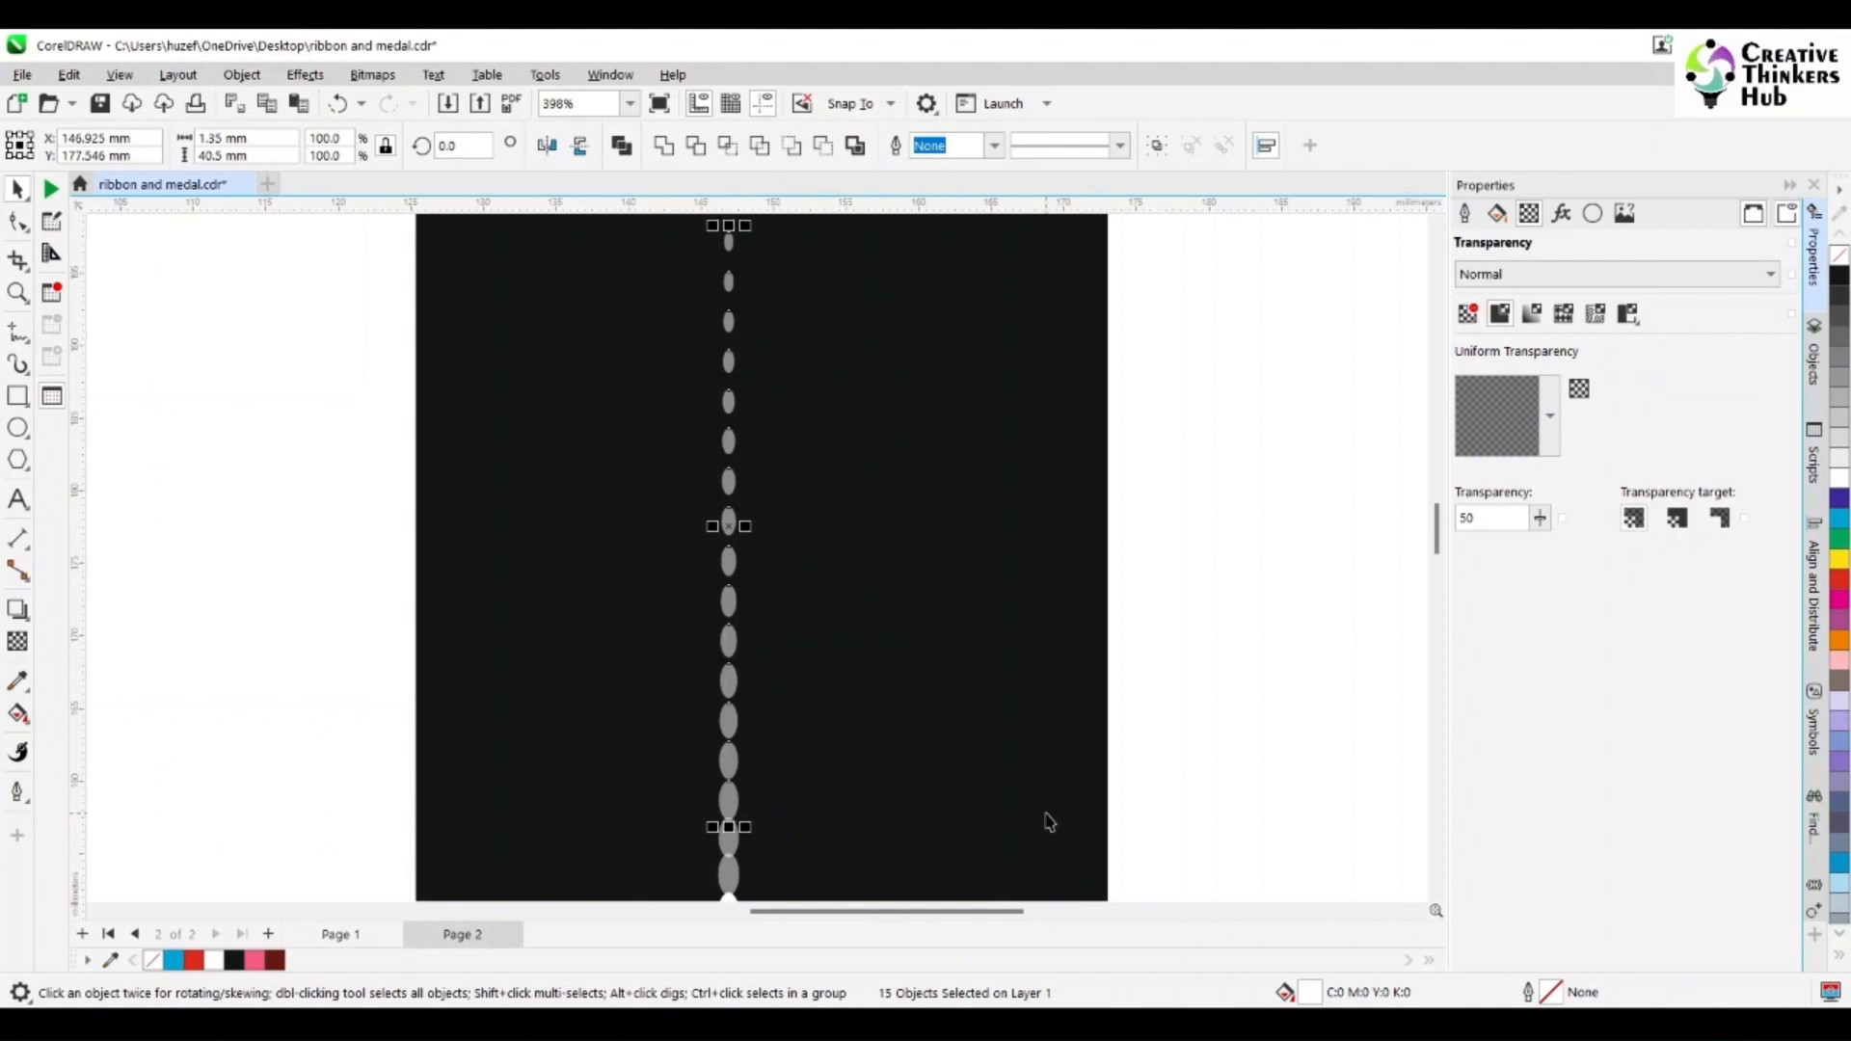
pyautogui.press('Down')
pyautogui.press('Down')
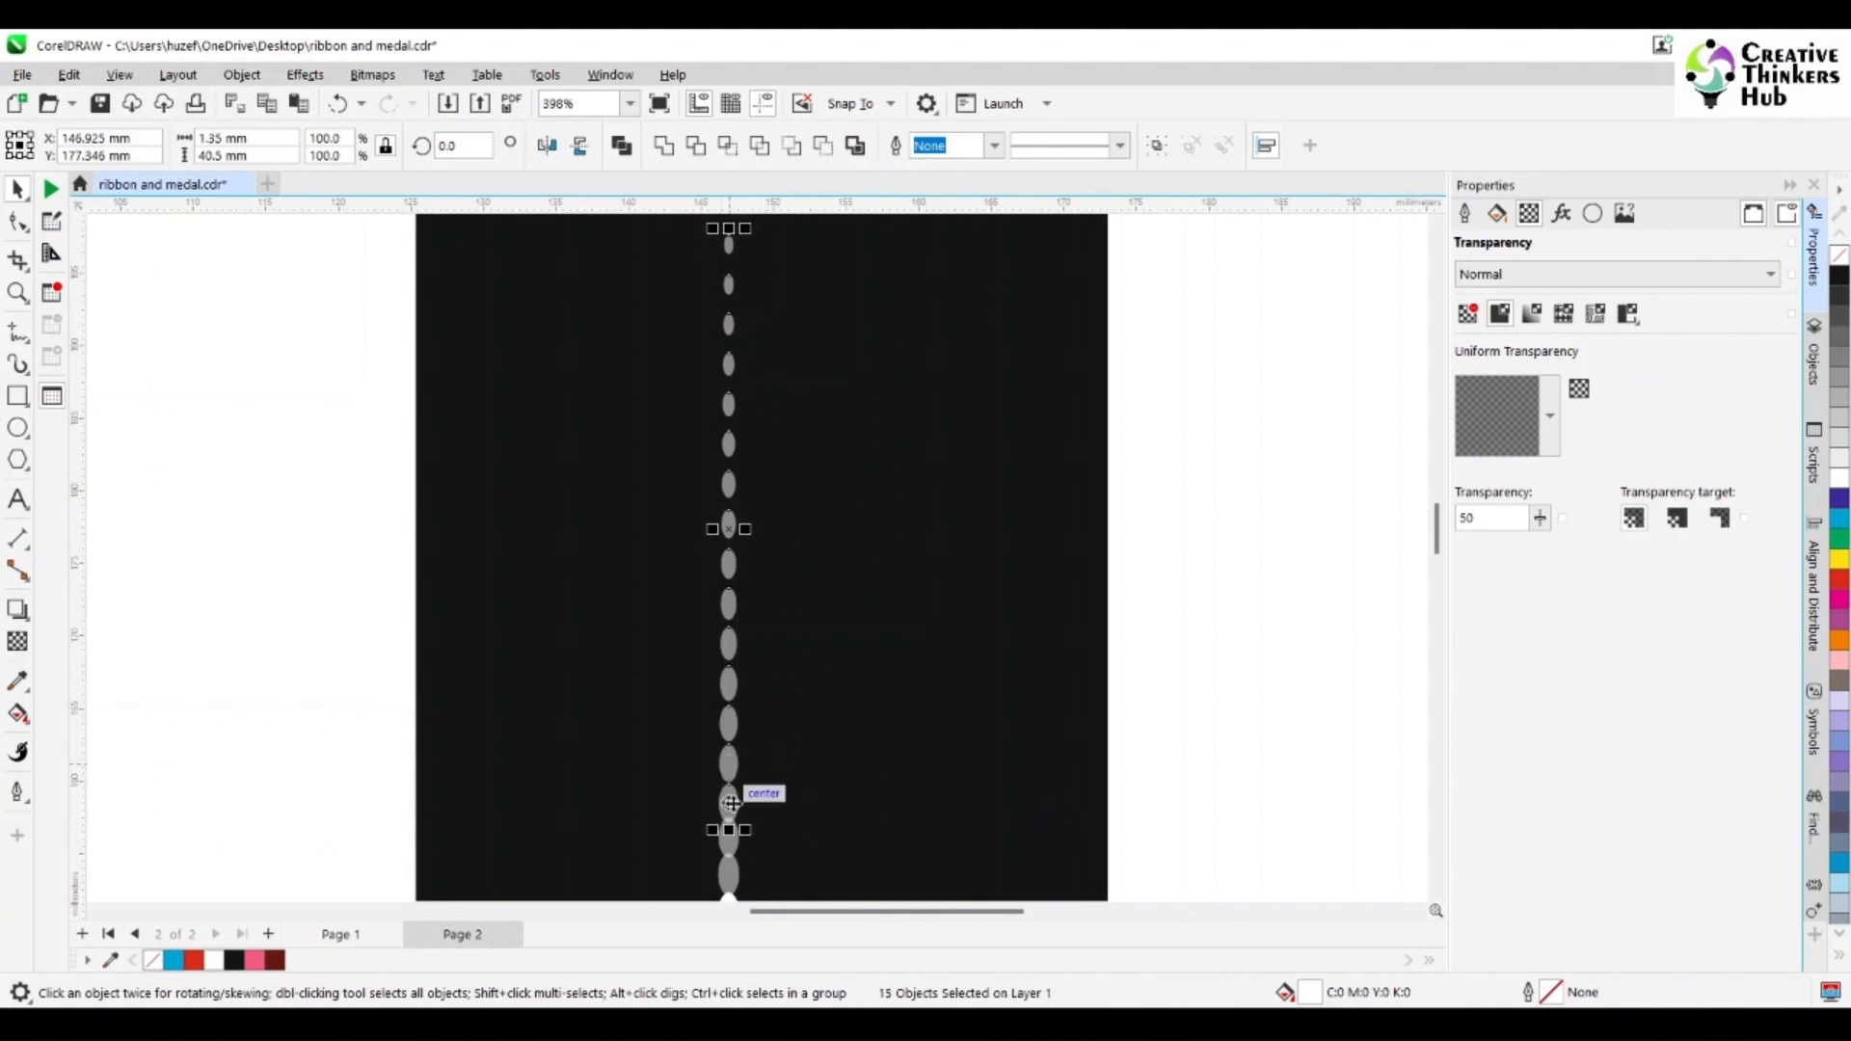
# - Drop the lowest ellipses from the selection one at a time, nudging the remaining 14 down 0.4 mm and the upper 13 down 0.6 mm
pyautogui.keyDown('shift'); pyautogui.click(729, 802); pyautogui.keyUp('shift')
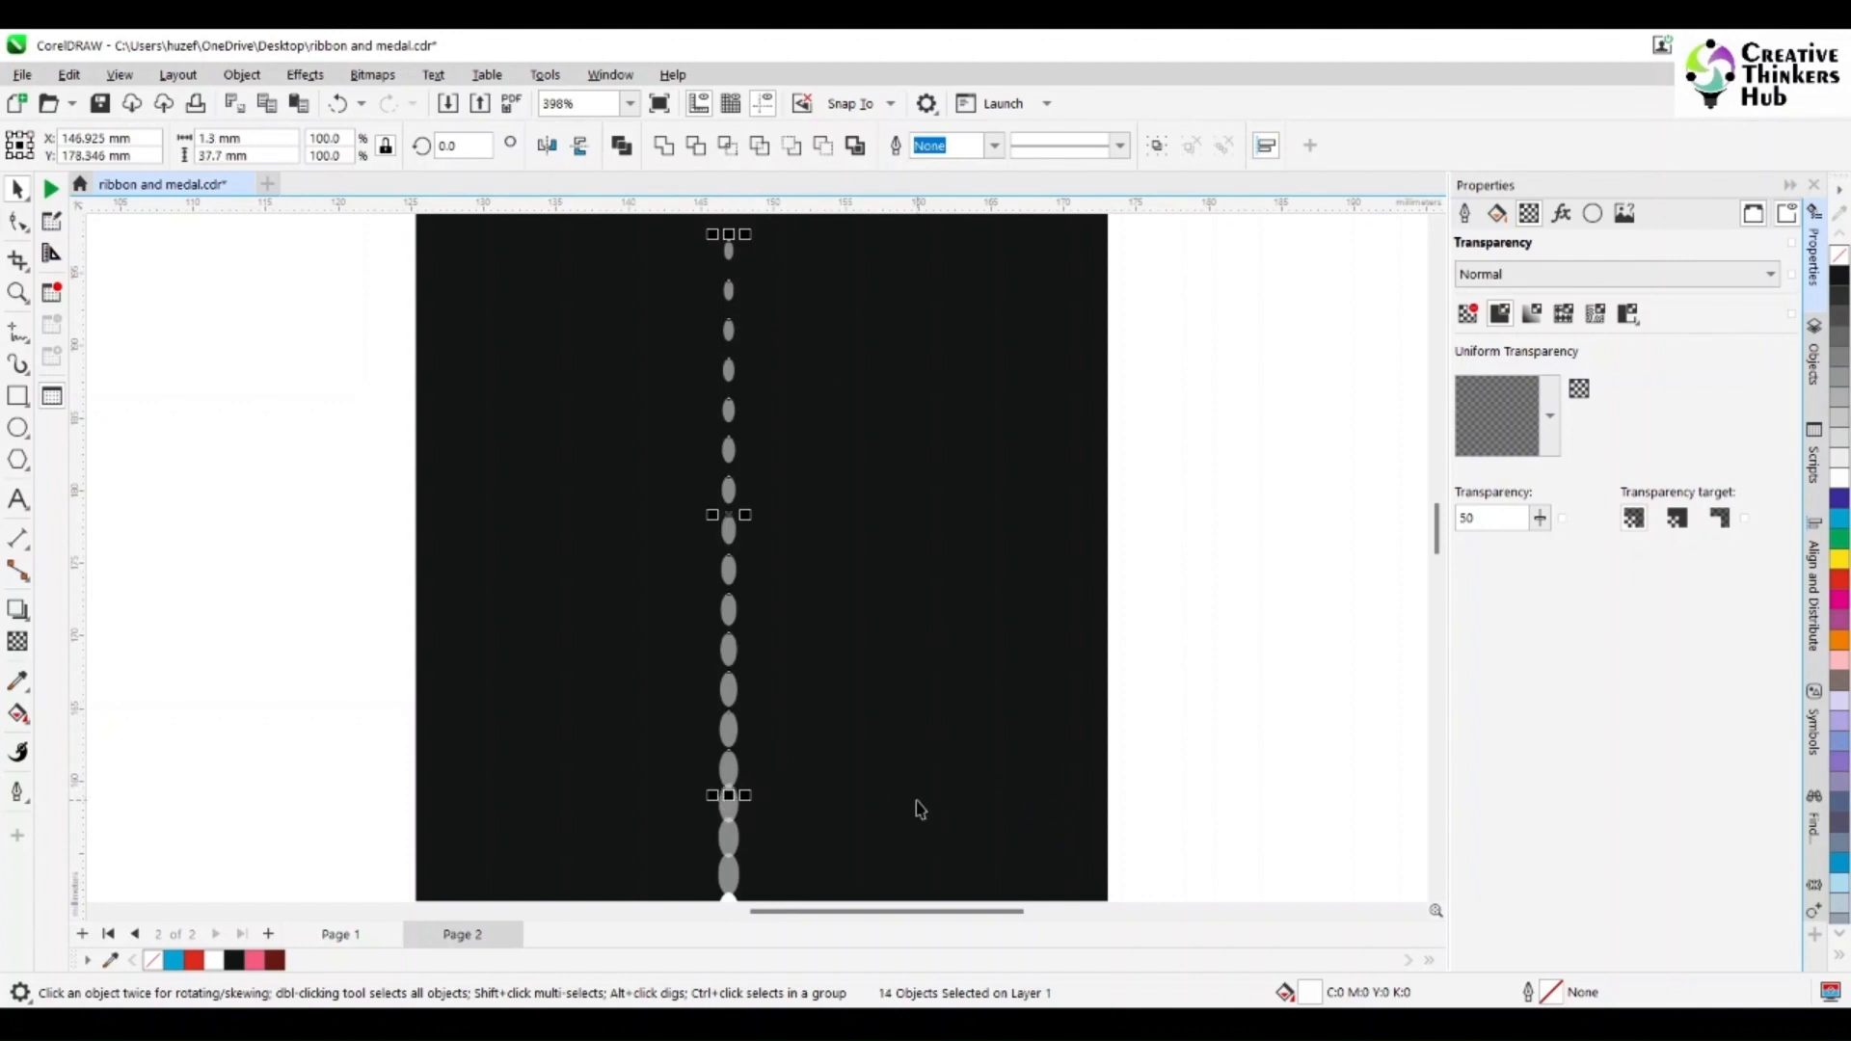
pyautogui.keyDown('shift'); pyautogui.click(730, 776); pyautogui.keyUp('shift')
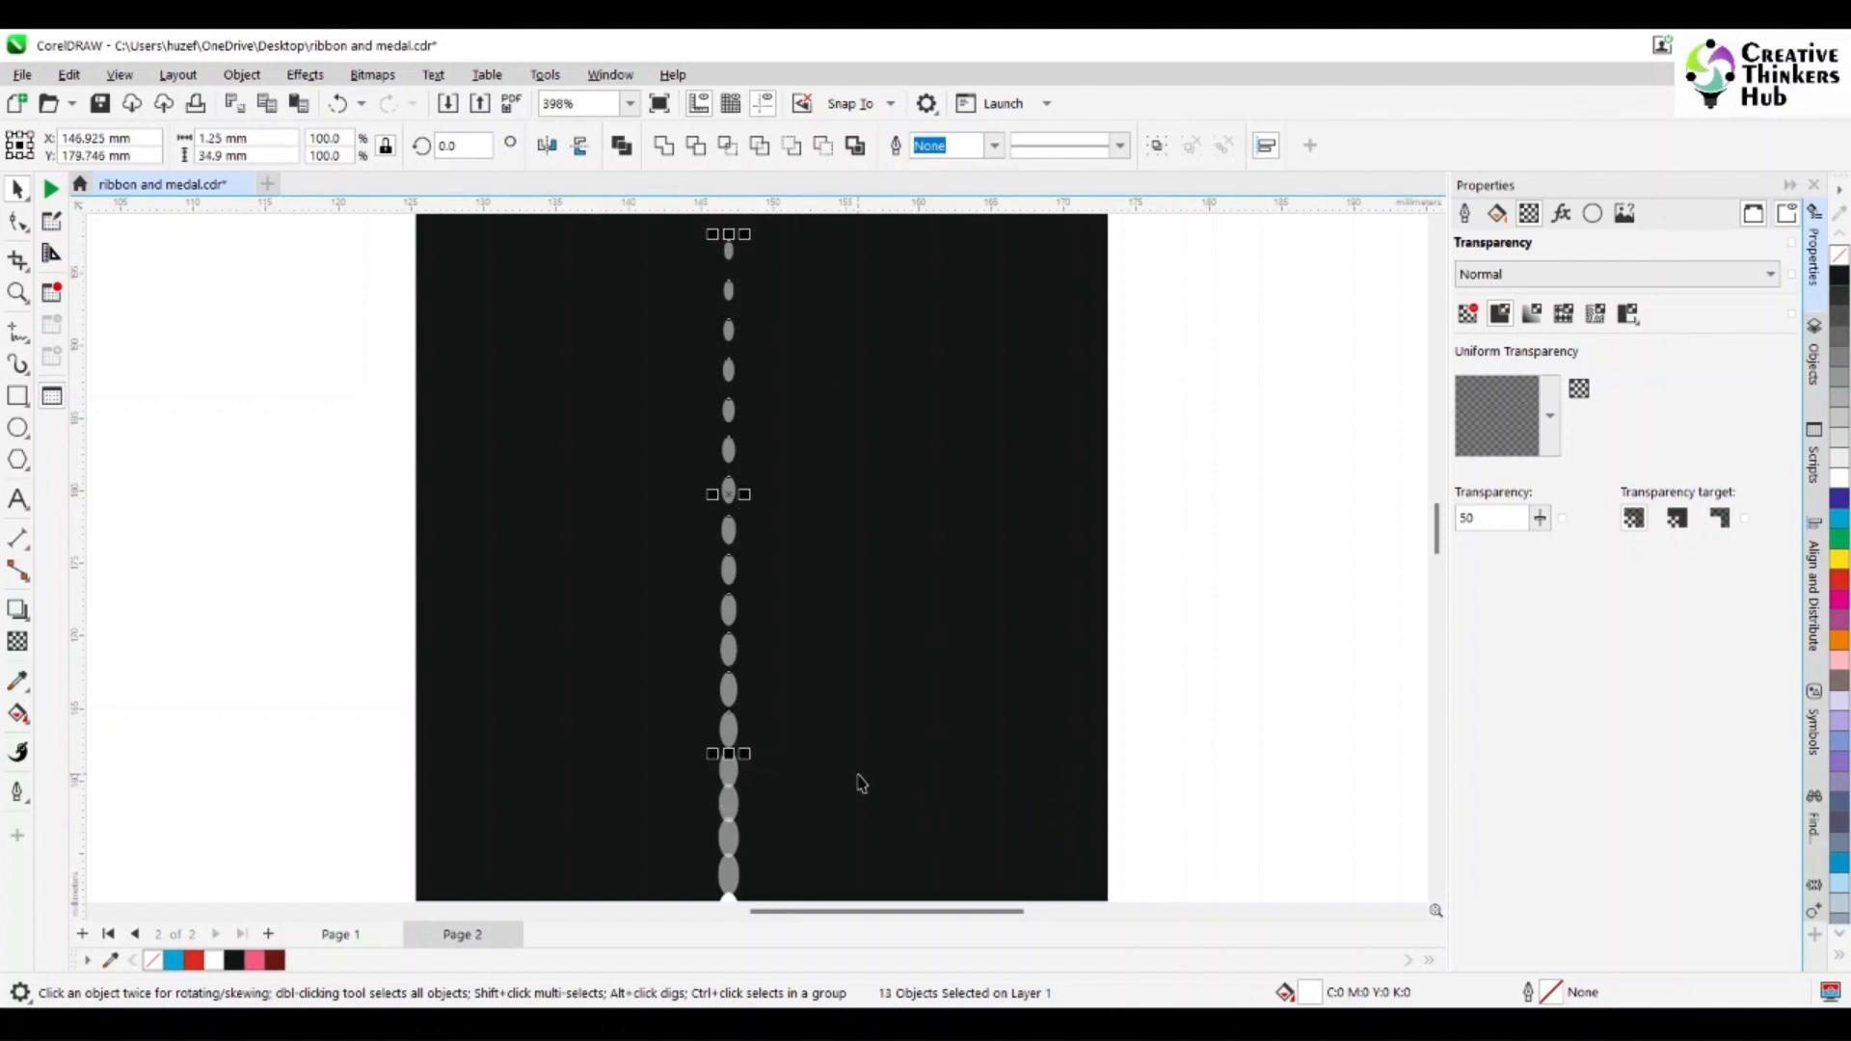
pyautogui.press('Down')
pyautogui.press('Down')
pyautogui.press('Down')
pyautogui.press('Down')
pyautogui.press('Down')
pyautogui.press('Down')
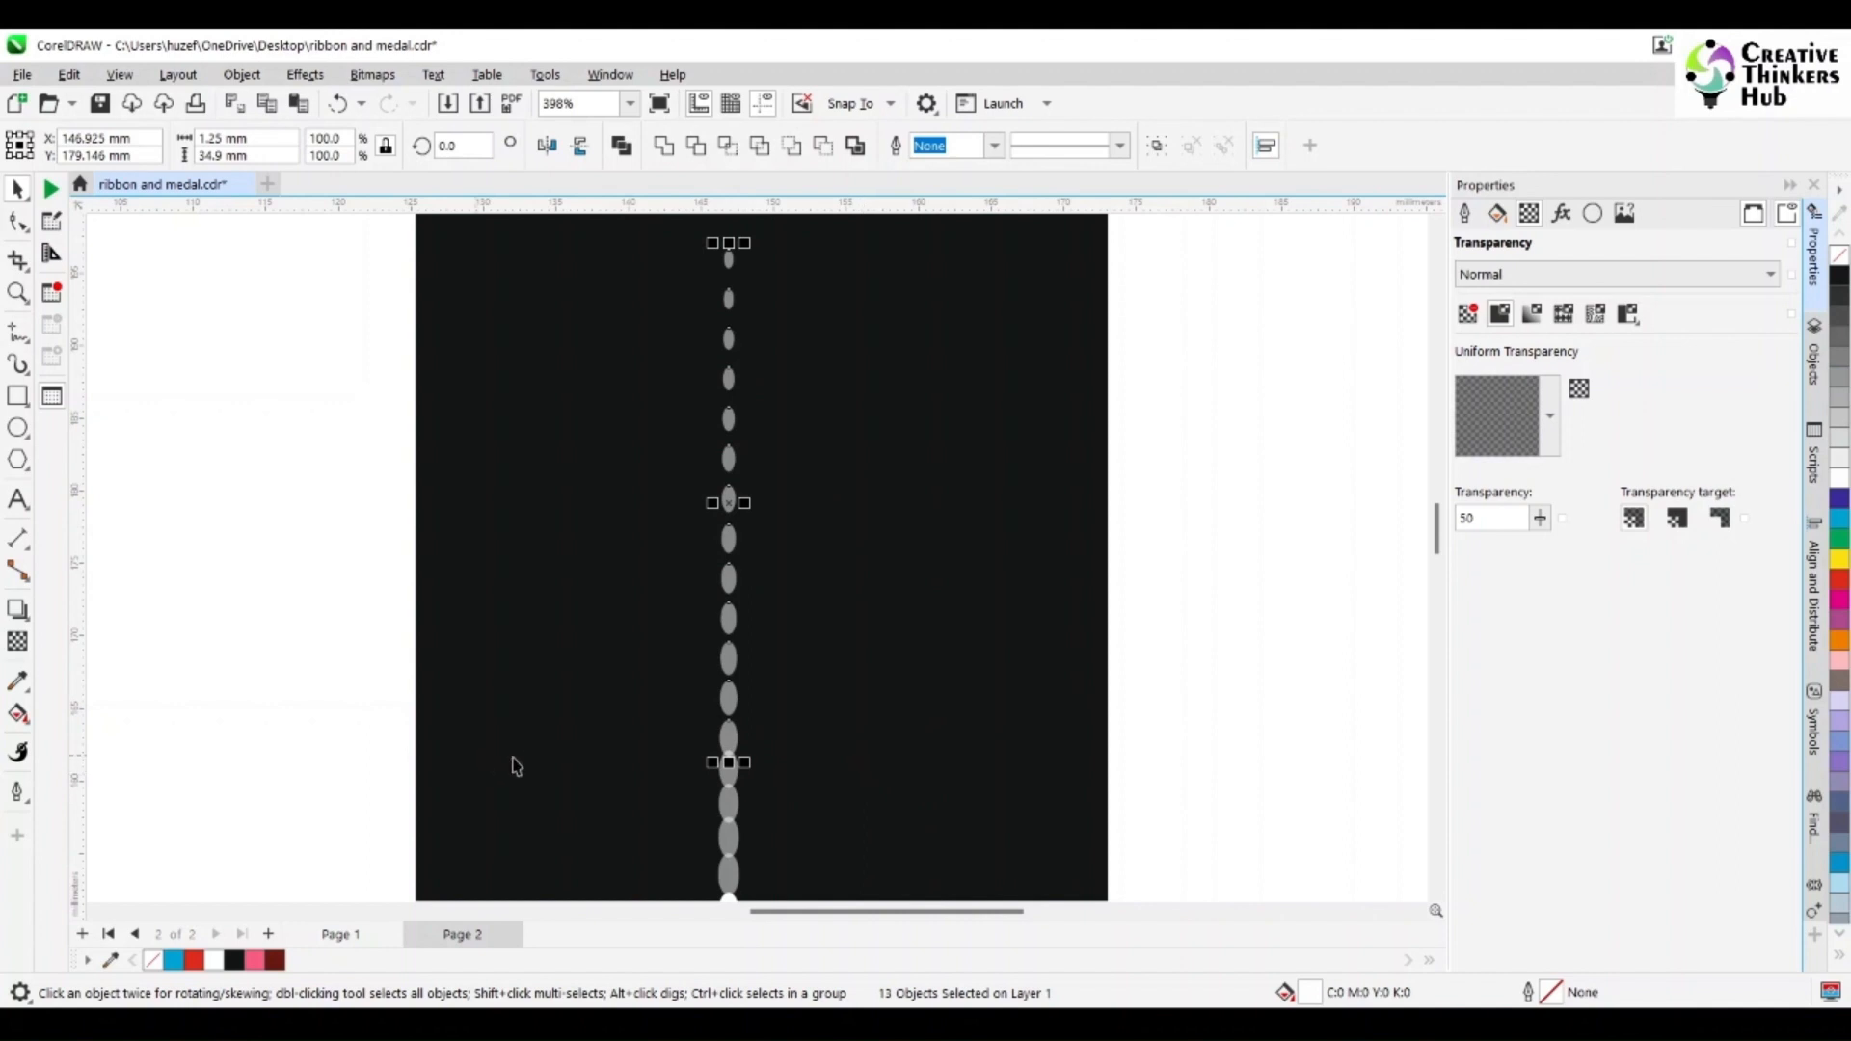
# - Remove the lowest ellipse from the selection and nudge the remaining 12 ellipses down by 0.6 mm
pyautogui.keyDown('shift'); pyautogui.click(730, 750); pyautogui.keyUp('shift')
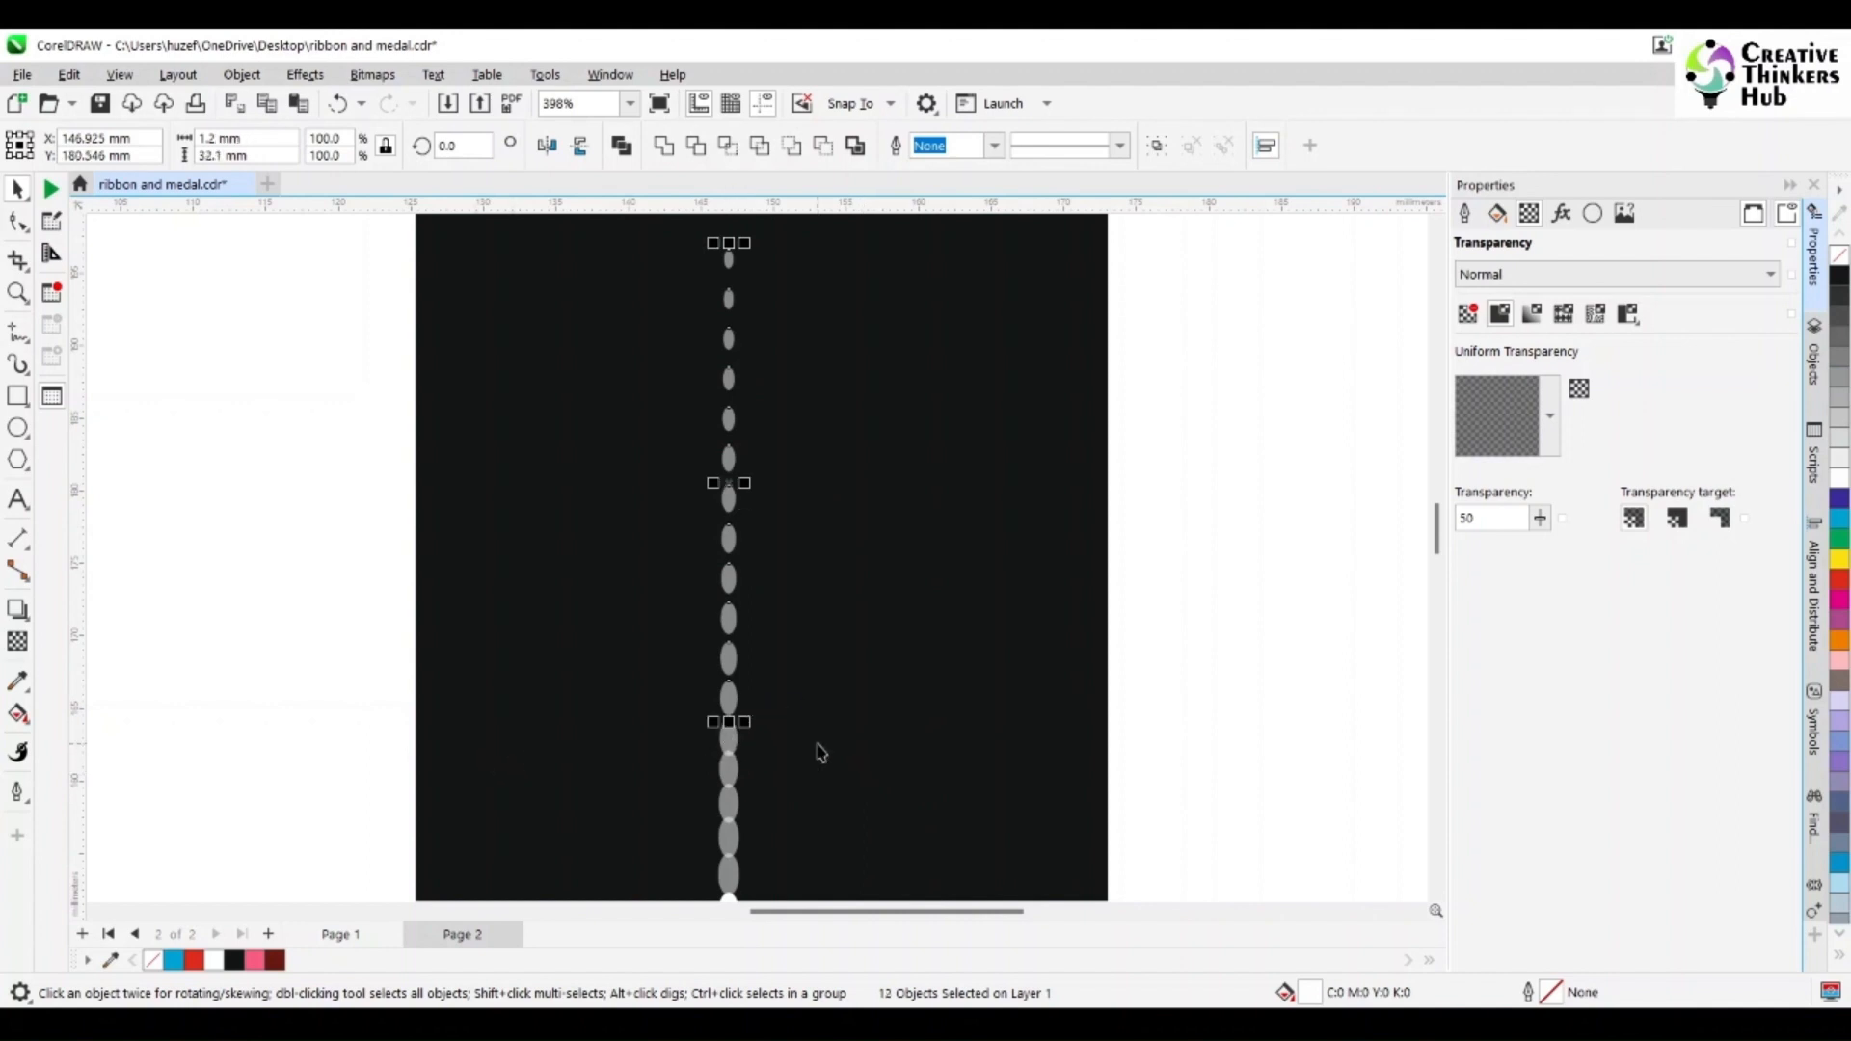
pyautogui.press('Down')
pyautogui.press('Down')
pyautogui.press('Down')
pyautogui.press('Down')
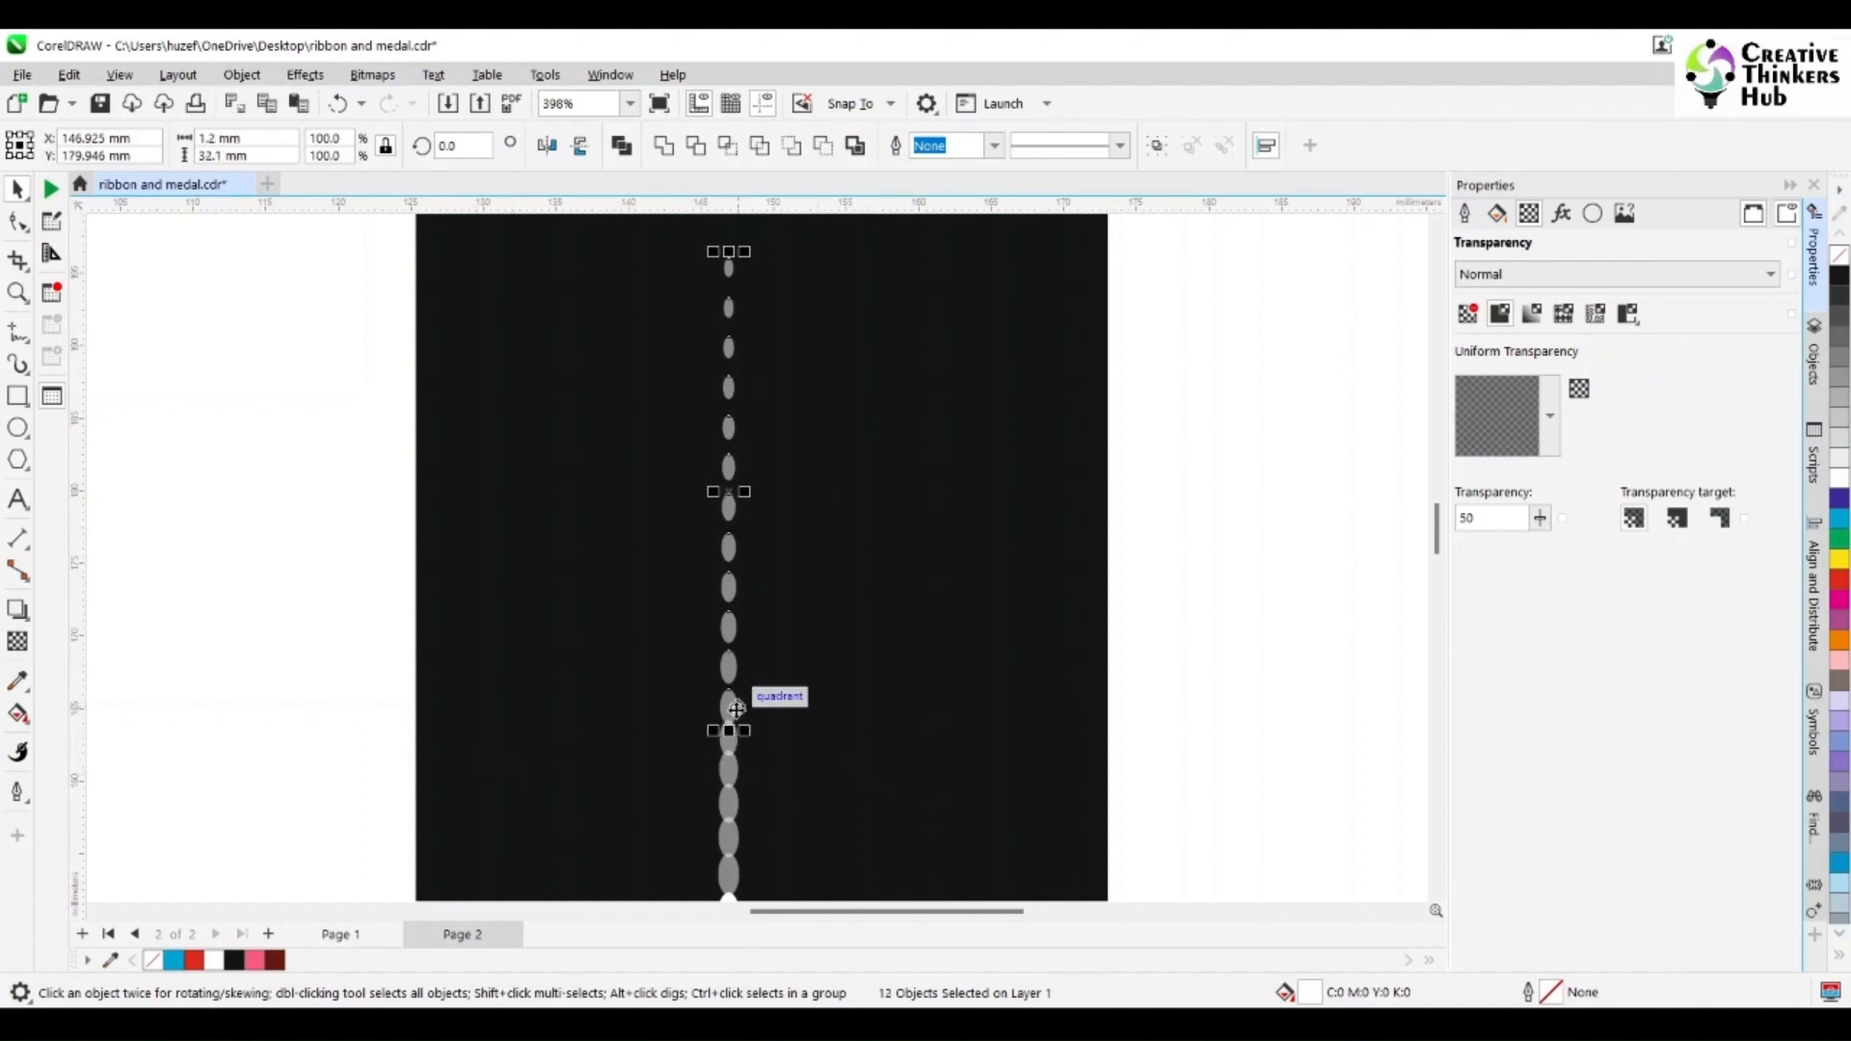
# - Remove the lowest ellipse from the selection and nudge the remaining 11 ellipses down by about 0.8 mm
pyautogui.keyDown('shift'); pyautogui.click(730, 707); pyautogui.keyUp('shift')
pyautogui.press('Down')
pyautogui.press('Down')
pyautogui.press('Down')
pyautogui.press('Down')
pyautogui.press('Down')
pyautogui.press('Down')
pyautogui.press('Down')
pyautogui.press('Down')
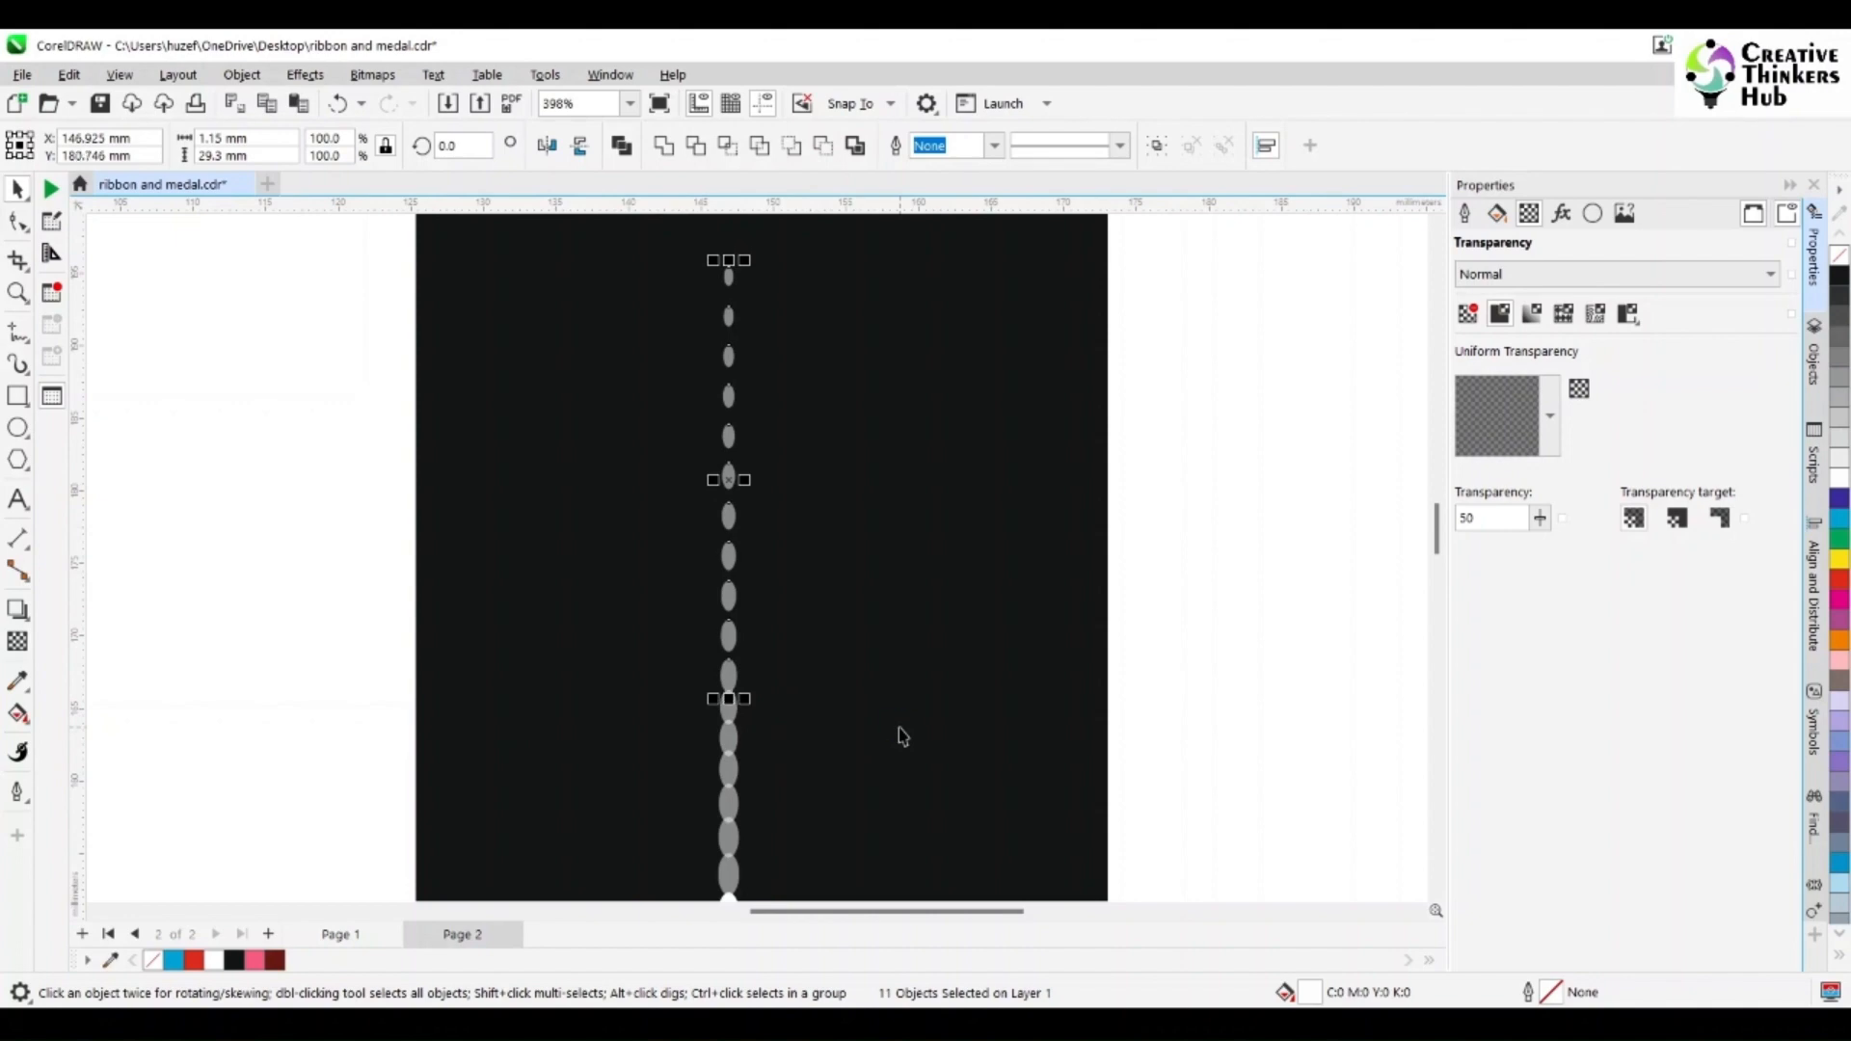
# - Deselect the lowest selected ellipse and nudge the upper 10 ellipses down by about 0.8 mm to close the gap
pyautogui.keyDown('shift'); pyautogui.click(735, 675); pyautogui.keyUp('shift')
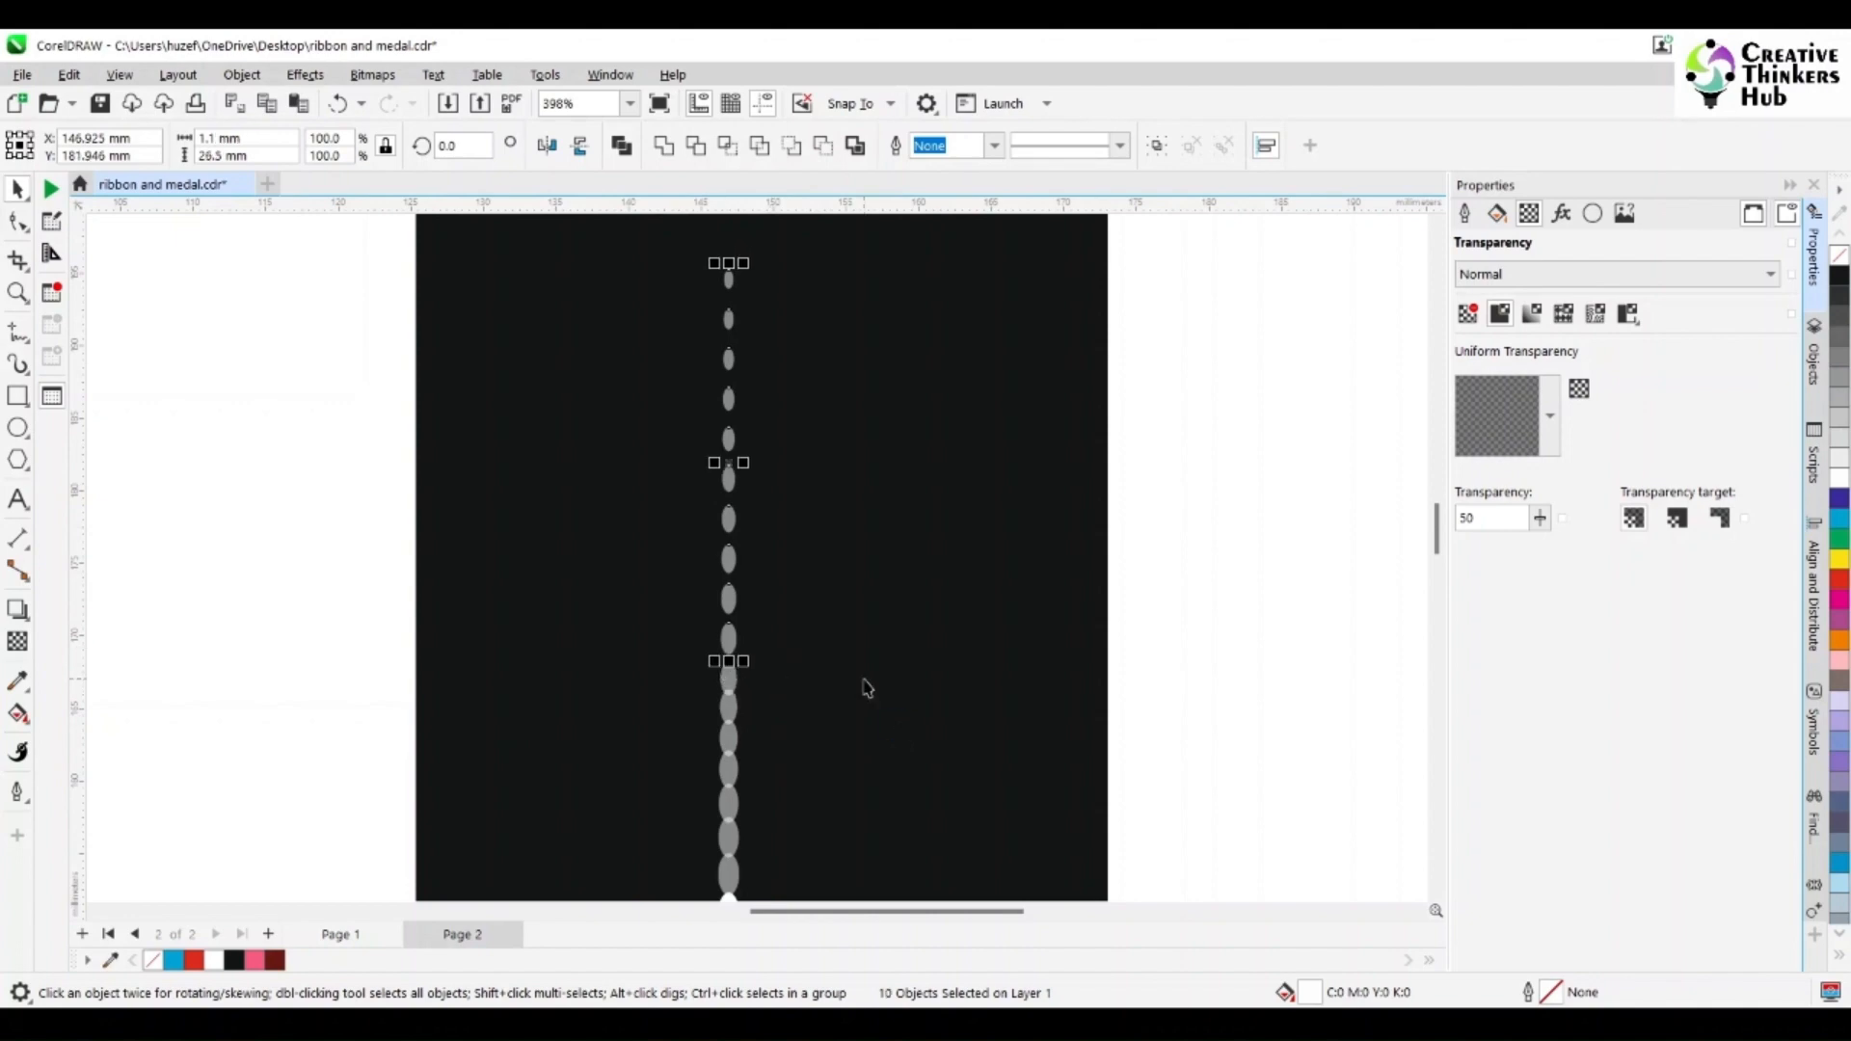
pyautogui.press('Down')
pyautogui.press('Down')
pyautogui.press('Down')
pyautogui.press('Down')
pyautogui.press('Down')
pyautogui.press('Down')
pyautogui.press('Down')
pyautogui.press('Down')
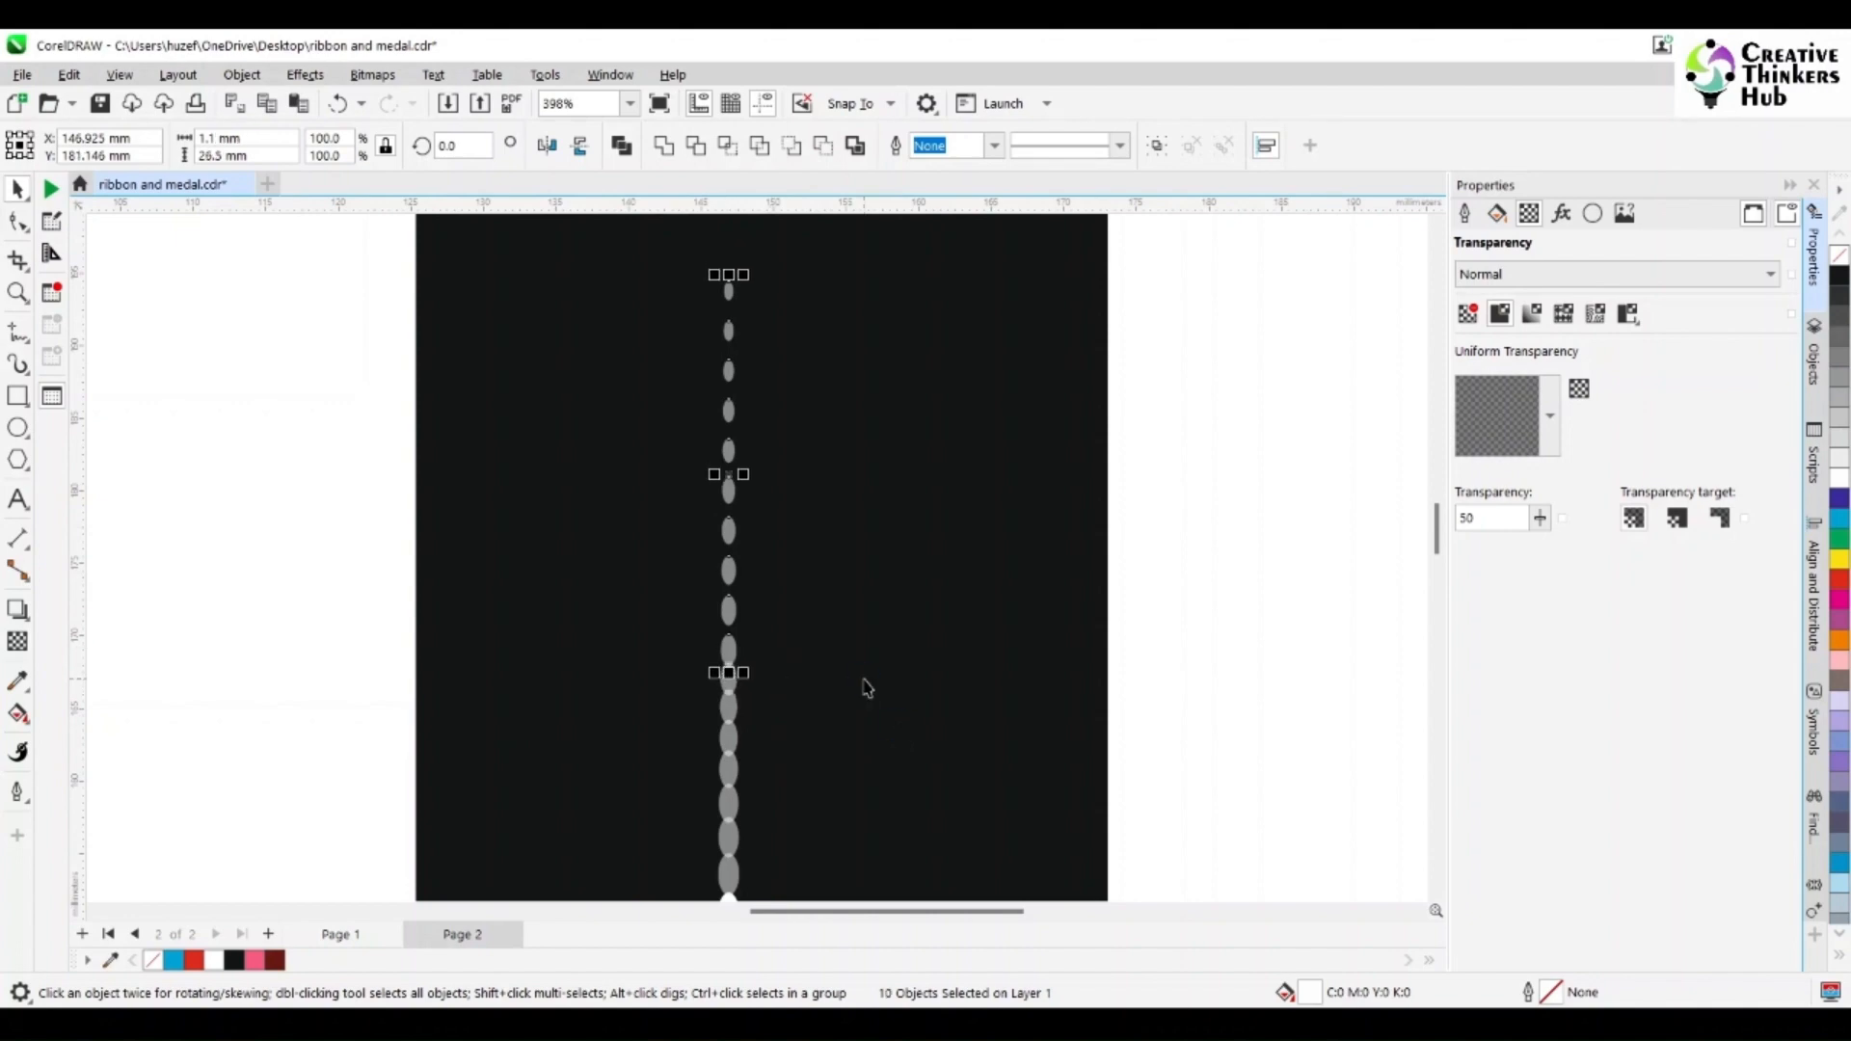
# - Remove the lowest ellipse from the selection and nudge the remaining 9 ellipses down by 1 mm
pyautogui.keyDown('shift'); pyautogui.click(731, 658); pyautogui.keyUp('shift')
pyautogui.press('Down')
pyautogui.press('Down')
pyautogui.press('Down')
pyautogui.press('Down')
pyautogui.press('Down')
pyautogui.press('Down')
pyautogui.press('Down')
pyautogui.press('Down')
pyautogui.press('Down')
pyautogui.press('Down')
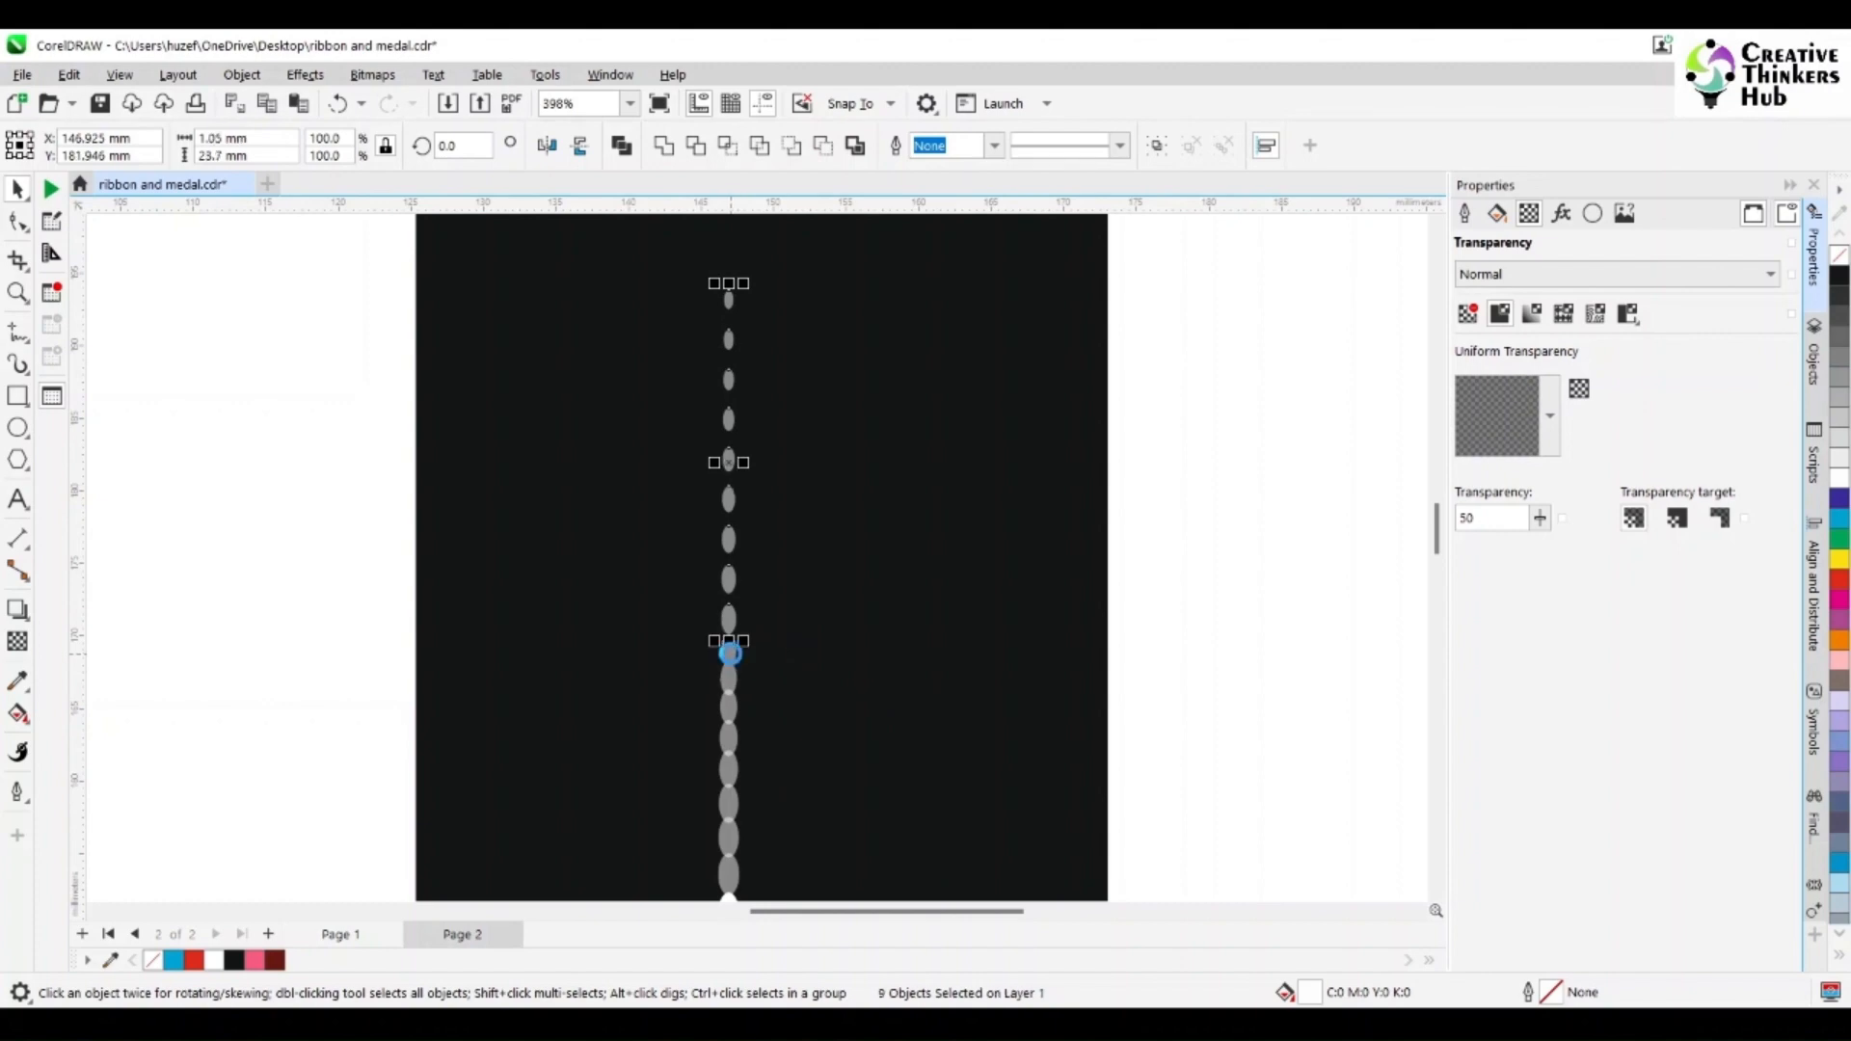
# - Deselect the lowest selected ellipse and nudge the upper 8 ellipses down by about 1 mm
pyautogui.keyDown('shift'); pyautogui.click(733, 629); pyautogui.keyUp('shift')
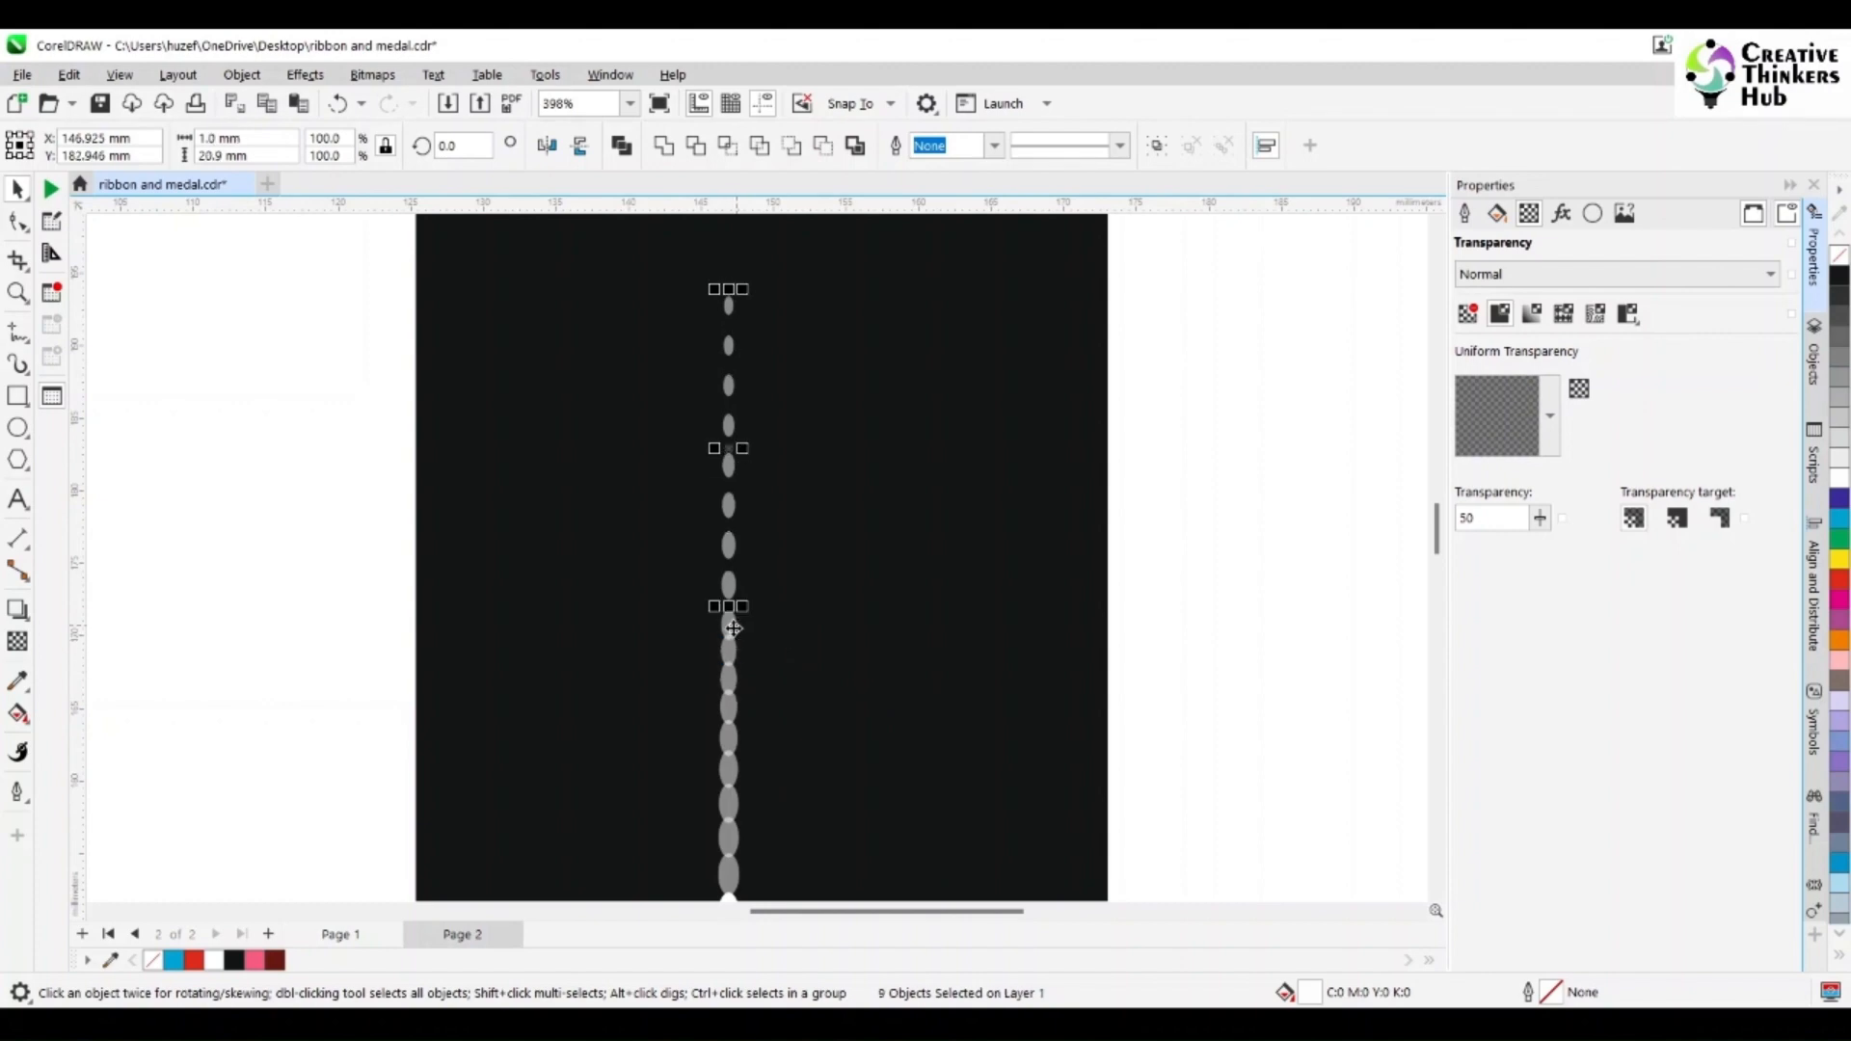
pyautogui.press('Down')
pyautogui.press('Down')
pyautogui.press('Down')
pyautogui.press('Down')
pyautogui.press('Down')
pyautogui.press('Down')
pyautogui.press('Down')
pyautogui.press('Down')
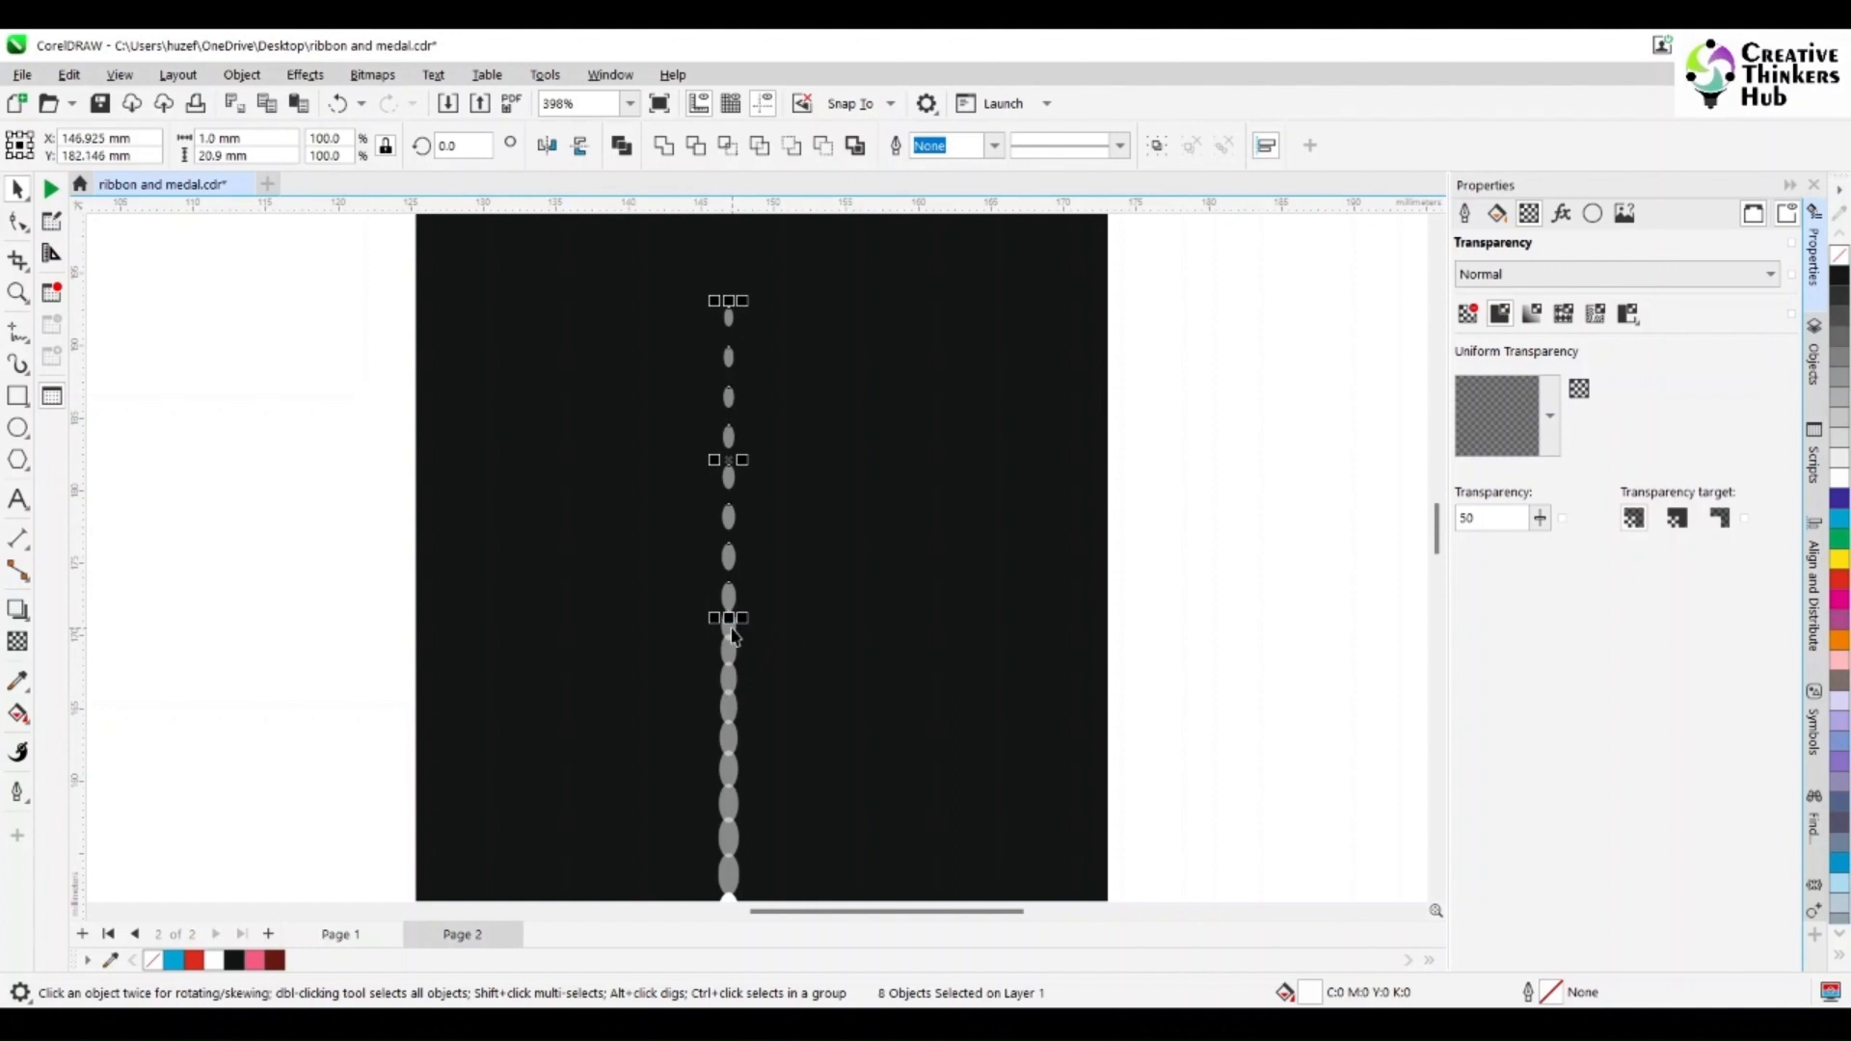
# - Remove the lowest ellipse from the selection and nudge the remaining 7 ellipses down by 1.2 mm
pyautogui.keyDown('shift'); pyautogui.click(729, 606); pyautogui.keyUp('shift')
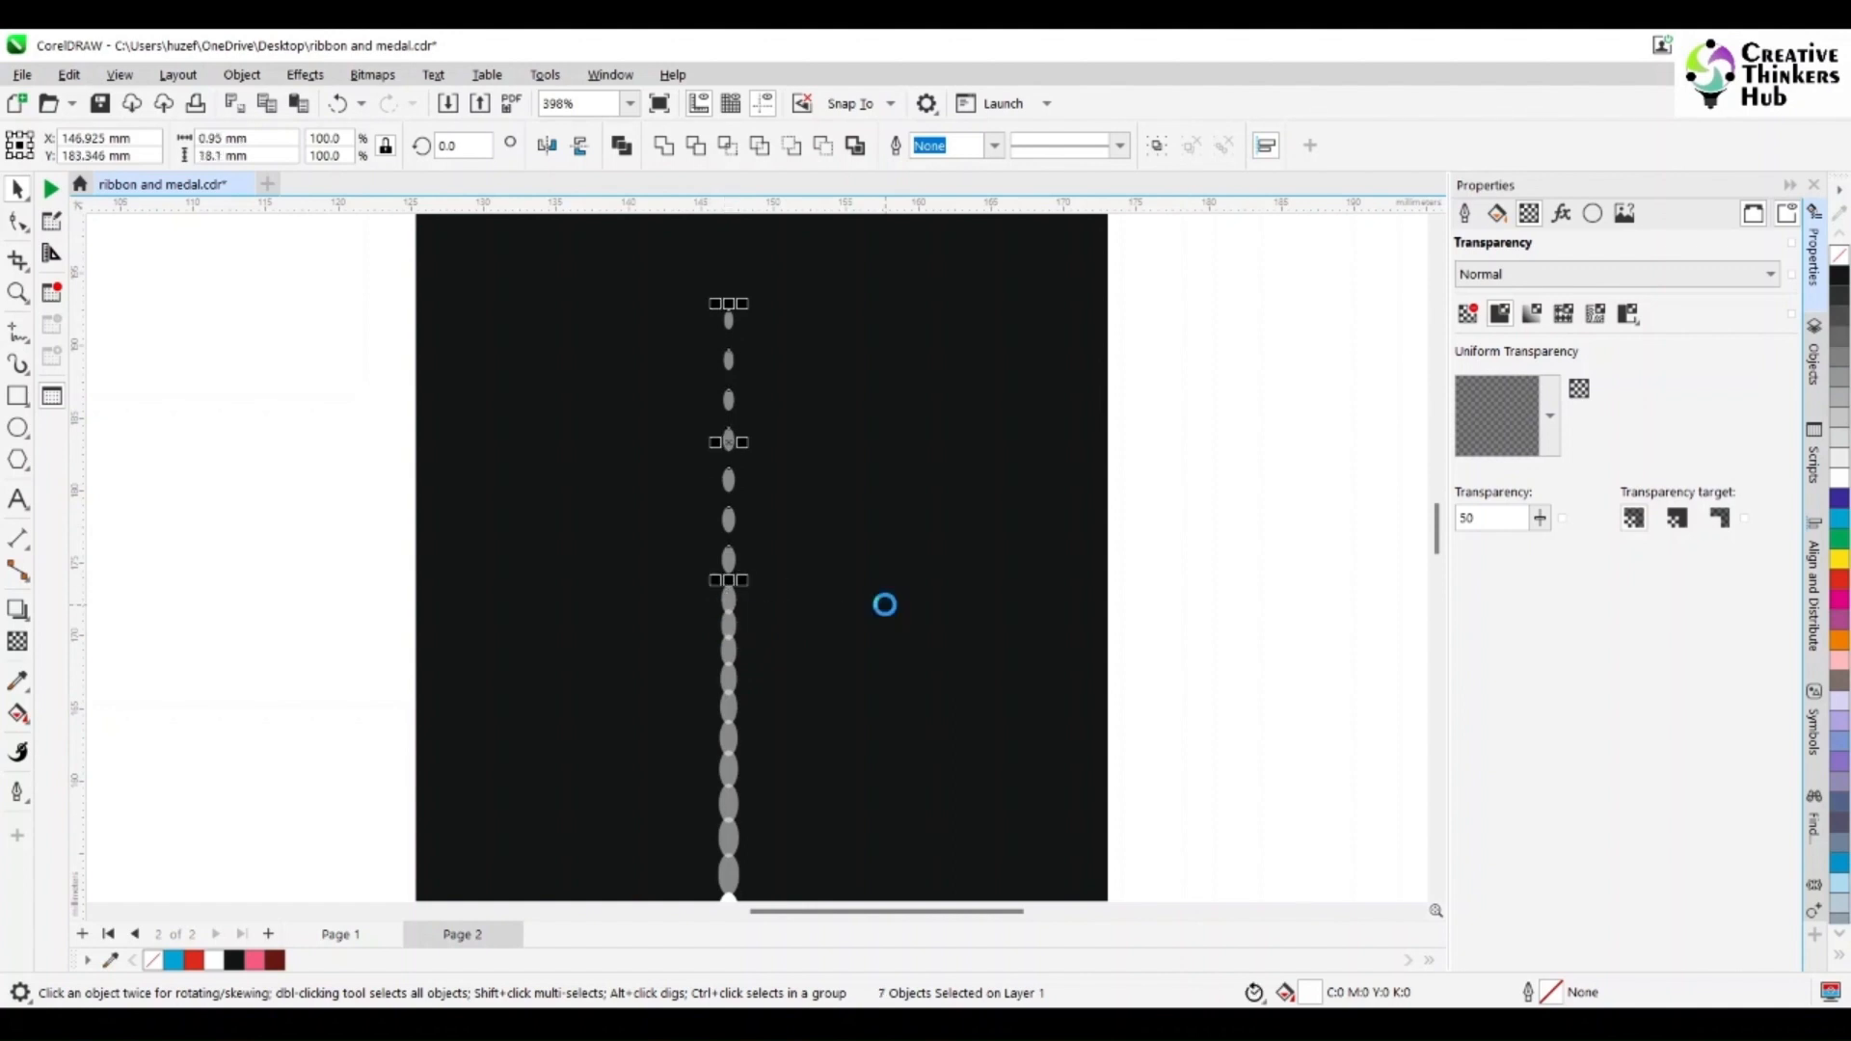
pyautogui.press('Down')
pyautogui.press('Down')
pyautogui.press('Down')
pyautogui.press('Down')
pyautogui.press('Down')
pyautogui.press('Down')
pyautogui.press('Down')
pyautogui.press('Down')
pyautogui.press('Down')
pyautogui.press('Down')
pyautogui.press('Down')
pyautogui.press('Down')
pyautogui.press('Down')
pyautogui.press('Down')
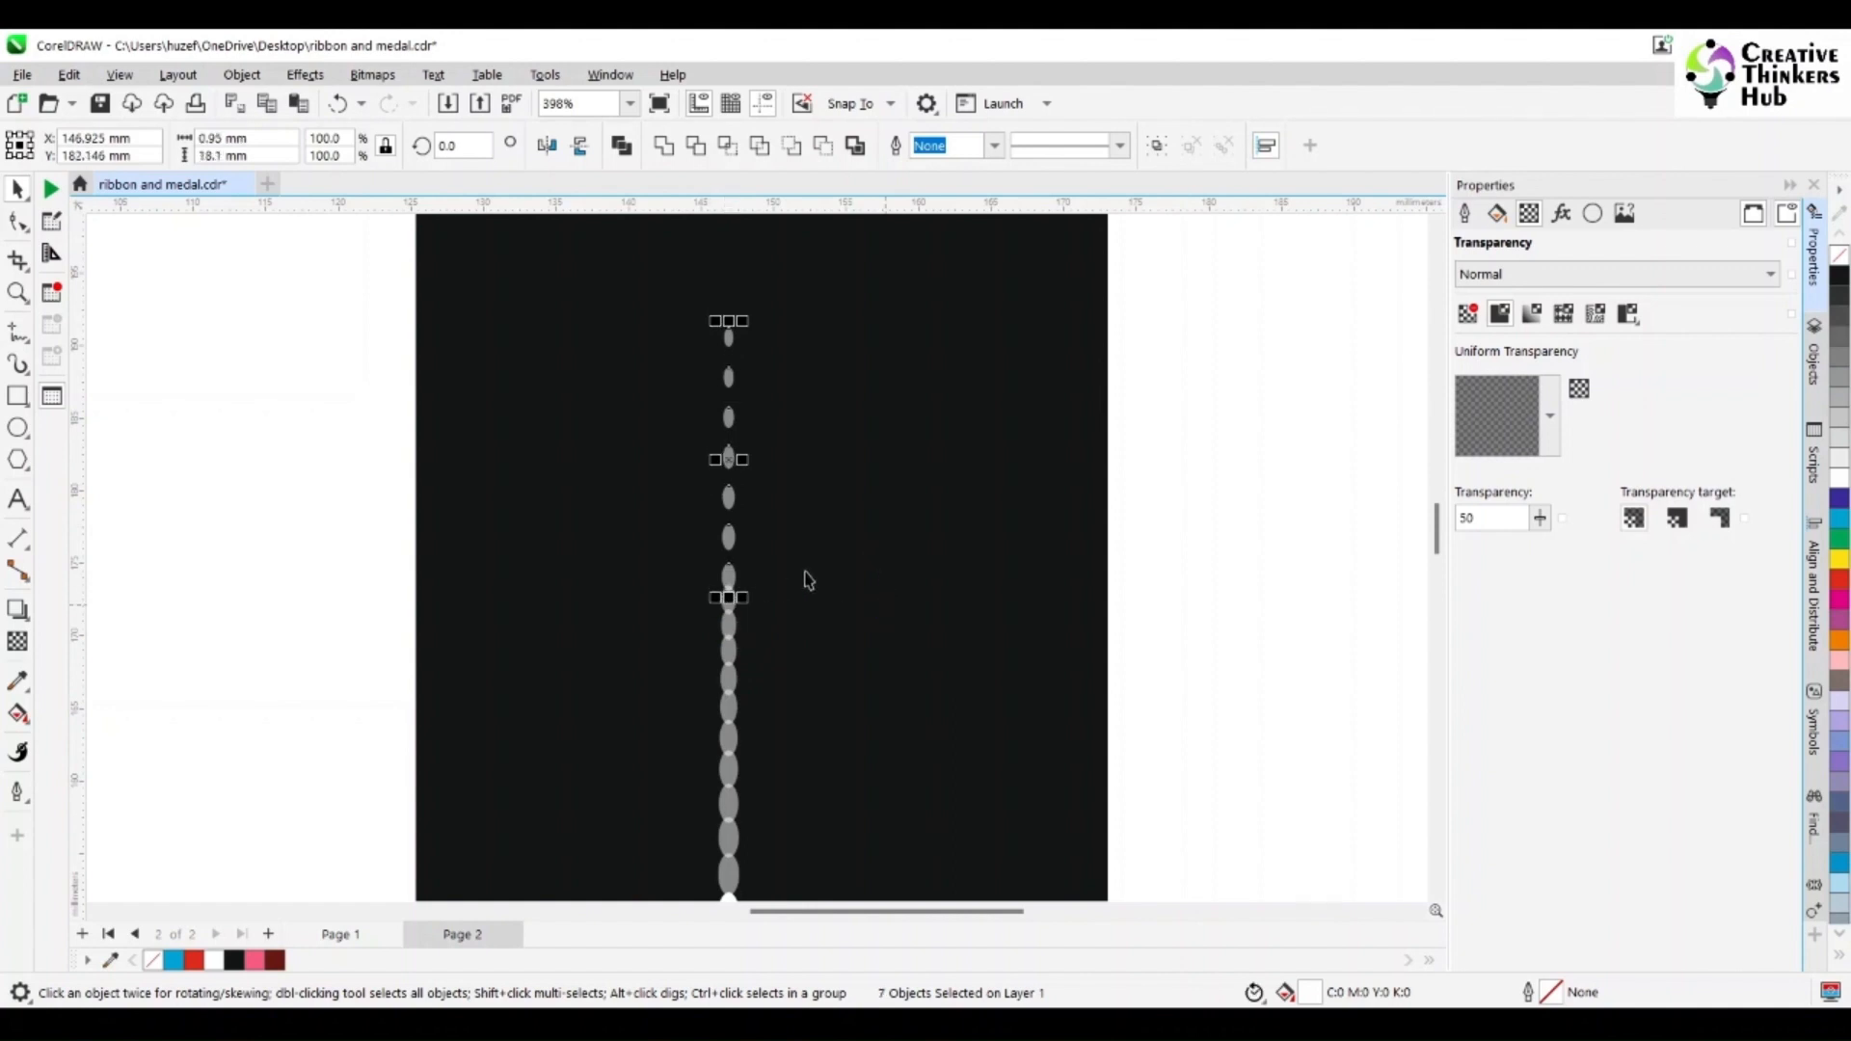
# - Deselect the lowest selected ellipse and nudge the upper 6 ellipses down by about 1.2 mm
pyautogui.keyDown('shift'); pyautogui.click(725, 578); pyautogui.keyUp('shift')
pyautogui.press('Down')
pyautogui.press('Down')
pyautogui.press('Down')
pyautogui.press('Down')
pyautogui.press('Down')
pyautogui.press('Down')
pyautogui.press('Down')
pyautogui.press('Down')
pyautogui.press('Down')
pyautogui.press('Down')
pyautogui.press('Down')
pyautogui.press('Down')
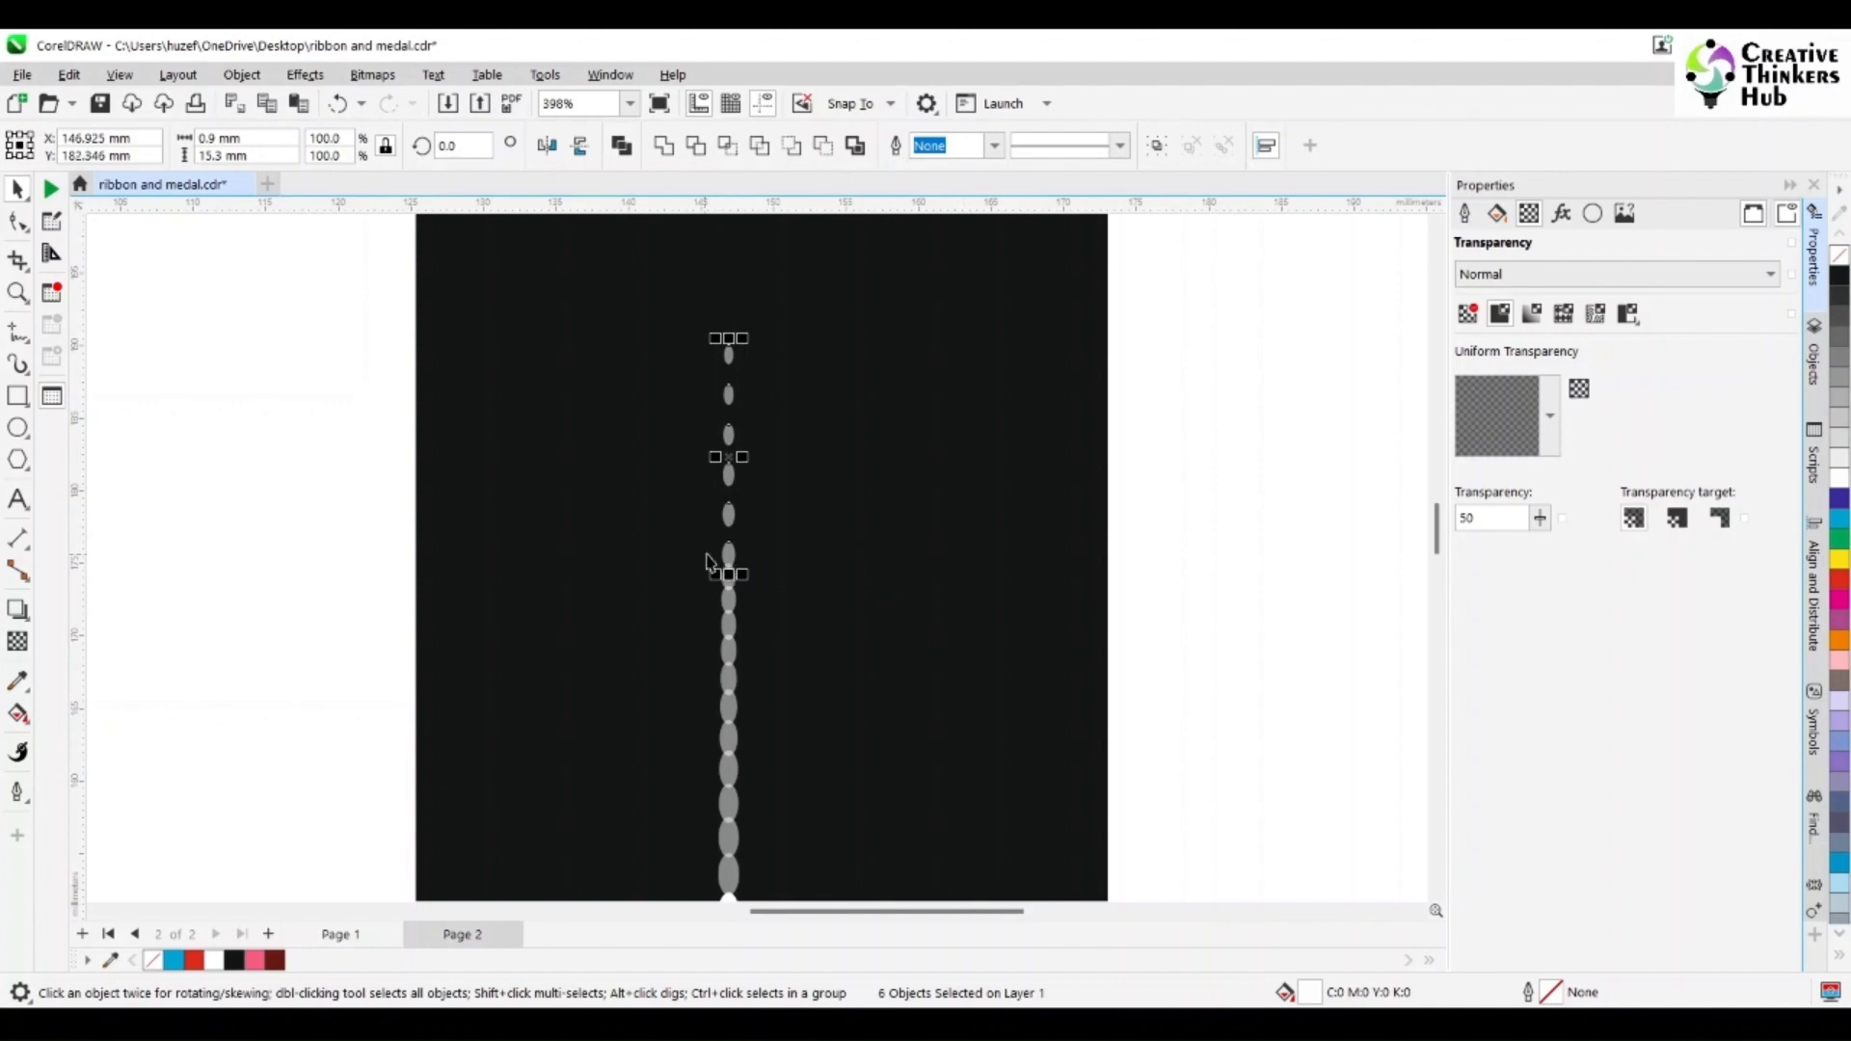
# - Remove the lowest ellipse from the selection and nudge the remaining 5 ellipses down by about 1.4 mm
pyautogui.keyDown('shift'); pyautogui.click(728, 544); pyautogui.keyUp('shift')
pyautogui.press('Down')
pyautogui.press('Down')
pyautogui.press('Down')
pyautogui.press('Down')
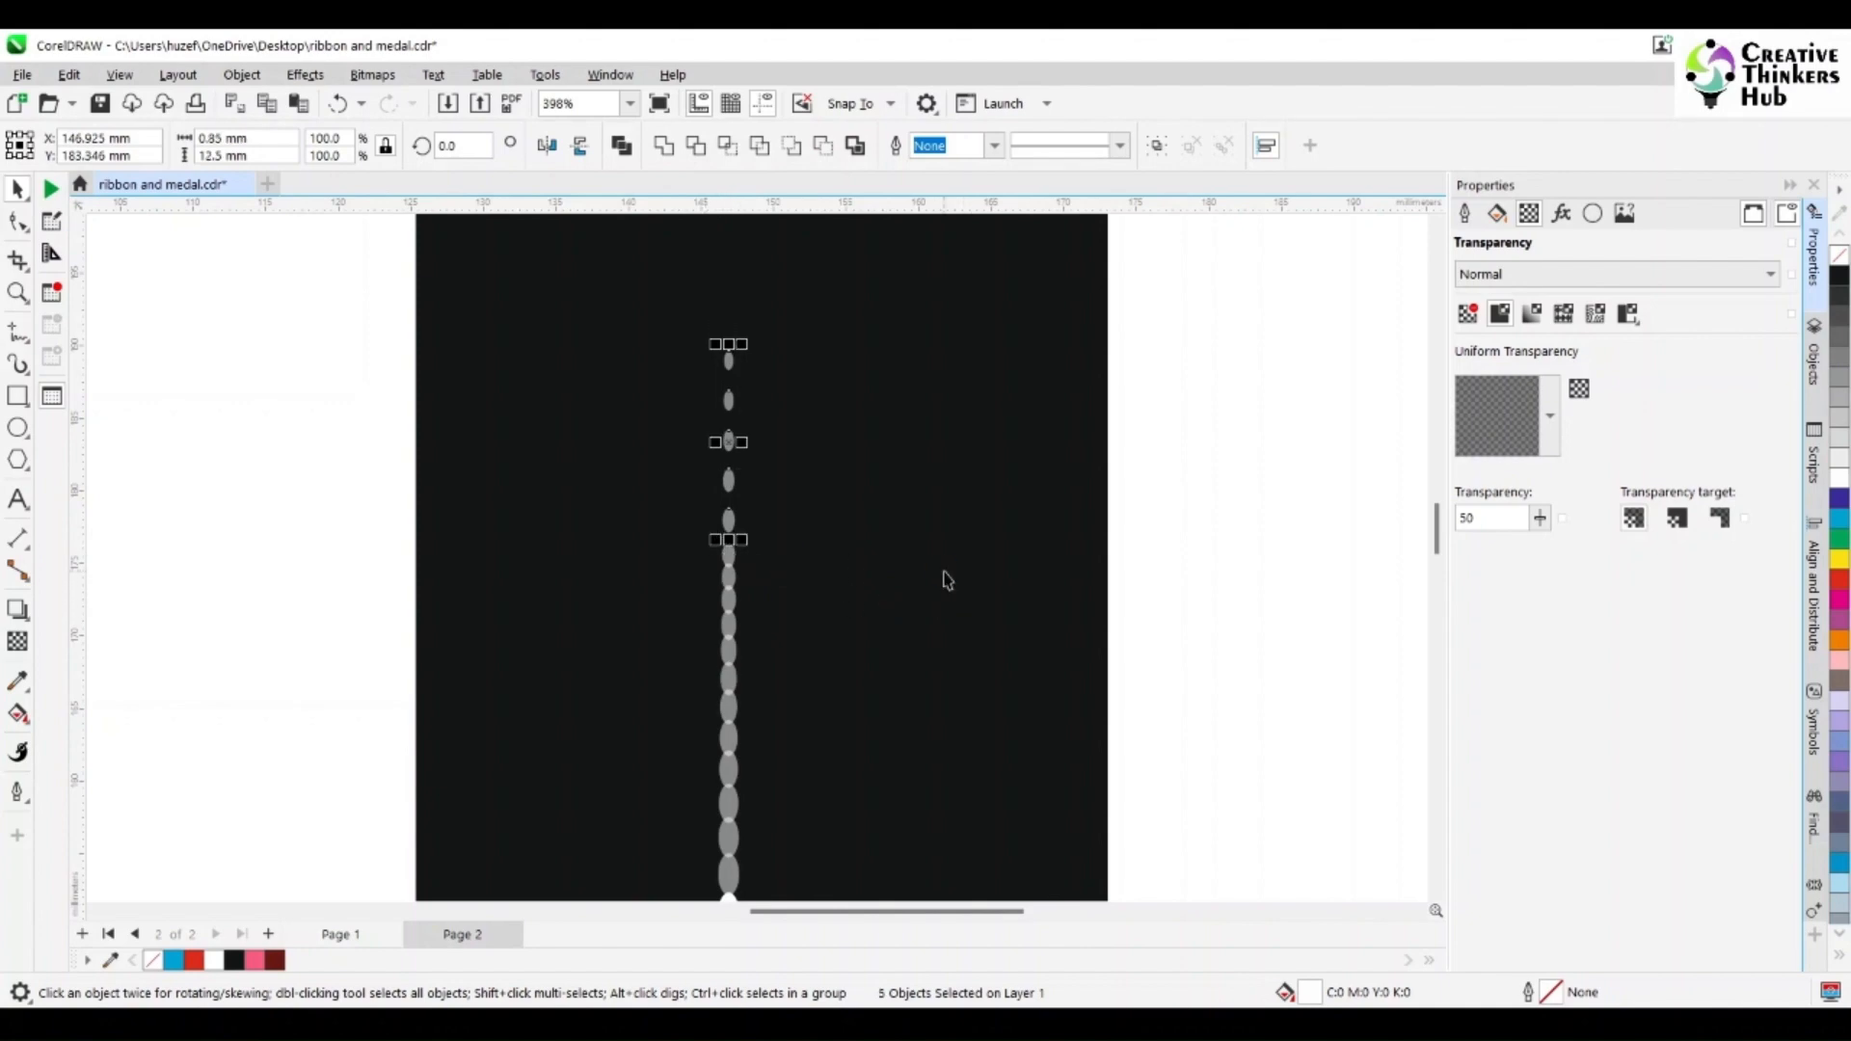
pyautogui.press('Down')
pyautogui.press('Down')
pyautogui.press('Down')
pyautogui.press('Down')
pyautogui.press('Down')
pyautogui.press('Down')
pyautogui.press('Down')
pyautogui.press('Down')
pyautogui.press('Down')
pyautogui.press('Down')
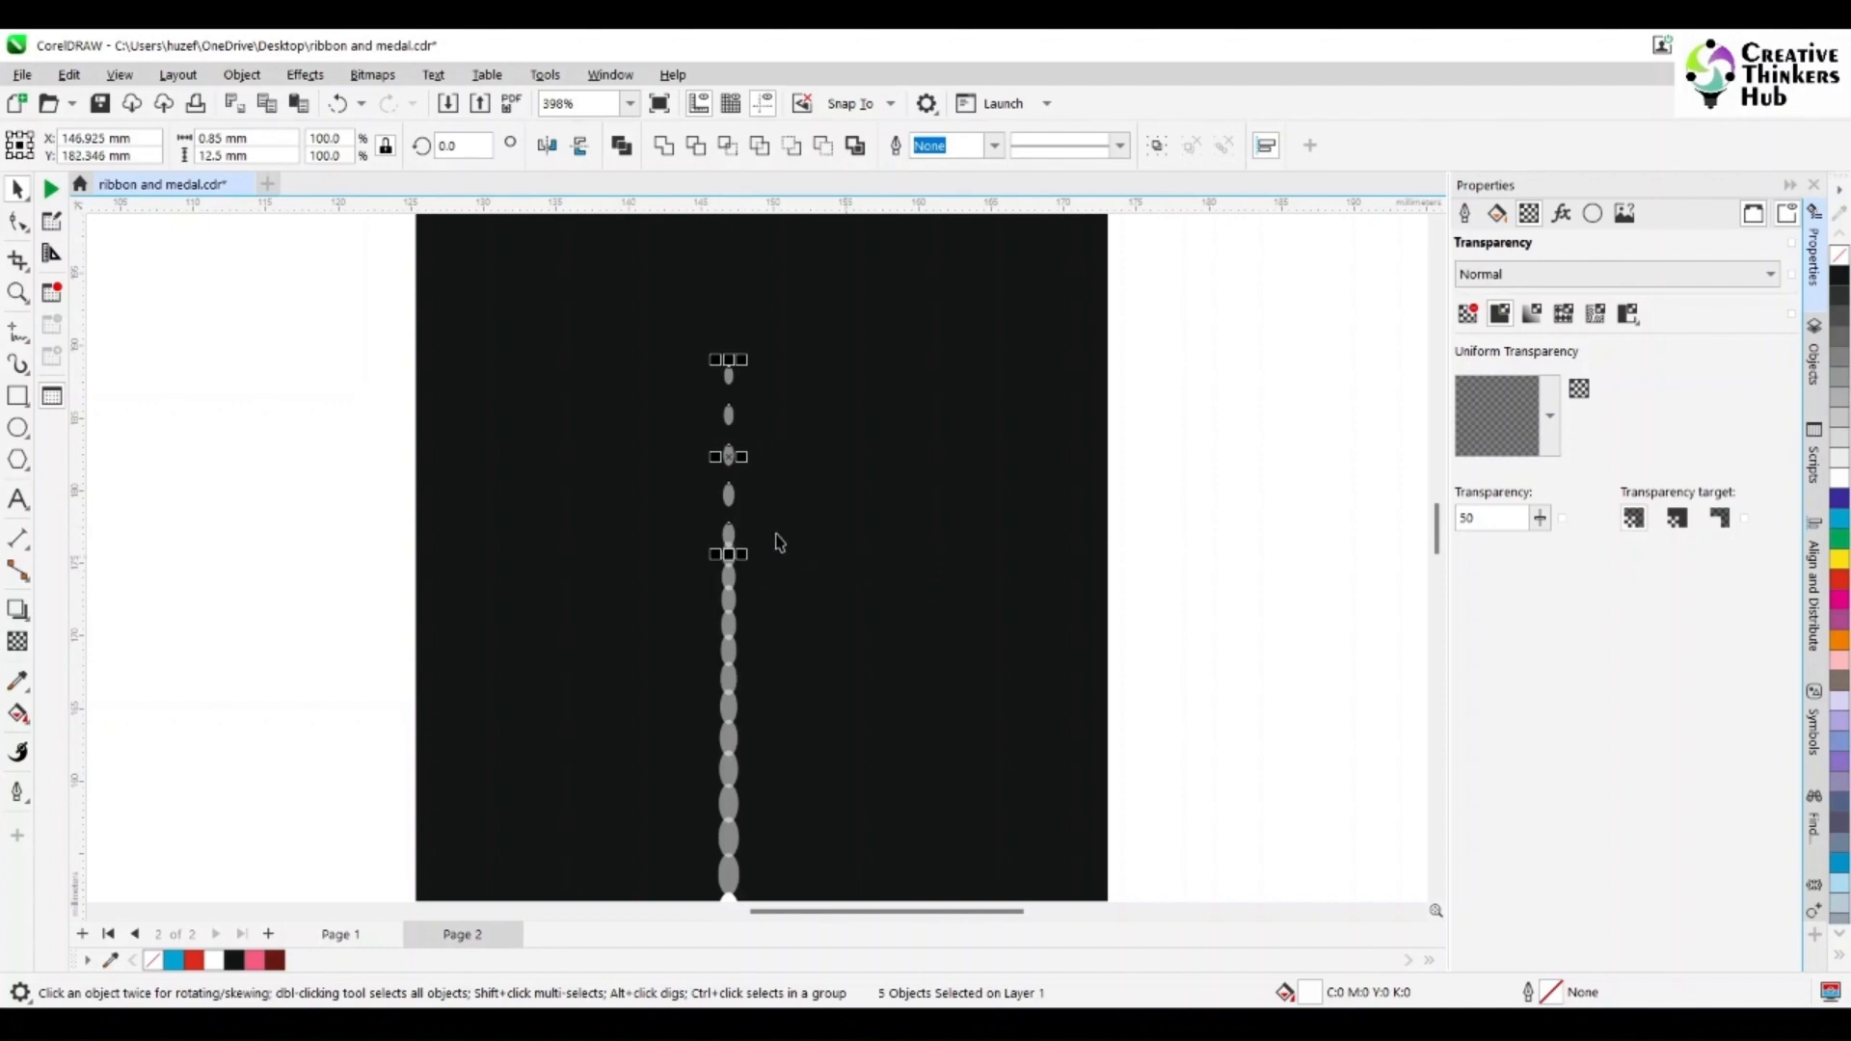
# - Deselect the lowest selected ellipse and nudge the upper 4 ellipses down by about 1.5 mm
pyautogui.keyDown('shift'); pyautogui.click(731, 537); pyautogui.keyUp('shift')
pyautogui.press('Down')
pyautogui.press('Down')
pyautogui.press('Down')
pyautogui.press('Down')
pyautogui.press('Down')
pyautogui.press('Down')
pyautogui.press('Down')
pyautogui.press('Down')
pyautogui.press('Down')
pyautogui.press('Down')
pyautogui.press('Down')
pyautogui.press('Down')
pyautogui.press('Down')
pyautogui.press('Down')
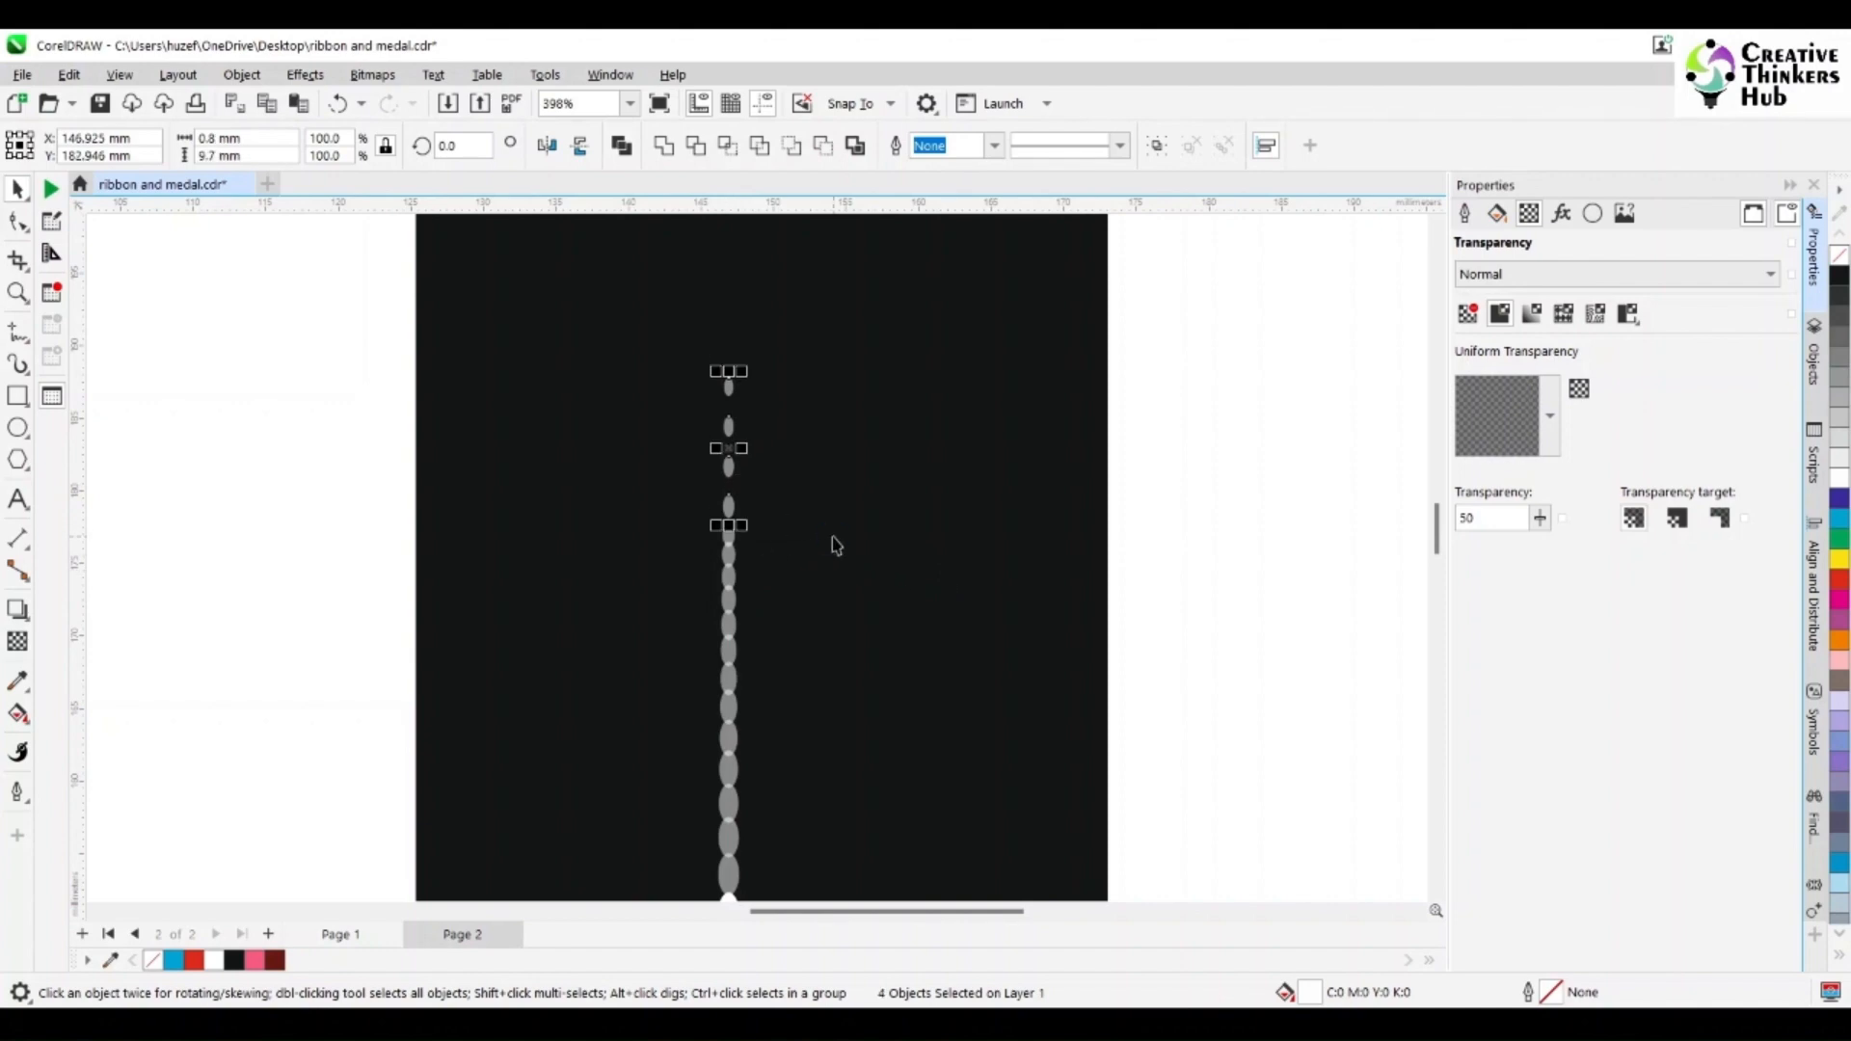
# - Remove the lowest ellipse from the selection and nudge the remaining 3 ellipses down by about 1.5 mm
pyautogui.keyDown('shift'); pyautogui.click(729, 519); pyautogui.keyUp('shift')
pyautogui.press('Down')
pyautogui.press('Down')
pyautogui.press('Down')
pyautogui.press('Down')
pyautogui.press('Down')
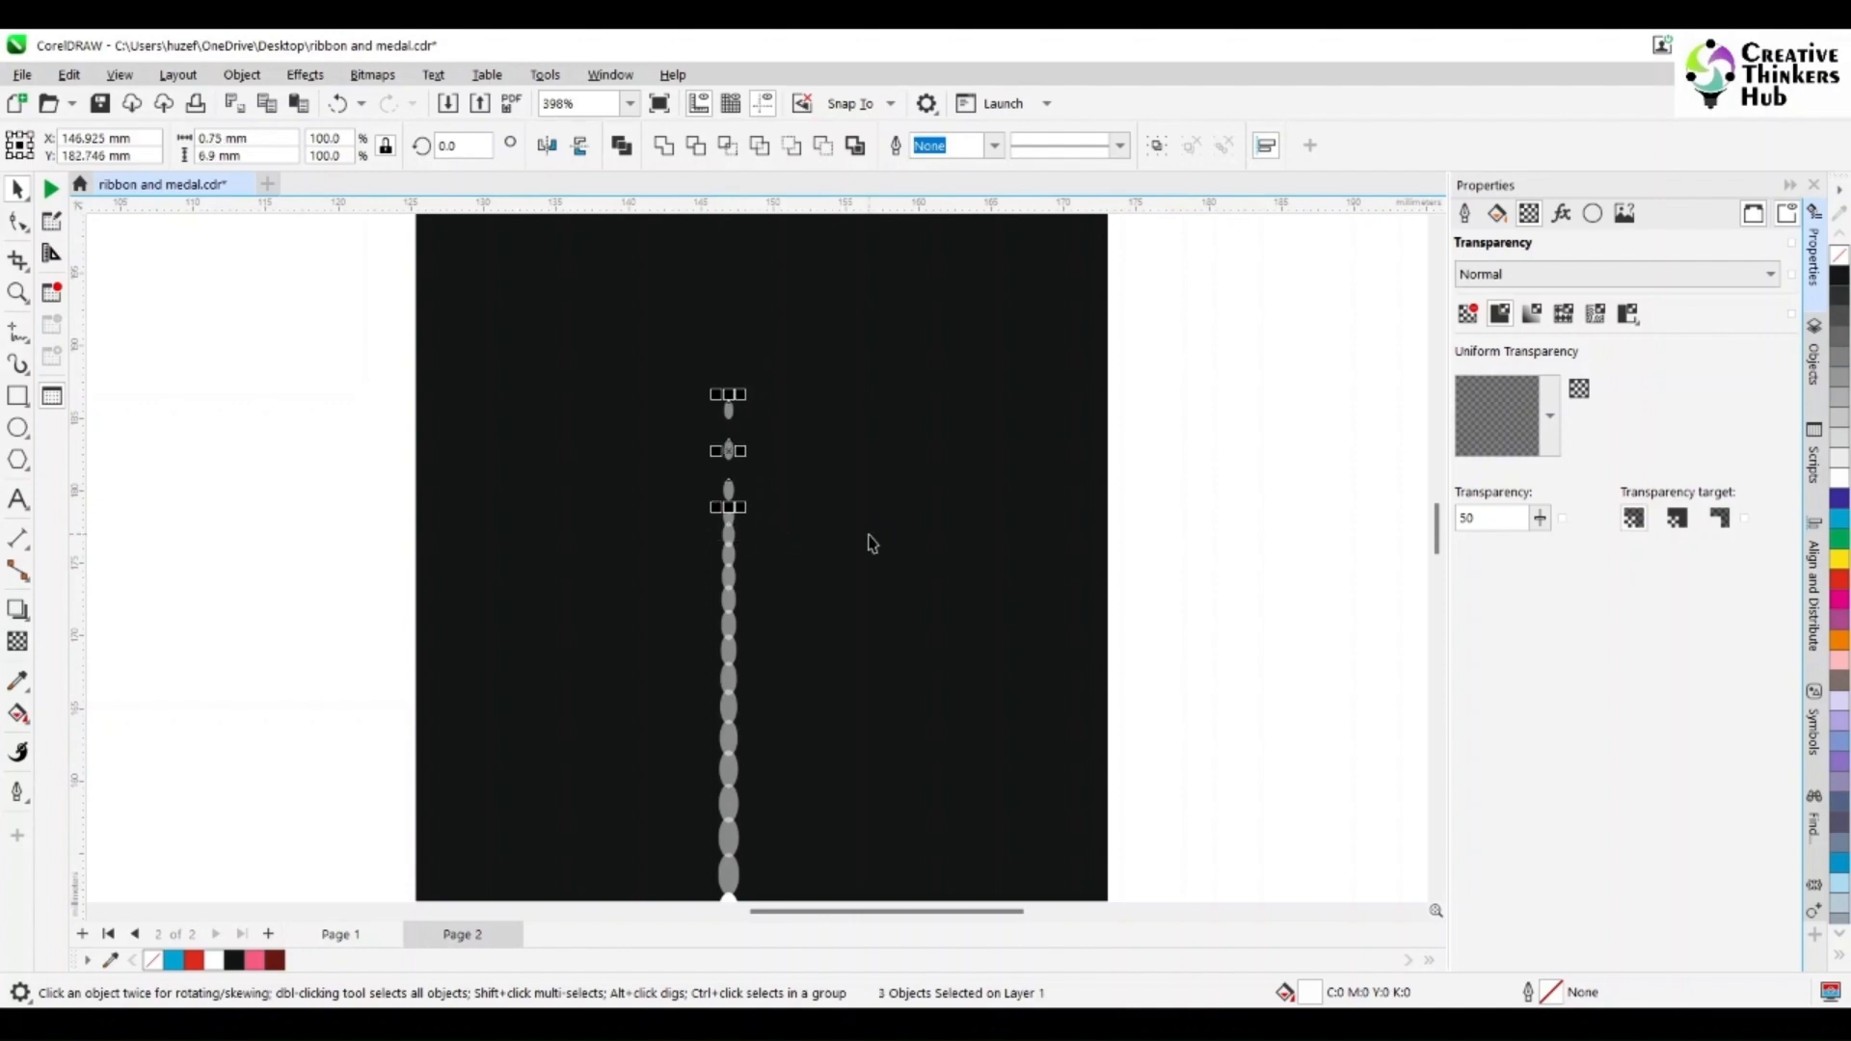
pyautogui.press('Down')
pyautogui.press('Down')
pyautogui.press('Down')
pyautogui.press('Down')
pyautogui.press('Down')
pyautogui.press('Down')
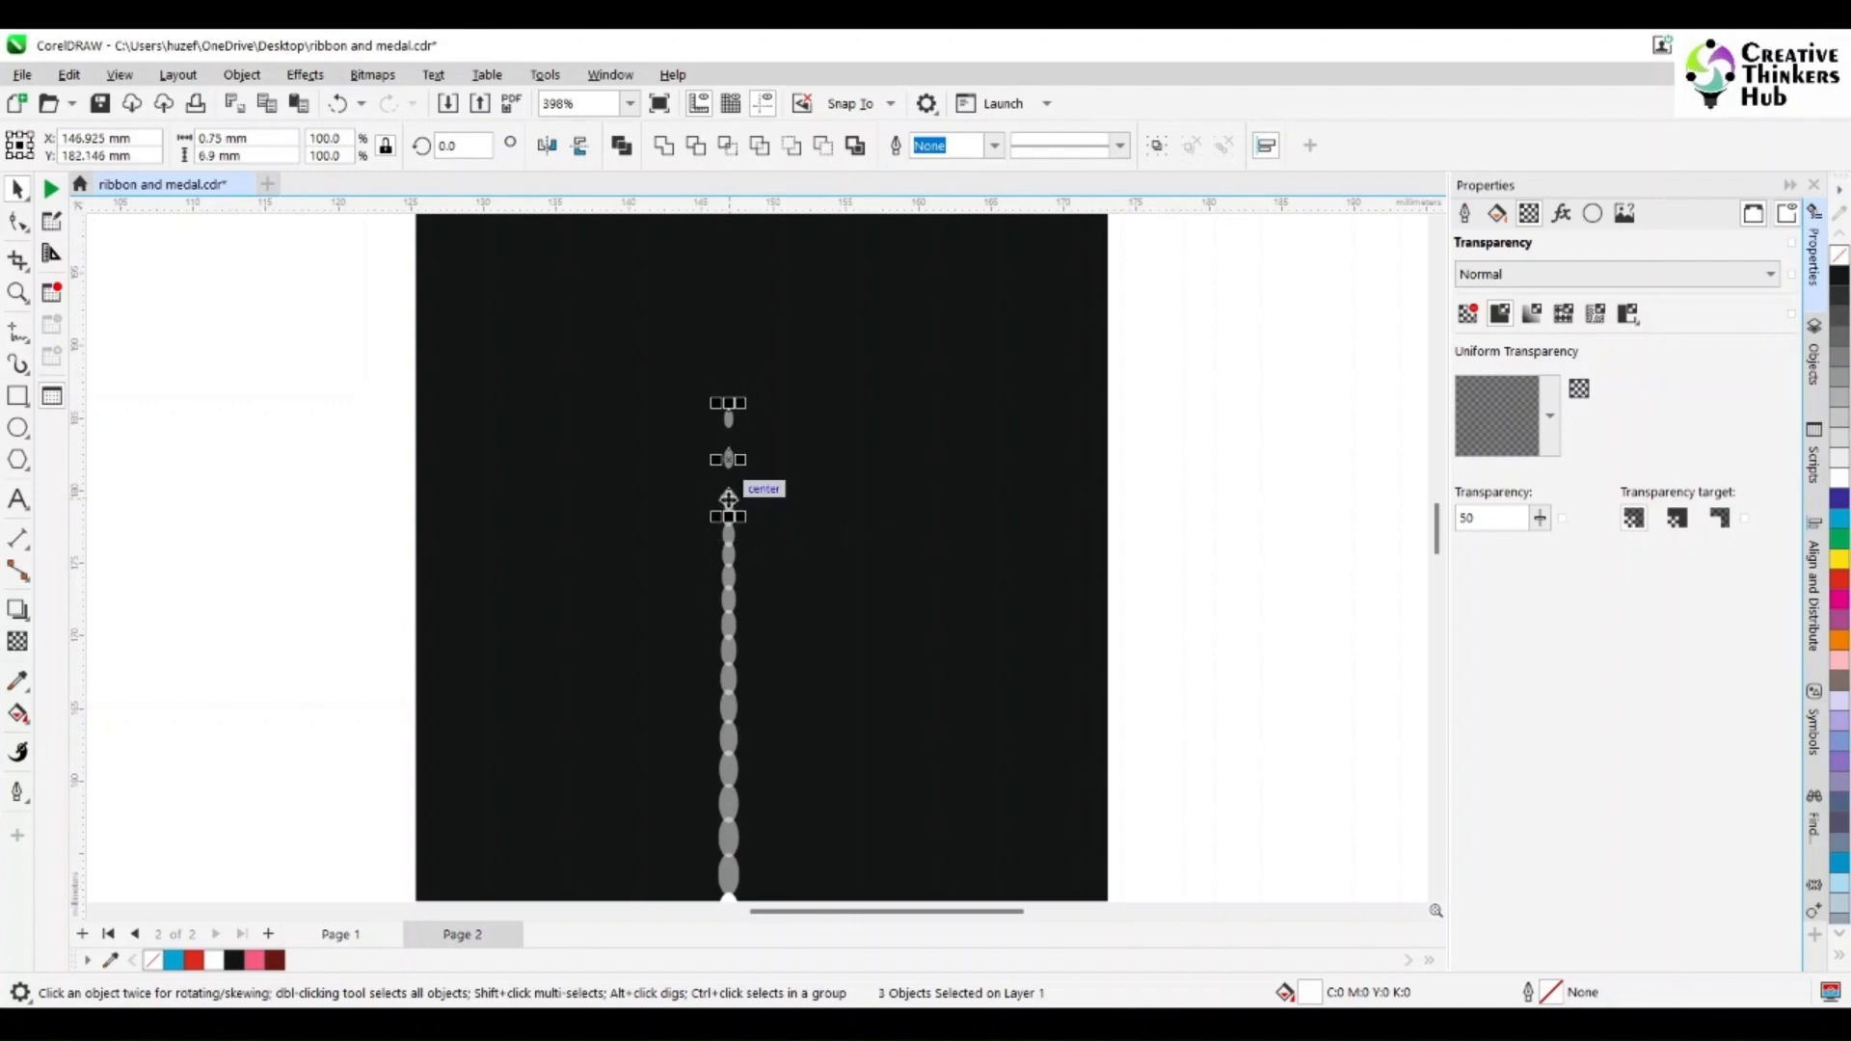
# - Deselect the lowest selected ellipse and nudge the top 2 ellipses down by about 1.6 mm
pyautogui.keyDown('shift'); pyautogui.click(728, 501); pyautogui.keyUp('shift')
pyautogui.press('Down')
pyautogui.press('Down')
pyautogui.press('Down')
pyautogui.press('Down')
pyautogui.press('Down')
pyautogui.press('Down')
pyautogui.press('Down')
pyautogui.press('Down')
pyautogui.press('Down')
pyautogui.press('Down')
pyautogui.press('Down')
pyautogui.press('Down')
pyautogui.press('Down')
pyautogui.press('Down')
pyautogui.press('Down')
pyautogui.press('Down')
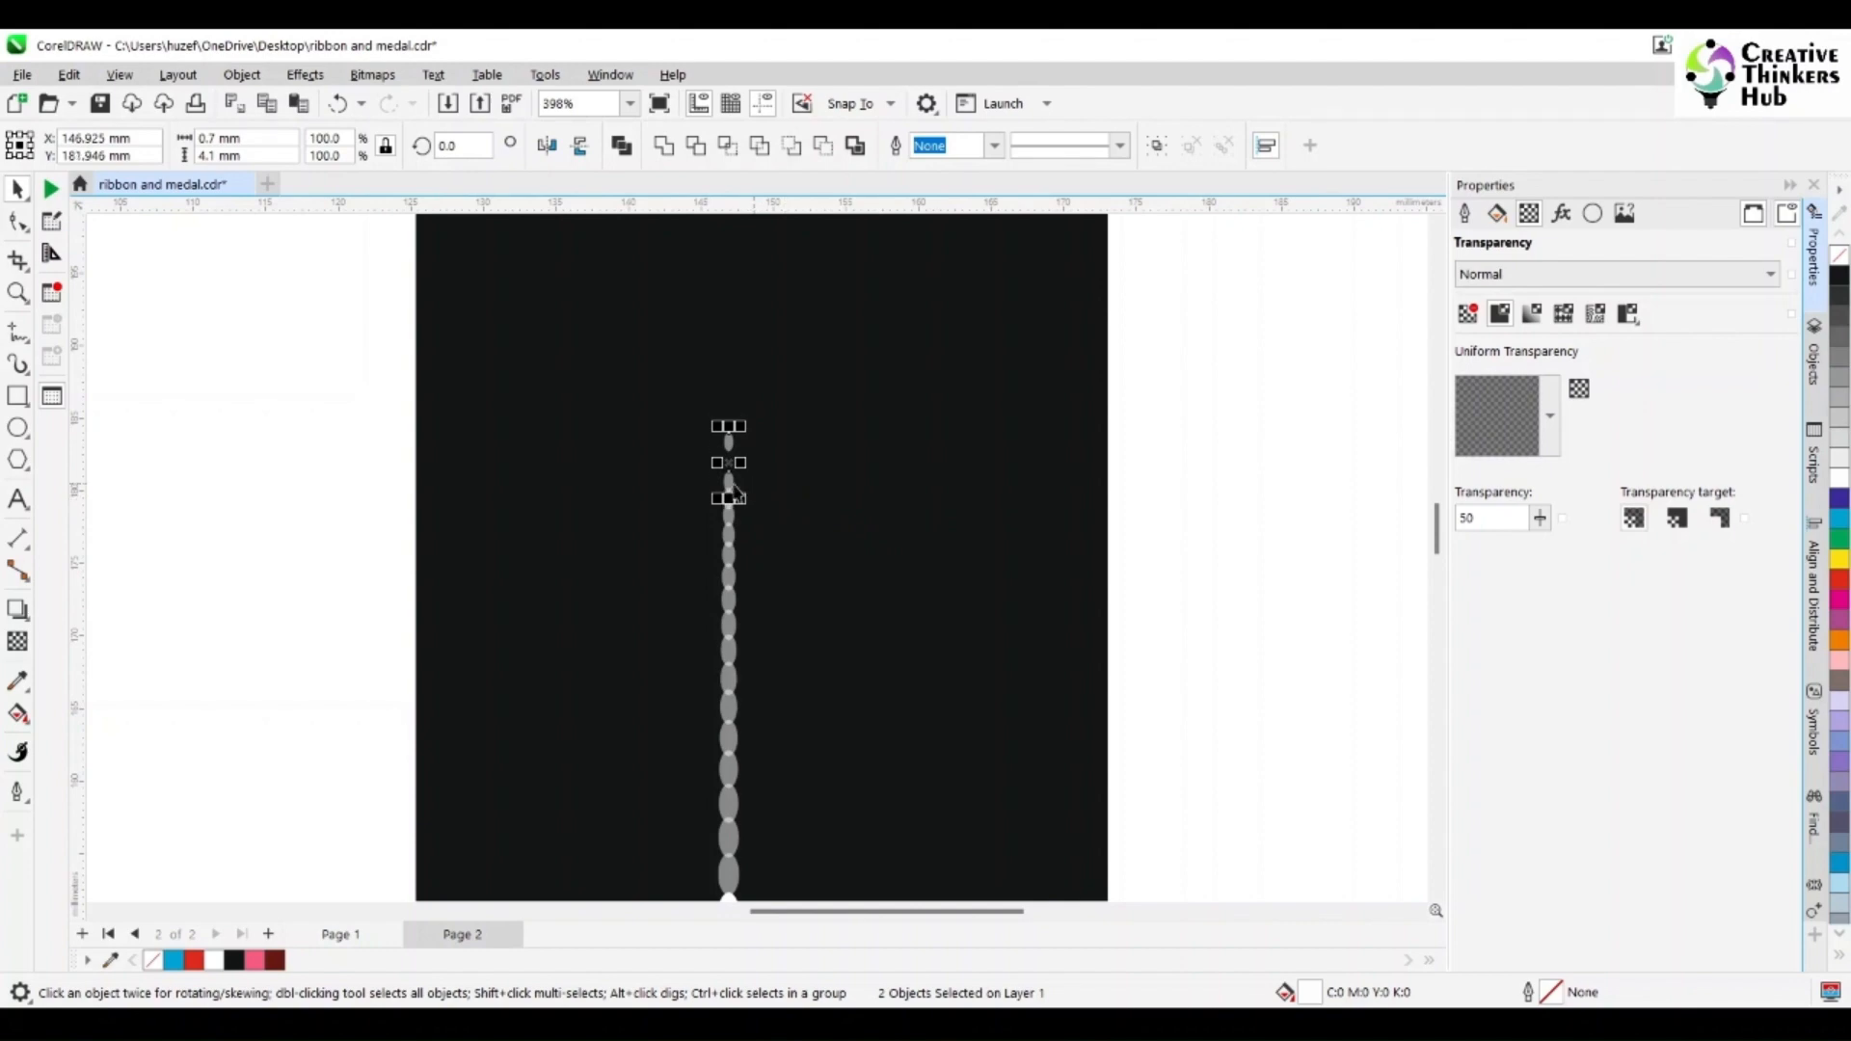
# - Keep only the topmost ellipse selected and nudge it down until it slightly overlaps the ellipse below
pyautogui.keyDown('shift'); pyautogui.click(735, 494); pyautogui.keyUp('shift')
pyautogui.press('Down')
pyautogui.press('Down')
pyautogui.press('Down')
pyautogui.press('Down')
pyautogui.press('Down')
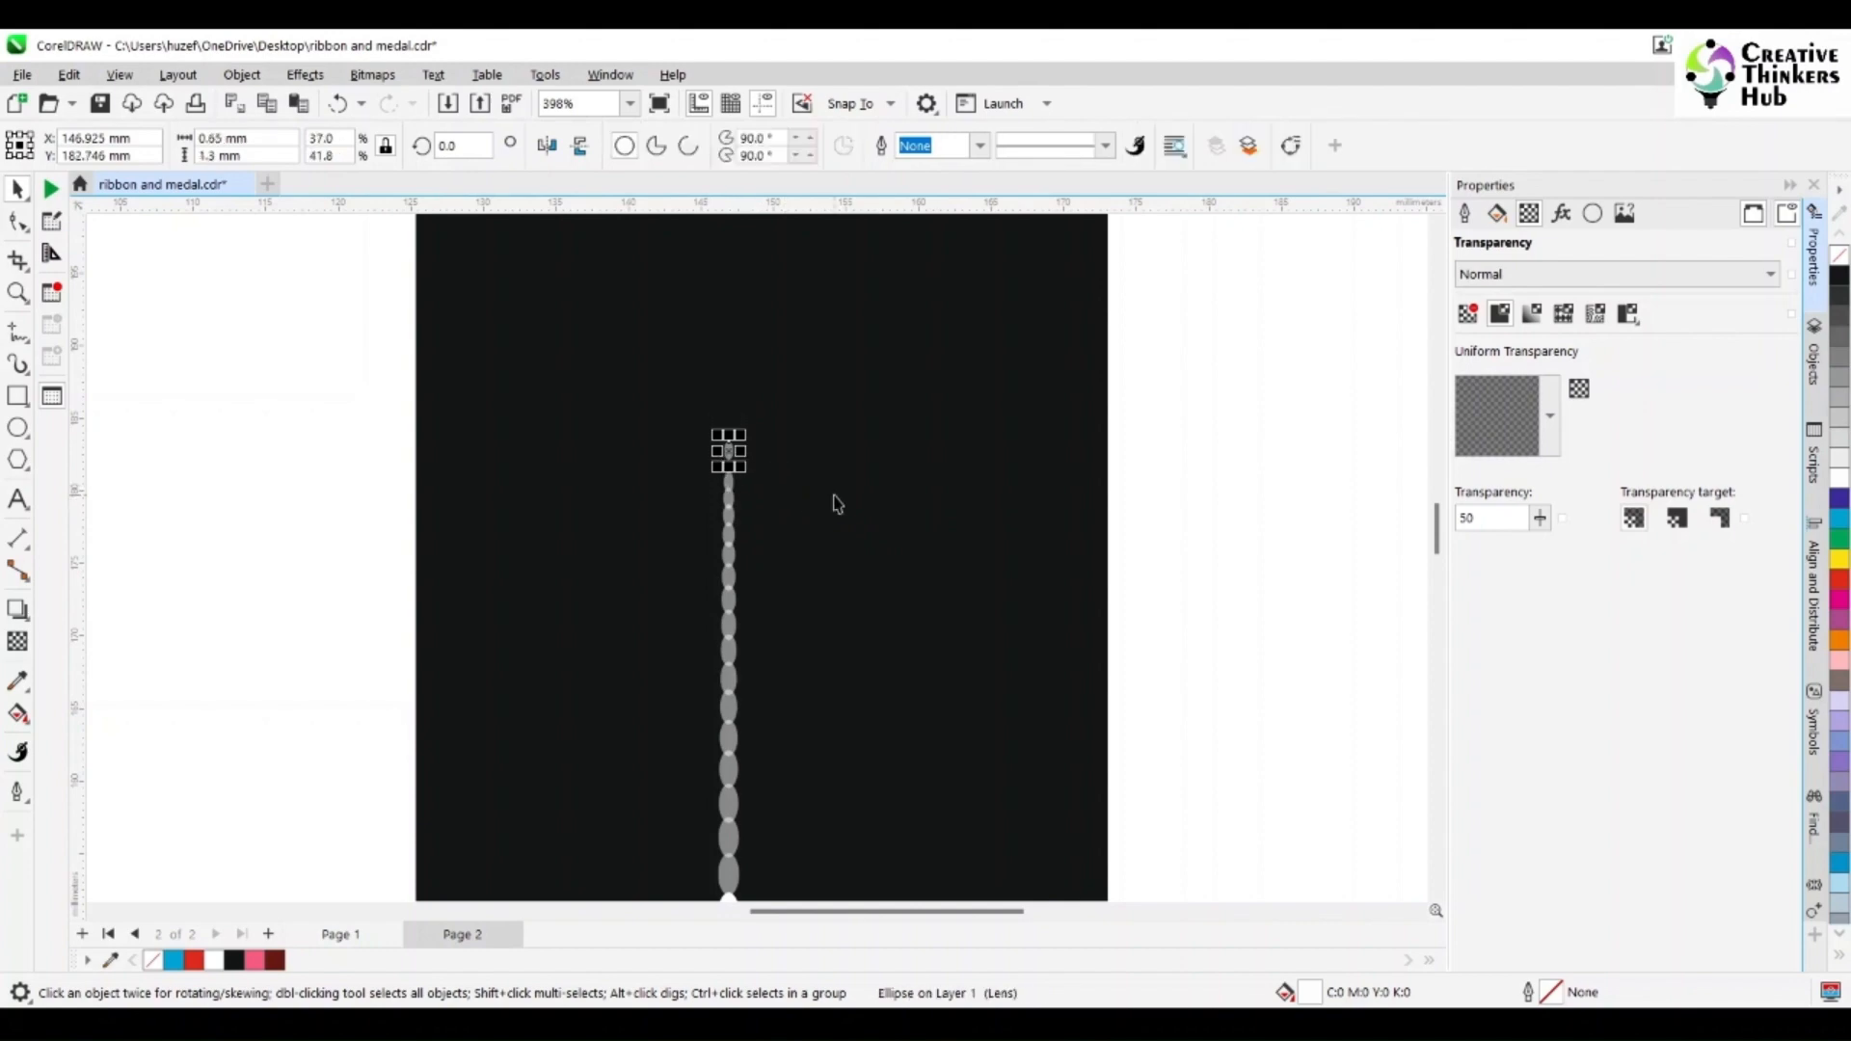
# - Duplicate the topmost ellipse above the column, centred at about Y 184.3 mm
pyautogui.press('Up')
pyautogui.press('Up')
pyautogui.press('Up')
pyautogui.press('Up')
pyautogui.press('Up')
pyautogui.press('Up')
pyautogui.press('Up')
pyautogui.press('Up')
pyautogui.press('Up')
pyautogui.press('Up')
pyautogui.press('Up')
pyautogui.press('Up')
pyautogui.press('Up')
pyautogui.press('Up')
pyautogui.press('Up')
pyautogui.scroll(1, 835, 505)
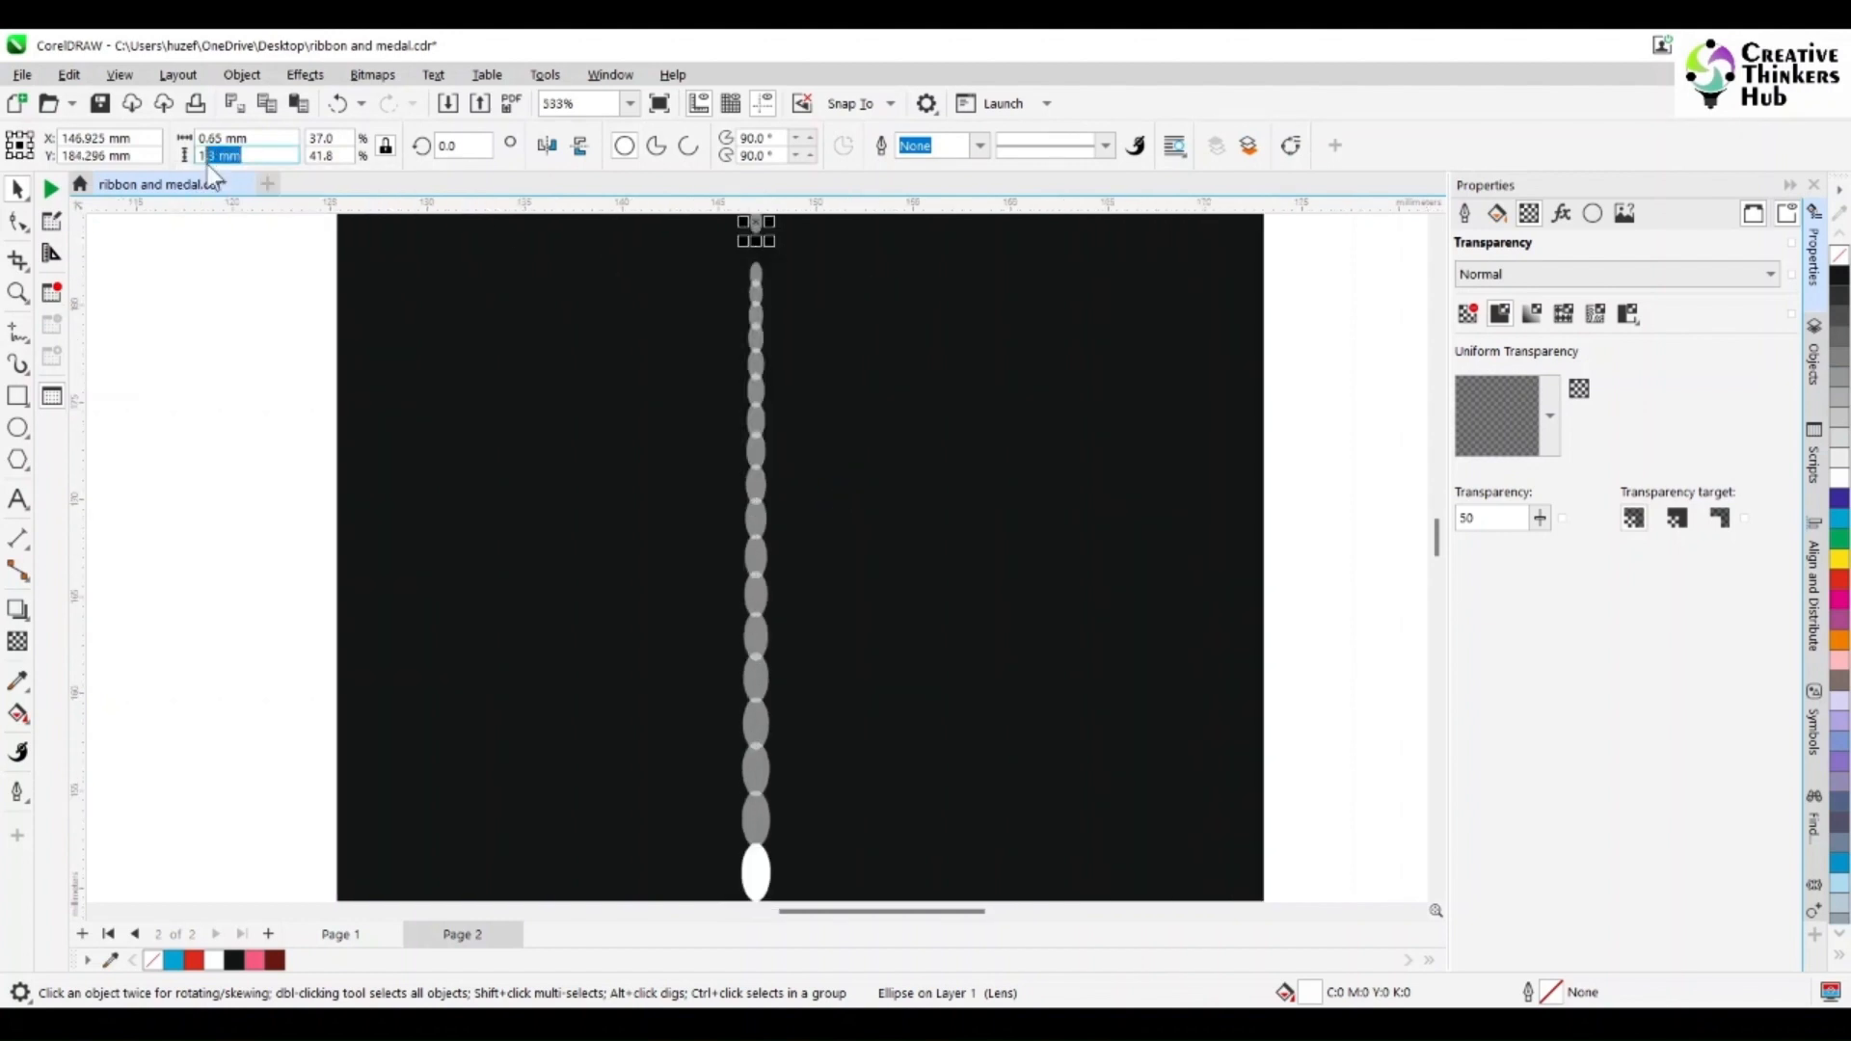
# - Shrink the new duplicate to 0.6 × 1.2 mm and add progressively smaller duplicates above it, ending with a 0.4 × 0.8 mm ellipse
pyautogui.write('.2')
pyautogui.press('Return')
pyautogui.press('Tab')
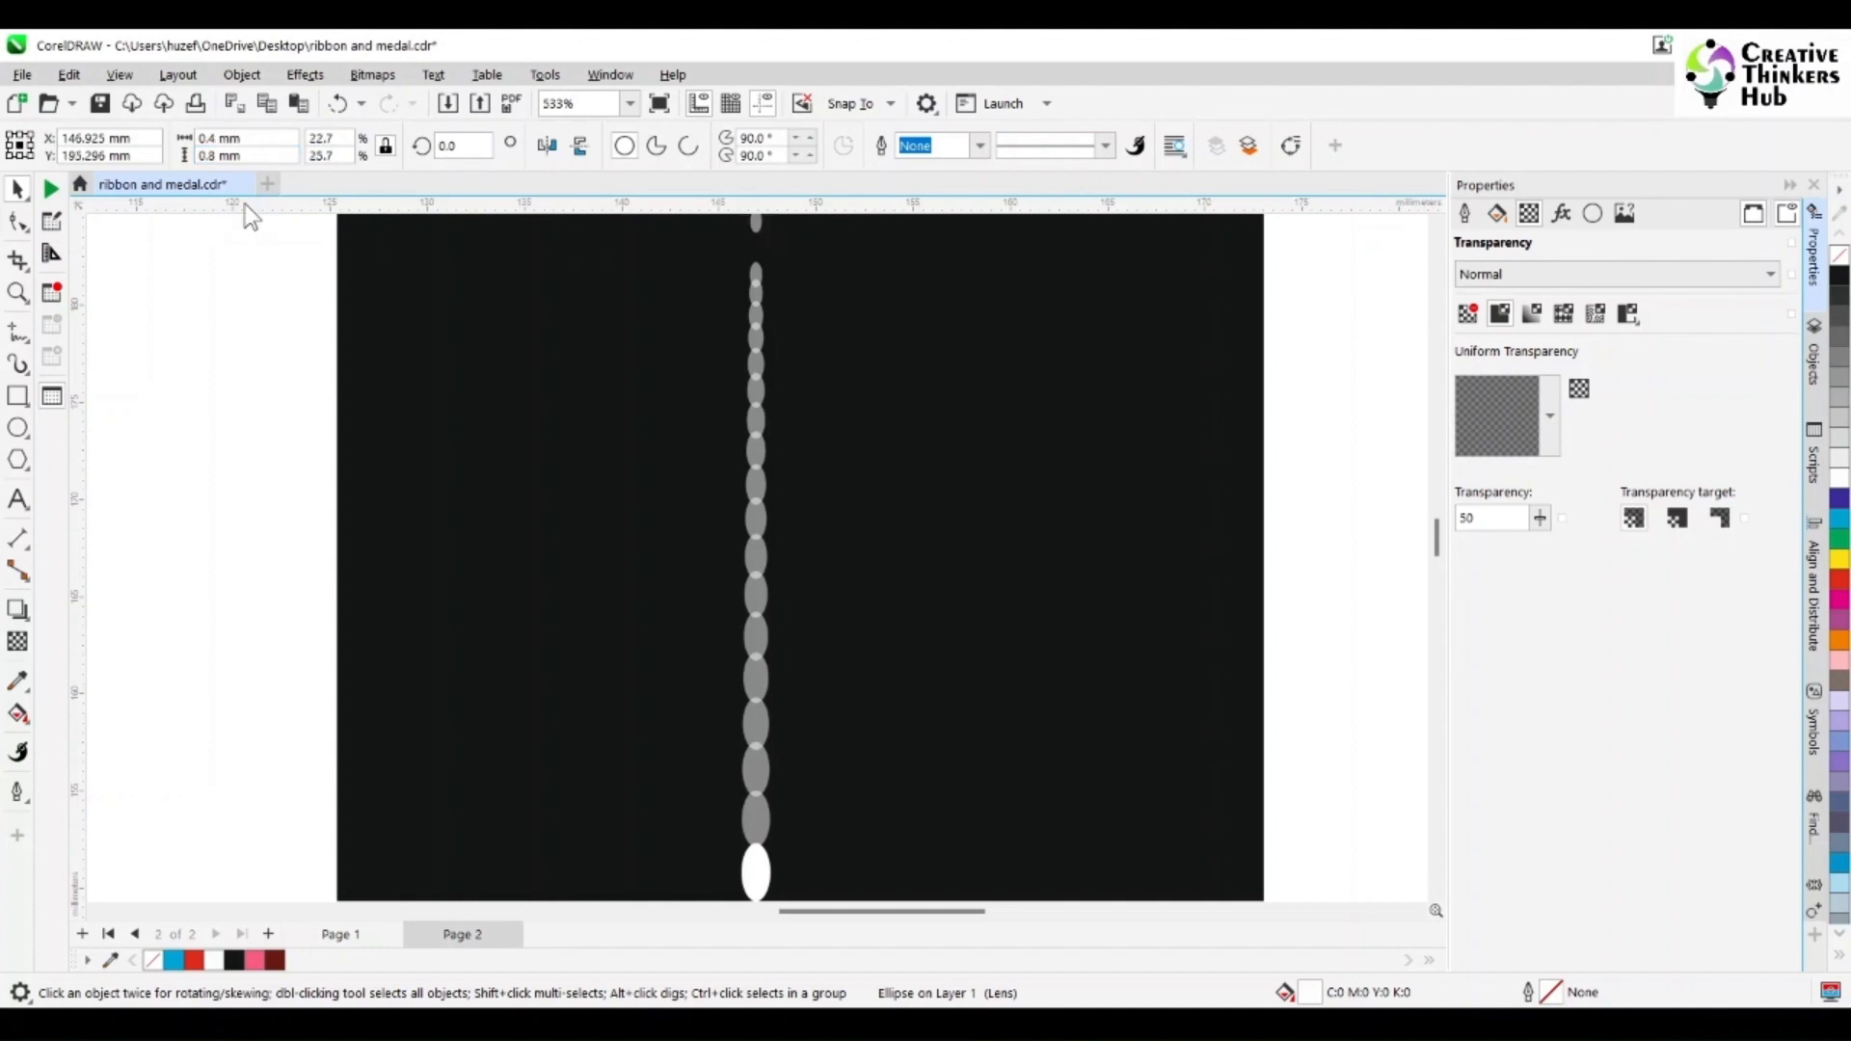
# - Select the 5 separated ellipses above the column and nudge them down by about 1.8 mm so the lowest overlaps the column
pyautogui.click(1437, 226)
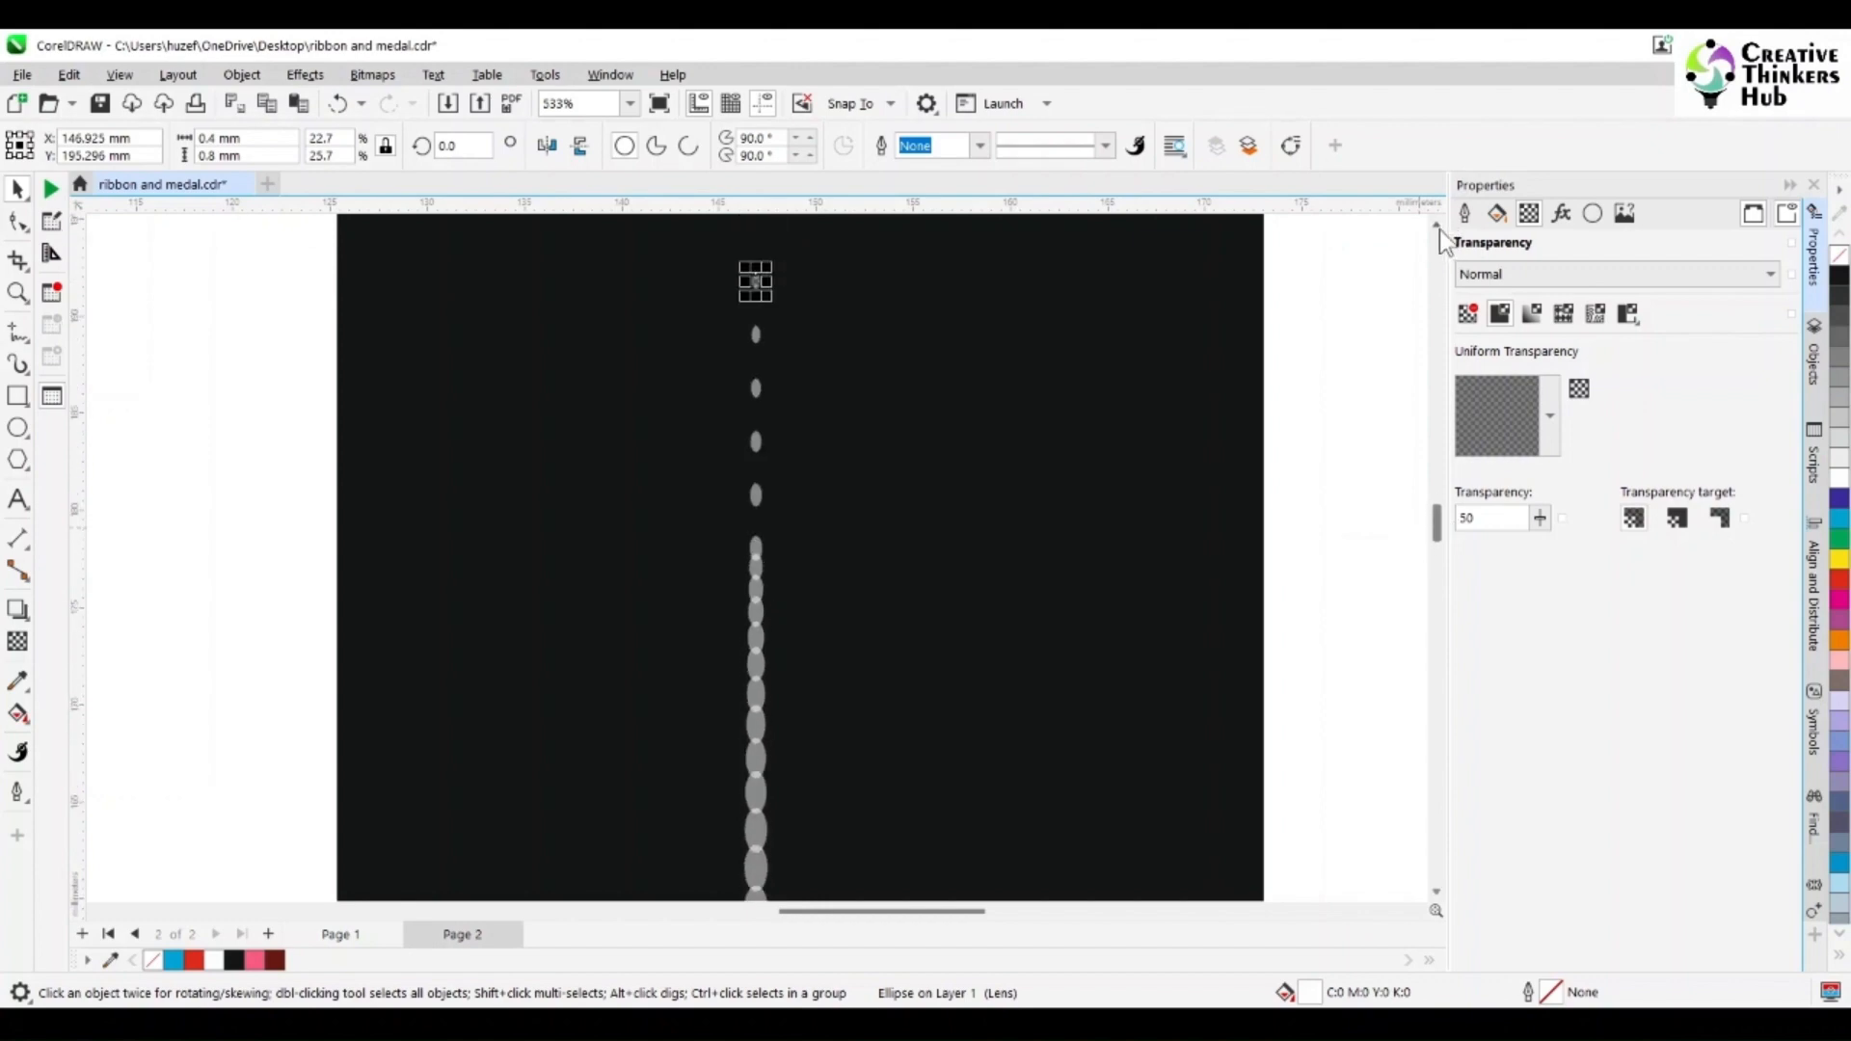
pyautogui.moveTo(256, 263); pyautogui.dragTo(979, 596)
pyautogui.press('Down')
pyautogui.press('Down')
pyautogui.press('Down')
pyautogui.press('Down')
pyautogui.press('Down')
pyautogui.press('Down')
pyautogui.press('Down')
pyautogui.press('Down')
pyautogui.press('Down')
pyautogui.press('Down')
pyautogui.press('Down')
pyautogui.press('Down')
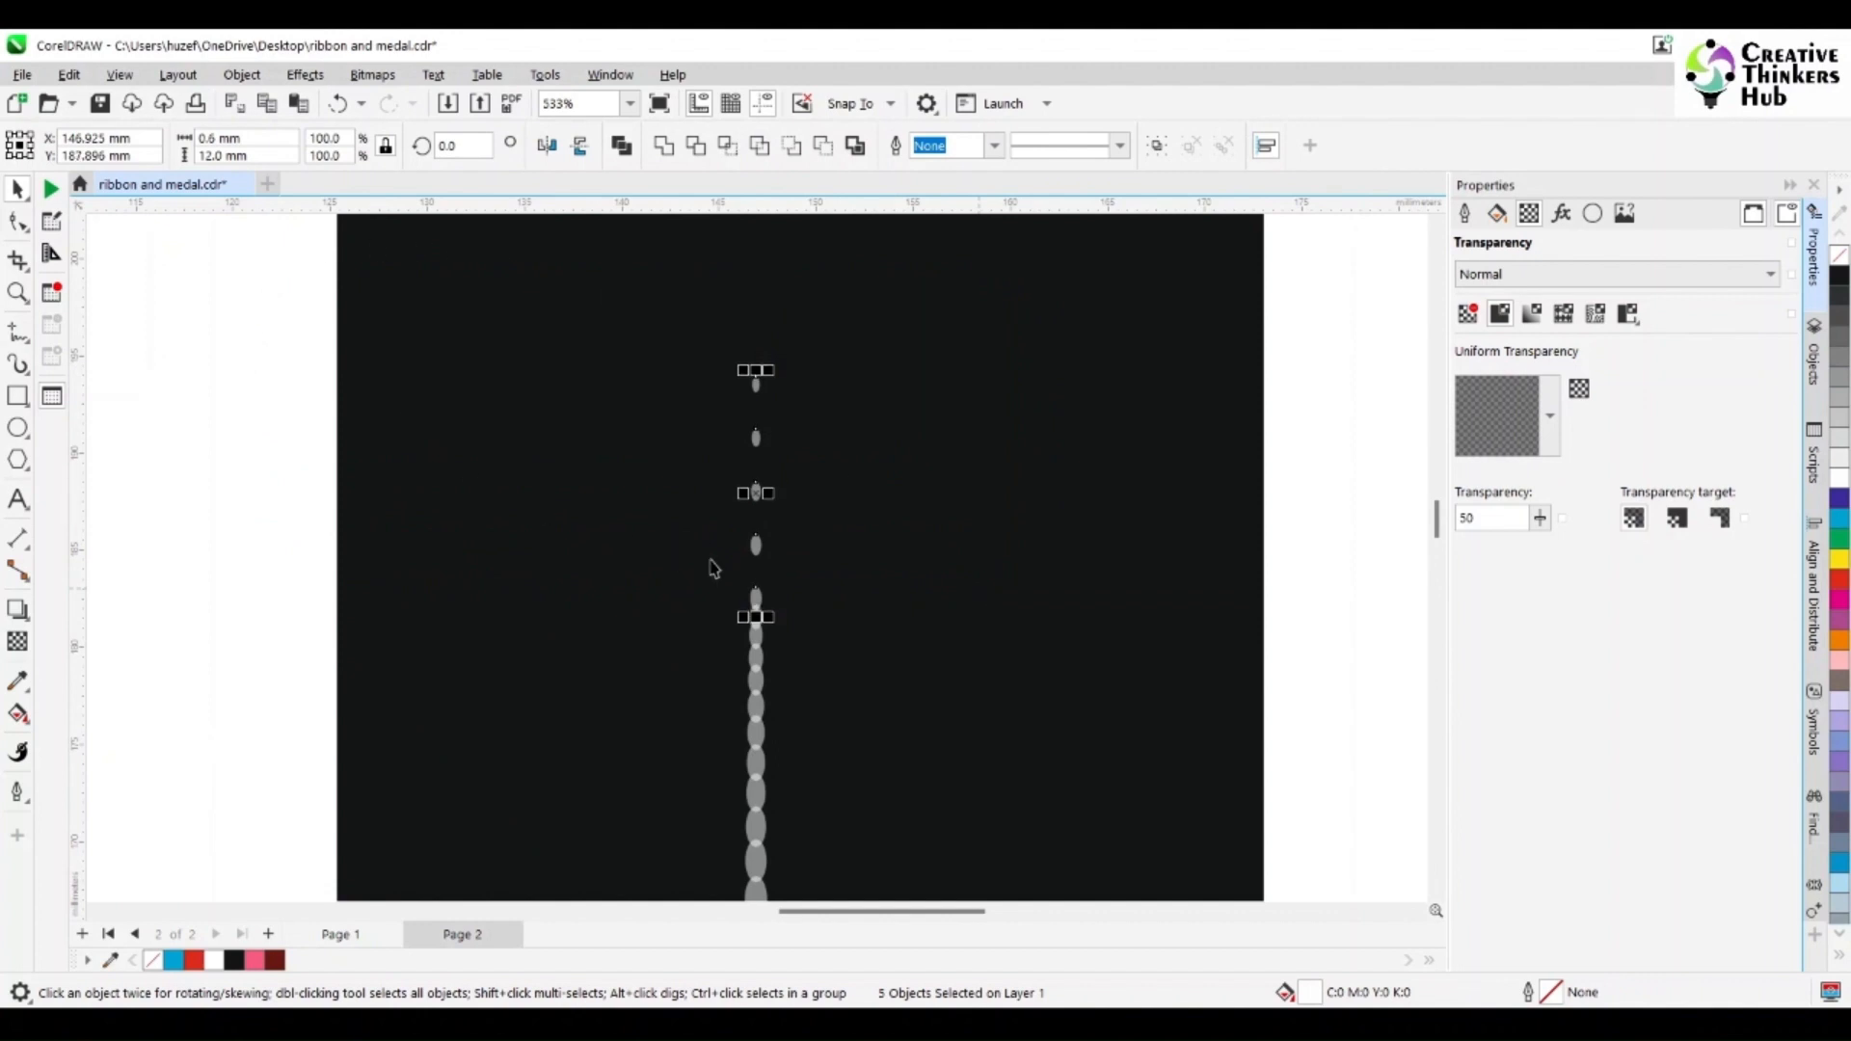
# - Remove the lowest ellipse from the selection and nudge the remaining 4 ellipses down by about 2 mm
pyautogui.moveTo(756, 617); pyautogui.dragTo(755, 562)
pyautogui.press('Down')
pyautogui.press('Down')
pyautogui.press('Down')
pyautogui.press('Down')
pyautogui.press('Down')
pyautogui.press('Down')
pyautogui.press('Down')
pyautogui.press('Down')
pyautogui.press('Down')
pyautogui.press('Down')
pyautogui.press('Down')
pyautogui.press('Down')
pyautogui.press('Down')
pyautogui.press('Down')
pyautogui.press('Down')
pyautogui.press('Down')
pyautogui.press('Down')
pyautogui.press('Down')
pyautogui.press('Down')
pyautogui.press('Down')
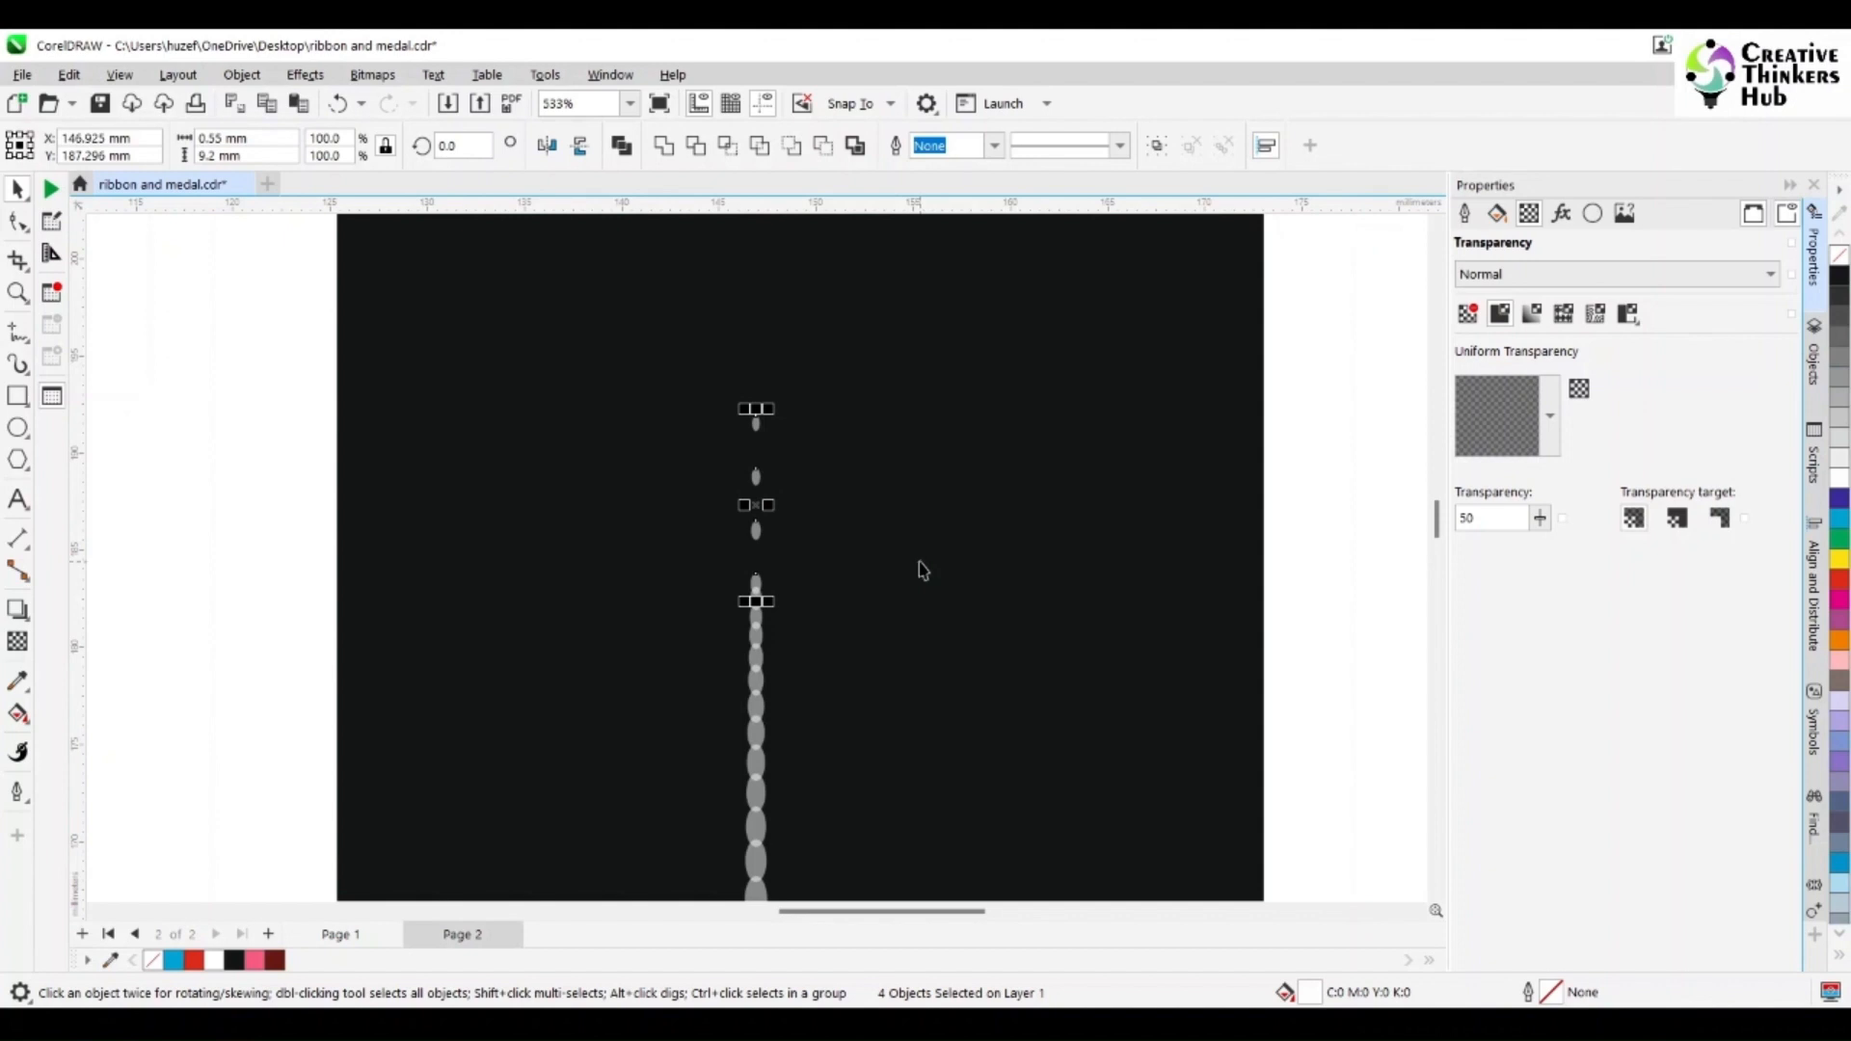
# - Deselect the lowest selected ellipse and nudge the remaining 3 ellipses down by about 2 mm
pyautogui.hotkey('ctrl', 'z')
pyautogui.hotkey('ctrl', 'z')
pyautogui.hotkey('ctrl', 'z')
pyautogui.hotkey('ctrl', 'z')
pyautogui.hotkey('ctrl', 'z')
pyautogui.hotkey('ctrl', 'z')
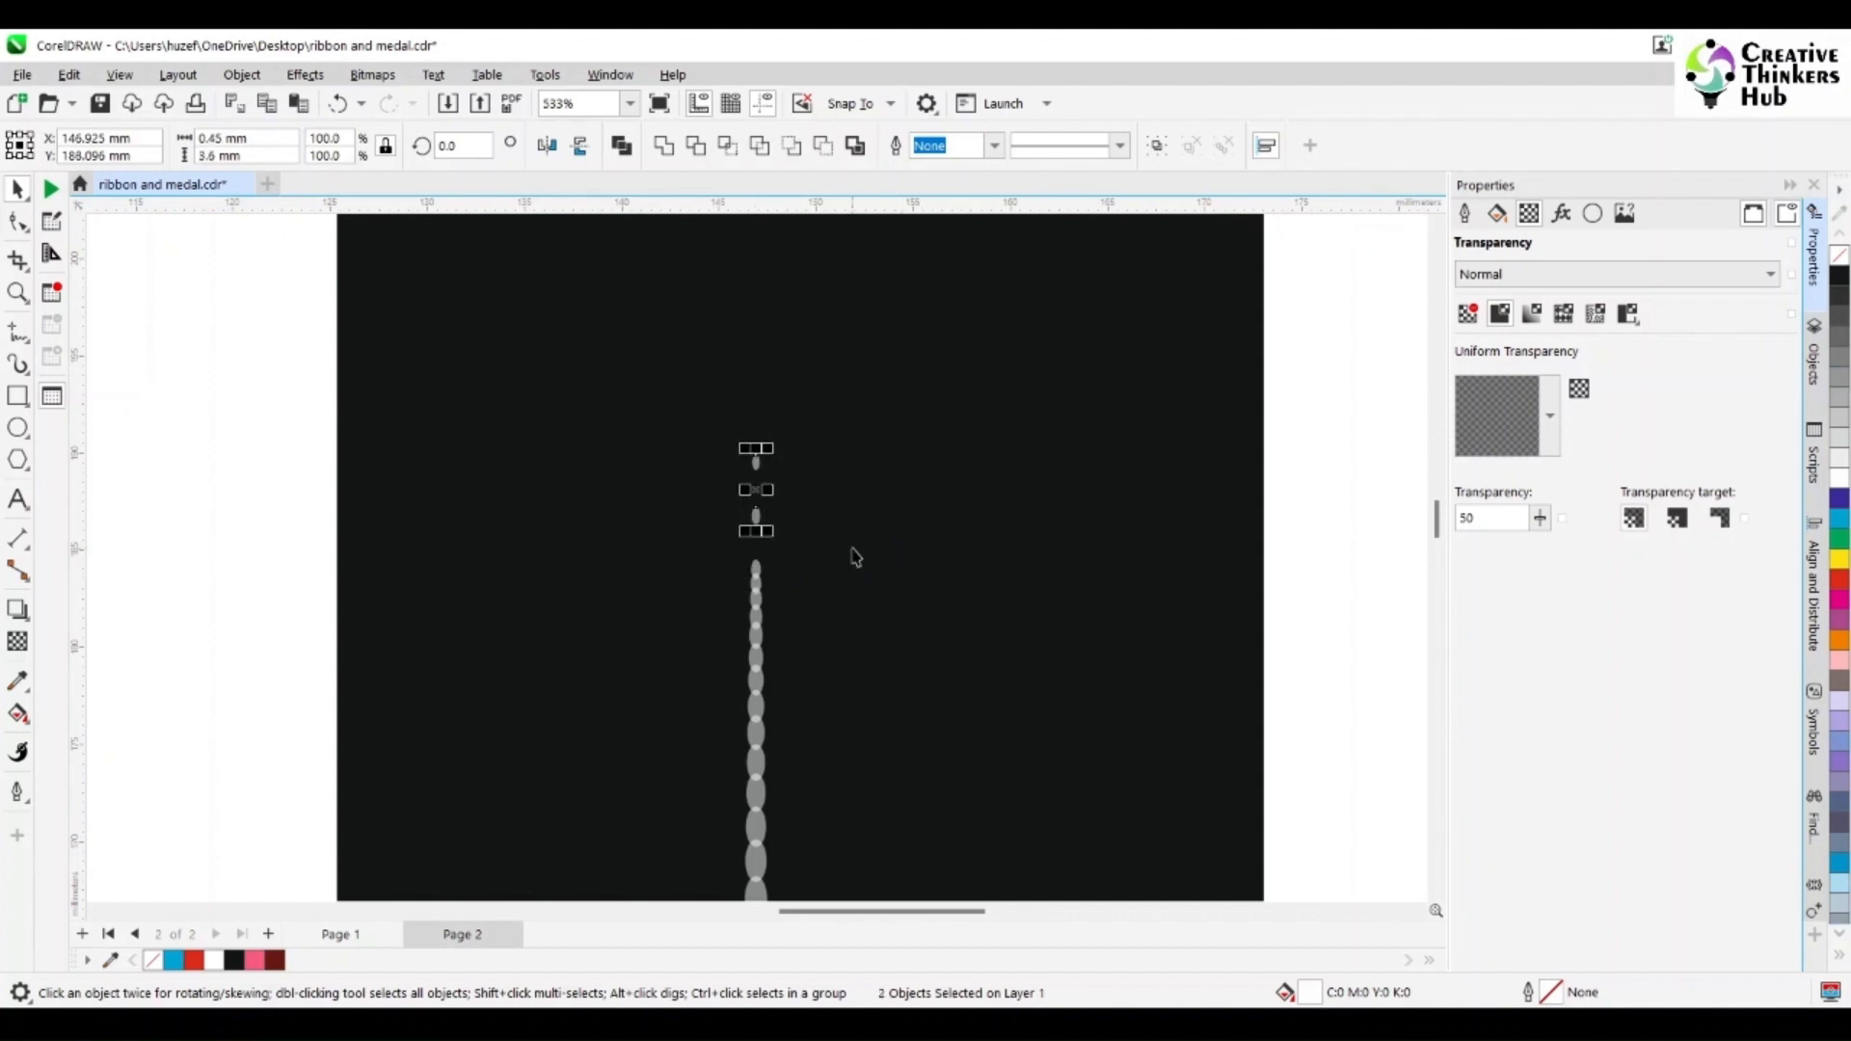
# - Nudge the top 2 ellipses down by about 2 mm, and the topmost one alone until it slightly overlaps its neighbour
pyautogui.hotkey('ctrl', 'z')
pyautogui.hotkey('ctrl', 'z')
pyautogui.click(752, 536)
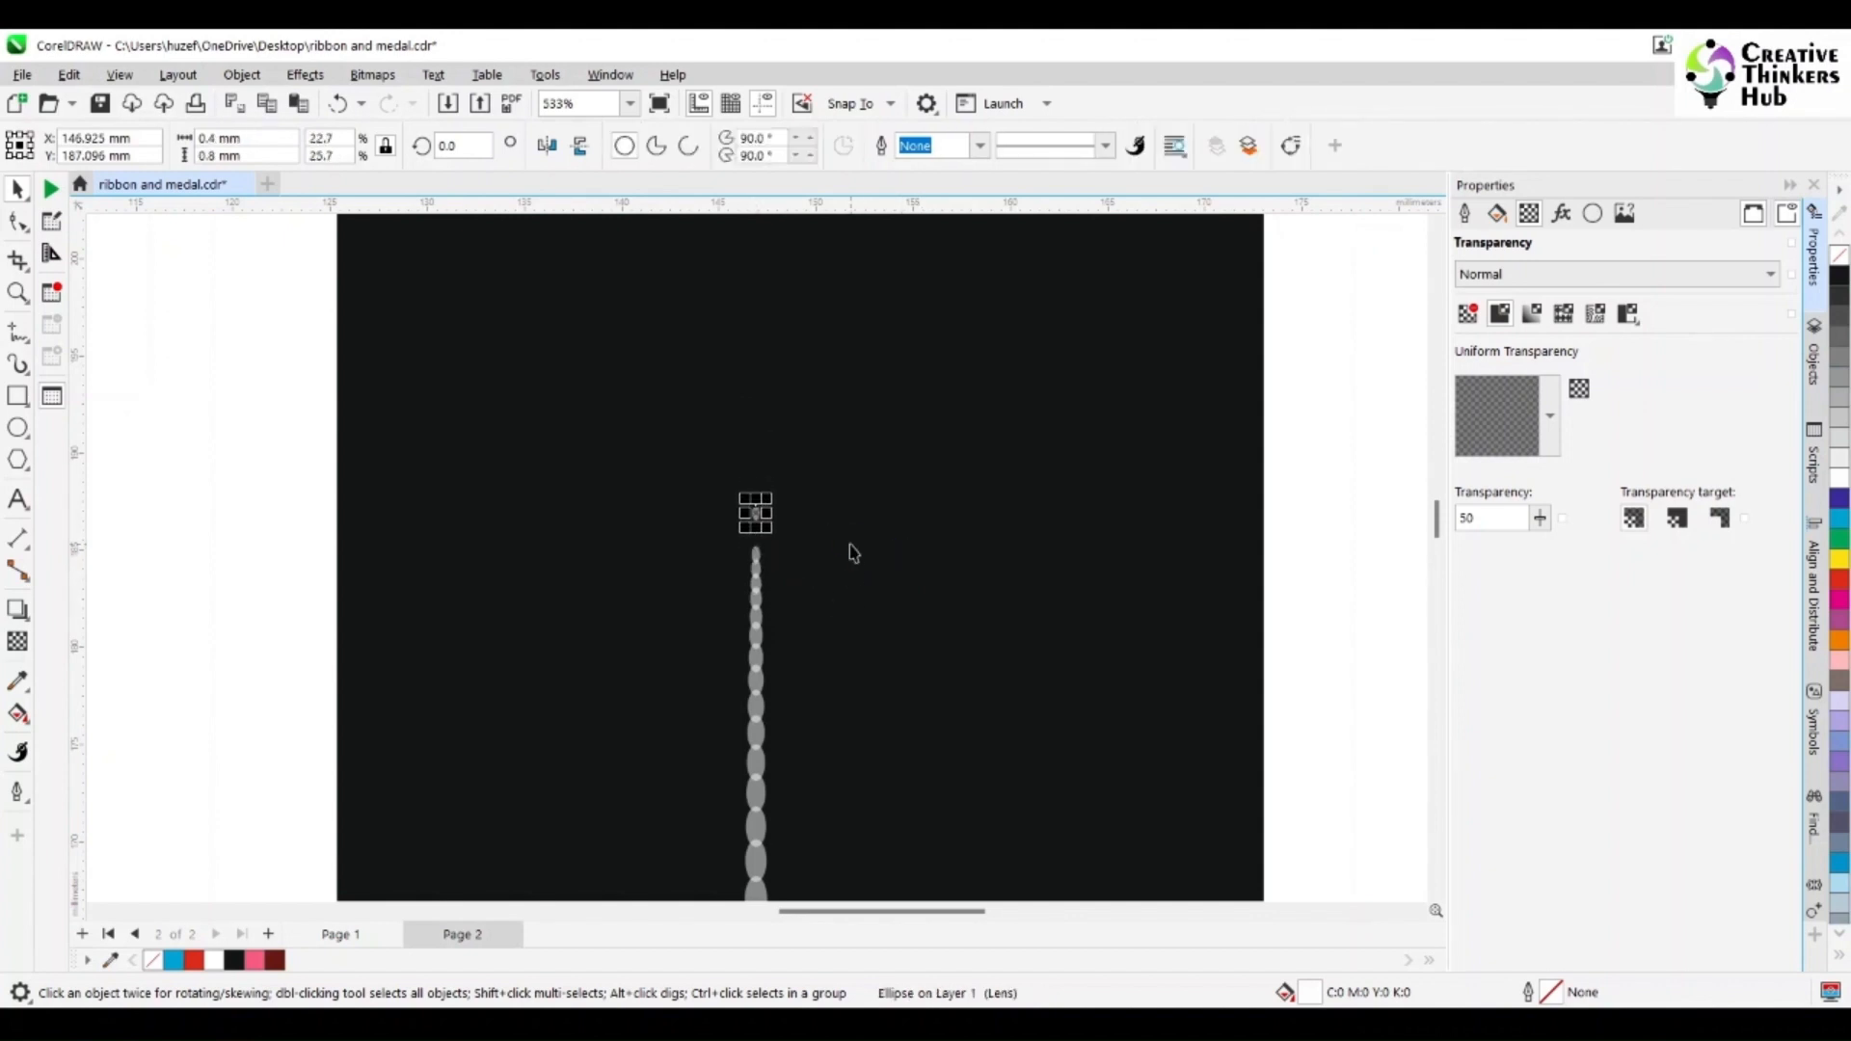
pyautogui.press('Delete')
# - Set the topmost ellipse's transparency to 95 and give the second and third ellipses progressively lower transparency values
pyautogui.scroll(4, 793, 611)
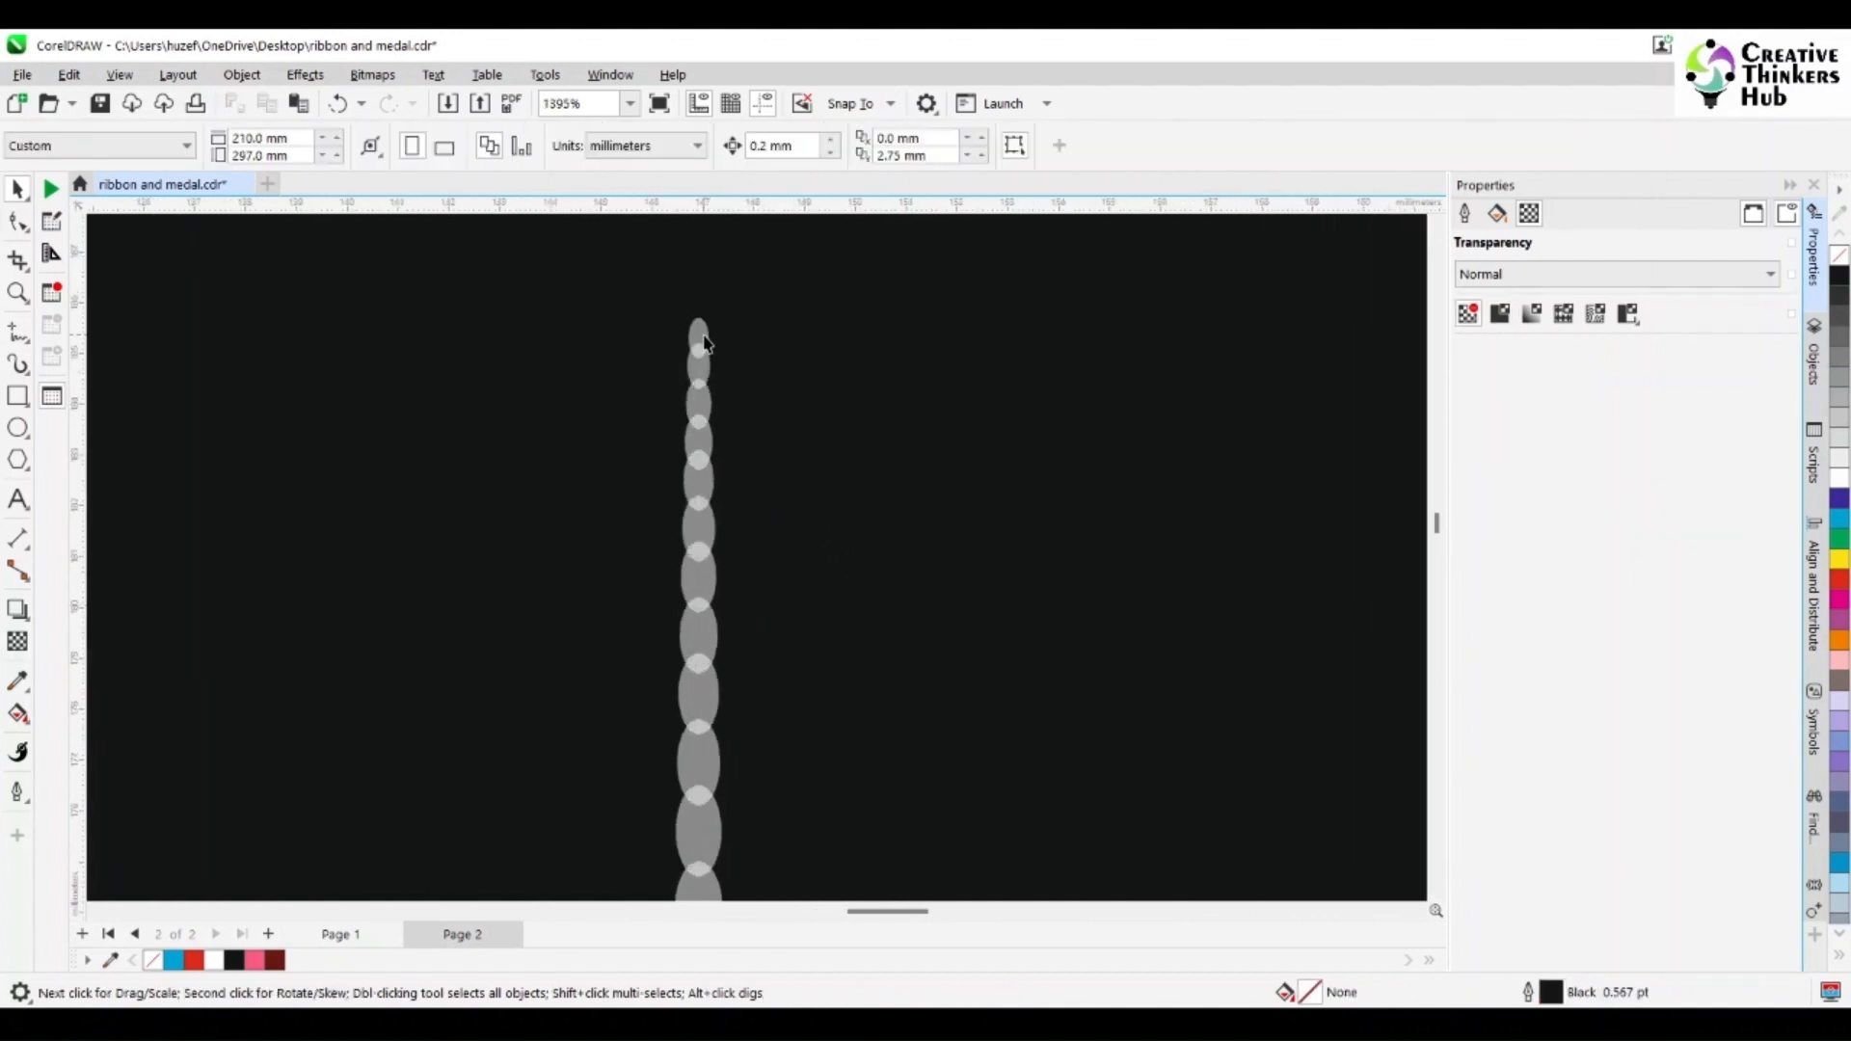
pyautogui.click(705, 343)
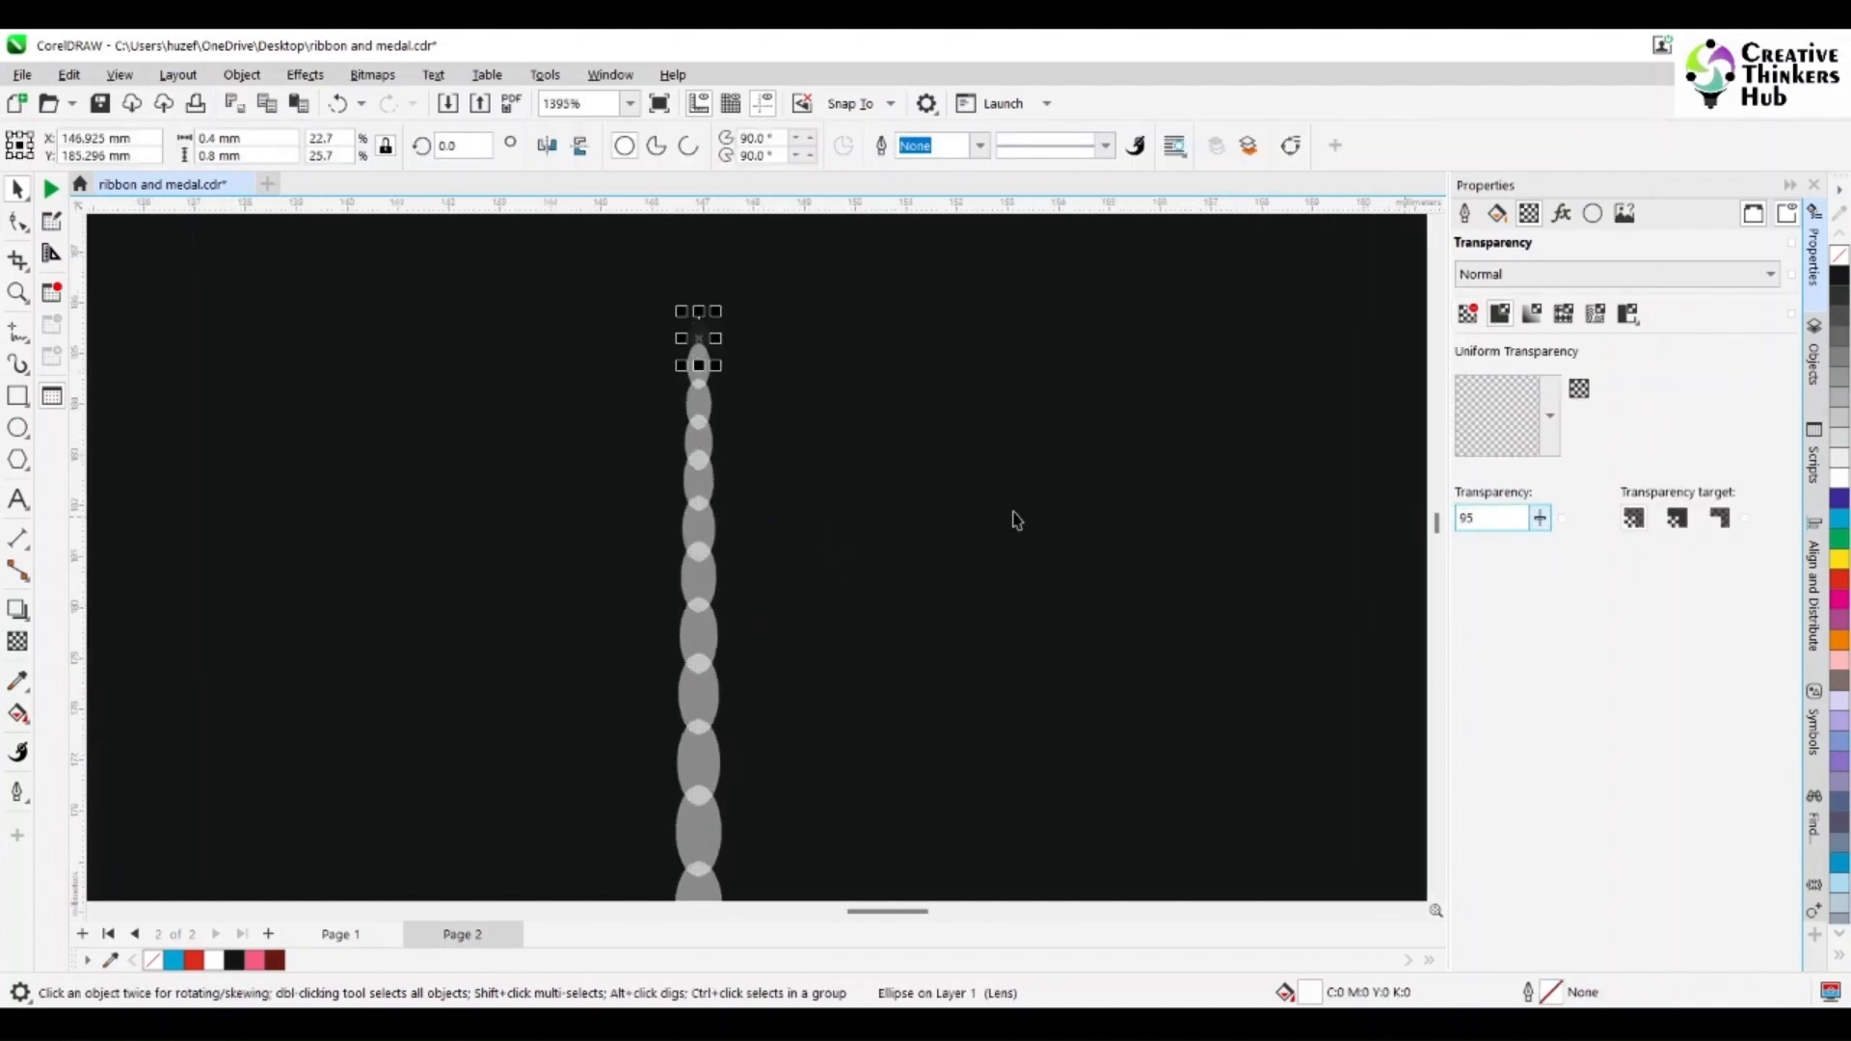
pyautogui.click(700, 364)
pyautogui.moveTo(1521, 518); pyautogui.dragTo(1404, 529)
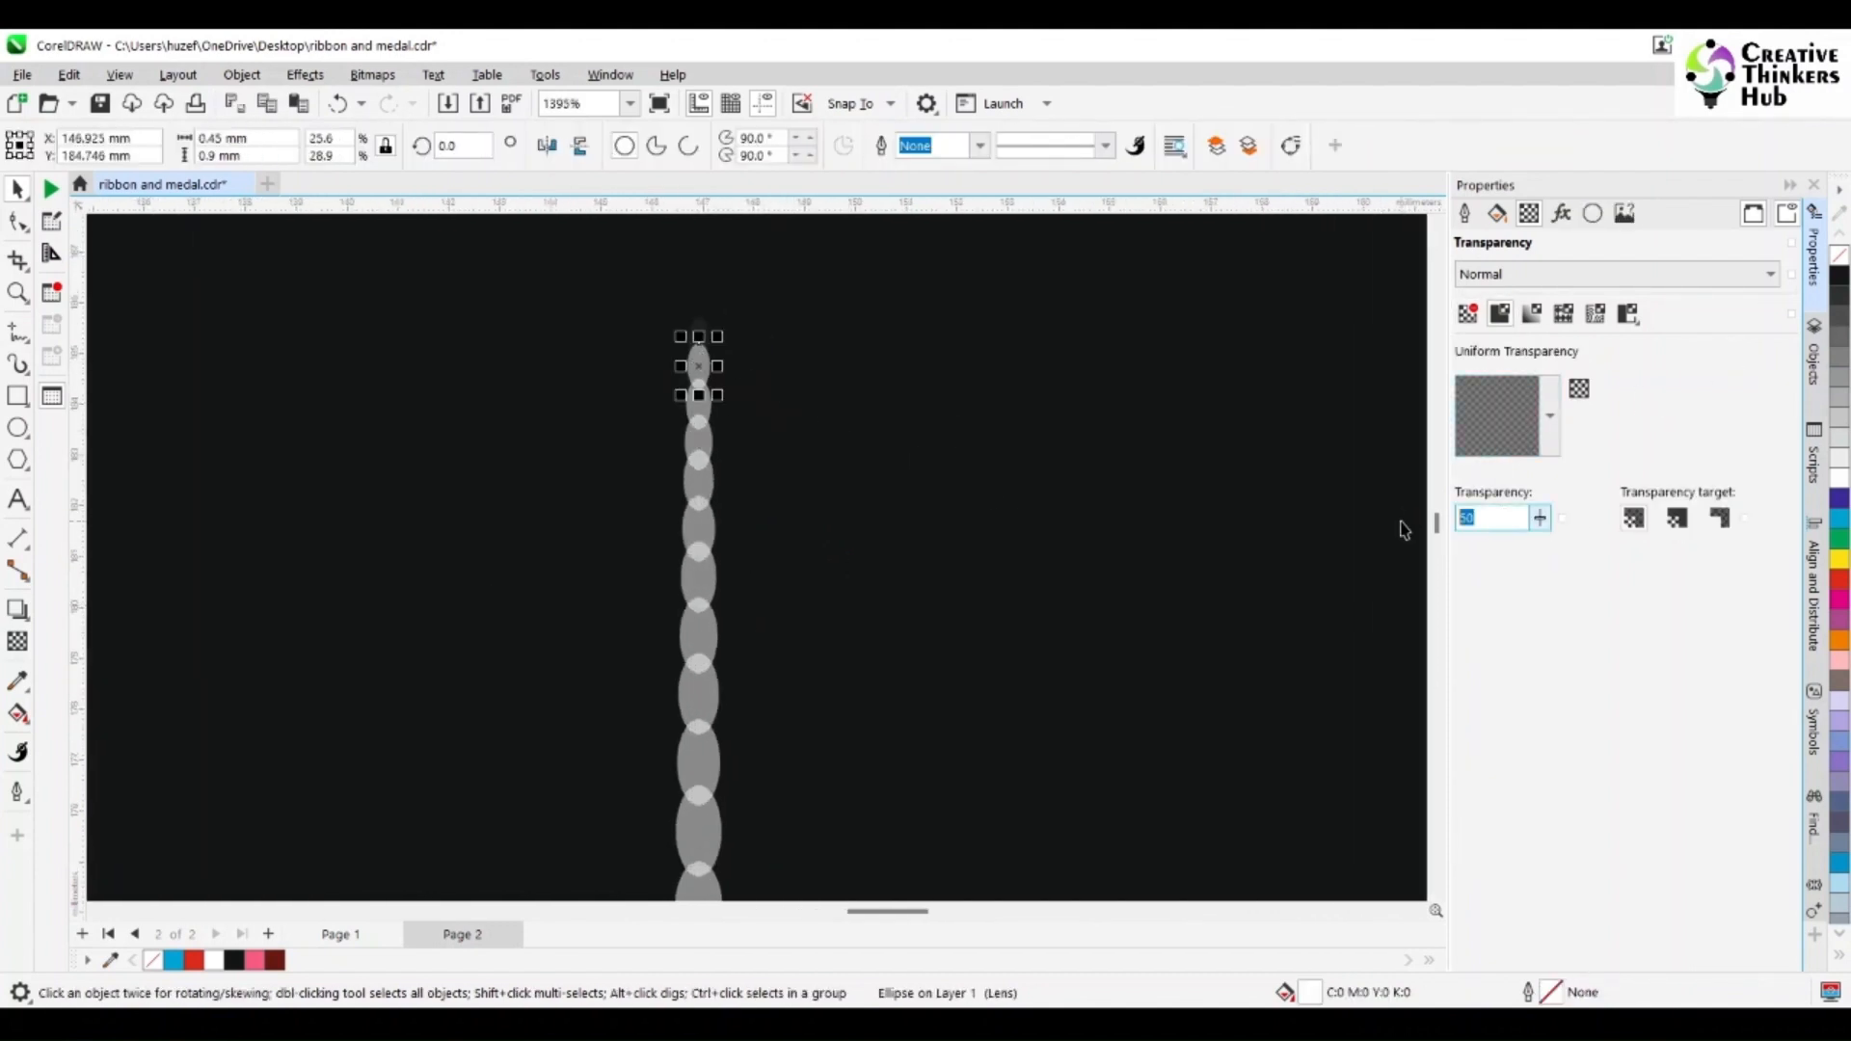
pyautogui.press('Return')
pyautogui.click(711, 416)
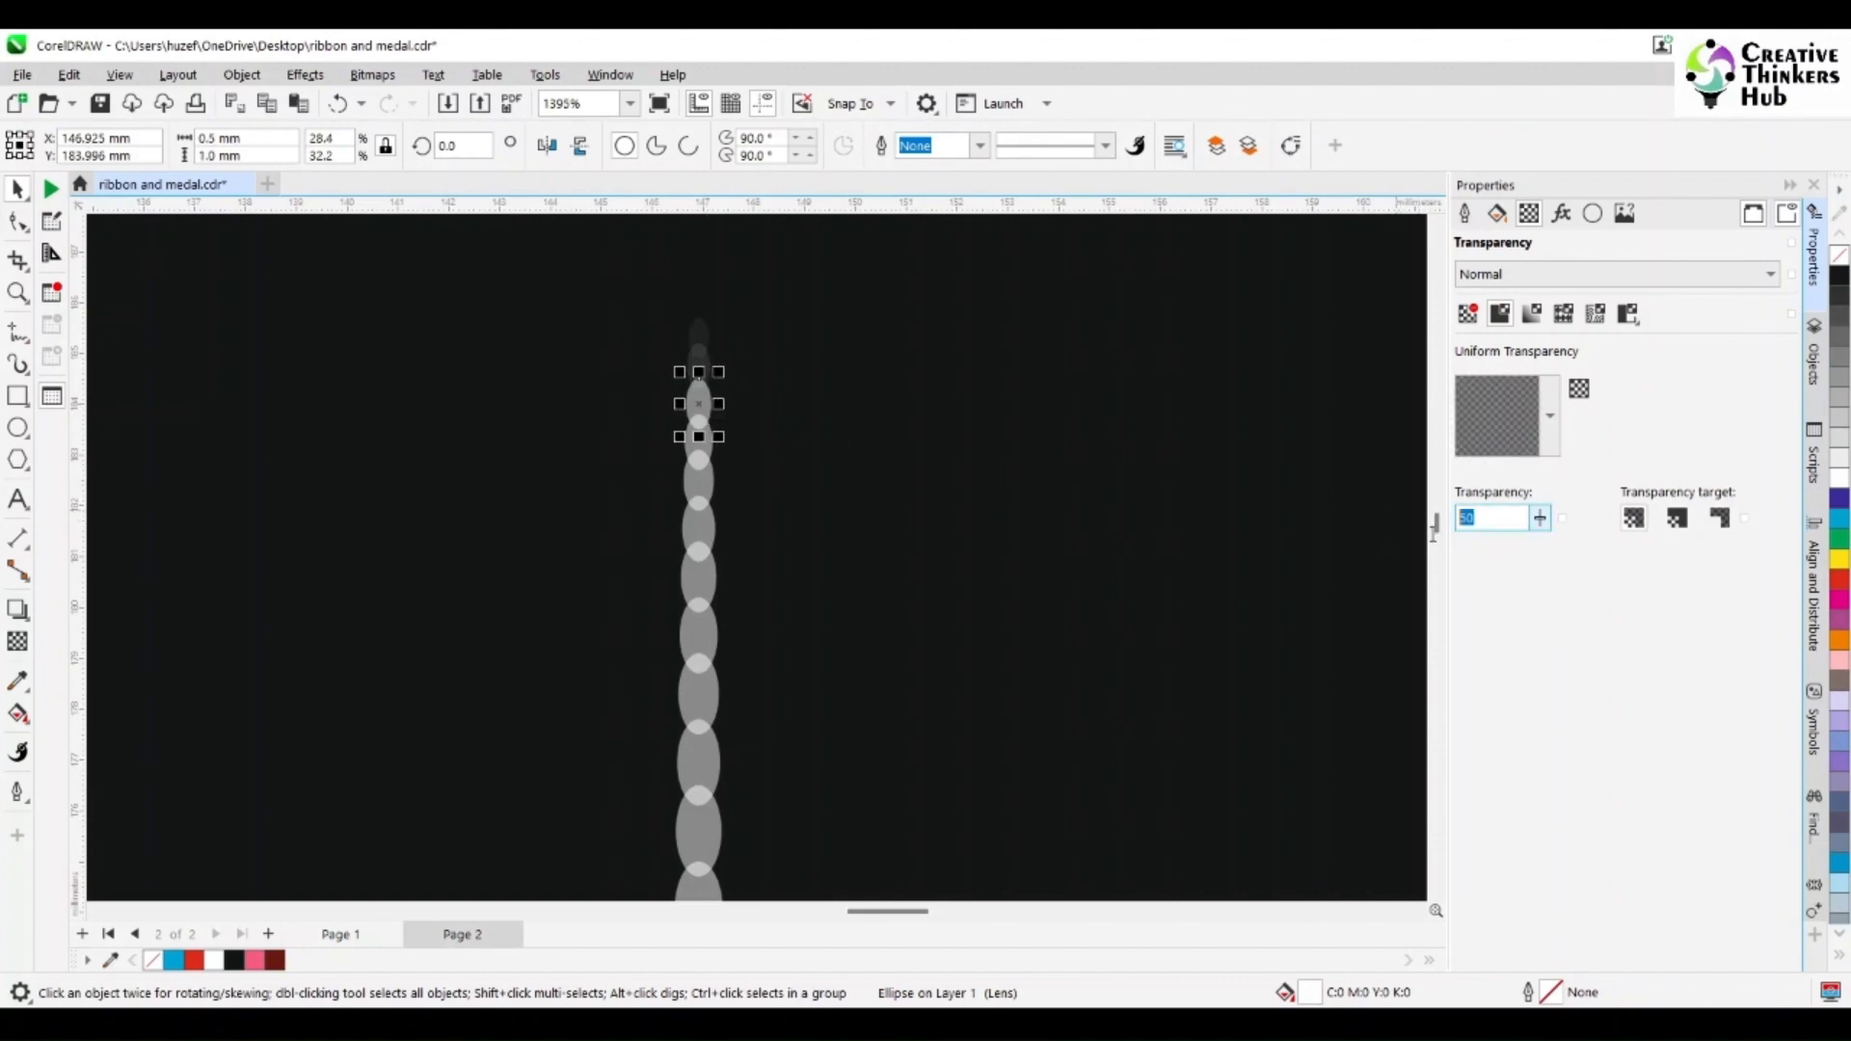
pyautogui.press('Return')
# - Set the transparency of the fourth, fifth and sixth ellipses from the tip to 80, 75 and 70
pyautogui.click(704, 455)
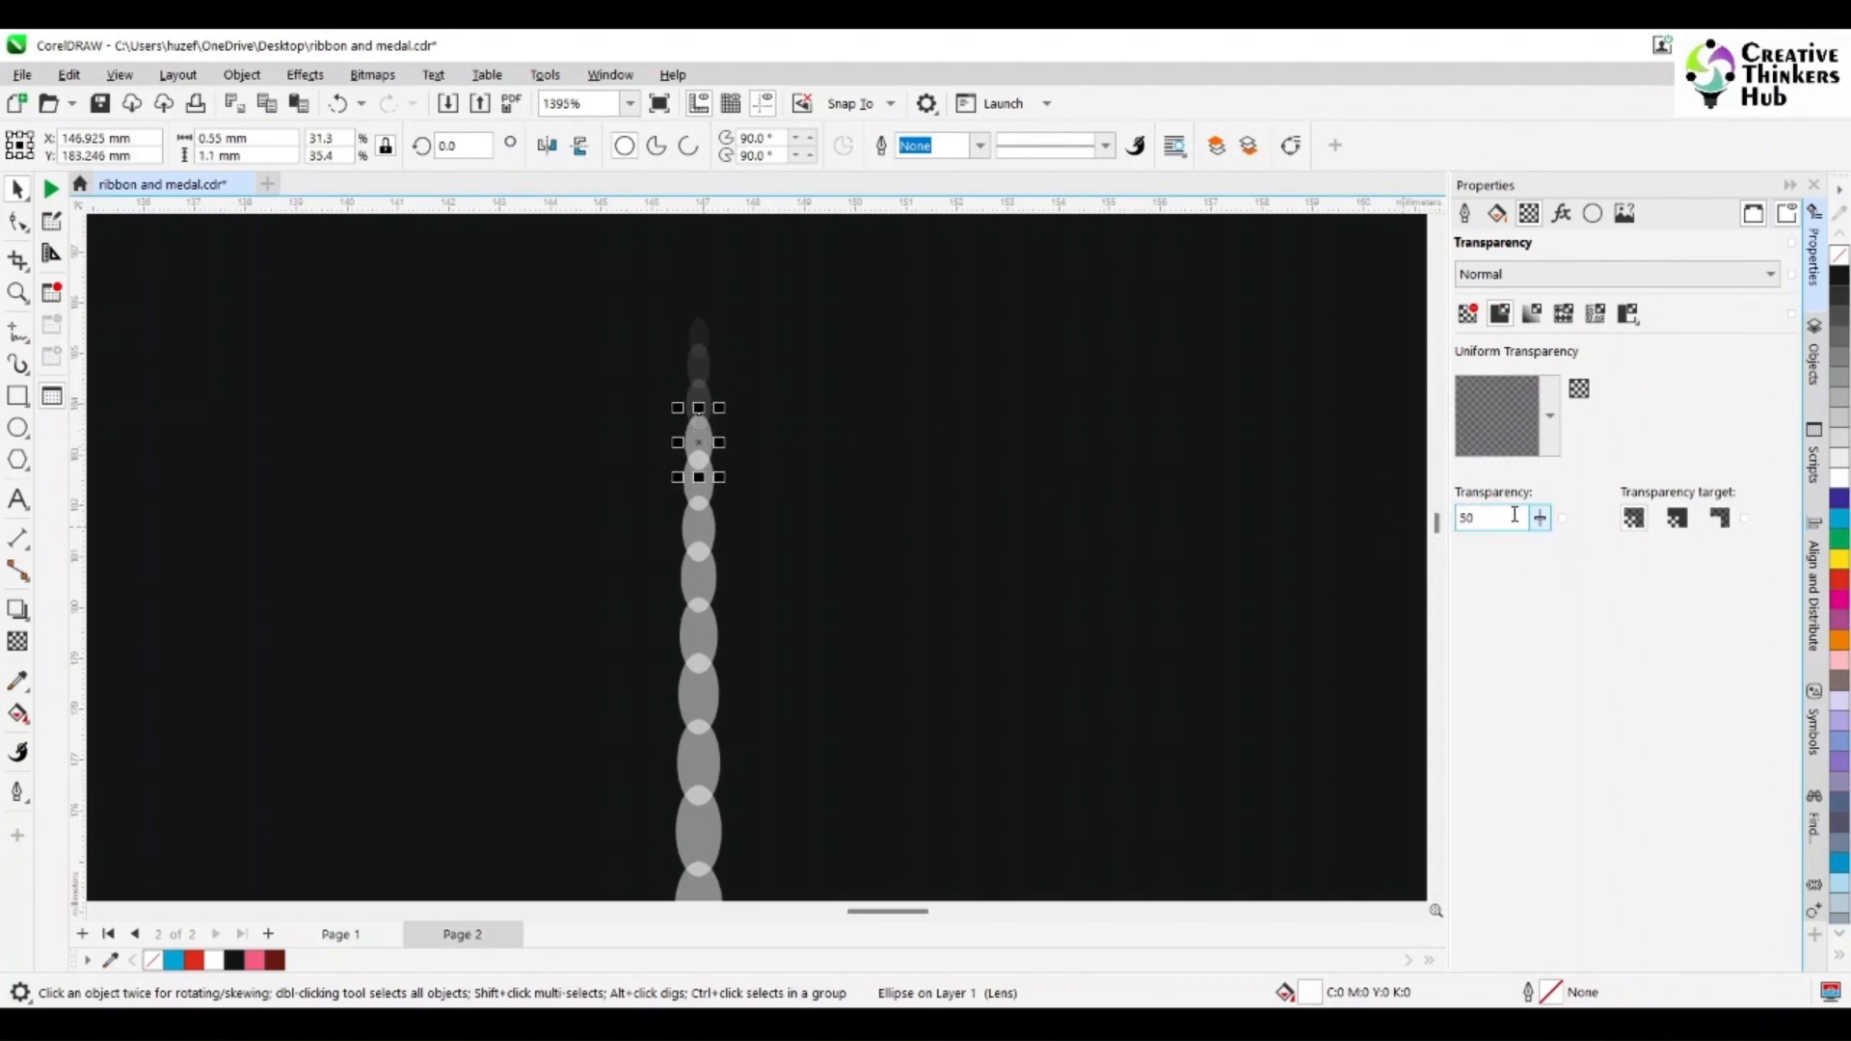
pyautogui.write('80')
pyautogui.press('Return')
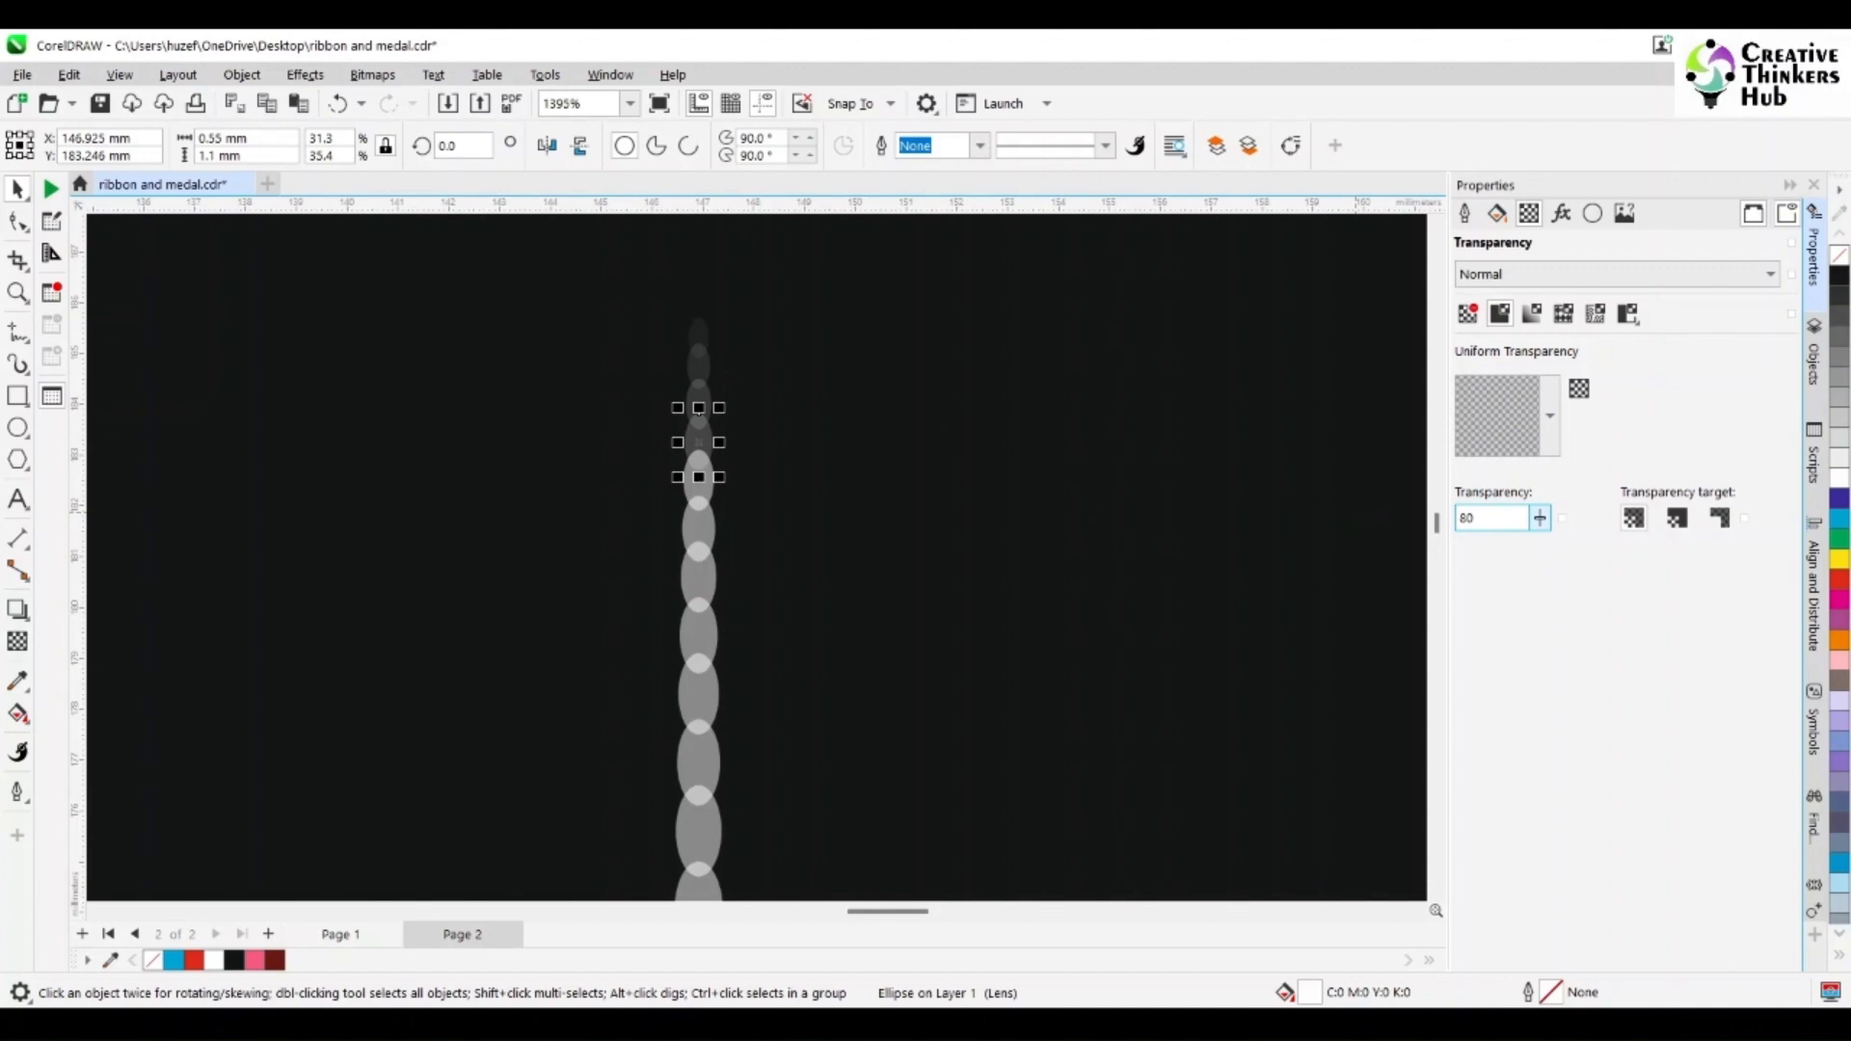
pyautogui.click(715, 495)
pyautogui.press('Return')
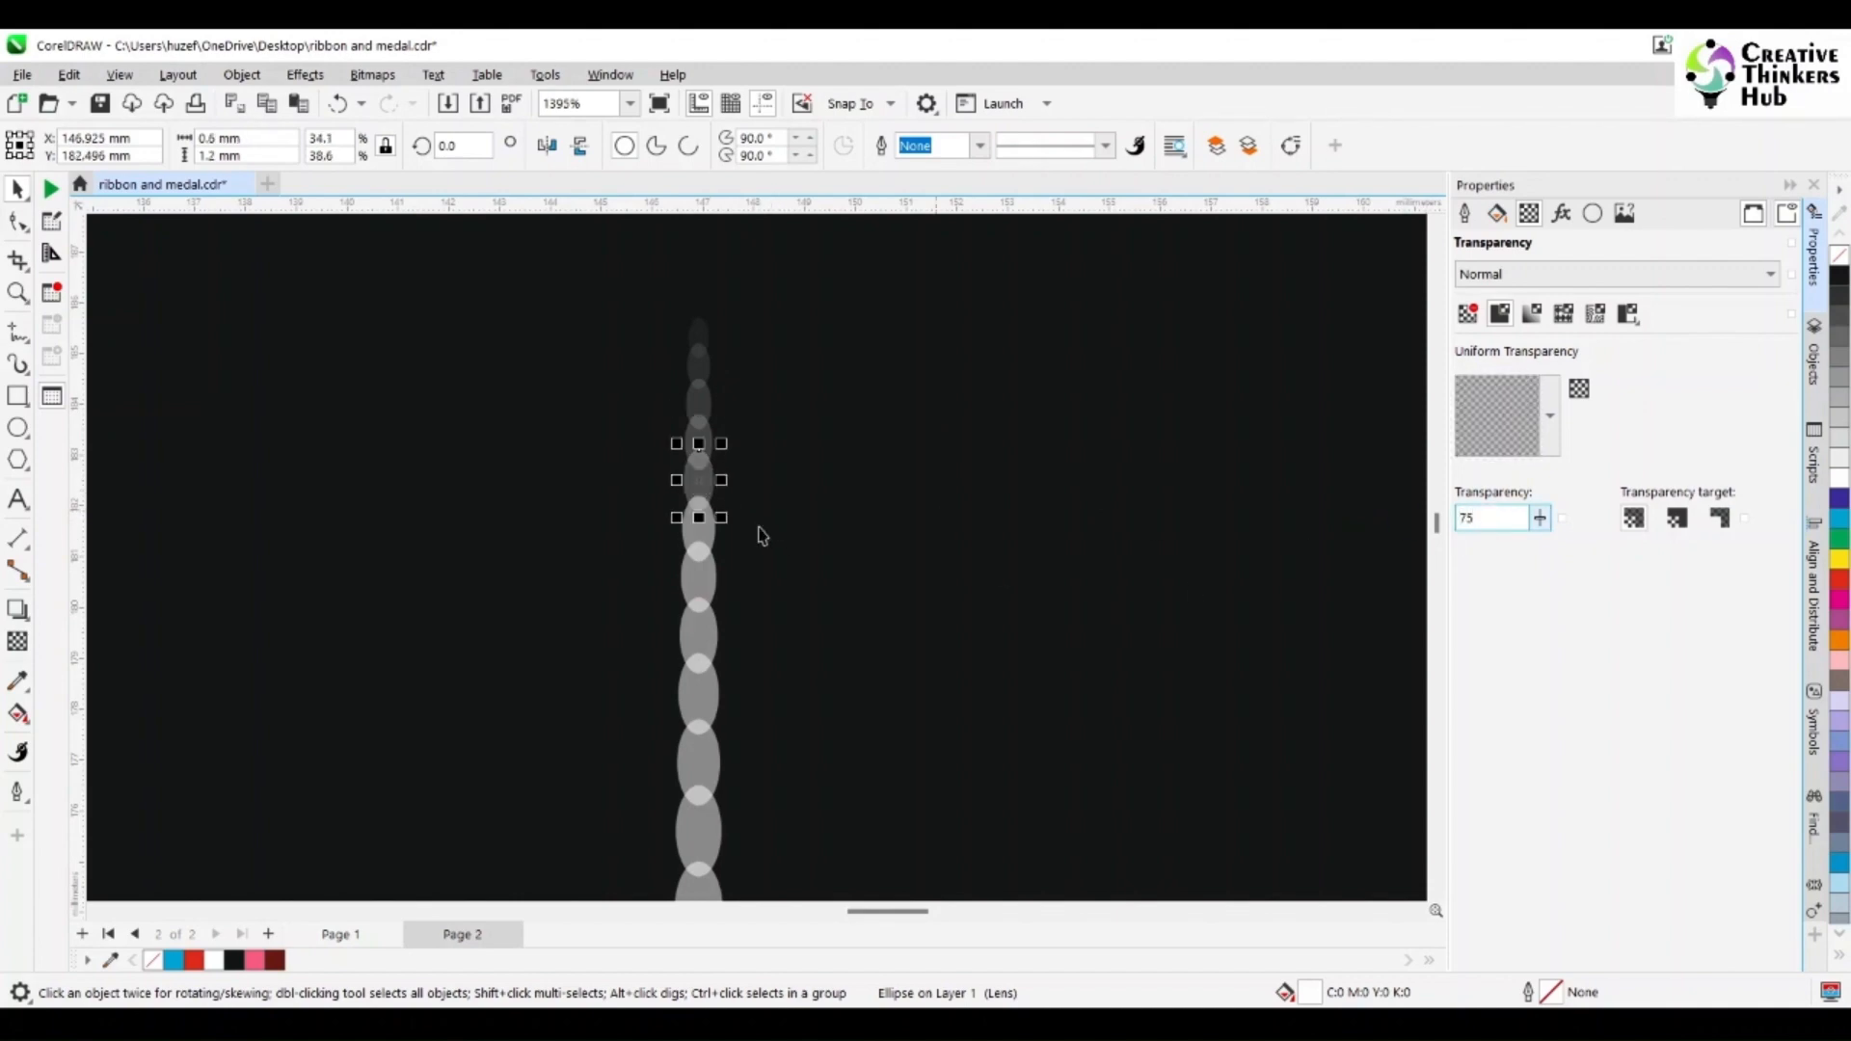
pyautogui.click(707, 540)
pyautogui.write('70')
pyautogui.press('Return')
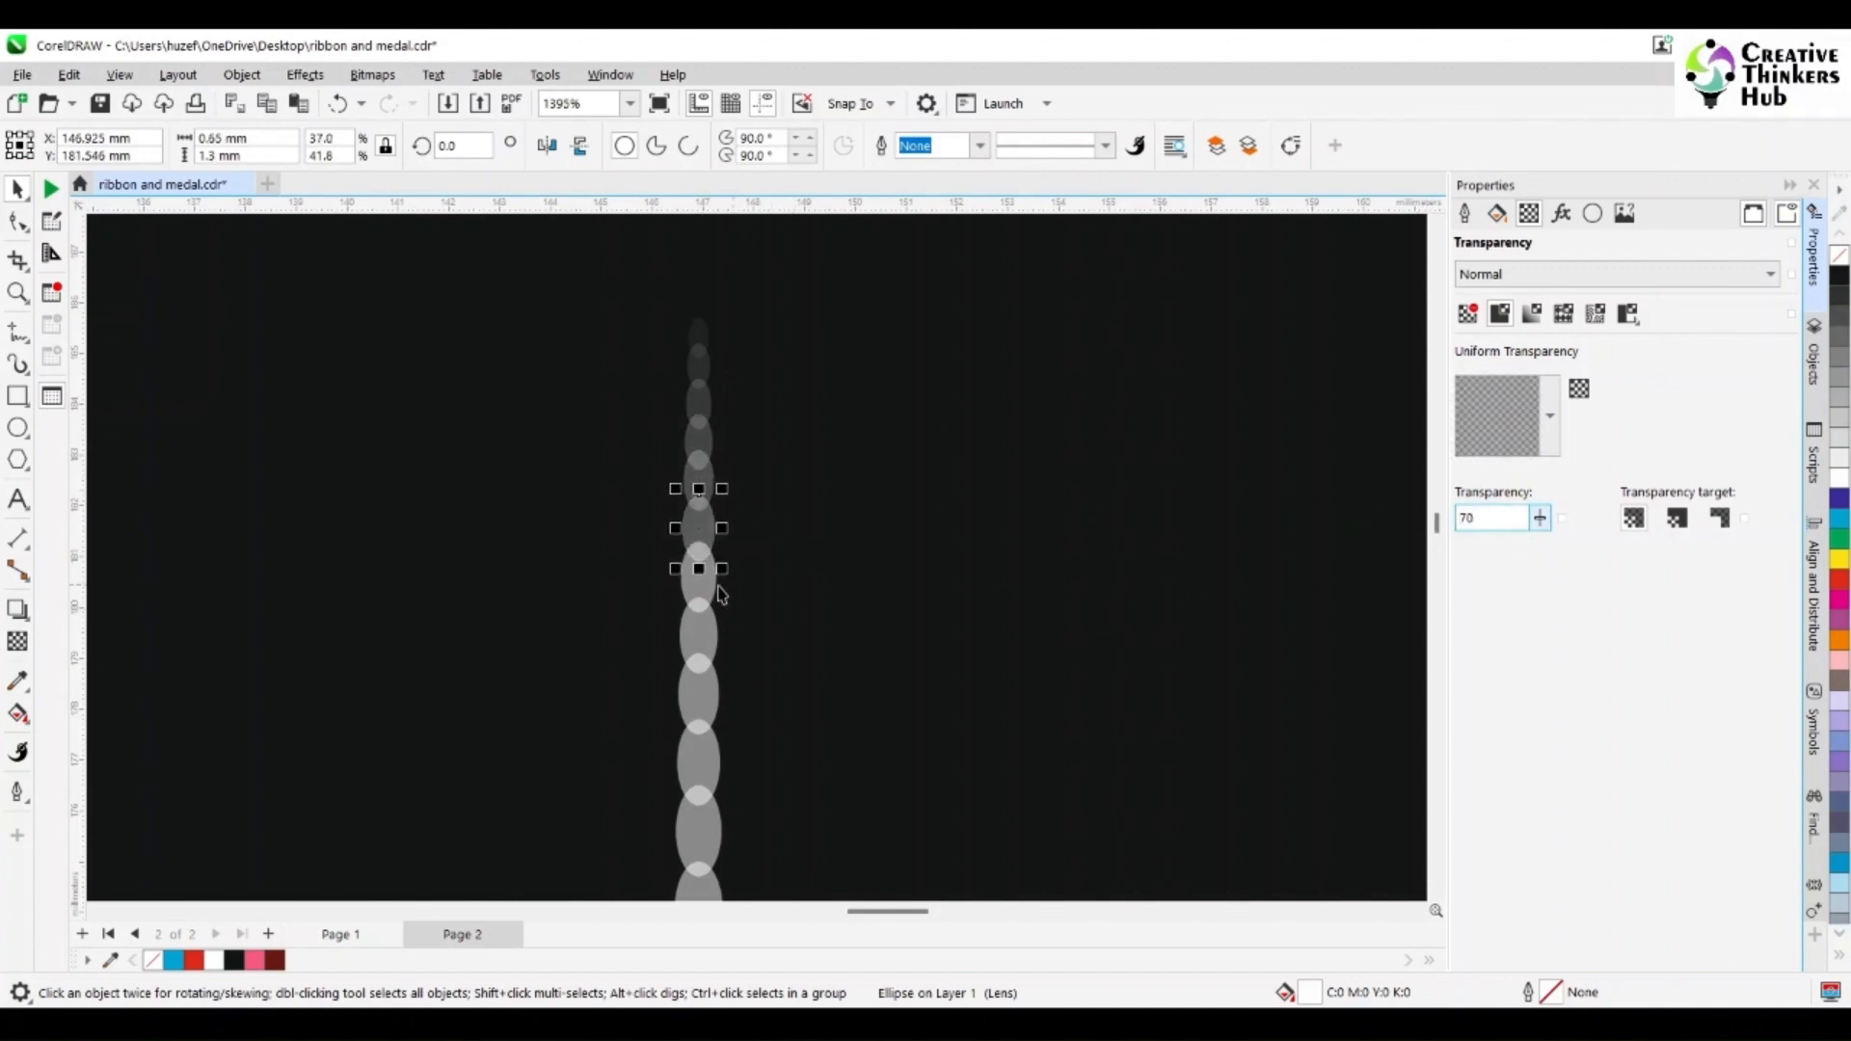
# - Lower the transparency progressively on the seventh to ninth ellipses from the tip, ending with 55 on the ninth
pyautogui.click(716, 590)
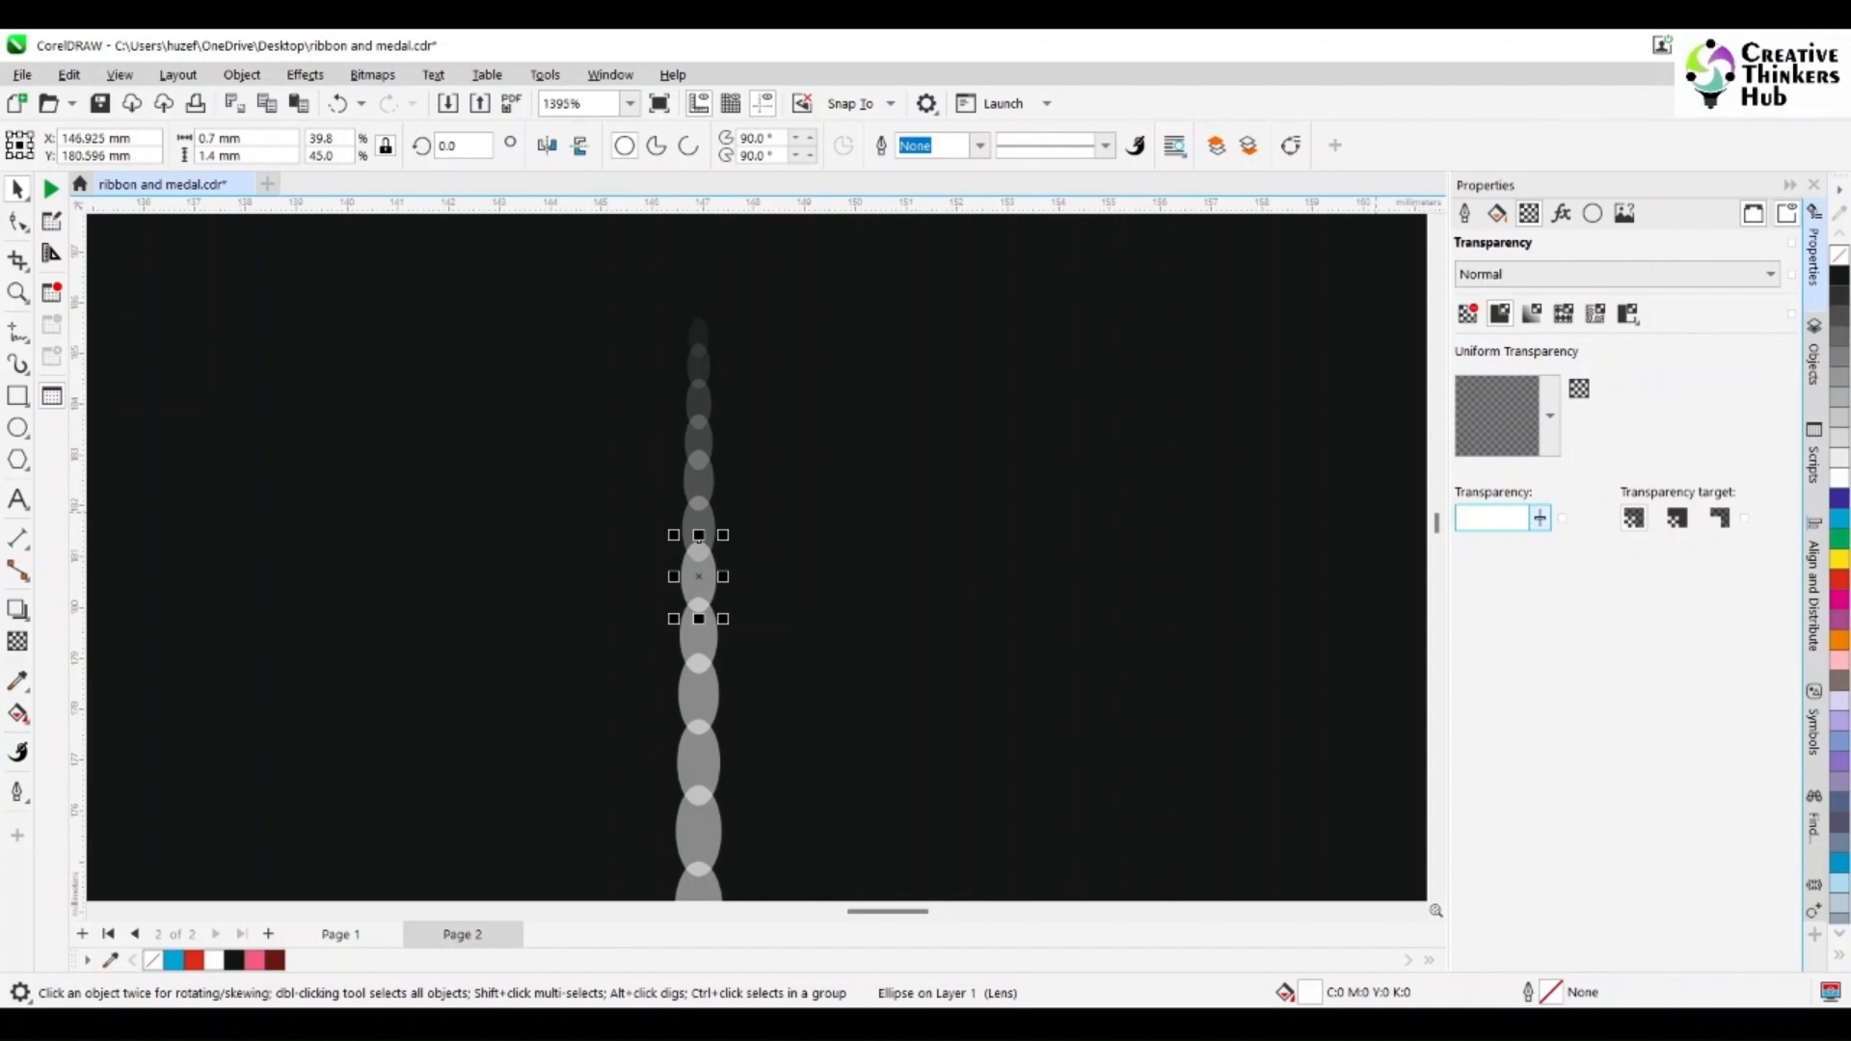
pyautogui.press('Return')
pyautogui.click(715, 644)
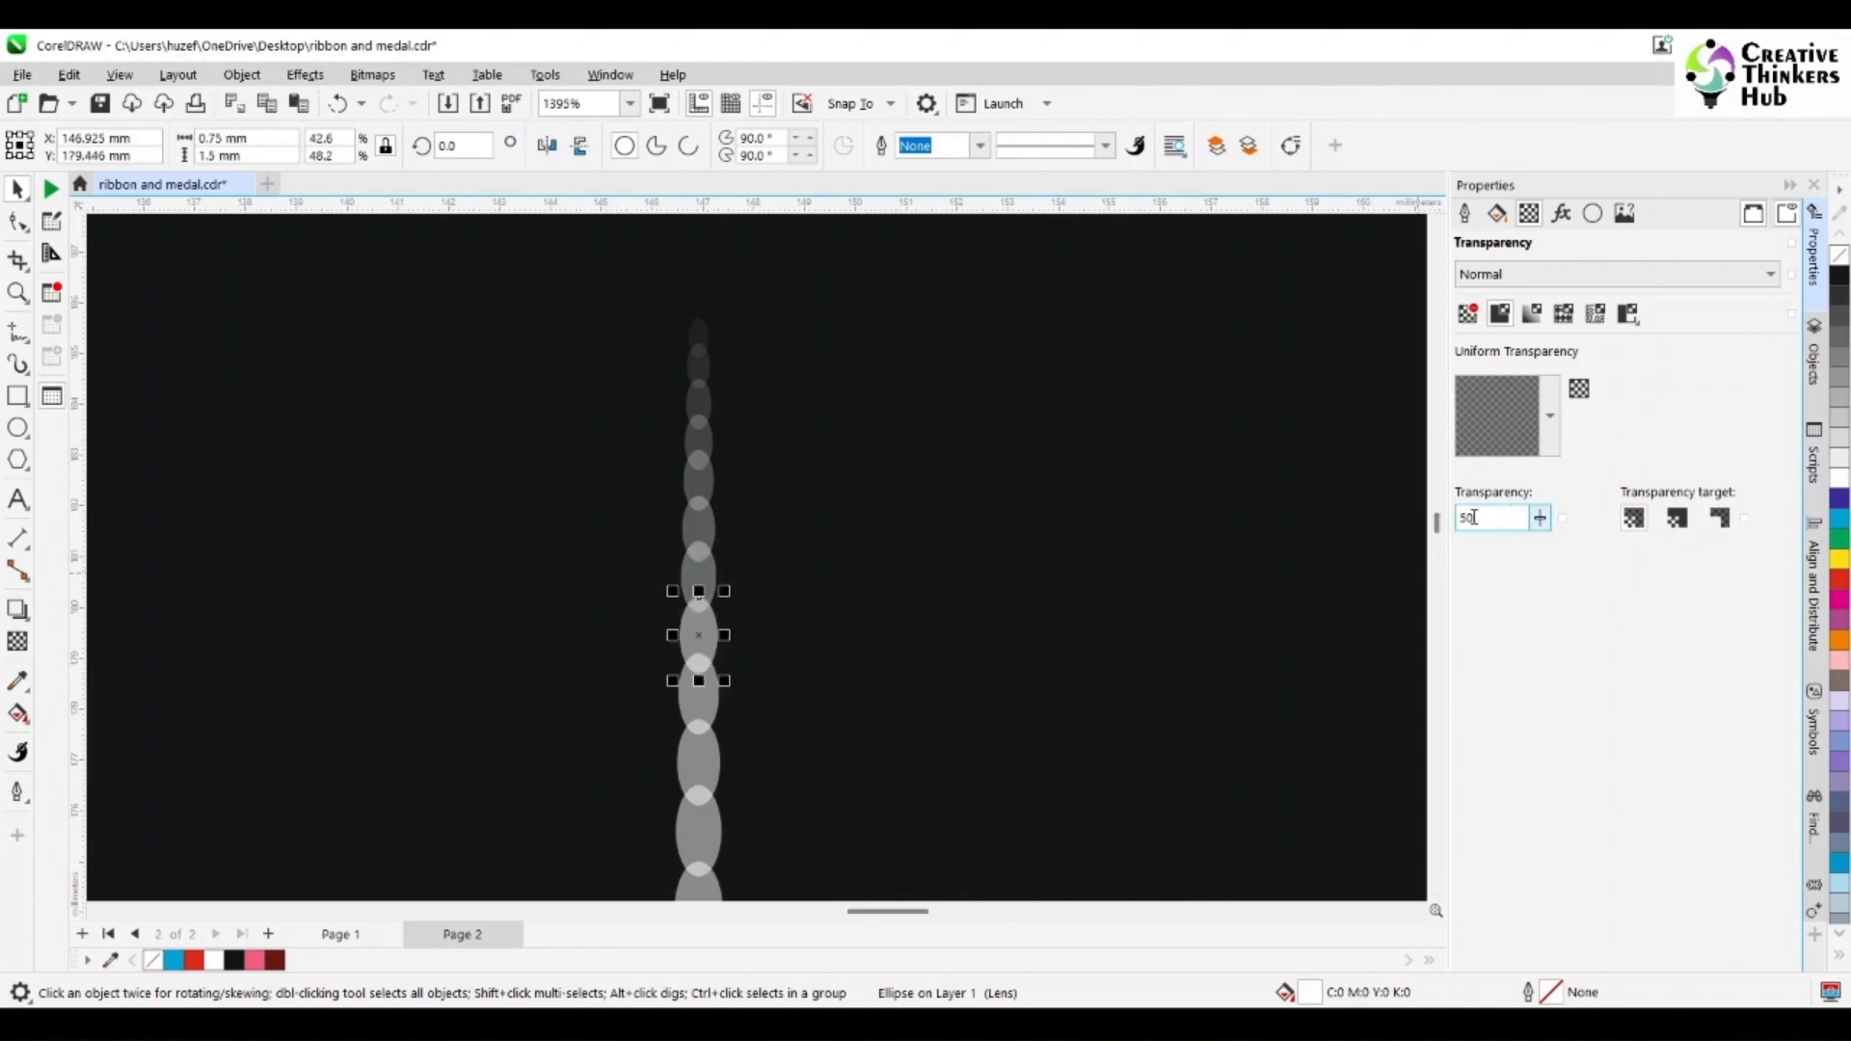
pyautogui.press('Return')
pyautogui.click(714, 696)
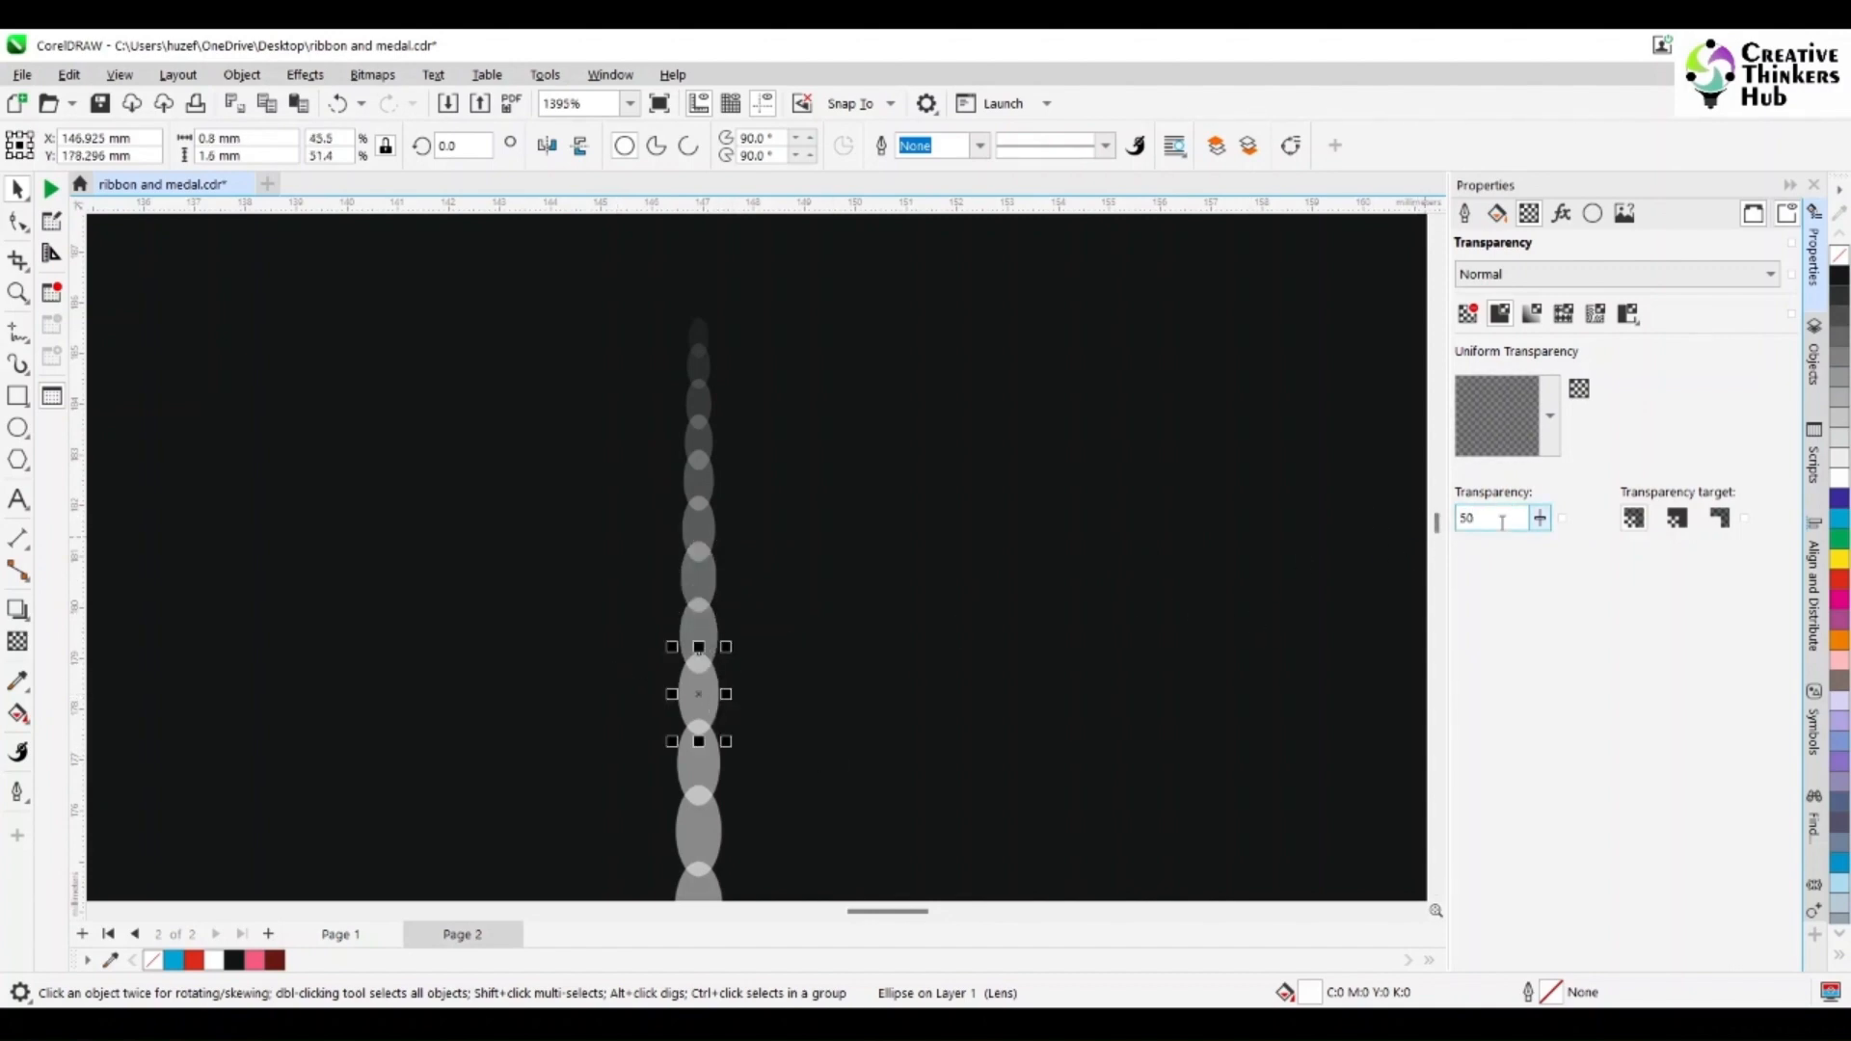
pyautogui.write('55')
pyautogui.press('Return')
# - Set the eleventh ellipse's transparency to 45 and the thirteenth's to 35, with the twelfth in between
pyautogui.click(711, 815)
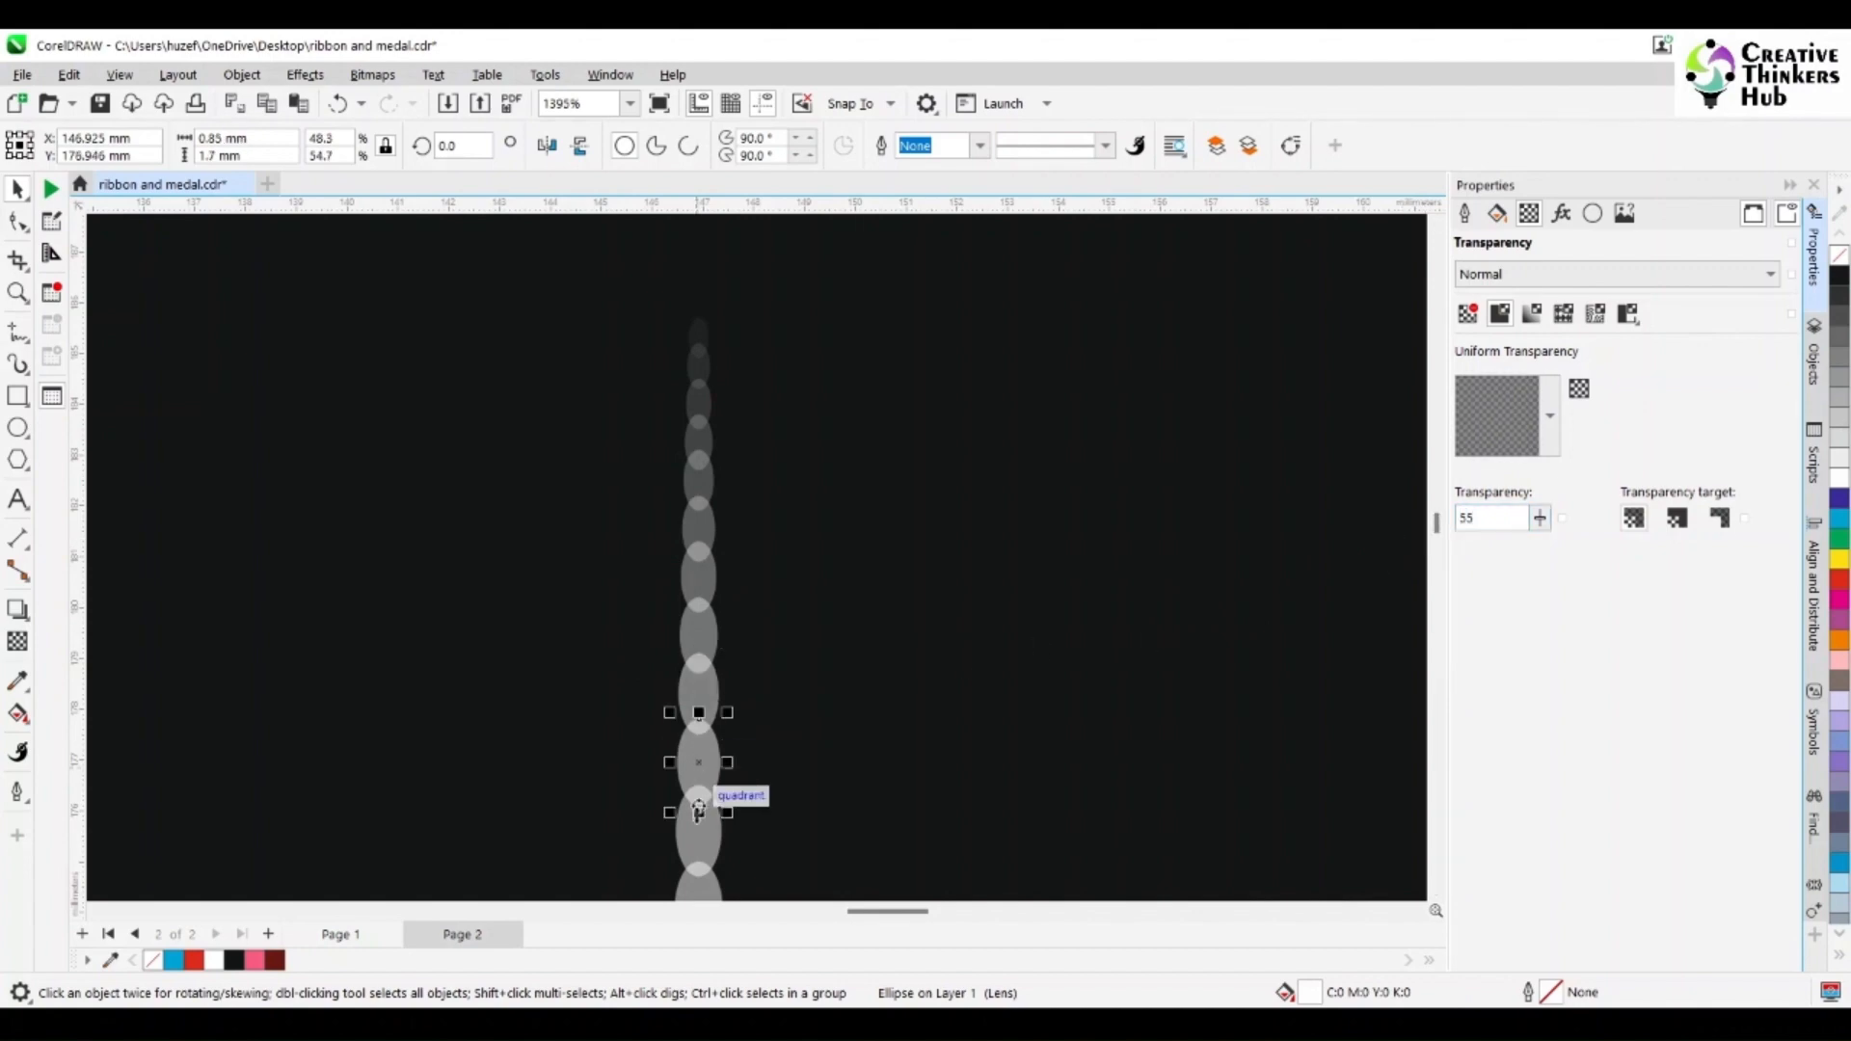
pyautogui.write('45')
pyautogui.press('Return')
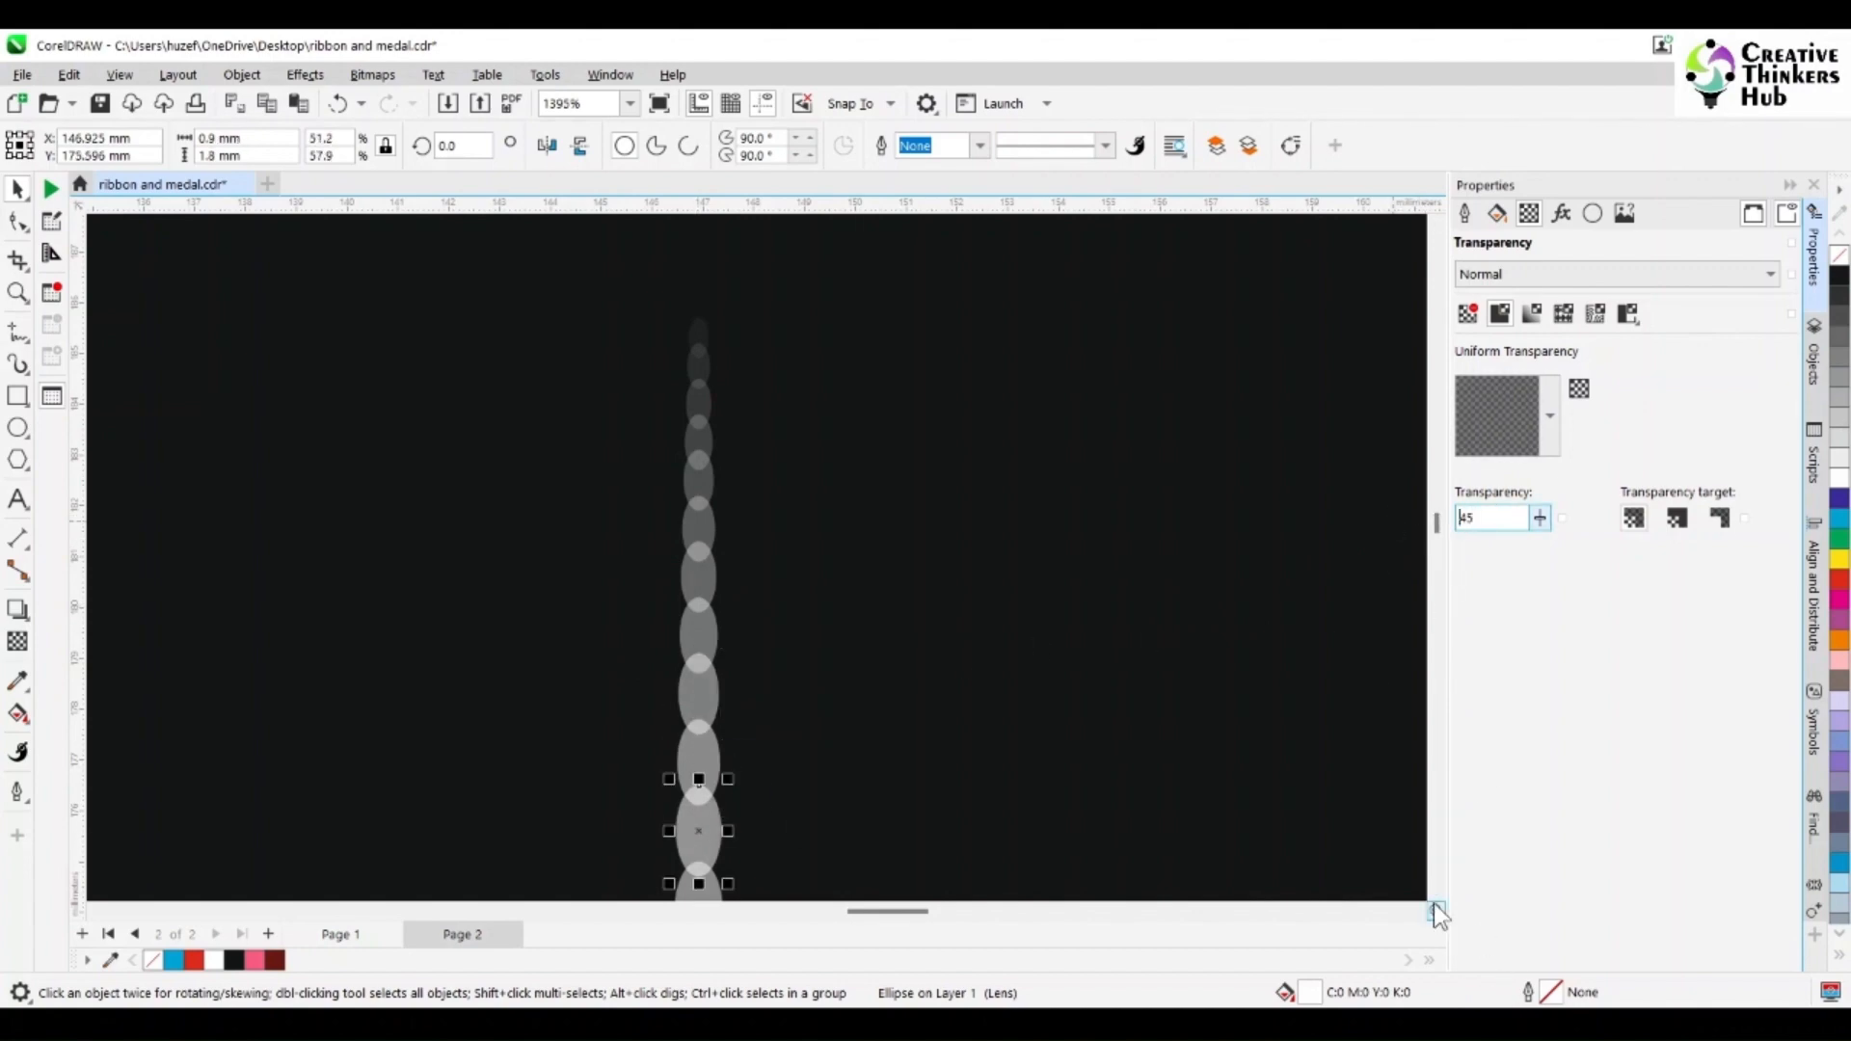
pyautogui.click(1435, 894)
pyautogui.click(721, 374)
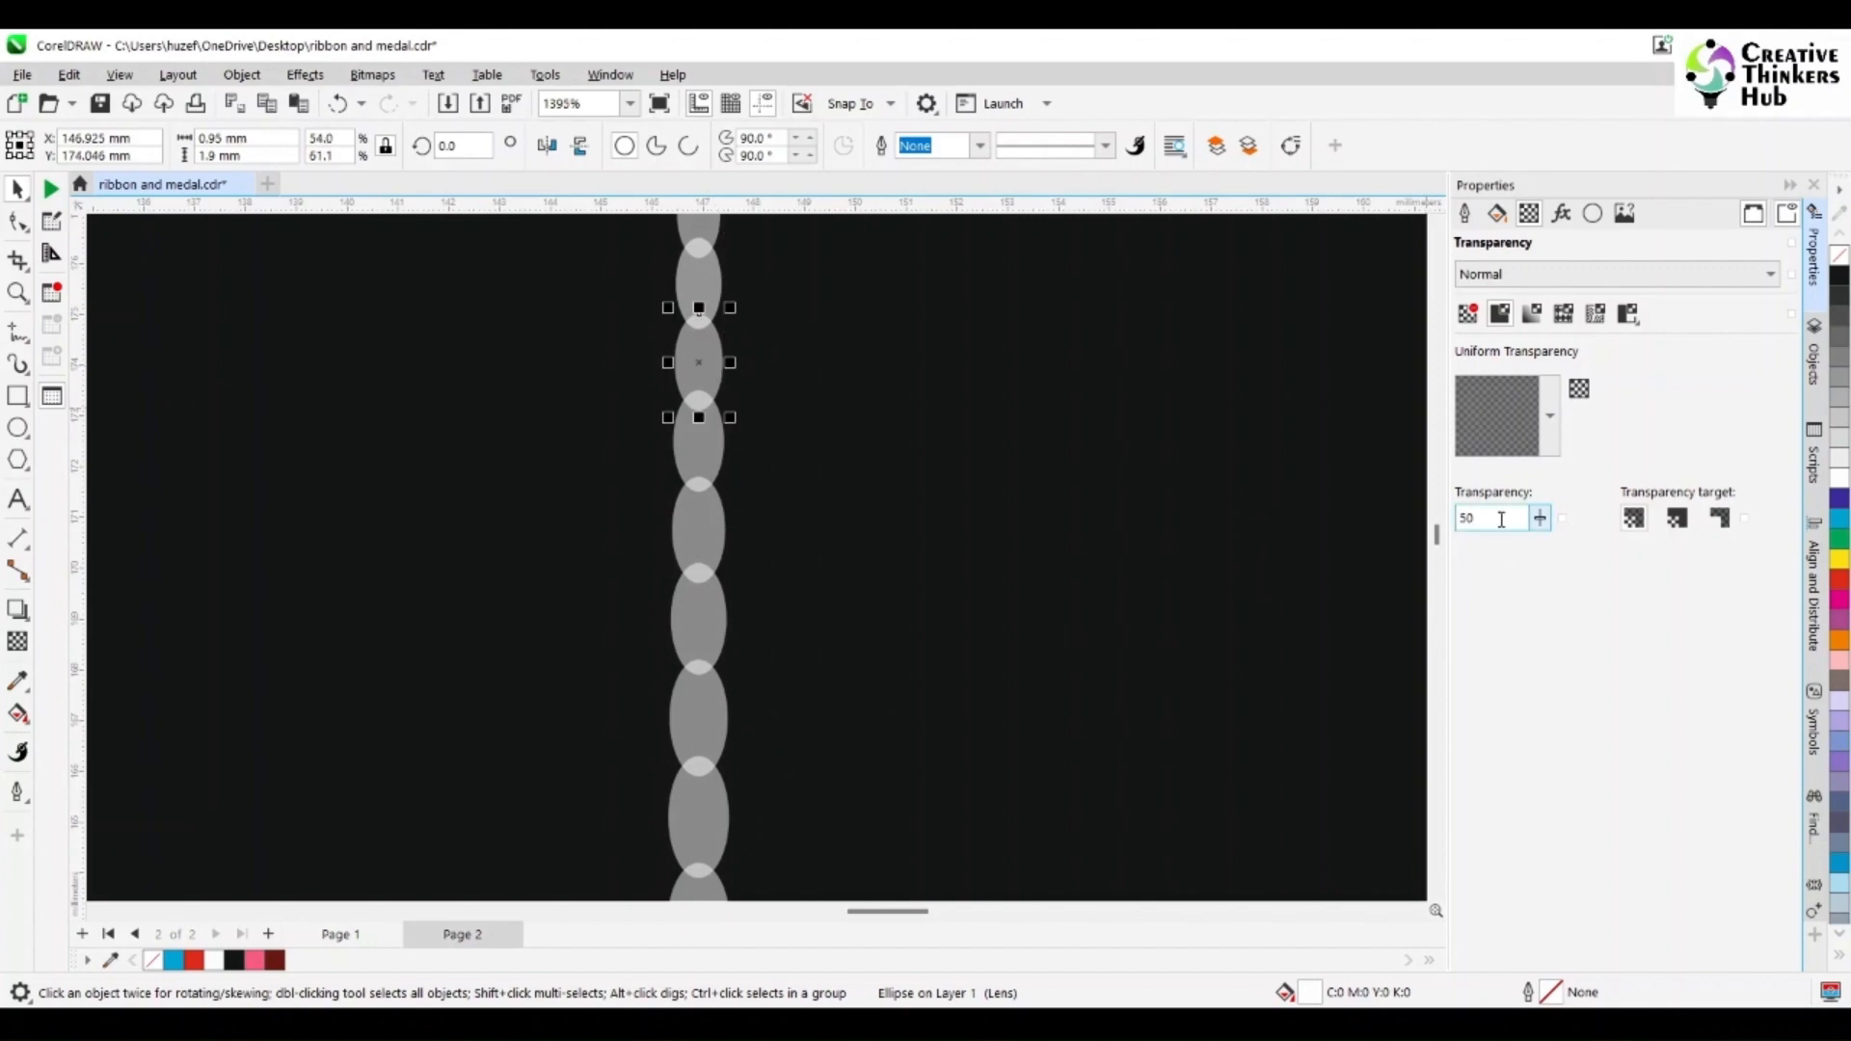
pyautogui.click(694, 459)
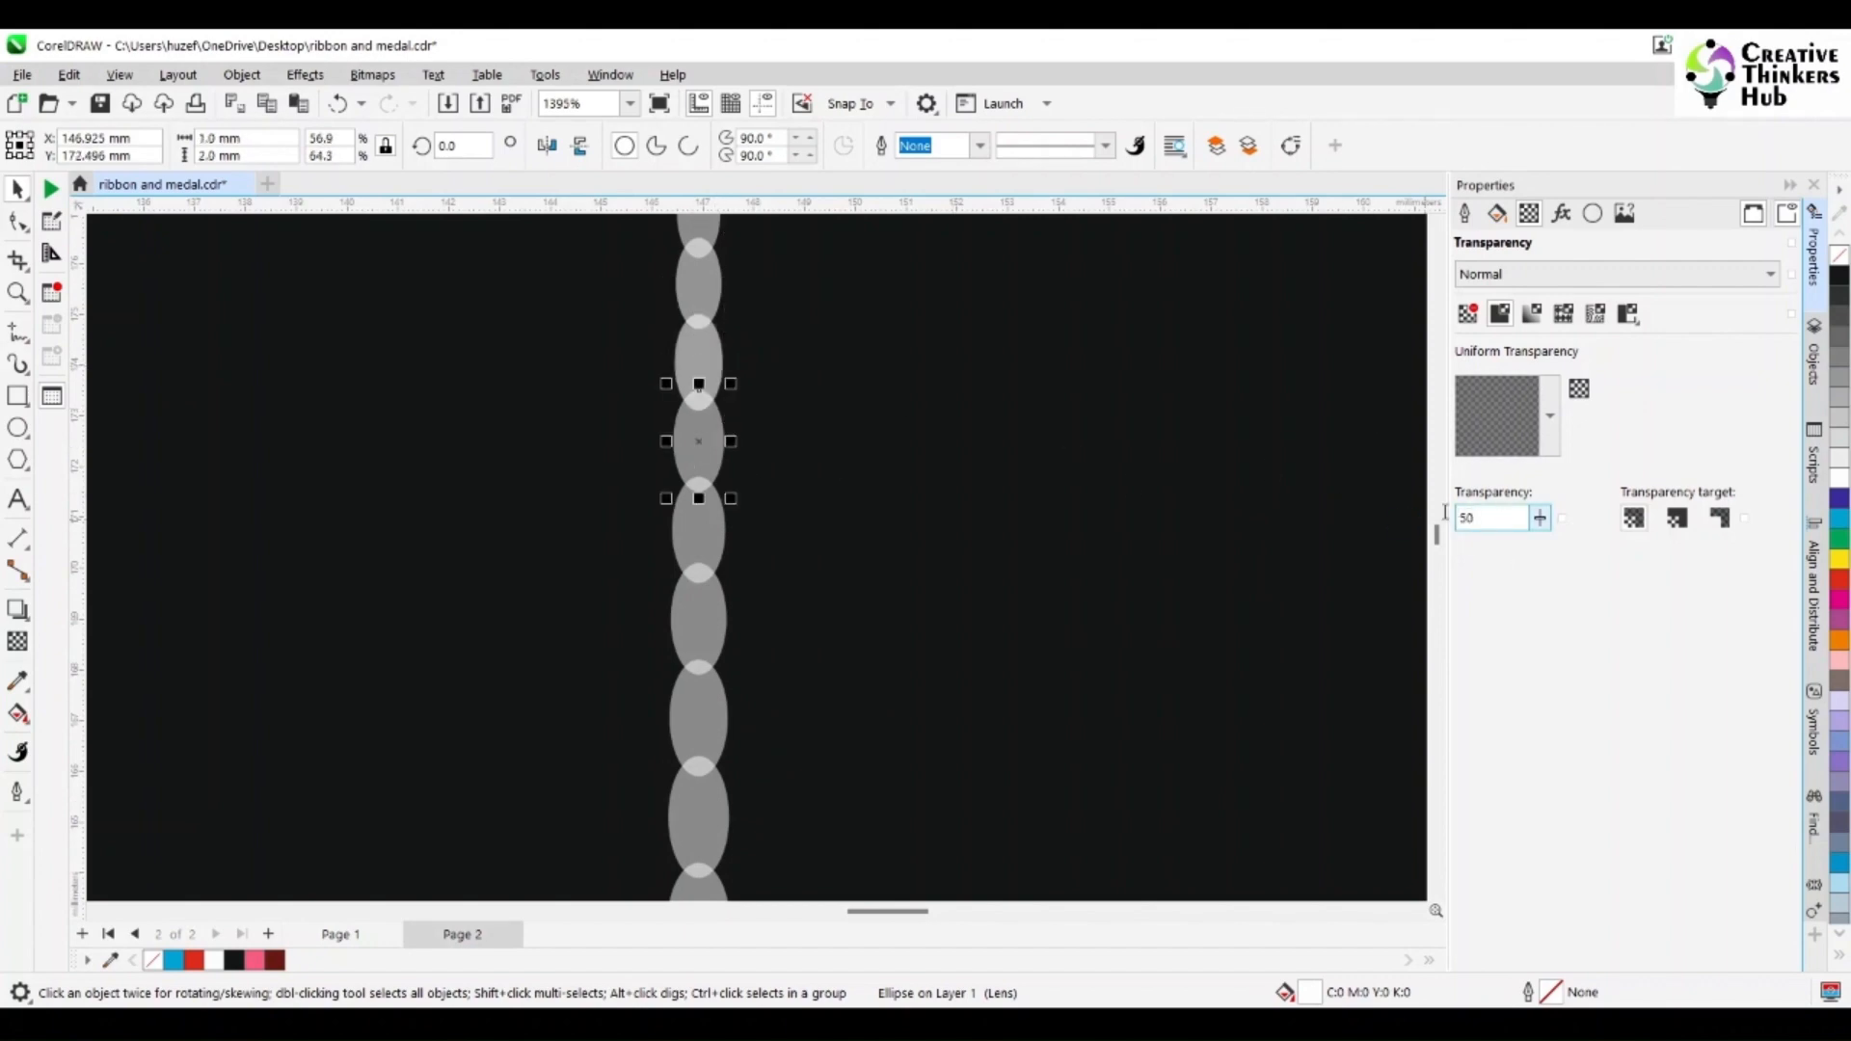
pyautogui.write('35')
pyautogui.press('Return')
# - Set the transparency of the next two ellipses down the column, 2.1 mm and 2.2 mm high, to 30 and 25
pyautogui.click(699, 533)
pyautogui.doubleClick(1457, 518)
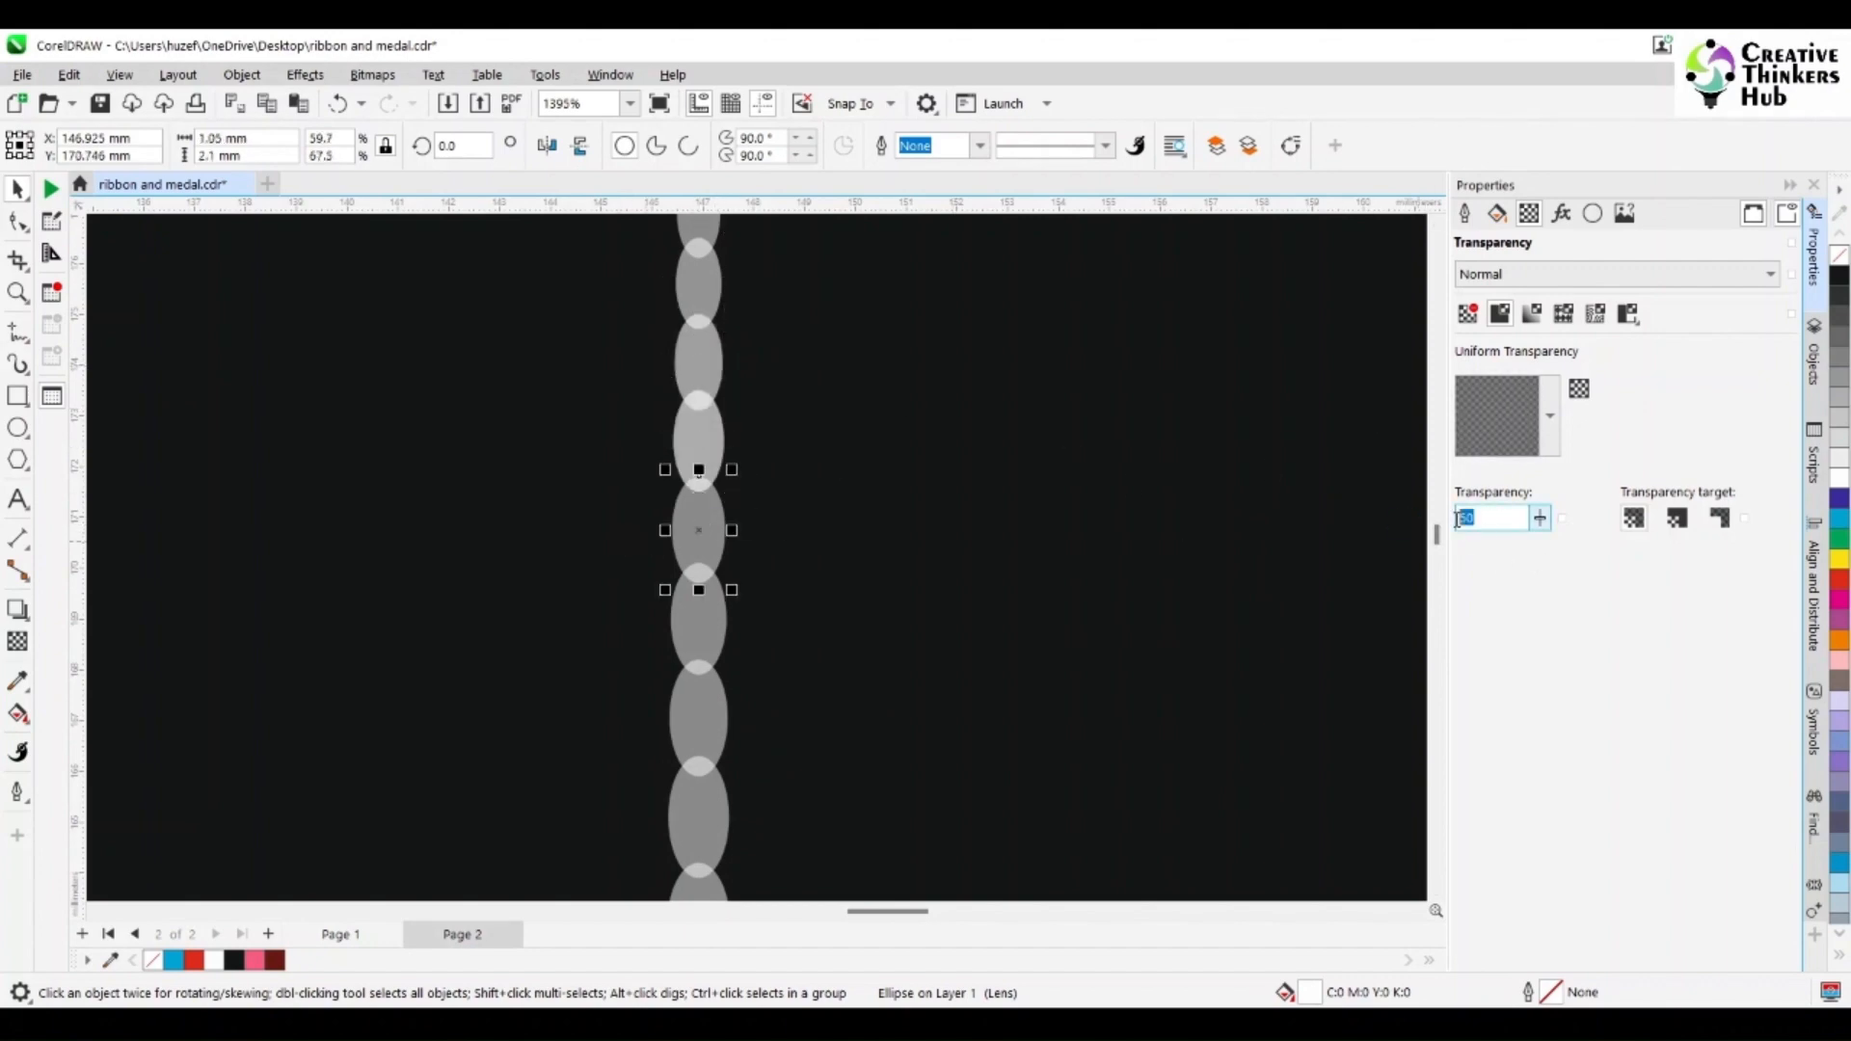
pyautogui.write('30')
pyautogui.press('Return')
pyautogui.click(708, 656)
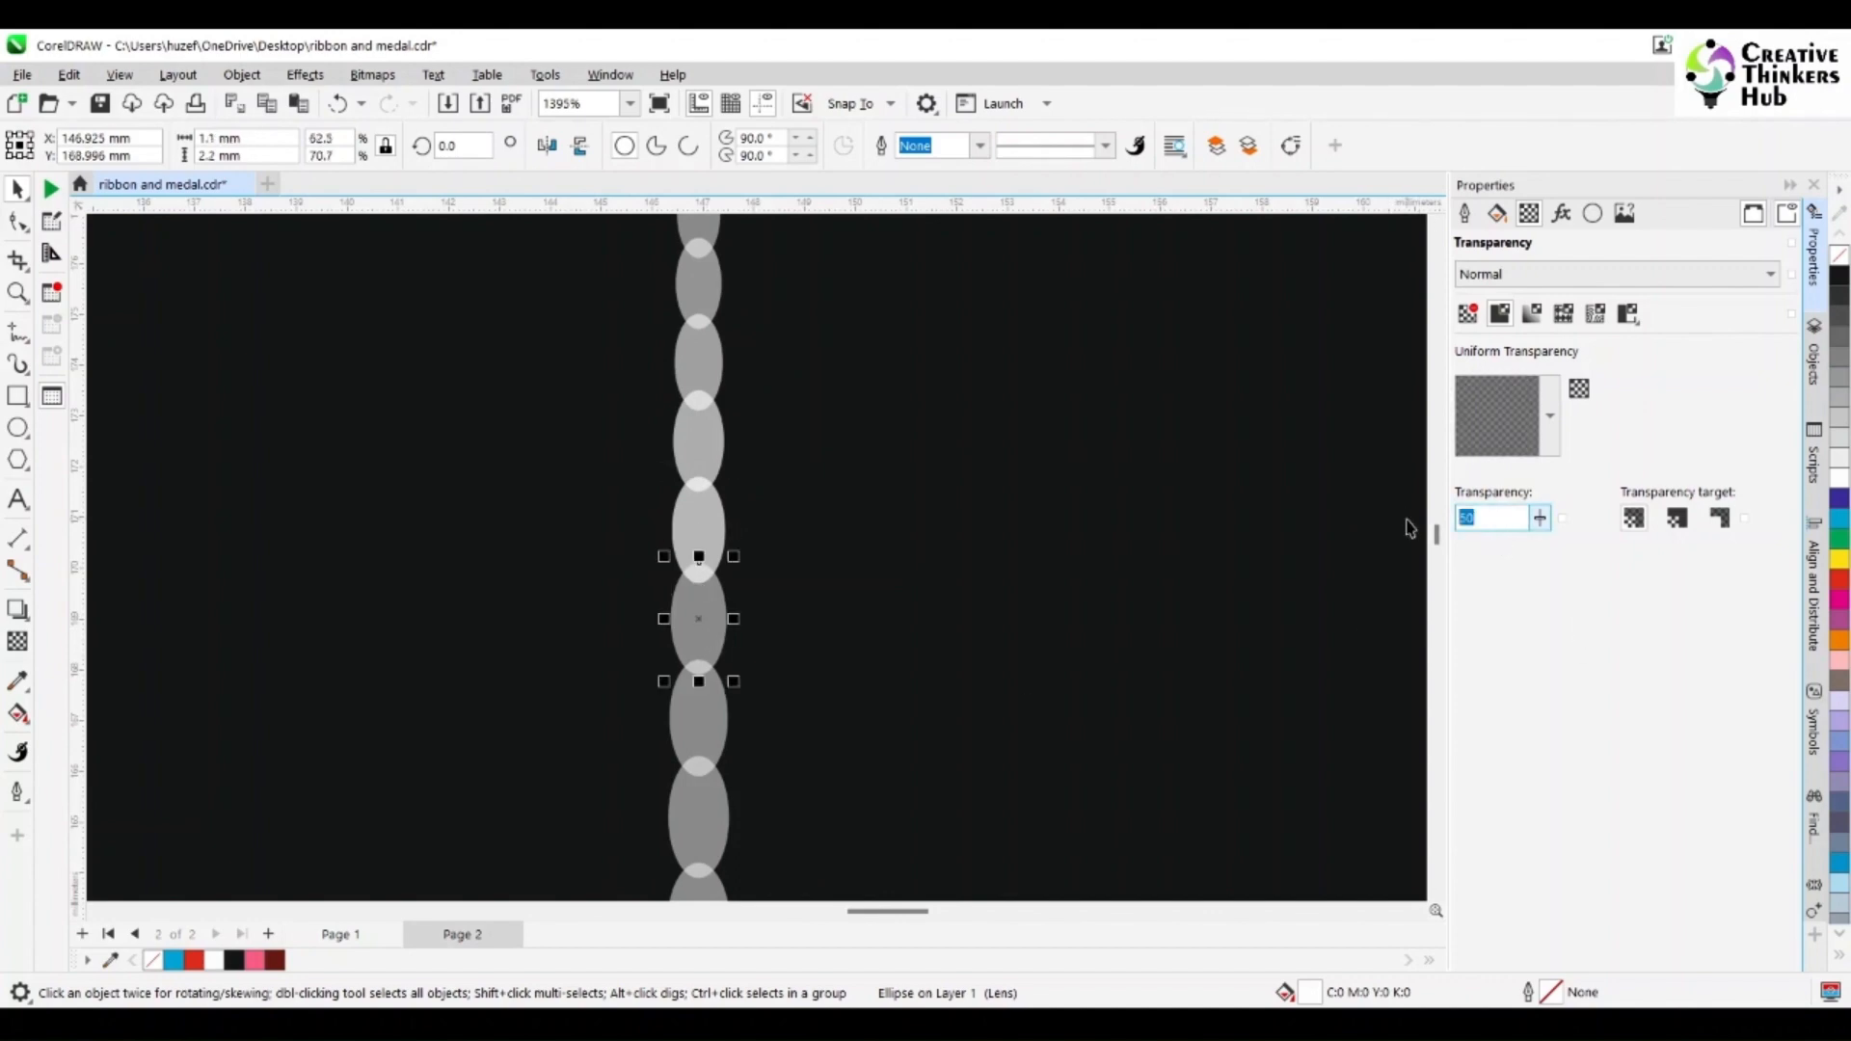
pyautogui.write('25')
pyautogui.press('Return')
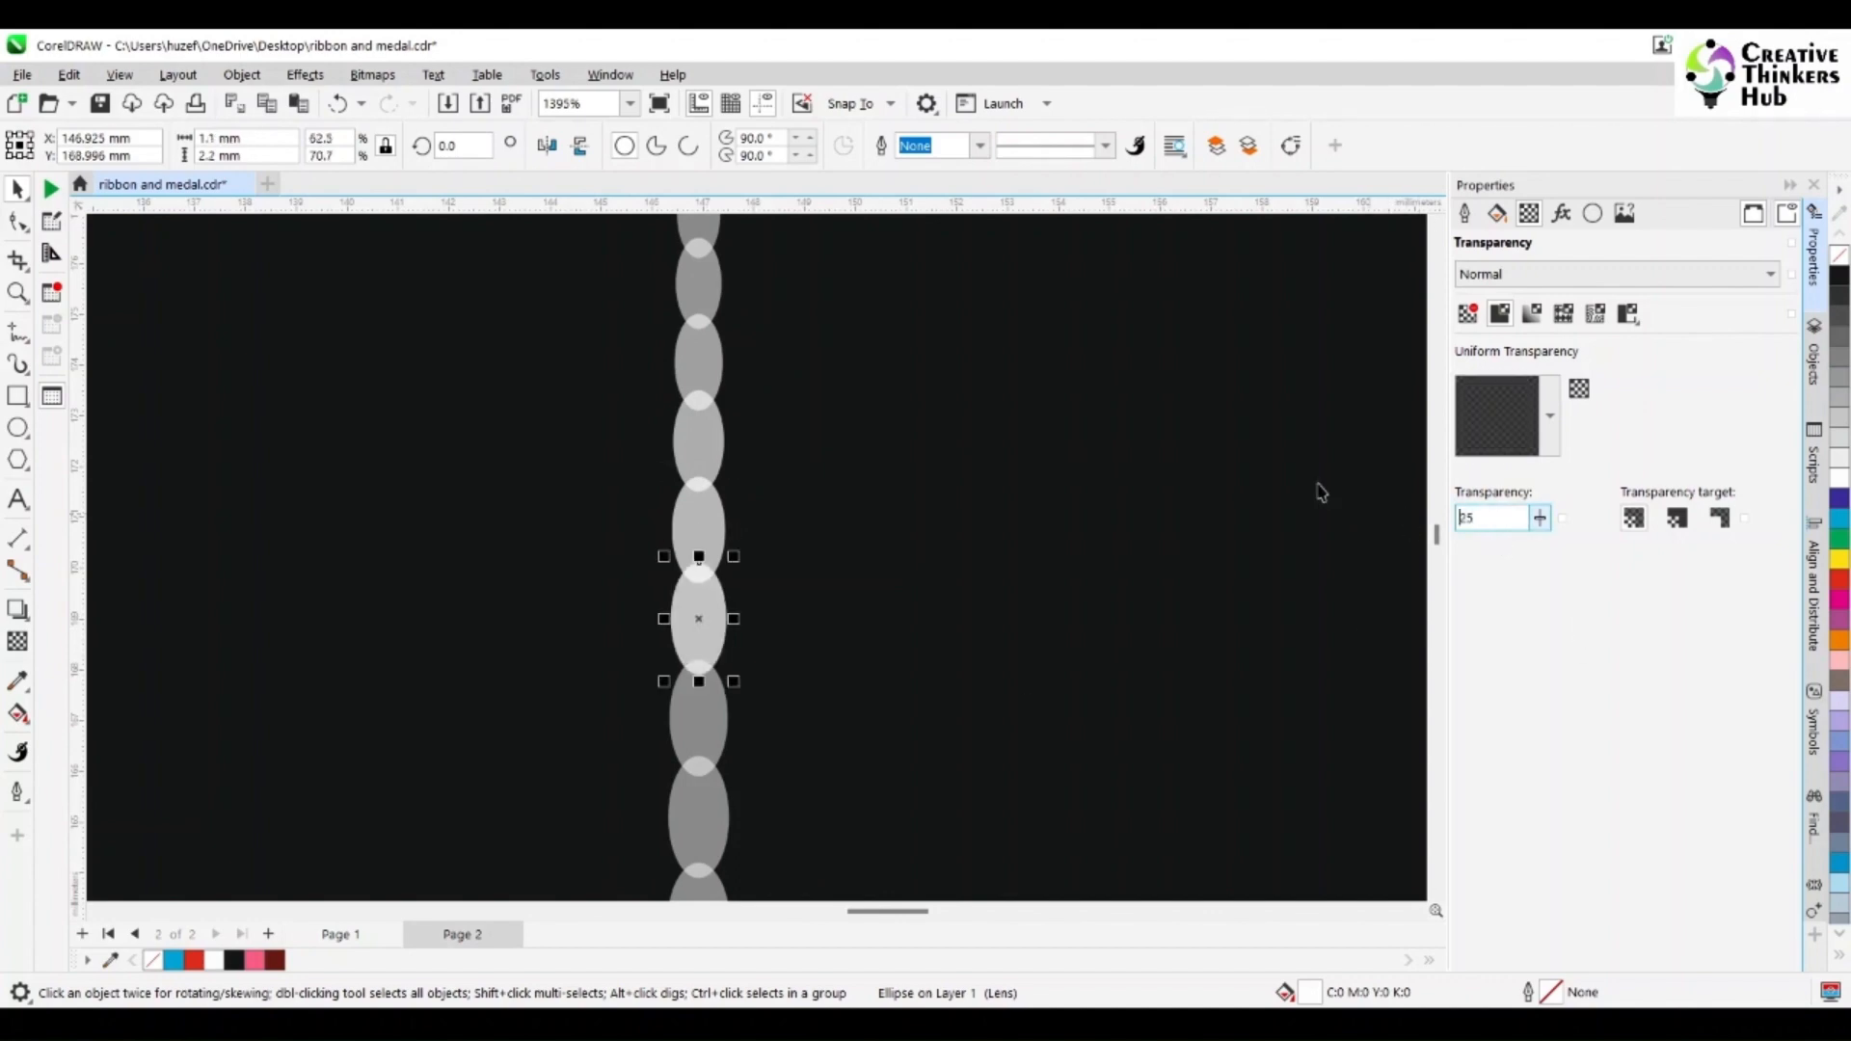
# - Set the transparency of the 2.3 mm and 2.4 mm high ellipses to 20 and 15
pyautogui.press('Tab')
pyautogui.doubleClick(1461, 517)
pyautogui.write('20')
pyautogui.press('Return')
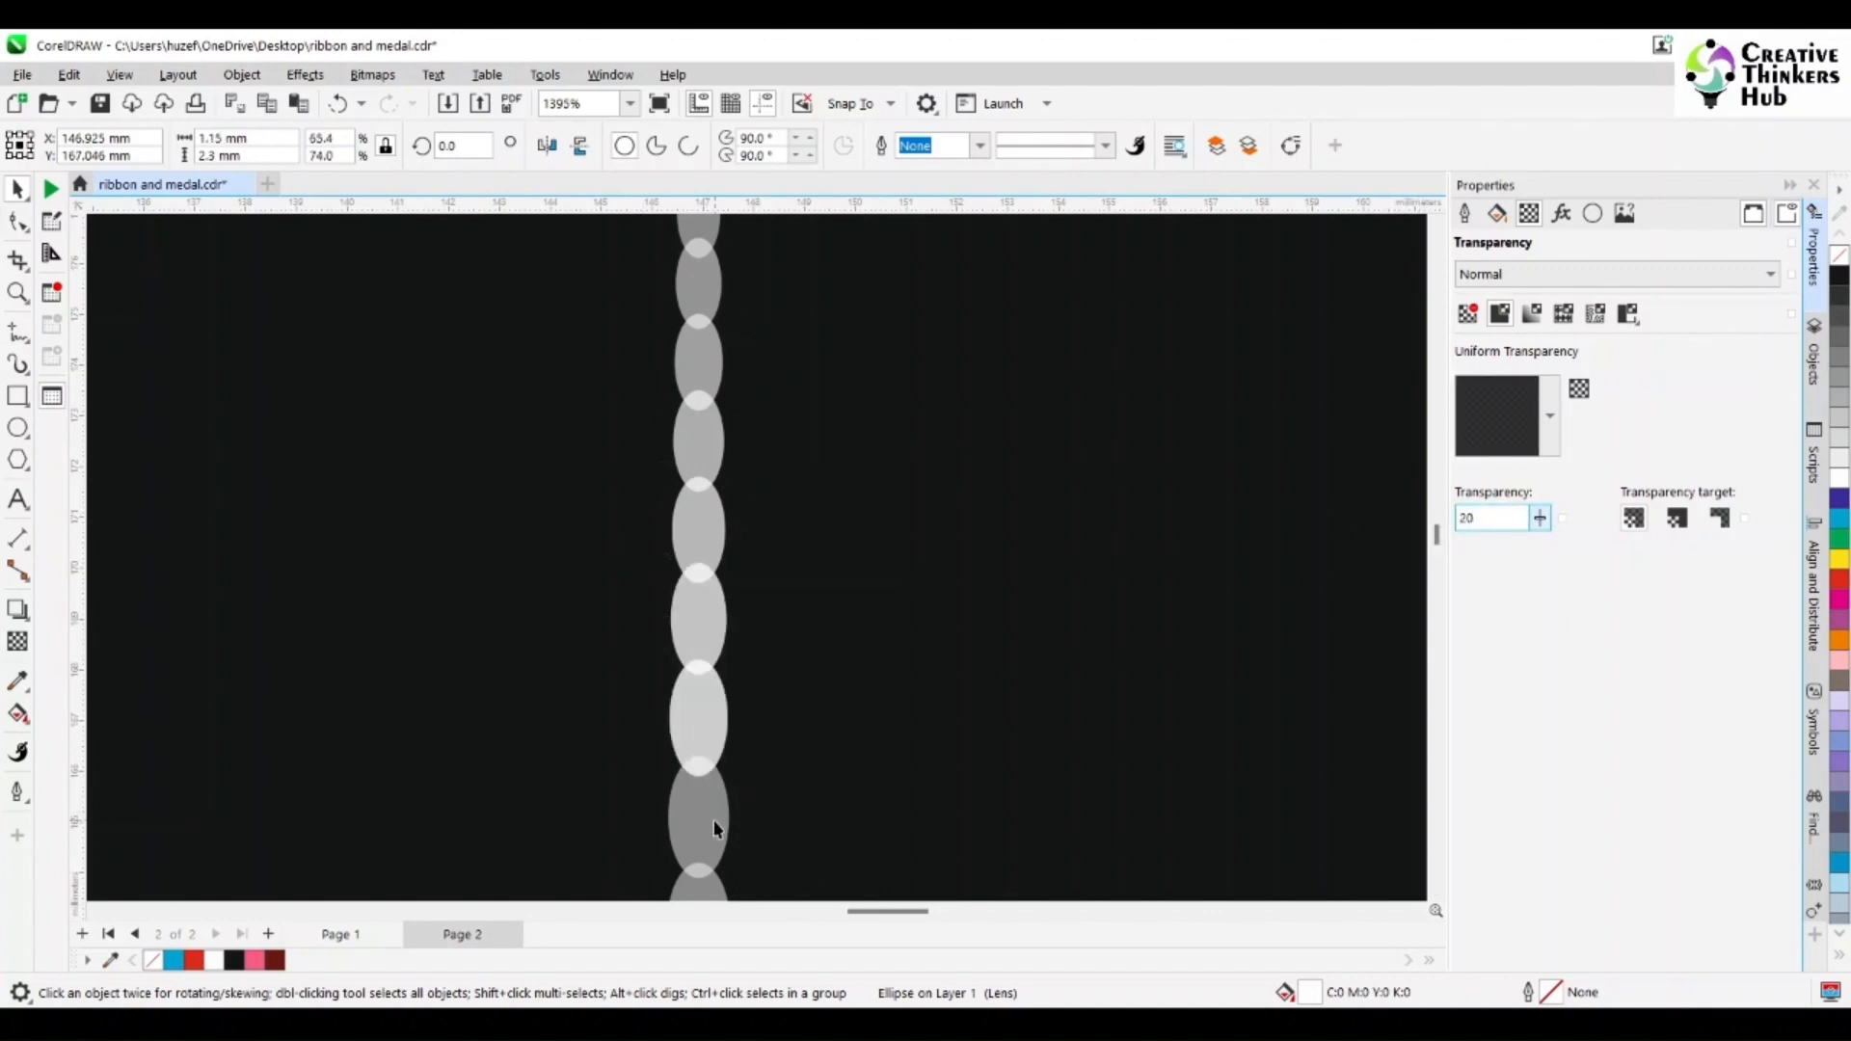
pyautogui.click(710, 824)
pyautogui.write('15')
pyautogui.press('Return')
# - Reduce the 2.5 mm high ellipse's transparency further and set the 2.6 mm high ellipse's transparency to 5
pyautogui.click(1435, 894)
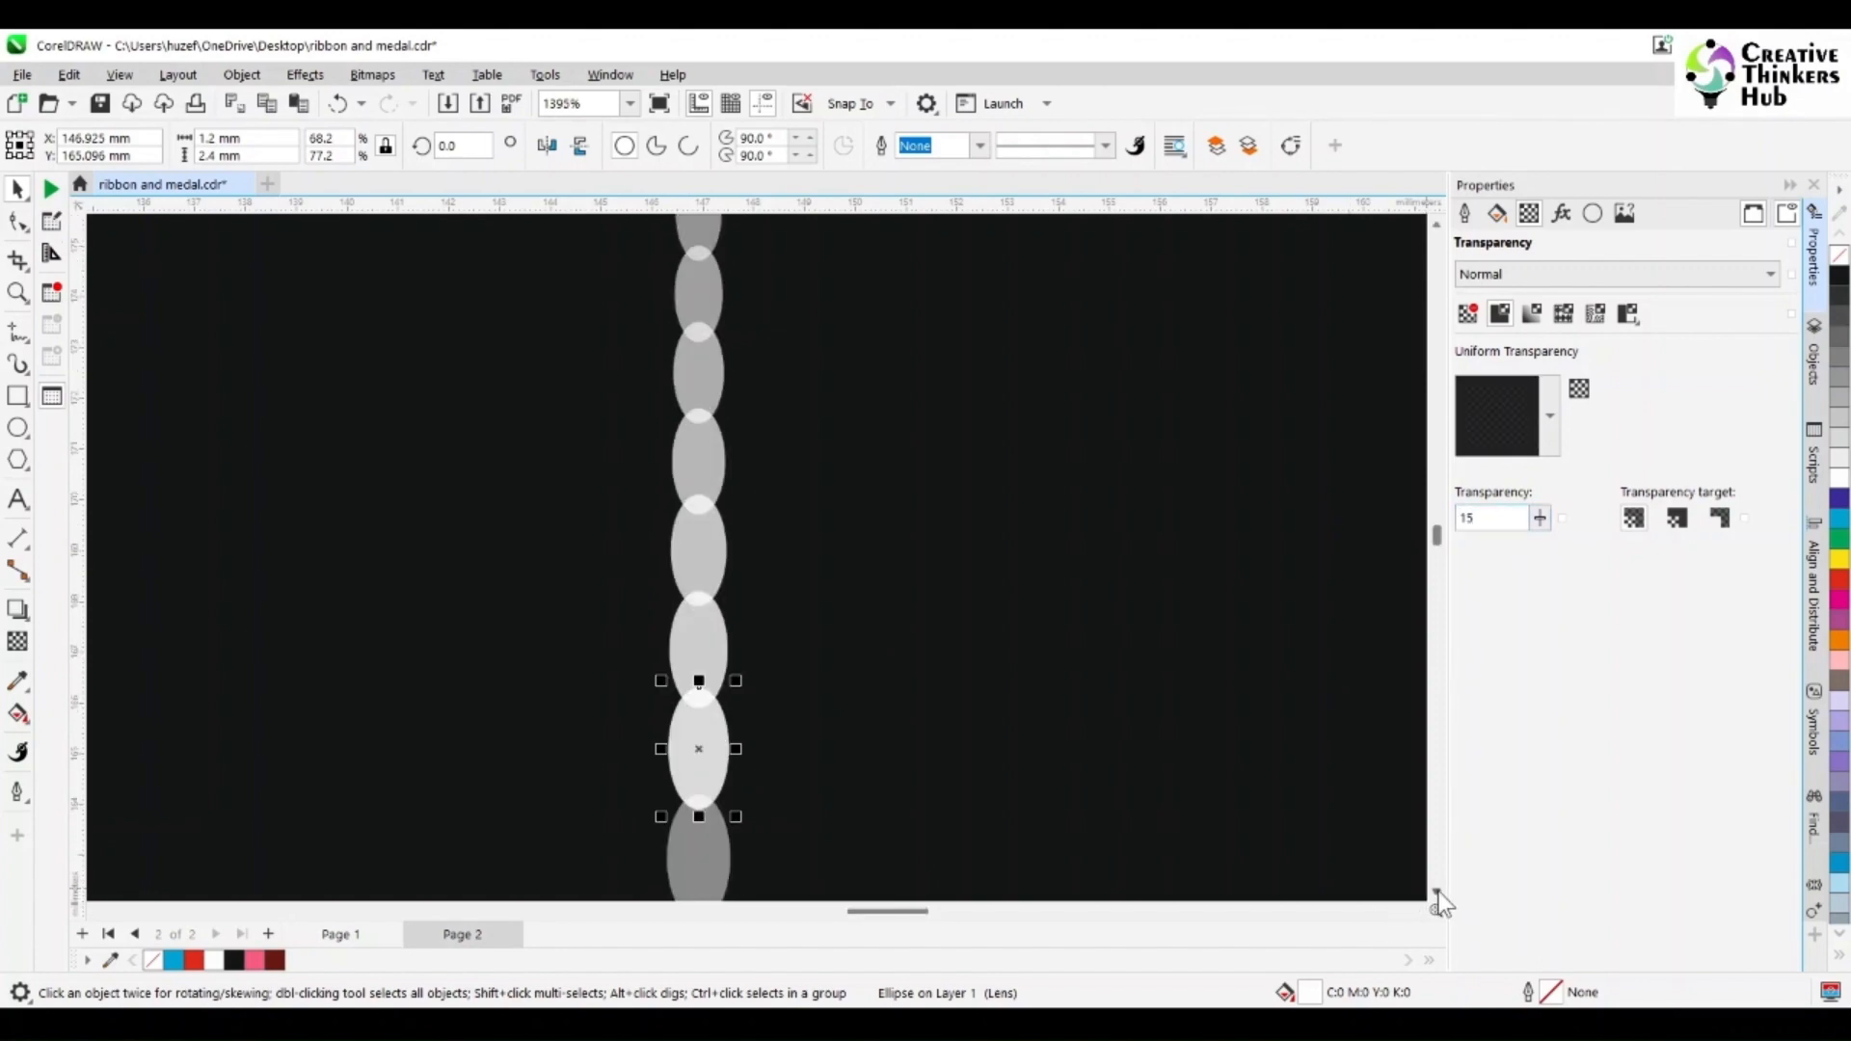
pyautogui.click(719, 383)
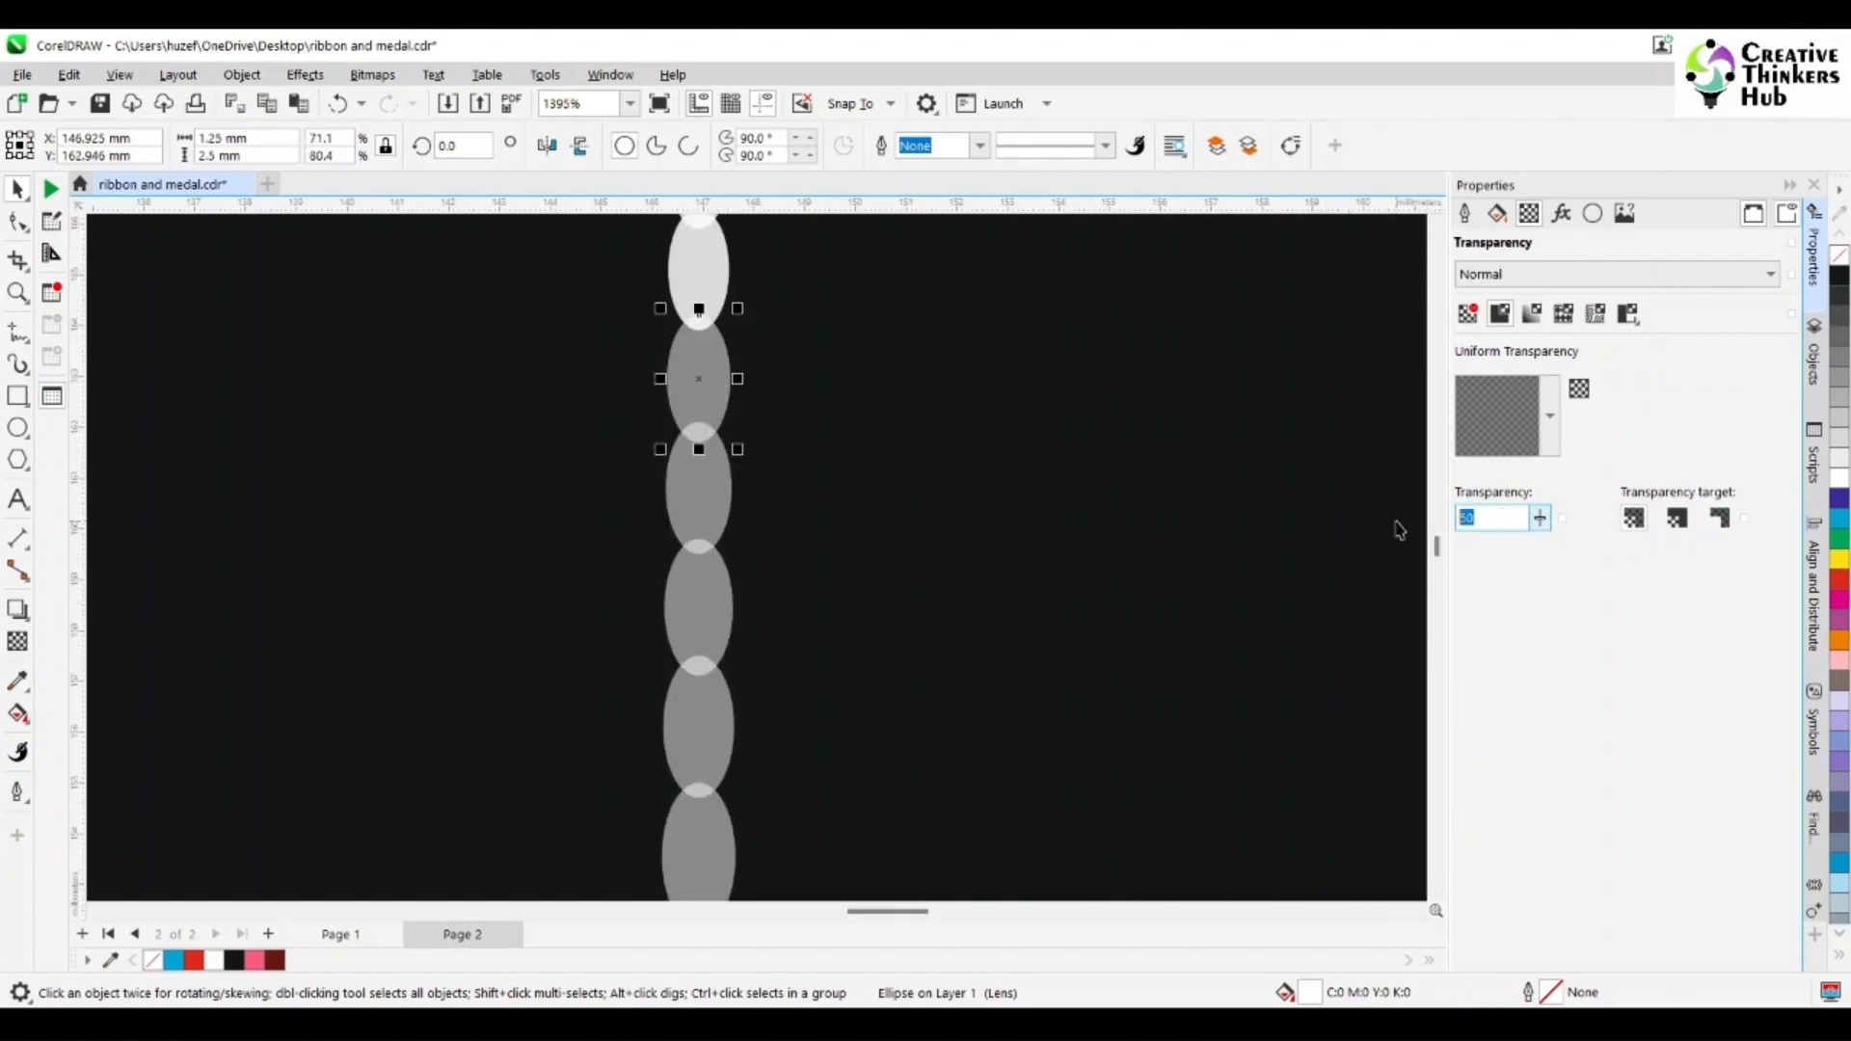
pyautogui.press('Return')
pyautogui.click(699, 487)
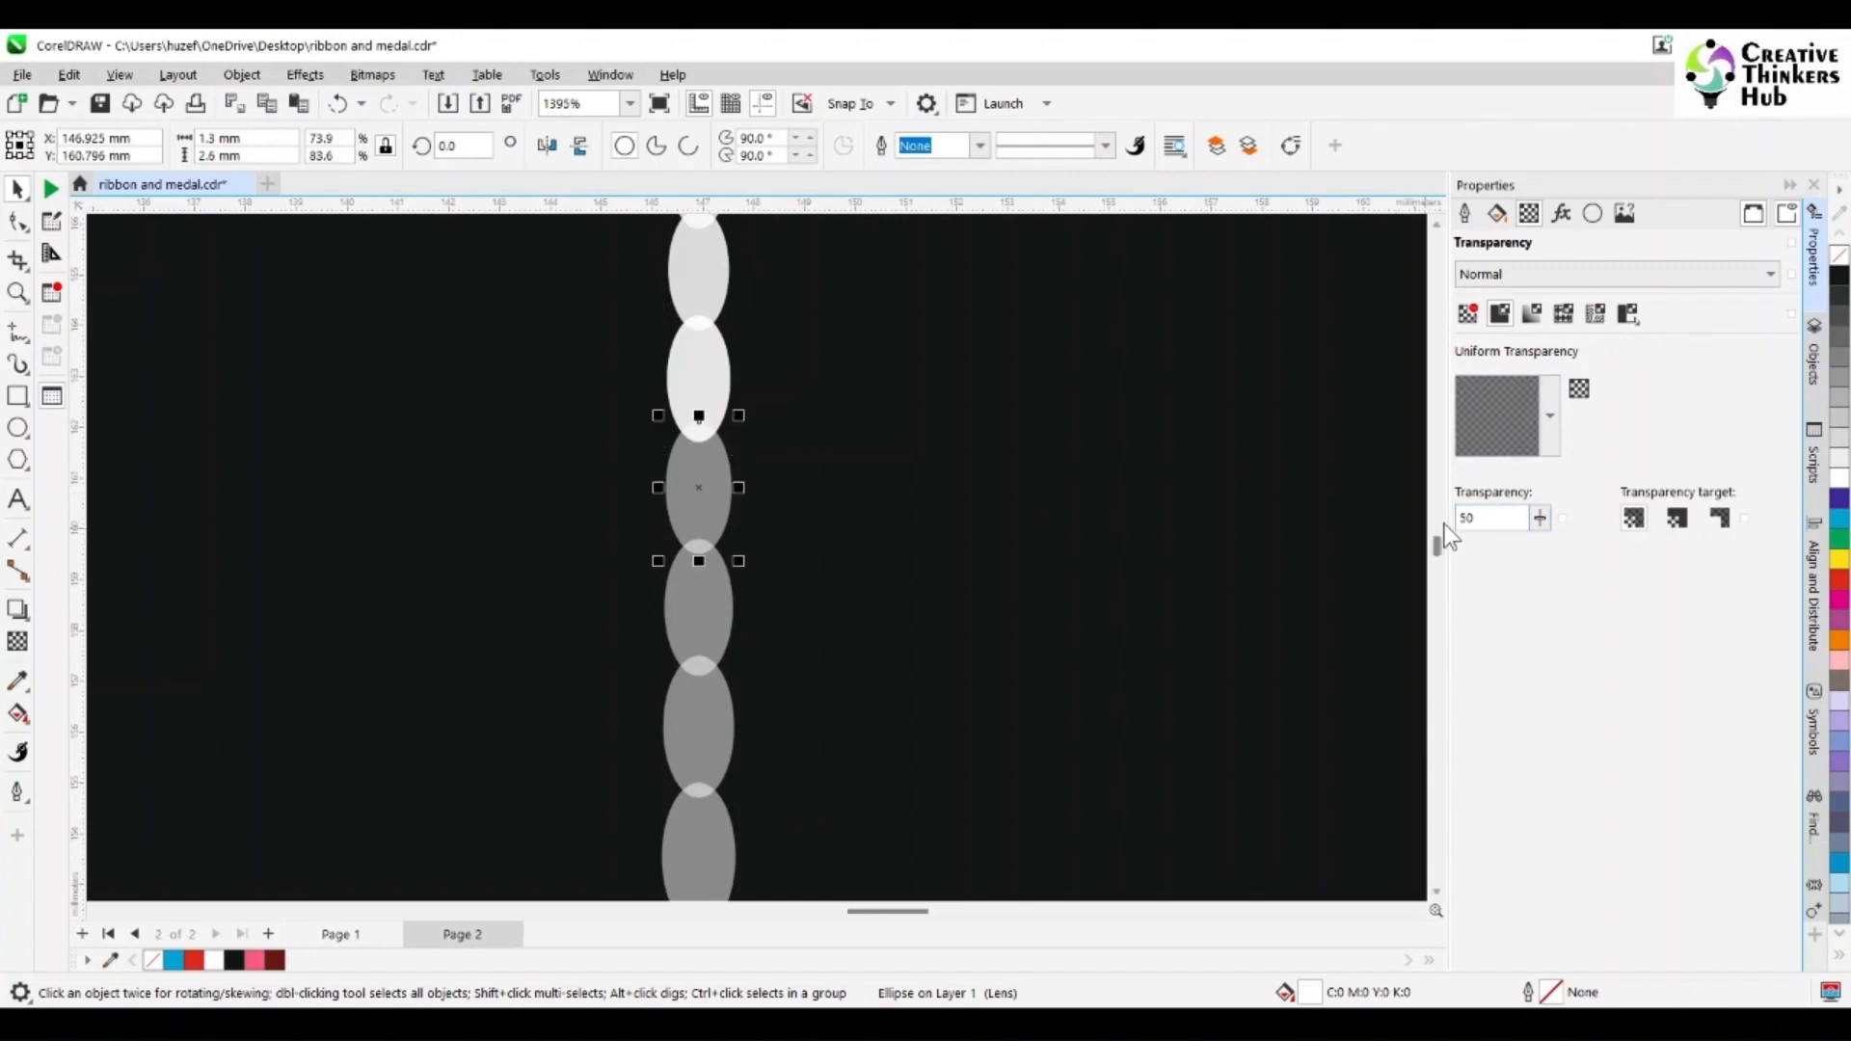
pyautogui.doubleClick(1468, 517)
pyautogui.write('5')
pyautogui.press('Return')
# - Remove the transparency from the 2.7 mm and 2.8 mm high ellipses so they are solid white
pyautogui.click(696, 612)
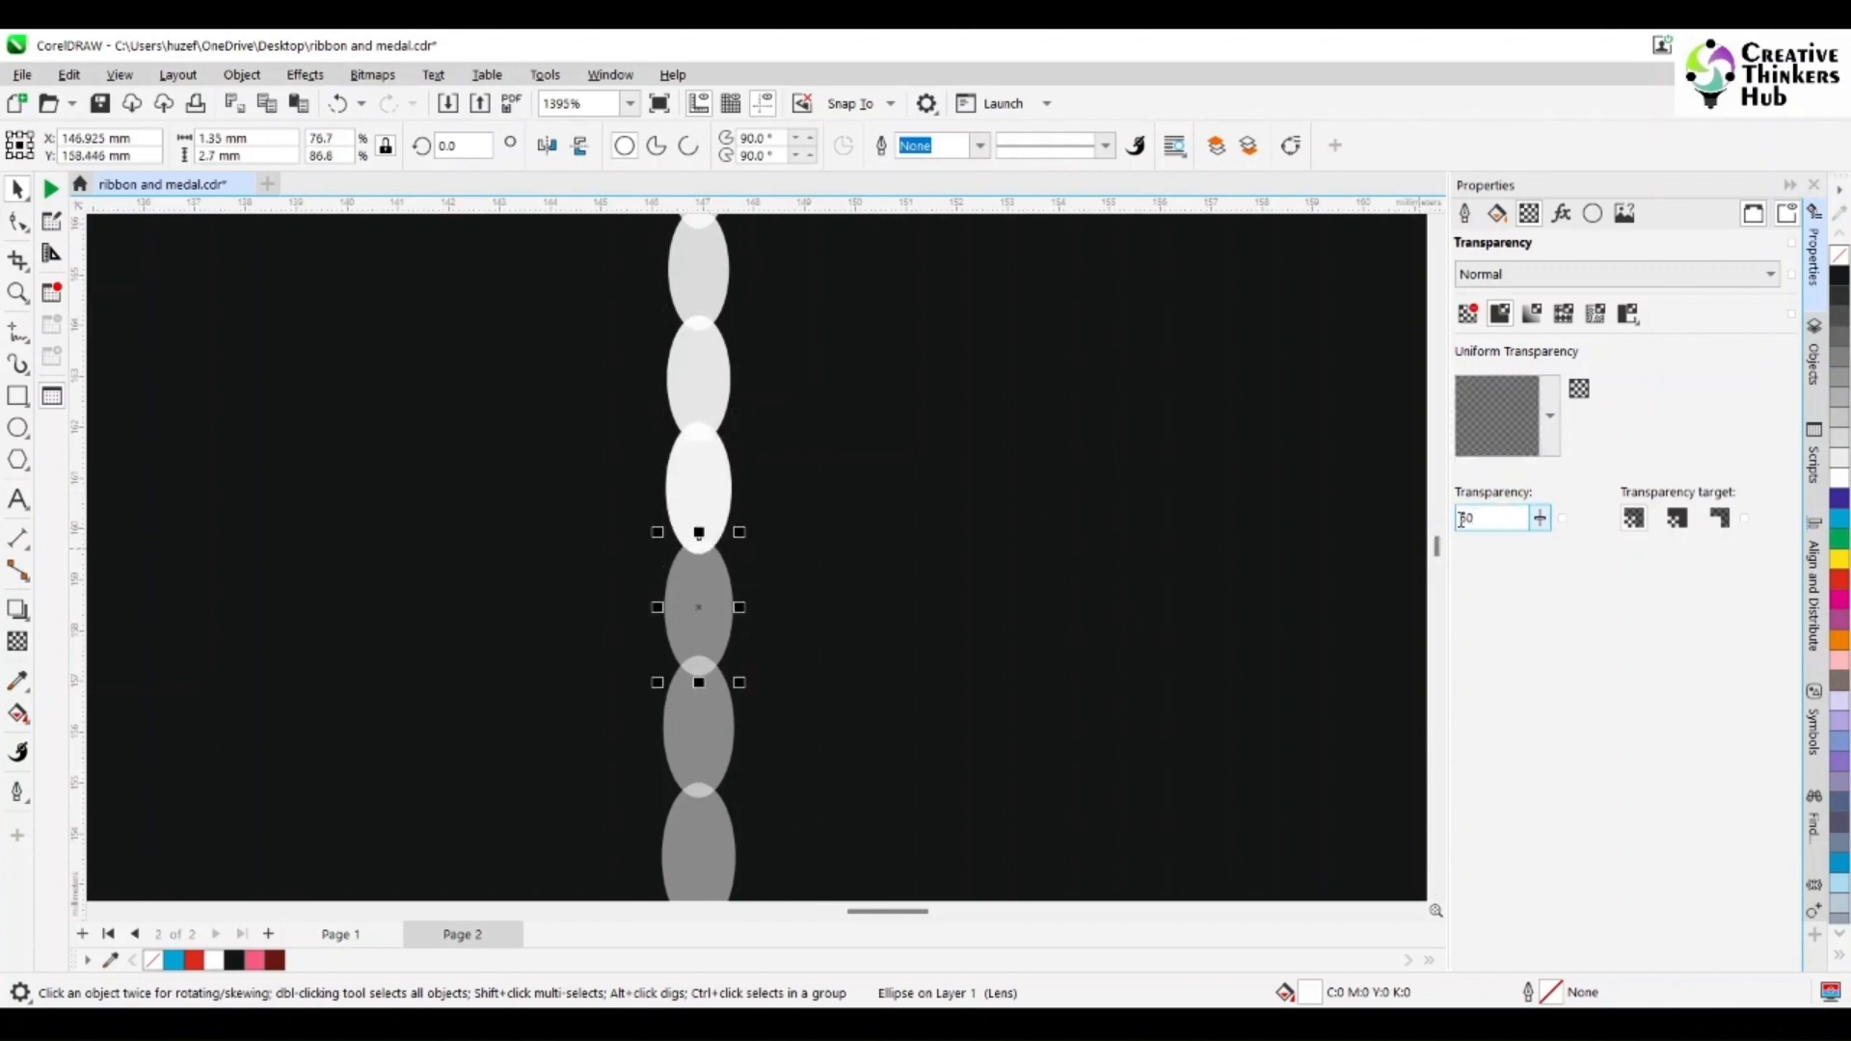
pyautogui.click(1467, 318)
pyautogui.scroll(-3, 957, 611)
pyautogui.click(809, 682)
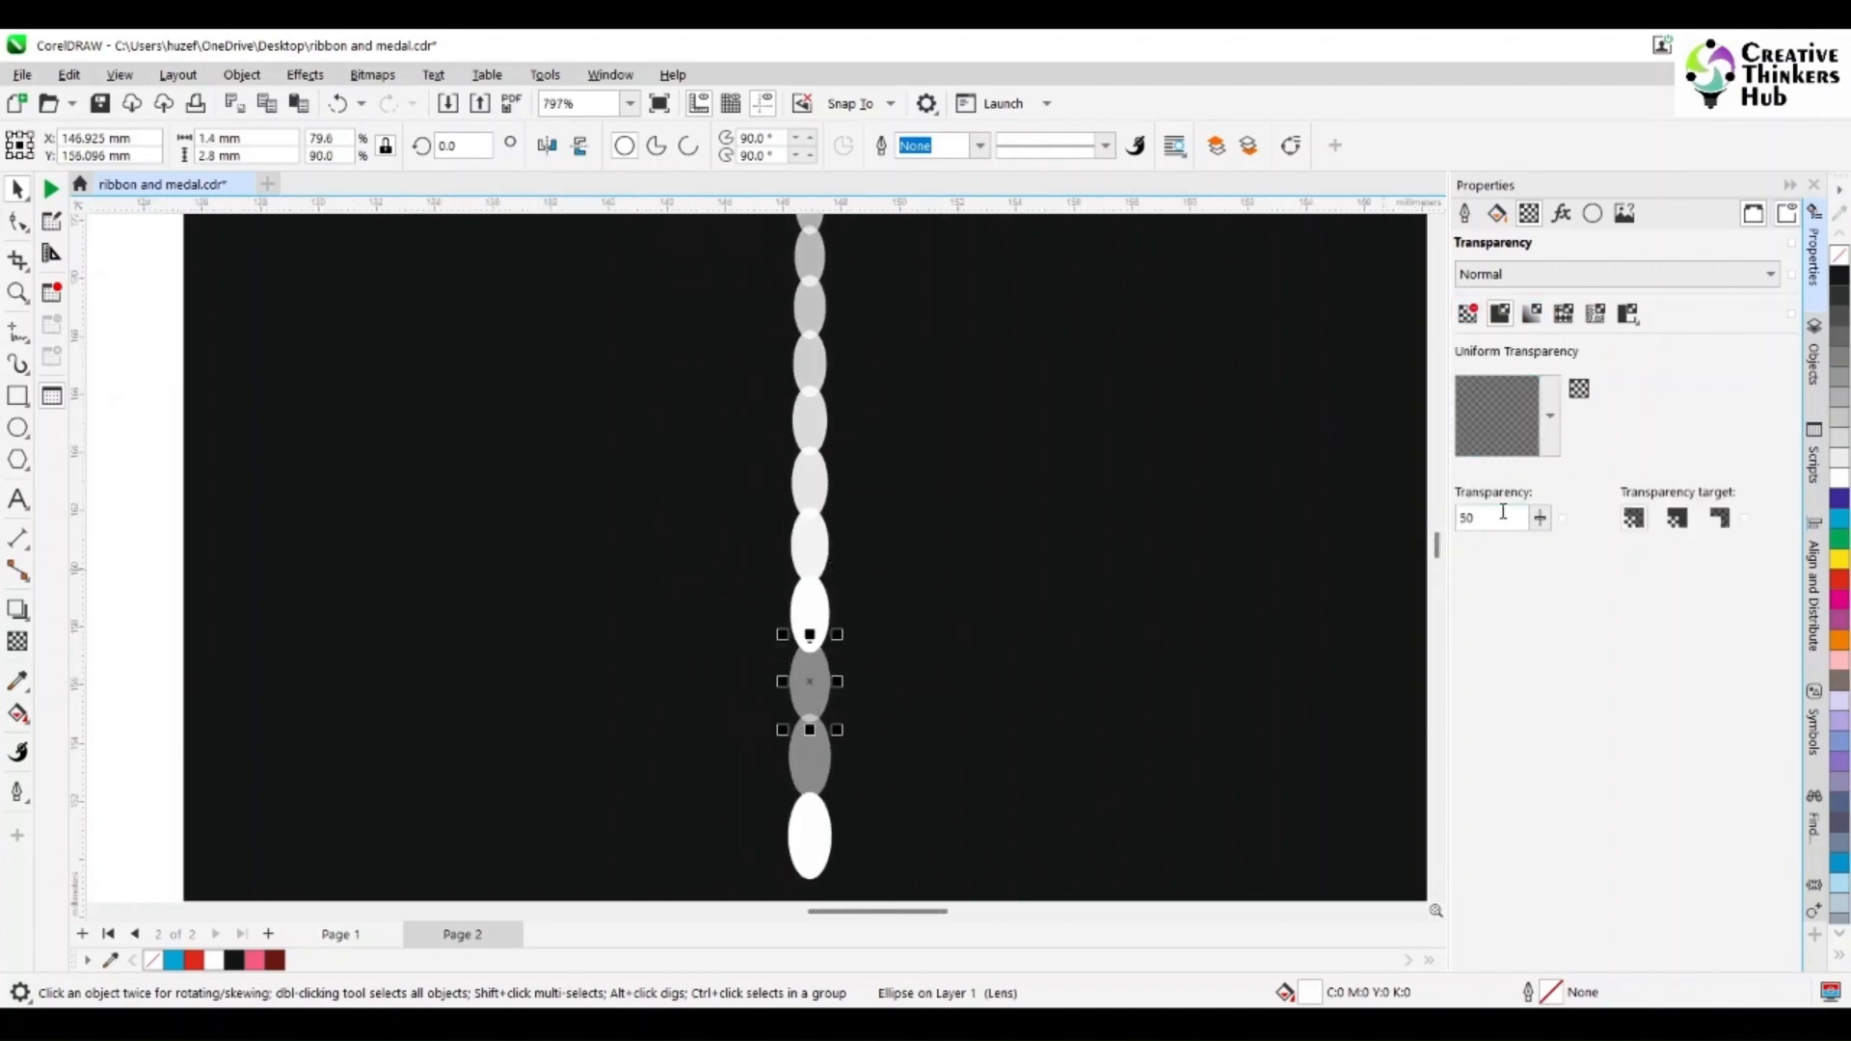
pyautogui.click(1467, 314)
# - Delete the last semi-transparent ellipse and the separate solid white ellipse at the column's lower end
pyautogui.click(808, 756)
pyautogui.press('Delete')
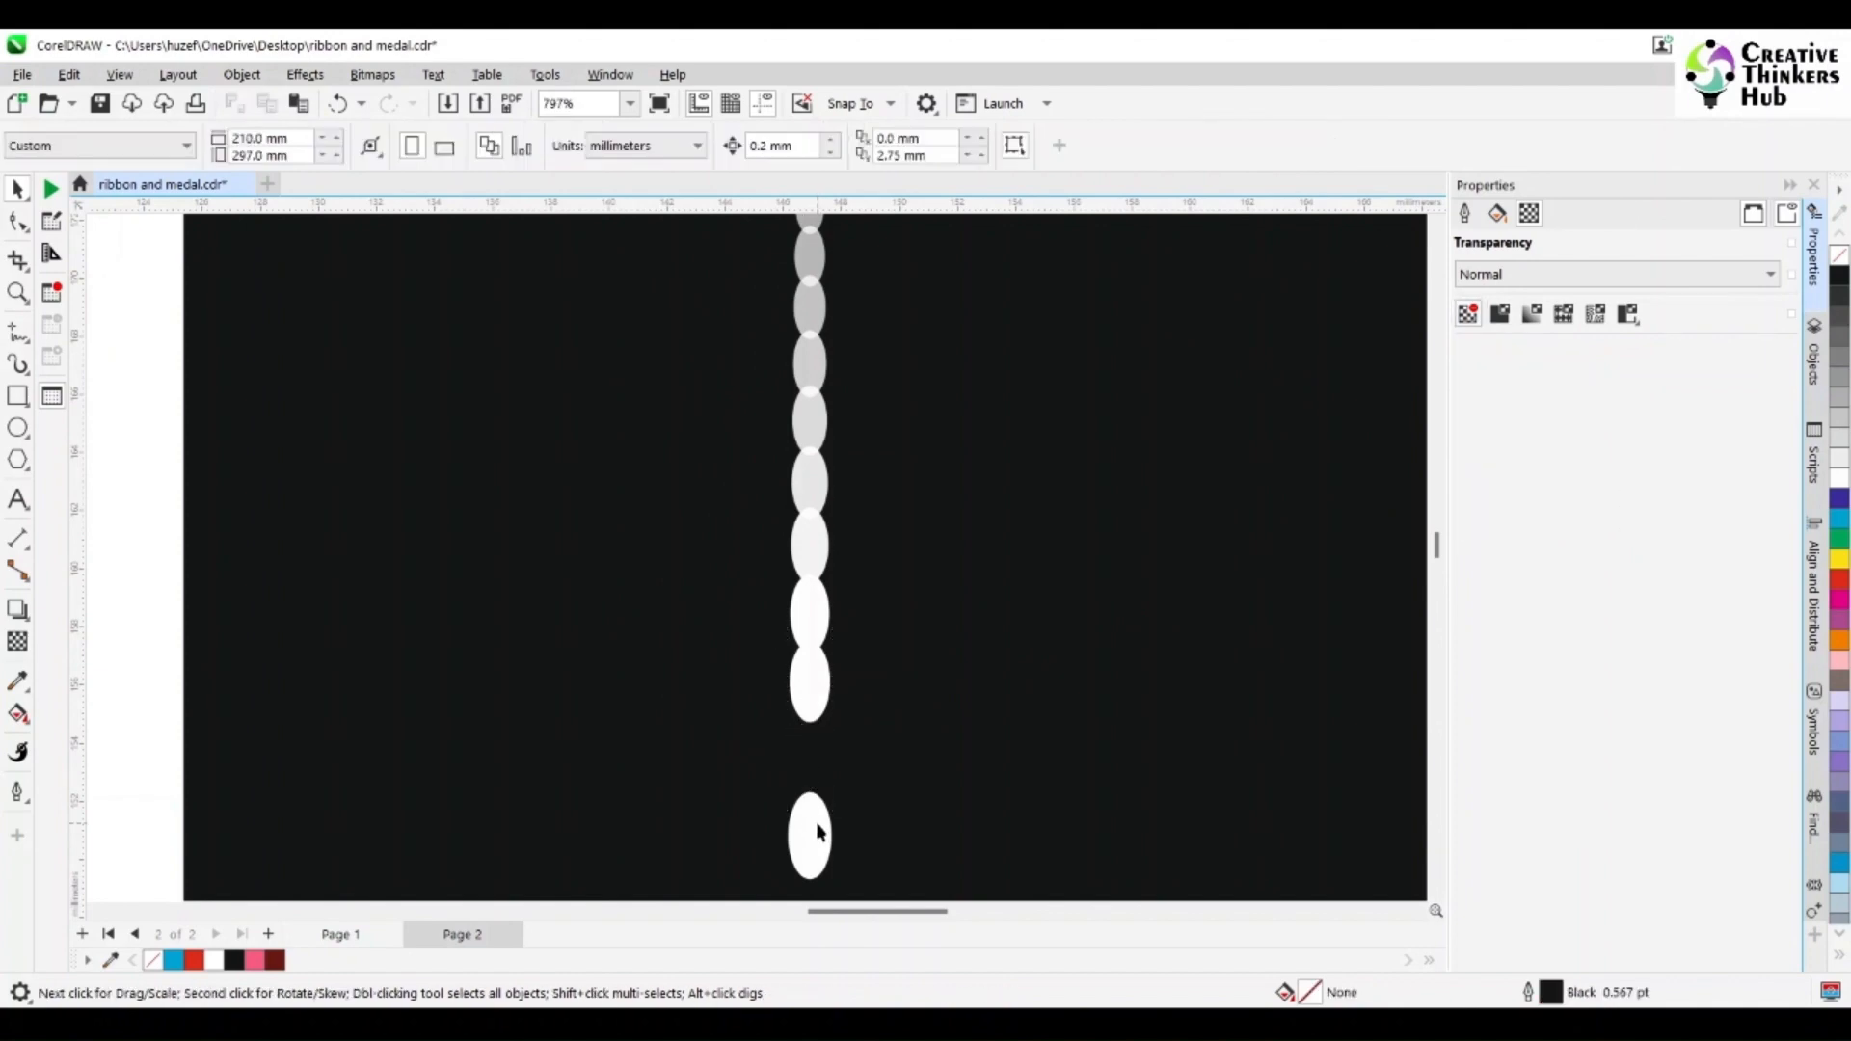
pyautogui.click(818, 825)
pyautogui.press('Delete')
# - Select all ellipses of the fading column and group them
pyautogui.scroll(-3, 875, 790)
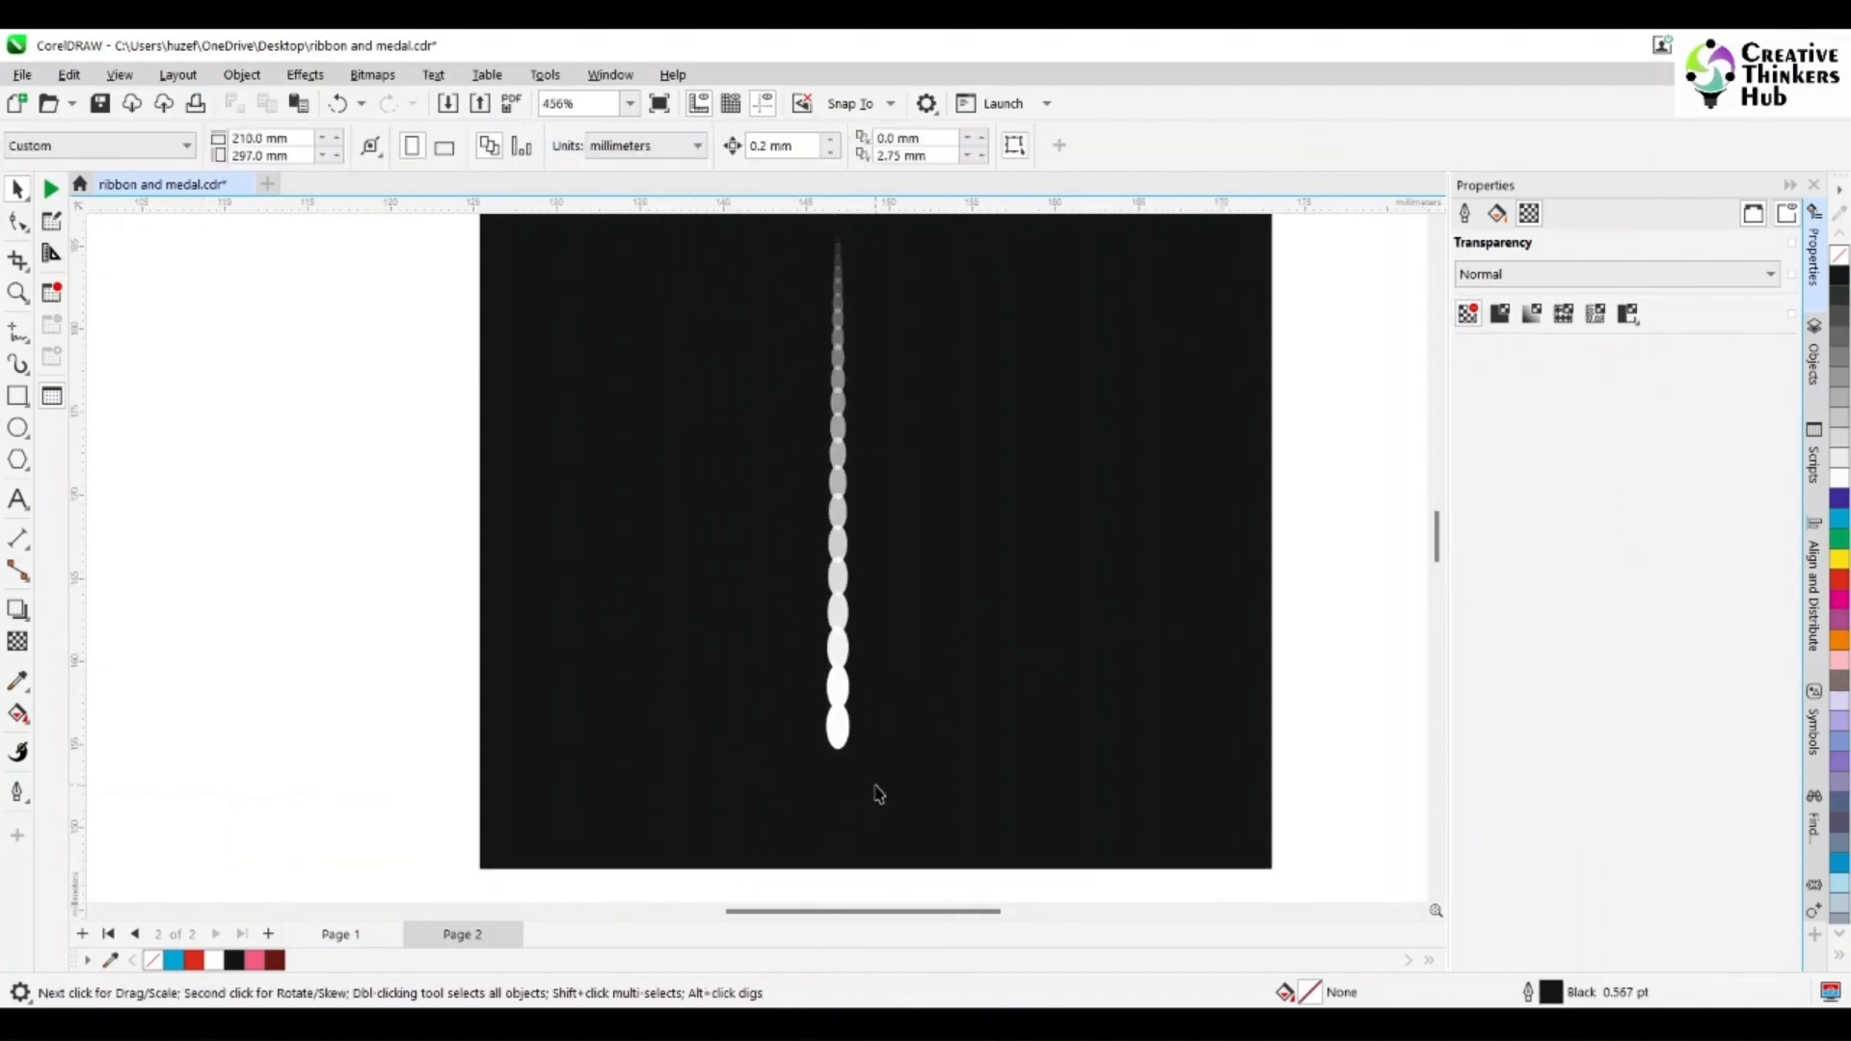
pyautogui.scroll(-1, 879, 793)
pyautogui.moveTo(536, 318); pyautogui.dragTo(975, 801)
pyautogui.hotkey('ctrl', 'g')
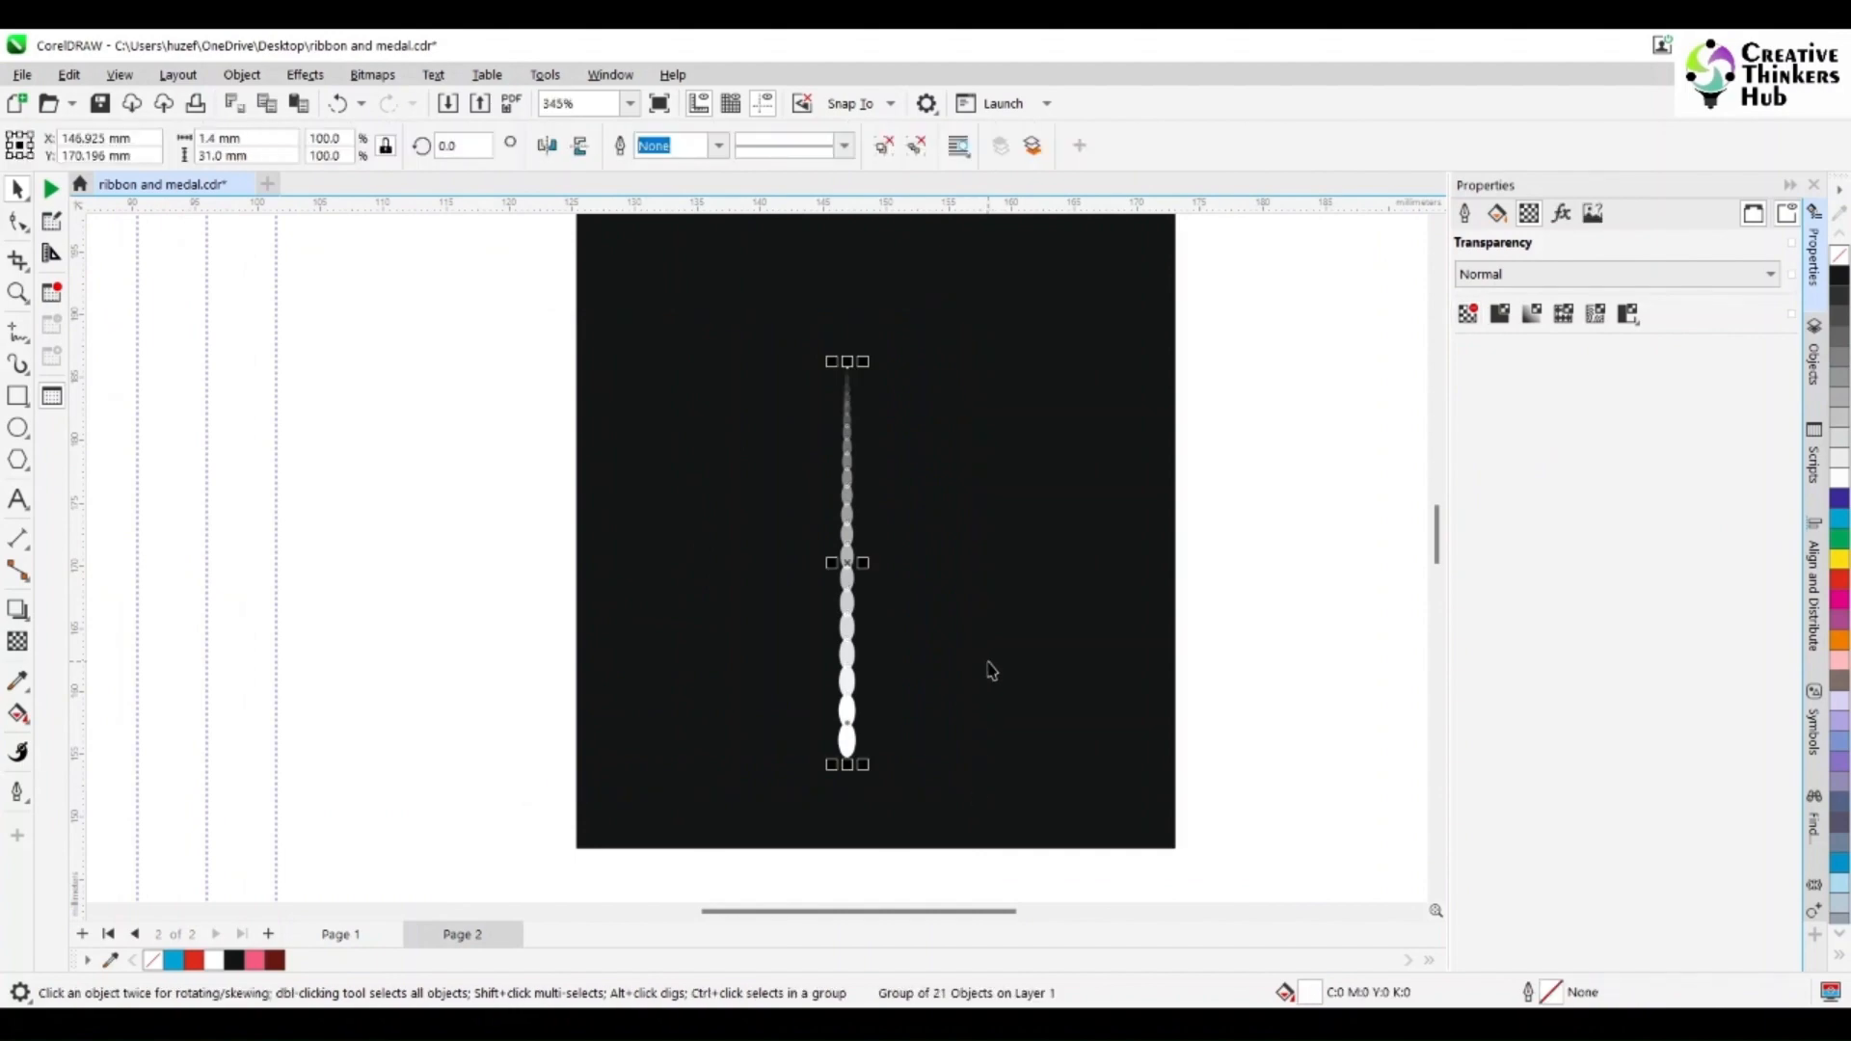
# - Make a vertically mirrored copy of the ellipse group and place it below the original, centred at about Y 138.6 mm
pyautogui.click(580, 144)
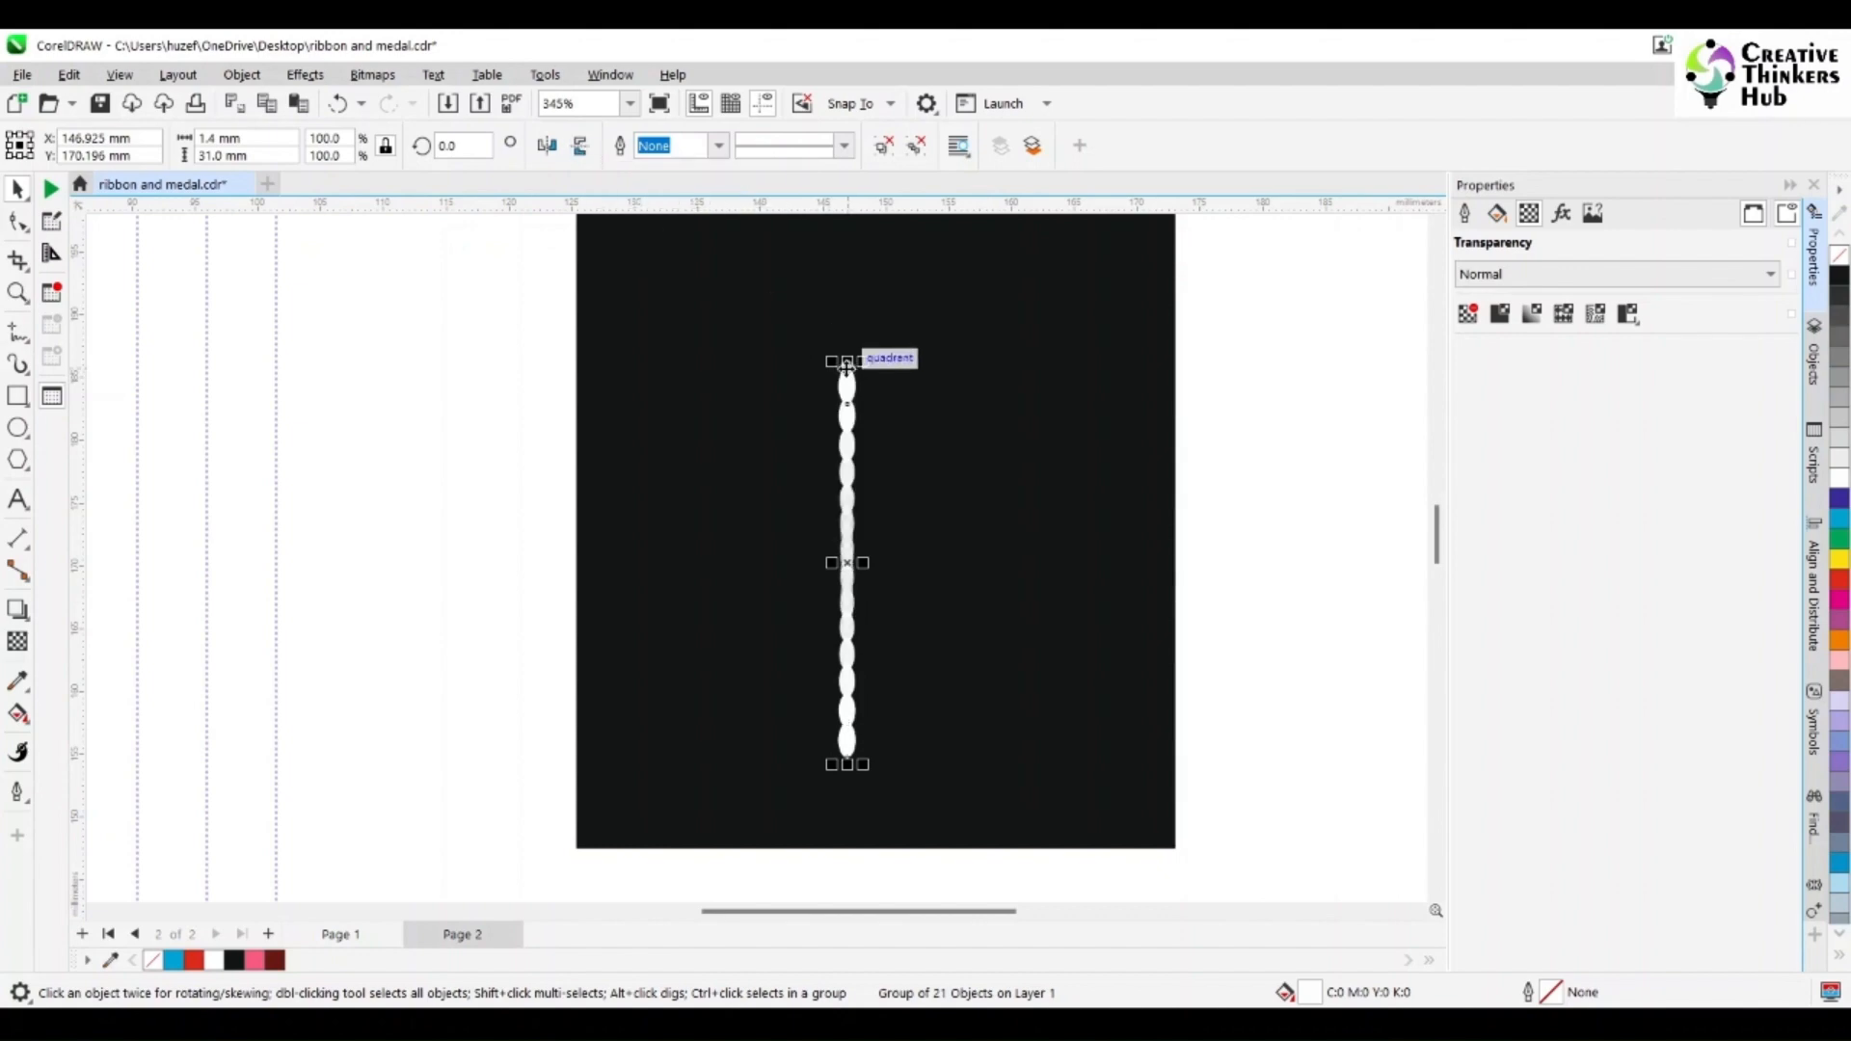
pyautogui.moveTo(849, 371); pyautogui.dragTo(862, 848)
pyautogui.press('Down')
pyautogui.press('Down')
pyautogui.press('Down')
pyautogui.press('Down')
pyautogui.press('Down')
pyautogui.press('Down')
pyautogui.press('Down')
pyautogui.press('Down')
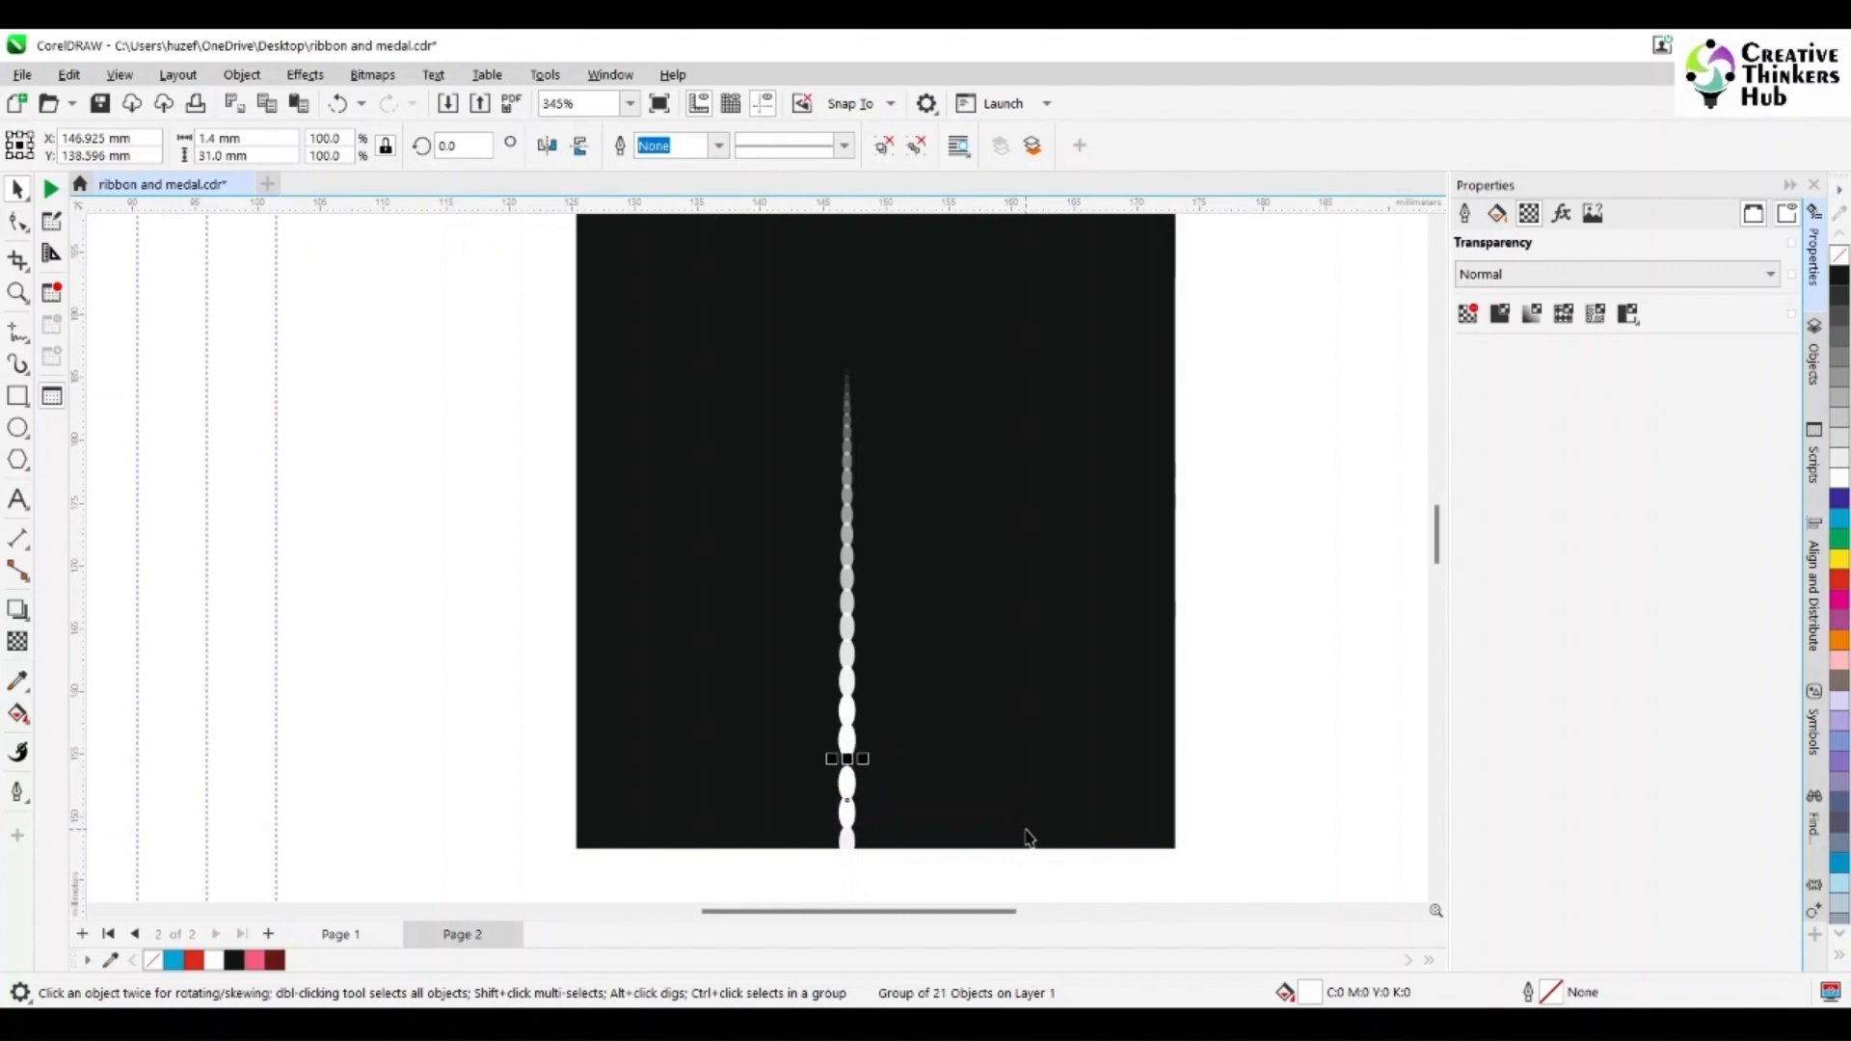
# - Make a copy of both ellipse columns rotated 90° about their shared centre so the arms form a cross
pyautogui.keyDown('shift'); pyautogui.click(848, 747); pyautogui.keyUp('shift')
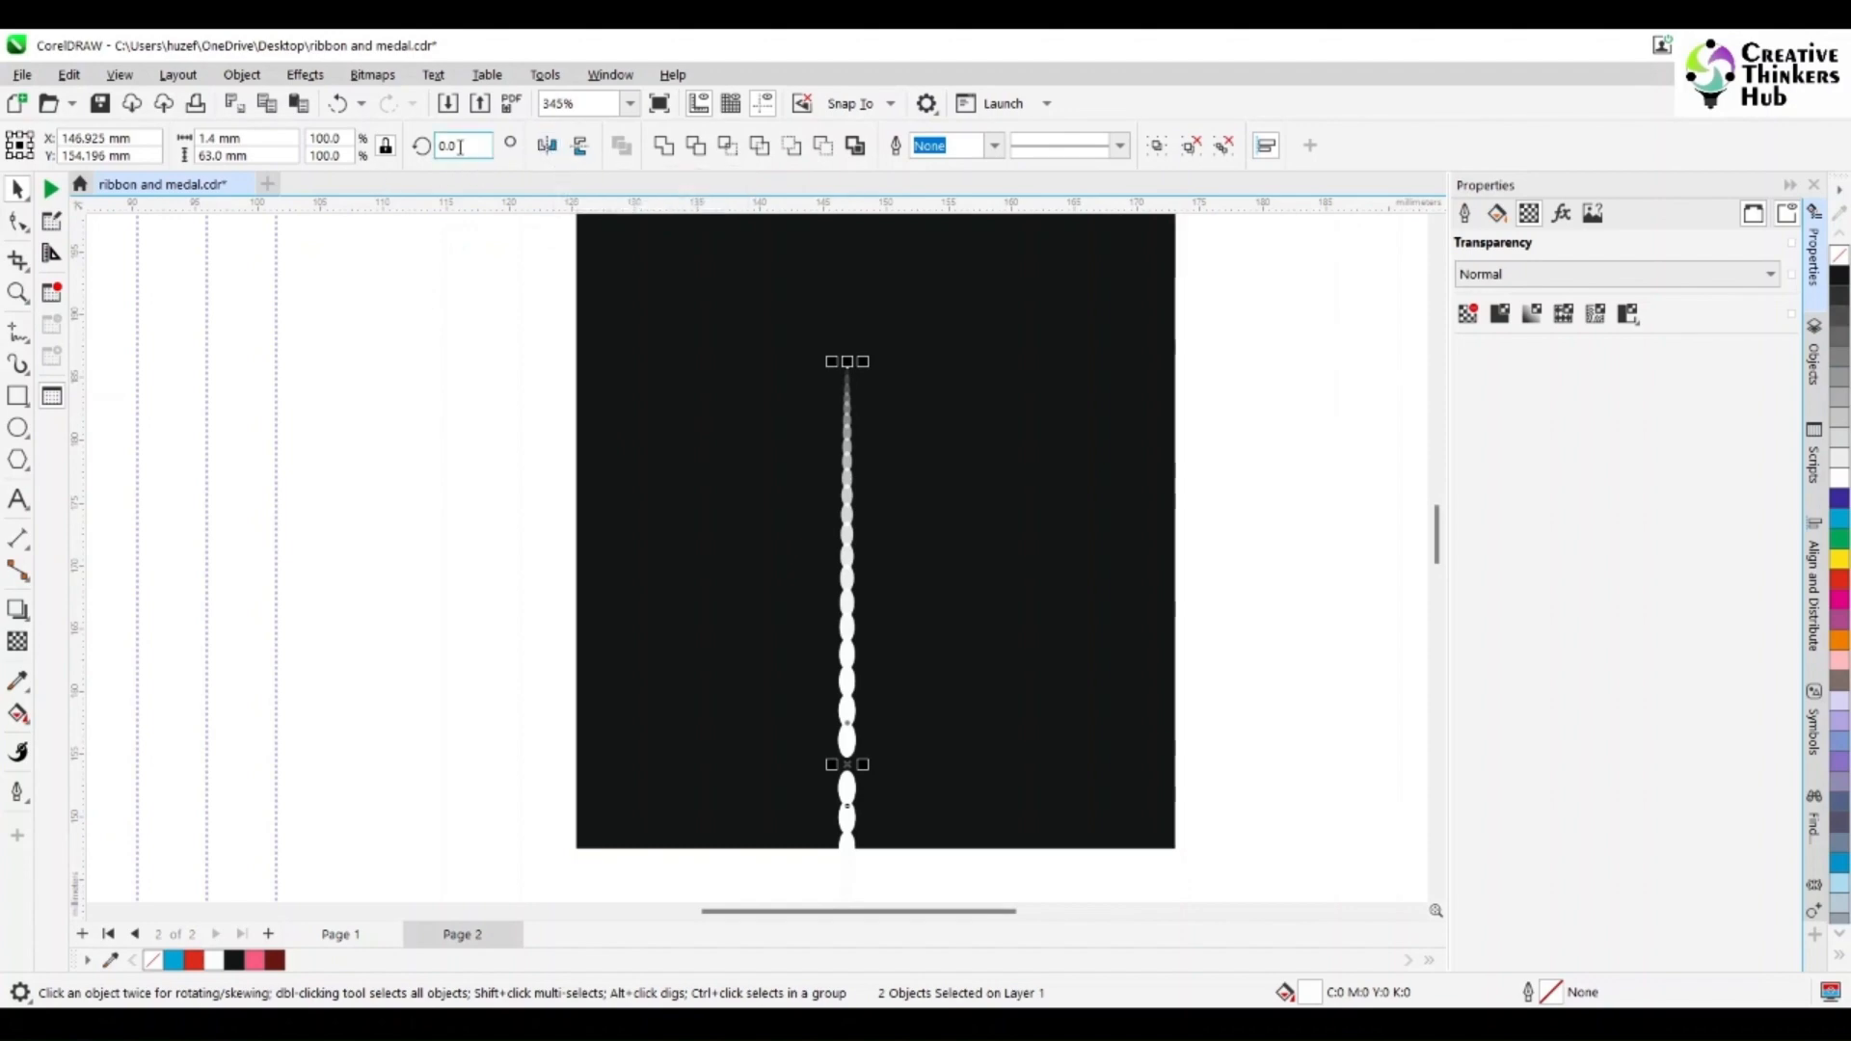
pyautogui.moveTo(469, 146); pyautogui.dragTo(445, 148)
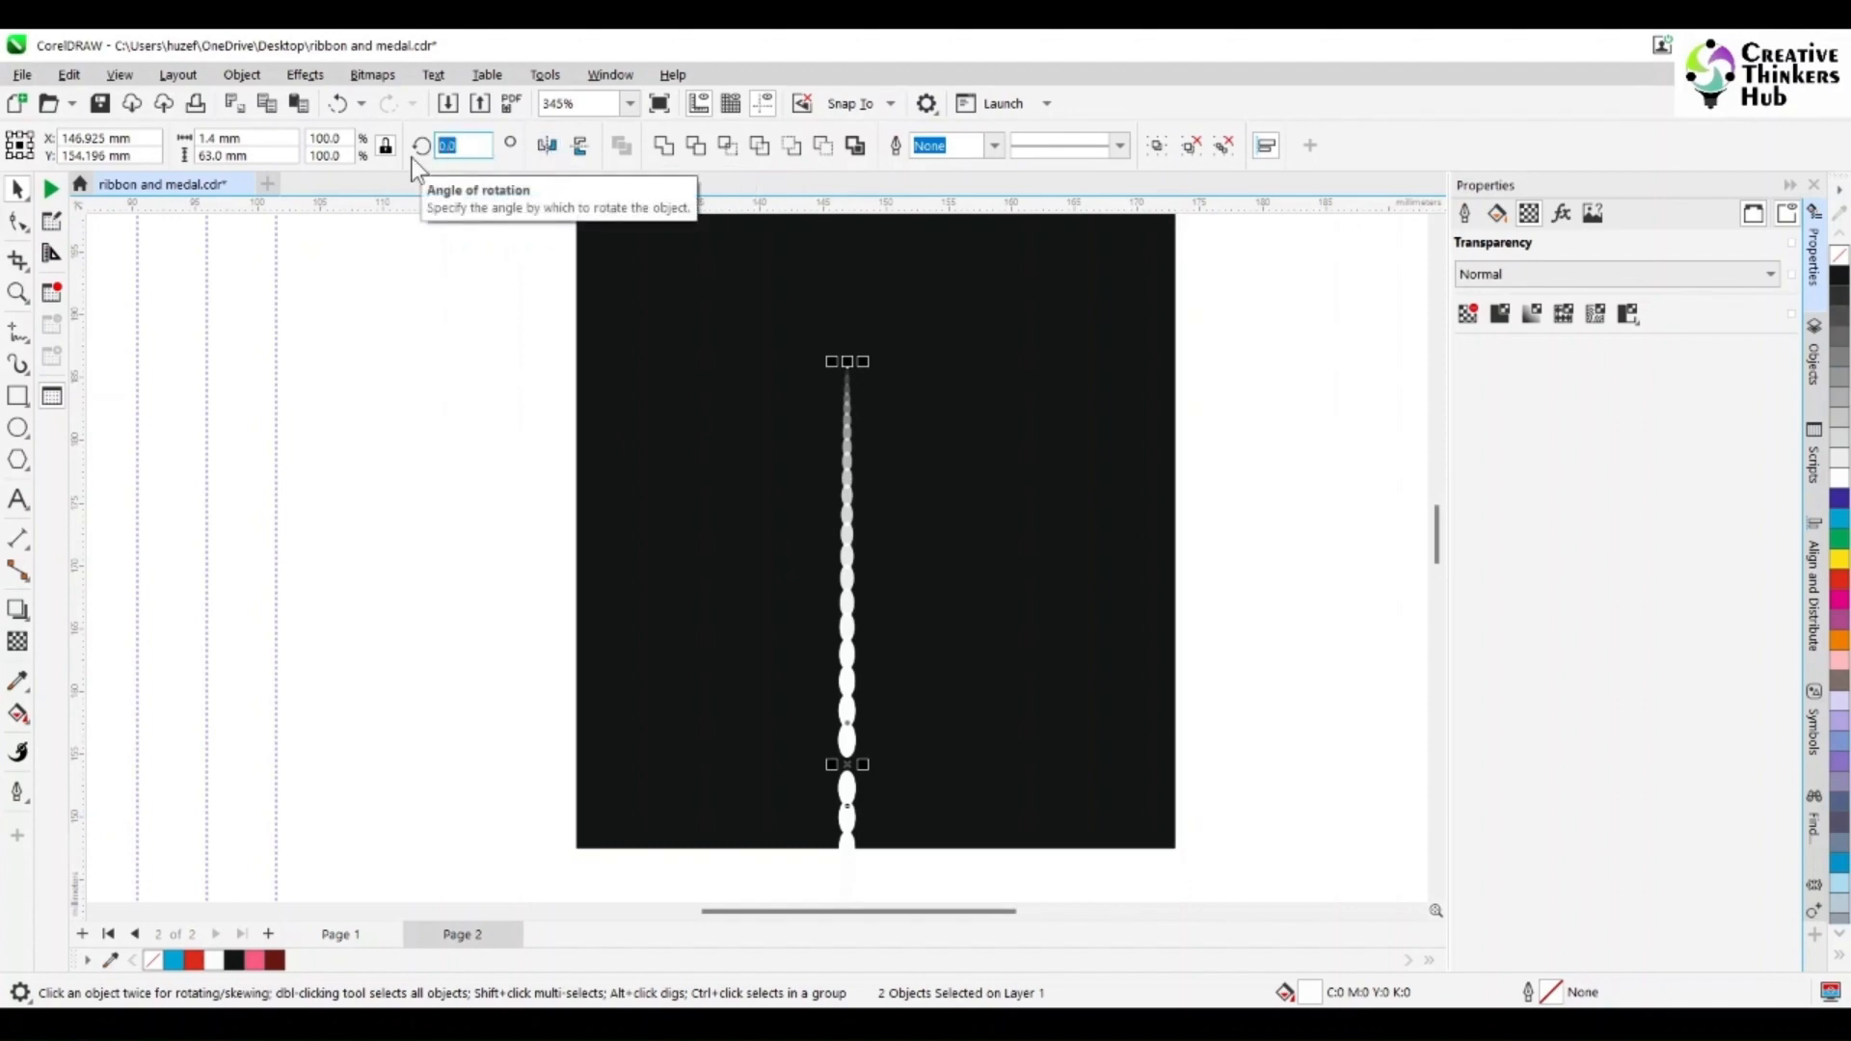
pyautogui.write('90')
pyautogui.press('Return')
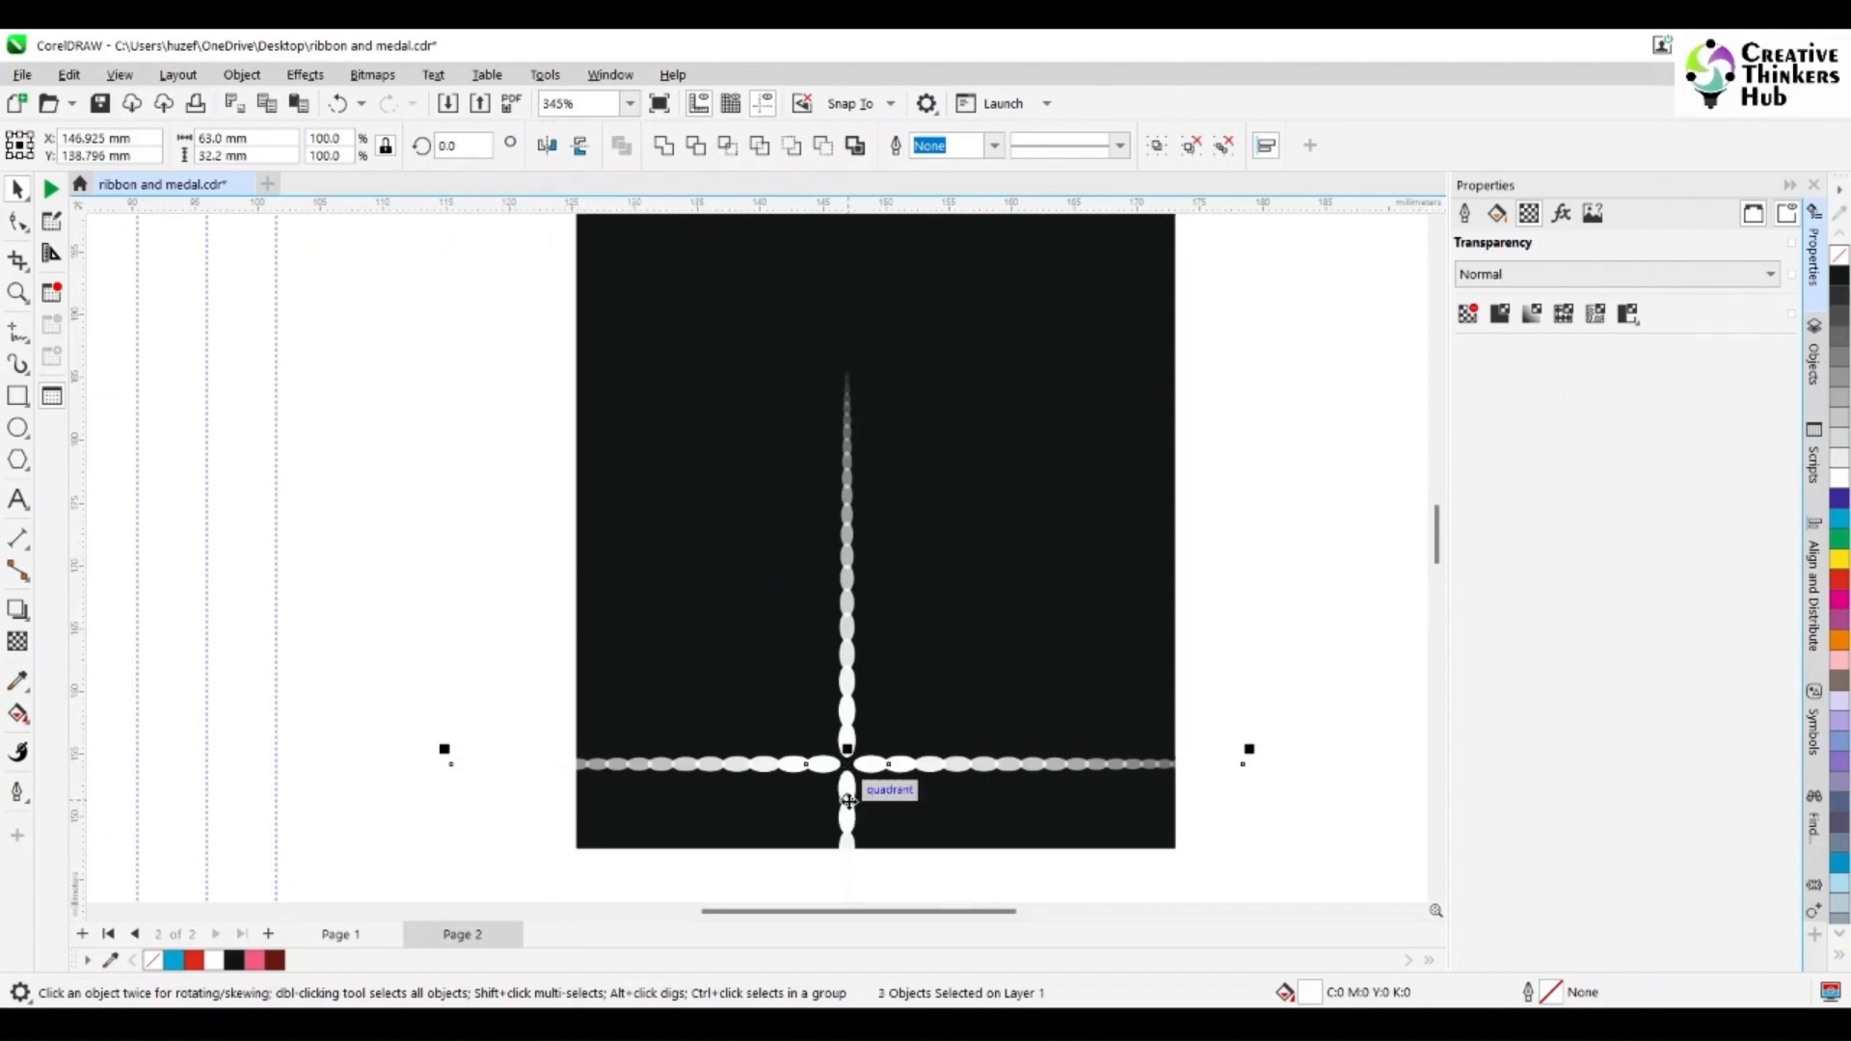
pyautogui.hotkey('ctrl', 'z')
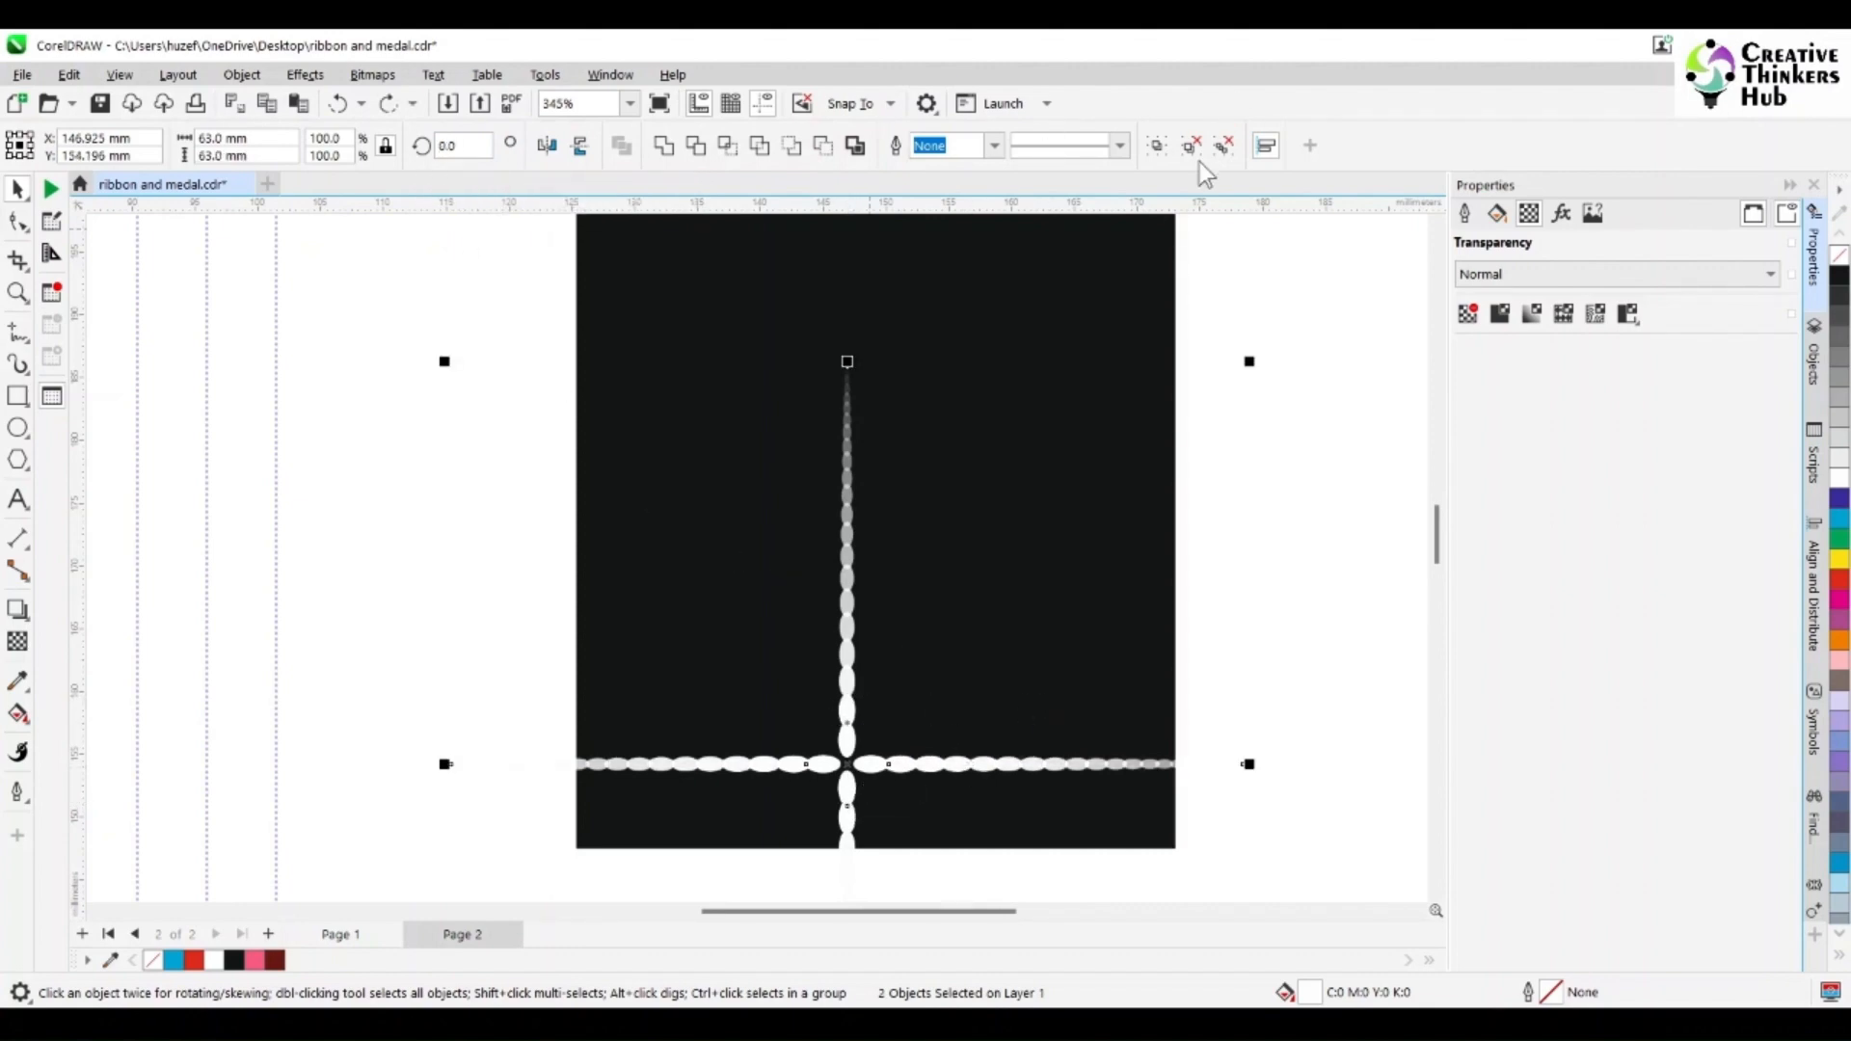
# - Enlarge the black background rectangle to about 116 × 108 mm so it extends behind the whole cross
pyautogui.click(630, 103)
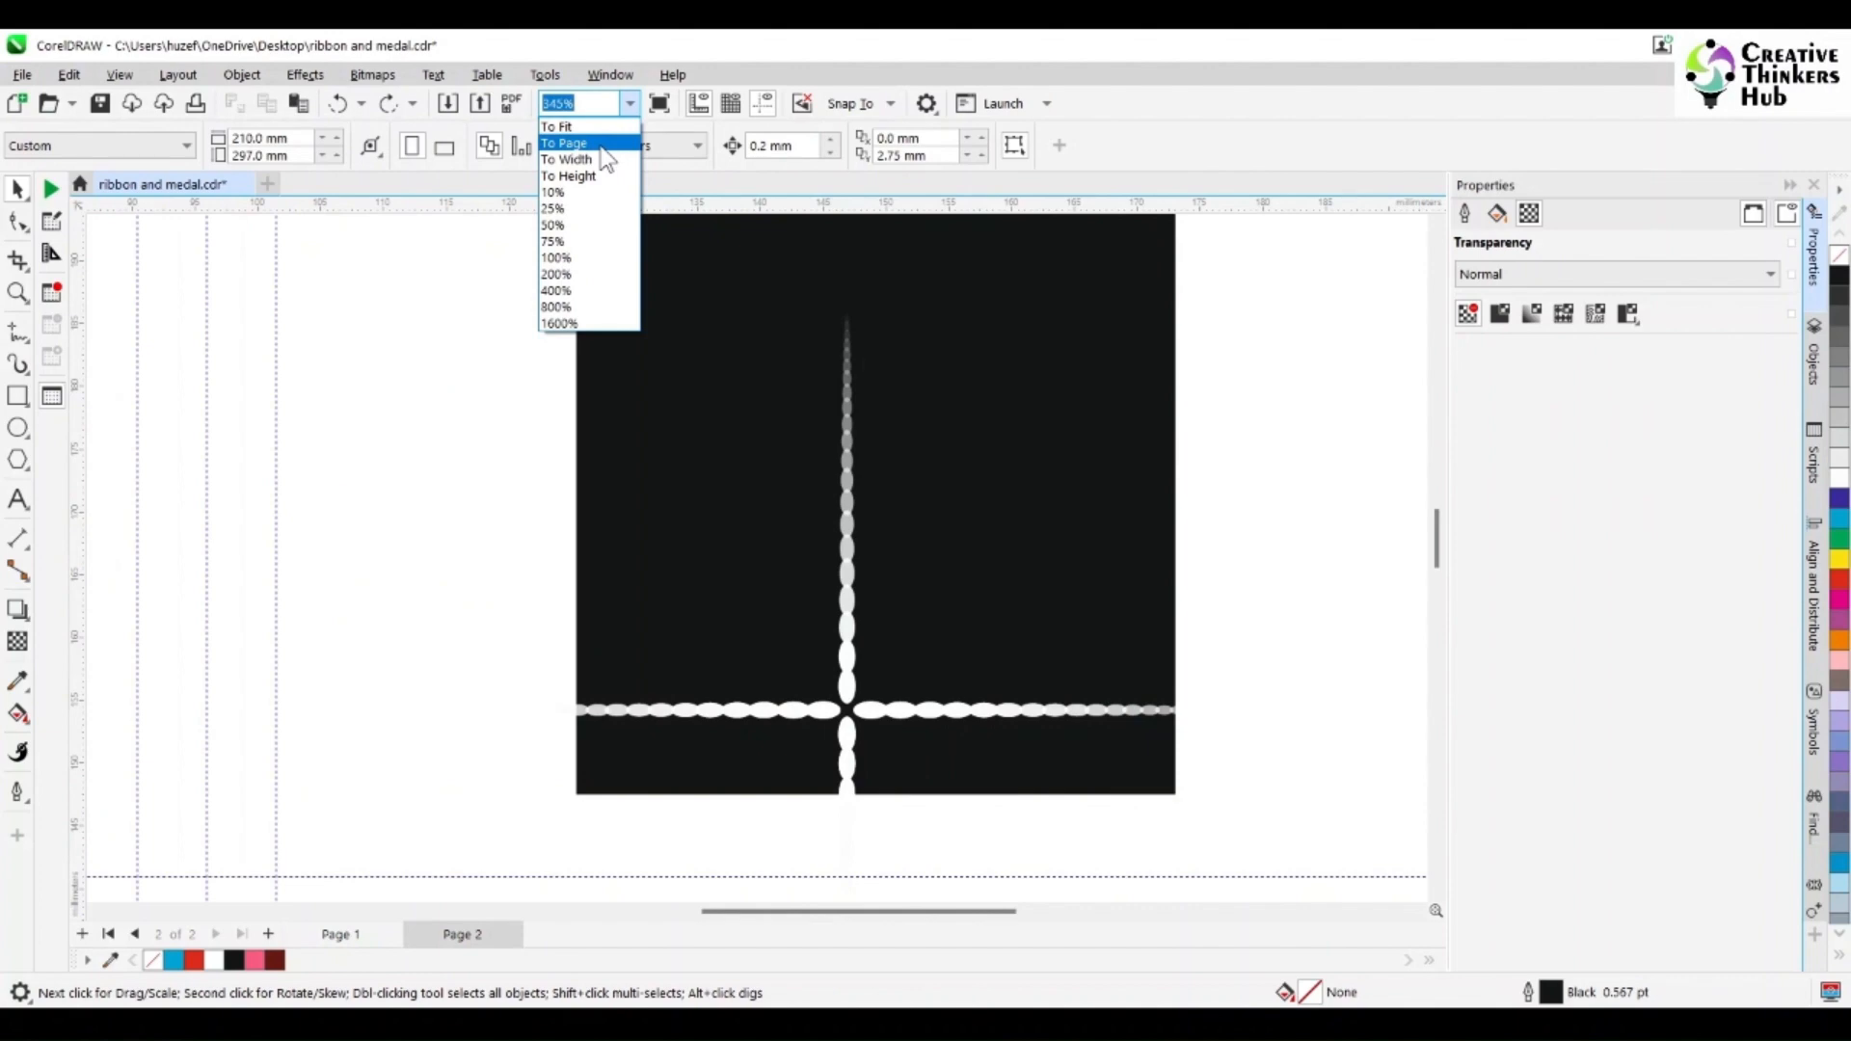
pyautogui.click(569, 142)
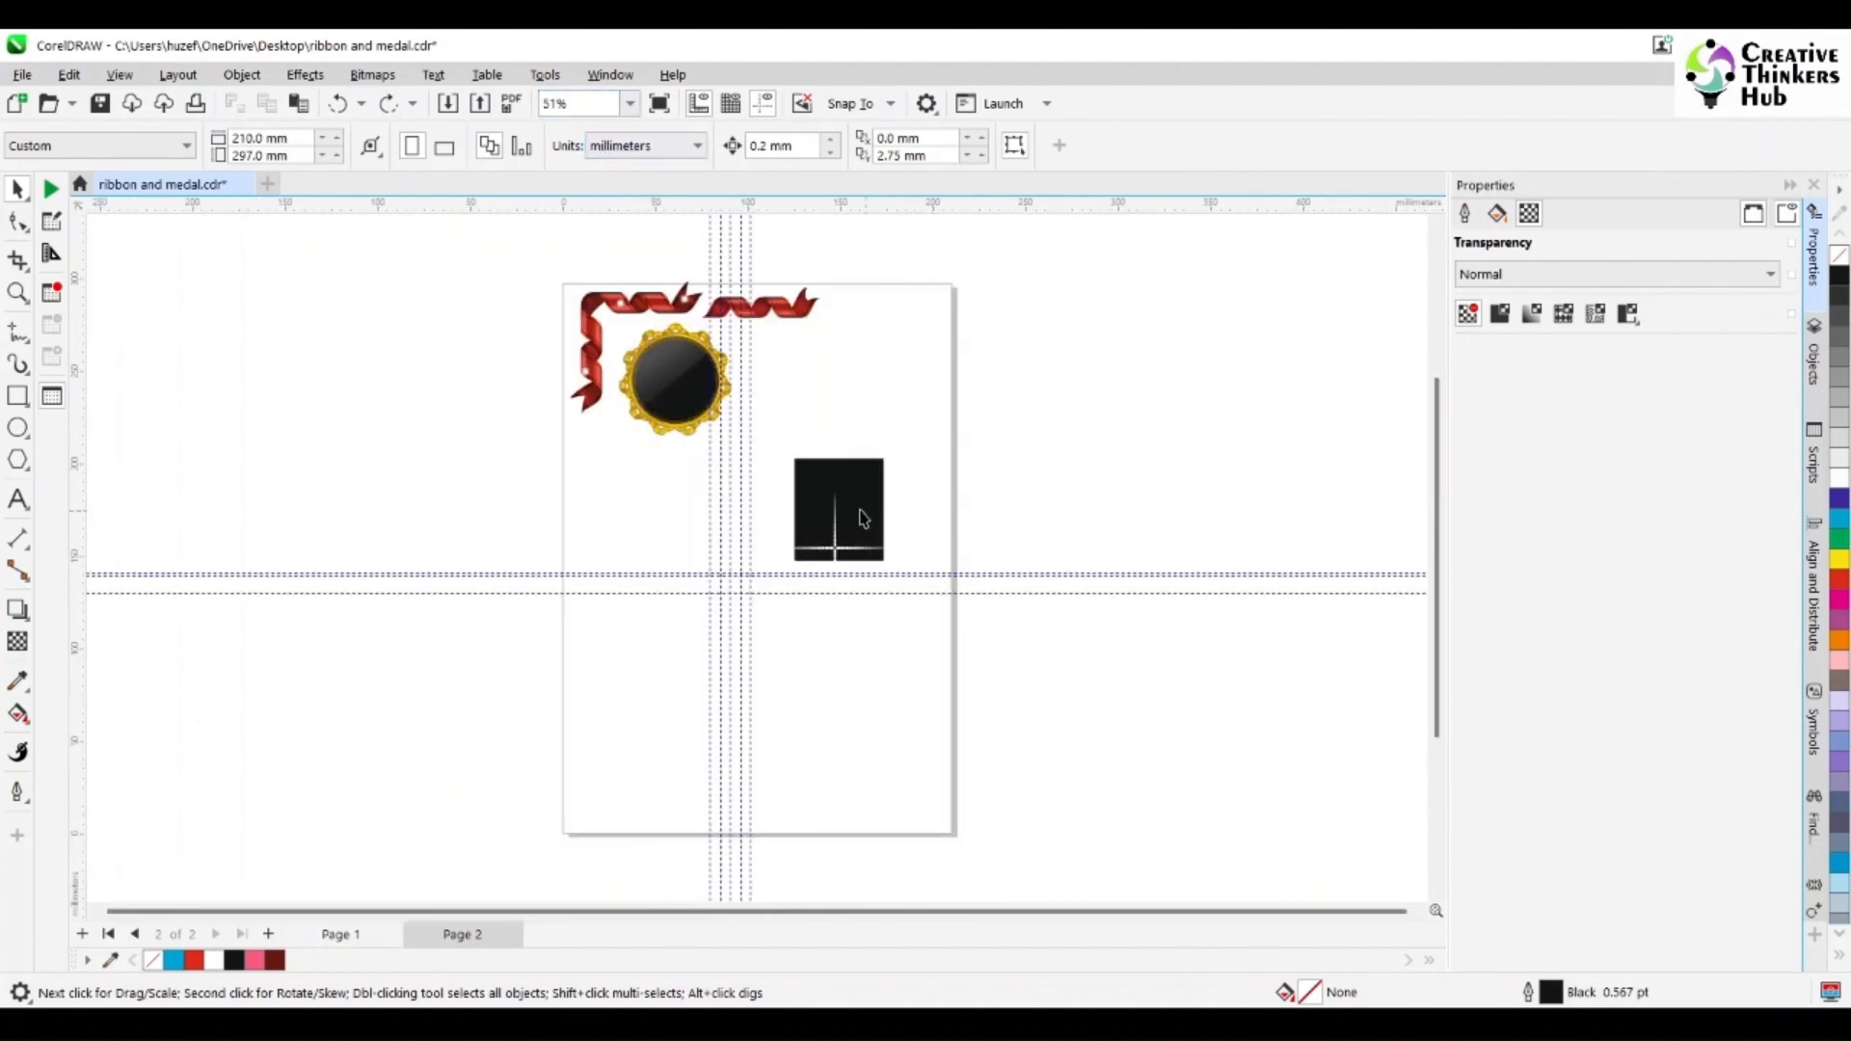
pyautogui.click(793, 559)
pyautogui.moveTo(789, 564); pyautogui.dragTo(710, 664)
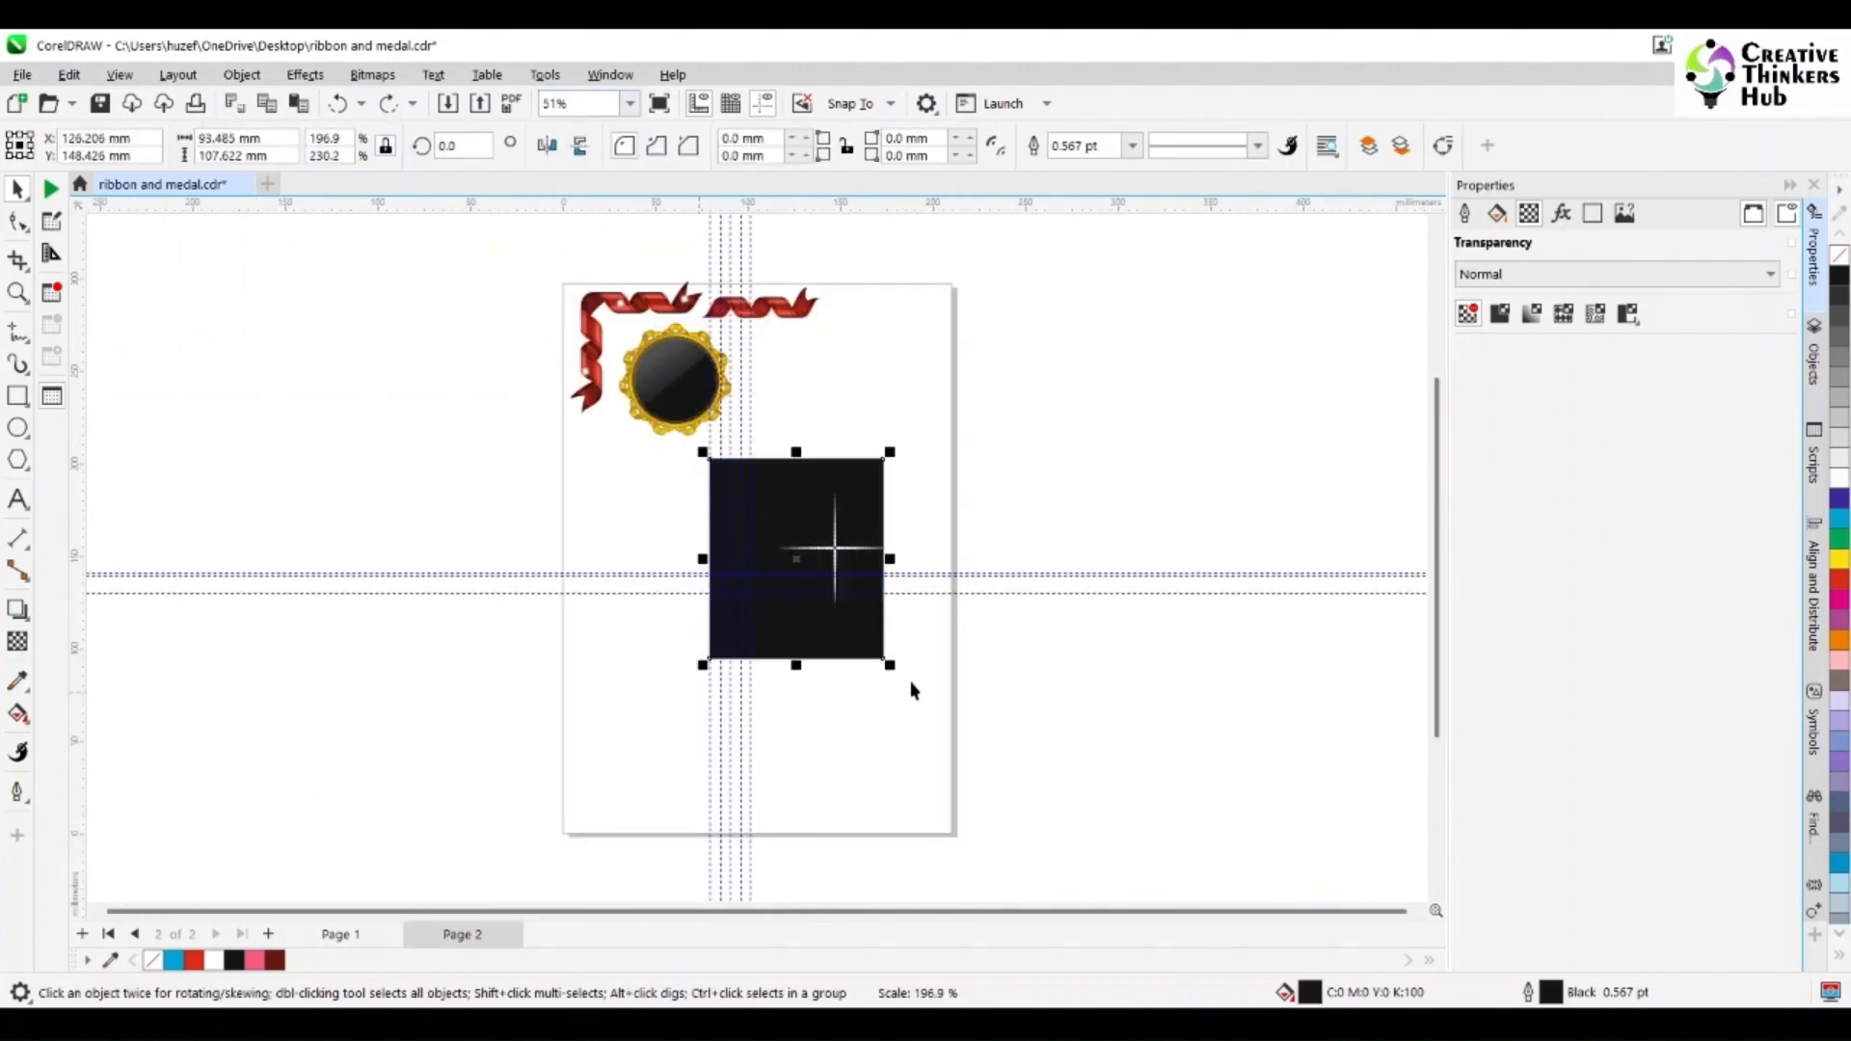
pyautogui.moveTo(885, 559); pyautogui.dragTo(932, 559)
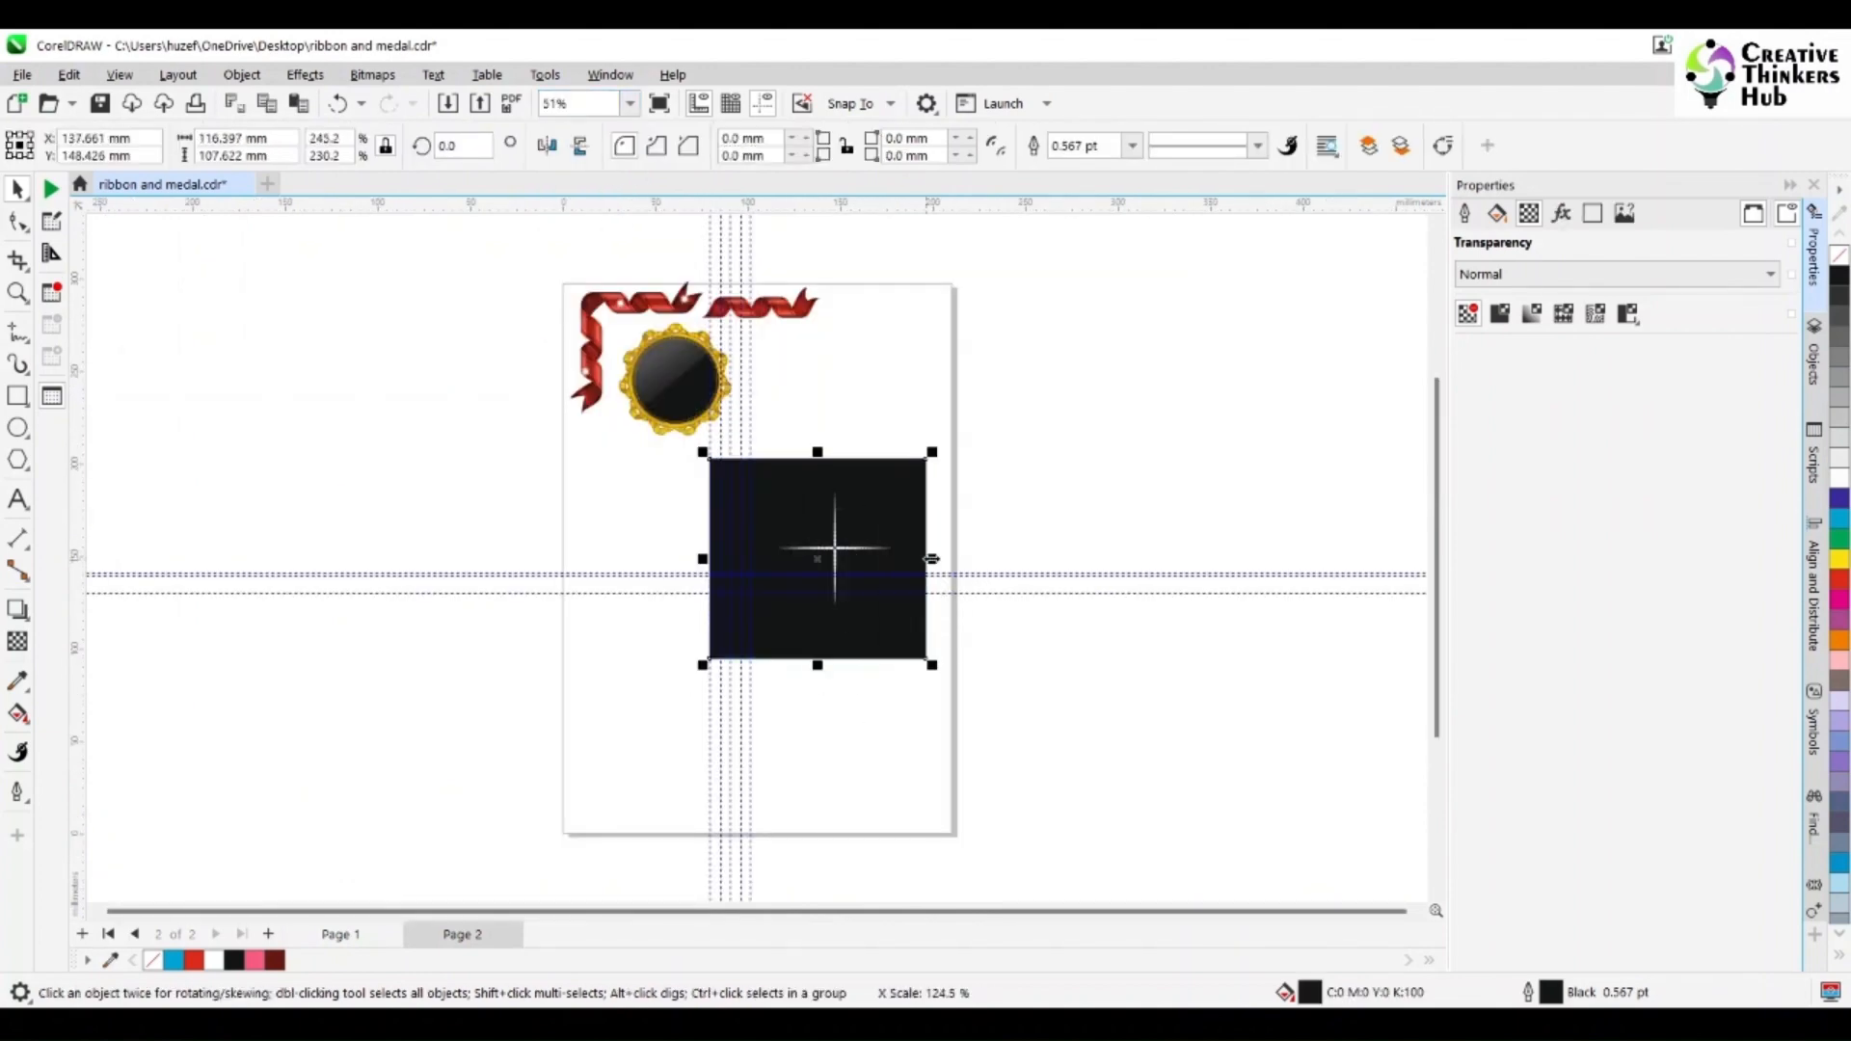
# - Group all arms of the cross and make a copy of the group rotated 45° about the centre
pyautogui.moveTo(911, 425); pyautogui.dragTo(766, 661)
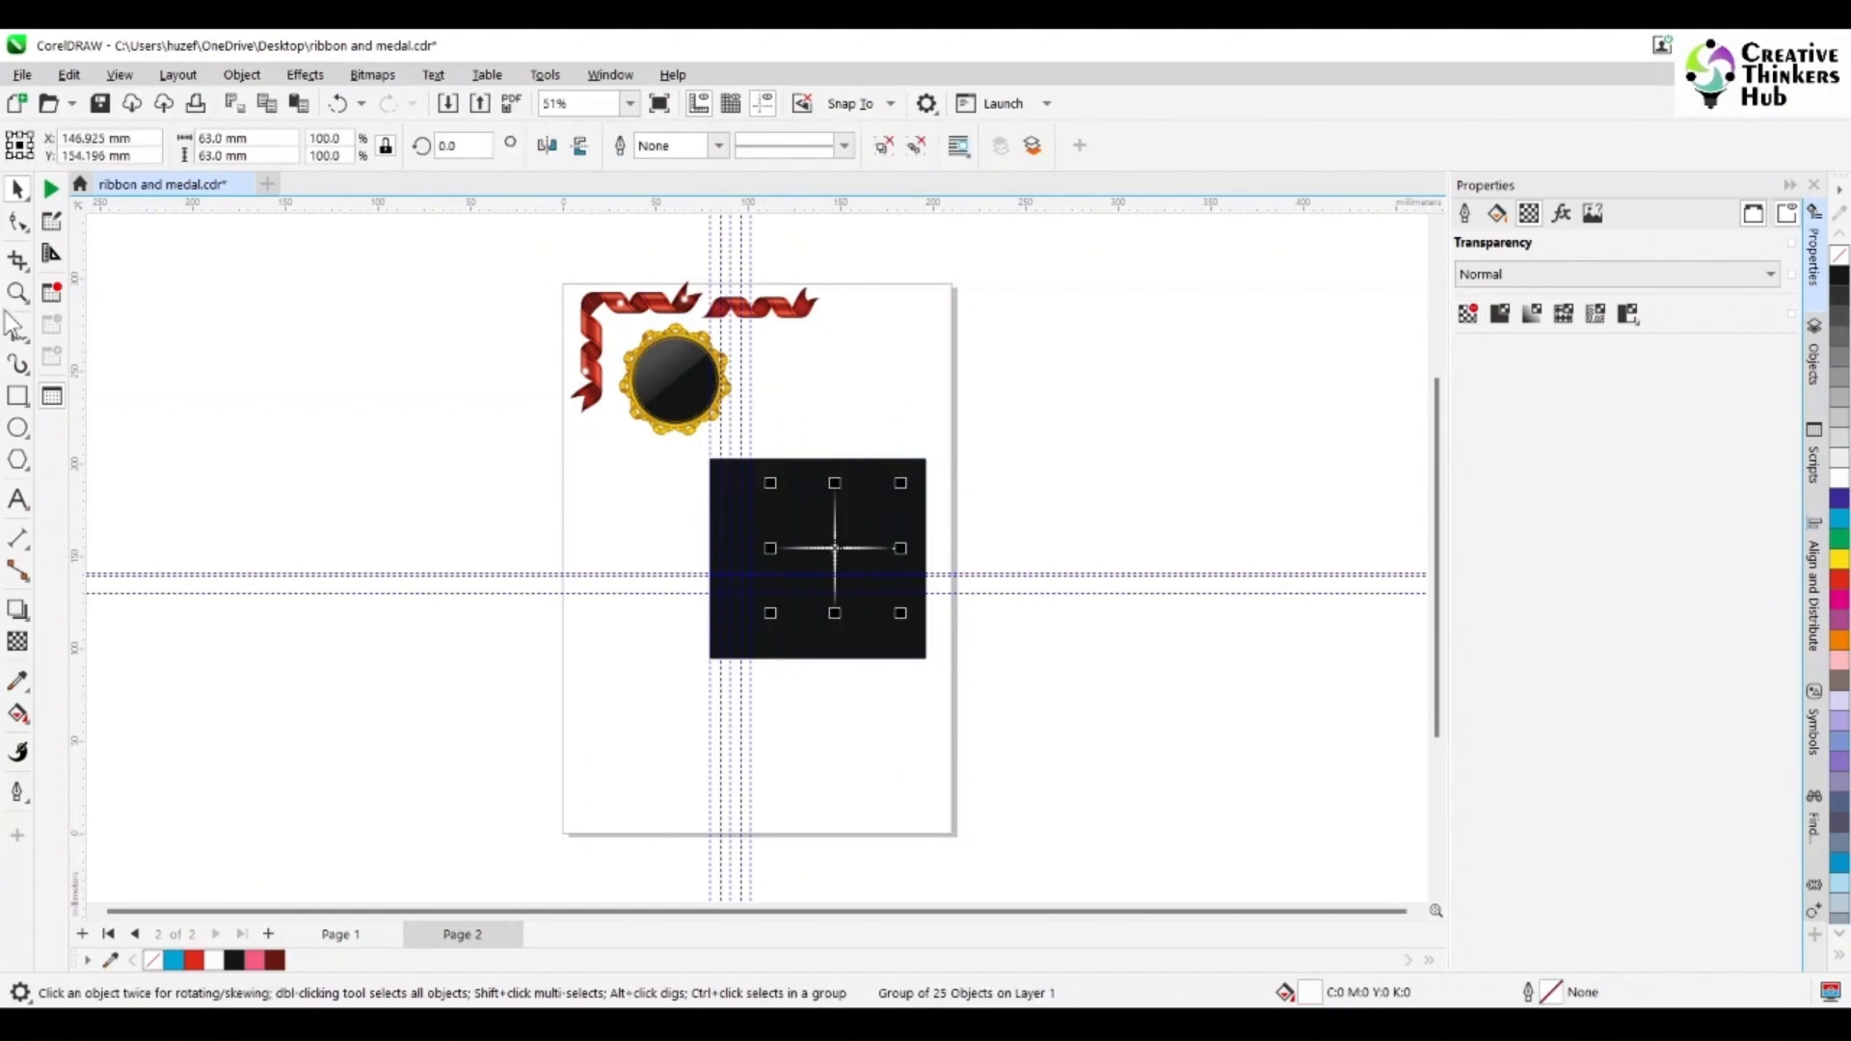
pyautogui.press('z')
pyautogui.moveTo(768, 477); pyautogui.dragTo(920, 617)
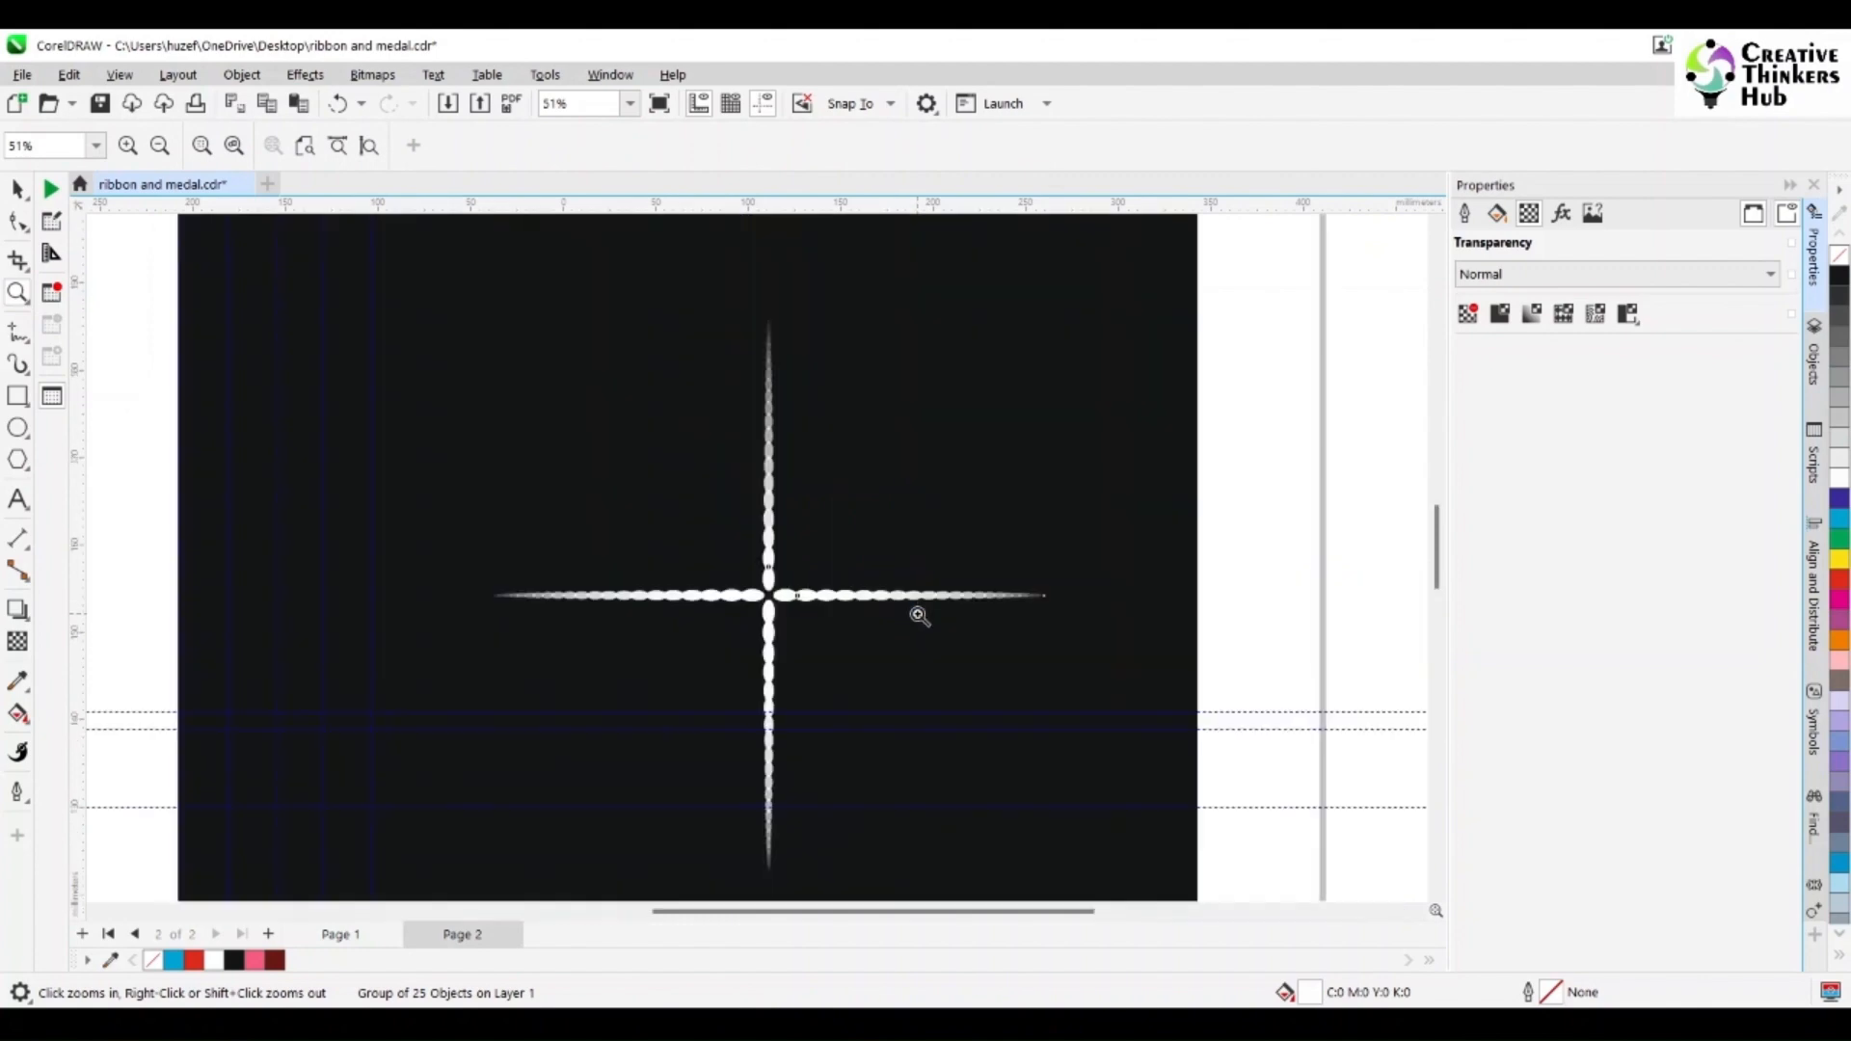
pyautogui.click(14, 191)
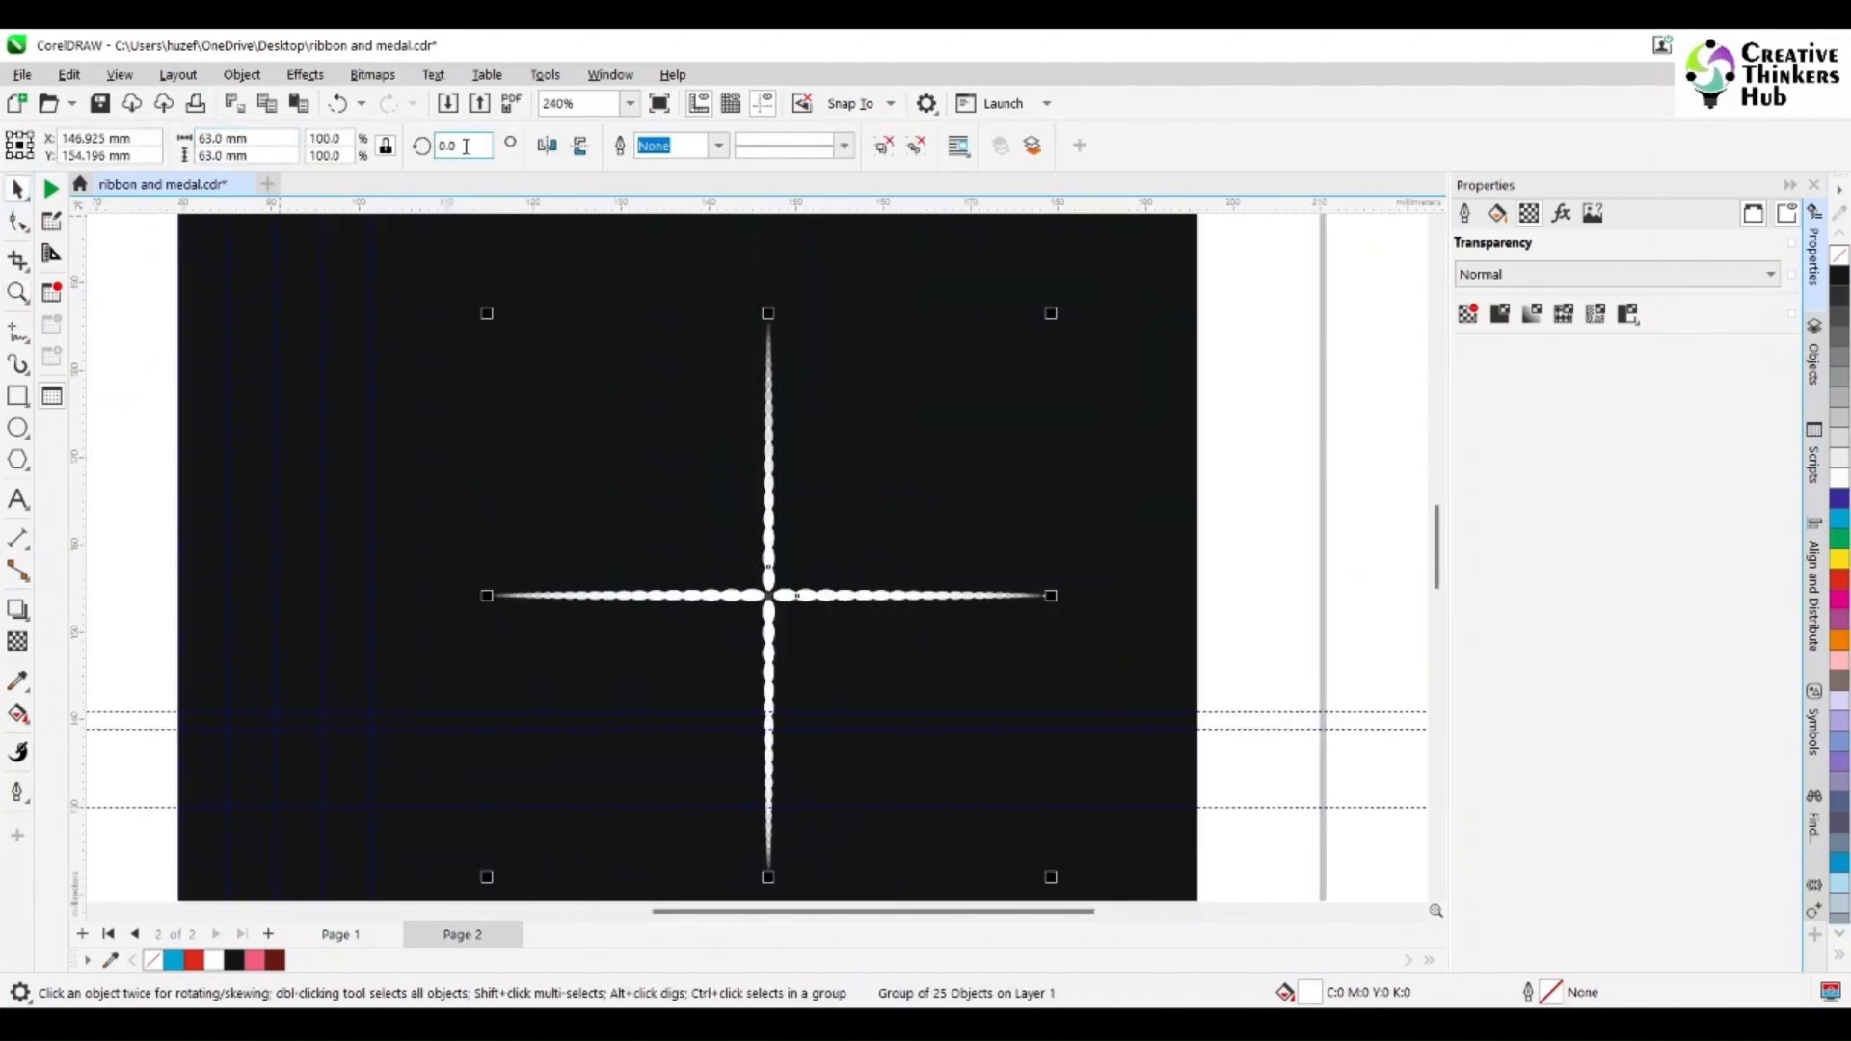
pyautogui.write('45')
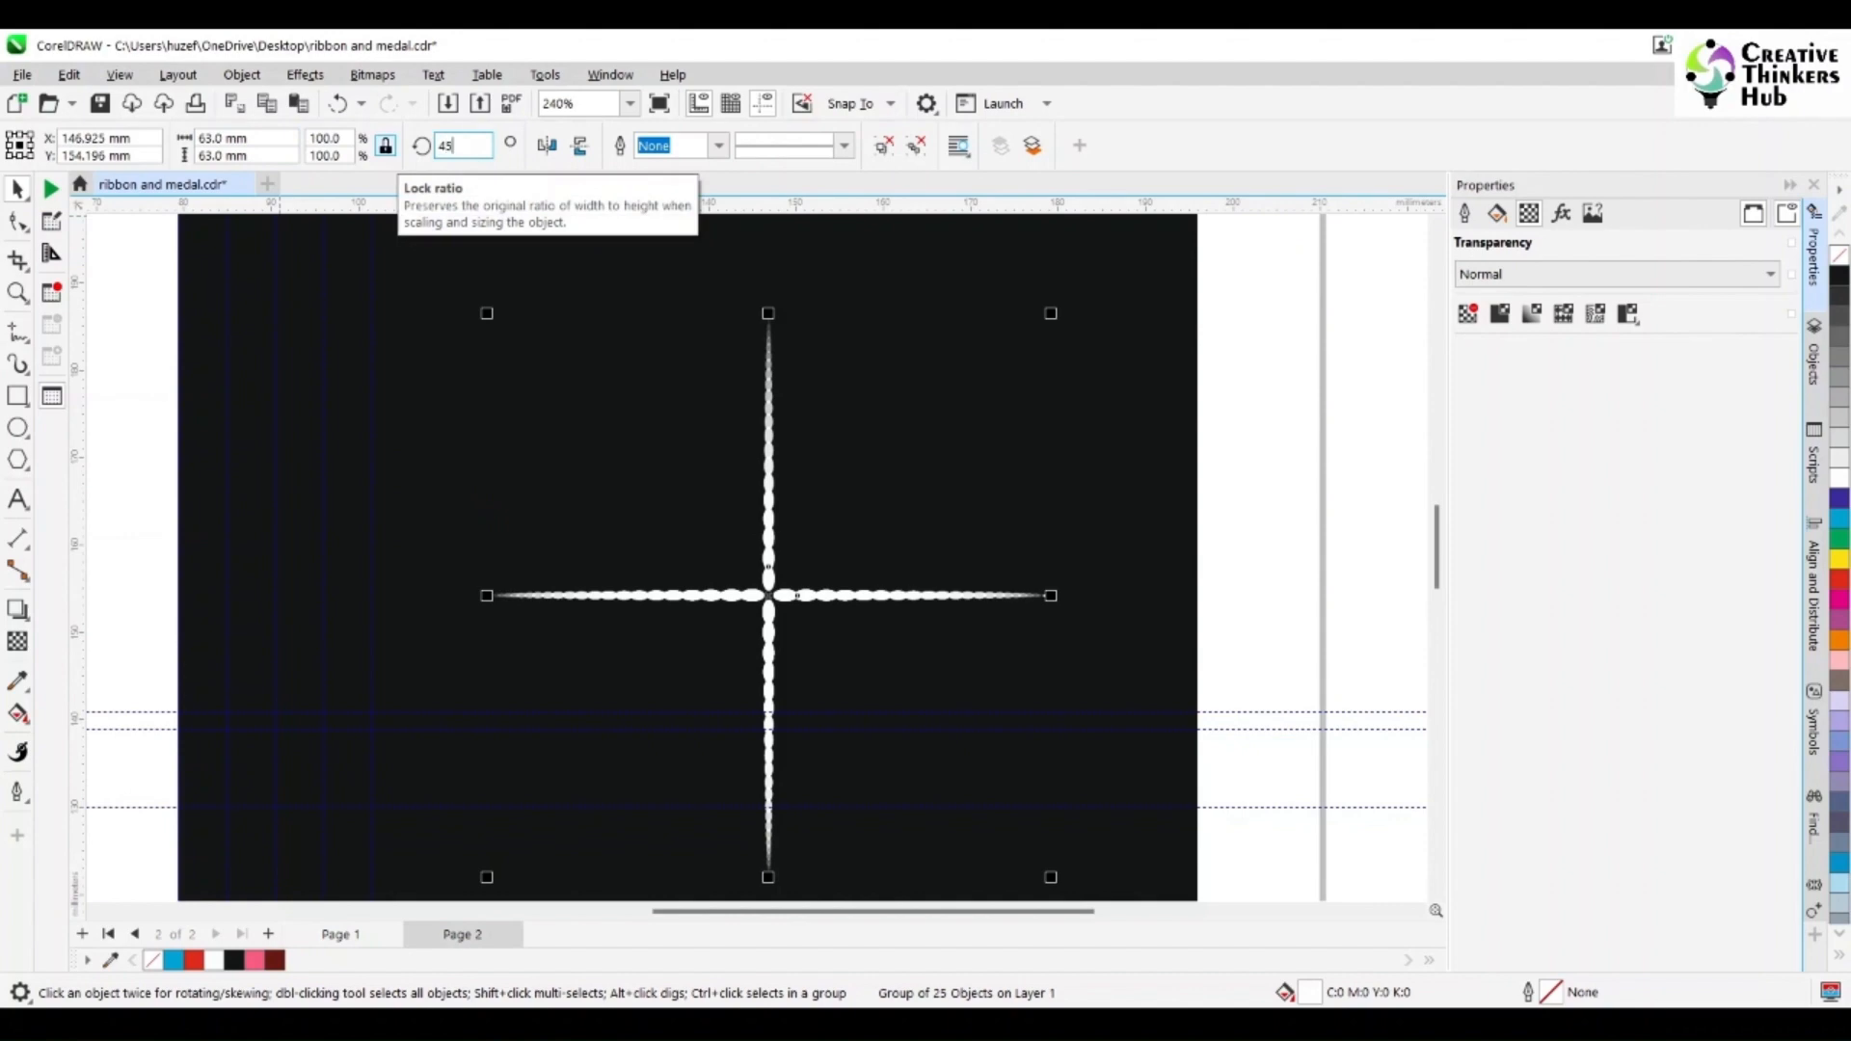
pyautogui.press('Return')
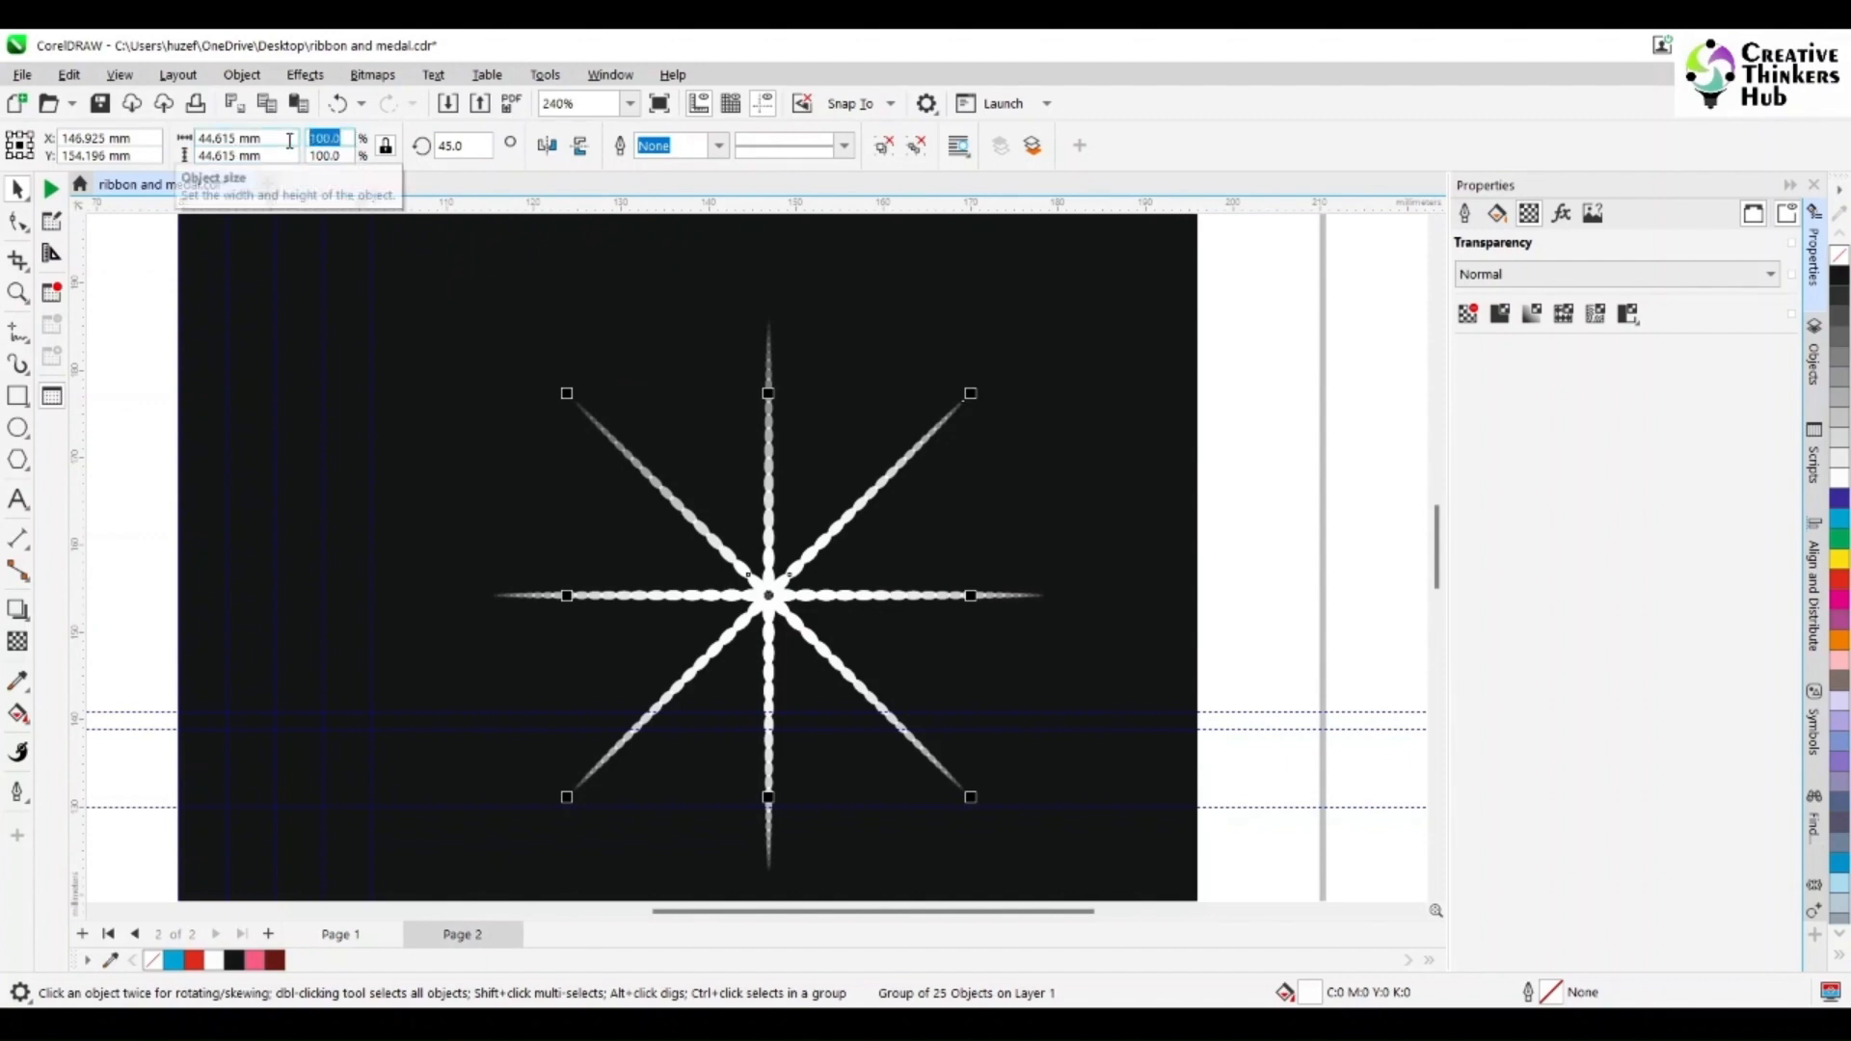
# - Scale the rotated diagonal copy of the cross to 75%
pyautogui.write('75')
pyautogui.press('Return')
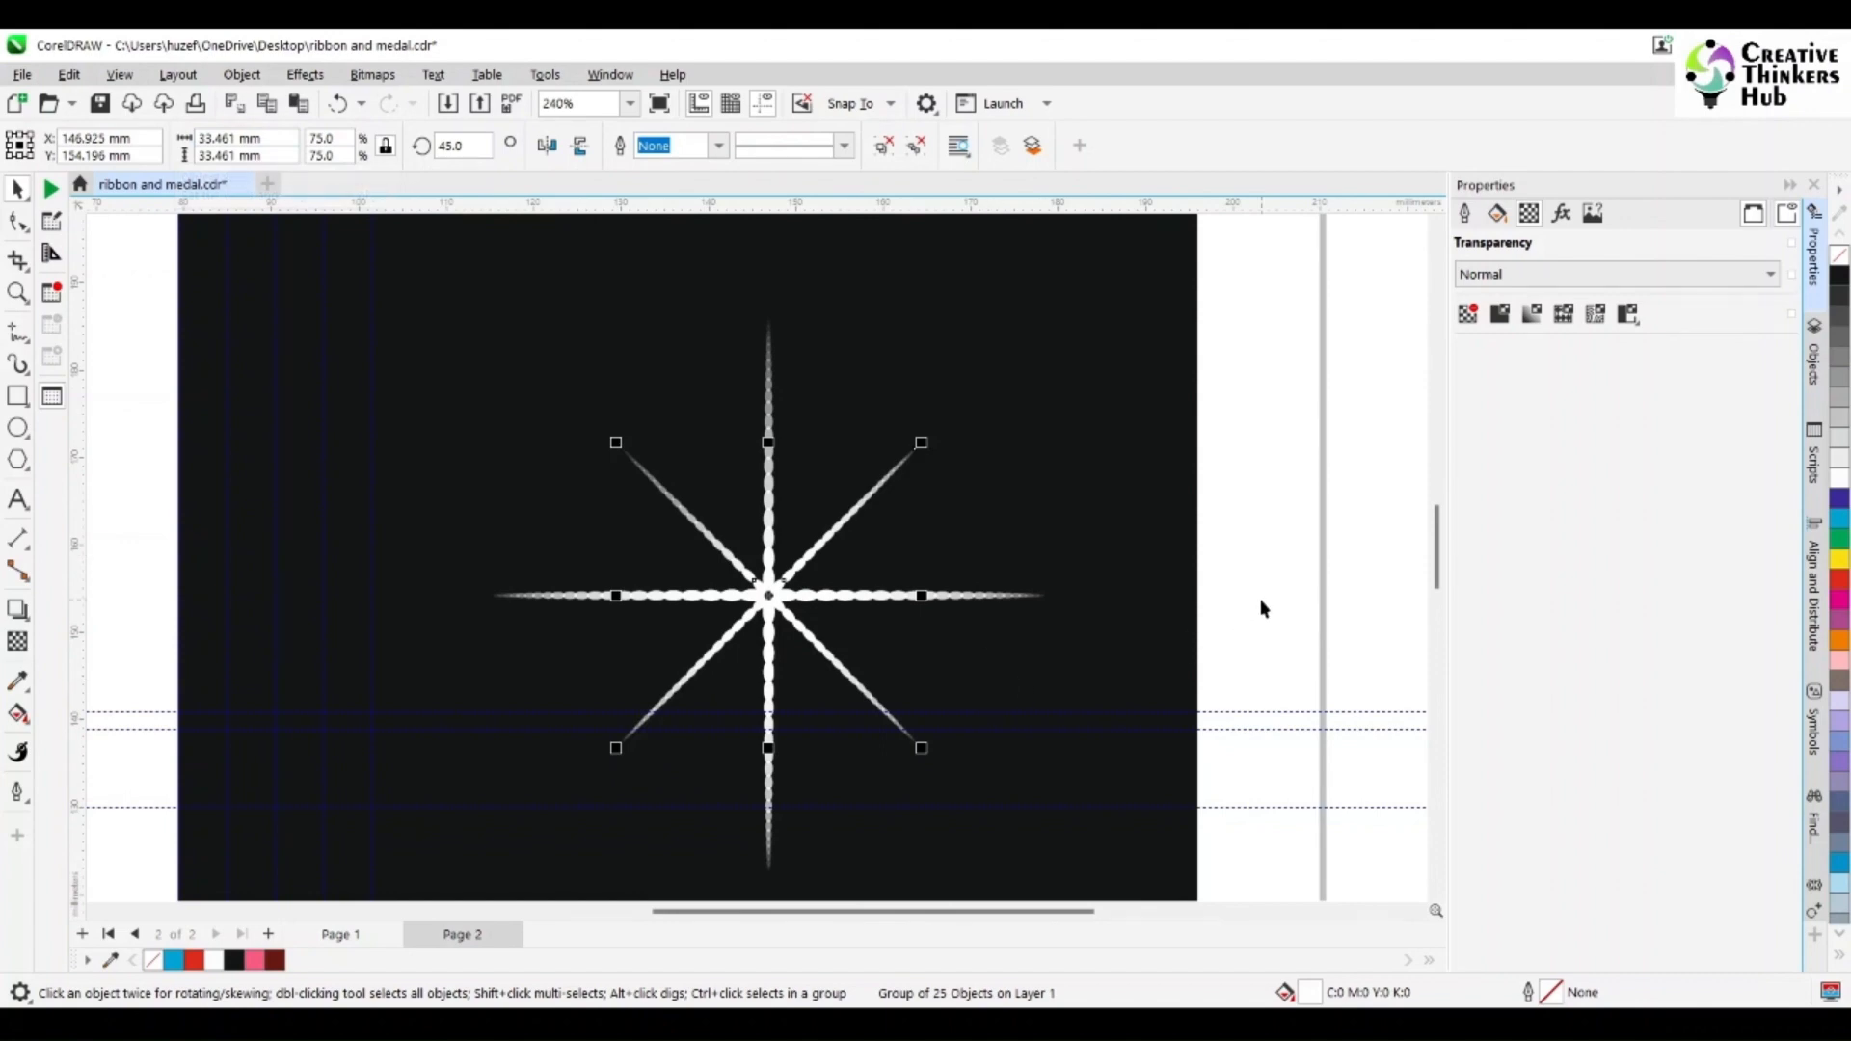
pyautogui.click(847, 615)
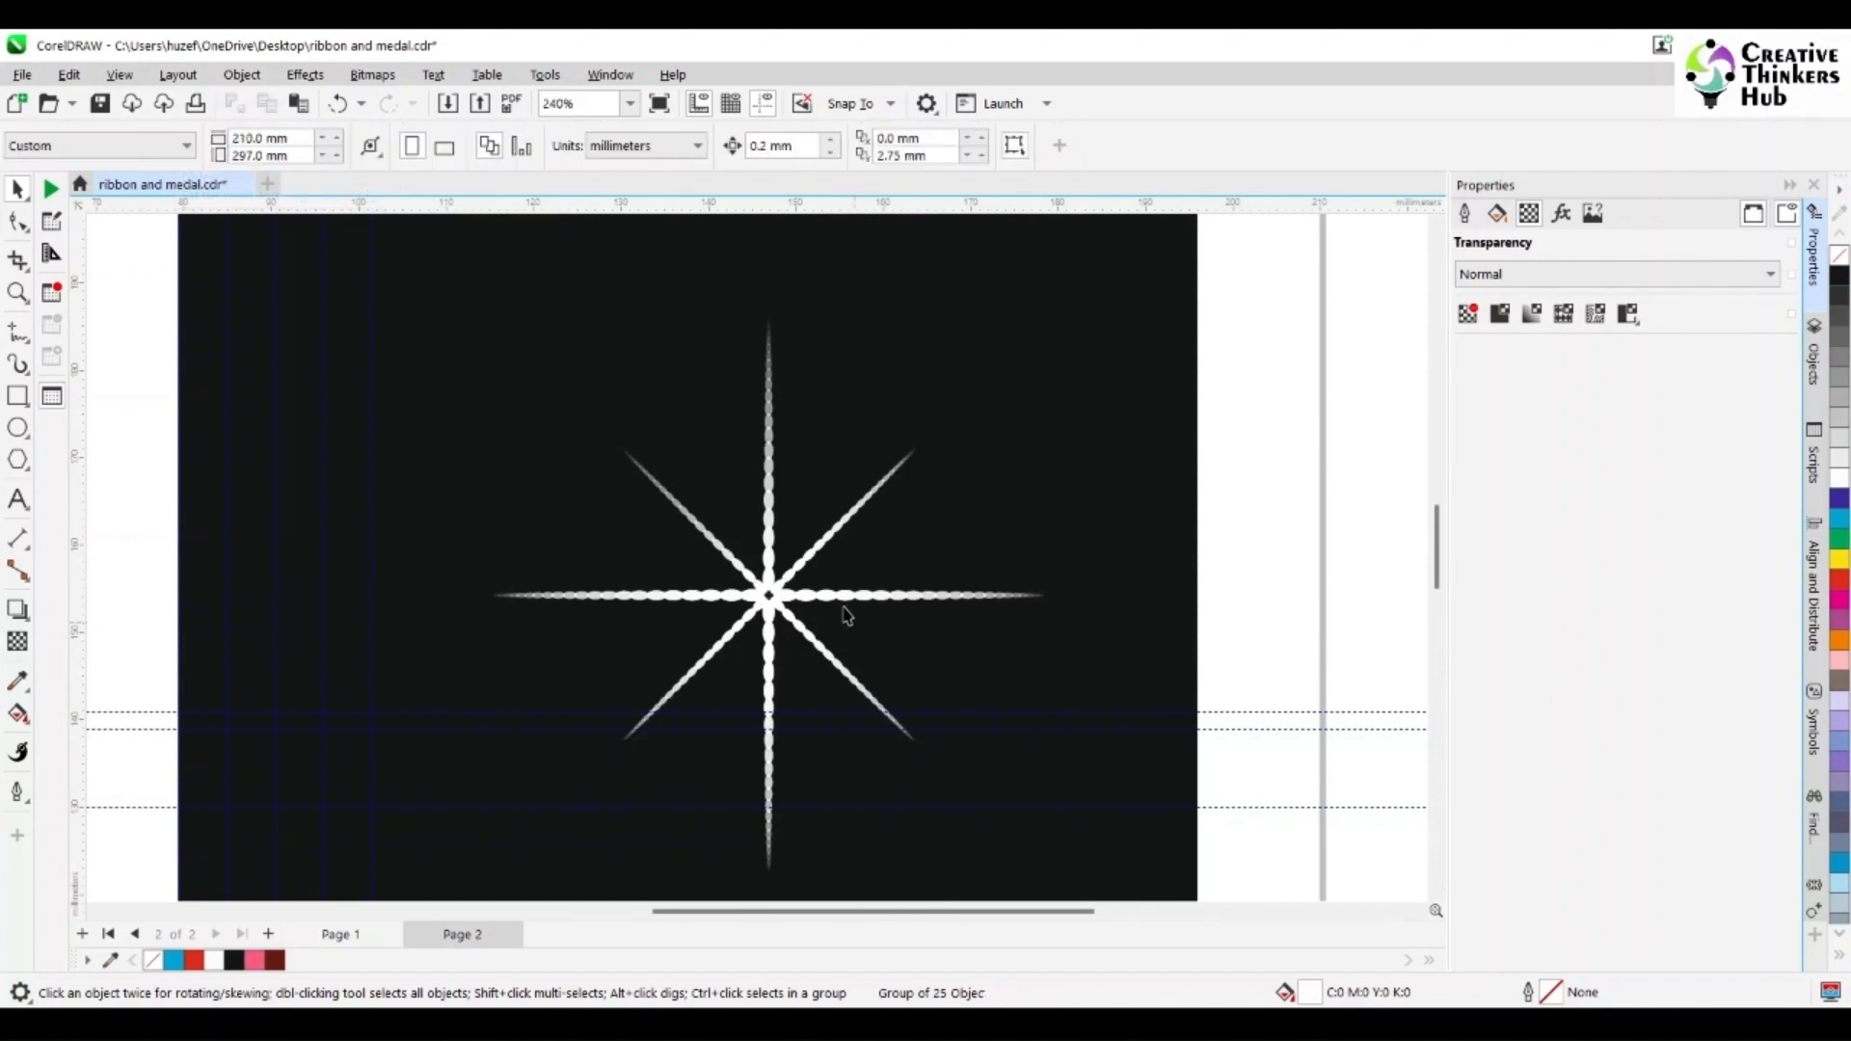
# - Draw a circle about 5.7 mm in diameter beside the star, with a white fill and no outline
pyautogui.click(17, 430)
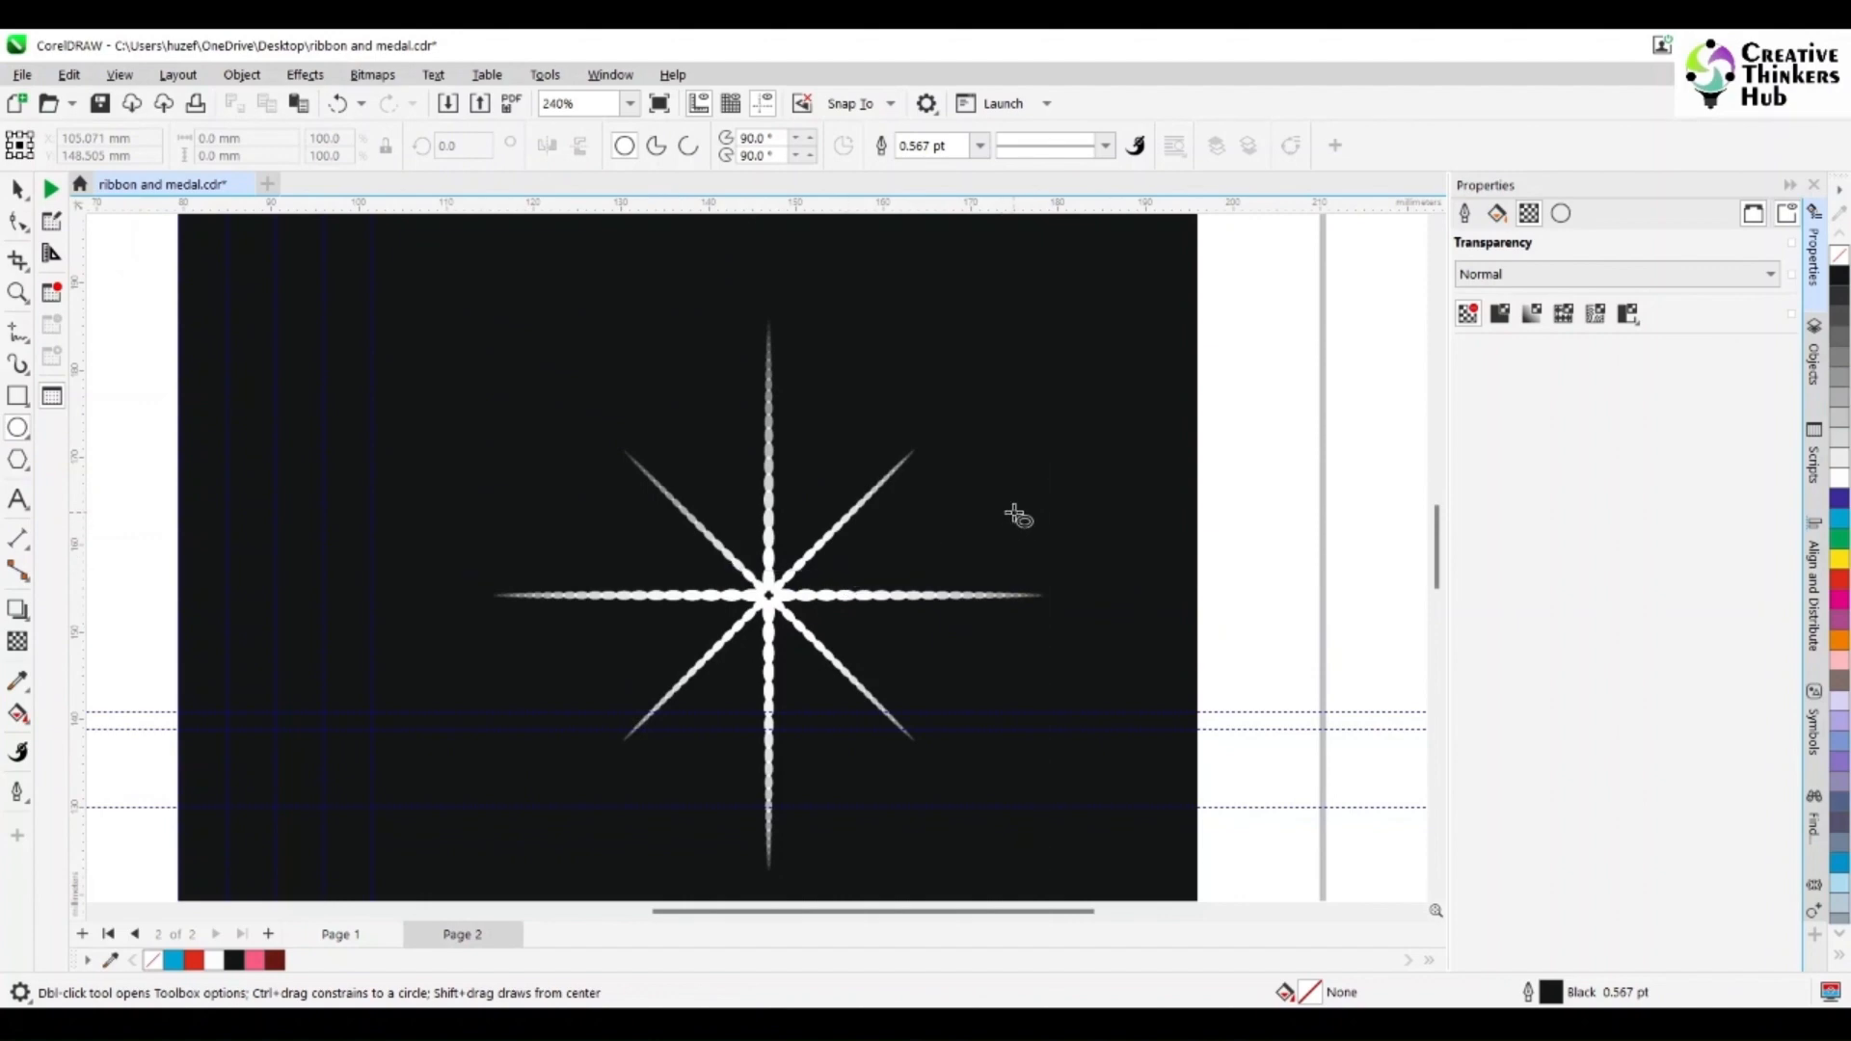
pyautogui.moveTo(1014, 513); pyautogui.dragTo(1065, 566)
pyautogui.click(15, 190)
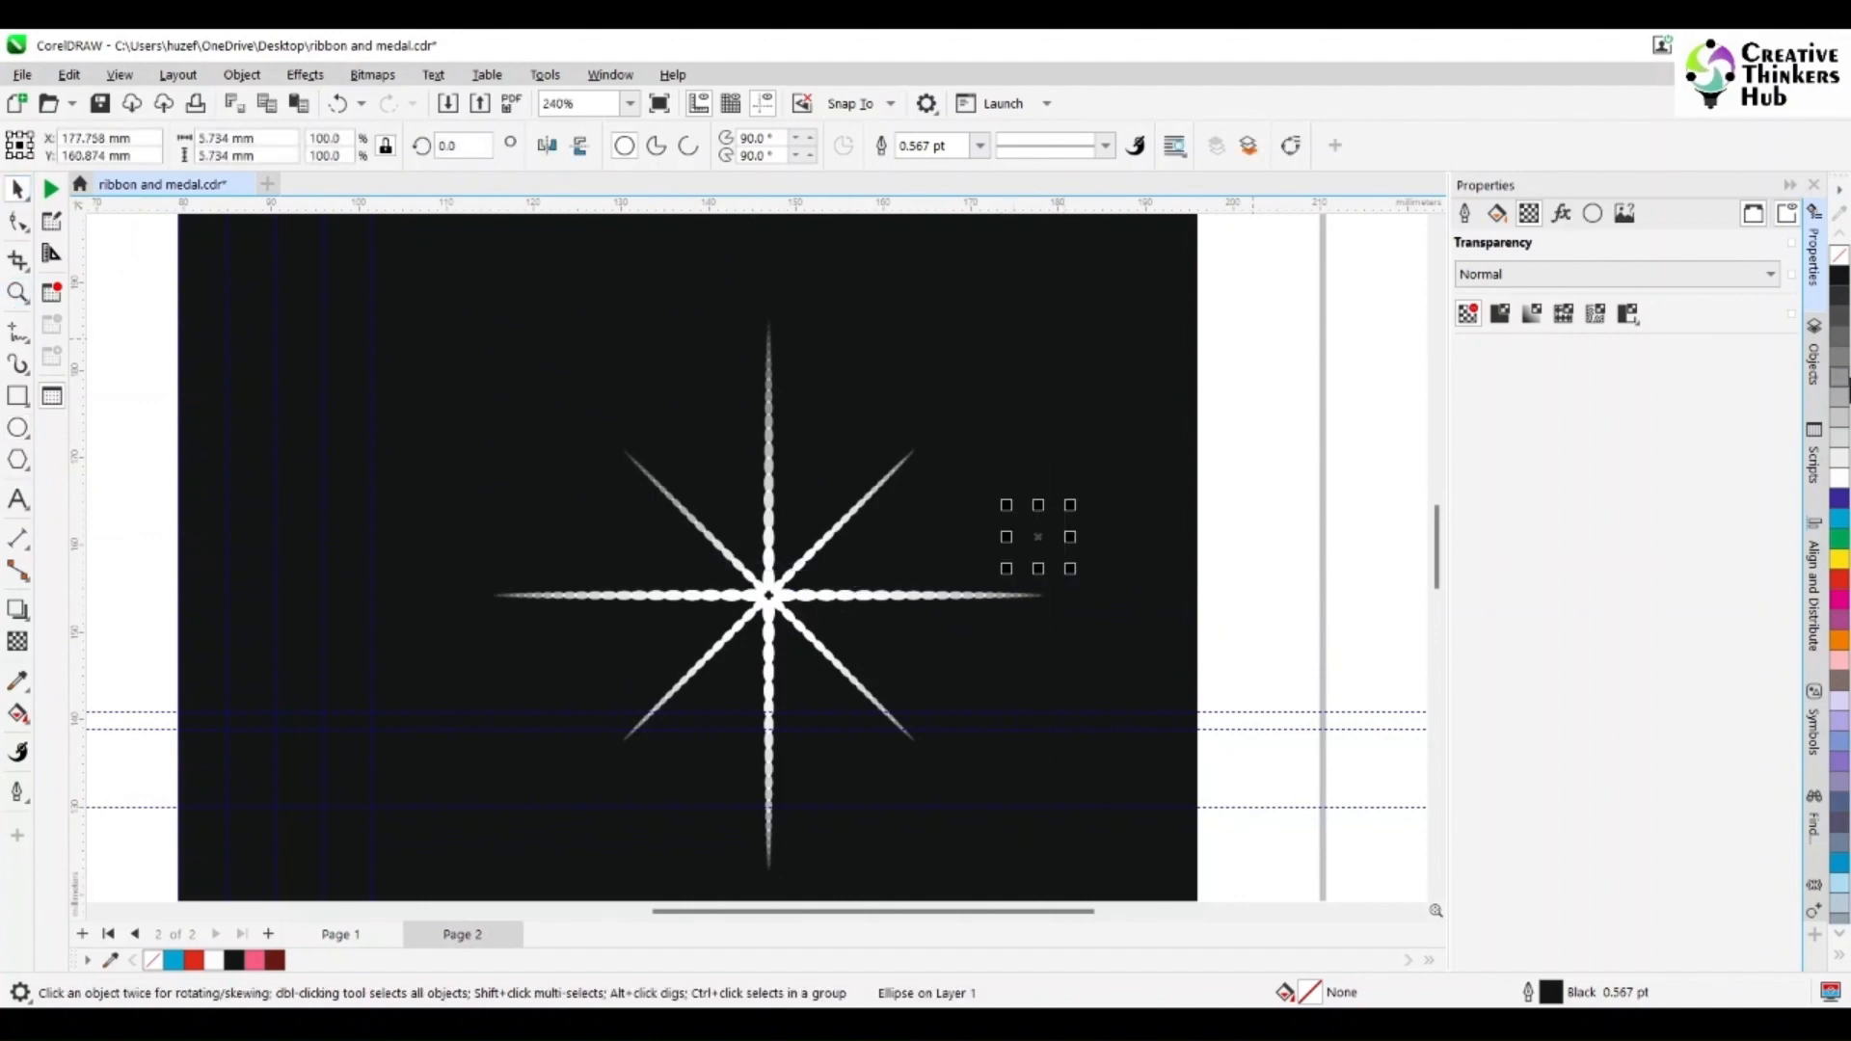
pyautogui.click(1839, 480)
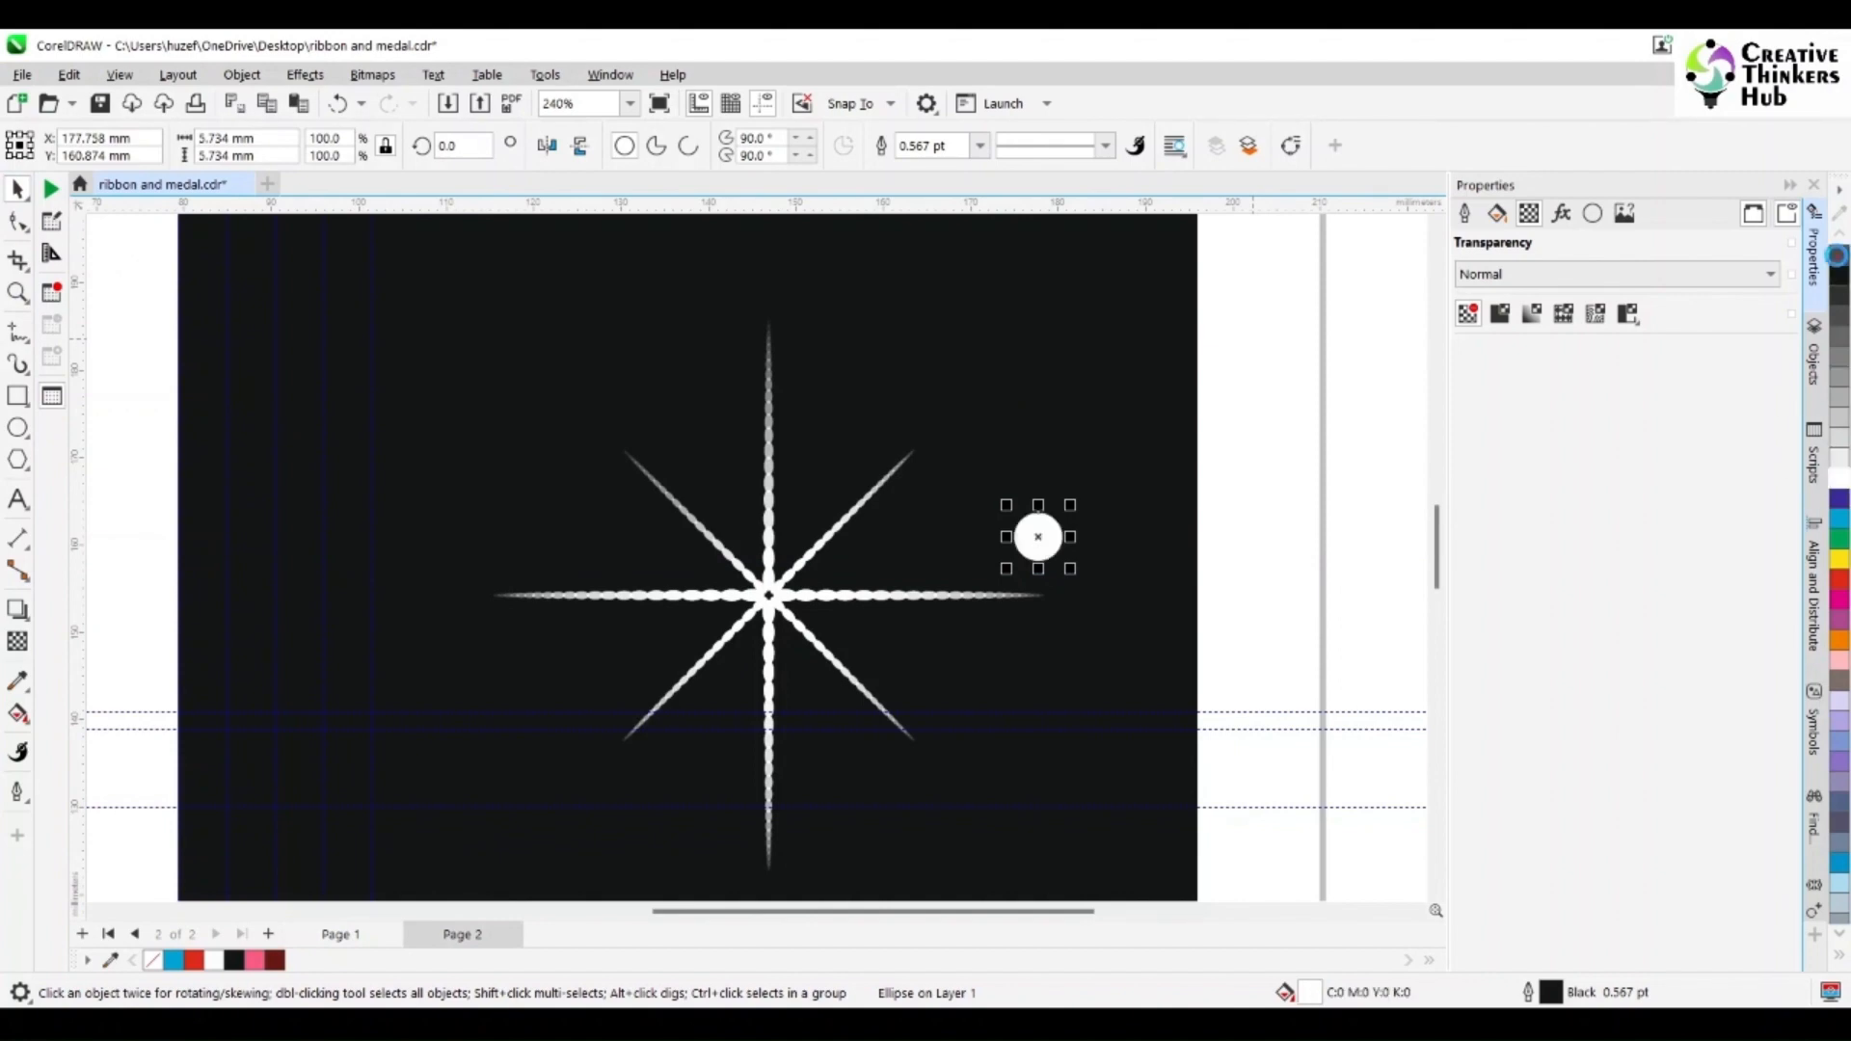
pyautogui.rightClick(1839, 255)
# - Move the white circle onto the middle of the star and align it exactly with the cross's centre
pyautogui.moveTo(1037, 537); pyautogui.dragTo(768, 597)
pyautogui.click(18, 292)
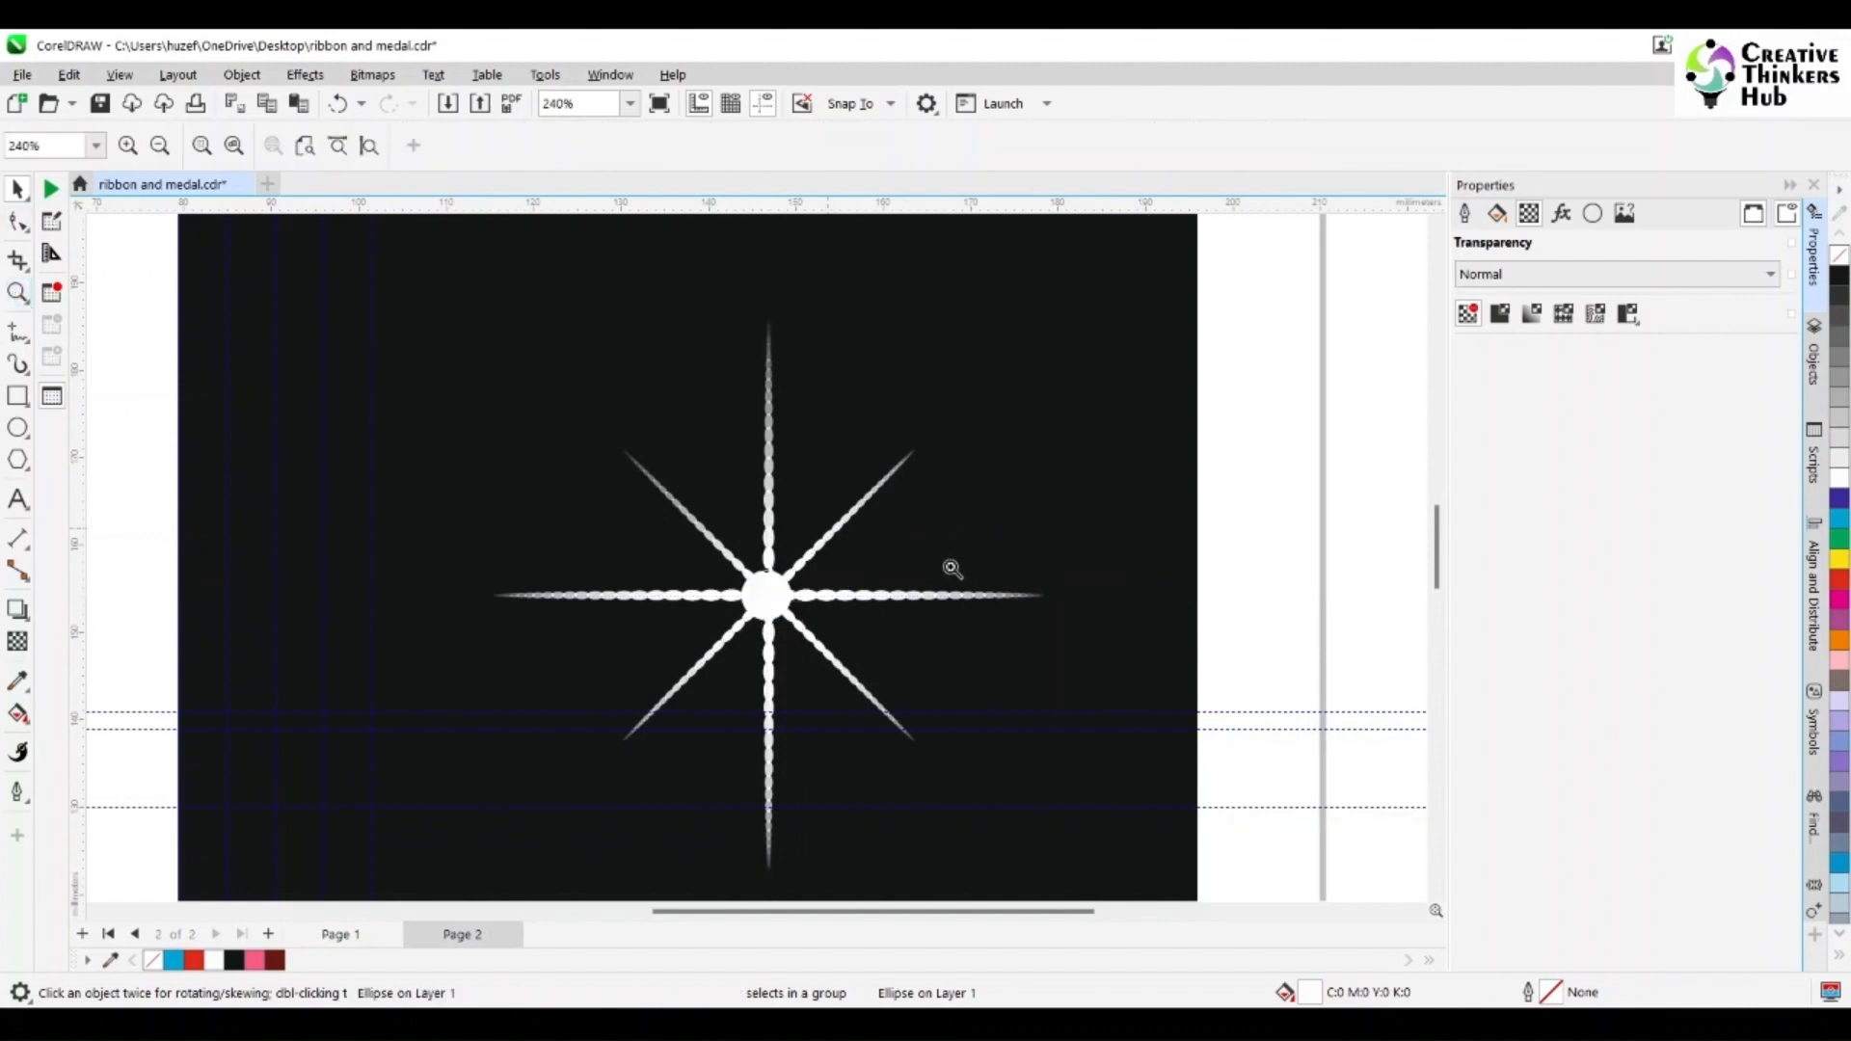
pyautogui.moveTo(674, 509); pyautogui.dragTo(949, 716)
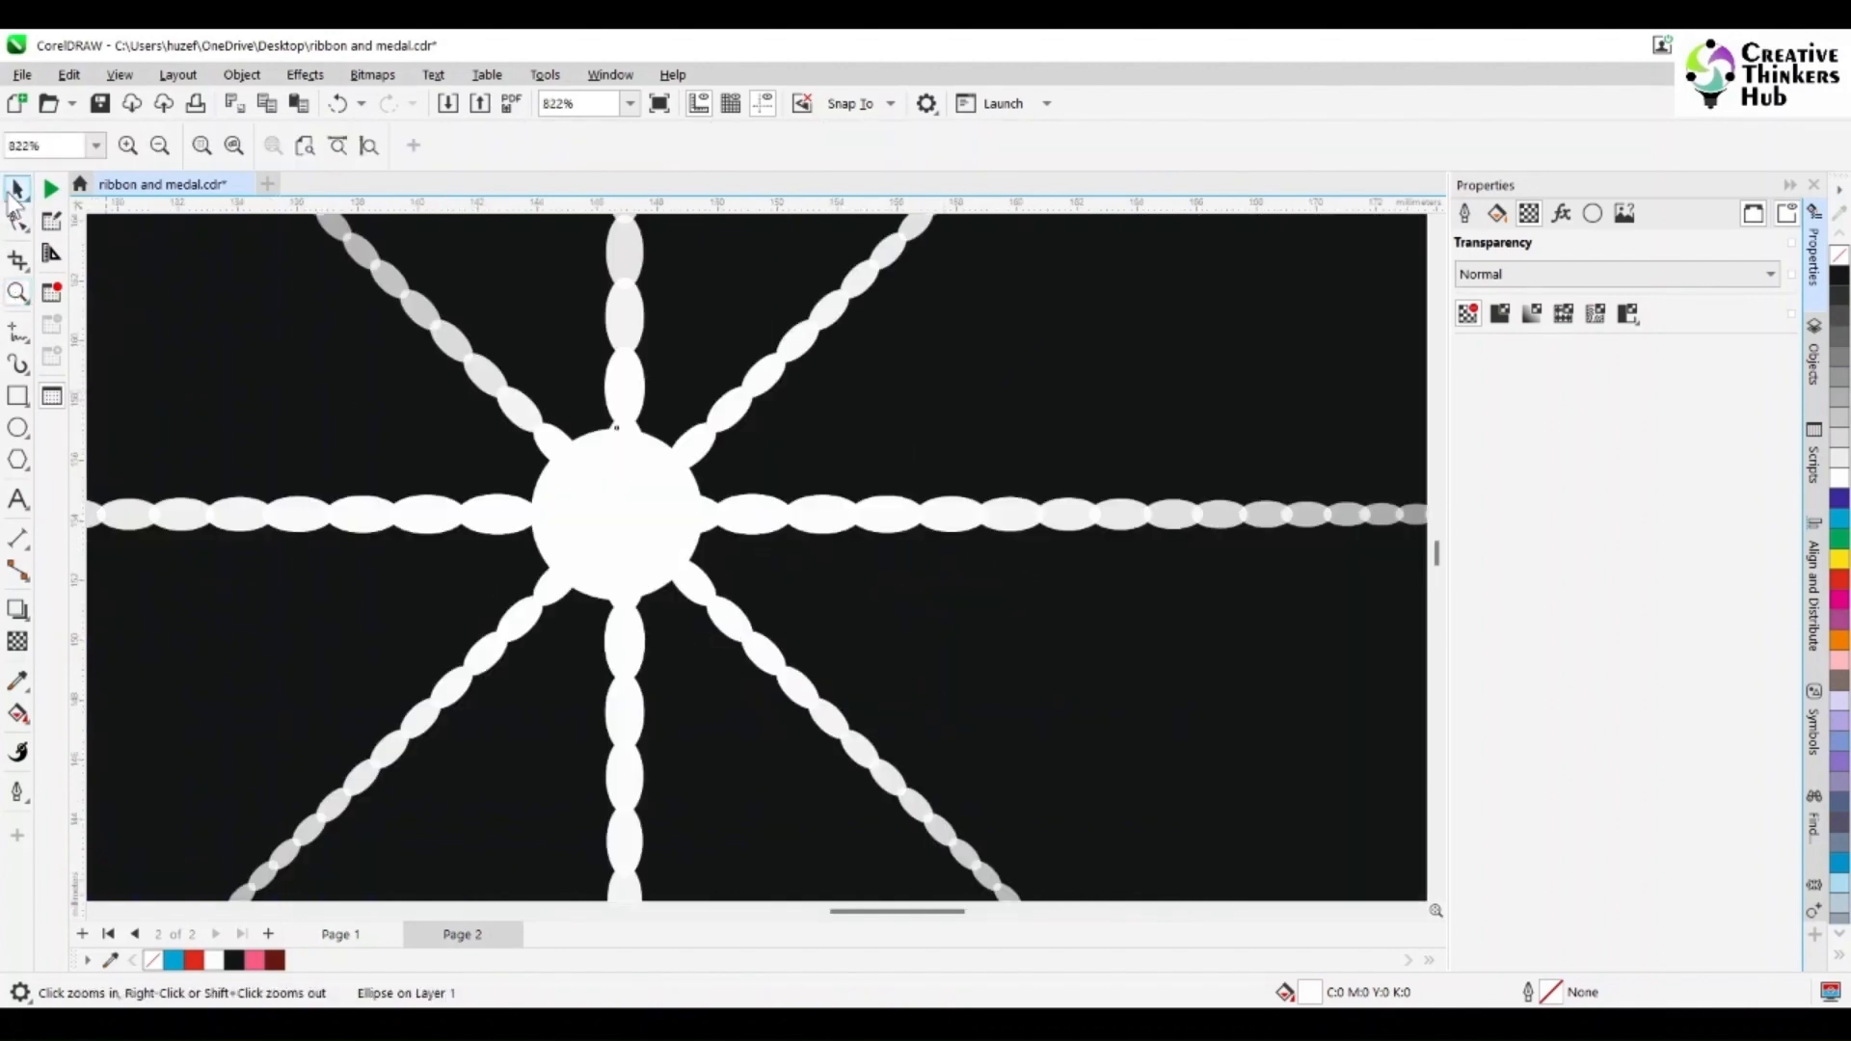
pyautogui.click(13, 193)
pyautogui.keyDown('shift'); pyautogui.click(806, 525); pyautogui.keyUp('shift')
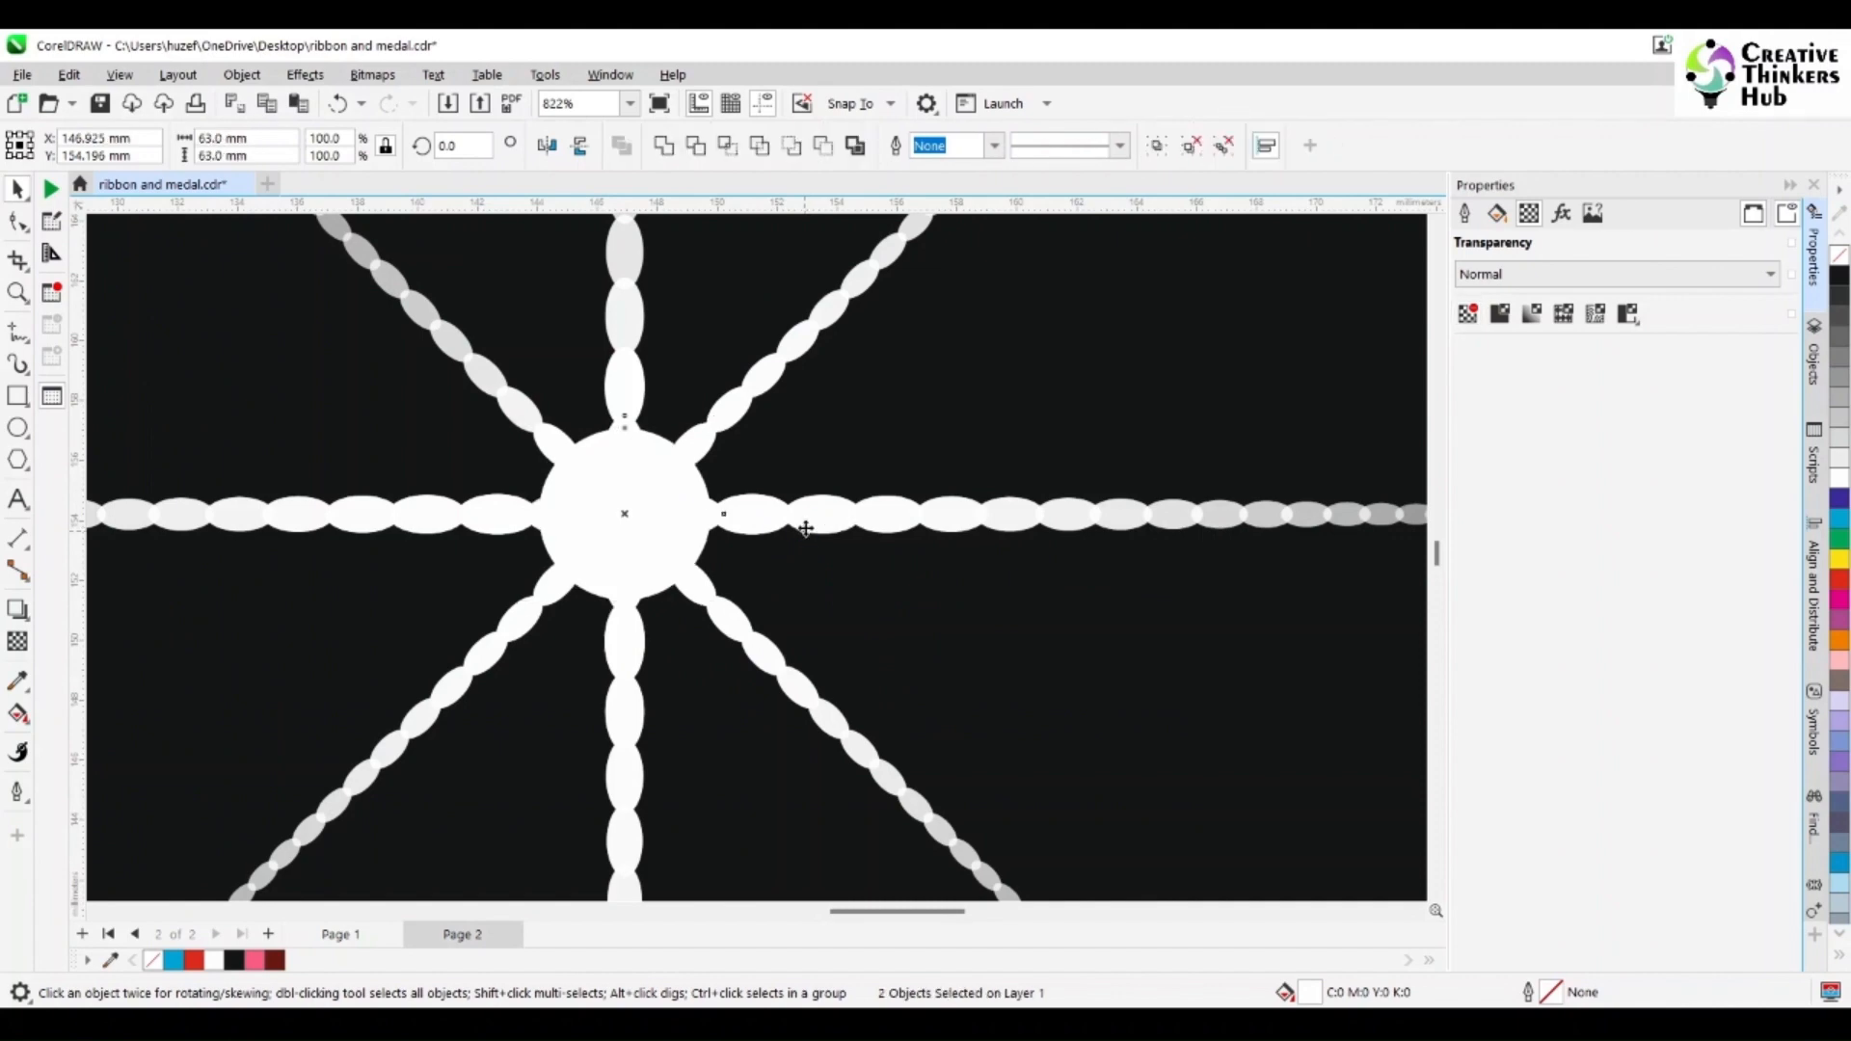
# - Apply a Gaussian Blur with a radius of 12 pixels to the white centre circle
pyautogui.click(659, 484)
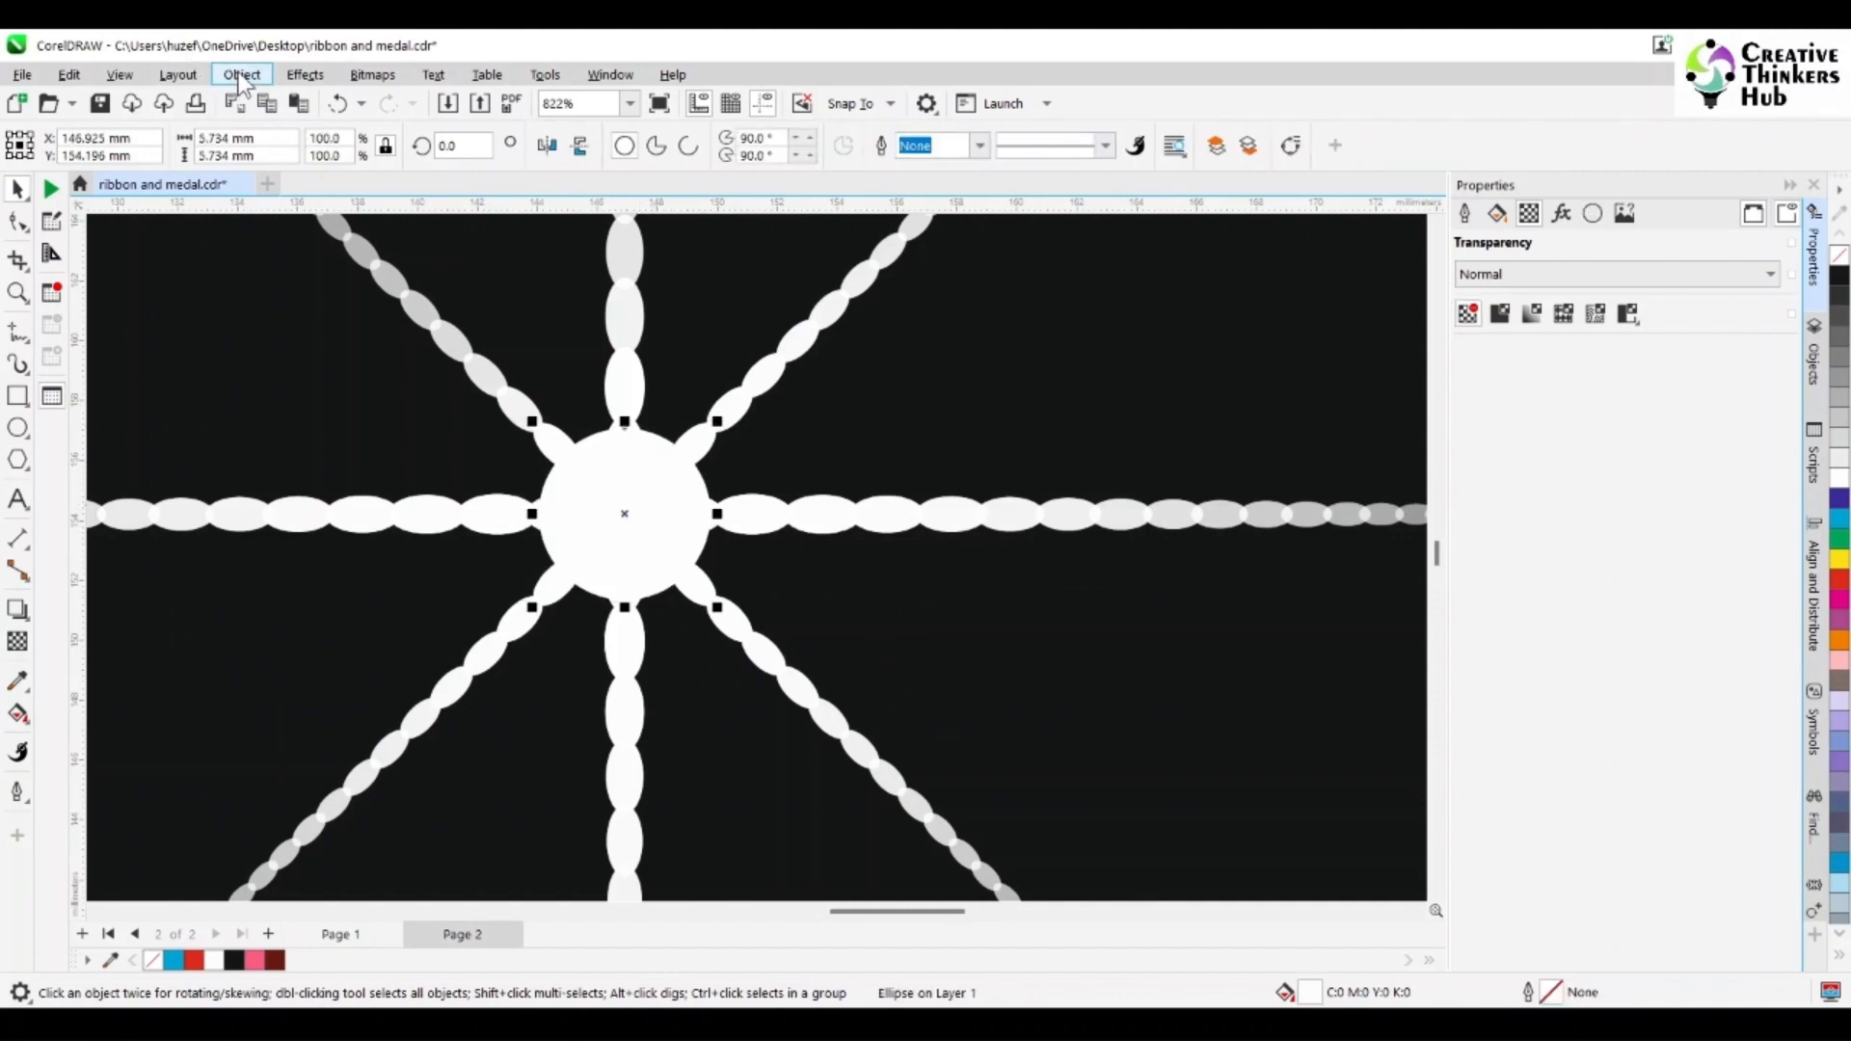
pyautogui.click(305, 74)
pyautogui.moveTo(328, 209)
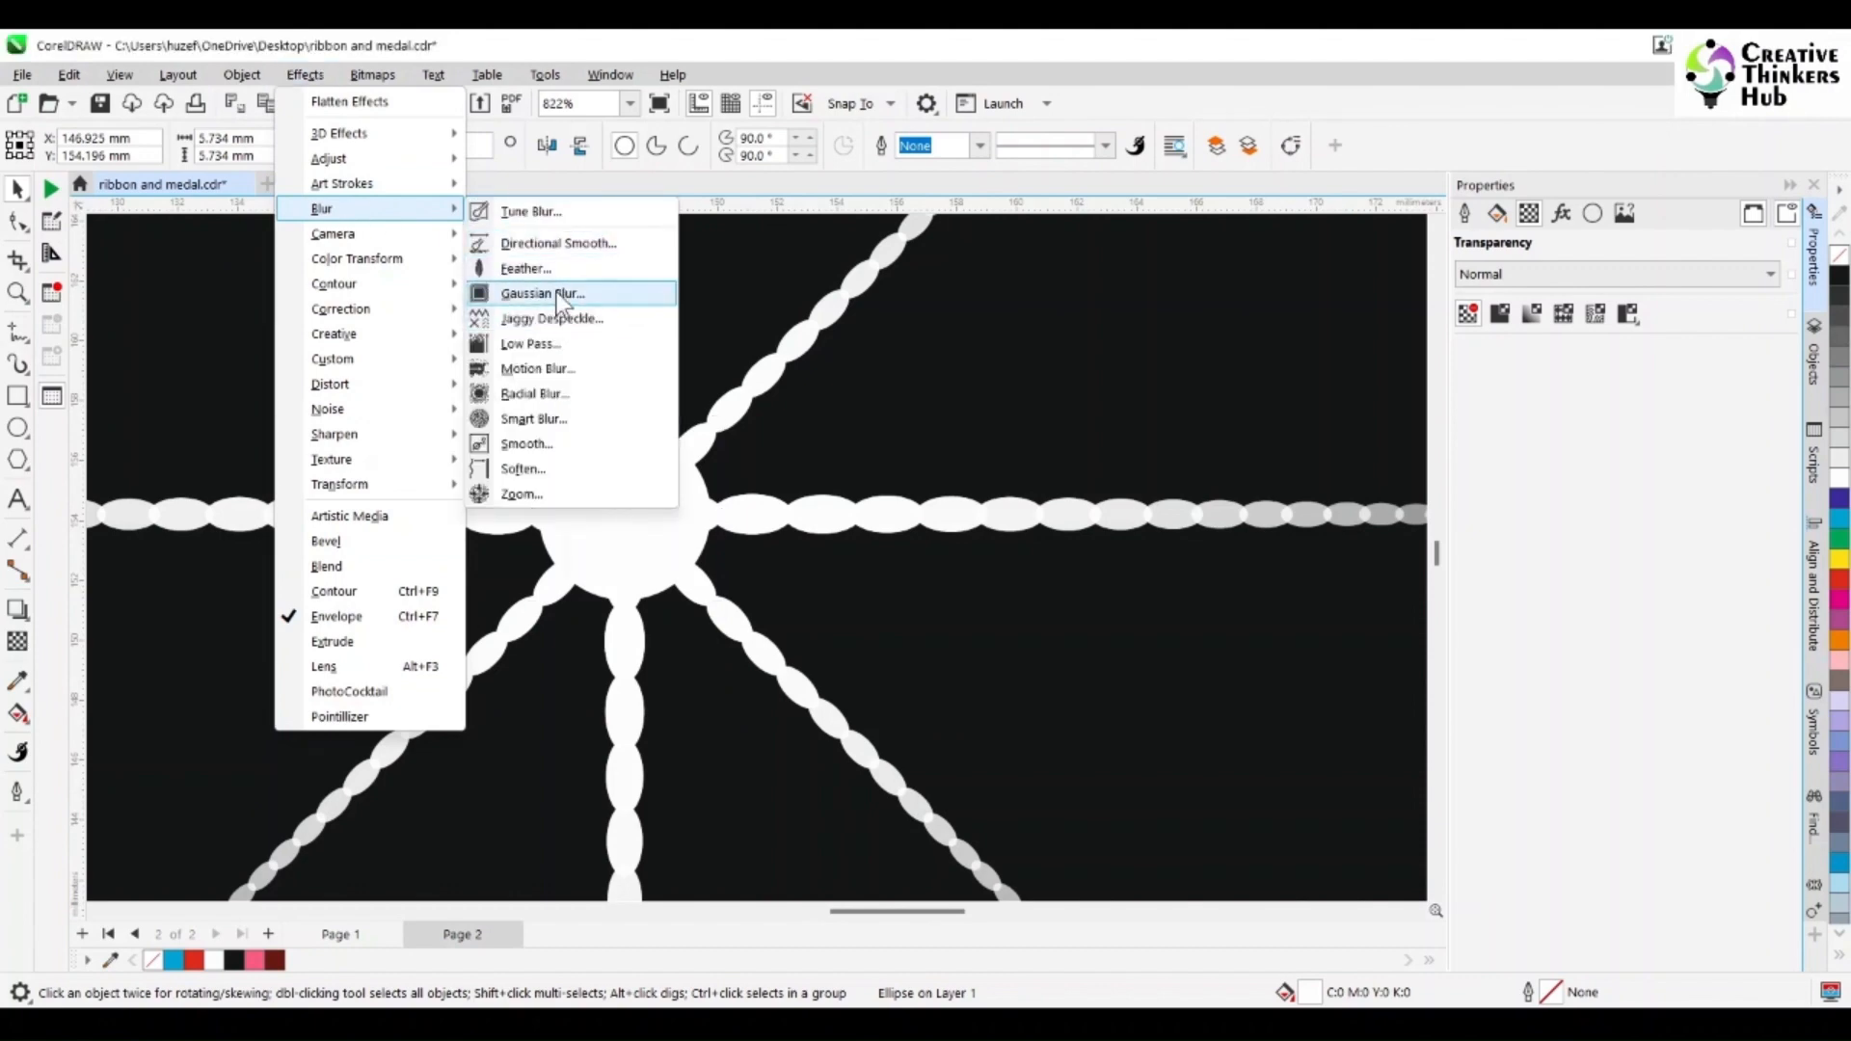
pyautogui.click(557, 293)
pyautogui.moveTo(963, 449); pyautogui.dragTo(1224, 399)
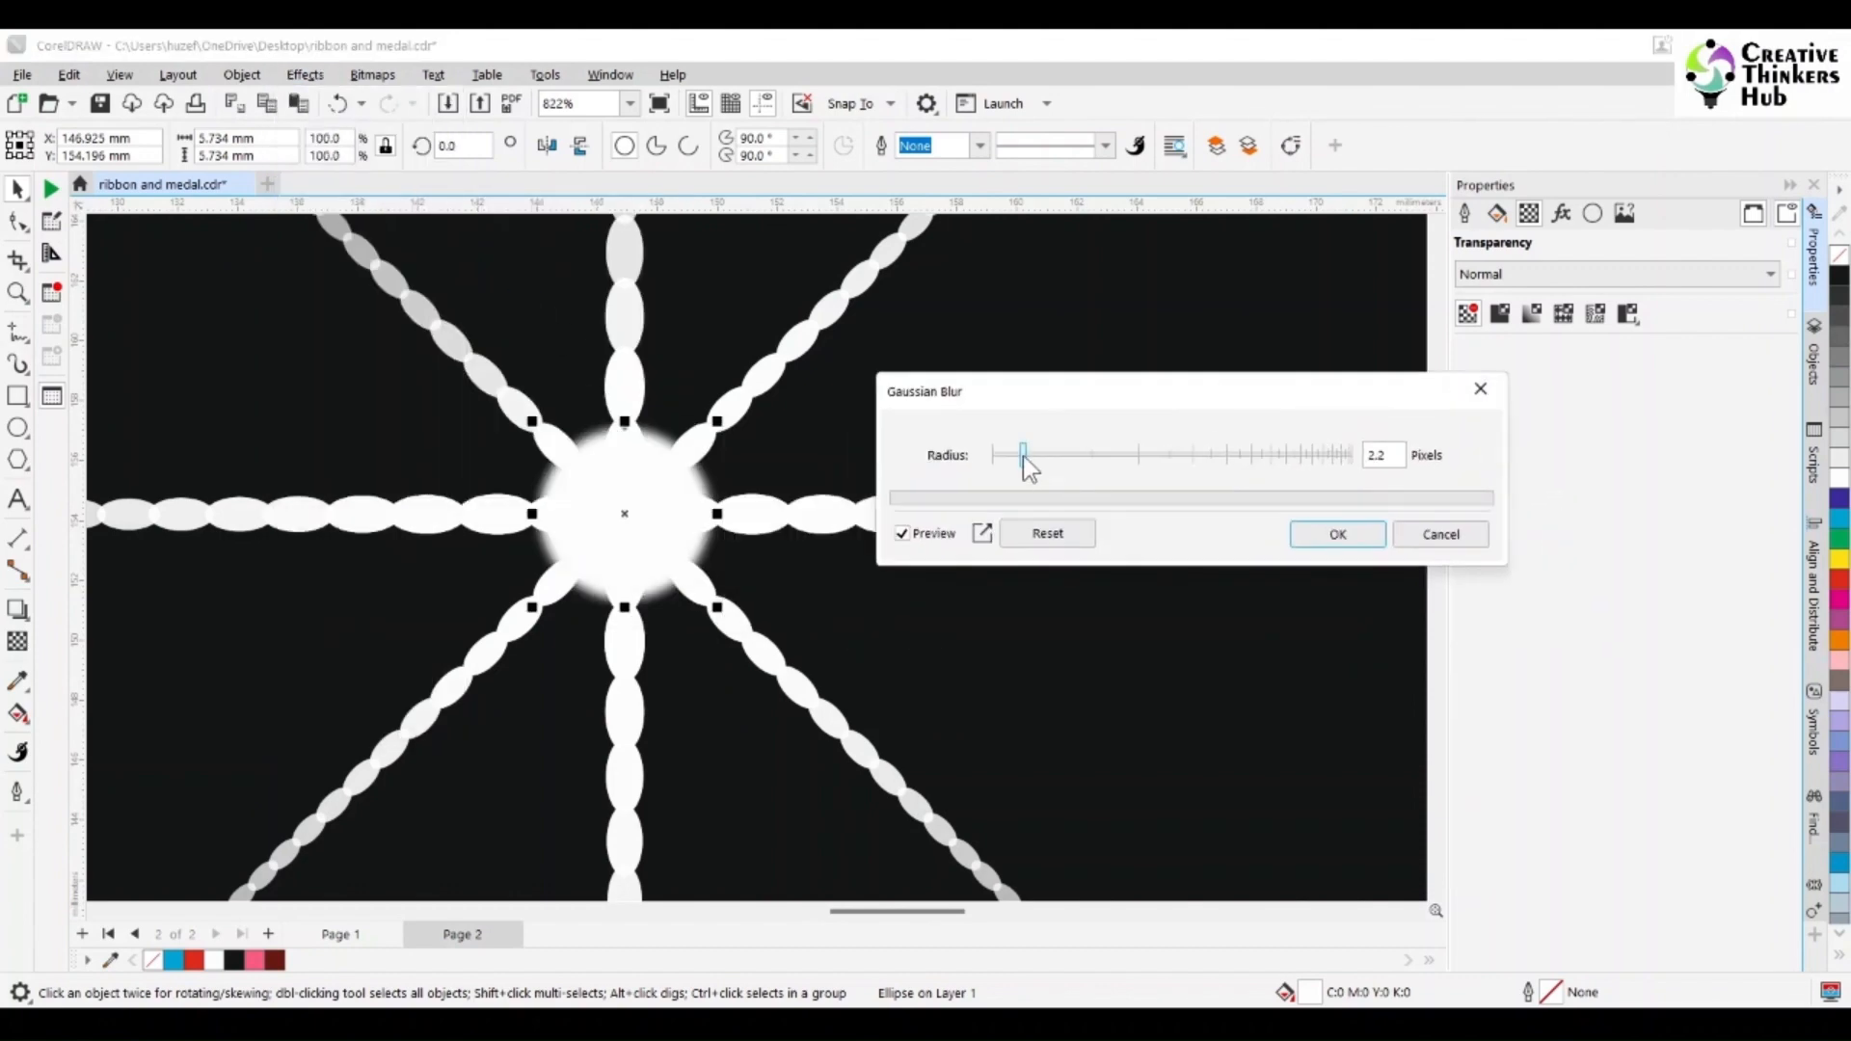
pyautogui.moveTo(1023, 454); pyautogui.dragTo(1100, 454)
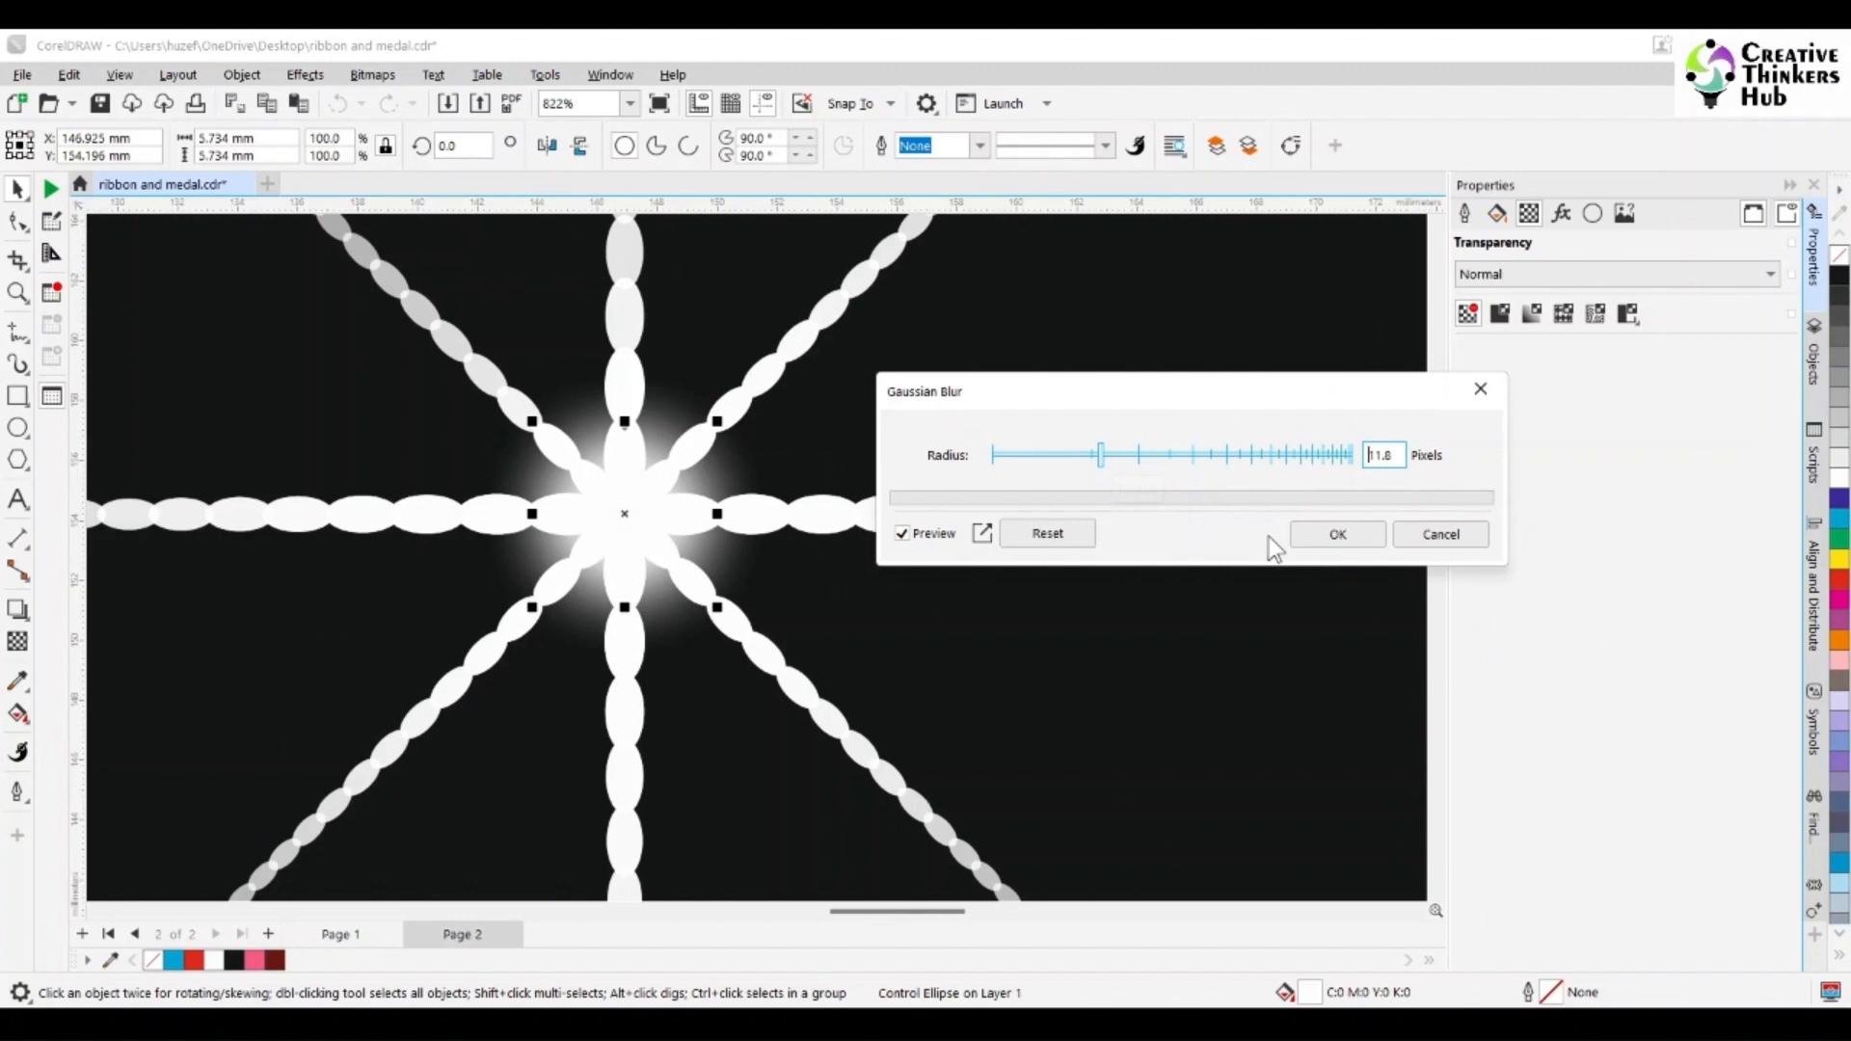
pyautogui.doubleClick(1384, 454)
pyautogui.write('12')
pyautogui.click(1340, 536)
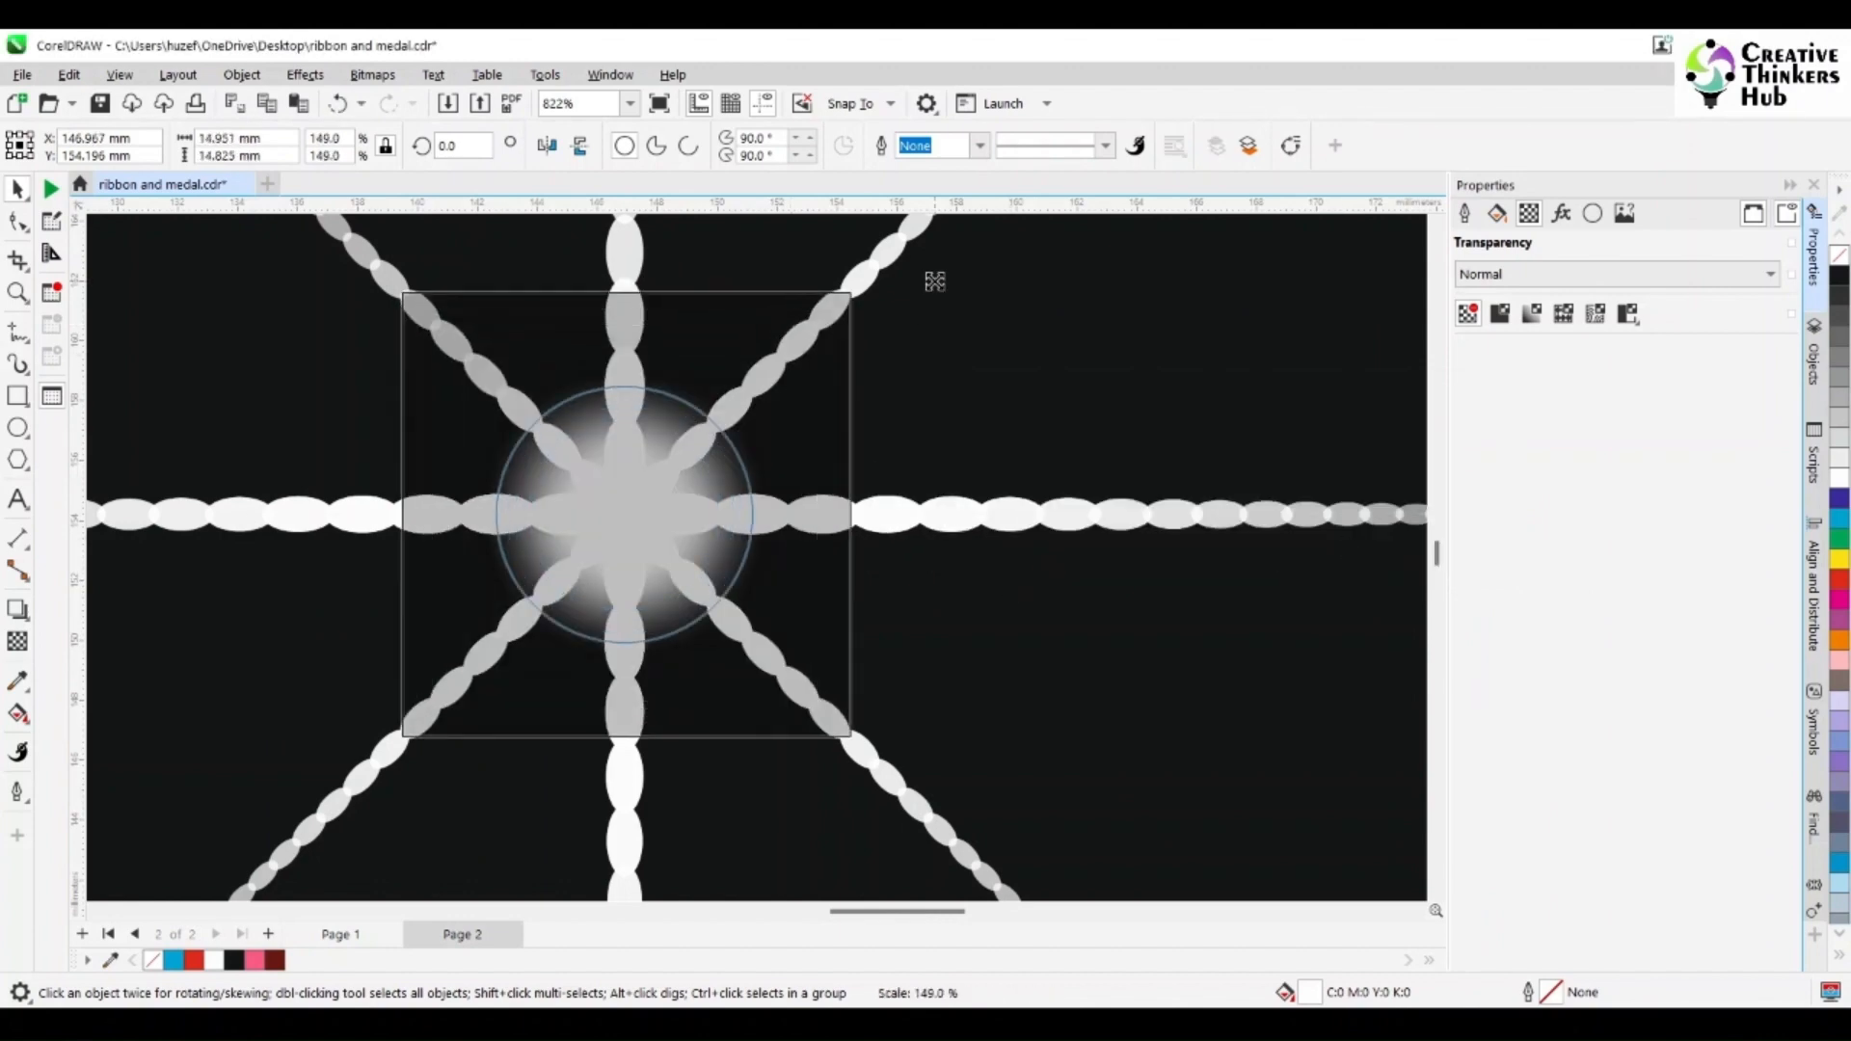
# - Enlarge the blurred glow at the star's centre to about 15 mm across
pyautogui.scroll(-3, 865, 617)
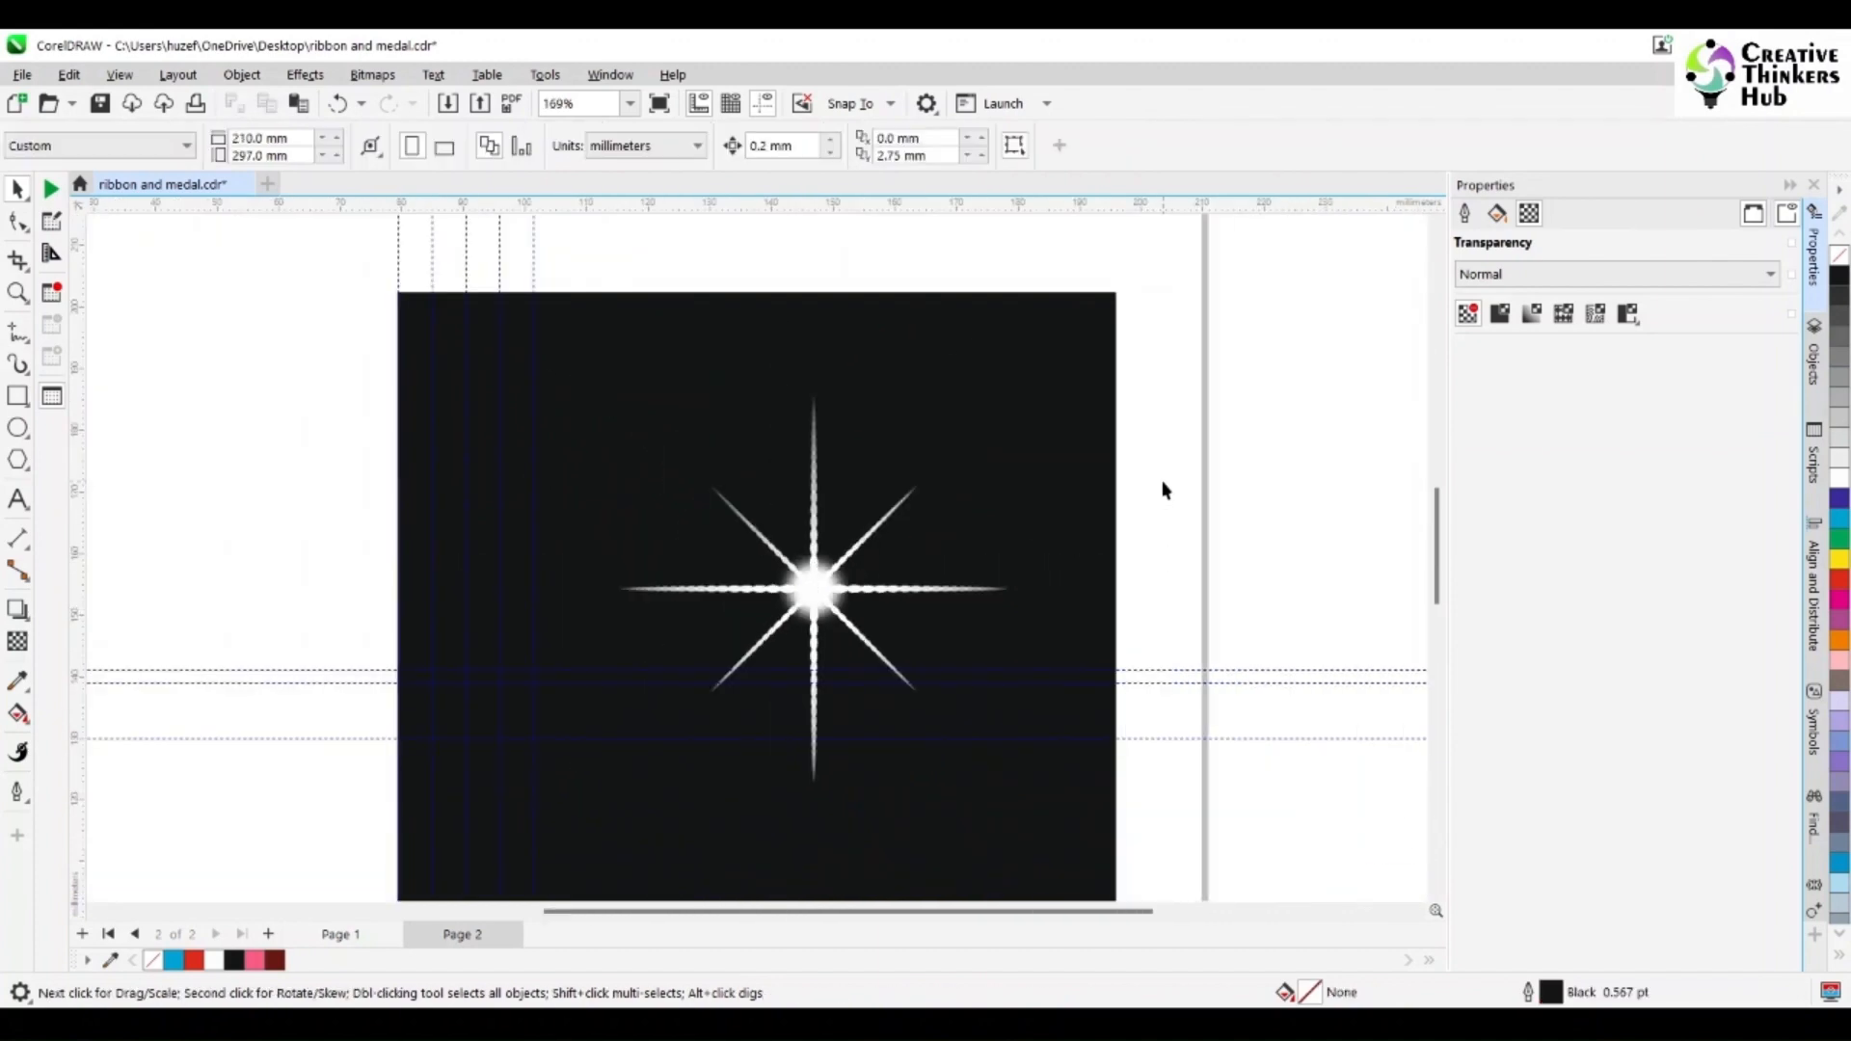
pyautogui.moveTo(1163, 484); pyautogui.dragTo(709, 666)
pyautogui.moveTo(861, 542); pyautogui.dragTo(887, 516)
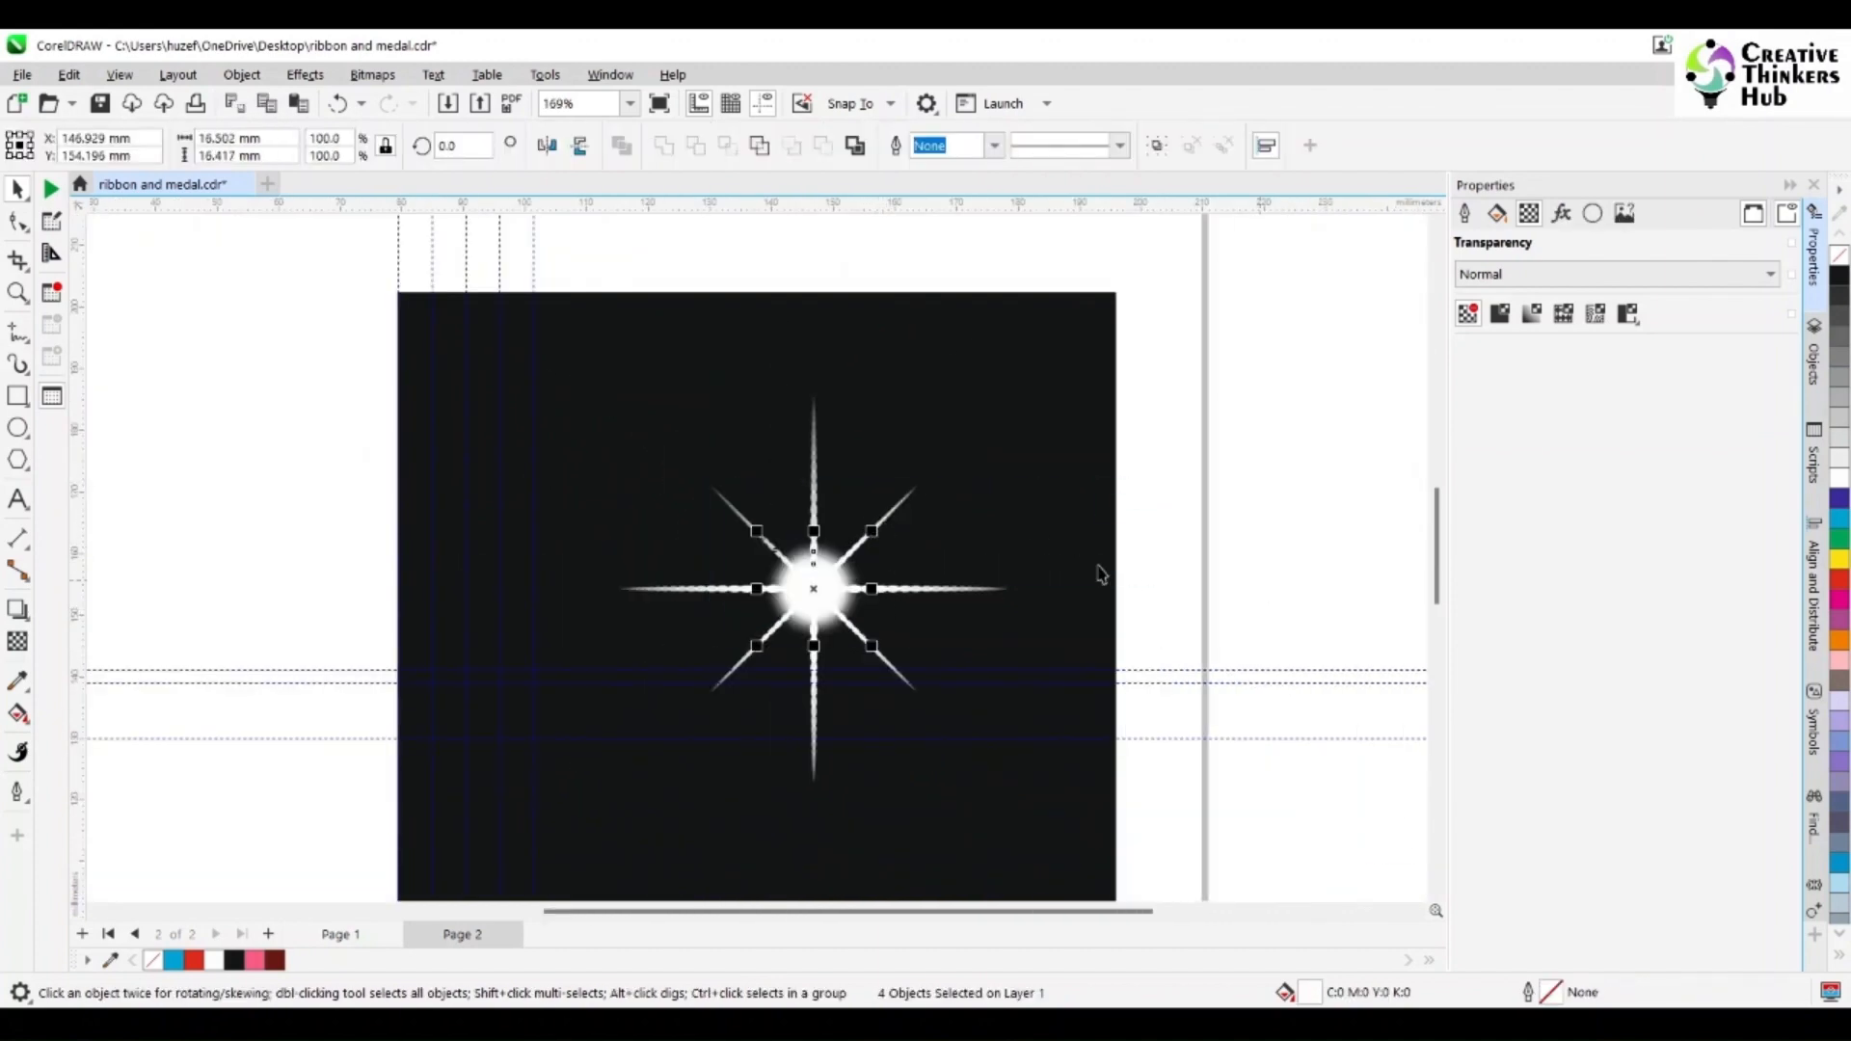
pyautogui.scroll(3, 1149, 581)
pyautogui.scroll(-1, 1149, 582)
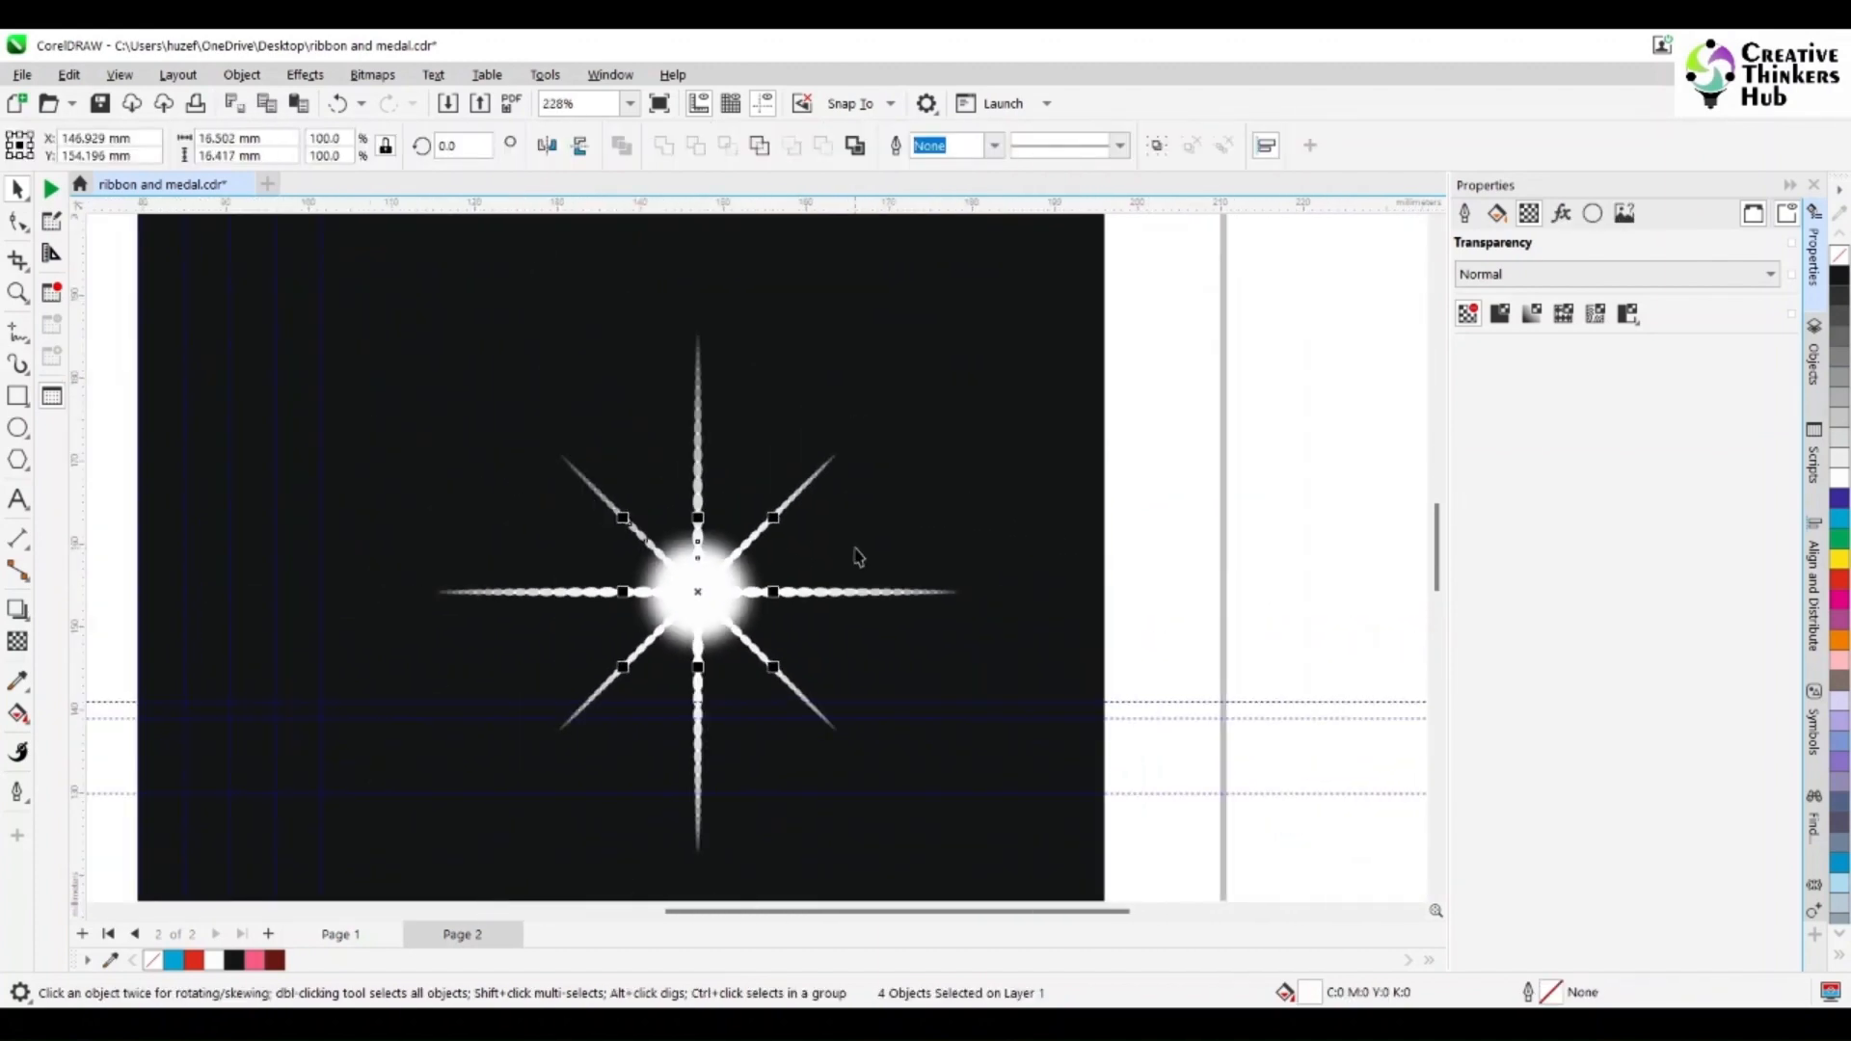
pyautogui.moveTo(771, 518); pyautogui.dragTo(767, 524)
# - Select both ray groups and scale them down about their centre to about 33.5 mm across
pyautogui.click(827, 605)
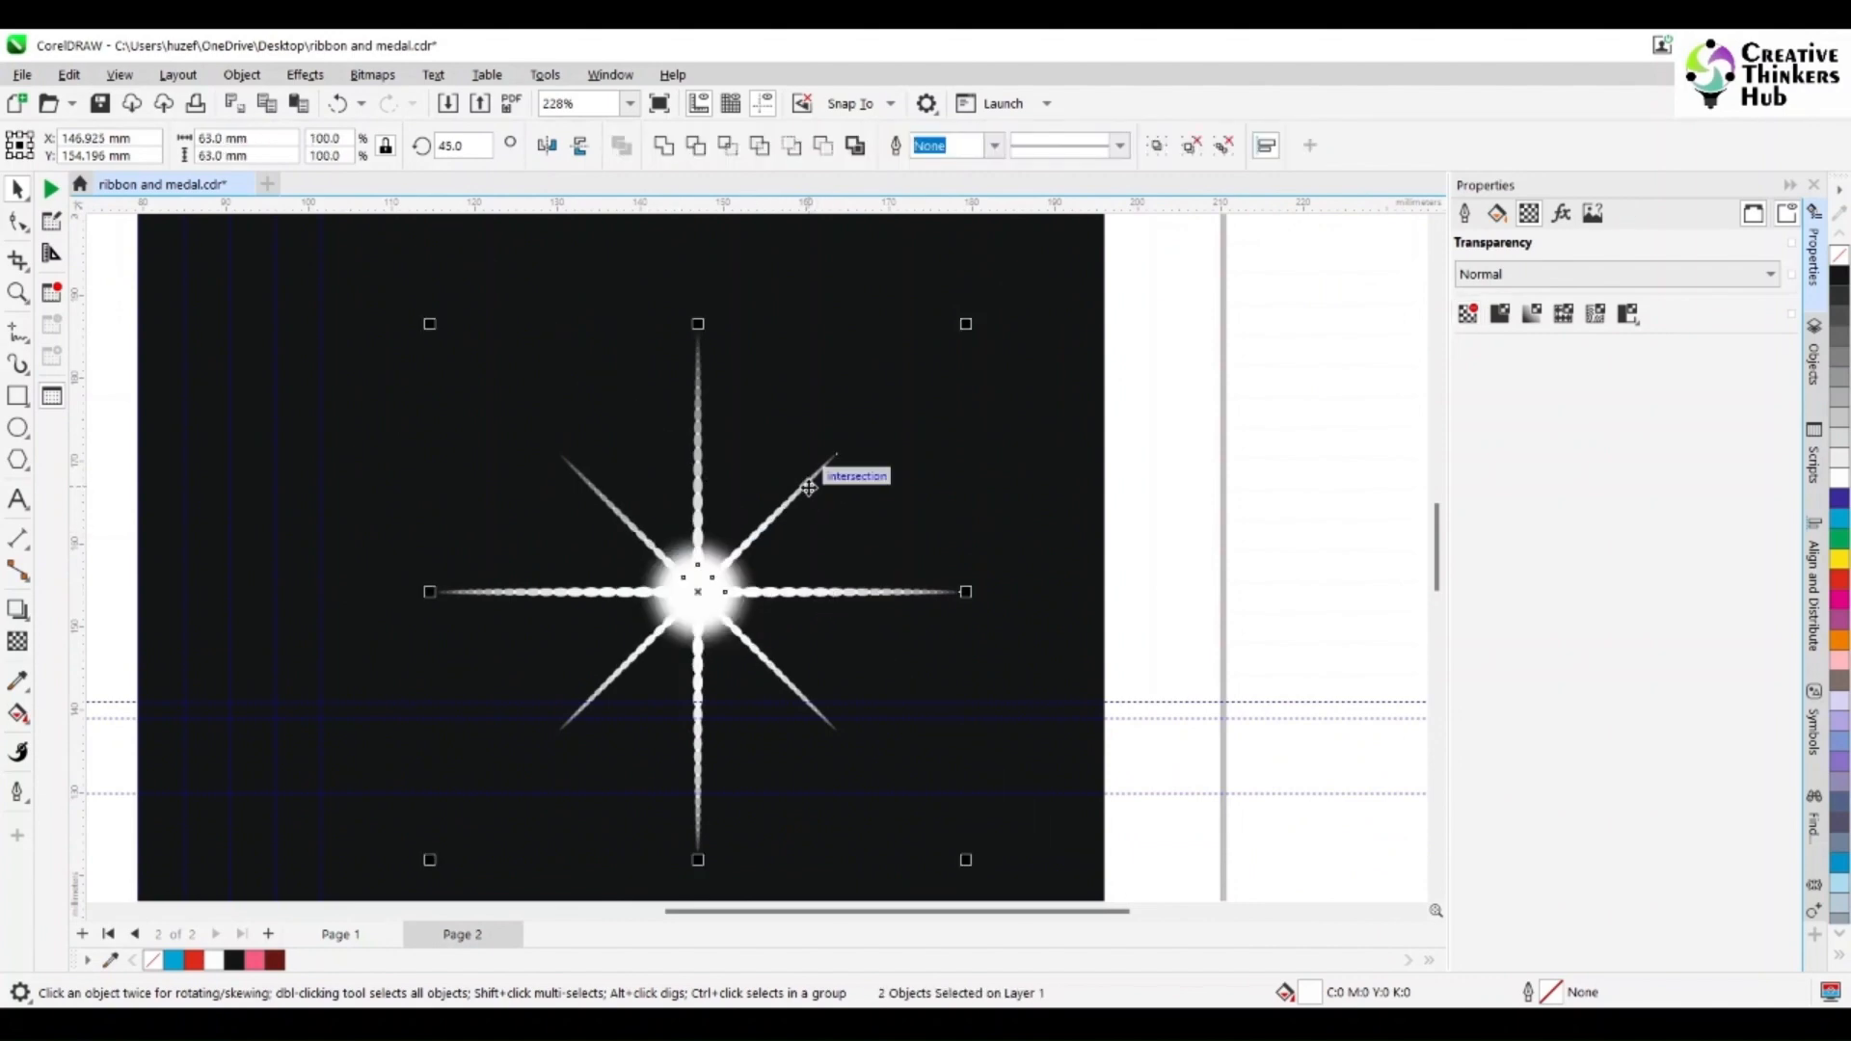
pyautogui.moveTo(963, 320); pyautogui.dragTo(883, 442)
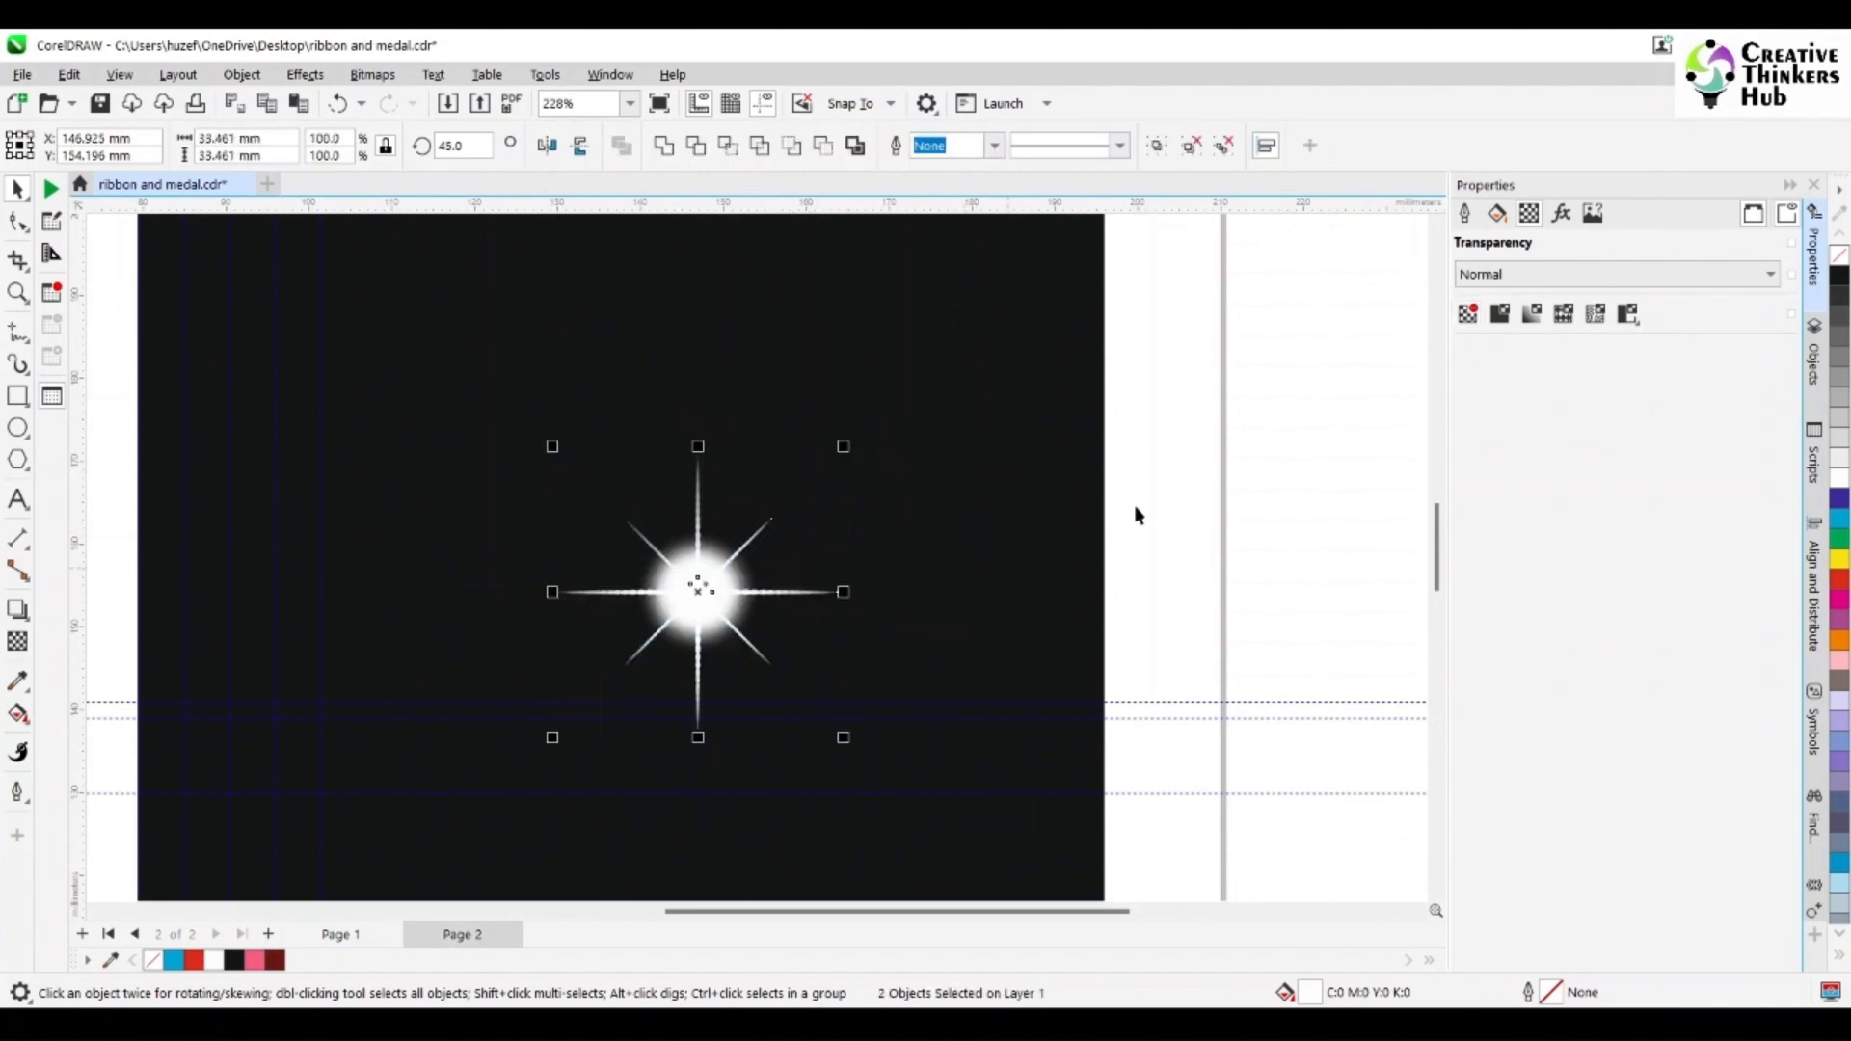
# - Select the blurred glow at the star's centre and shrink it to suit the shorter rays
pyautogui.moveTo(1155, 501); pyautogui.dragTo(627, 672)
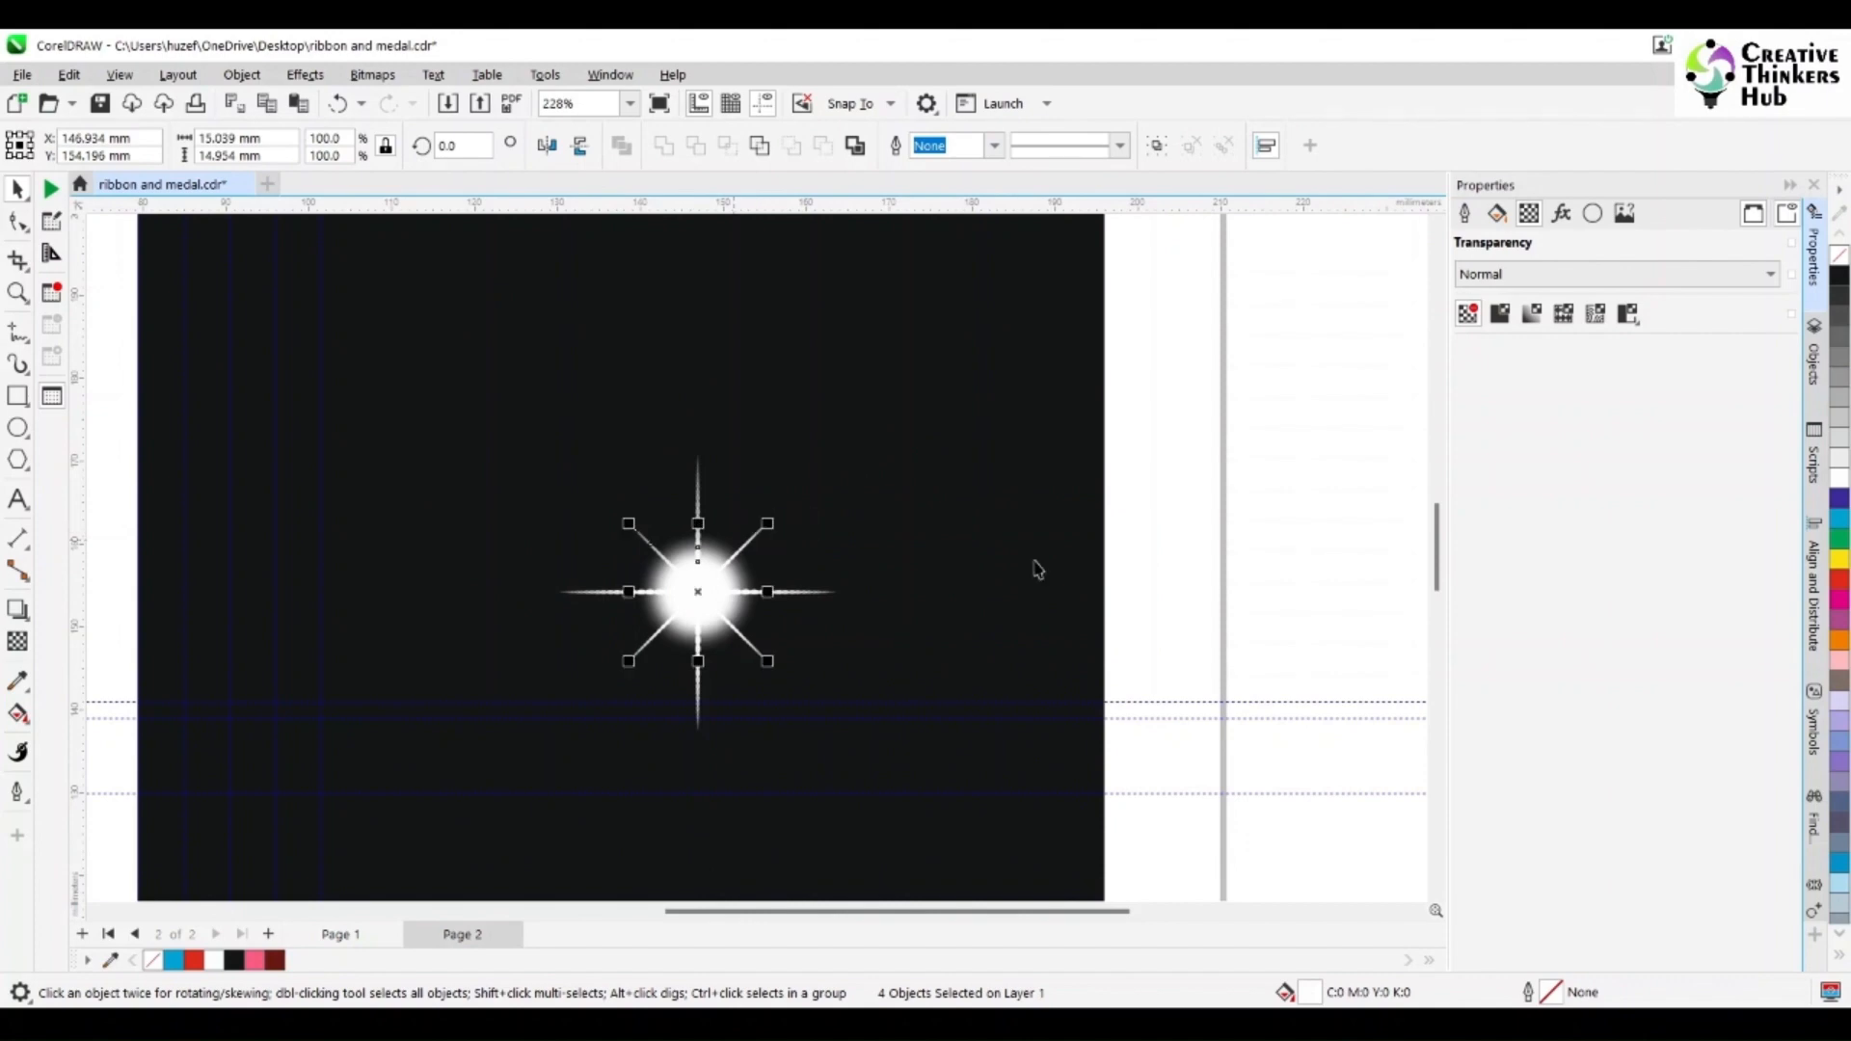
pyautogui.moveTo(1109, 526); pyautogui.dragTo(625, 672)
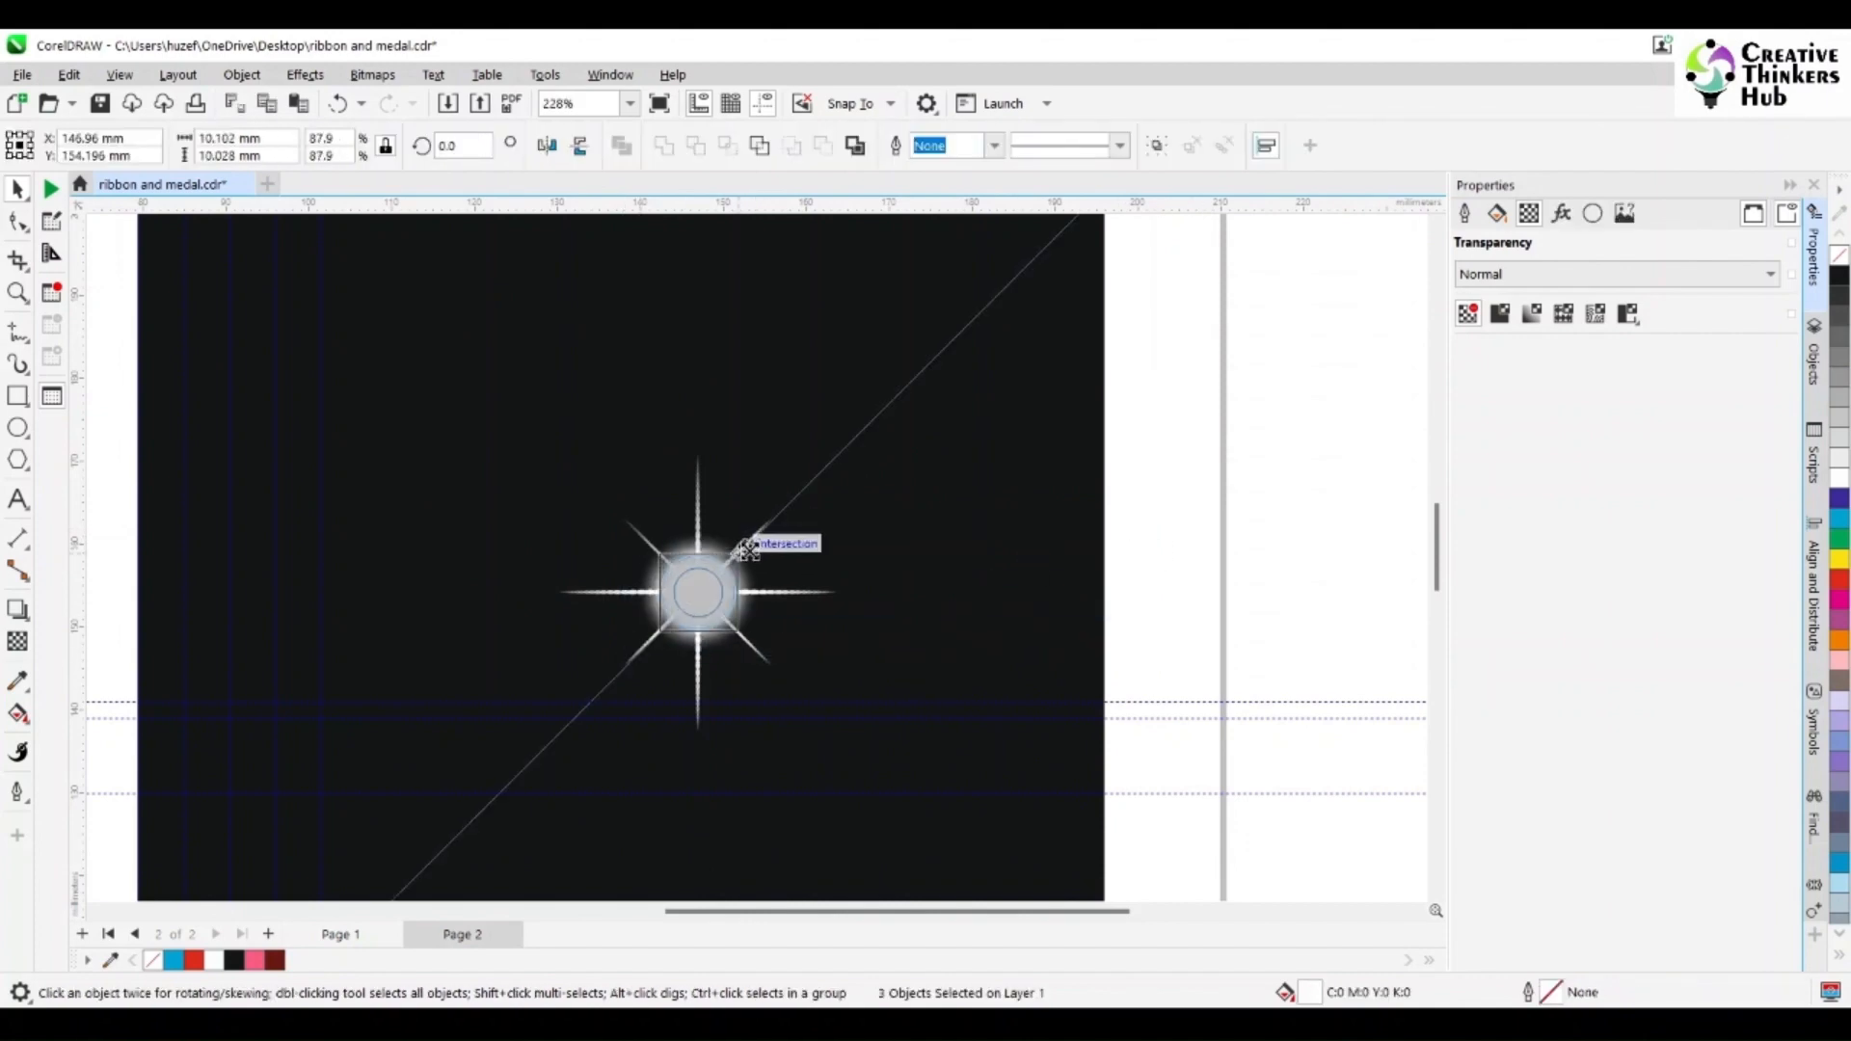
pyautogui.moveTo(749, 550); pyautogui.dragTo(744, 558)
pyautogui.press('Escape')
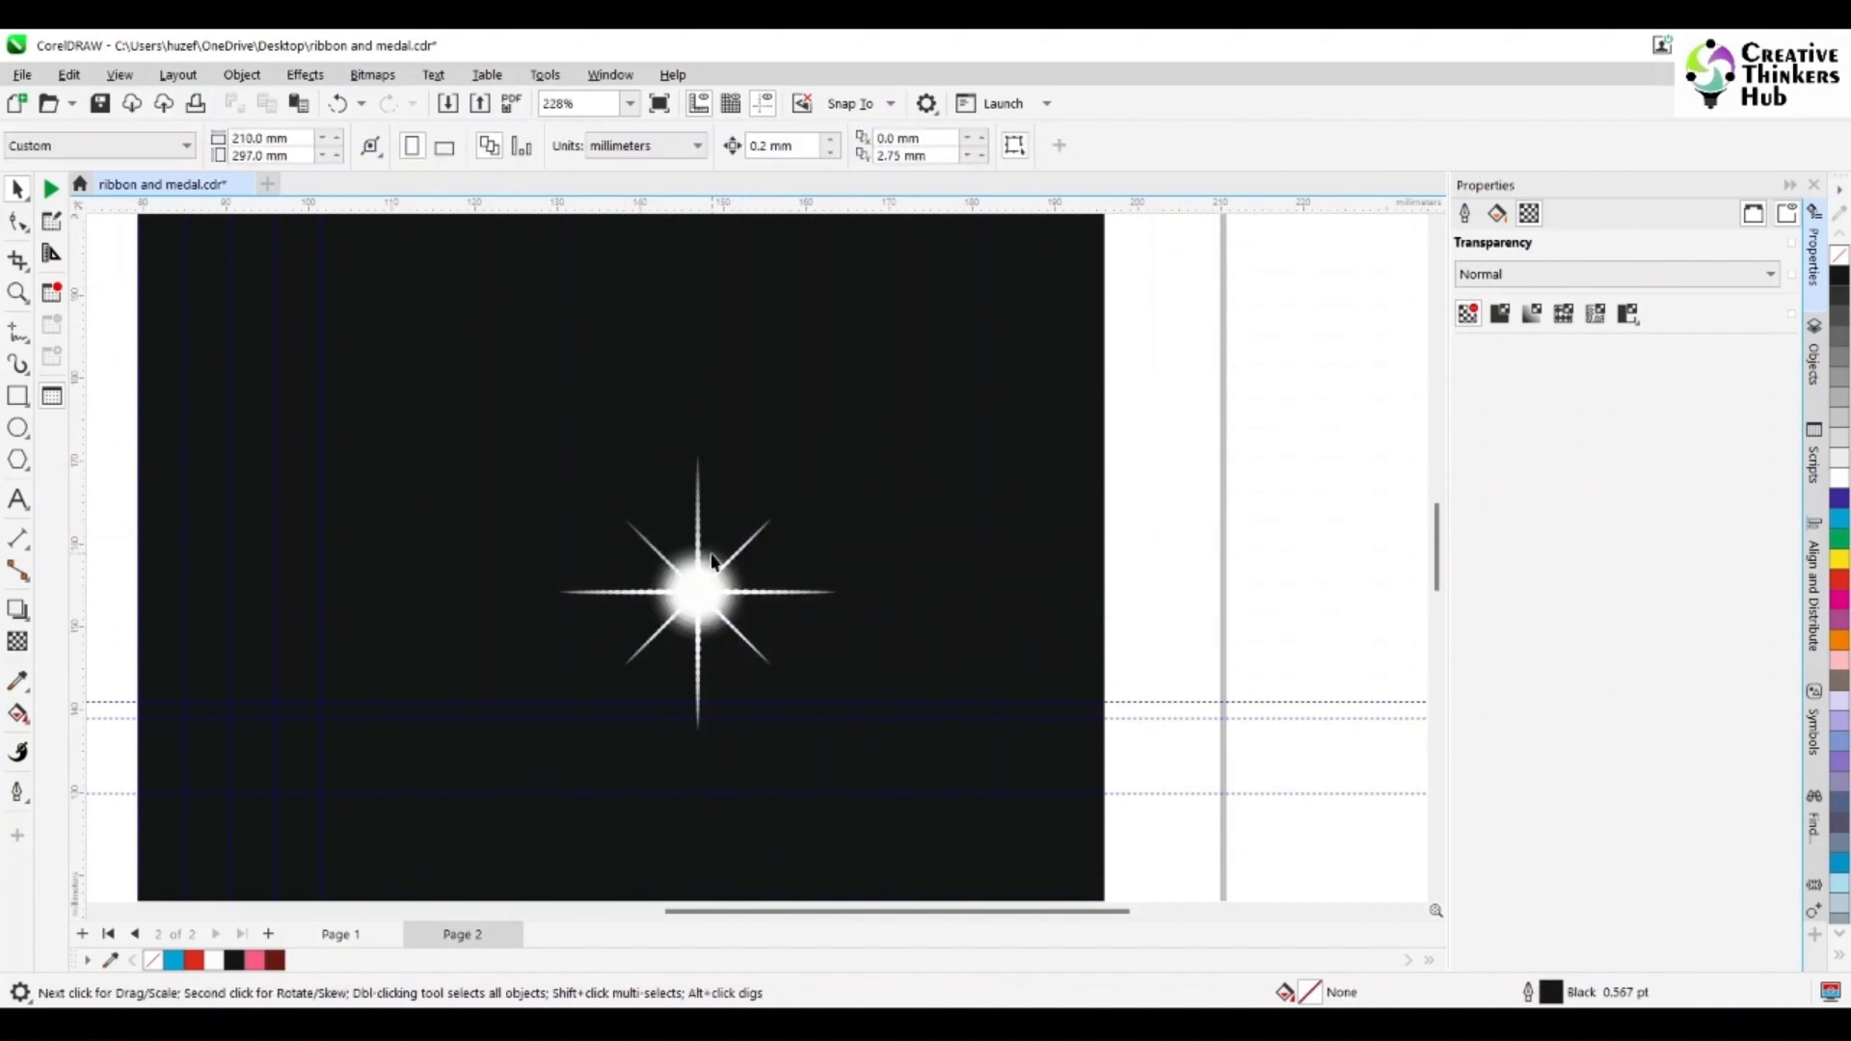
# - Raise the Gaussian Blur radius of the glow at the star's centre to about 48 pixels
pyautogui.click(715, 567)
pyautogui.click(721, 562)
pyautogui.scroll(2, 737, 554)
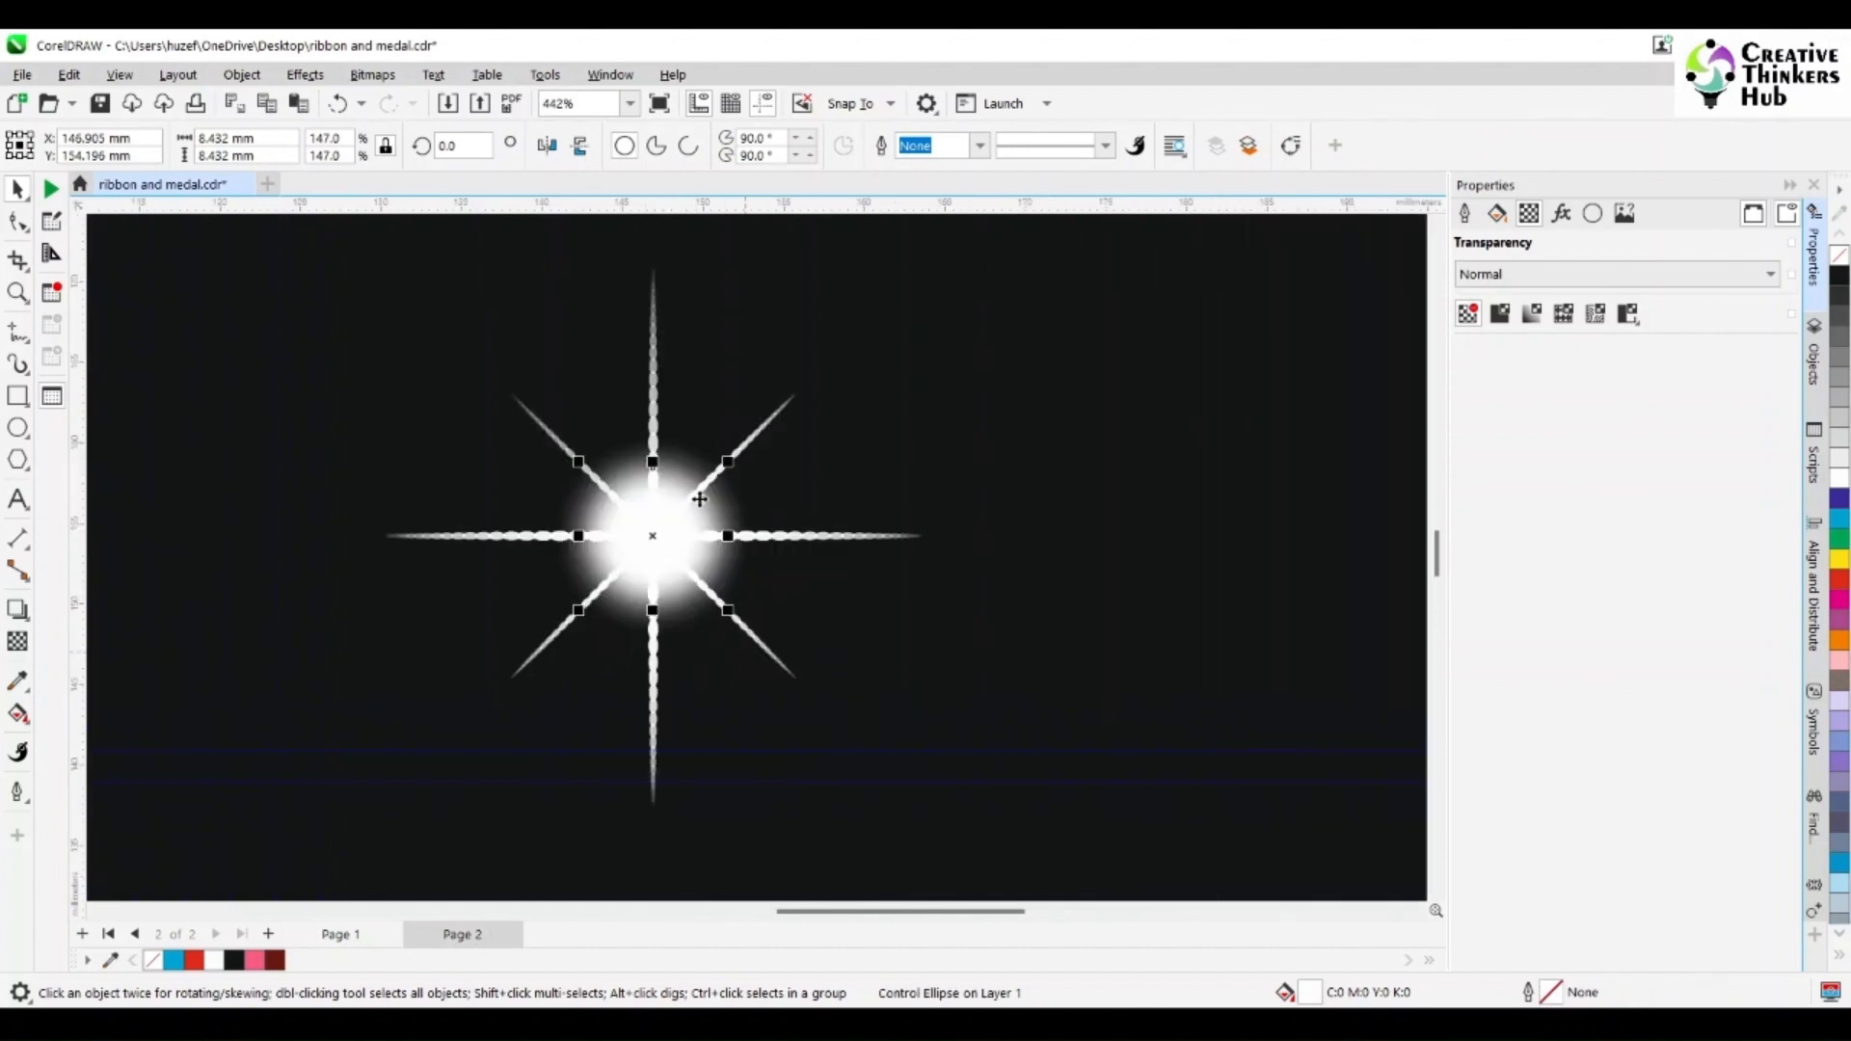
pyautogui.click(762, 410)
pyautogui.moveTo(304, 74)
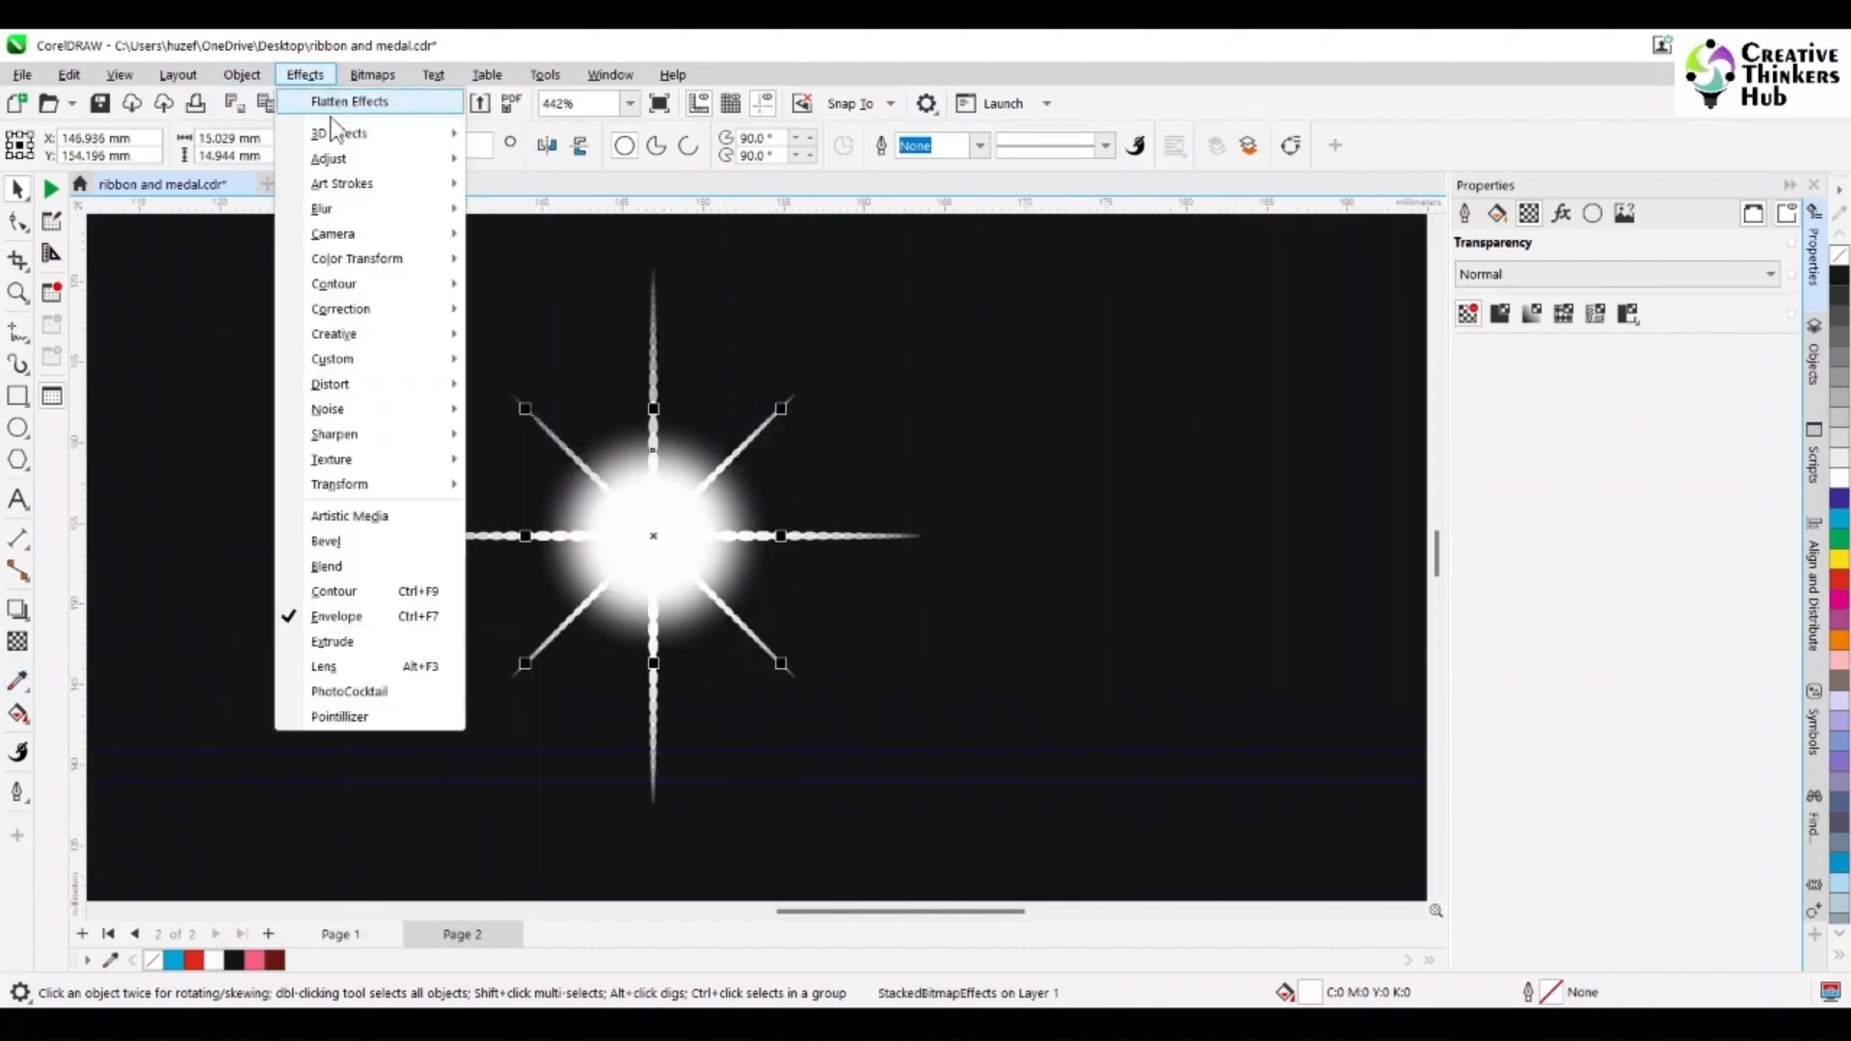
pyautogui.moveTo(366, 208)
pyautogui.click(528, 297)
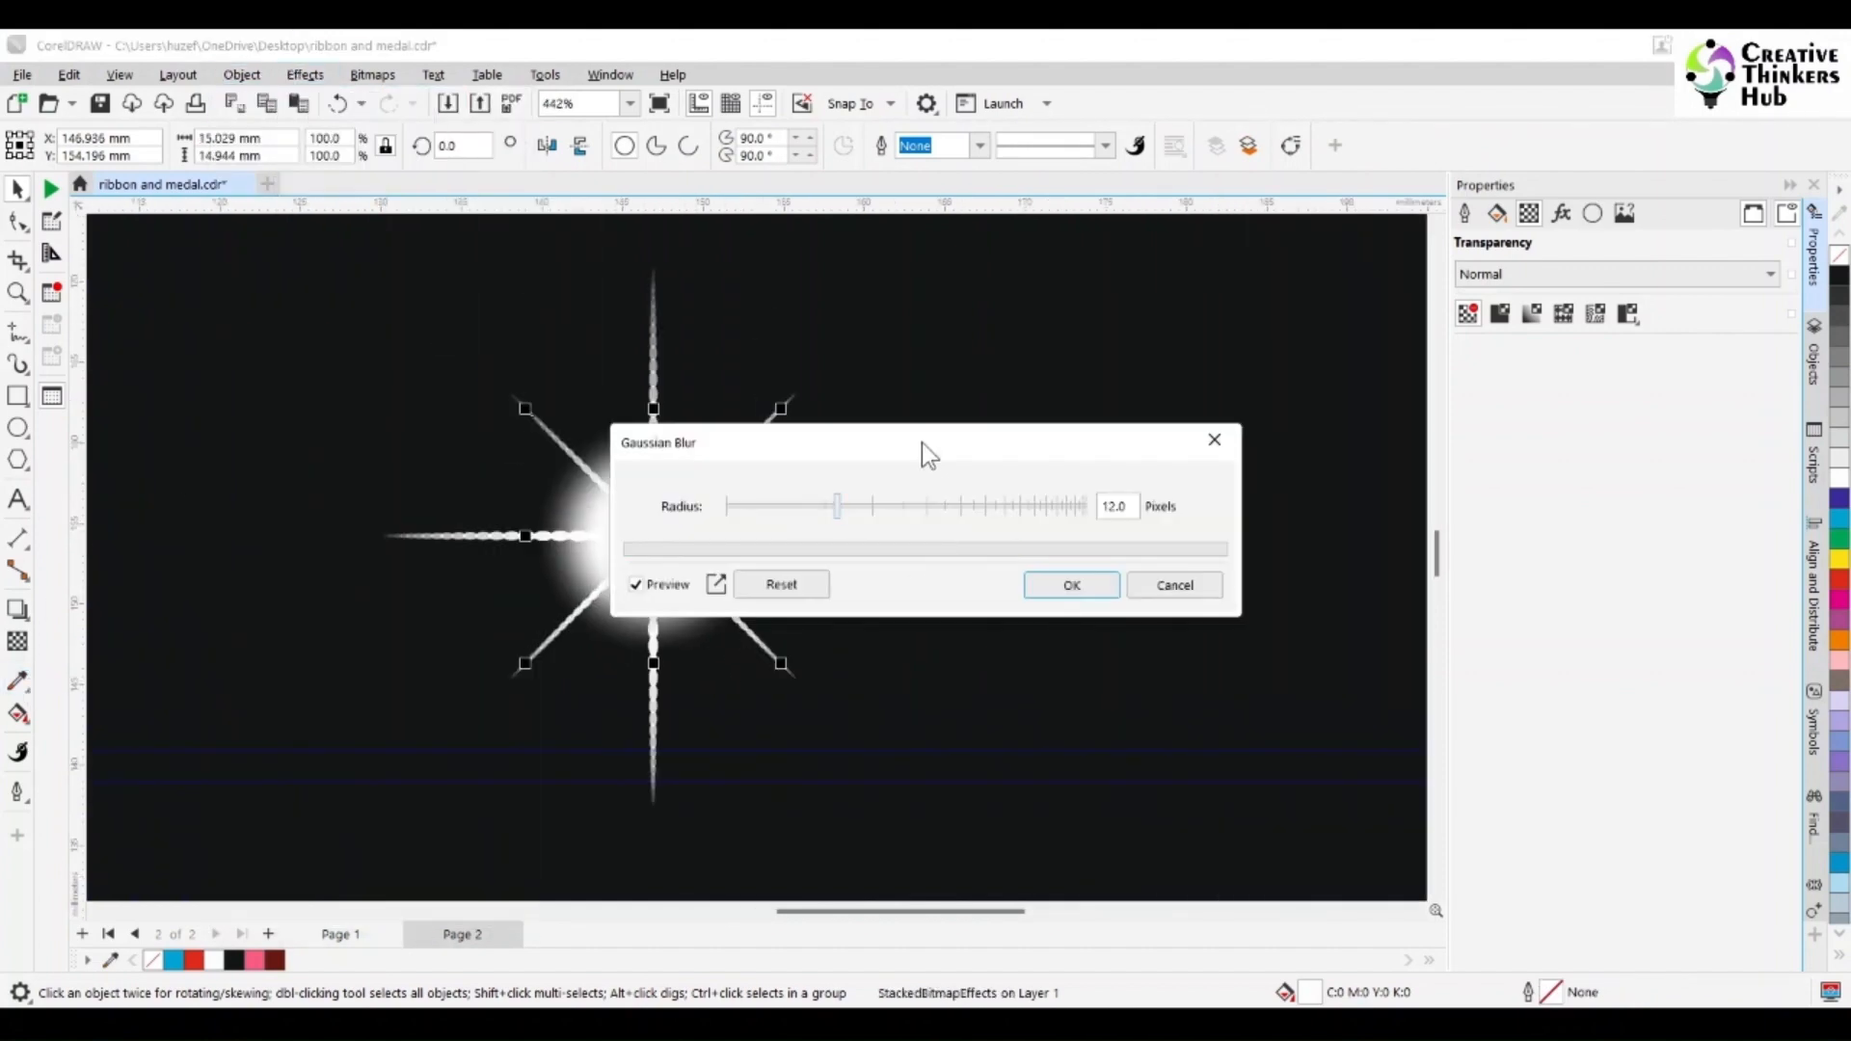
pyautogui.moveTo(916, 441); pyautogui.dragTo(1417, 491)
pyautogui.click(1343, 561)
pyautogui.moveTo(1340, 556); pyautogui.dragTo(1454, 552)
pyautogui.click(1583, 633)
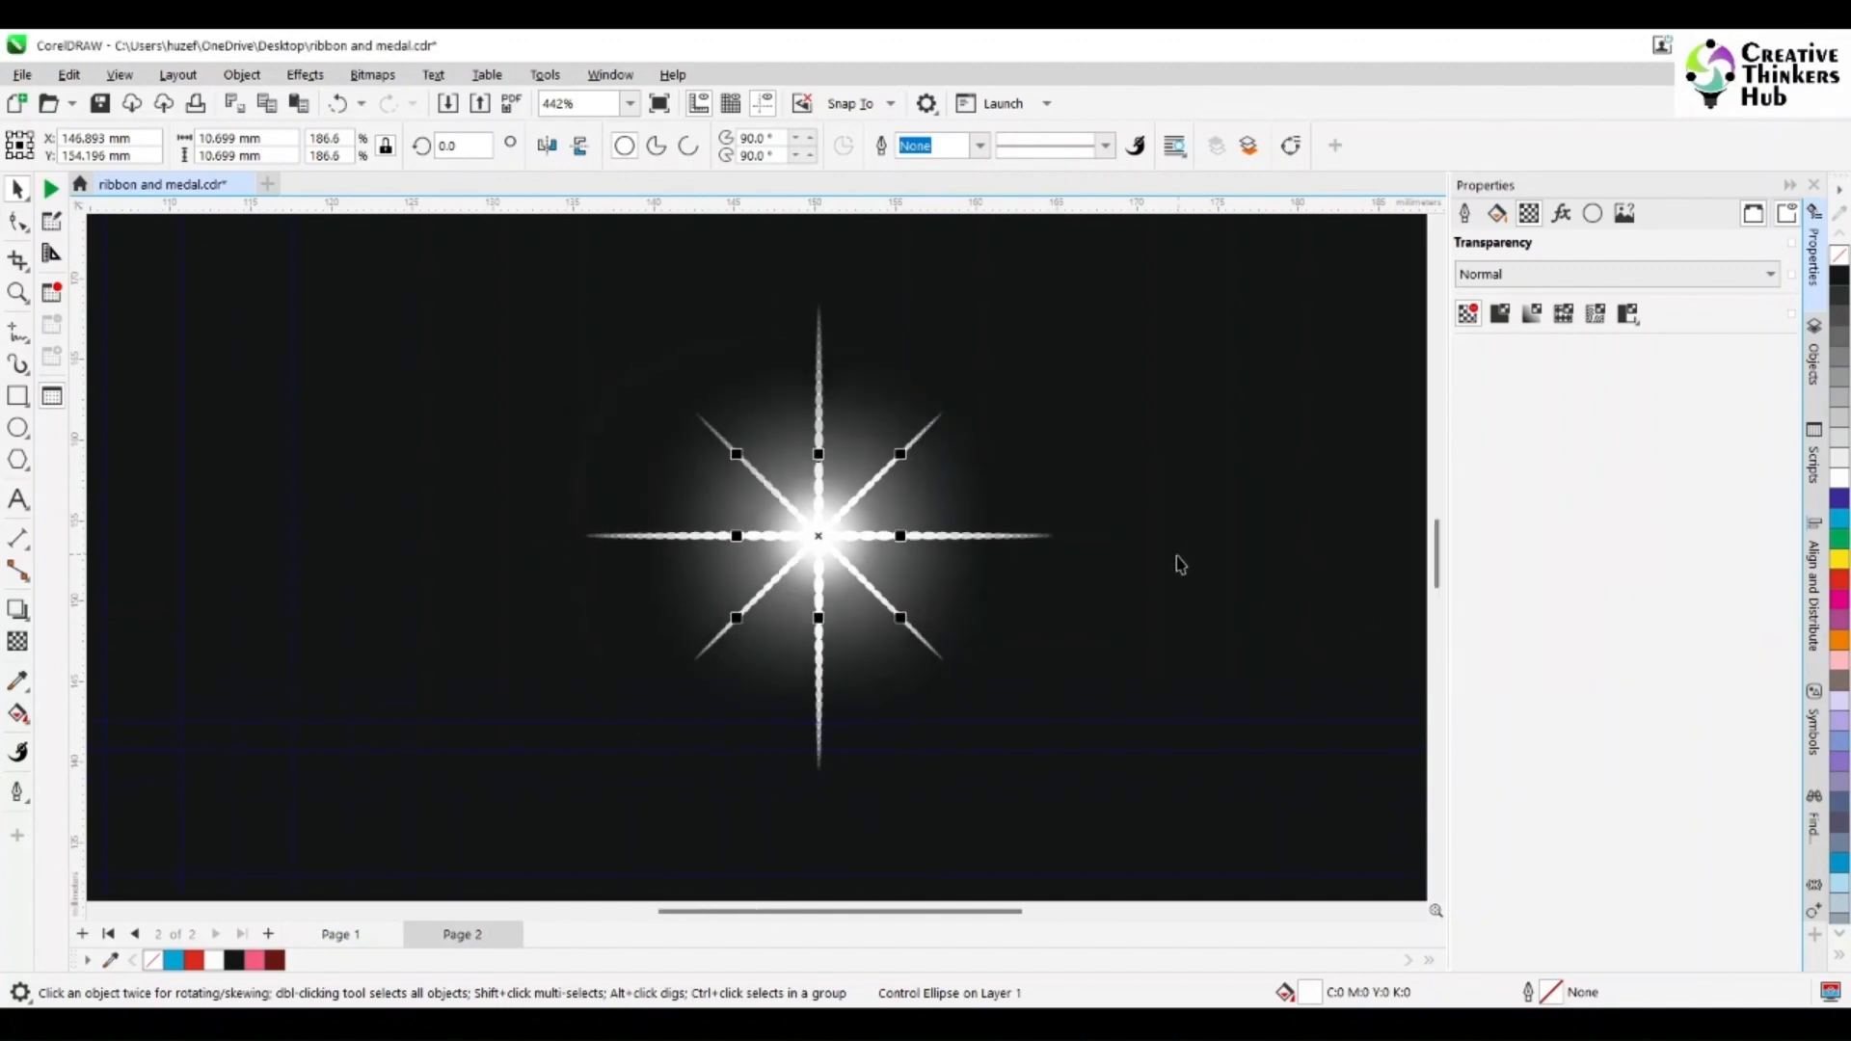
# - Select the whole star and move it from the black square onto the right part of the second red ribbon
pyautogui.scroll(-6, 1177, 562)
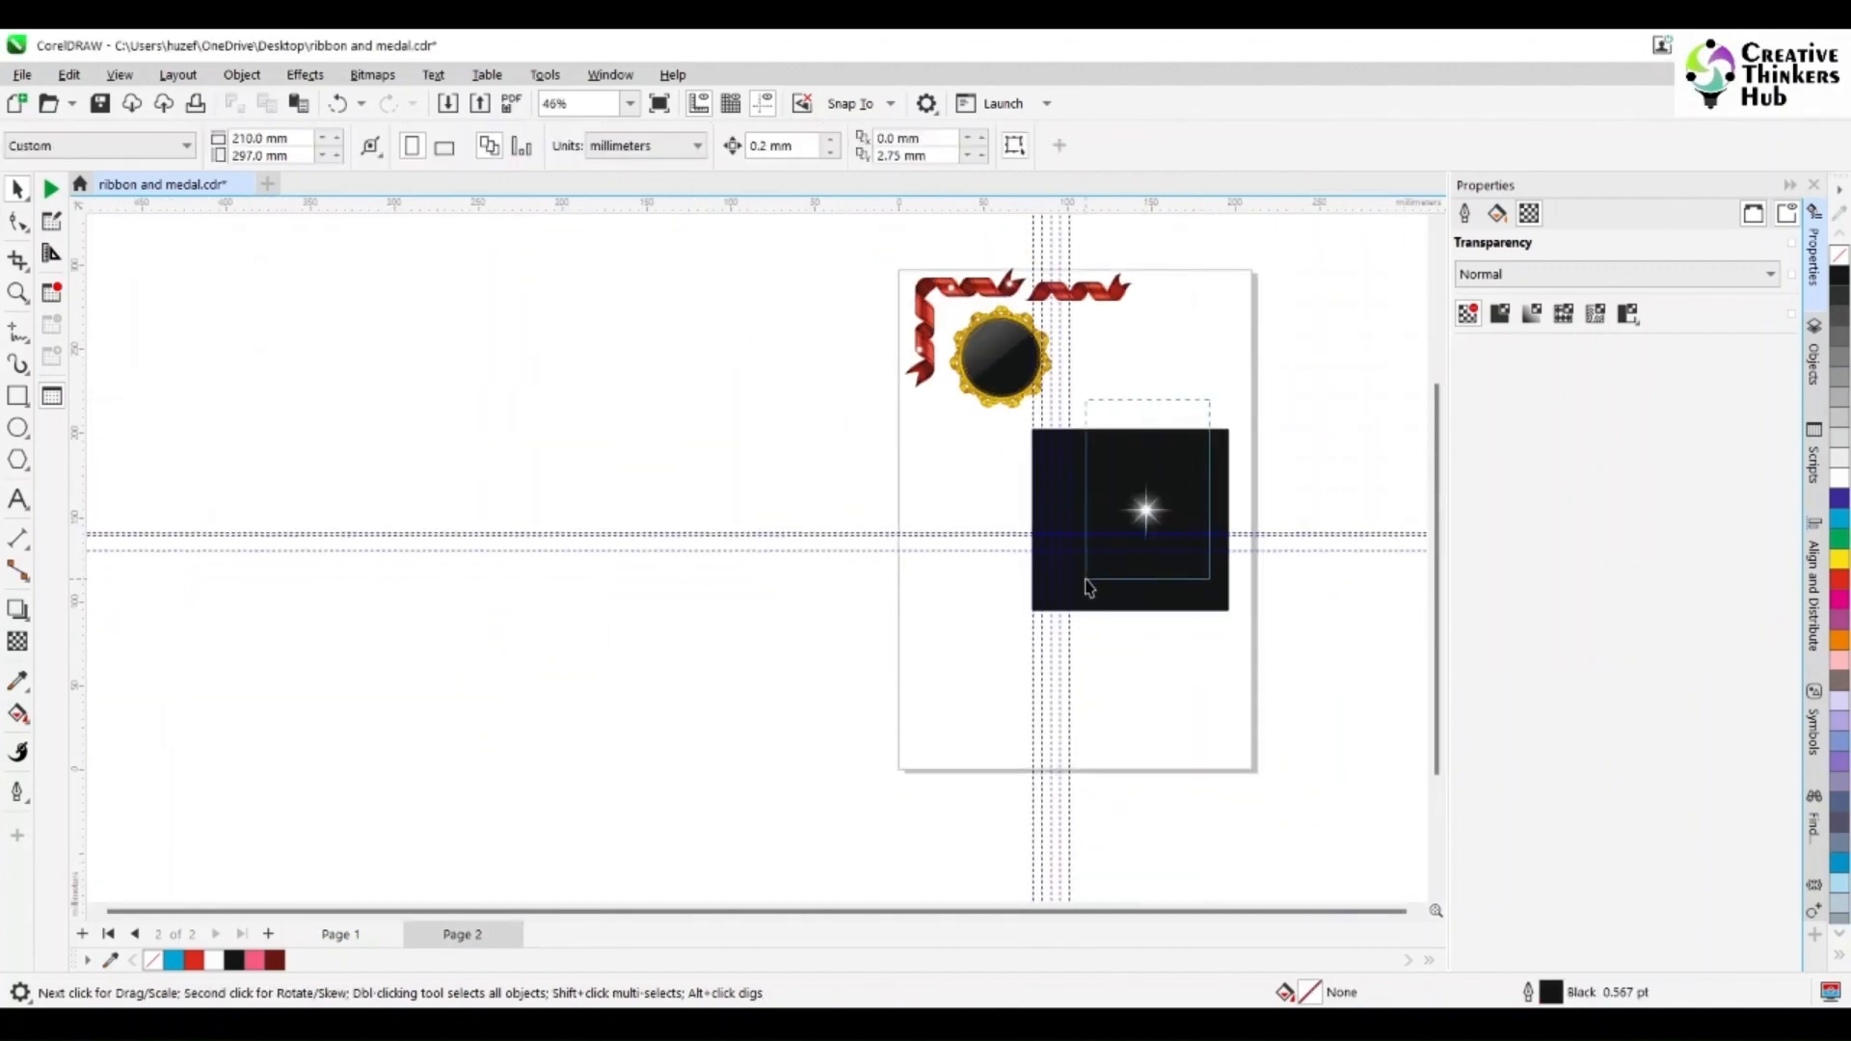
pyautogui.click(1145, 510)
pyautogui.moveTo(1146, 511); pyautogui.dragTo(1099, 282)
pyautogui.click(17, 293)
pyautogui.scroll(5, 1100, 324)
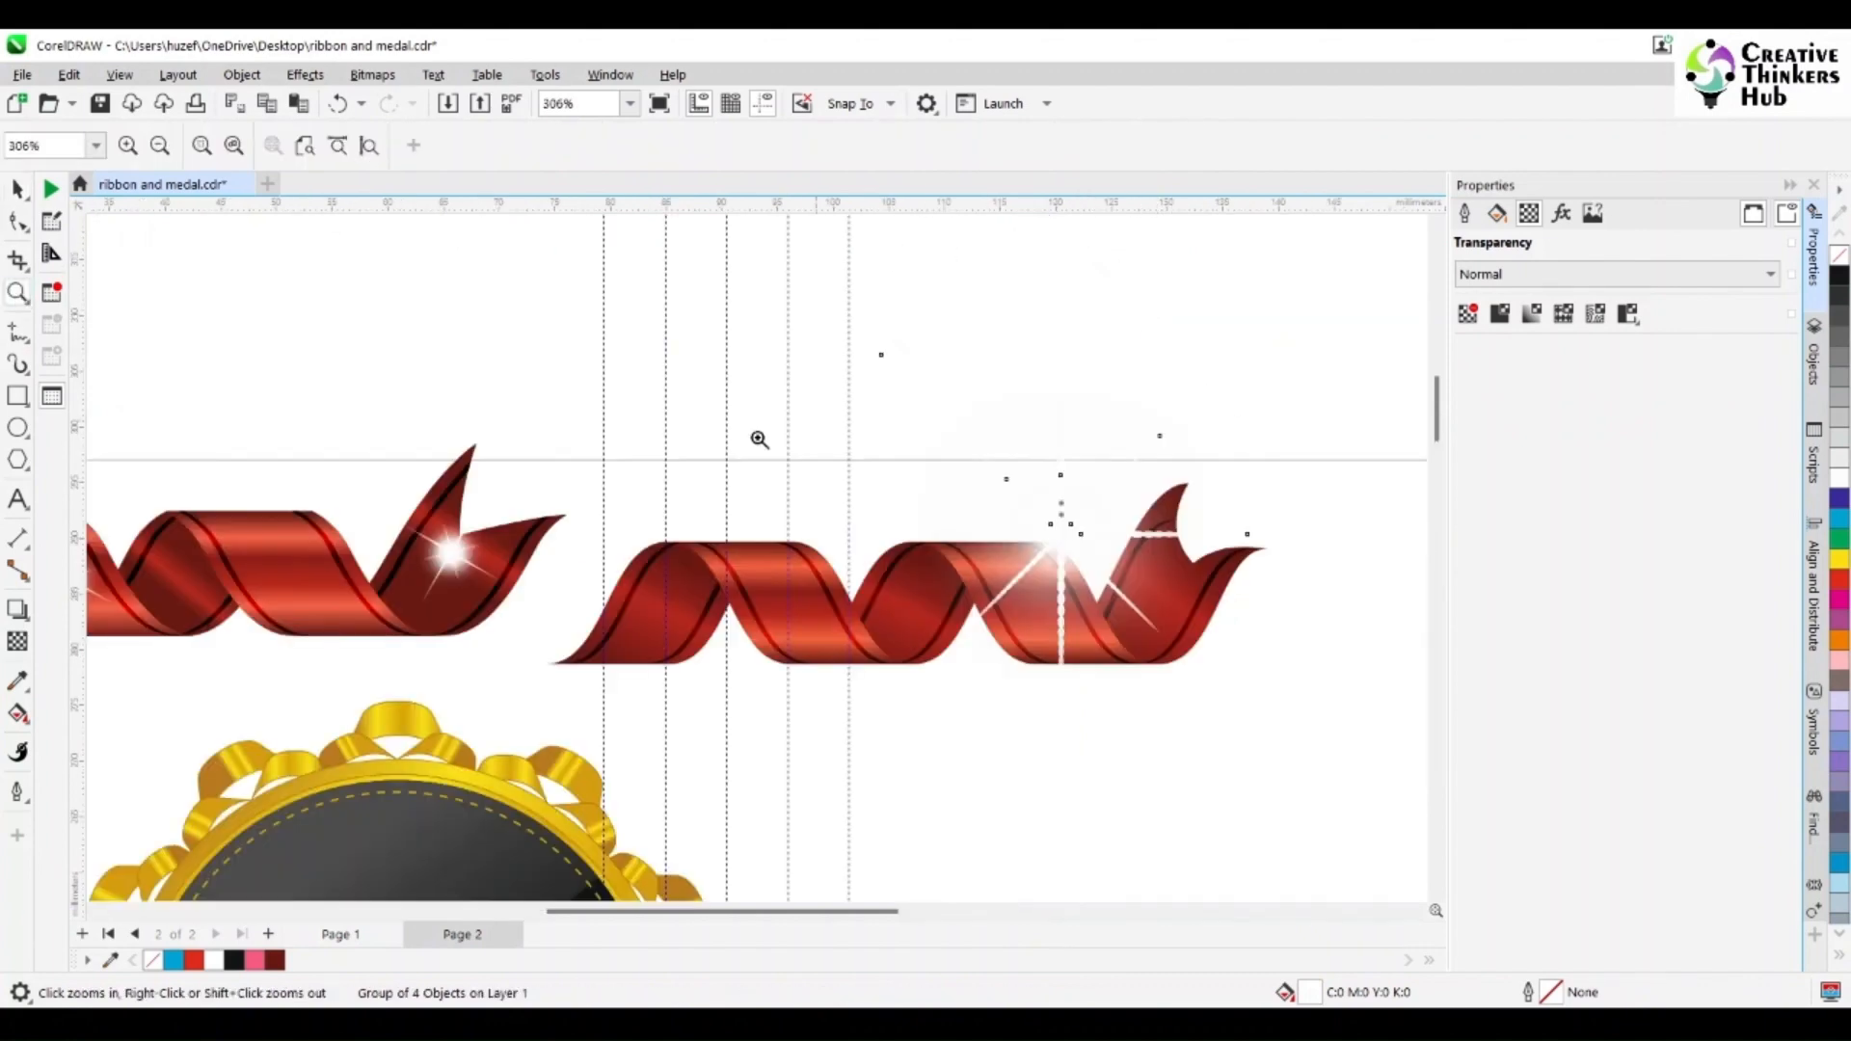
# - Scale the star down and position it over the upper edge of the ribbon's fold beside the white gap
pyautogui.click(18, 190)
pyautogui.moveTo(1240, 359); pyautogui.dragTo(1192, 460)
pyautogui.moveTo(1053, 530); pyautogui.dragTo(1026, 571)
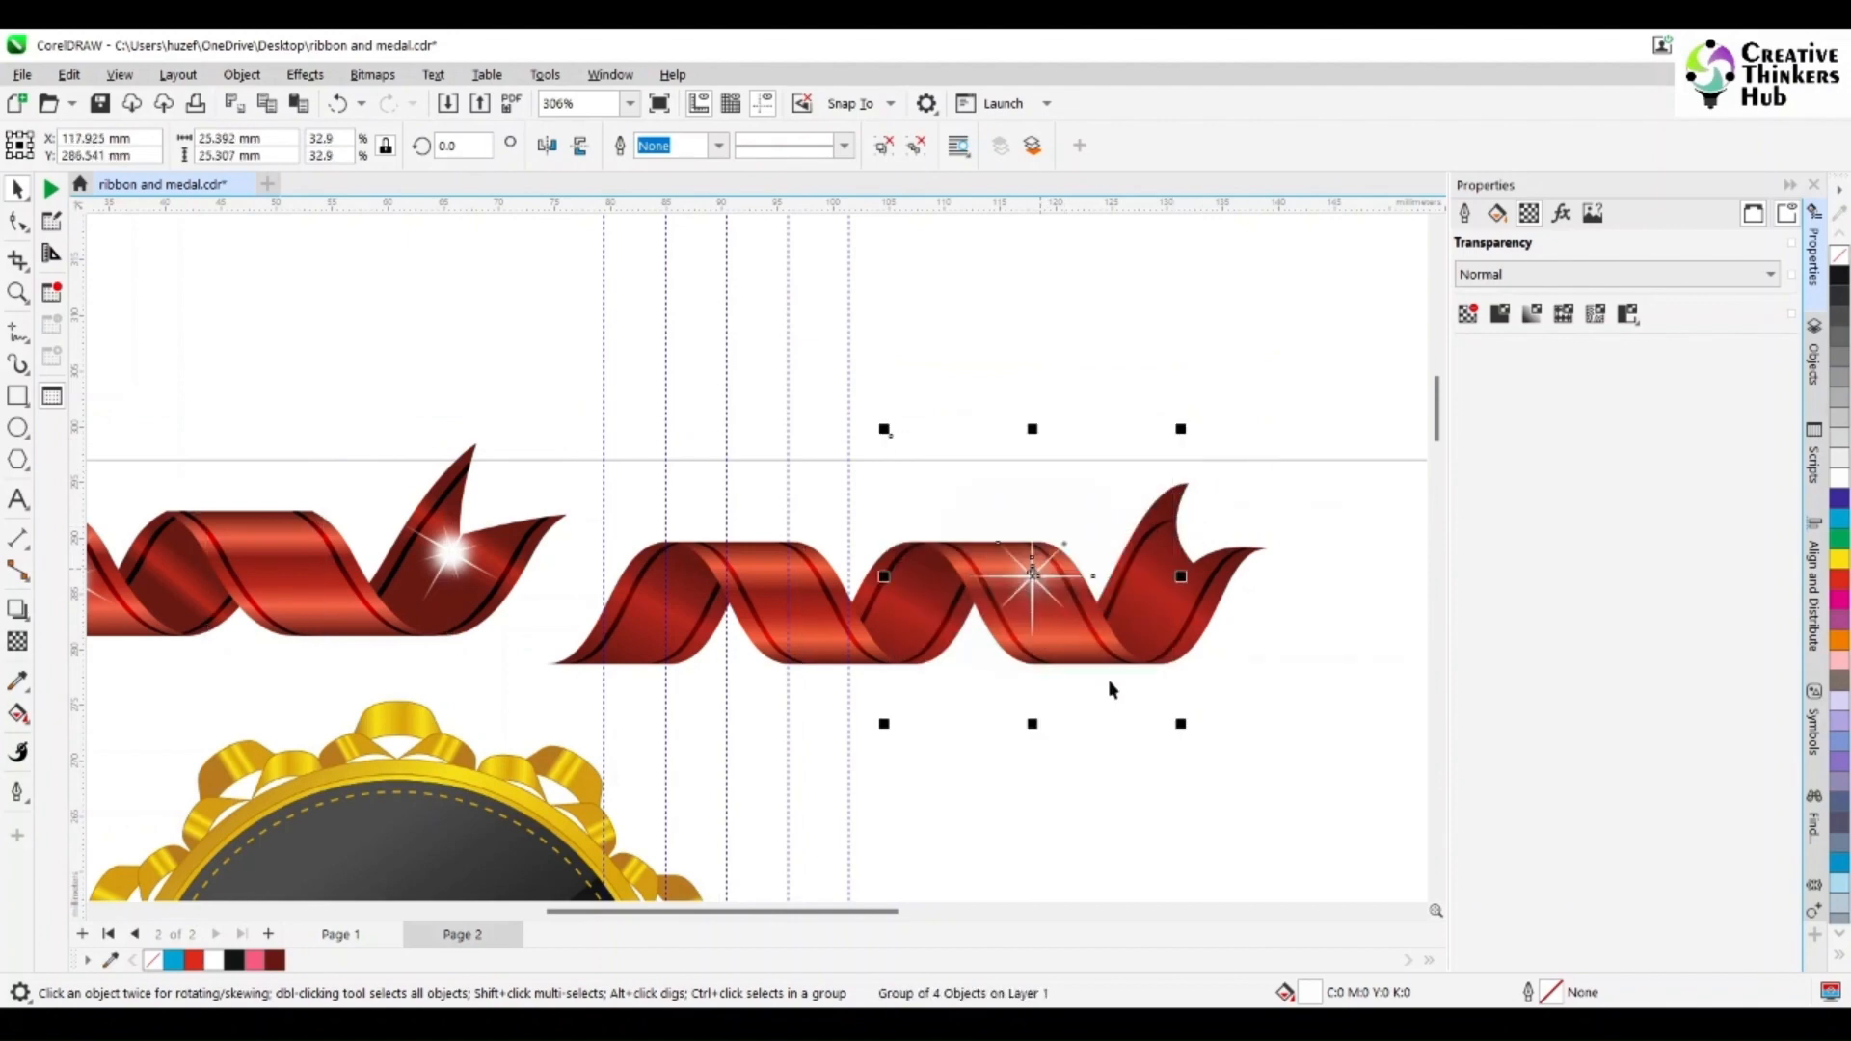
pyautogui.click(1049, 751)
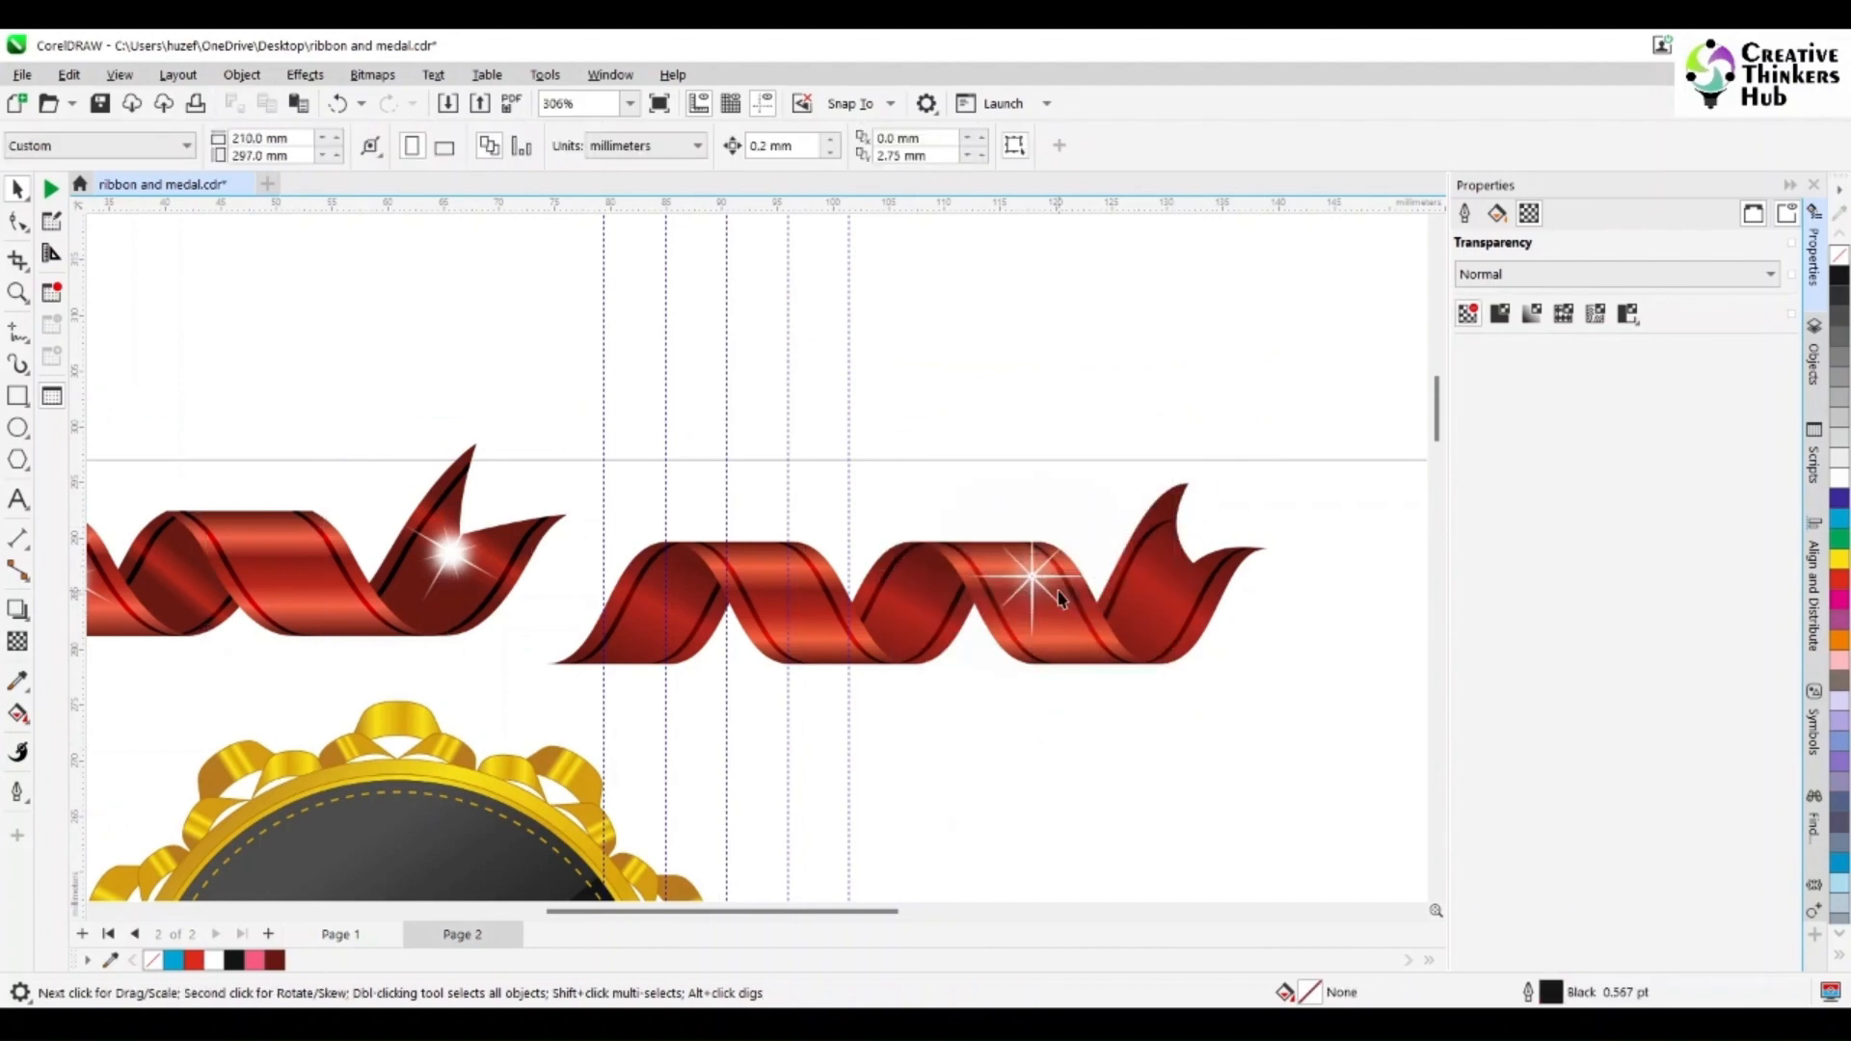
pyautogui.click(1034, 577)
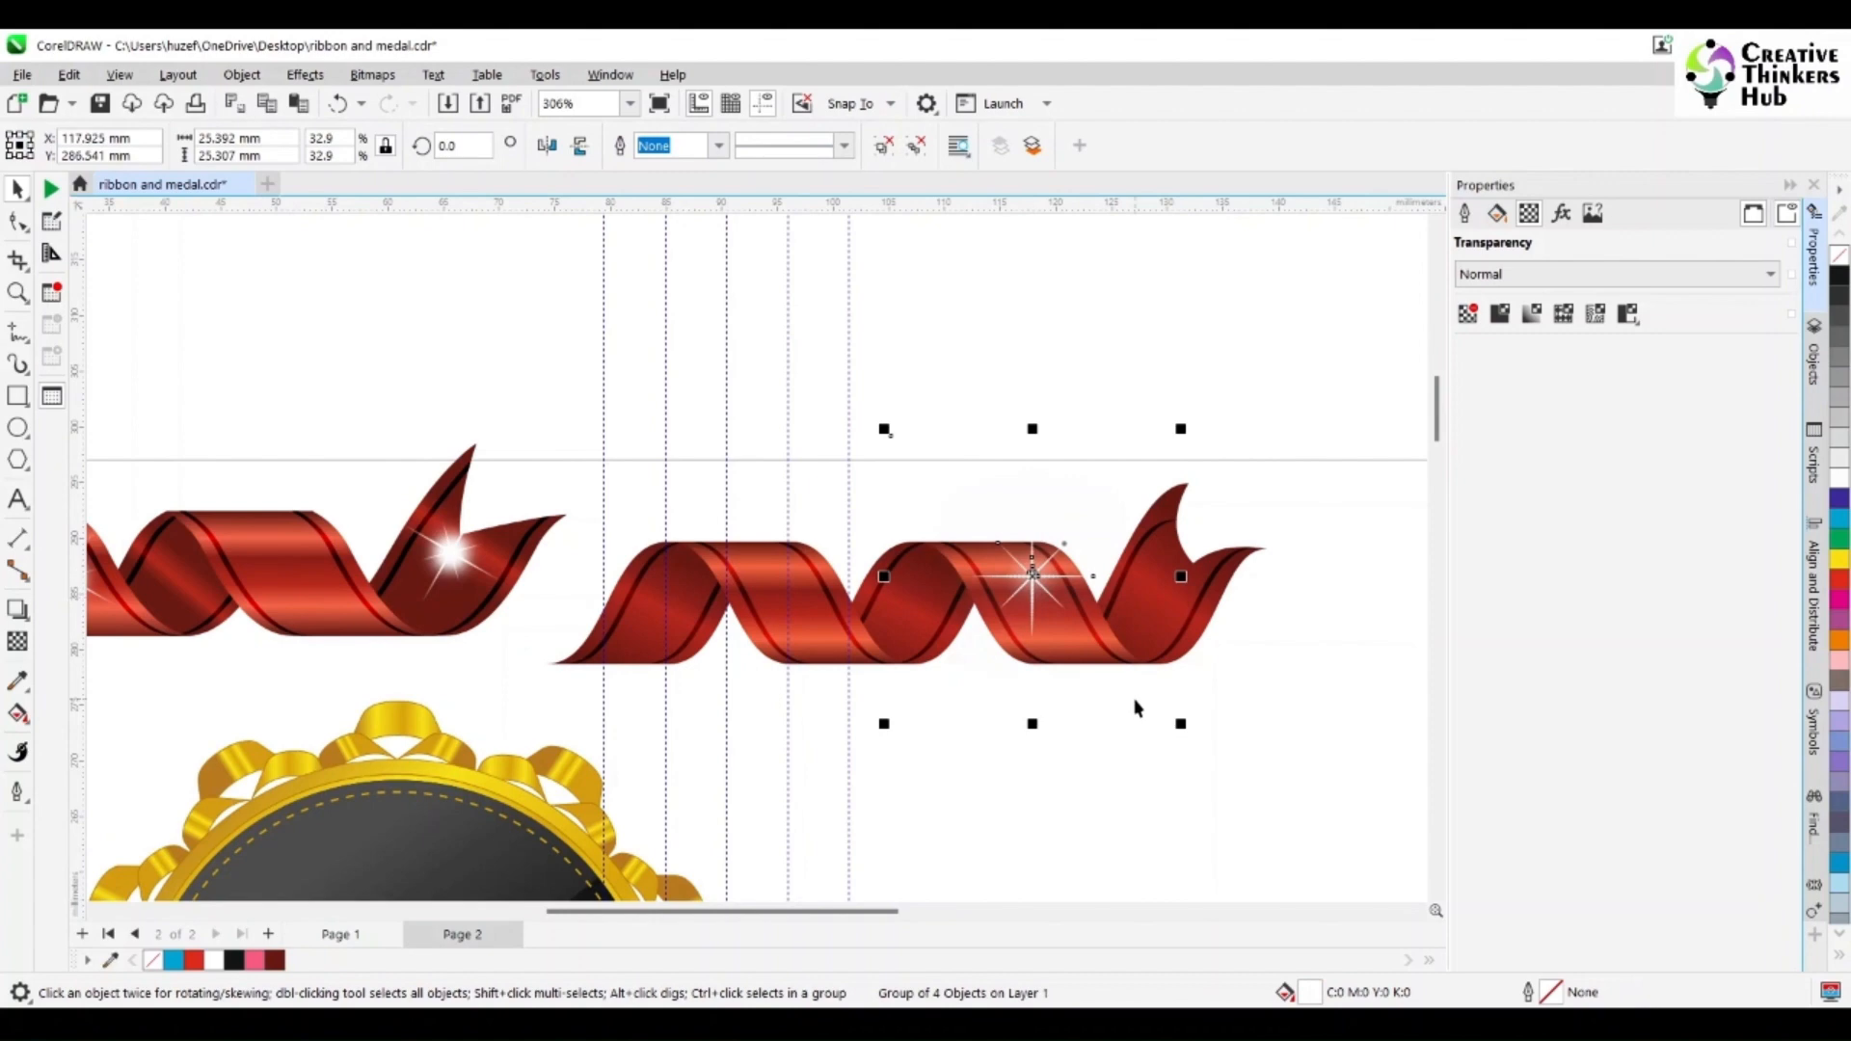
pyautogui.click(1102, 728)
pyautogui.click(1066, 765)
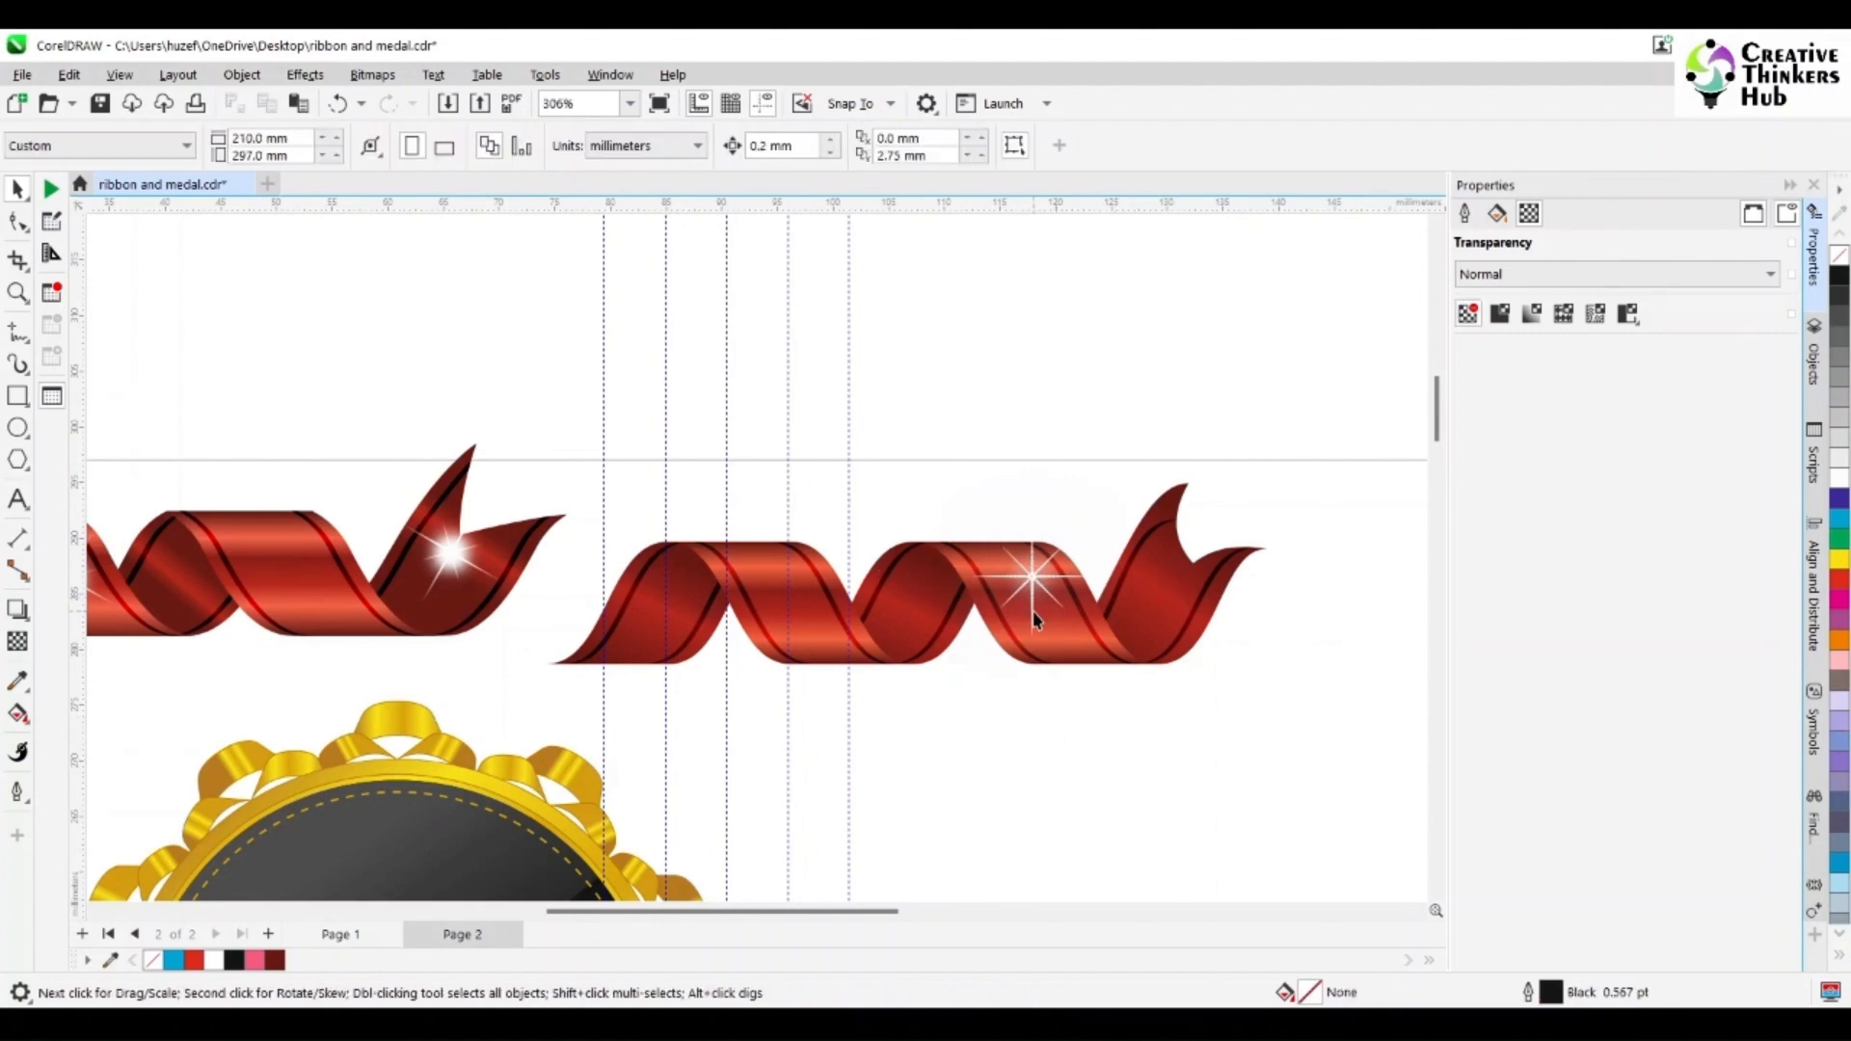
pyautogui.moveTo(1033, 622); pyautogui.dragTo(998, 628)
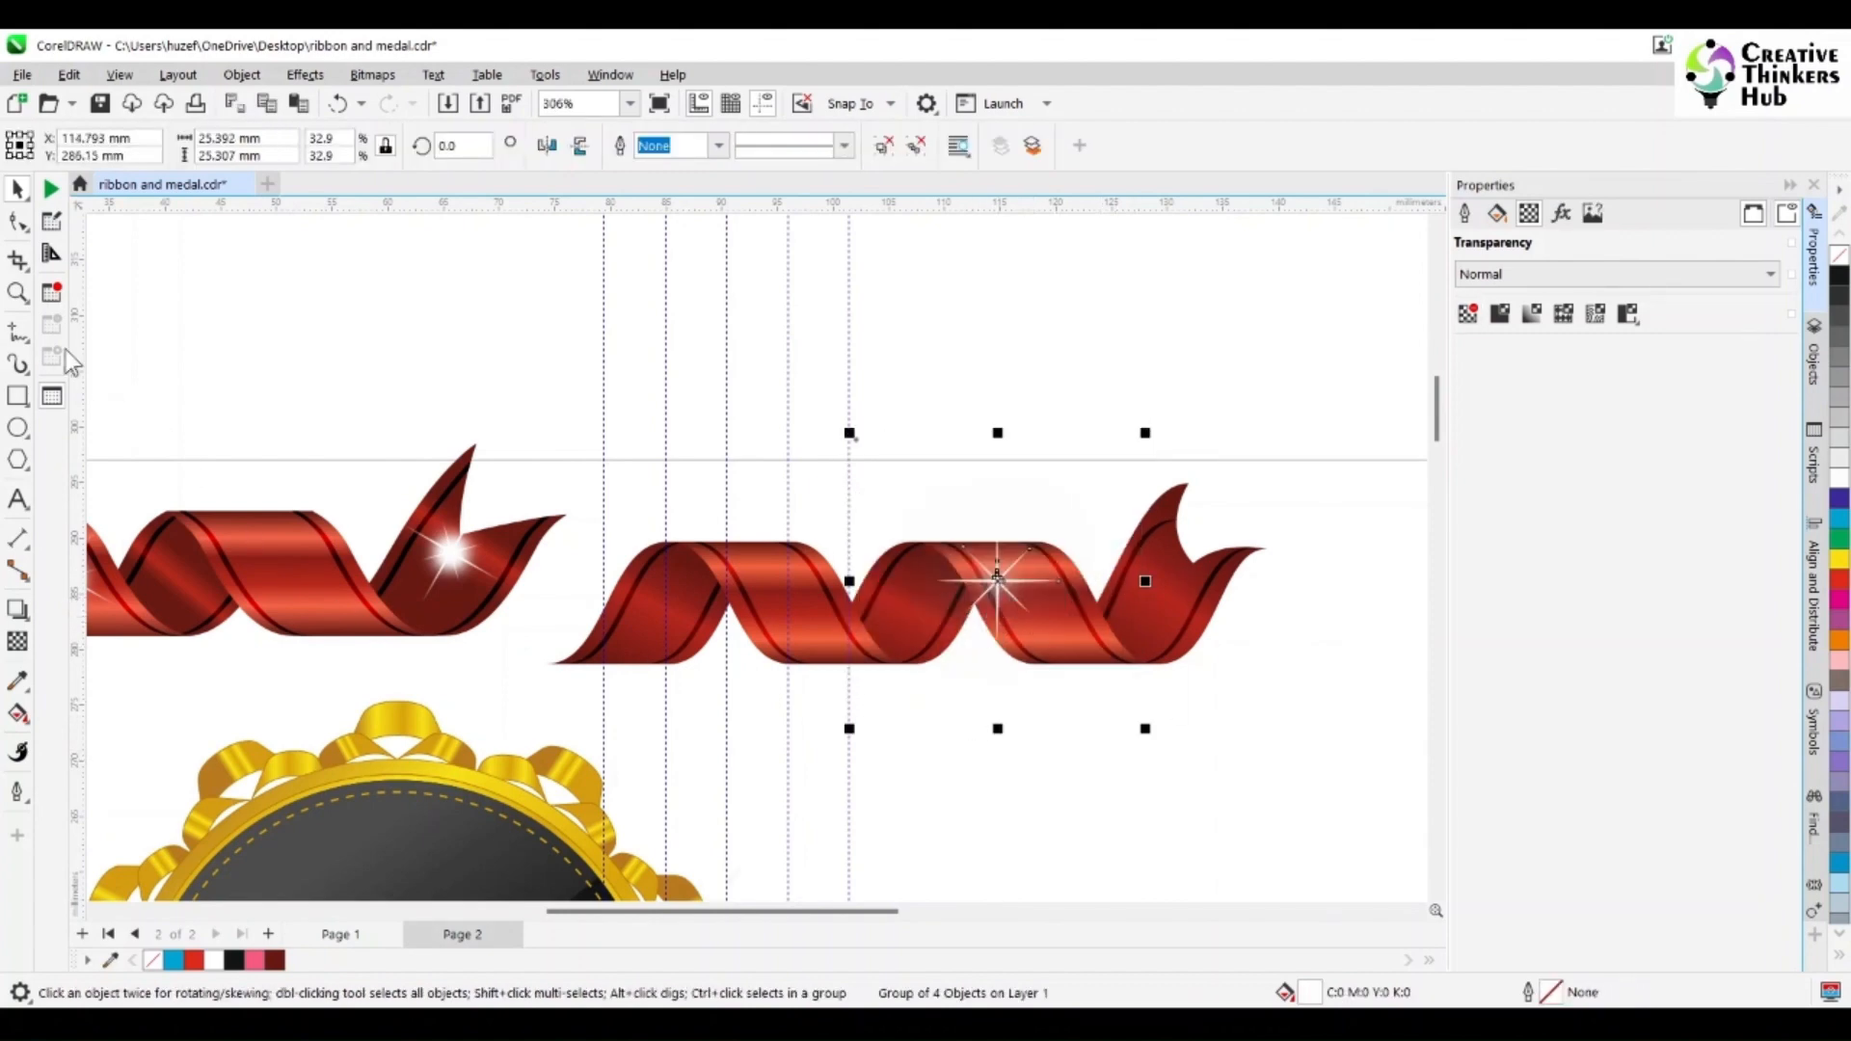
# - Set the Gaussian Blur radius of the larger glow at the star's centre to 6.7 pixels
pyautogui.press('z')
pyautogui.moveTo(1081, 752); pyautogui.dragTo(1082, 753)
pyautogui.click(17, 189)
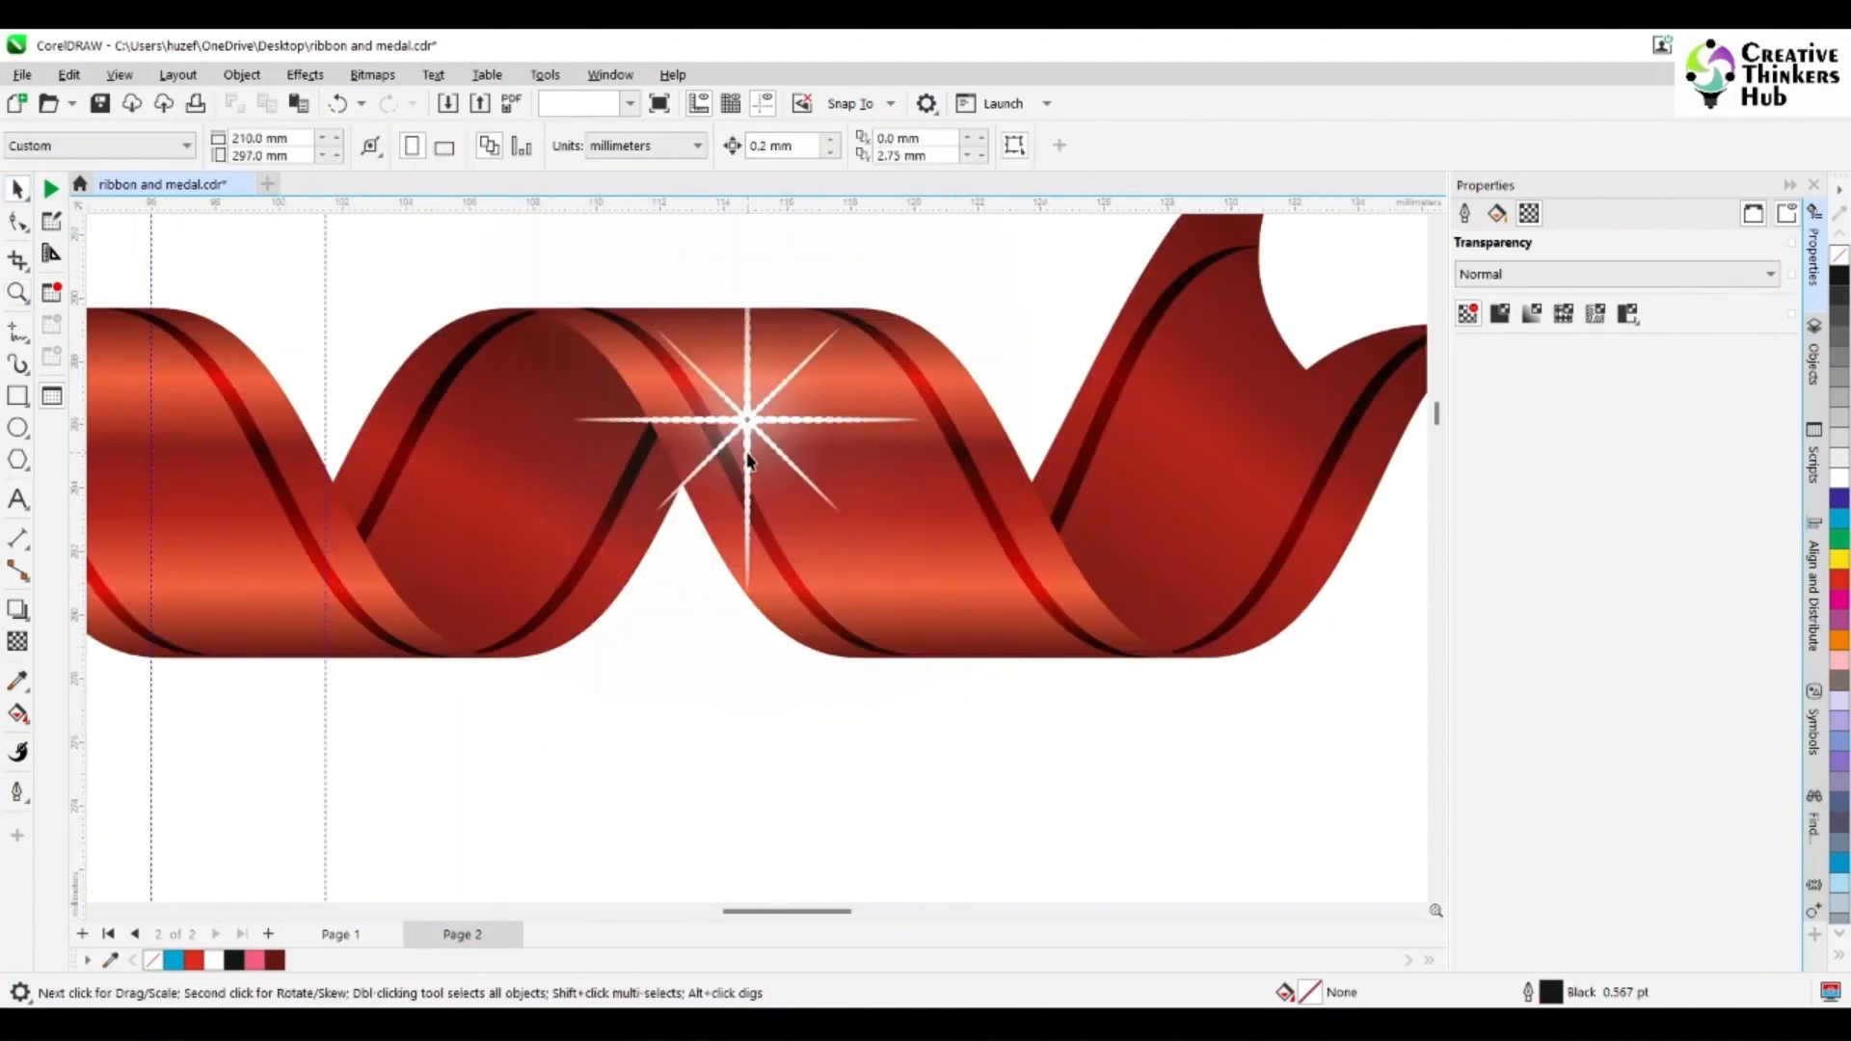
pyautogui.keyDown('ctrl'); pyautogui.click(743, 416); pyautogui.keyUp('ctrl')
pyautogui.click(305, 74)
pyautogui.moveTo(376, 208)
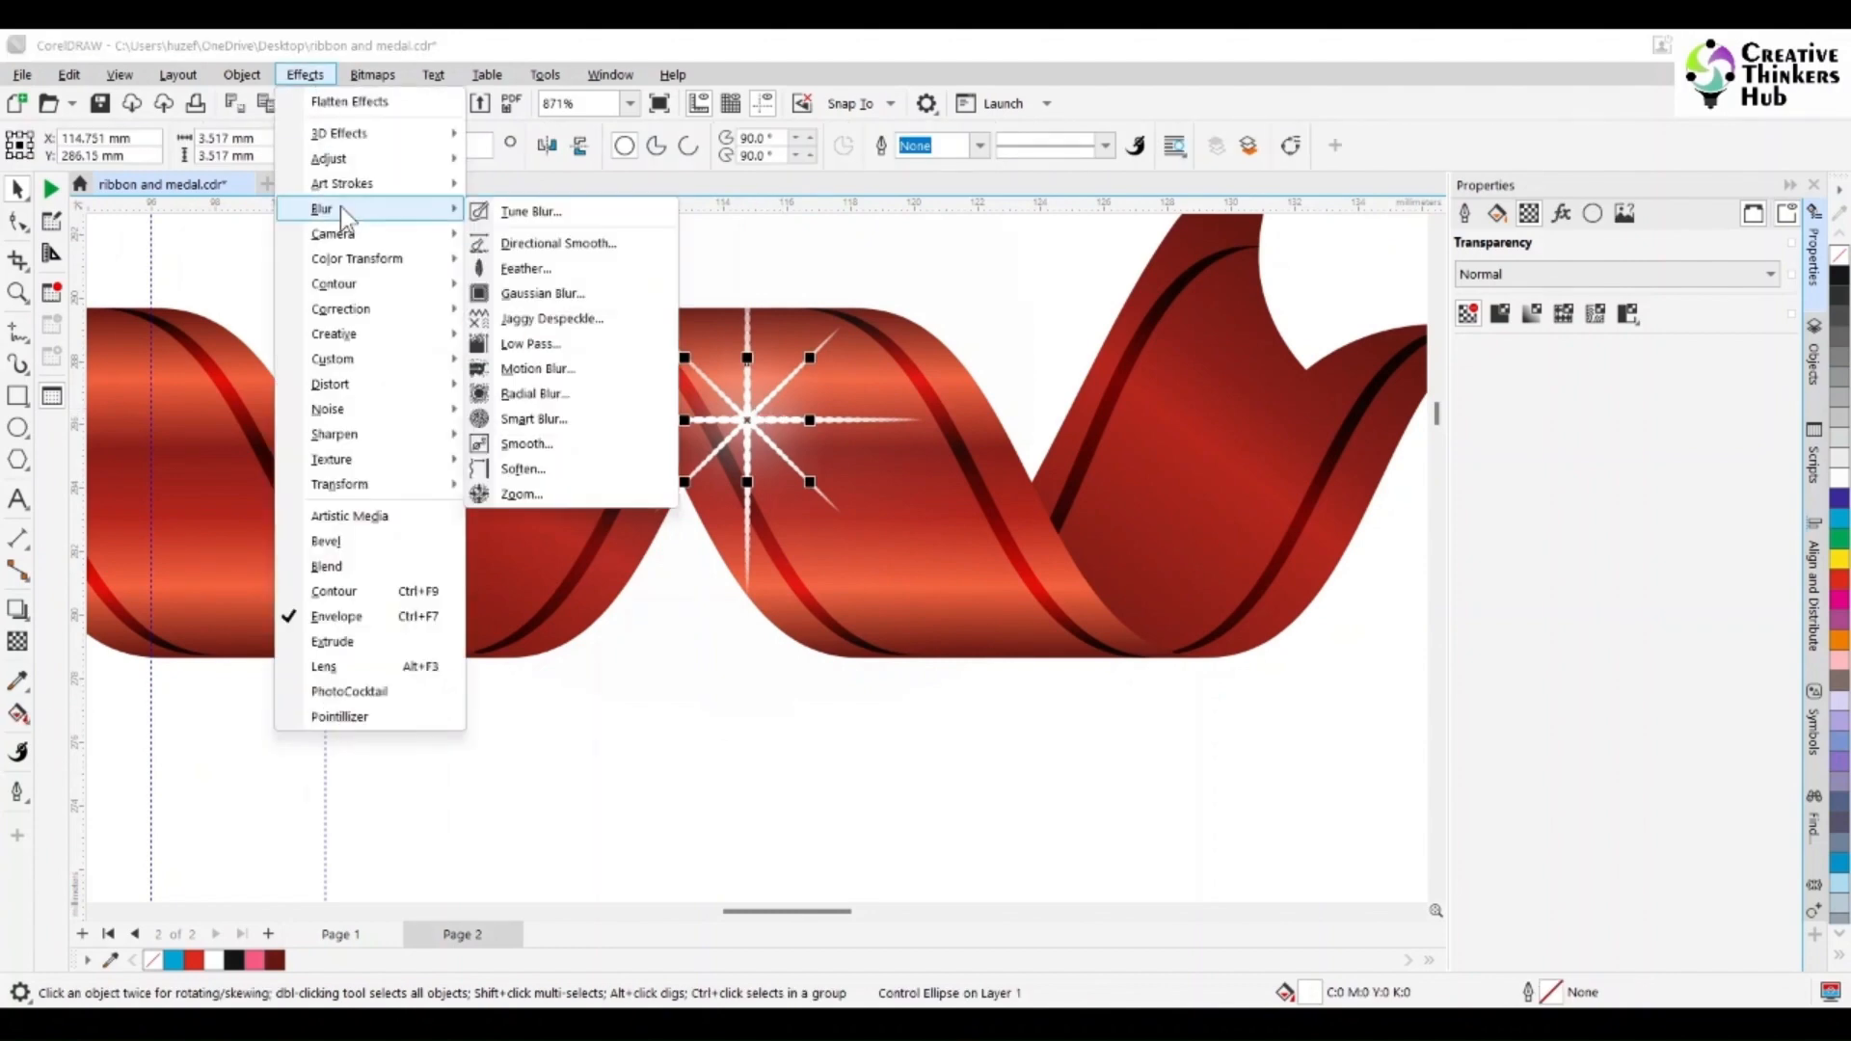
pyautogui.click(528, 293)
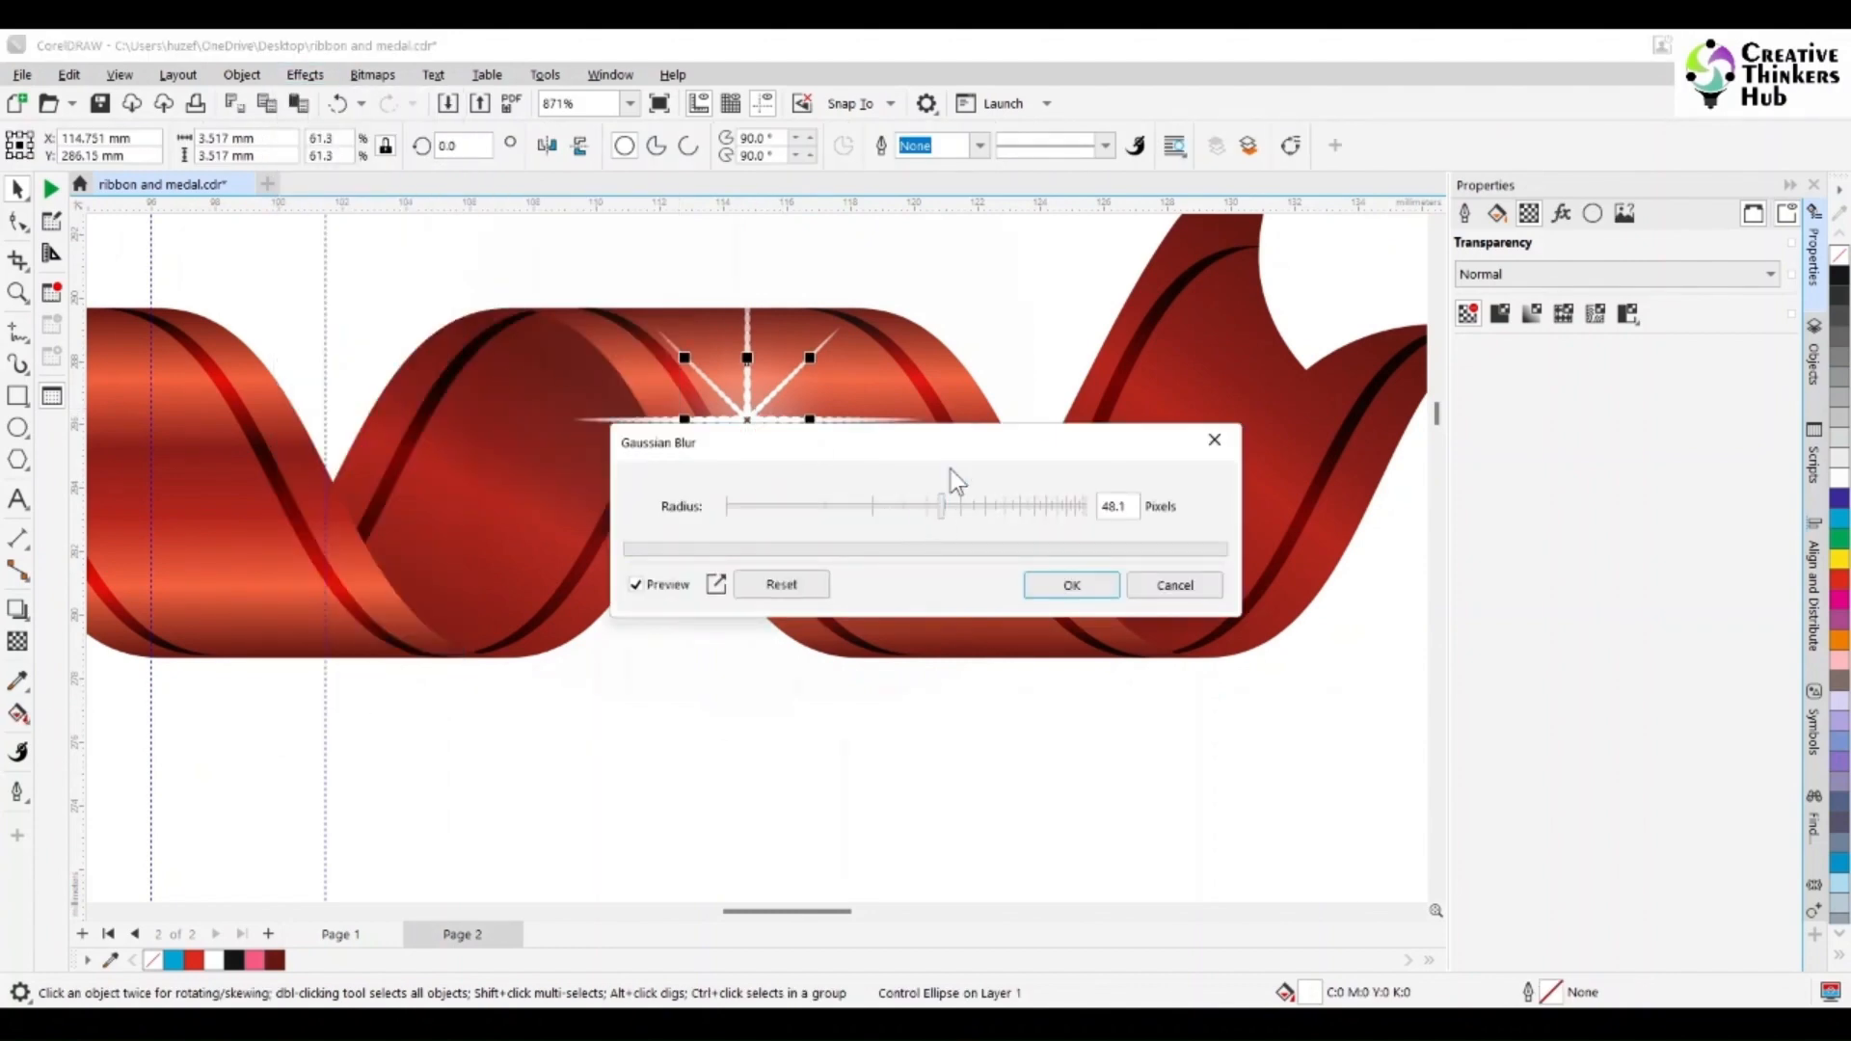
pyautogui.moveTo(910, 597); pyautogui.dragTo(813, 596)
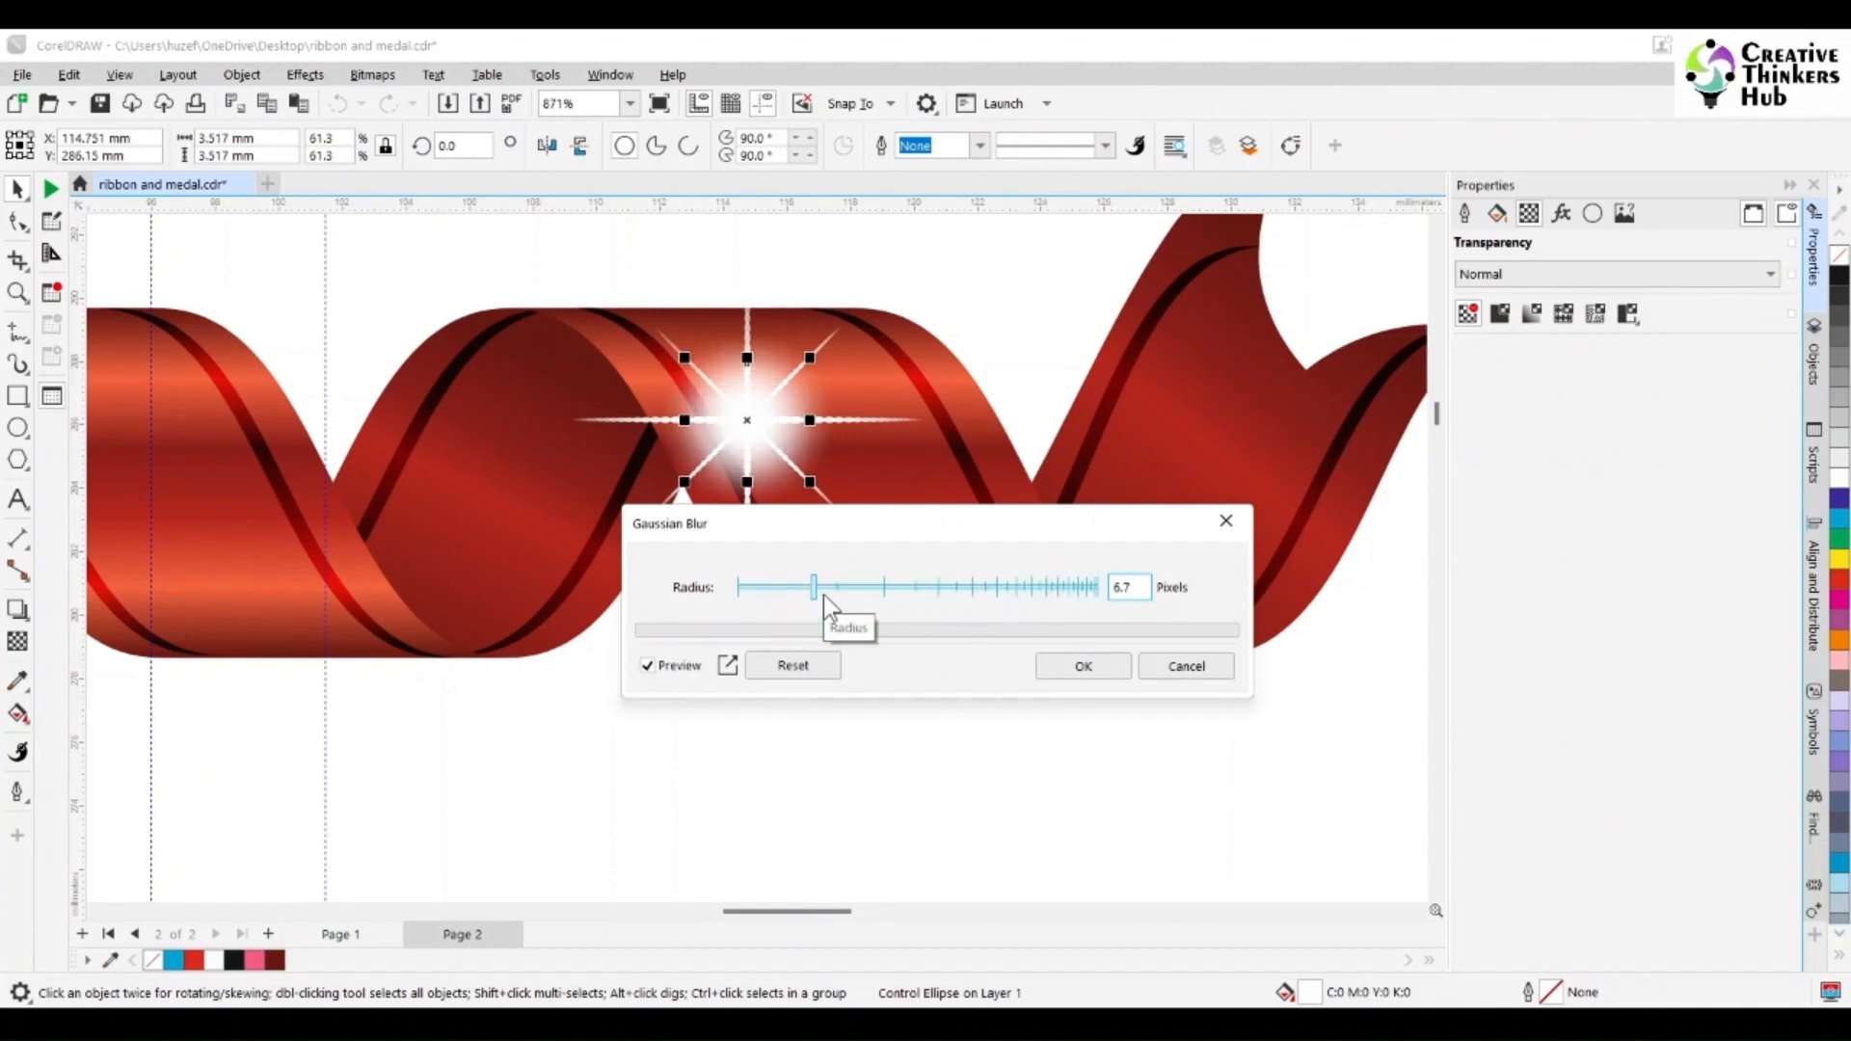
pyautogui.click(1084, 666)
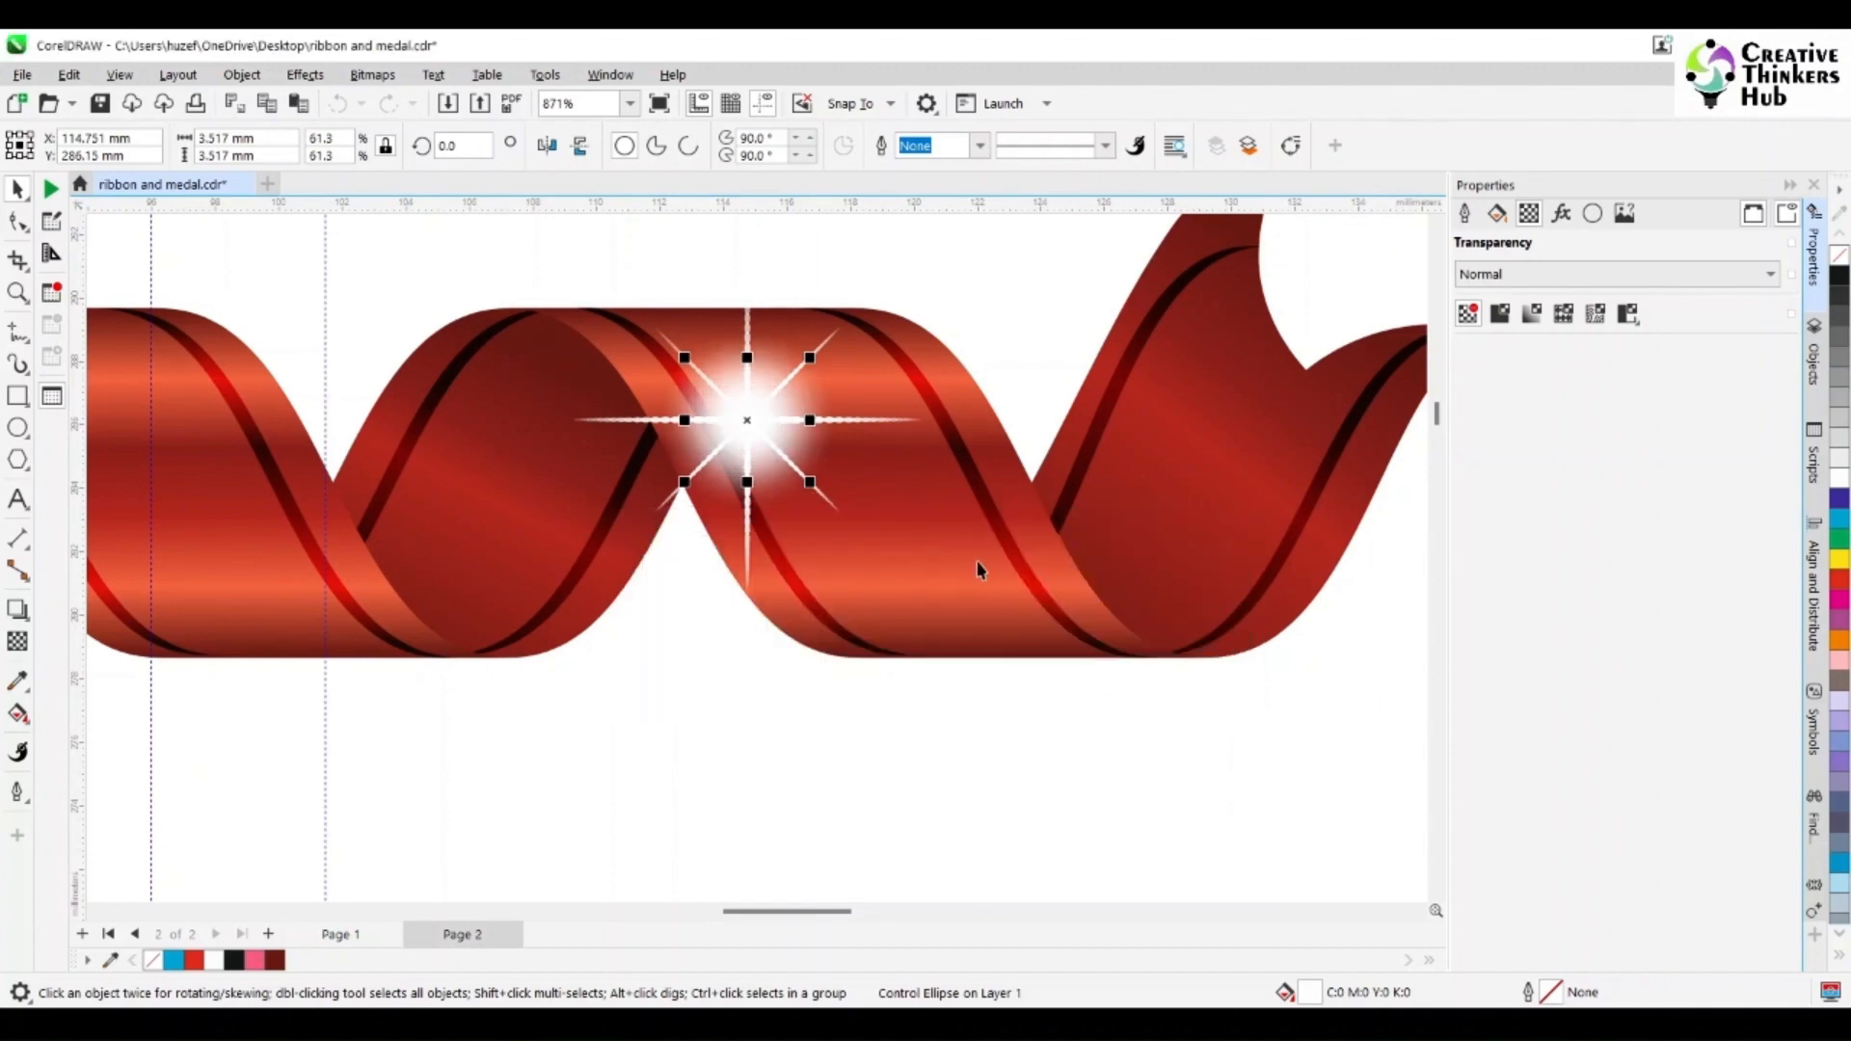
# - Move the larger blurred glow off the star's centre to uncover the smaller circle
pyautogui.click(758, 419)
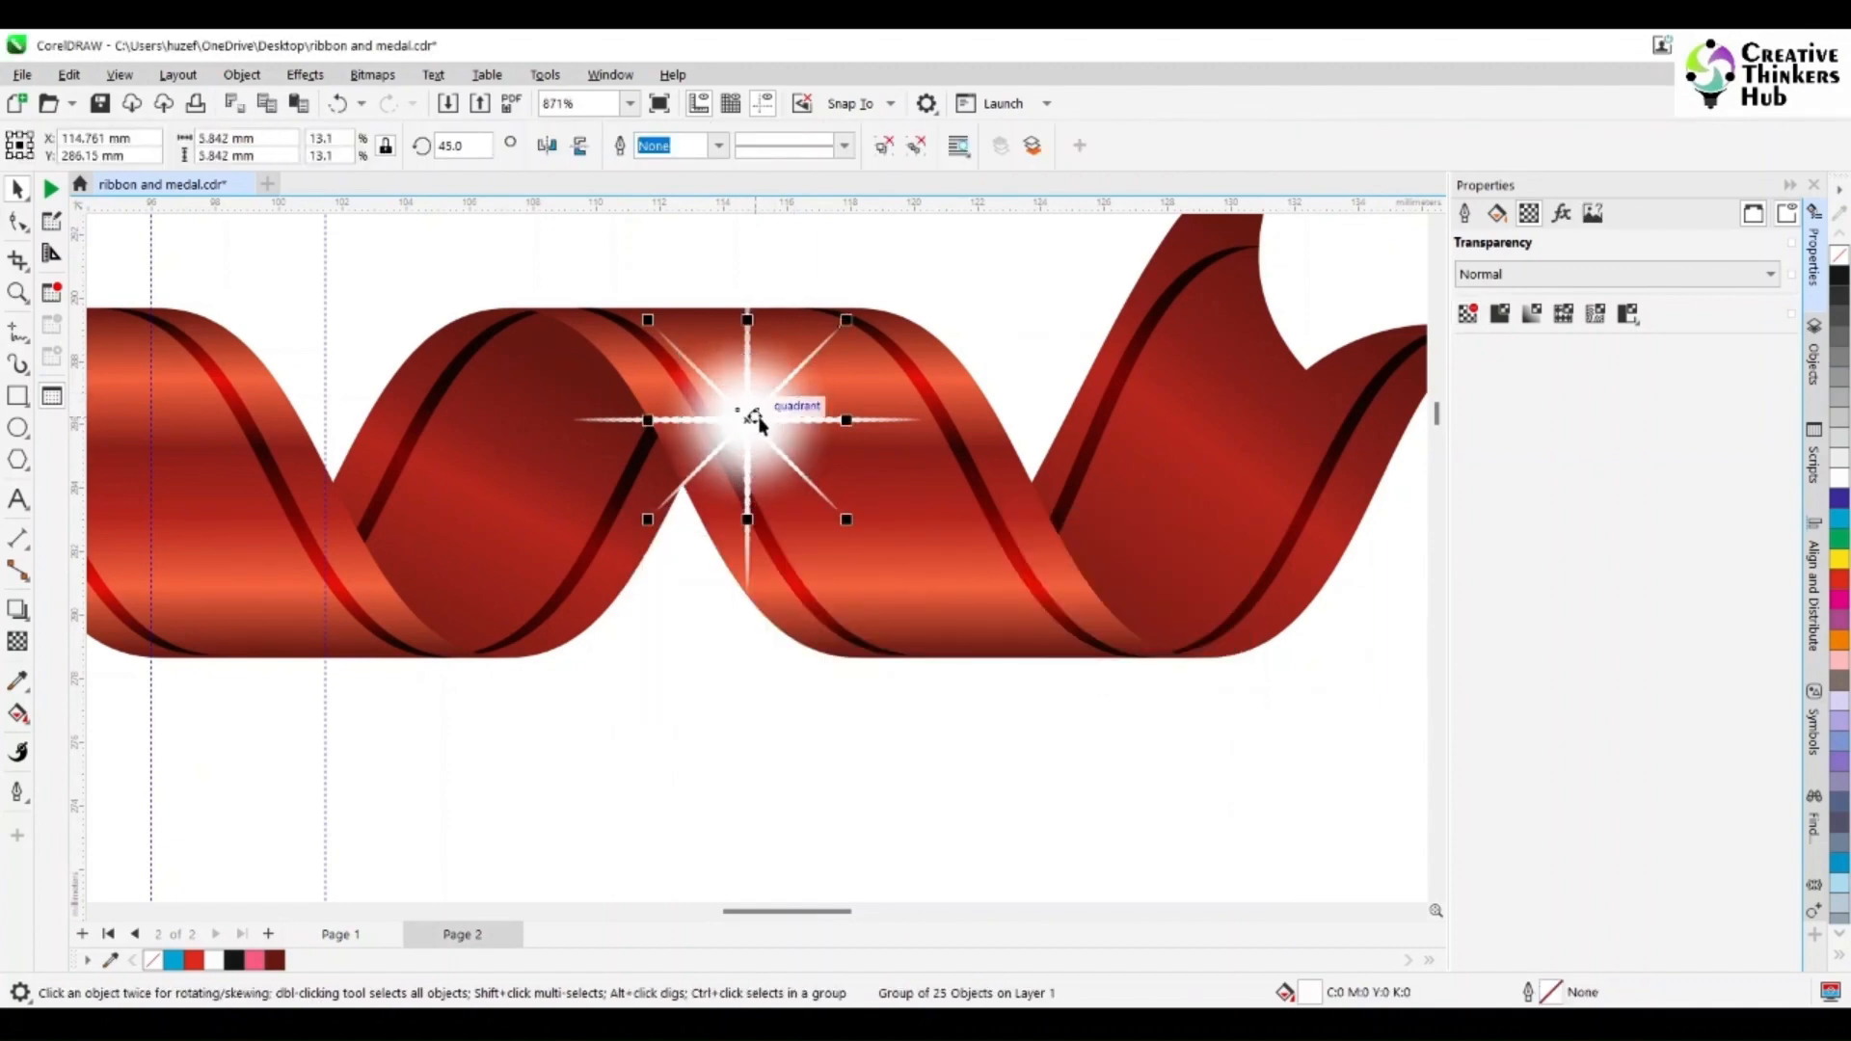
pyautogui.scroll(4, 788, 358)
pyautogui.keyDown('ctrl'); pyautogui.click(723, 384); pyautogui.keyUp('ctrl')
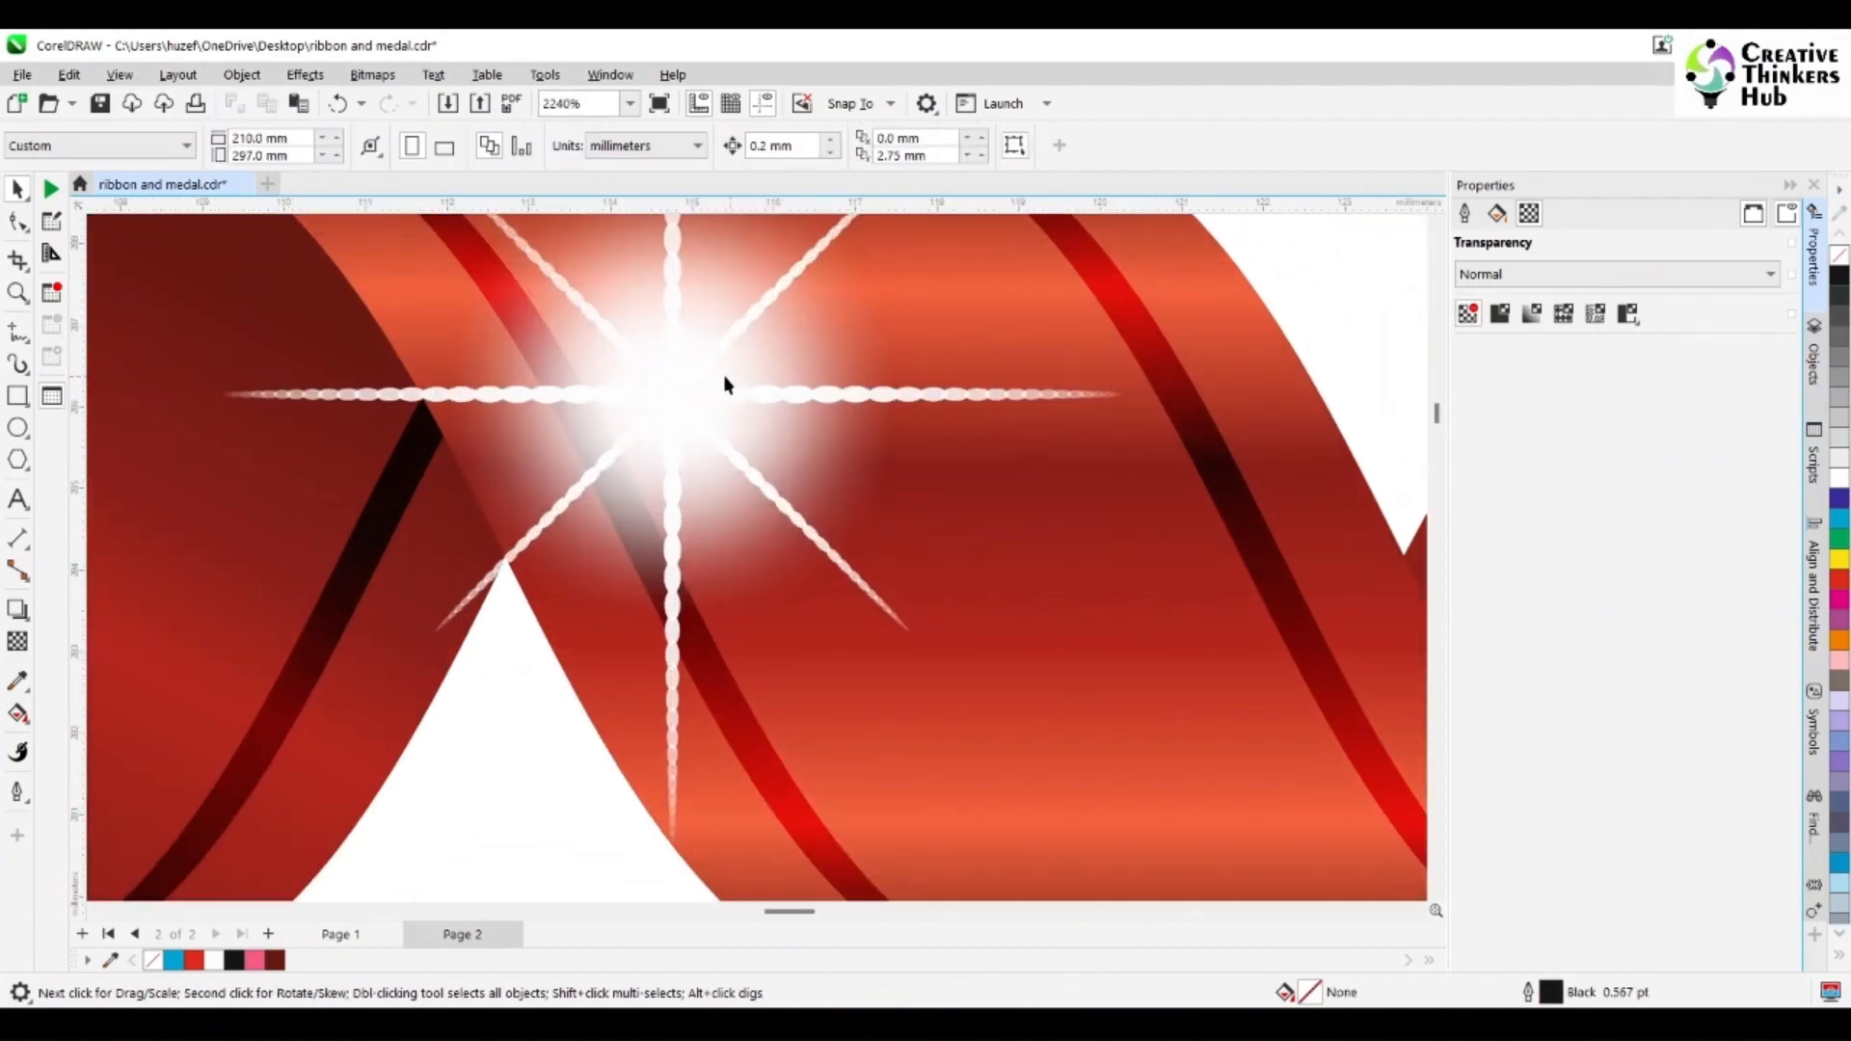
pyautogui.moveTo(722, 376); pyautogui.dragTo(933, 555)
# - Set the Gaussian Blur radius of the small circle at the star's centre to about 1.9 pixels
pyautogui.keyDown('ctrl'); pyautogui.click(693, 337); pyautogui.keyUp('ctrl')
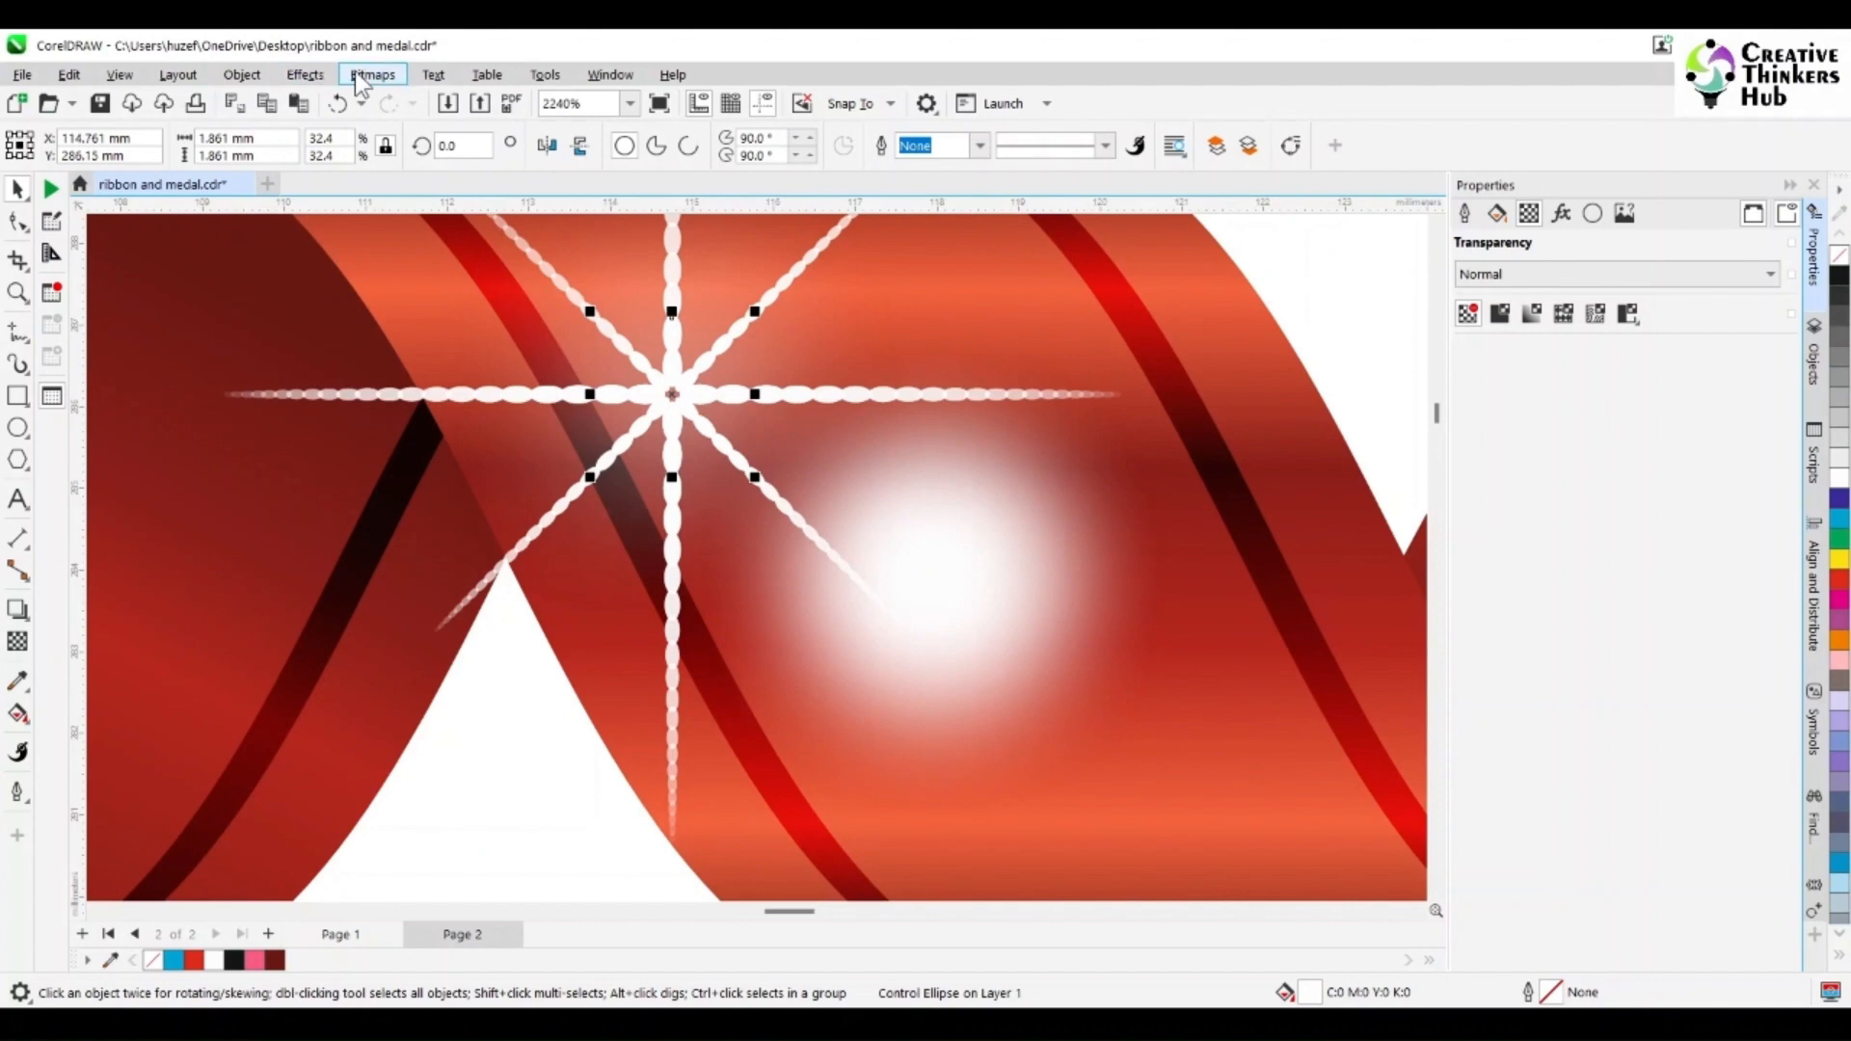
pyautogui.click(304, 74)
pyautogui.moveTo(322, 208)
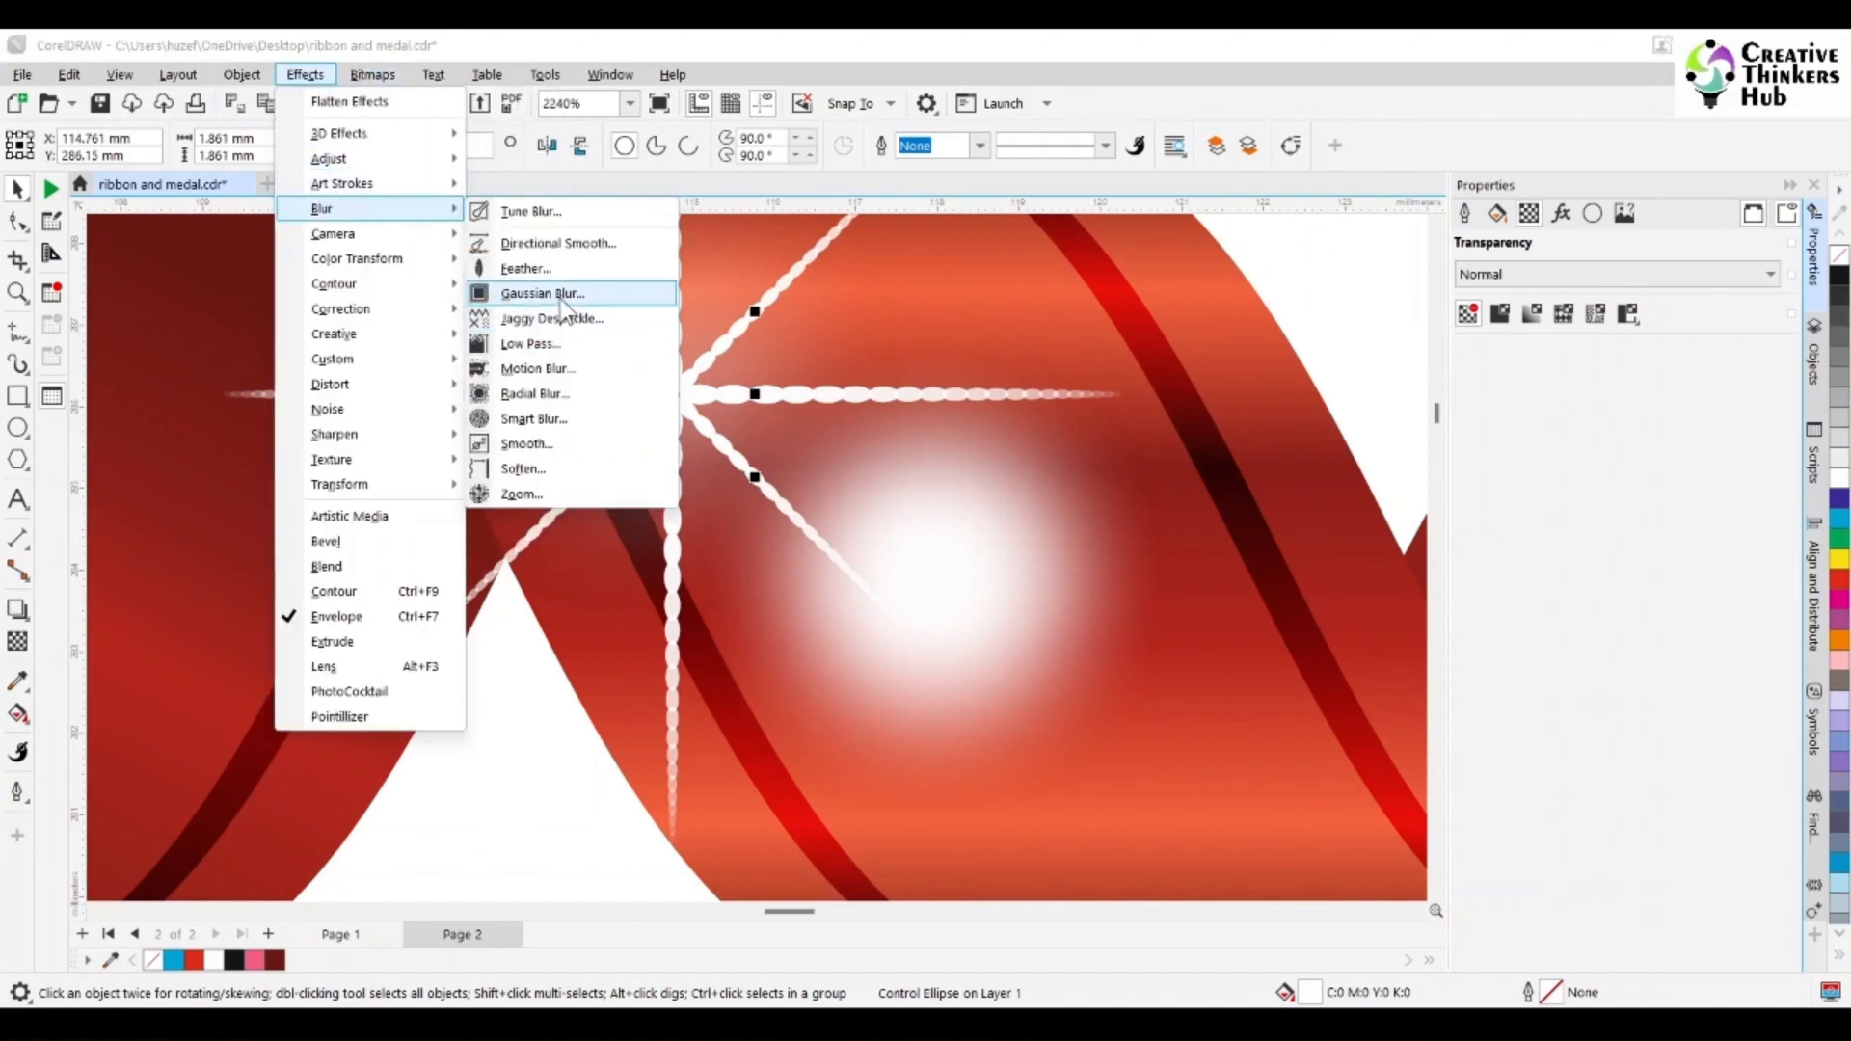
pyautogui.click(542, 294)
pyautogui.click(795, 508)
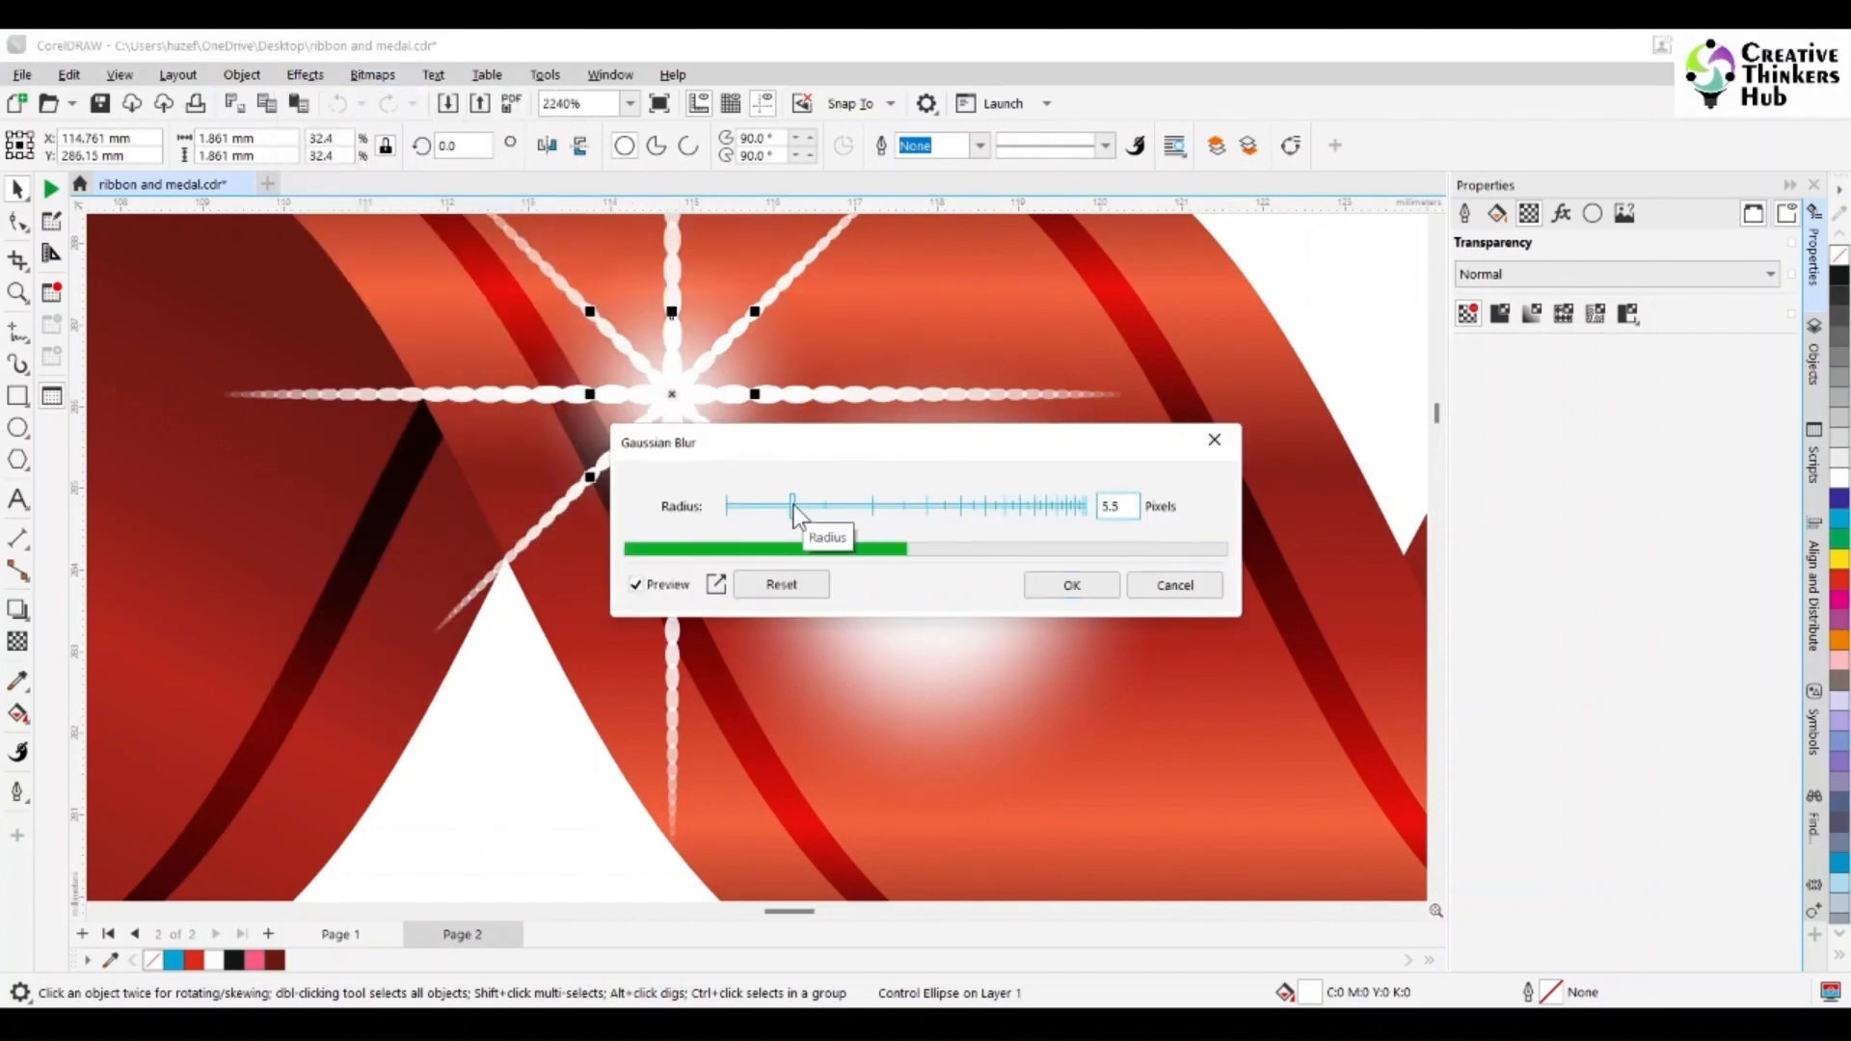
pyautogui.moveTo(797, 513); pyautogui.dragTo(747, 511)
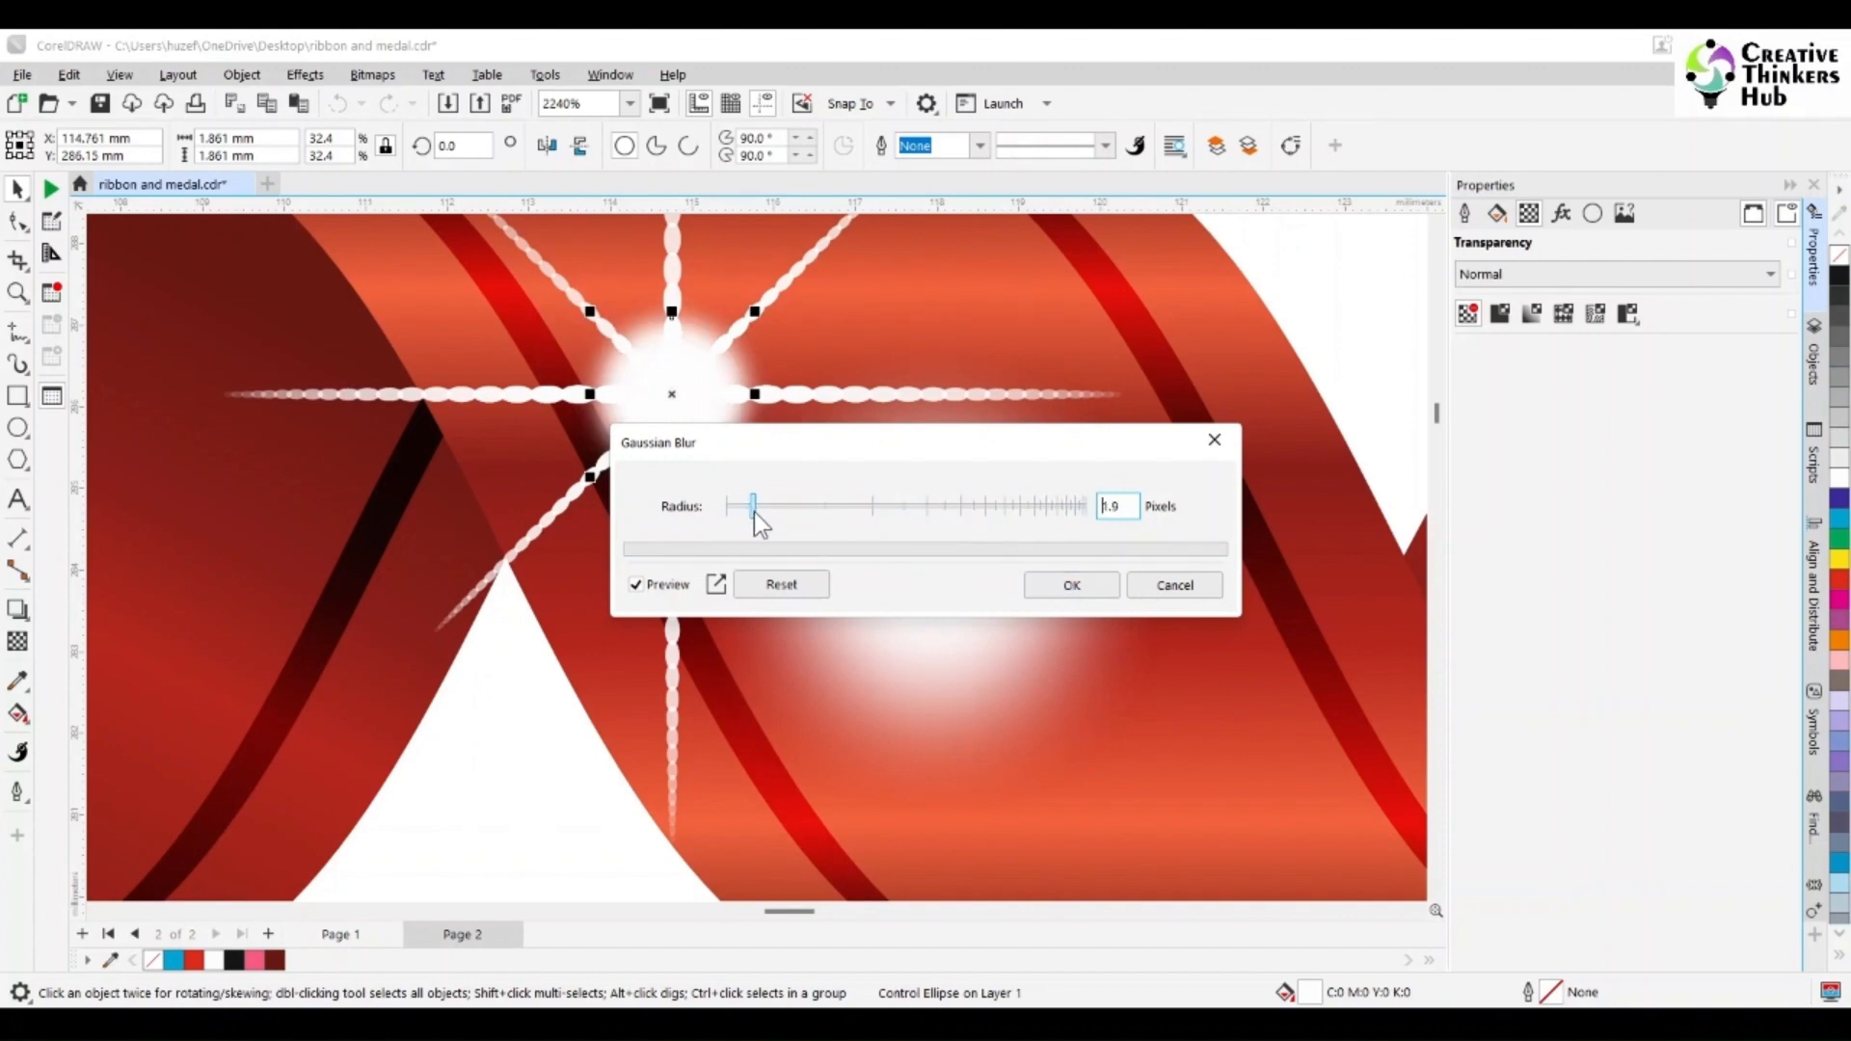
pyautogui.click(1041, 583)
# - Align the larger blurred glow to the horizontal and vertical centre of the star's long rays
pyautogui.click(983, 583)
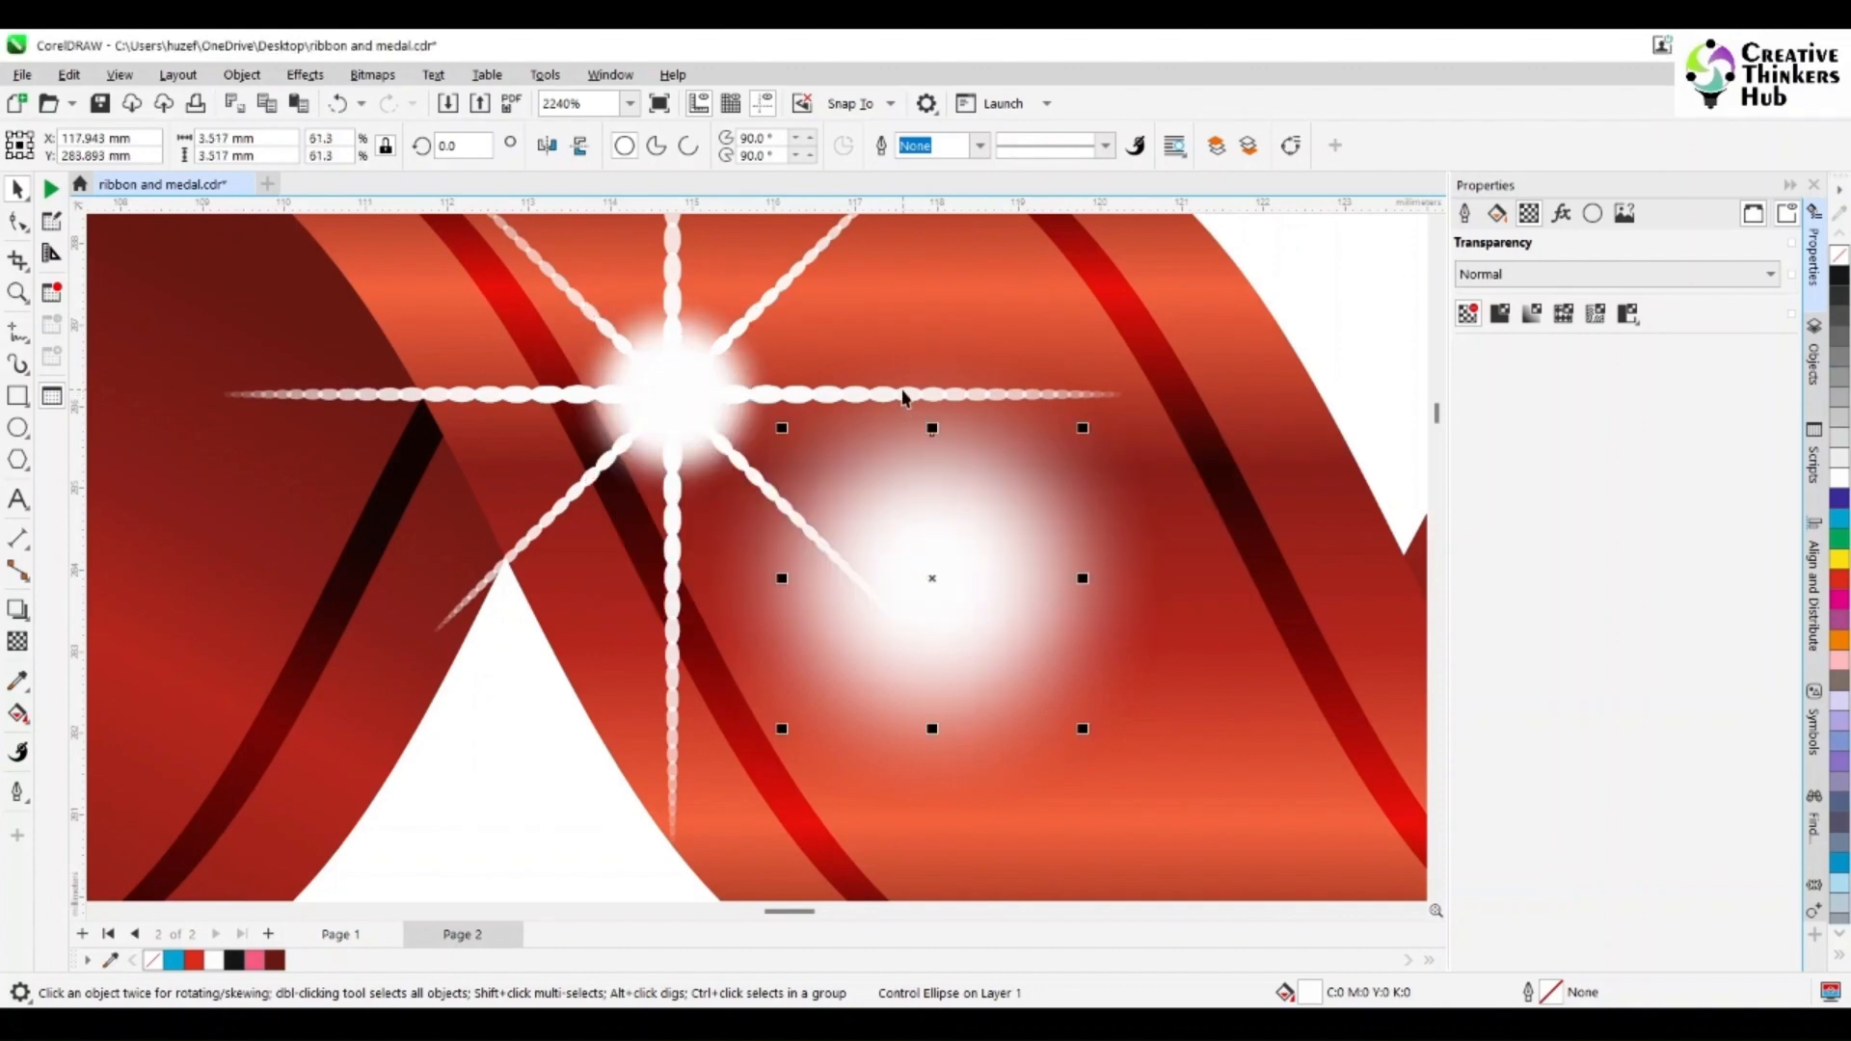
pyautogui.keyDown('shift'); pyautogui.click(909, 394); pyautogui.keyUp('shift')
pyautogui.press('c')
pyautogui.press('e')
pyautogui.scroll(-2, 917, 546)
pyautogui.scroll(-5, 916, 546)
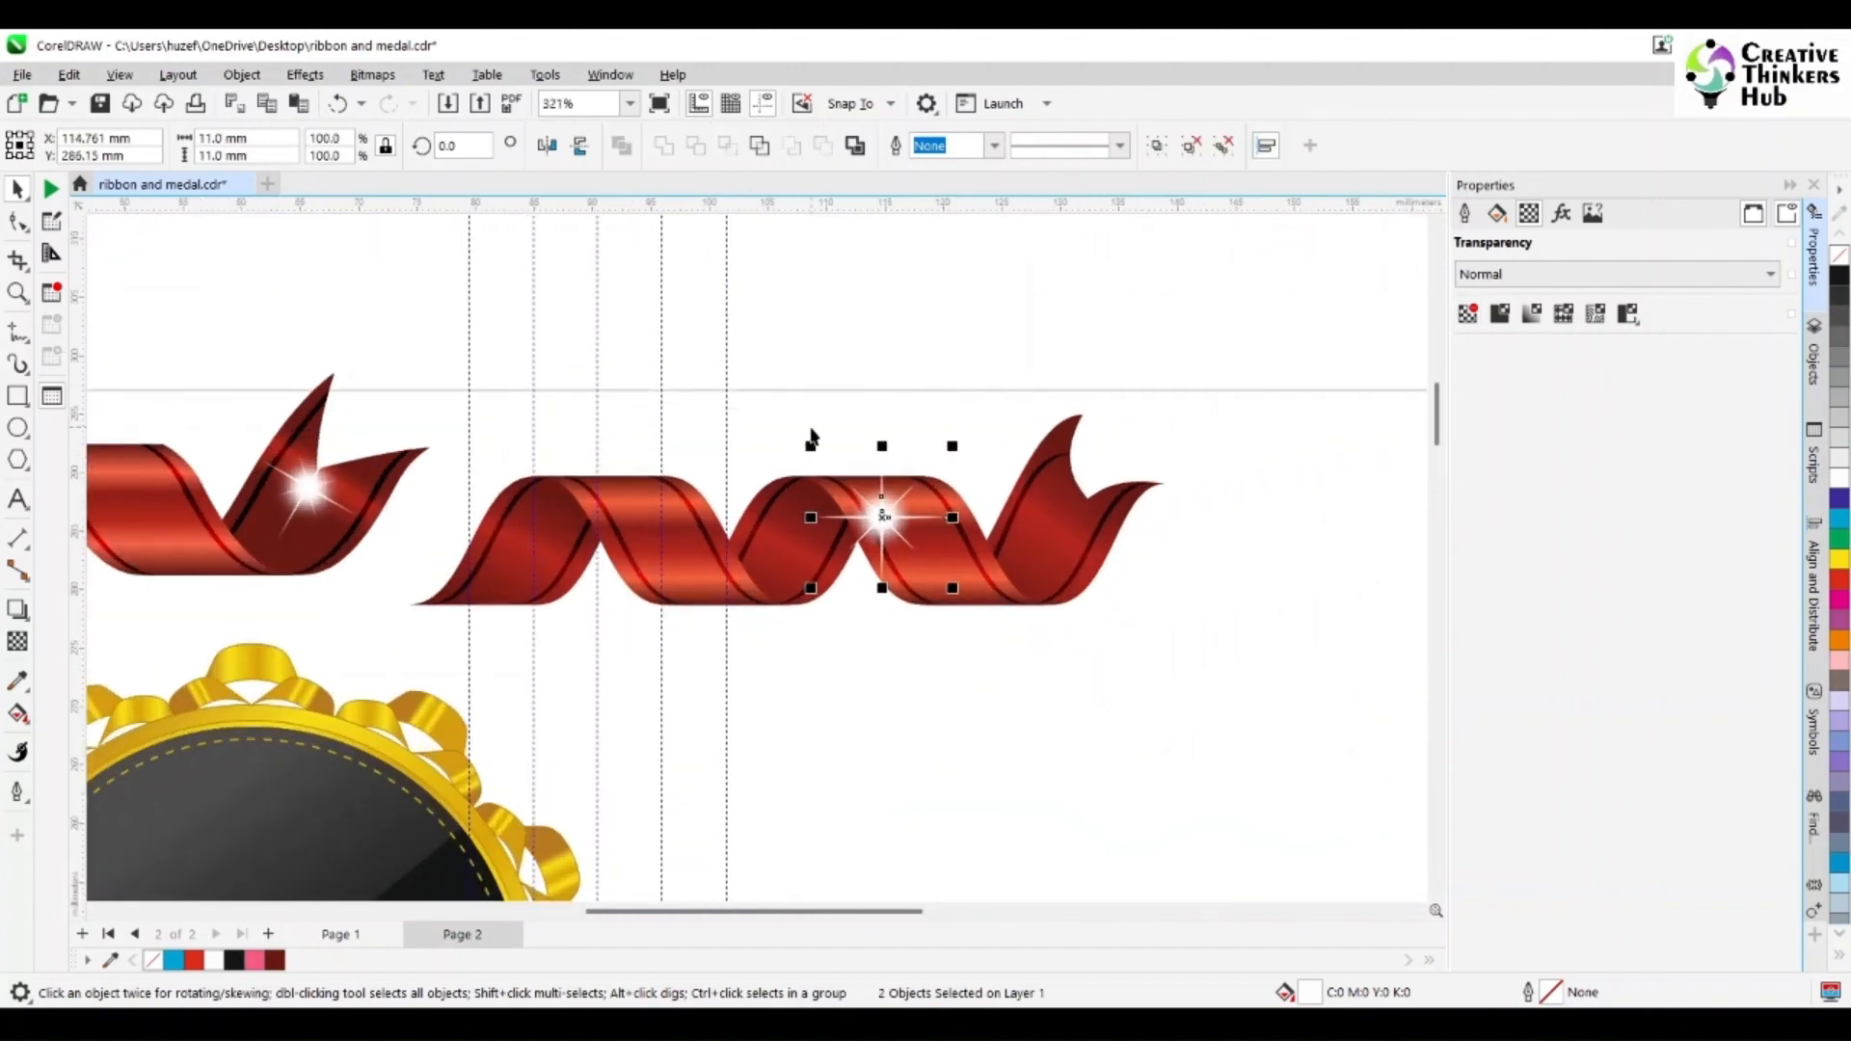
pyautogui.click(958, 467)
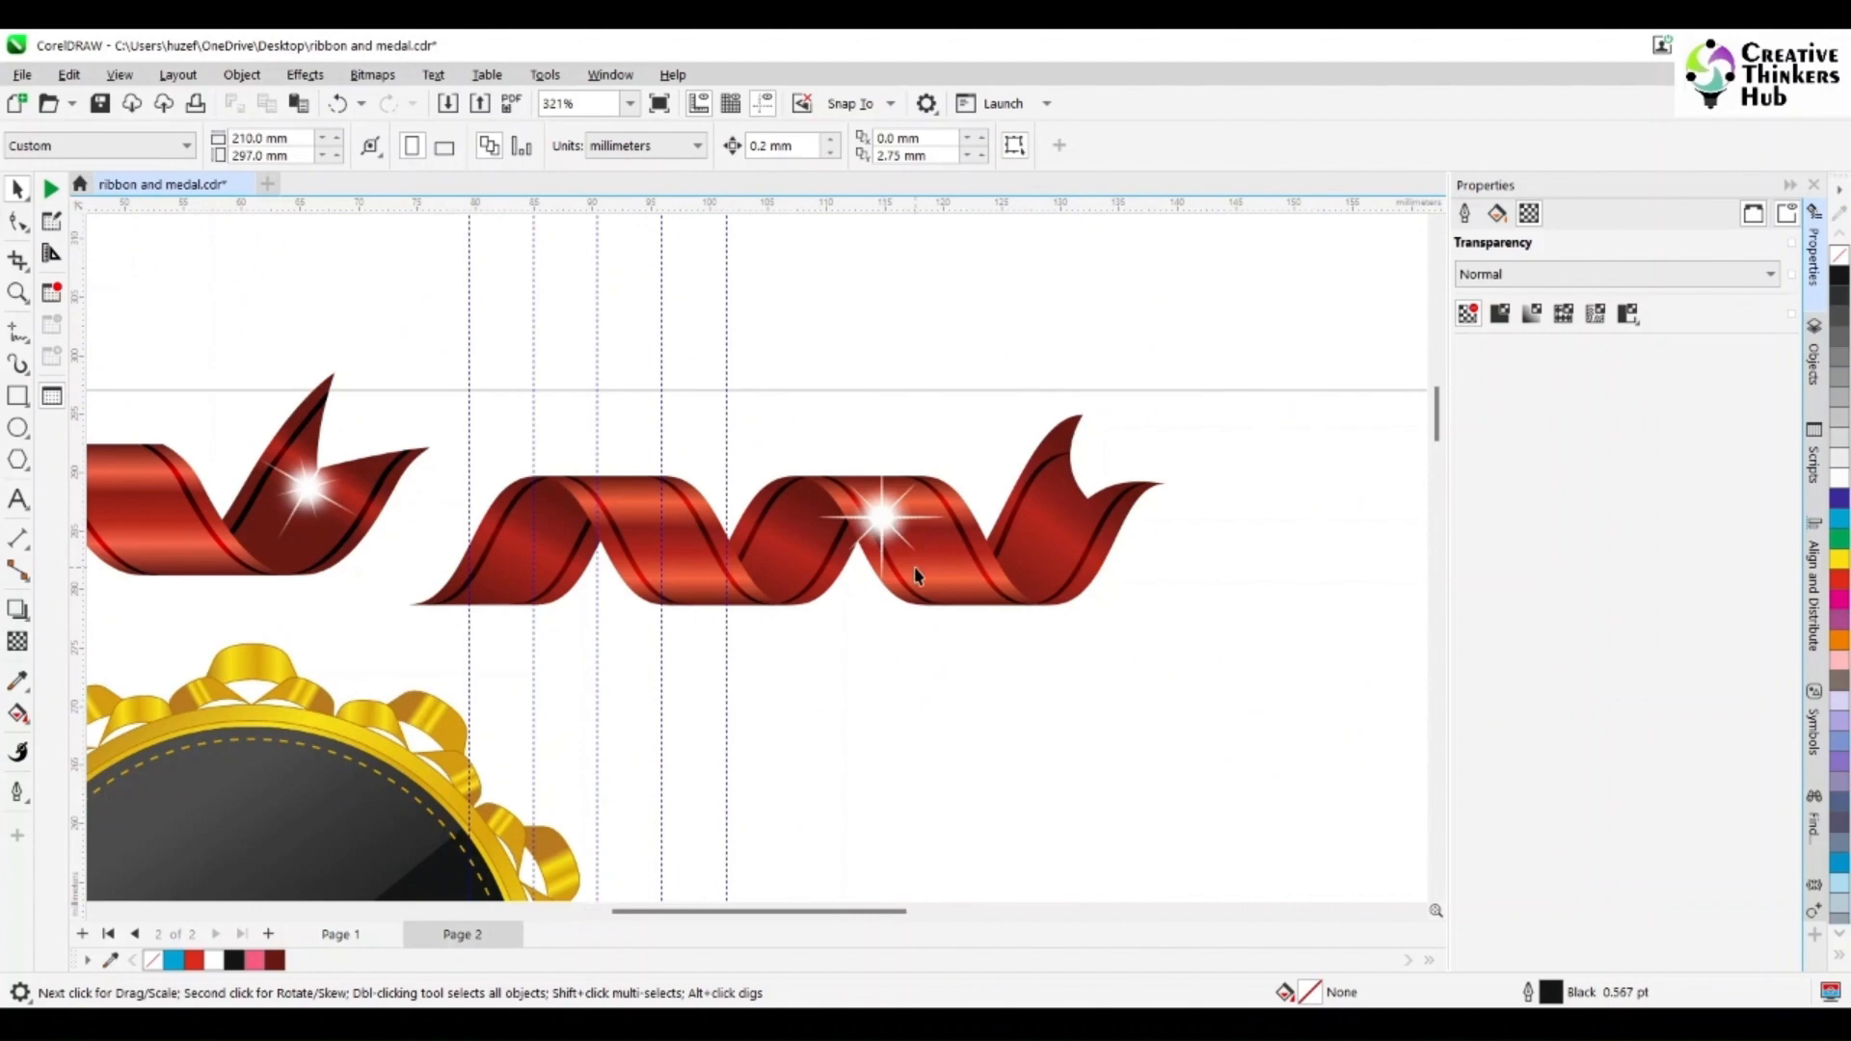
# - Select all parts of the star, scale them down to about 8.1 mm across and group them
pyautogui.scroll(2, 917, 575)
pyautogui.moveTo(646, 286); pyautogui.dragTo(1012, 680)
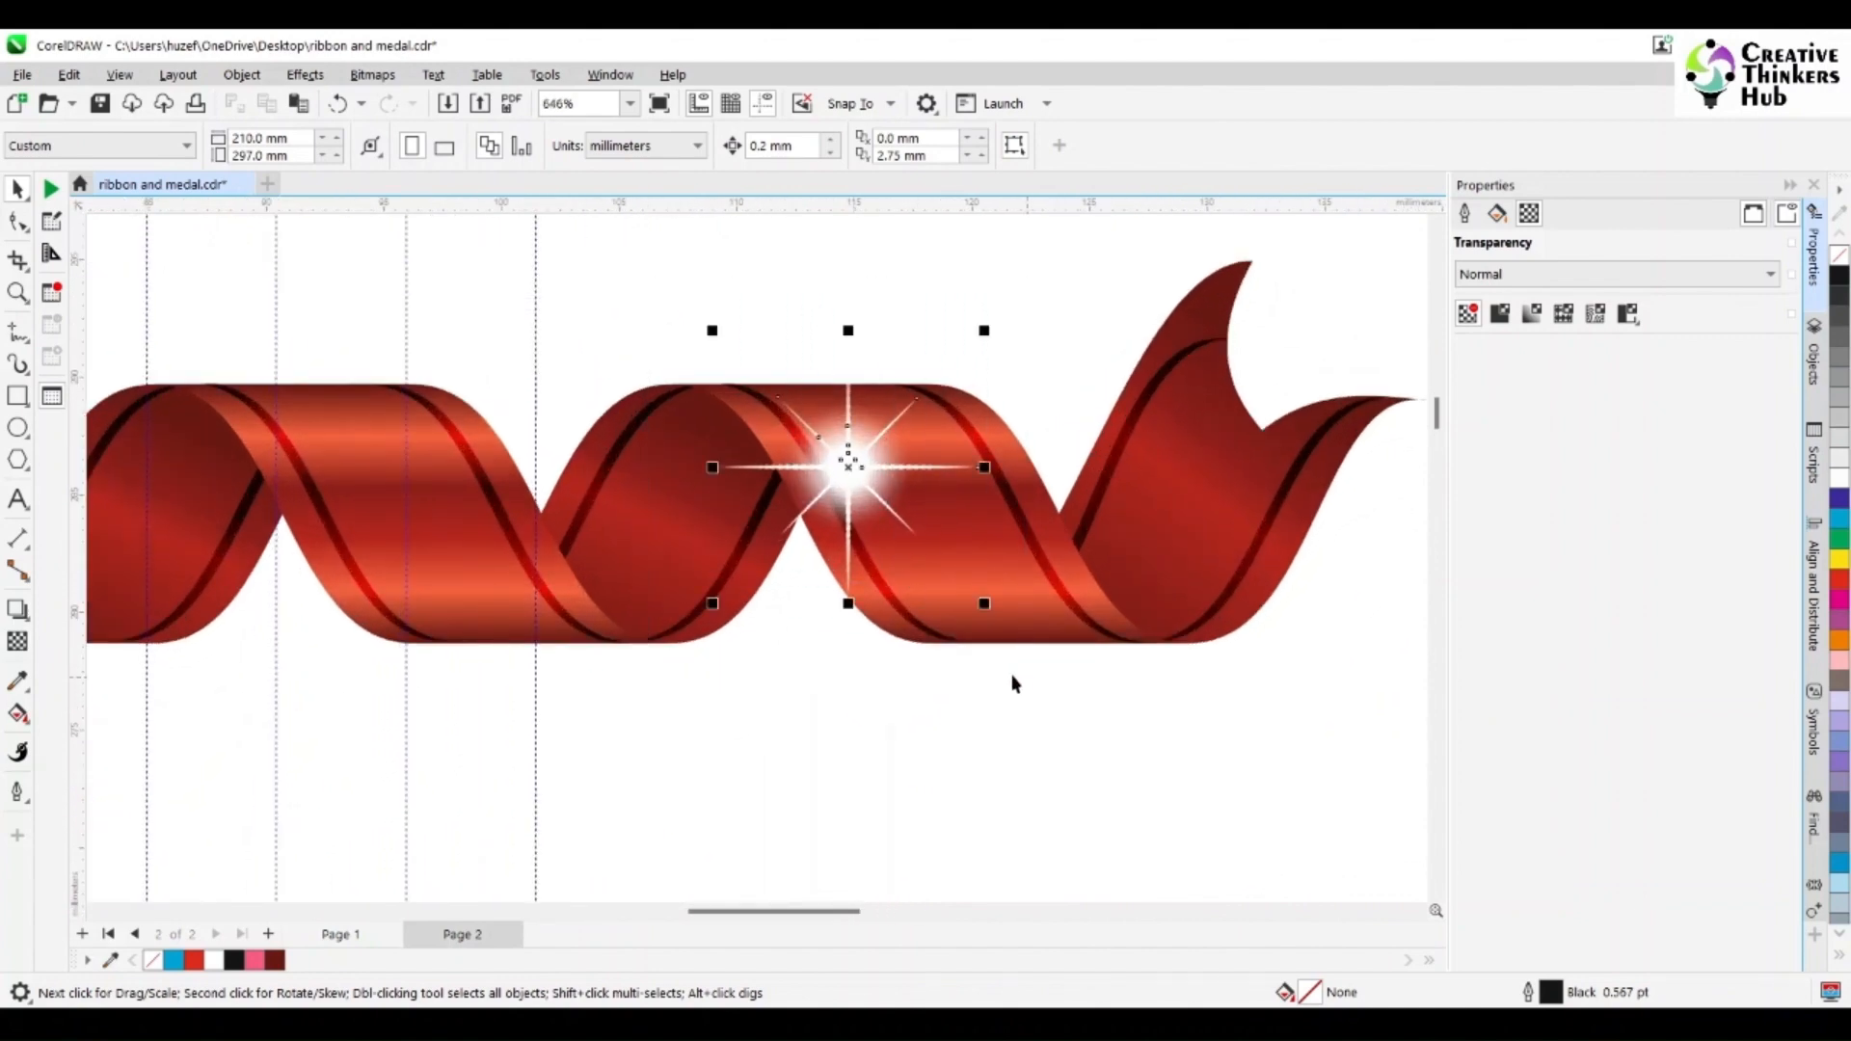
pyautogui.moveTo(970, 605); pyautogui.dragTo(955, 603)
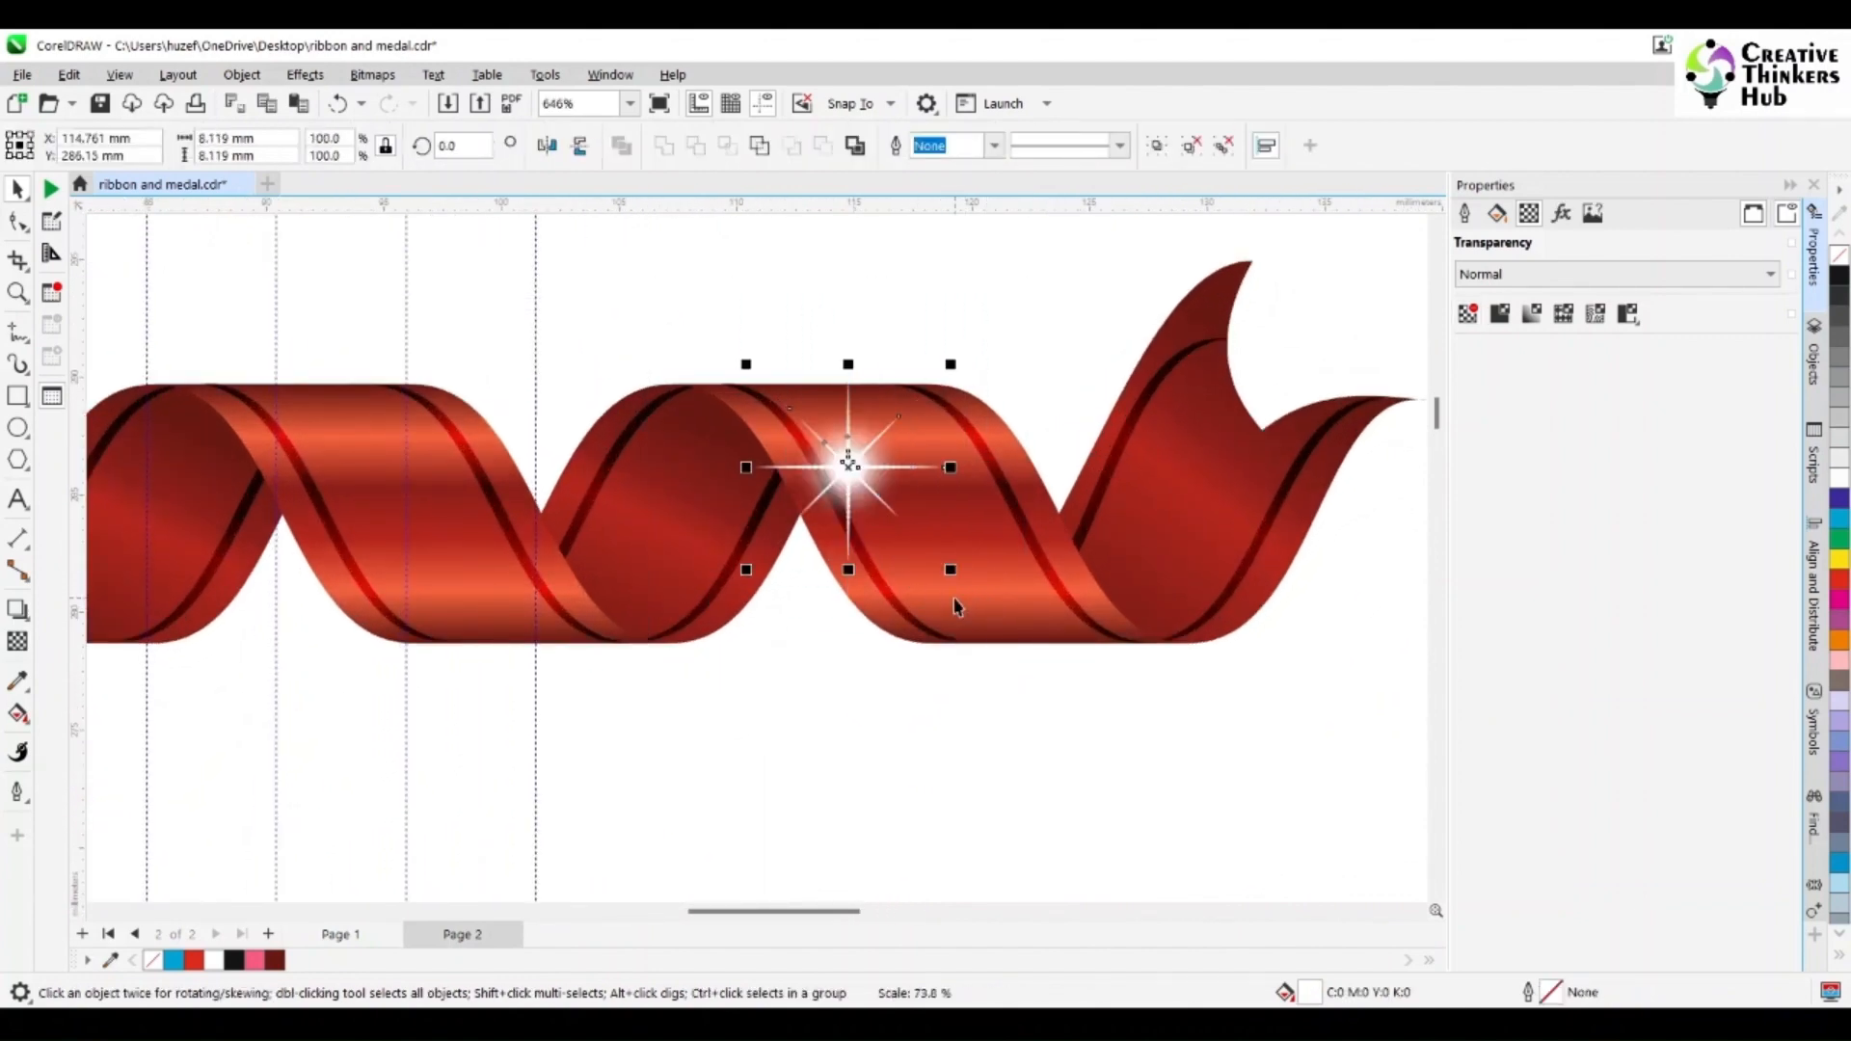
pyautogui.hotkey('ctrl', 'g')
pyautogui.scroll(-2, 871, 718)
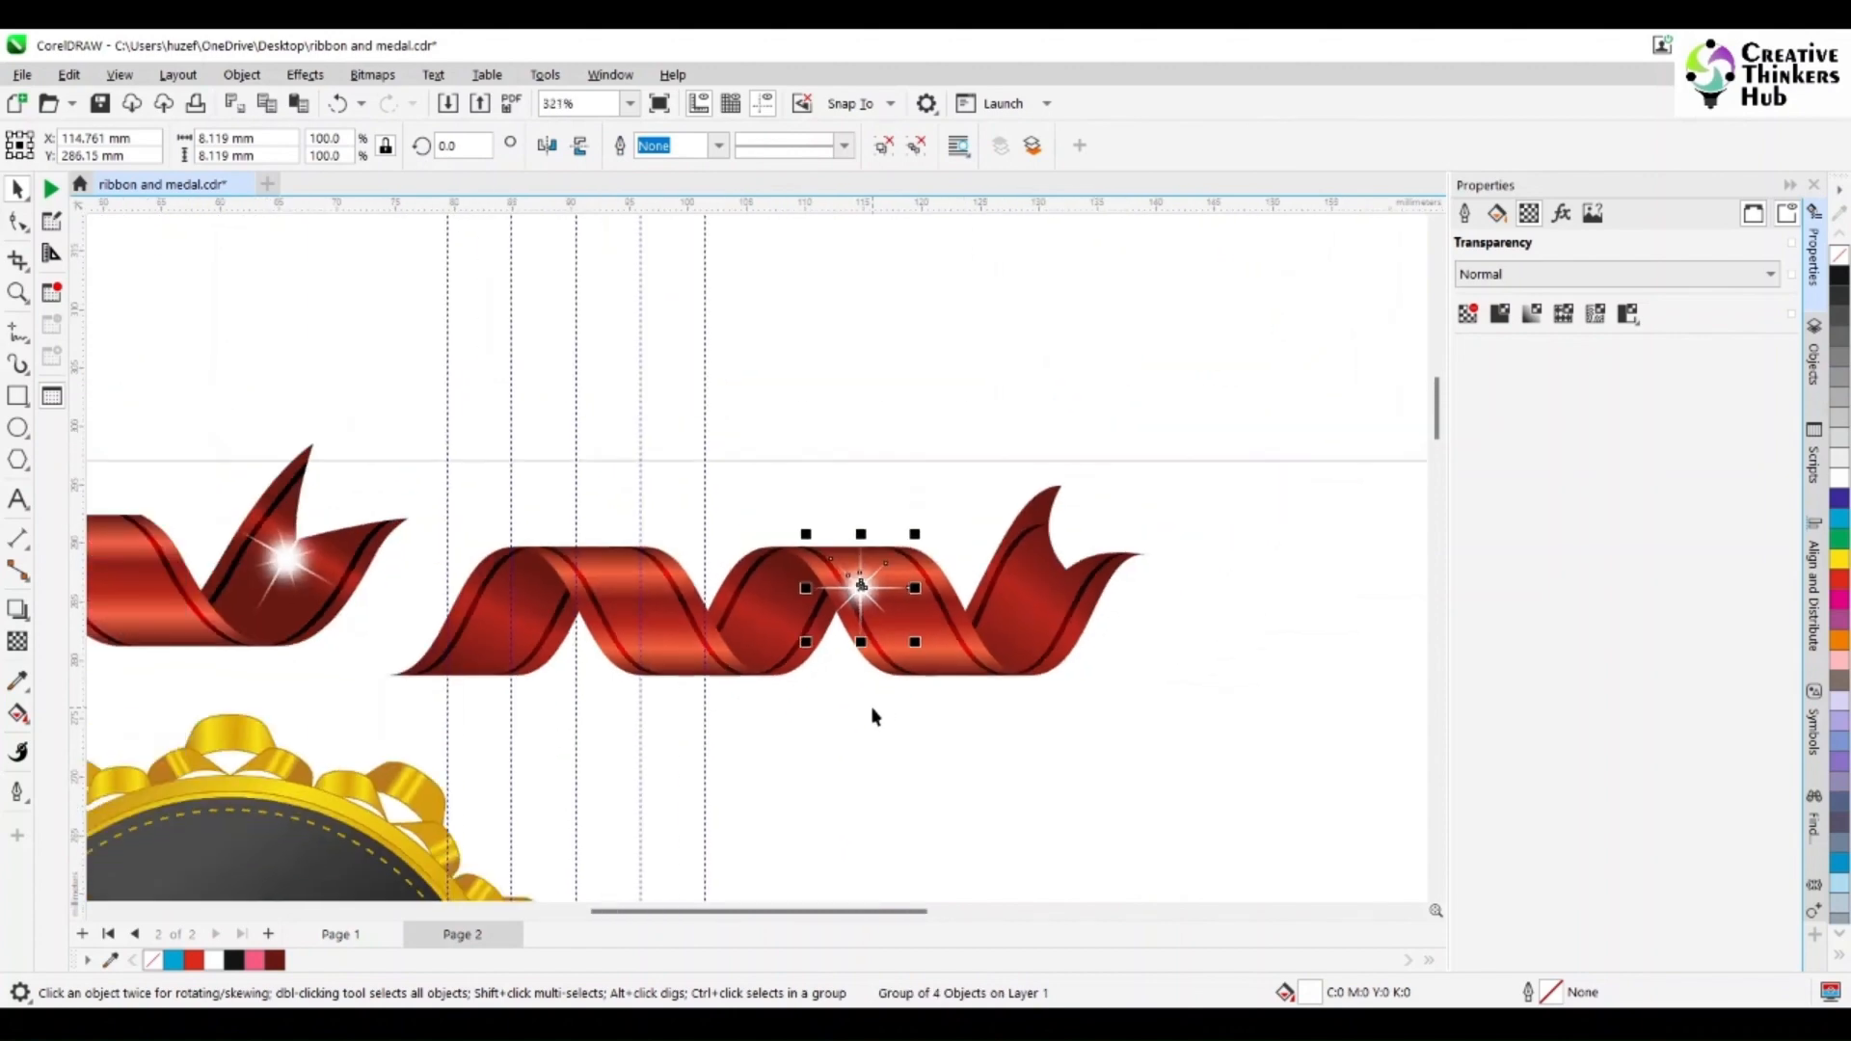
pyautogui.click(861, 796)
pyautogui.scroll(-1, 846, 855)
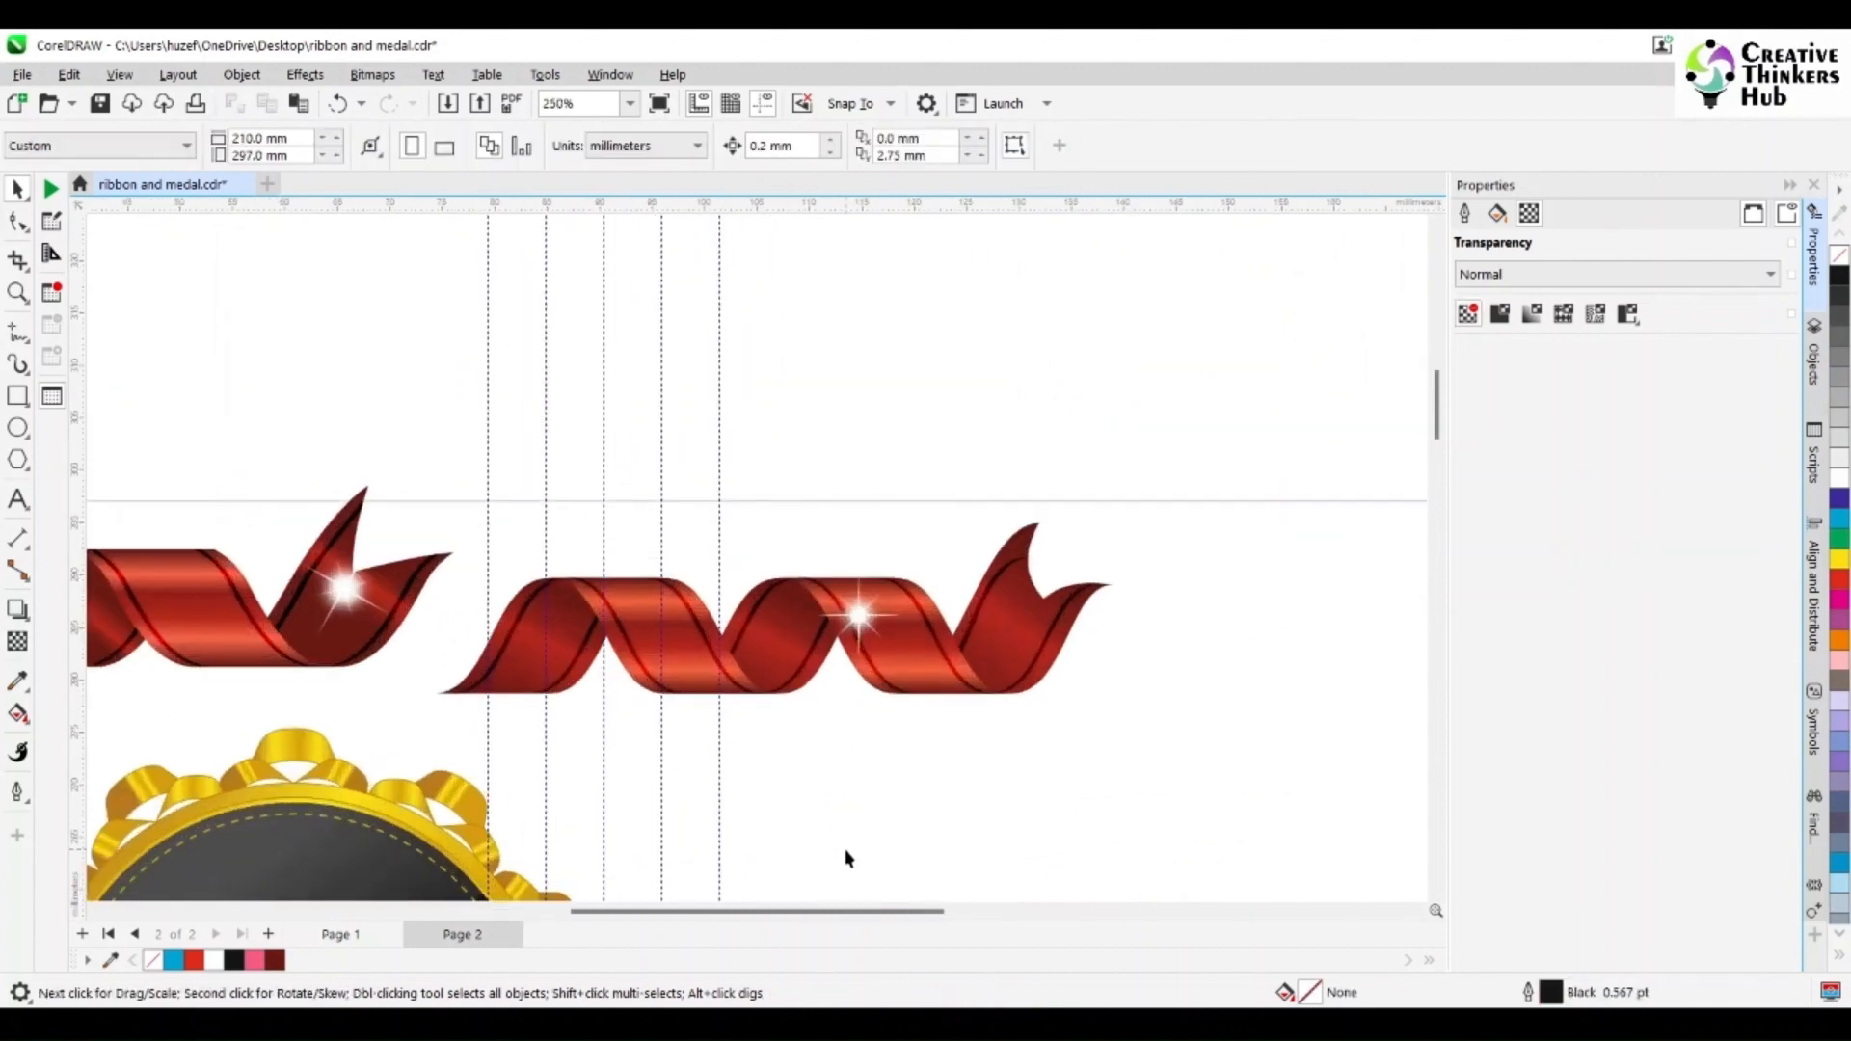